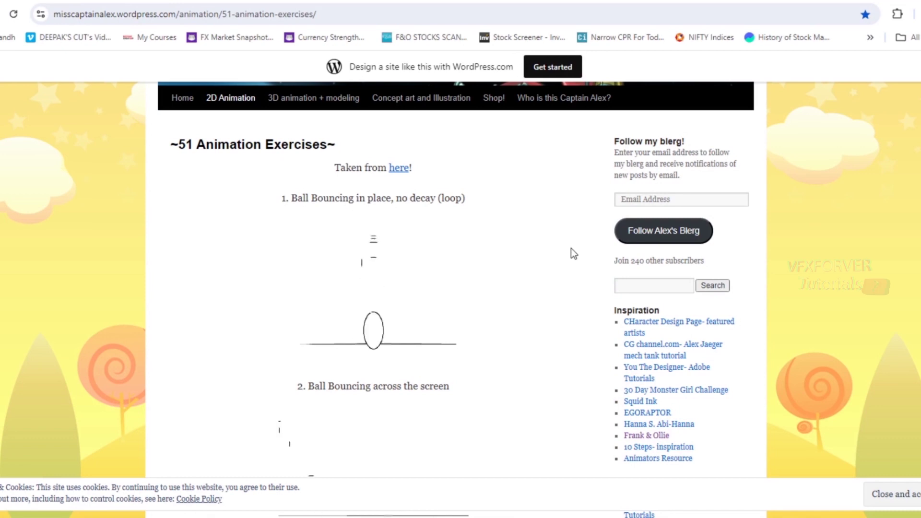
Step: Dismiss the cookie notice and examine exercises 1 to 5 on the 51 Animation Exercises page, including the character head turns
{"action": "left_click", "coordinate": [893, 494]}
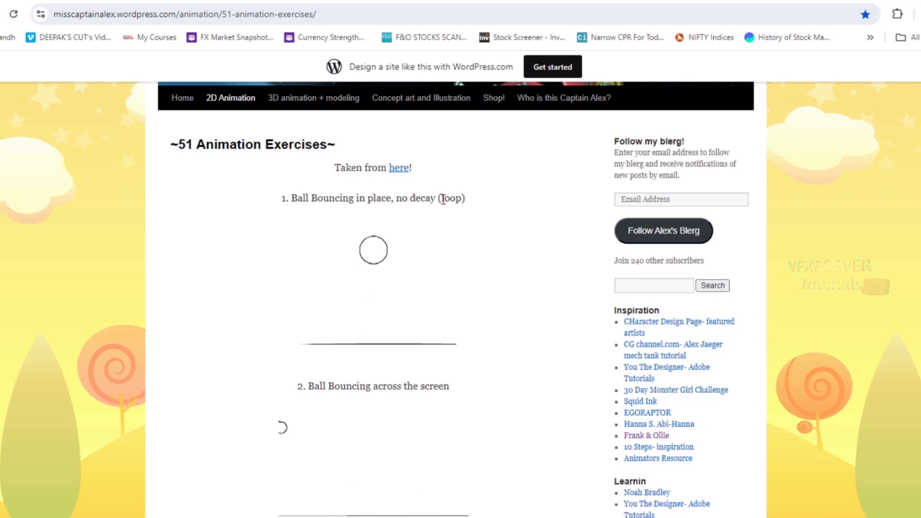
{"action": "scroll", "coordinate": [537, 246], "scroll_direction": "down", "scroll_amount": 3}
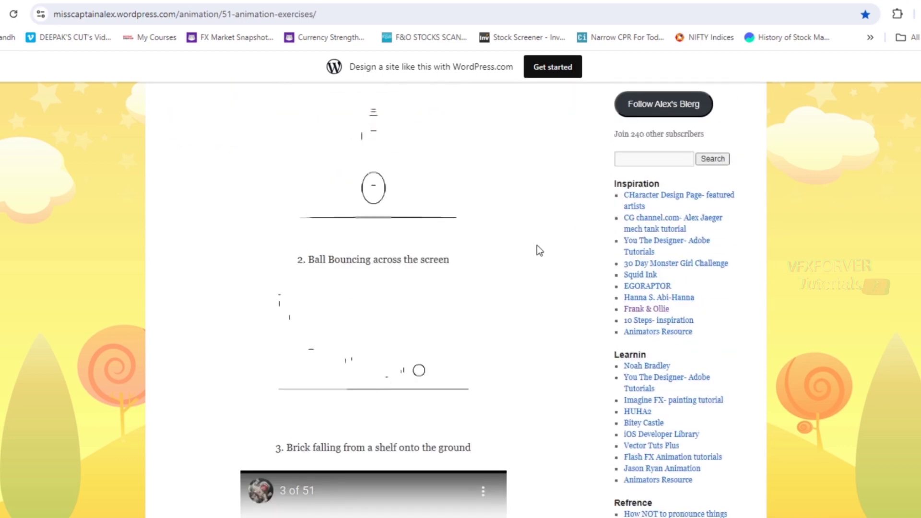
{"action": "scroll", "coordinate": [545, 236], "scroll_direction": "up", "scroll_amount": 2}
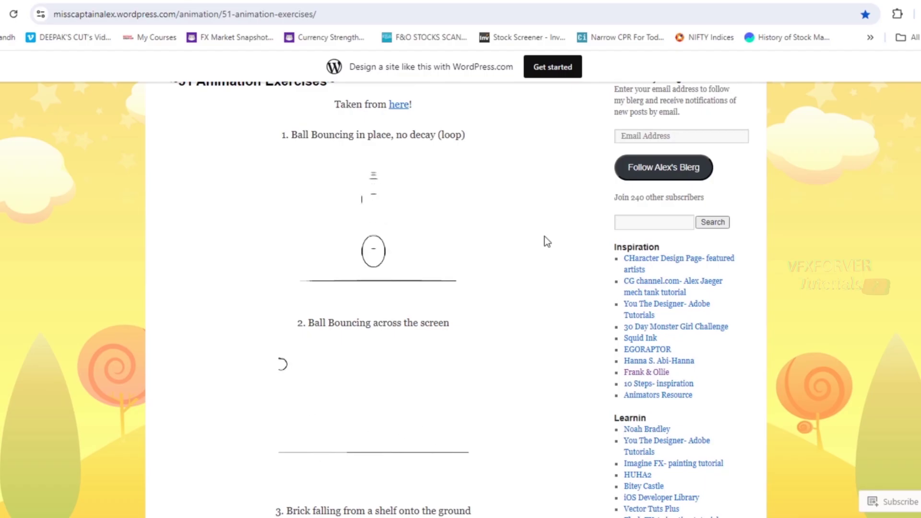
{"action": "scroll", "coordinate": [545, 239], "scroll_direction": "down", "scroll_amount": 15}
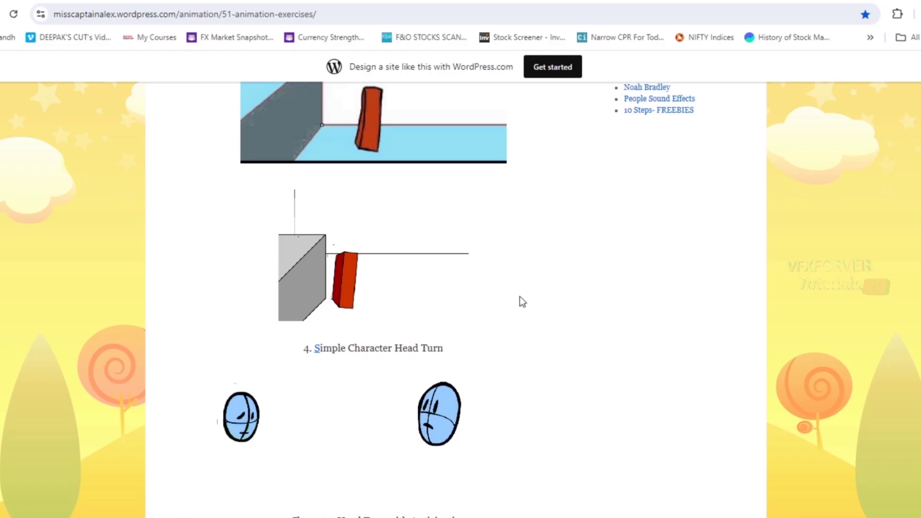
{"action": "scroll", "coordinate": [528, 297], "scroll_direction": "down", "scroll_amount": 3}
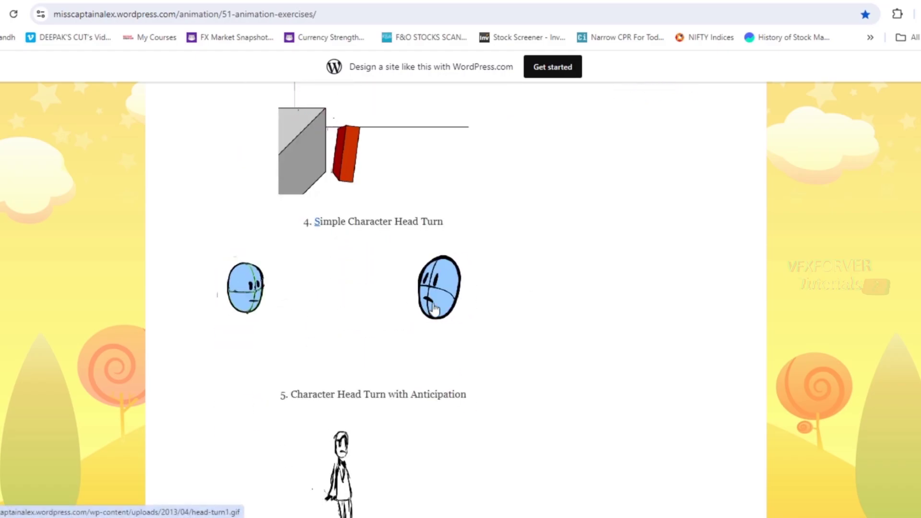
{"action": "scroll", "coordinate": [528, 288], "scroll_direction": "down", "scroll_amount": 3}
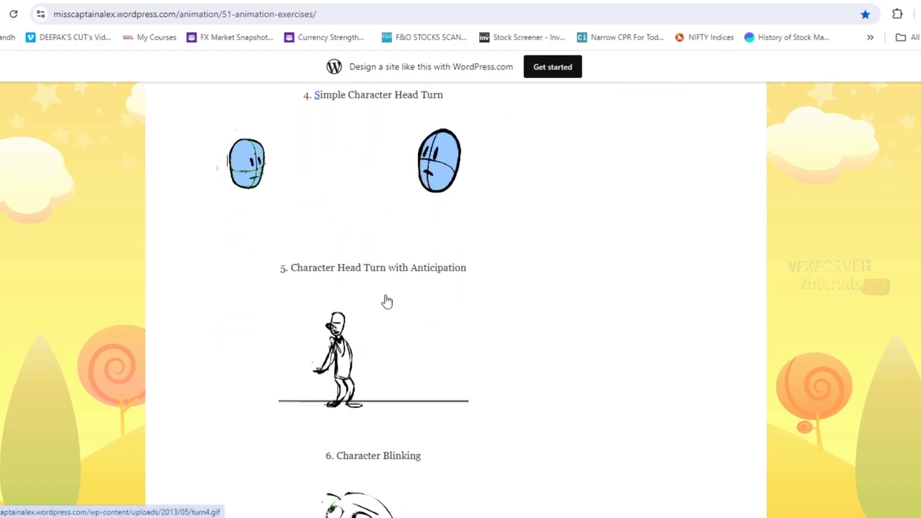
{"action": "triple_click", "coordinate": [365, 268]}
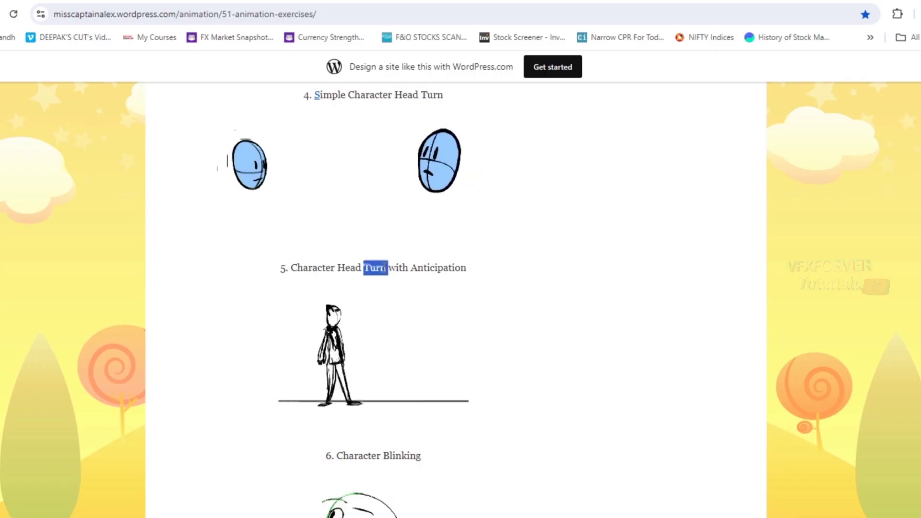
{"action": "left_click", "coordinate": [520, 290]}
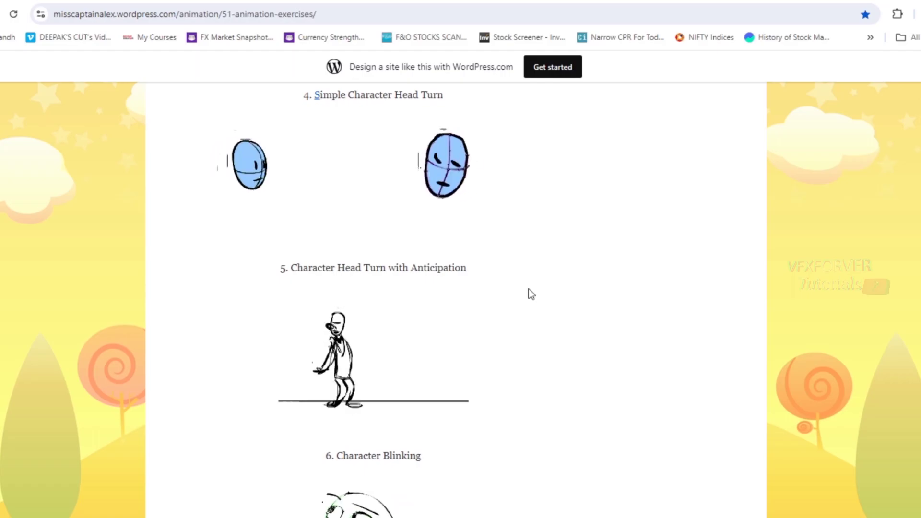
Step: Examine the exercises from Character Blinking through Flour Sack Jumping
{"action": "scroll", "coordinate": [529, 289], "scroll_direction": "down", "scroll_amount": 5}
{"action": "scroll", "coordinate": [528, 289], "scroll_direction": "up", "scroll_amount": 1}
{"action": "scroll", "coordinate": [528, 288], "scroll_direction": "down", "scroll_amount": 5}
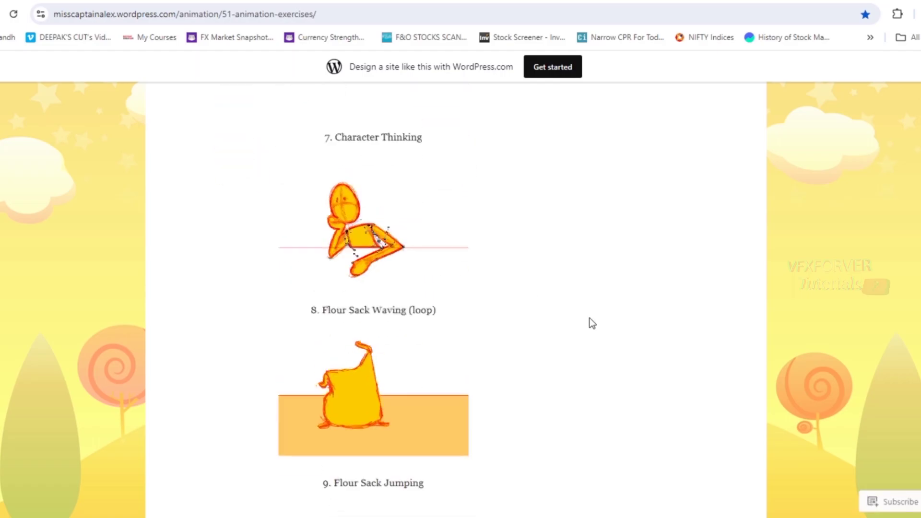
{"action": "scroll", "coordinate": [591, 323], "scroll_direction": "up", "scroll_amount": 1}
{"action": "scroll", "coordinate": [591, 323], "scroll_direction": "down", "scroll_amount": 2}
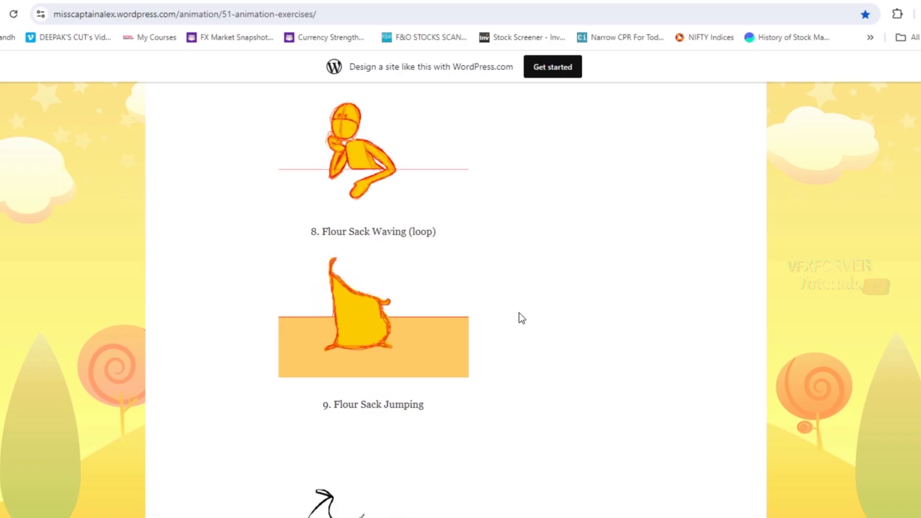
{"action": "scroll", "coordinate": [519, 313], "scroll_direction": "up", "scroll_amount": 1}
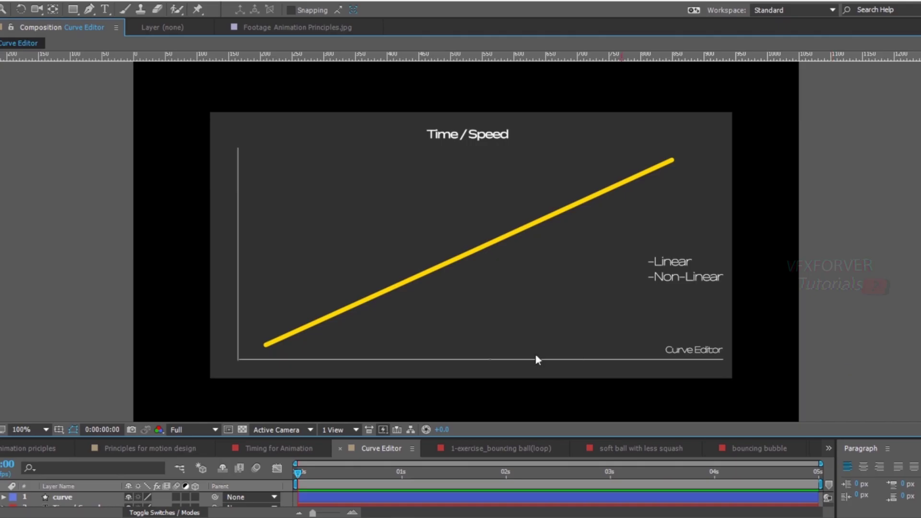
Step: In After Effects, select the curve layer and temporarily reveal the Animation Principles composition beside the Time/Speed graph
{"action": "left_click", "coordinate": [55, 499]}
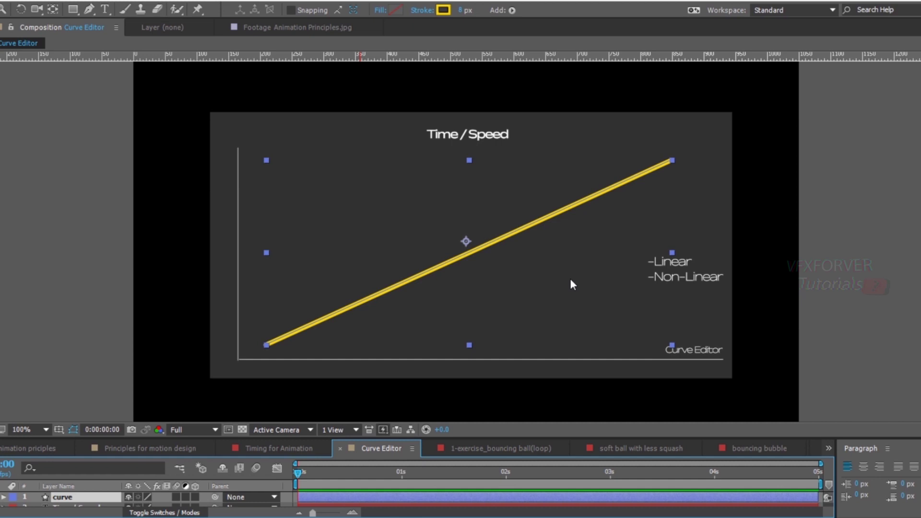
{"action": "left_click_drag", "start_coordinate": [914, 194], "coordinate": [676, 193]}
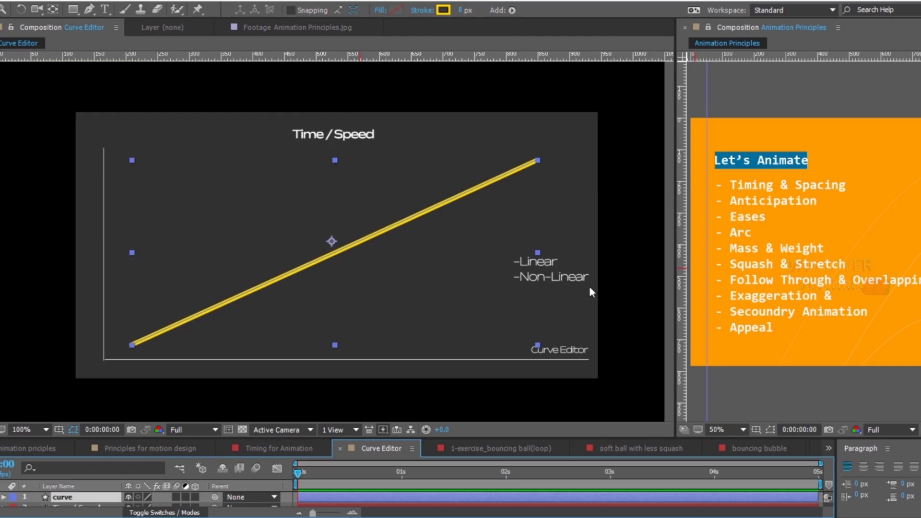
{"action": "left_click_drag", "start_coordinate": [676, 245], "coordinate": [919, 245]}
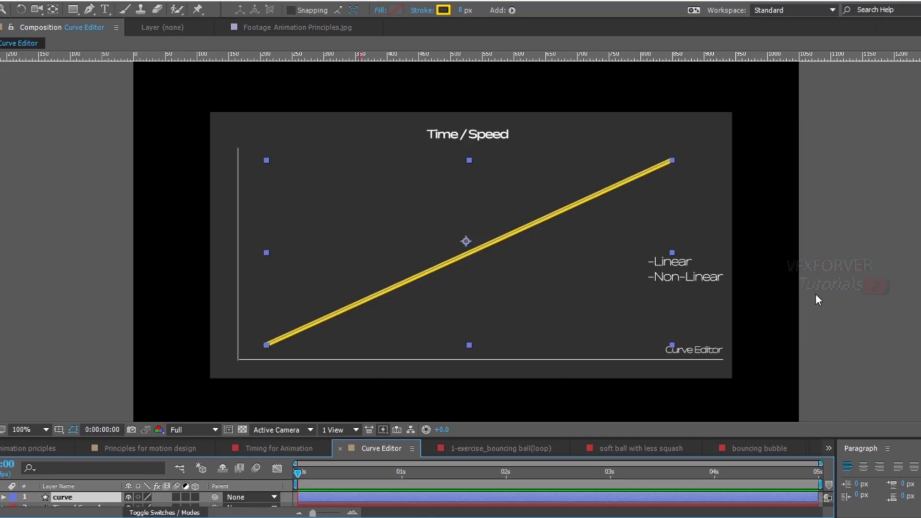
Step: Reshape the yellow line with two points added by the Pen tool, raising the middle and pulling the end down into an angular arch
{"action": "left_click", "coordinate": [89, 10]}
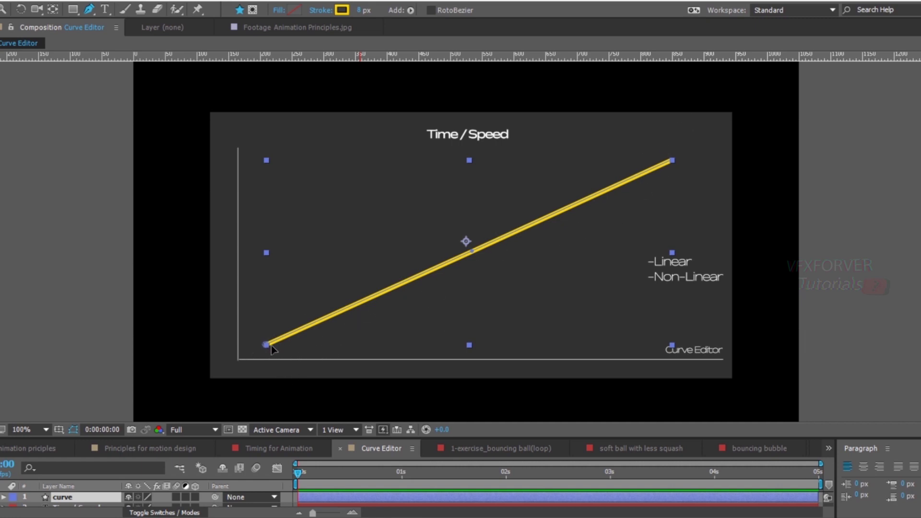
{"action": "left_click", "coordinate": [472, 252]}
{"action": "key", "text": "ctrl+z"}
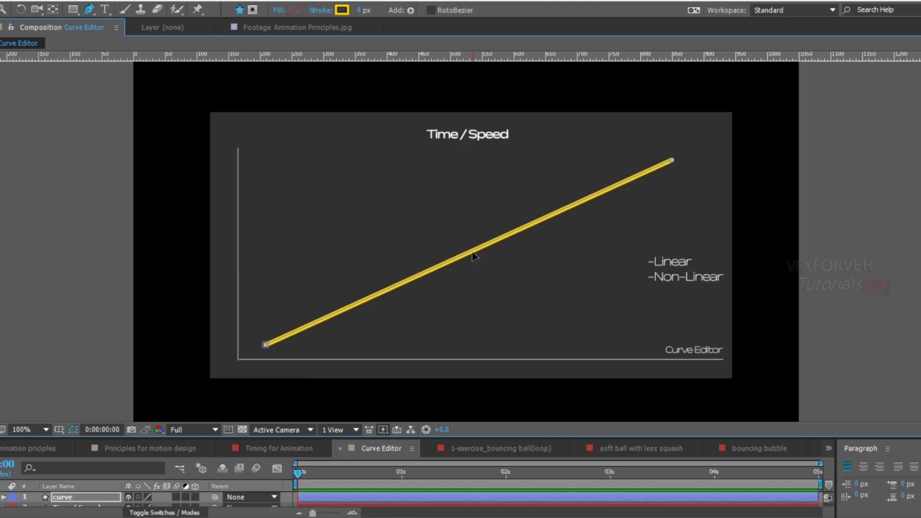
{"action": "left_click_drag", "start_coordinate": [472, 251], "coordinate": [443, 173]}
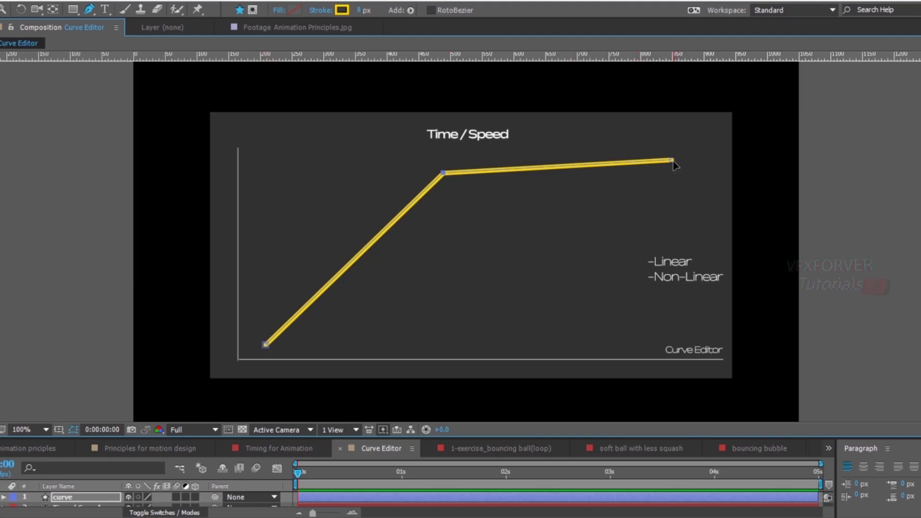
{"action": "left_click", "coordinate": [605, 164]}
{"action": "left_click_drag", "start_coordinate": [672, 161], "coordinate": [567, 317]}
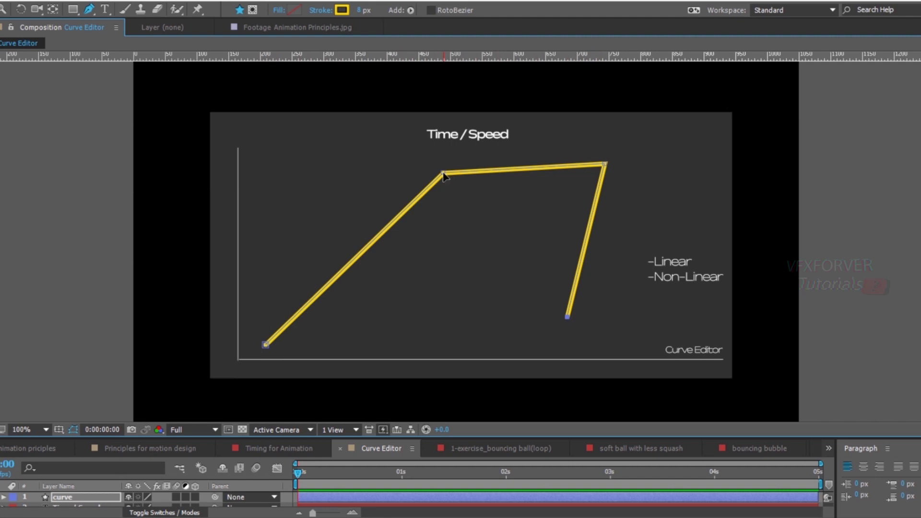
Step: Convert the two upper corners and the end point of the yellow path into smooth Bezier points
{"action": "left_click_drag", "start_coordinate": [92, 12], "coordinate": [134, 23]}
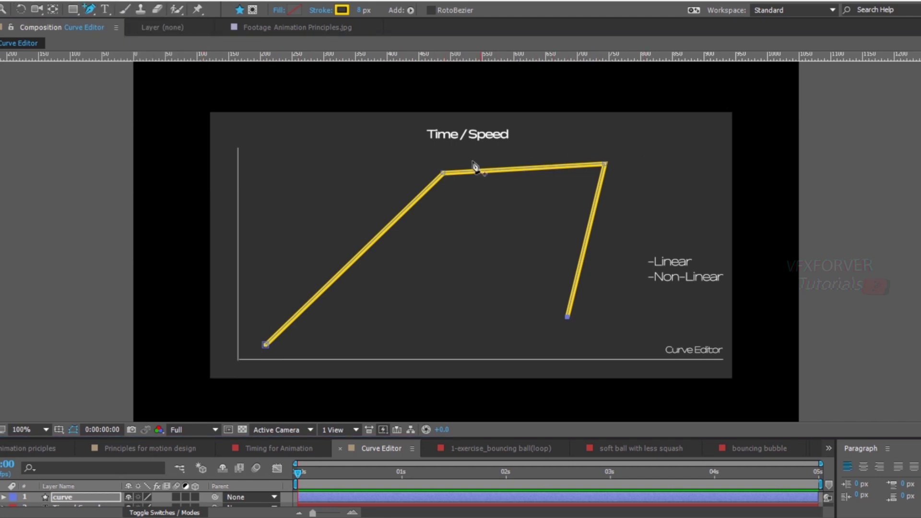
{"action": "left_click", "coordinate": [443, 174]}
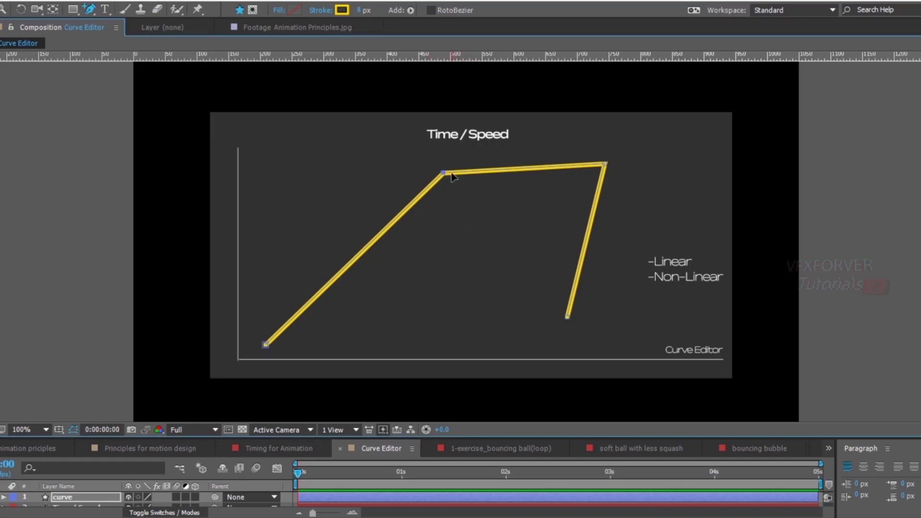
{"action": "left_click", "coordinate": [443, 174]}
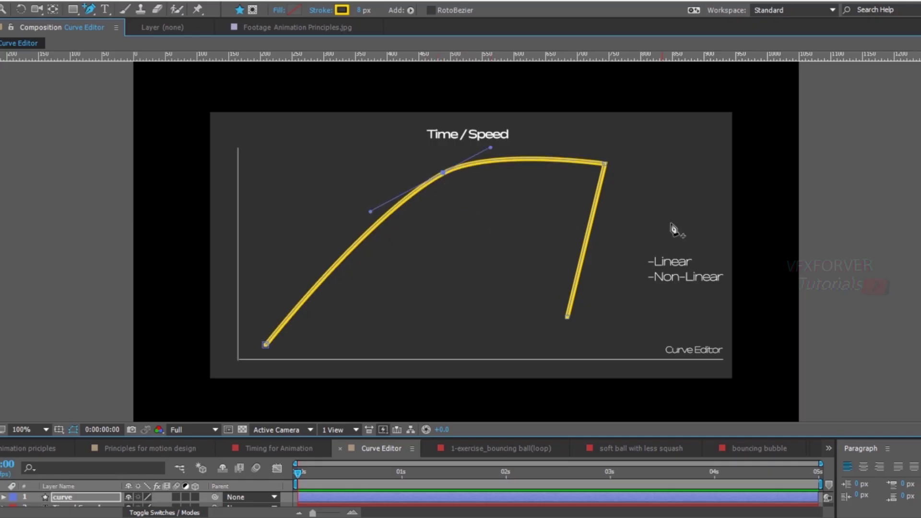
{"action": "left_click", "coordinate": [605, 165]}
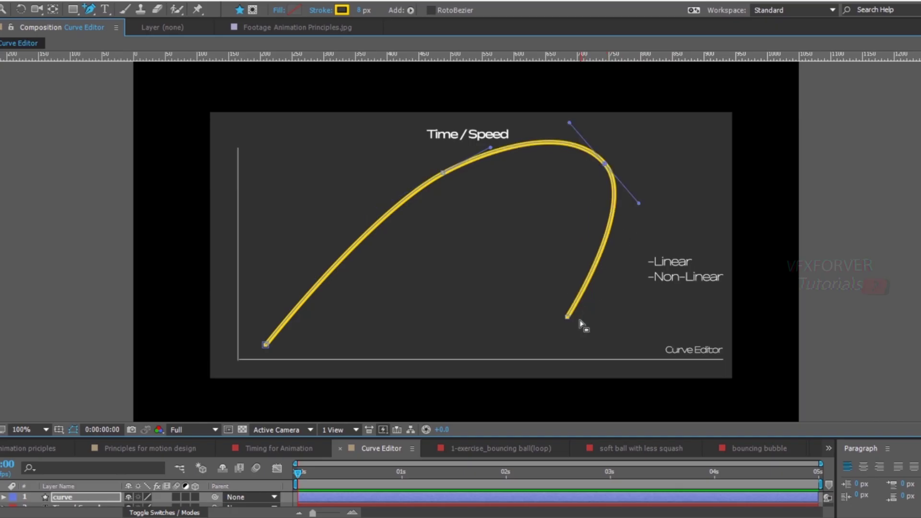
{"action": "left_click", "coordinate": [568, 317]}
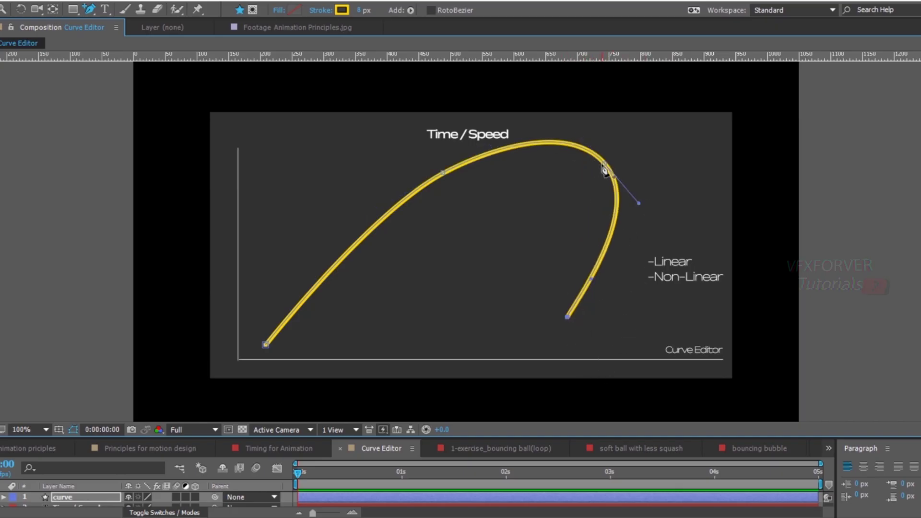
Step: Lower both upper points of the yellow curve slightly and move its end point further along the time axis
{"action": "left_click_drag", "start_coordinate": [605, 165], "coordinate": [598, 192]}
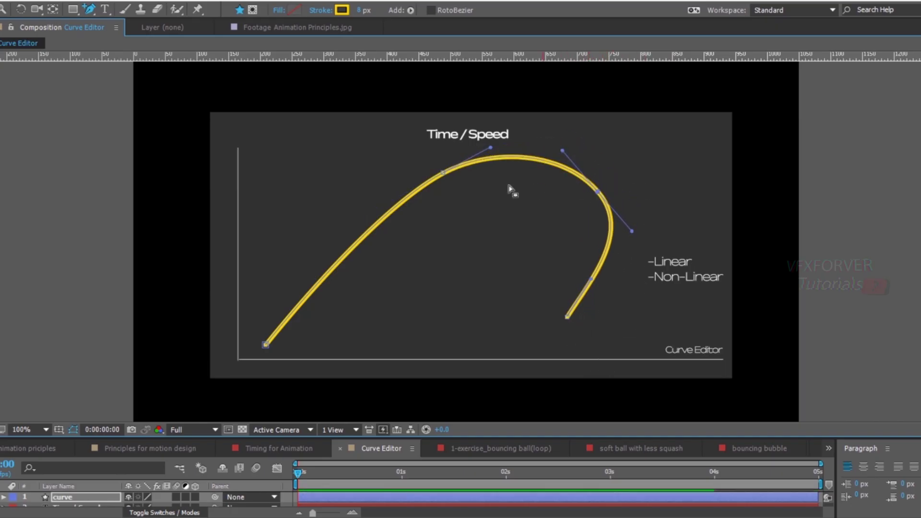
{"action": "left_click_drag", "start_coordinate": [443, 173], "coordinate": [442, 192]}
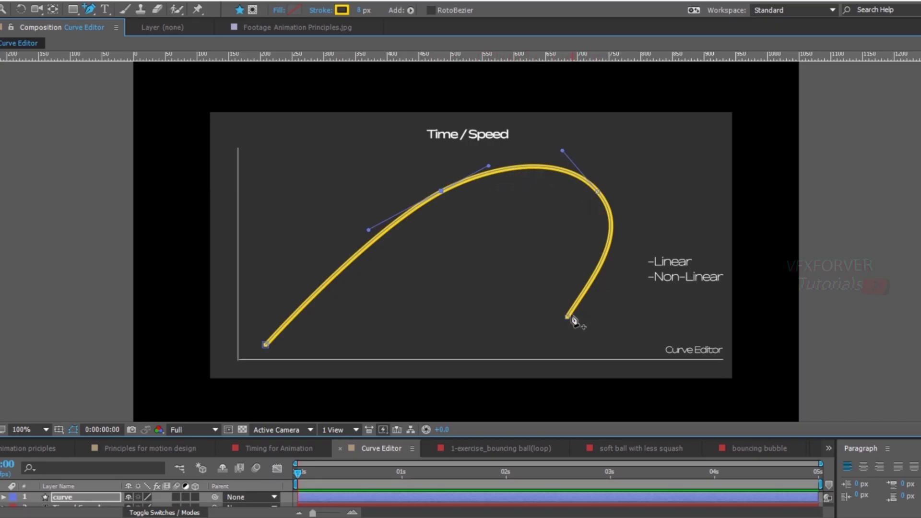
{"action": "left_click_drag", "start_coordinate": [567, 318], "coordinate": [603, 330]}
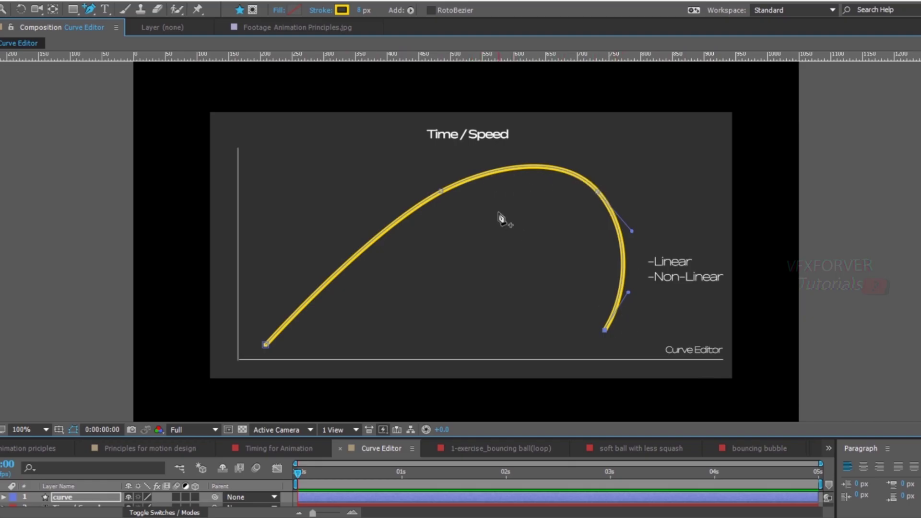
Step: Break the Bezier handles at the two upper points, straightening the rising segment and kinking the curve at the second point
{"action": "left_click", "coordinate": [441, 193]}
{"action": "left_click_drag", "start_coordinate": [369, 231], "coordinate": [385, 245]}
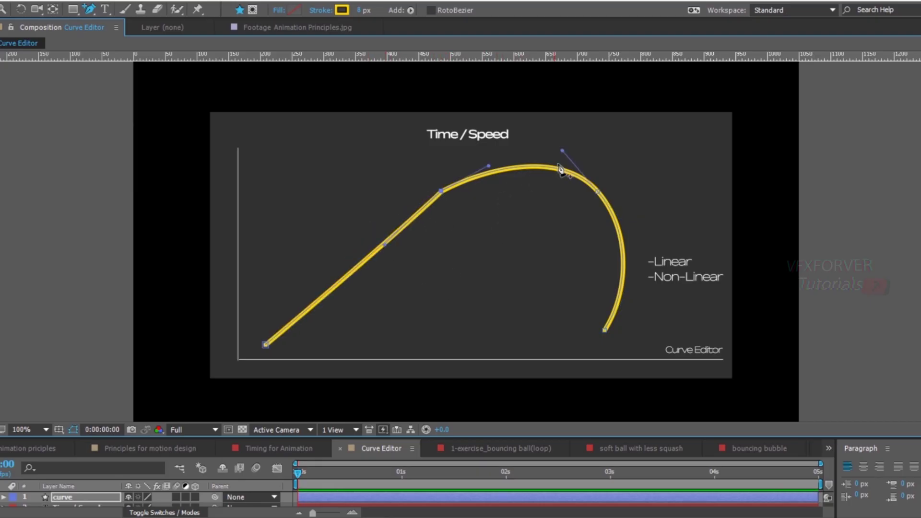
{"action": "left_click_drag", "start_coordinate": [564, 151], "coordinate": [605, 151]}
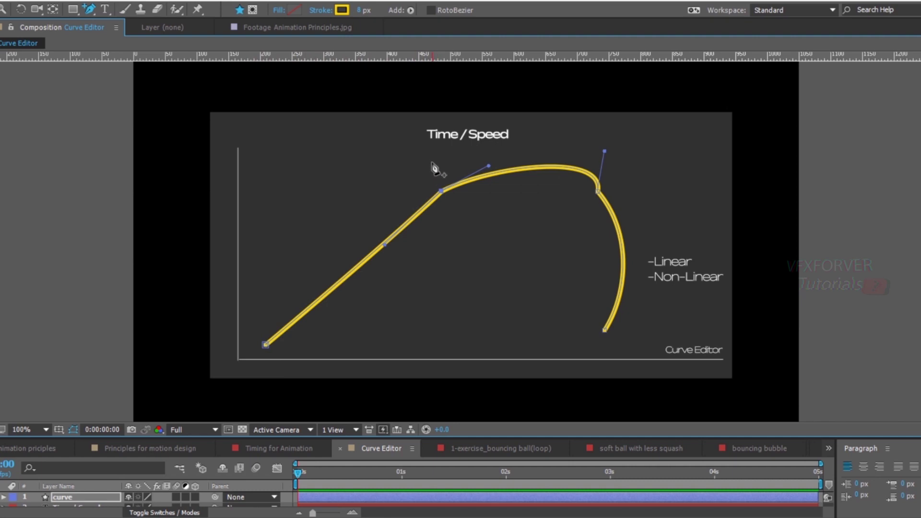
Step: Reset the second upper point's broken handles so the curve passes smoothly through it
{"action": "key", "text": "period"}
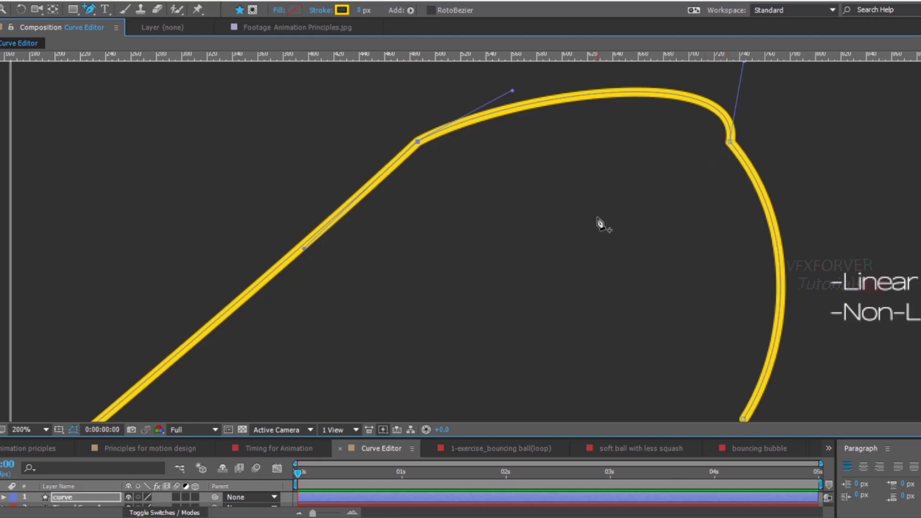
{"action": "key", "text": "comma"}
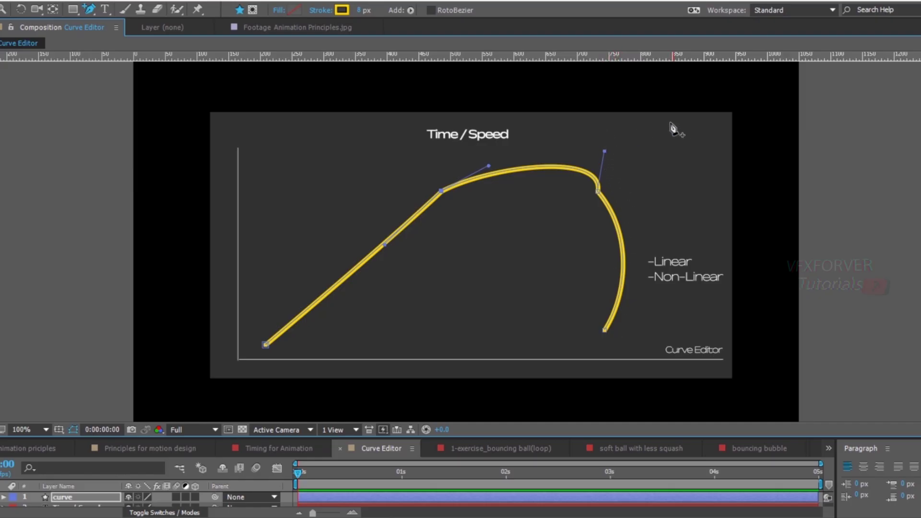
{"action": "key", "text": "period"}
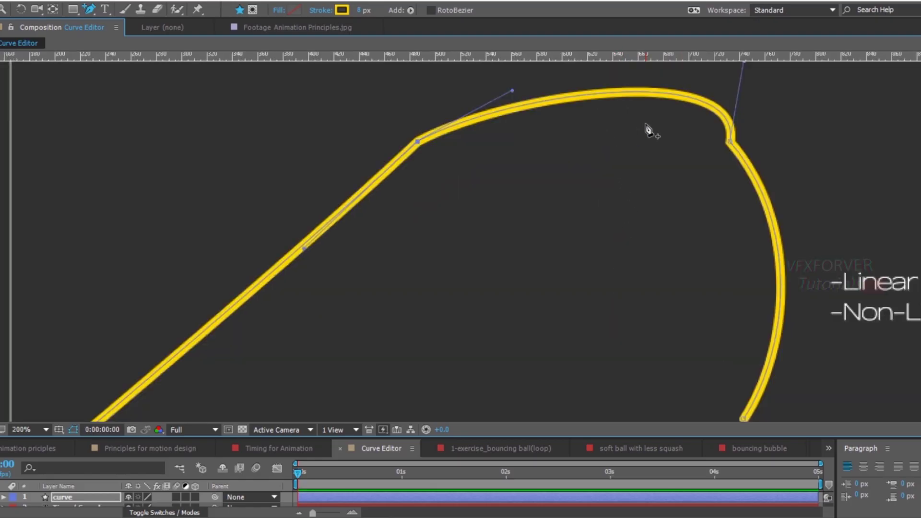
{"action": "left_click", "coordinate": [730, 143], "text": "alt"}
{"action": "left_click", "coordinate": [730, 143], "text": "alt"}
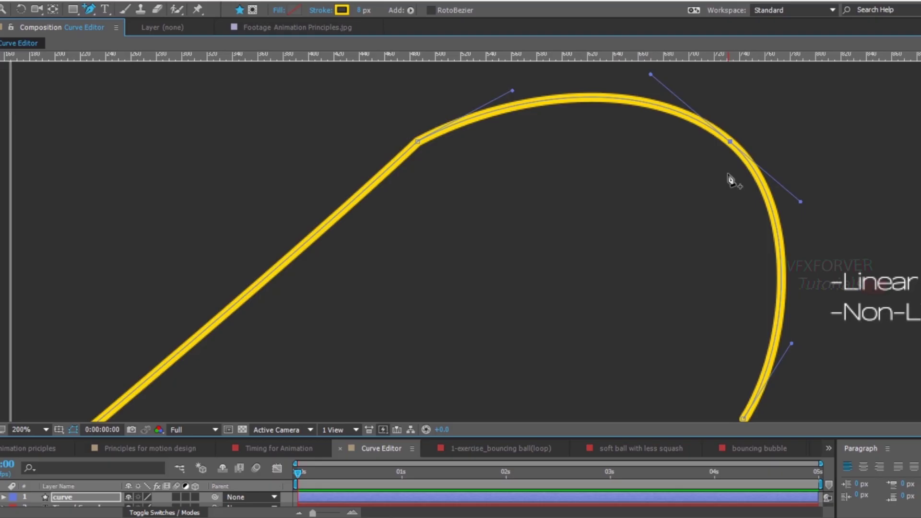
{"action": "key", "text": "comma"}
{"action": "key", "text": "comma"}
{"action": "key", "text": "period"}
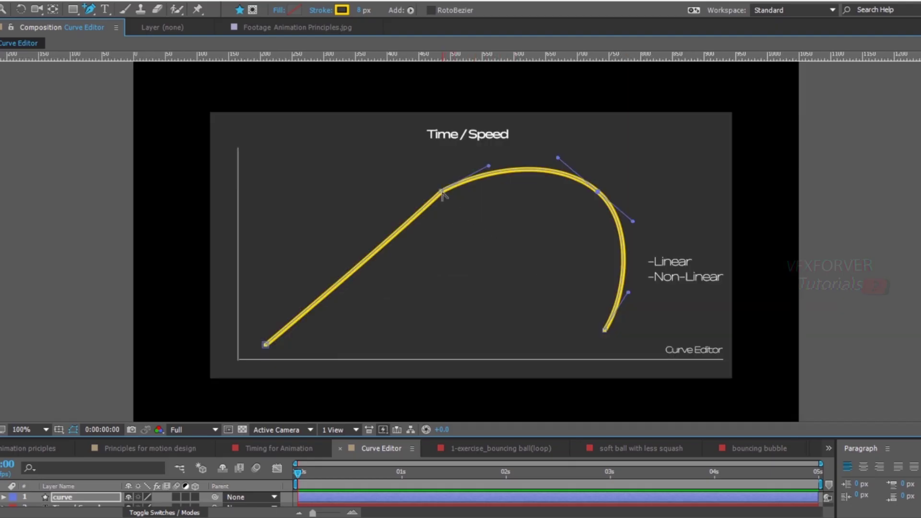
Step: Try resetting the first upper point to smooth handles, and undo that conversion
{"action": "left_click", "coordinate": [442, 192], "text": "alt"}
{"action": "left_click", "coordinate": [442, 192], "text": "alt"}
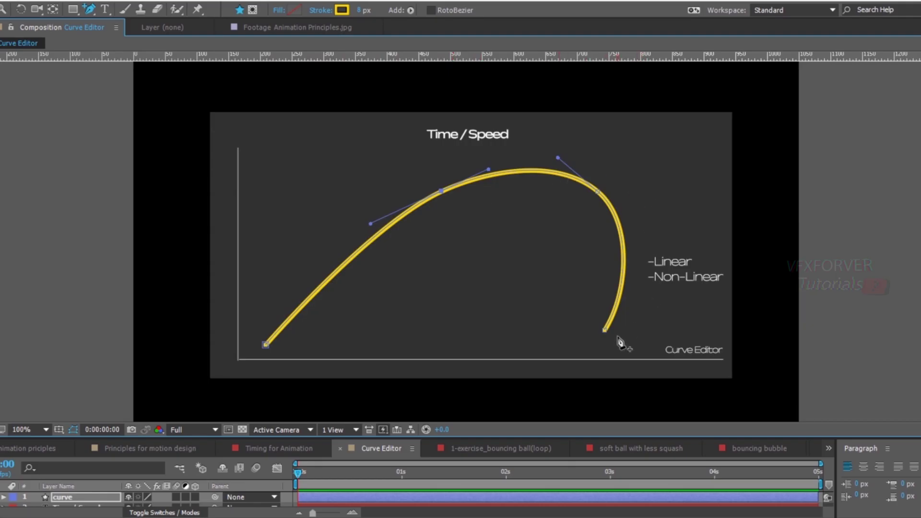
{"action": "key", "text": "ctrl+z"}
{"action": "key", "text": "ctrl+z"}
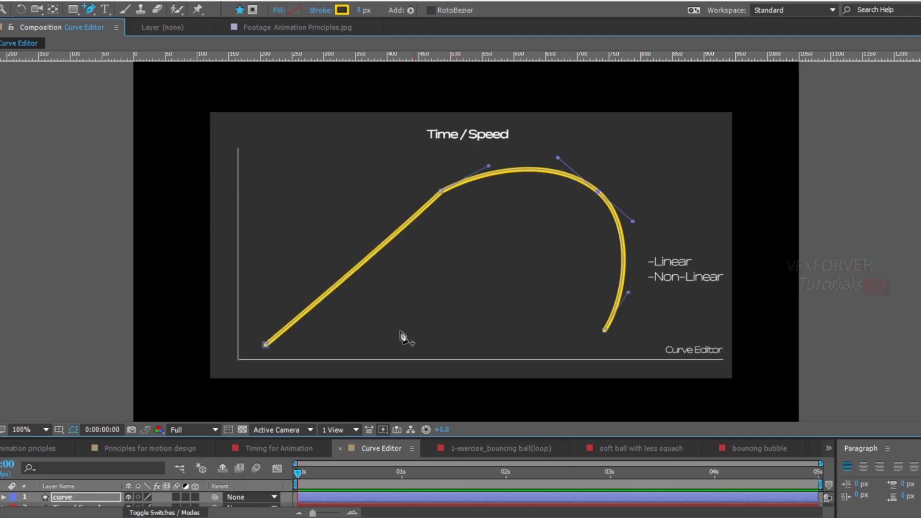
Step: Toggle the Bezier handles at both upper points of the yellow curve, keeping a smooth bend at the second point
{"action": "key", "text": "ctrl+z"}
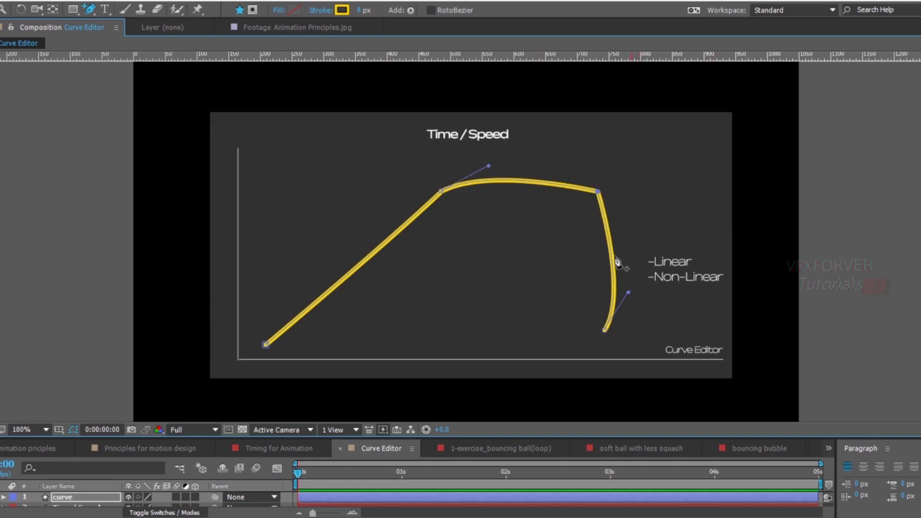
{"action": "left_click", "coordinate": [598, 192], "text": "alt"}
{"action": "left_click", "coordinate": [442, 192], "text": "alt"}
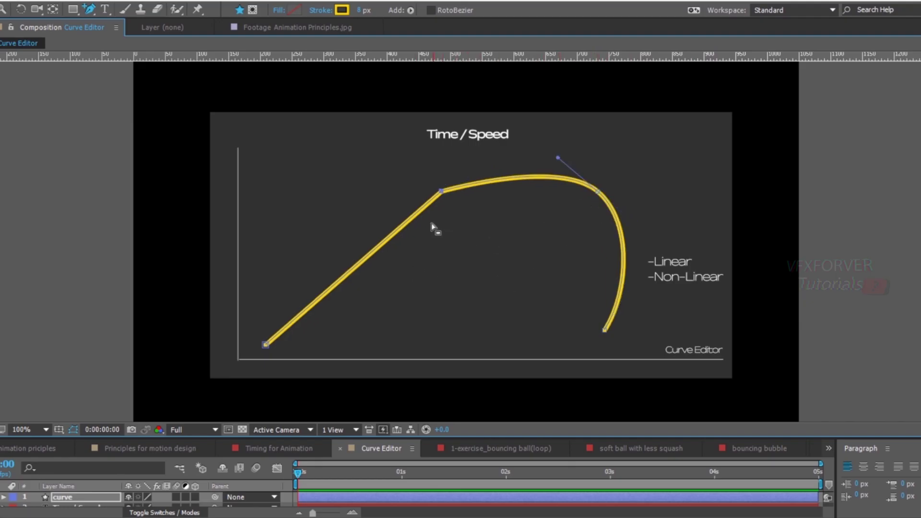
{"action": "left_click", "coordinate": [442, 192], "text": "alt"}
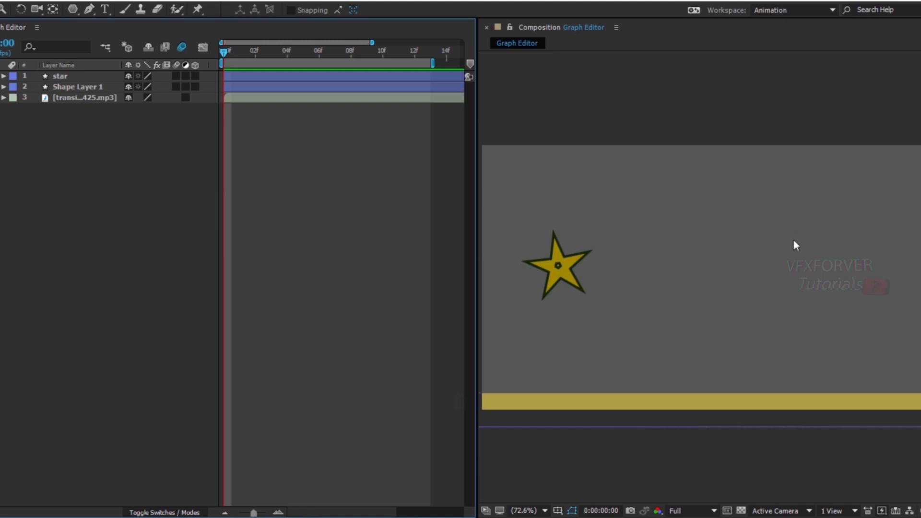
Step: Reveal the star layer's Position in the Graph Editor composition and start keyframing it at frame 0
{"action": "left_click", "coordinate": [65, 76]}
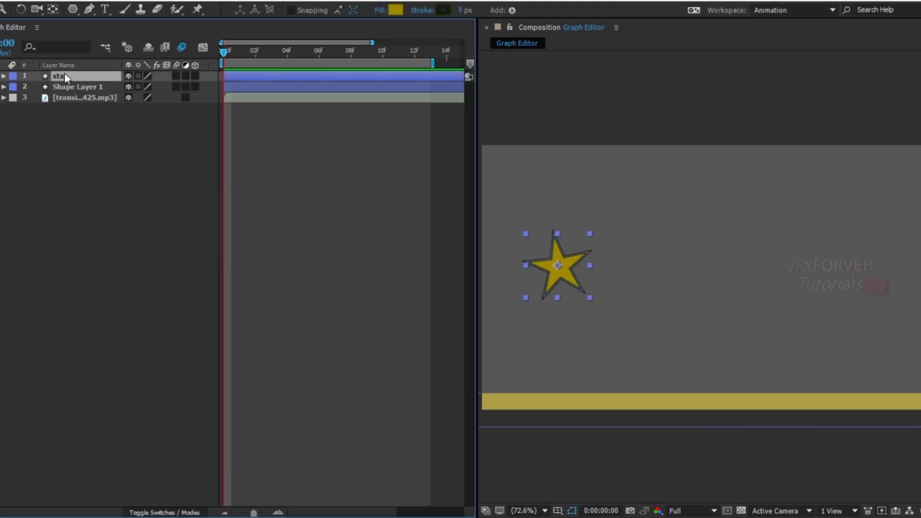
{"action": "key", "text": "p"}
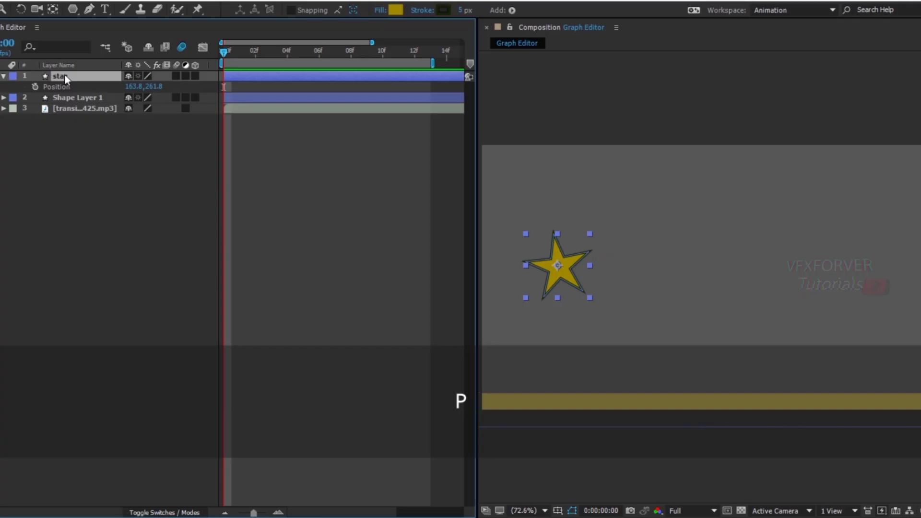
{"action": "left_click", "coordinate": [35, 87]}
Step: At frame 12, move the star horizontally to an X position of about 816.8 for a second Position keyframe
{"action": "left_click_drag", "start_coordinate": [257, 58], "coordinate": [319, 56]}
{"action": "left_click", "coordinate": [9, 44]}
{"action": "left_click", "coordinate": [10, 43]}
{"action": "key", "text": "Right"}
{"action": "key", "text": "BackSpace"}
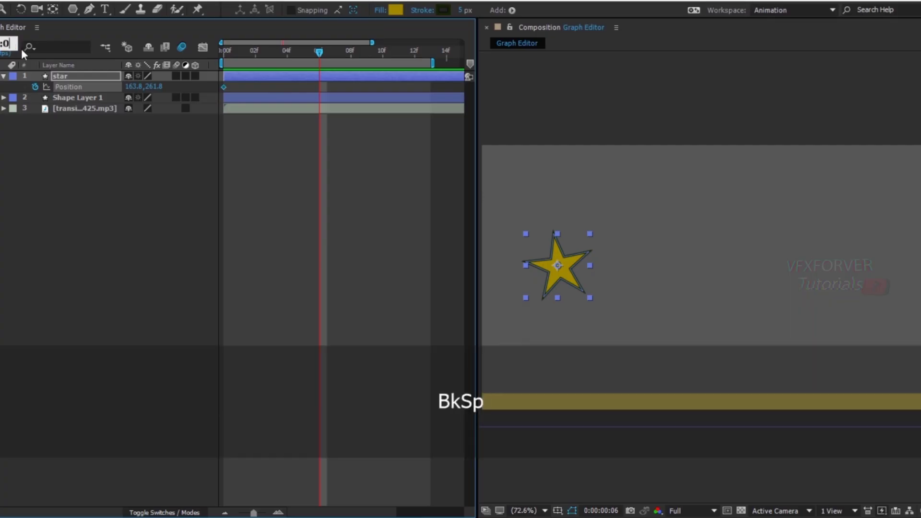
{"action": "type", "text": "12"}
{"action": "key", "text": "Return"}
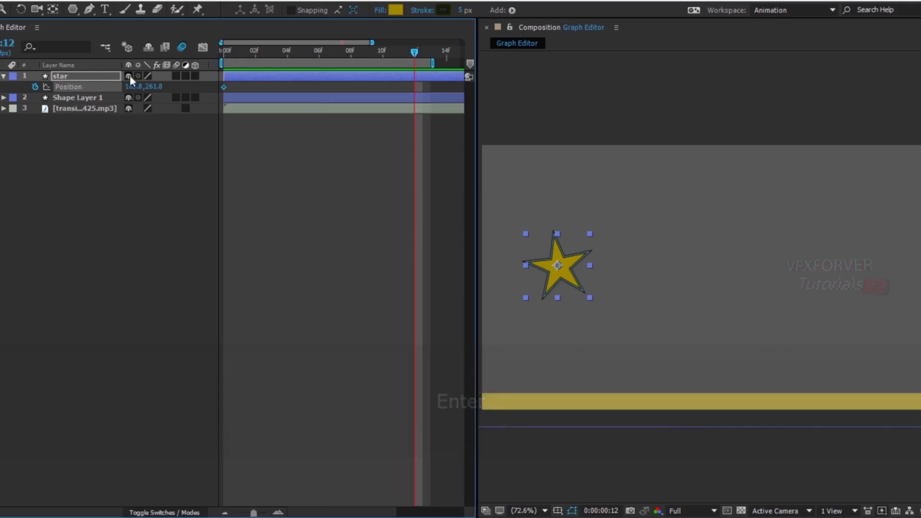
{"action": "left_click_drag", "start_coordinate": [139, 94], "coordinate": [576, 115]}
Step: Return to frame 0, select both Position keyframes and display their motion in the Graph Editor
{"action": "left_click_drag", "start_coordinate": [413, 52], "coordinate": [215, 108]}
{"action": "left_click", "coordinate": [422, 88]}
{"action": "left_click", "coordinate": [416, 88]}
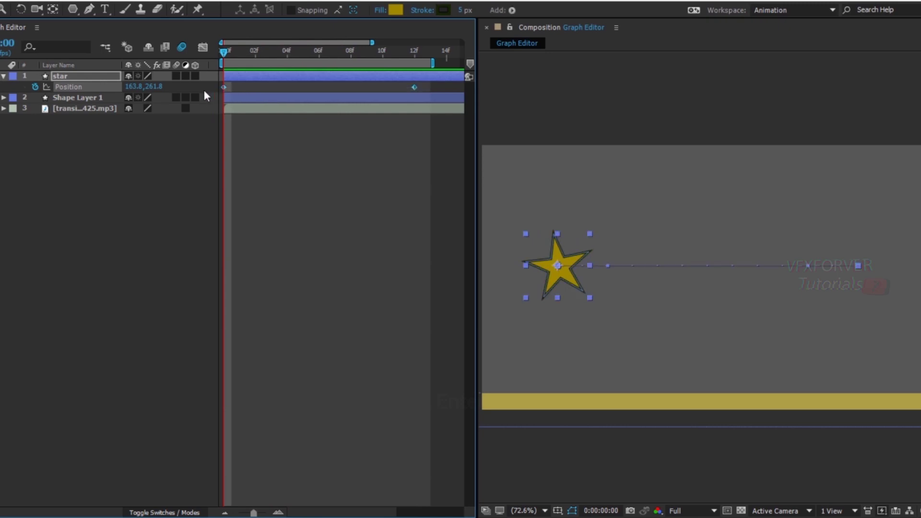
{"action": "left_click_drag", "start_coordinate": [203, 89], "coordinate": [428, 90]}
{"action": "key", "text": "shift+F3"}
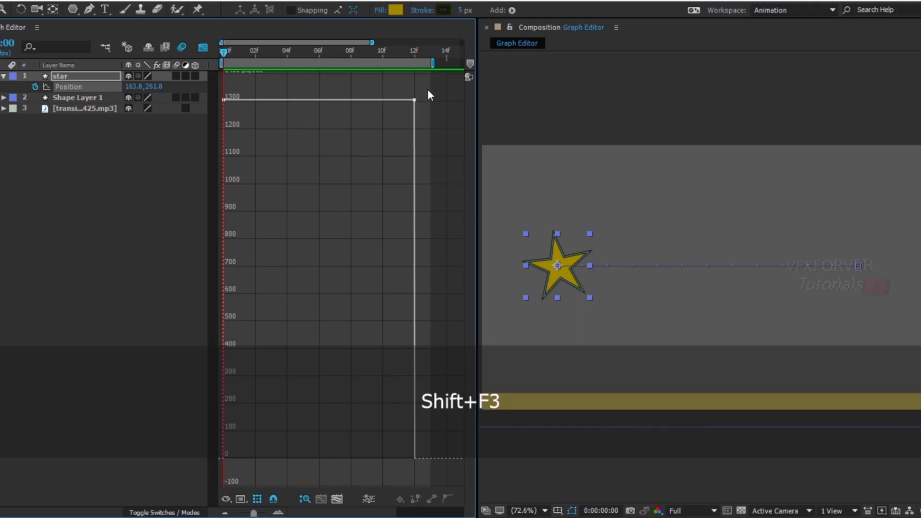
{"action": "key", "text": "shift+F3"}
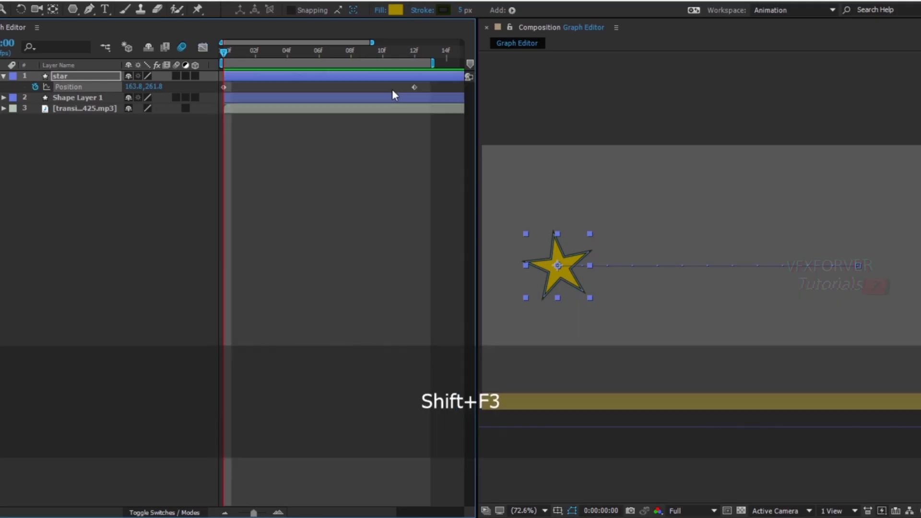
{"action": "left_click", "coordinate": [200, 49]}
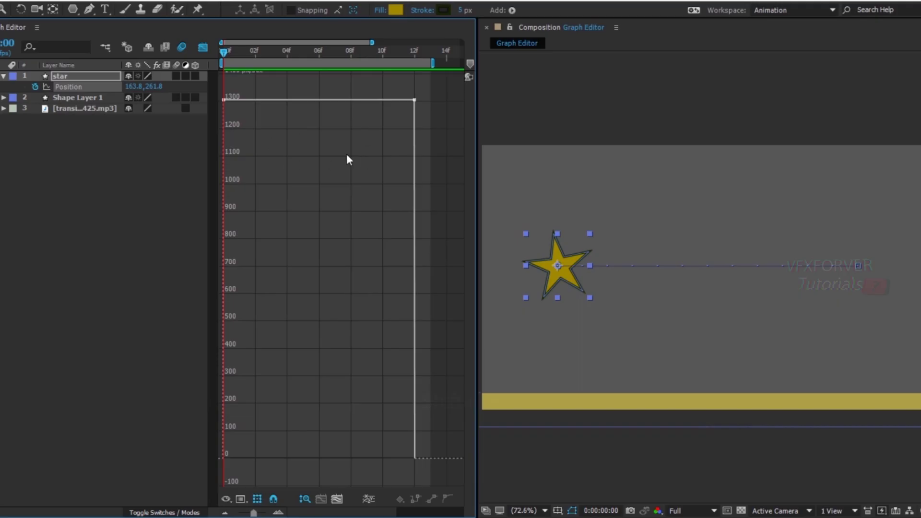
Step: Widen the timeline area and select both Position keyframes on the star's speed graph
{"action": "left_click_drag", "start_coordinate": [427, 115], "coordinate": [221, 75]}
{"action": "left_click_drag", "start_coordinate": [478, 217], "coordinate": [576, 237]}
{"action": "left_click_drag", "start_coordinate": [498, 158], "coordinate": [225, 70]}
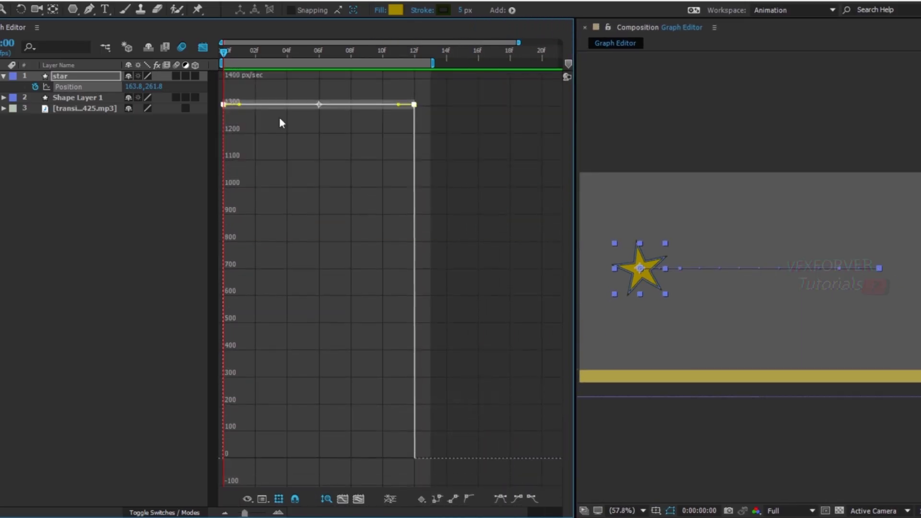
{"action": "left_click_drag", "start_coordinate": [454, 149], "coordinate": [211, 97]}
{"action": "left_click_drag", "start_coordinate": [448, 133], "coordinate": [237, 98]}
{"action": "left_click_drag", "start_coordinate": [461, 161], "coordinate": [251, 94]}
{"action": "left_click_drag", "start_coordinate": [338, 143], "coordinate": [206, 90]}
{"action": "left_click_drag", "start_coordinate": [448, 153], "coordinate": [217, 94]}
{"action": "left_click_drag", "start_coordinate": [463, 149], "coordinate": [209, 97]}
Step: Examine the value, speed and reference graph options and the choices for which properties the graph shows
{"action": "right_click", "coordinate": [292, 207]}
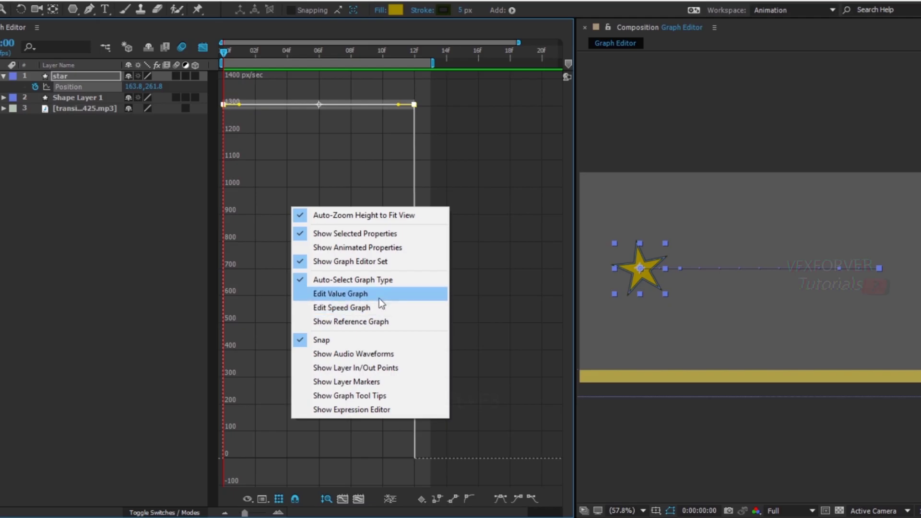
{"action": "left_click", "coordinate": [271, 275]}
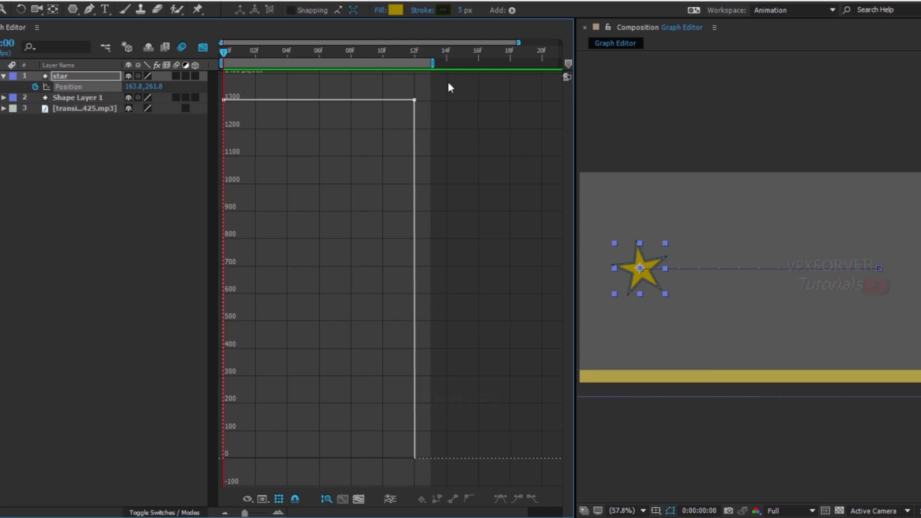
{"action": "left_click", "coordinate": [247, 500]}
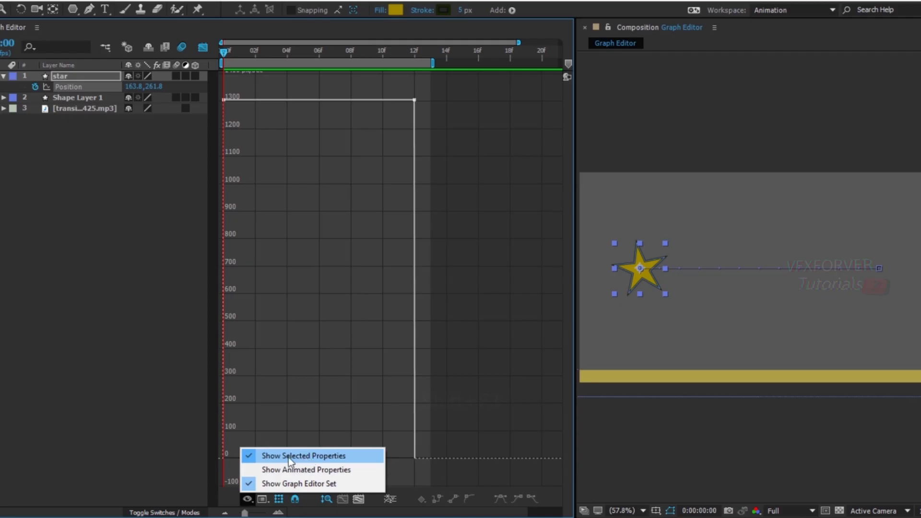
{"action": "left_click", "coordinate": [247, 500]}
{"action": "left_click", "coordinate": [247, 501]}
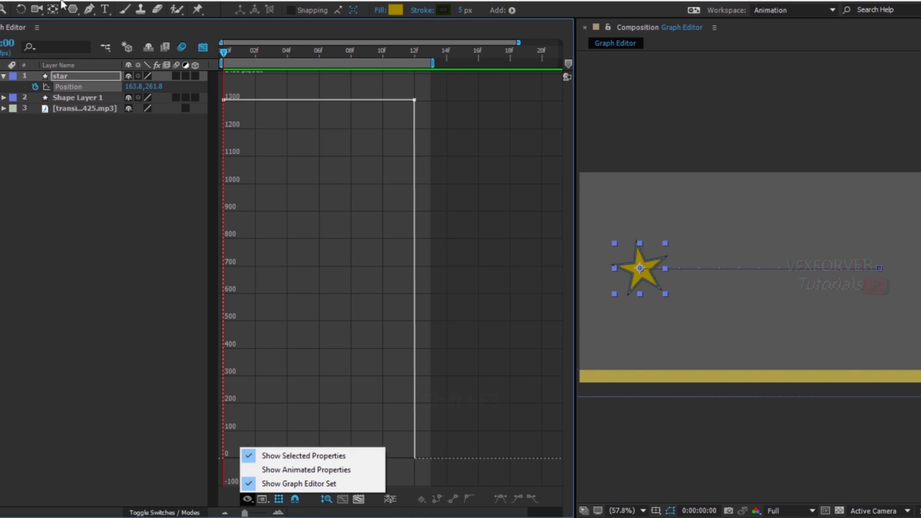
Step: Deselect everything and reselect the star's Position to compare the empty and filled graph, rechecking the property display options
{"action": "left_click", "coordinate": [73, 114]}
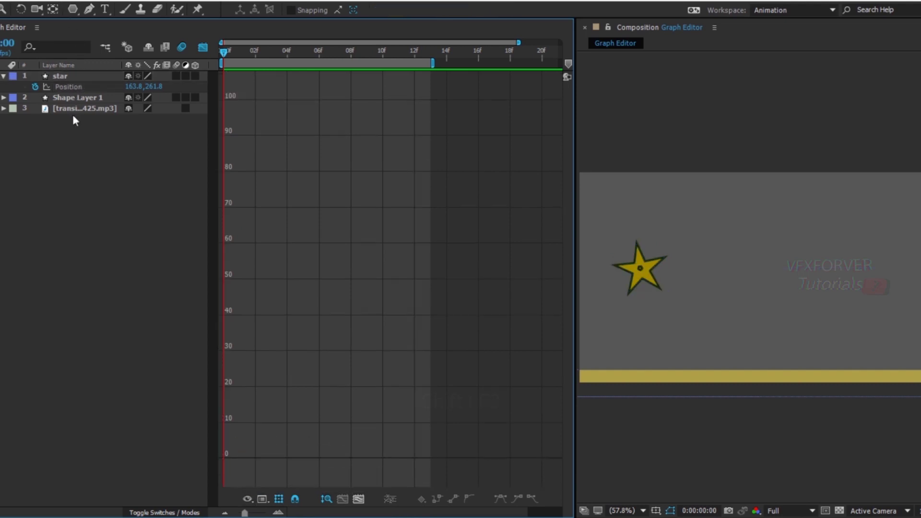
{"action": "left_click", "coordinate": [73, 87]}
{"action": "left_click_drag", "start_coordinate": [463, 152], "coordinate": [218, 94]}
{"action": "left_click", "coordinate": [247, 499]}
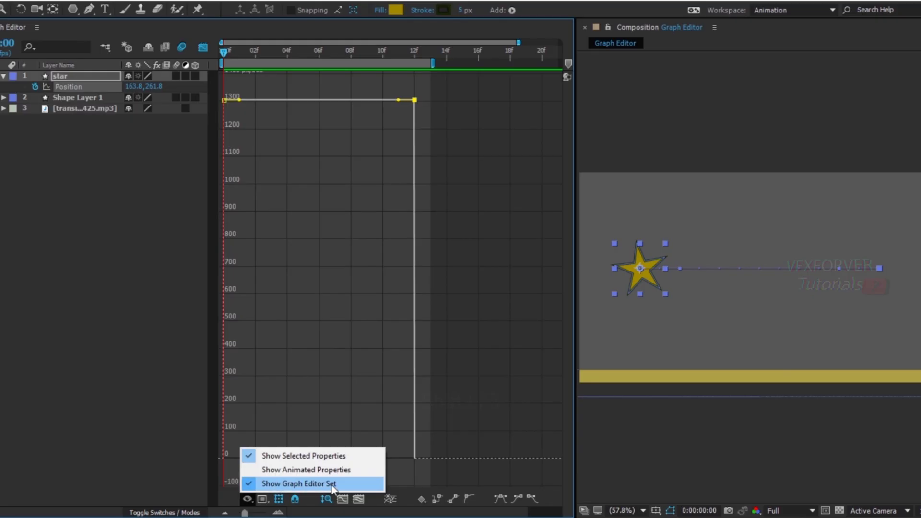
{"action": "left_click", "coordinate": [284, 254]}
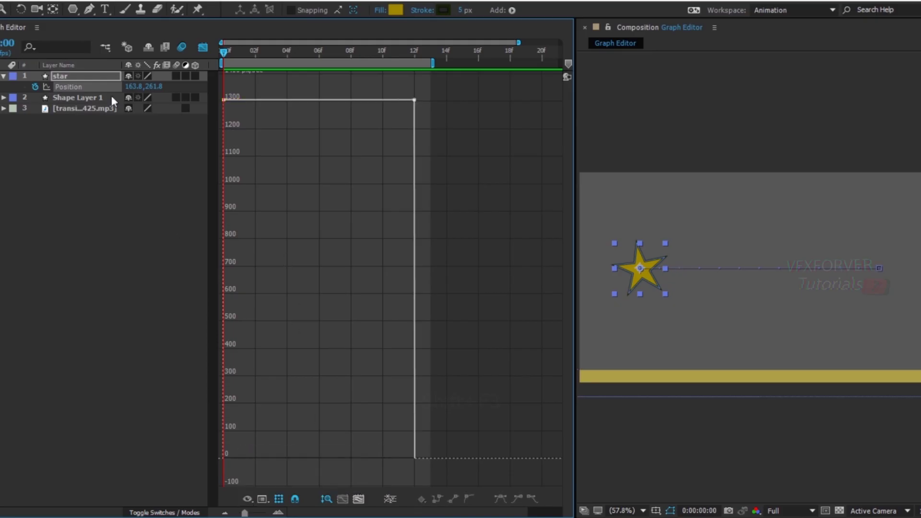
Step: Show the star layer's Rotation alongside its Position and start keyframing Rotation at frame 0
{"action": "left_click", "coordinate": [74, 76]}
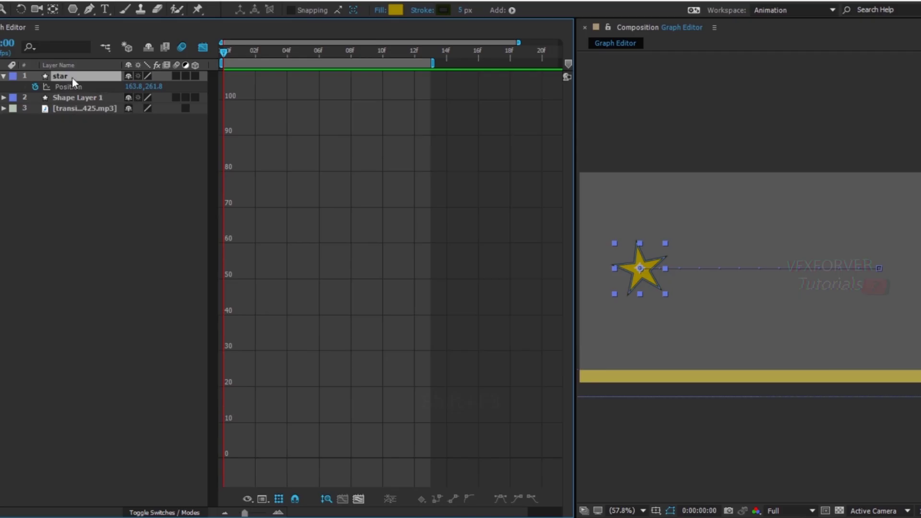
{"action": "key", "text": "shift+r"}
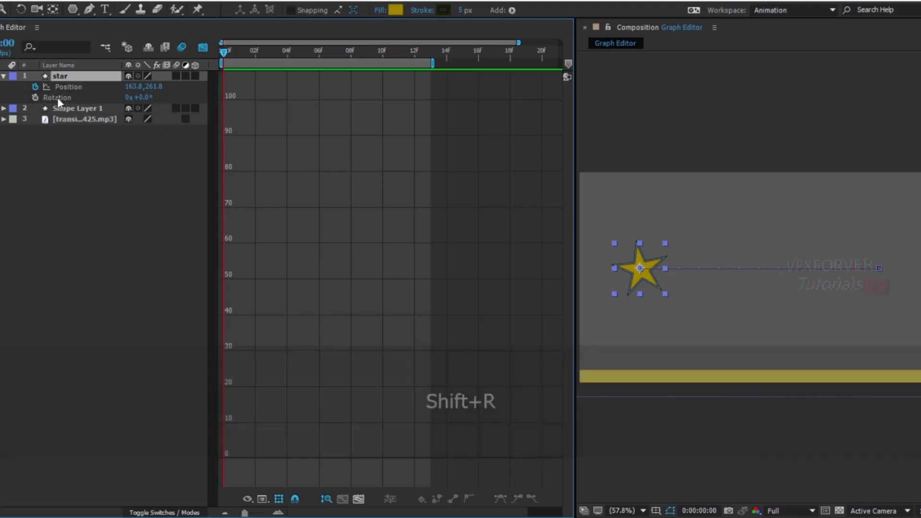
{"action": "left_click", "coordinate": [35, 98]}
Step: Set the star's Rotation to one full turn (1x+0.0°) at frame 12
{"action": "left_click_drag", "start_coordinate": [267, 56], "coordinate": [383, 52]}
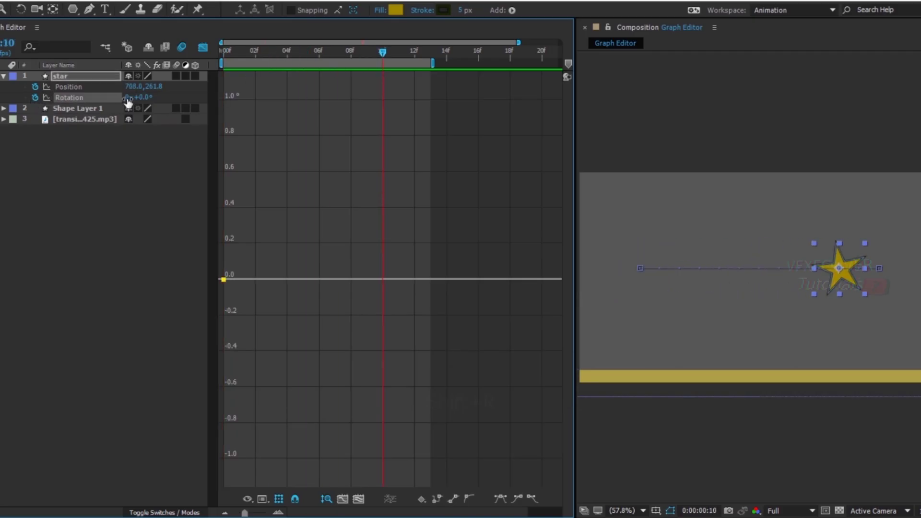
{"action": "left_click_drag", "start_coordinate": [388, 56], "coordinate": [416, 59]}
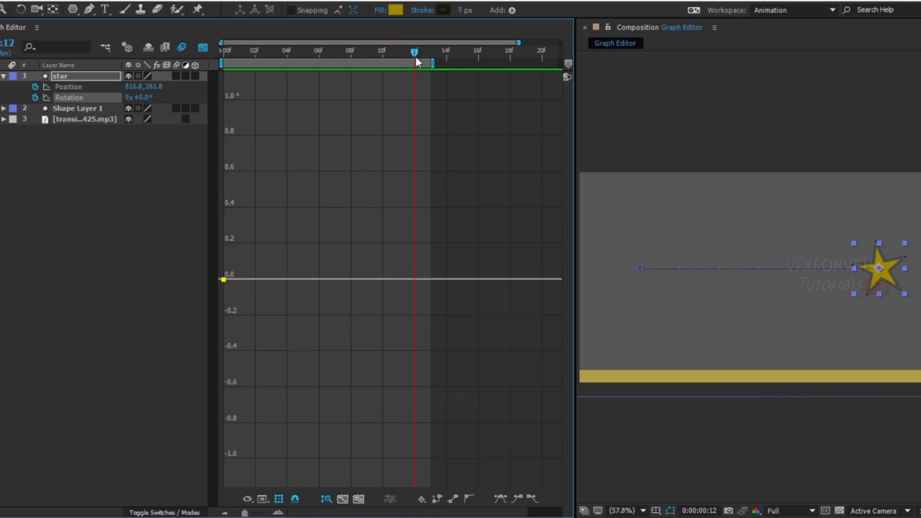
{"action": "left_click", "coordinate": [144, 97]}
{"action": "type", "text": "360"}
{"action": "left_click", "coordinate": [111, 253]}
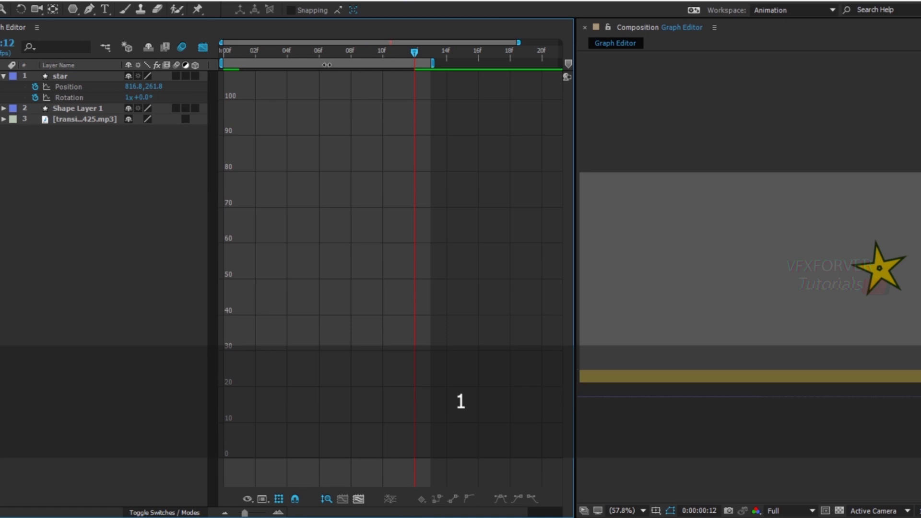
Step: Return to frame 0 and compare the star's Rotation graph with its Position graph
{"action": "left_click", "coordinate": [69, 98]}
{"action": "left_click_drag", "start_coordinate": [348, 54], "coordinate": [193, 59]}
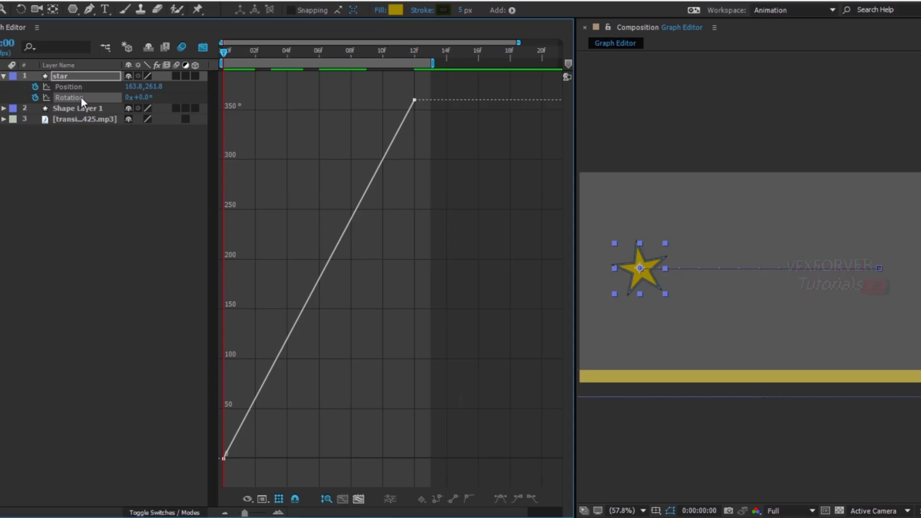
{"action": "left_click", "coordinate": [56, 87]}
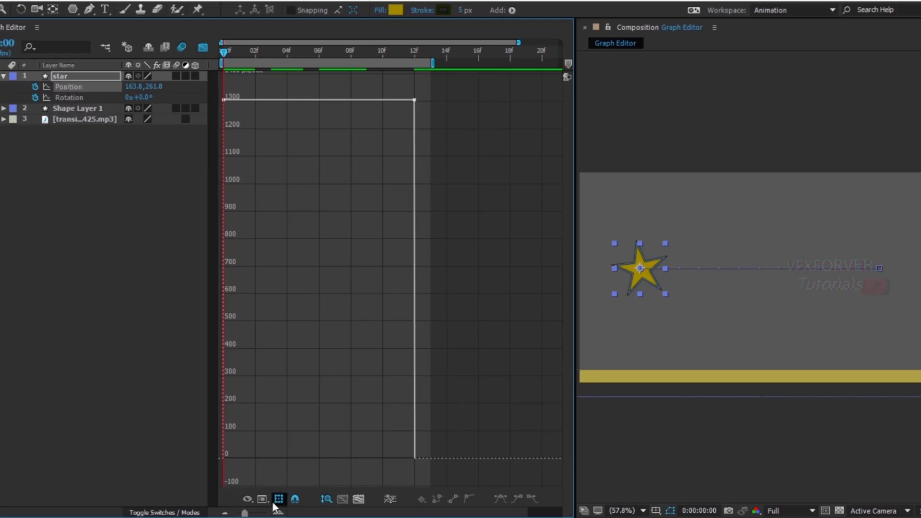
Step: Include Rotation in the Graph Editor set beside Position and select the keyframes of each curve in turn
{"action": "left_click", "coordinate": [247, 500]}
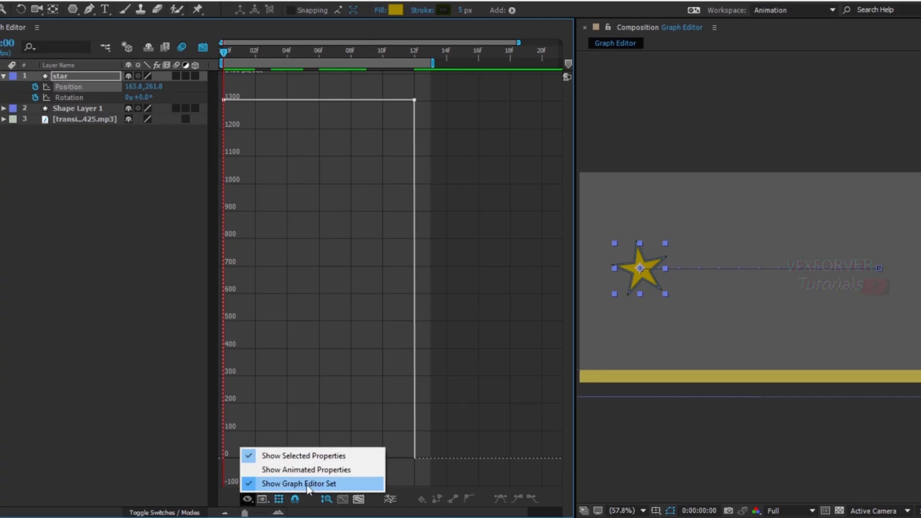
{"action": "left_click", "coordinate": [45, 98]}
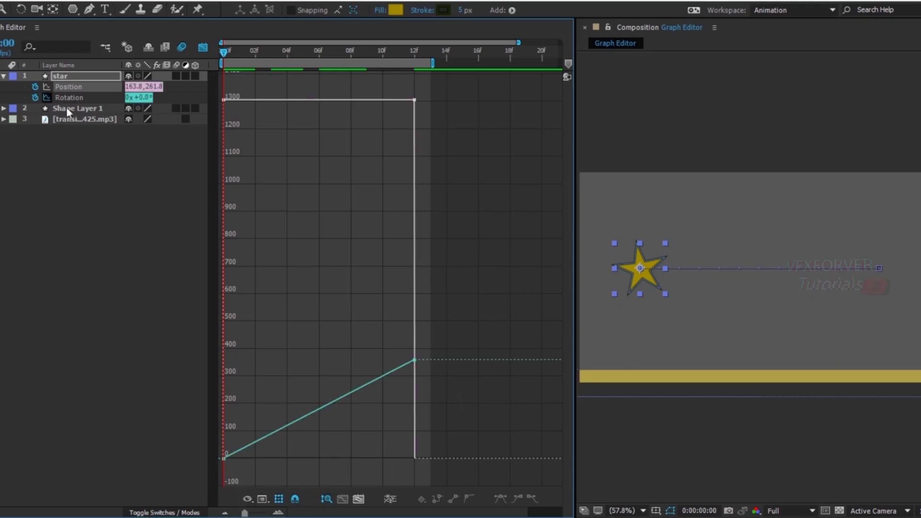
{"action": "left_click_drag", "start_coordinate": [398, 343], "coordinate": [432, 375]}
{"action": "left_click", "coordinate": [394, 100]}
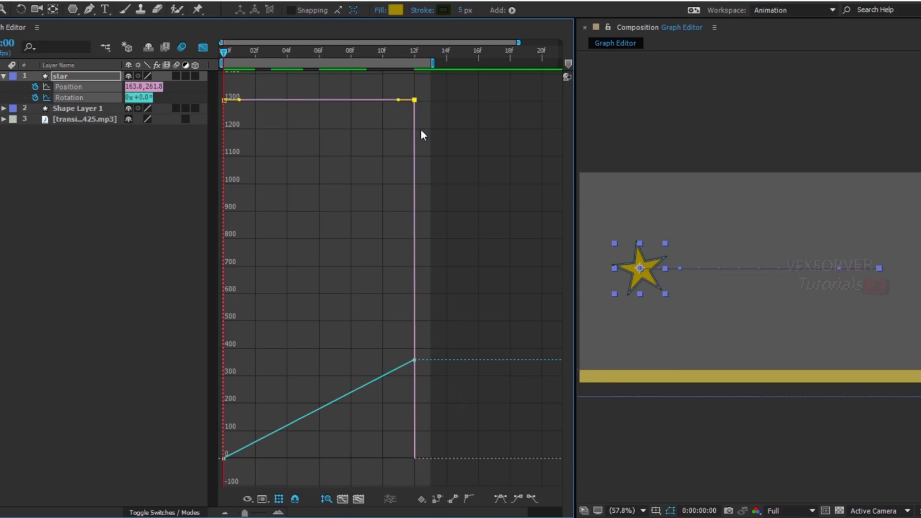
{"action": "left_click", "coordinate": [224, 100]}
{"action": "left_click_drag", "start_coordinate": [361, 272], "coordinate": [430, 384]}
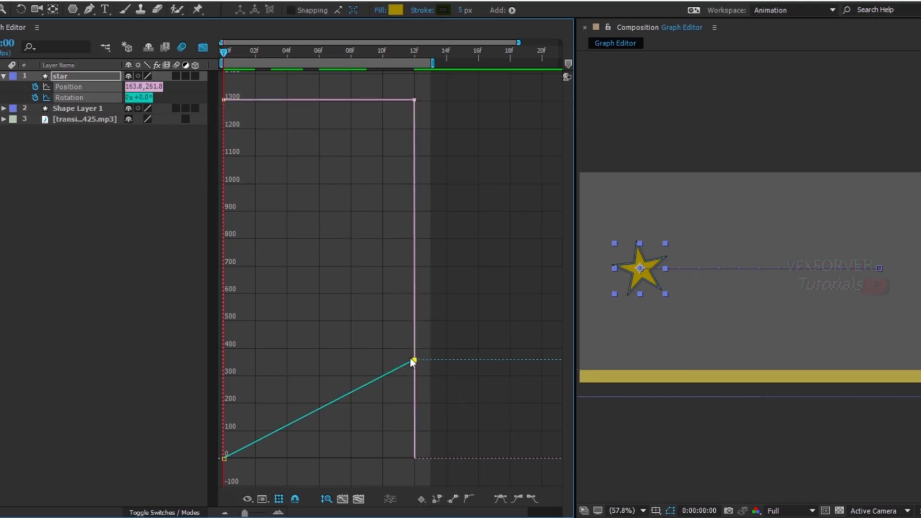
{"action": "left_click_drag", "start_coordinate": [452, 84], "coordinate": [353, 154]}
Step: Check the graph type options and remove Rotation from the Graph Editor set
{"action": "right_click", "coordinate": [281, 201]}
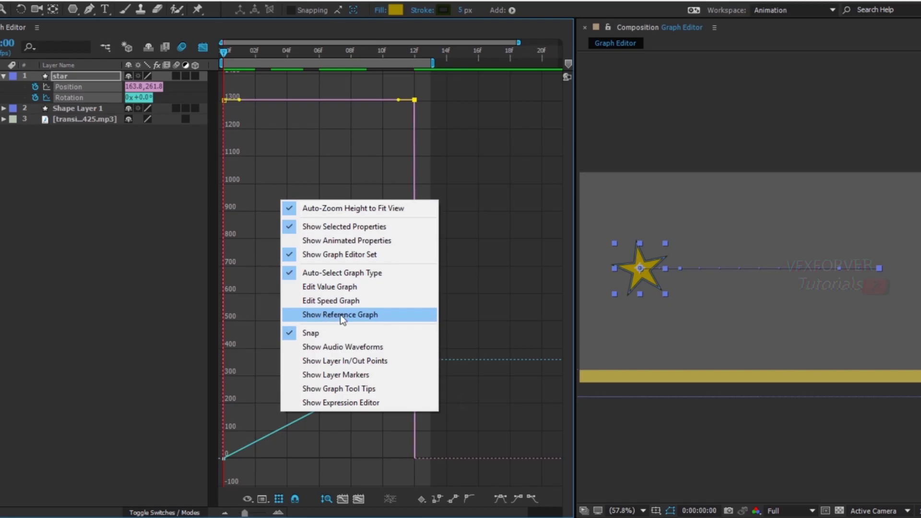
{"action": "left_click", "coordinate": [255, 314]}
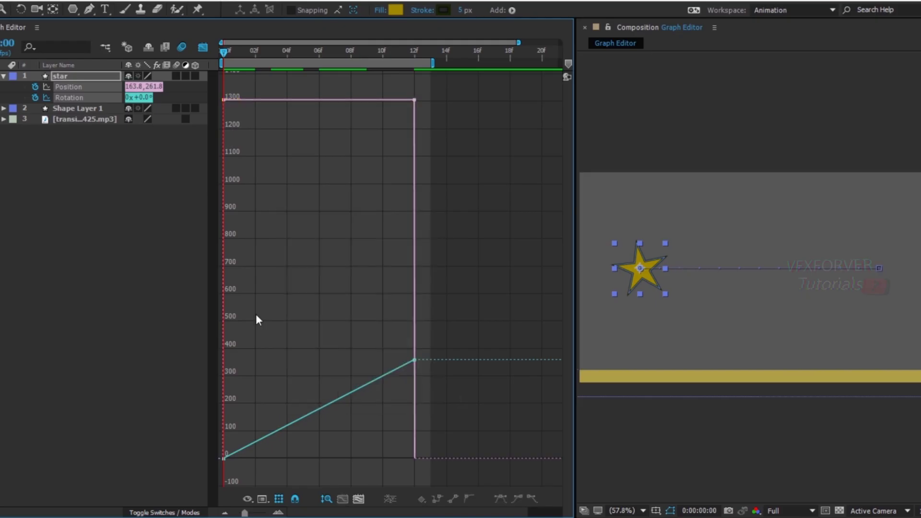
{"action": "left_click", "coordinate": [48, 99]}
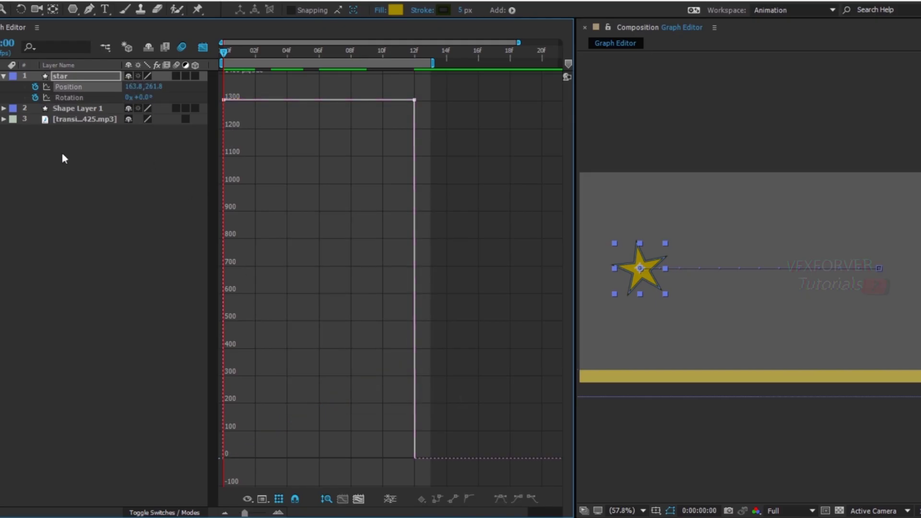
Step: Lower the end keyframe of the star's Position speed graph to about 840 px/sec, slightly before frame 12
{"action": "left_click", "coordinate": [74, 88]}
{"action": "left_click_drag", "start_coordinate": [391, 84], "coordinate": [463, 138]}
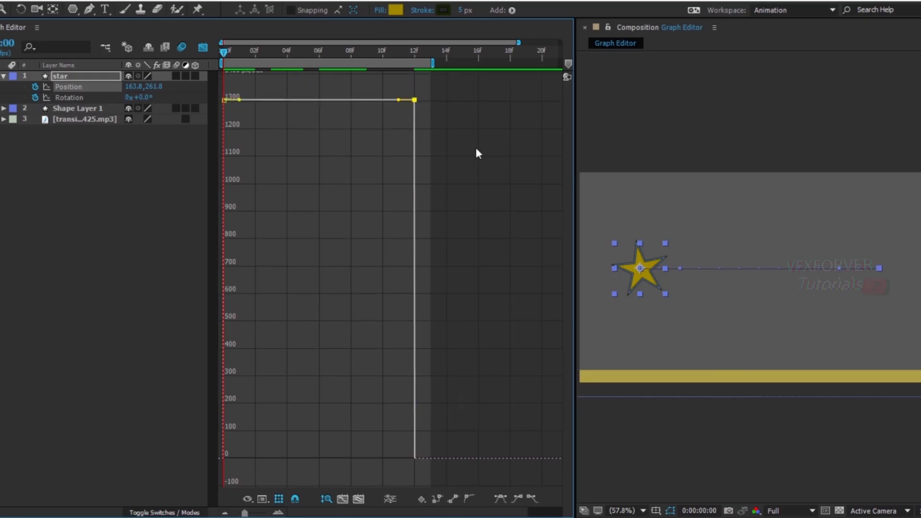
{"action": "left_click_drag", "start_coordinate": [413, 102], "coordinate": [407, 229]}
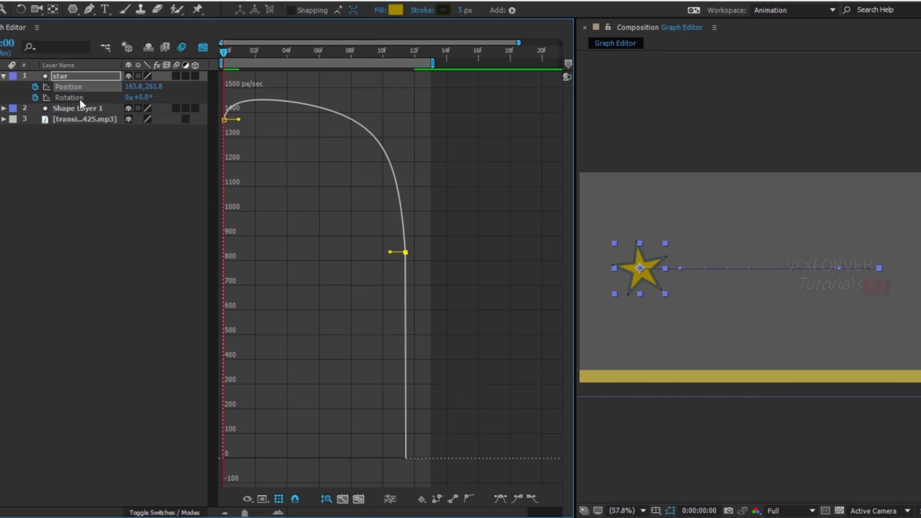
Step: Extend the incoming handle of the Position speed graph's end keyframe to slightly past frame 8 and show the reference graph
{"action": "left_click_drag", "start_coordinate": [388, 255], "coordinate": [356, 253]}
{"action": "right_click", "coordinate": [332, 269]}
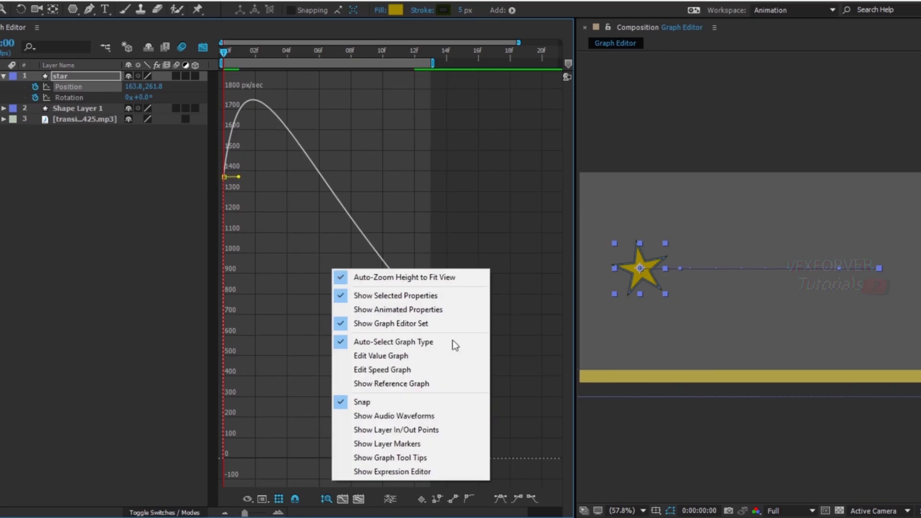
{"action": "left_click", "coordinate": [417, 385]}
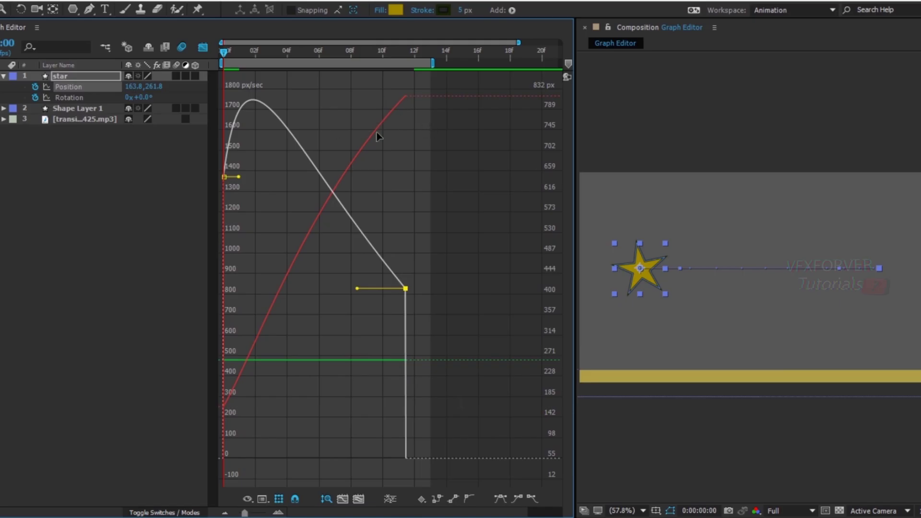
Step: Select the Position keyframes and stretch the end keyframe's incoming handle back to about frame 8
{"action": "left_click", "coordinate": [424, 135]}
{"action": "left_click_drag", "start_coordinate": [298, 326], "coordinate": [201, 431]}
{"action": "left_click_drag", "start_coordinate": [264, 389], "coordinate": [184, 413]}
{"action": "mouse_move", "coordinate": [358, 289]}
{"action": "left_mouse_down"}
{"action": "mouse_move", "coordinate": [336, 293]}
{"action": "mouse_move", "coordinate": [379, 296]}
{"action": "mouse_move", "coordinate": [349, 295]}
{"action": "left_mouse_up"}
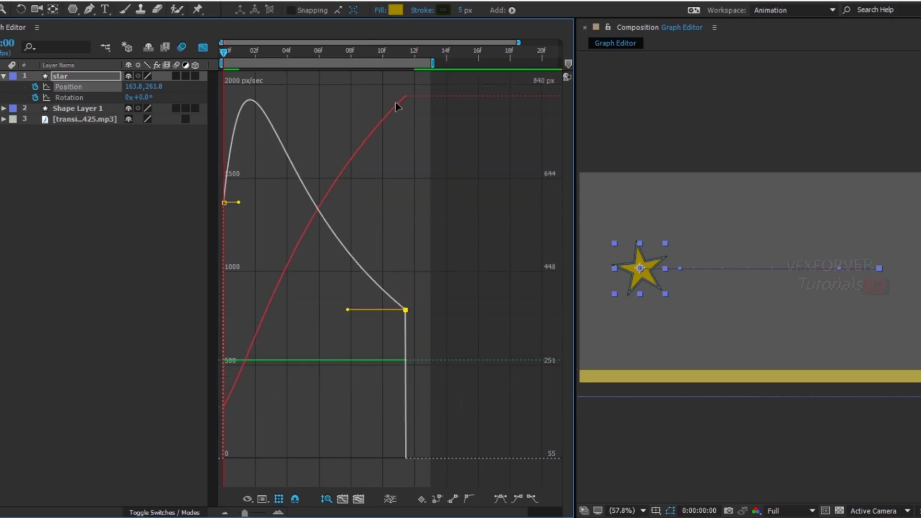
Step: Reselect the Position keyframes, stretch the end keyframe's incoming handle to about frame 7.5, and hide the reference graph
{"action": "left_click", "coordinate": [387, 89]}
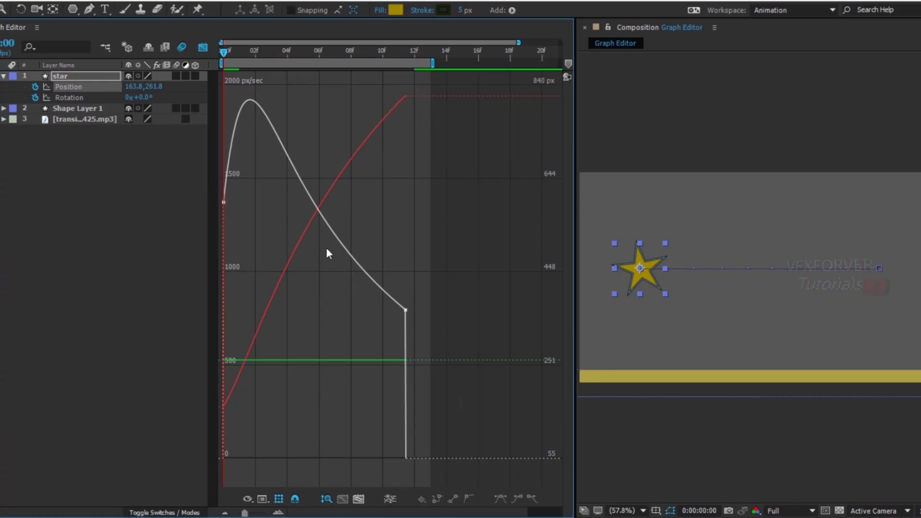
{"action": "left_click_drag", "start_coordinate": [389, 89], "coordinate": [434, 129]}
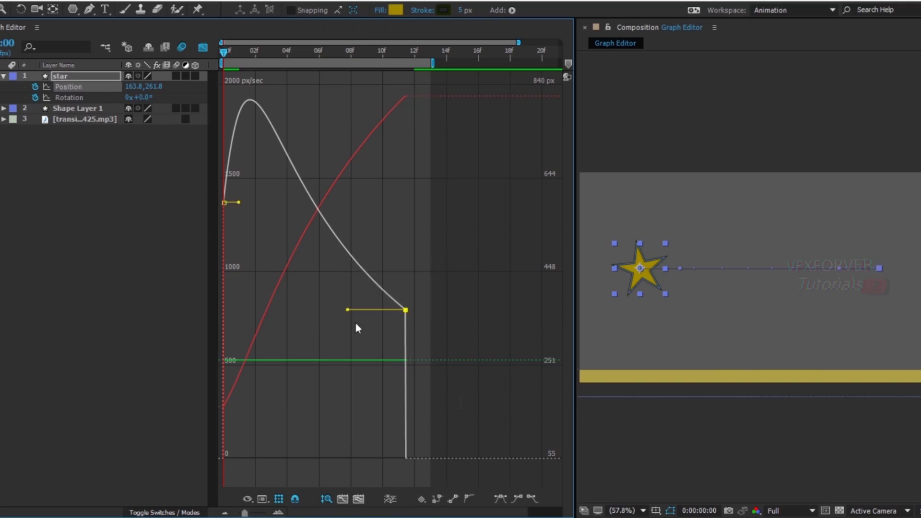
{"action": "left_click_drag", "start_coordinate": [347, 312], "coordinate": [325, 312]}
{"action": "right_click", "coordinate": [326, 315]}
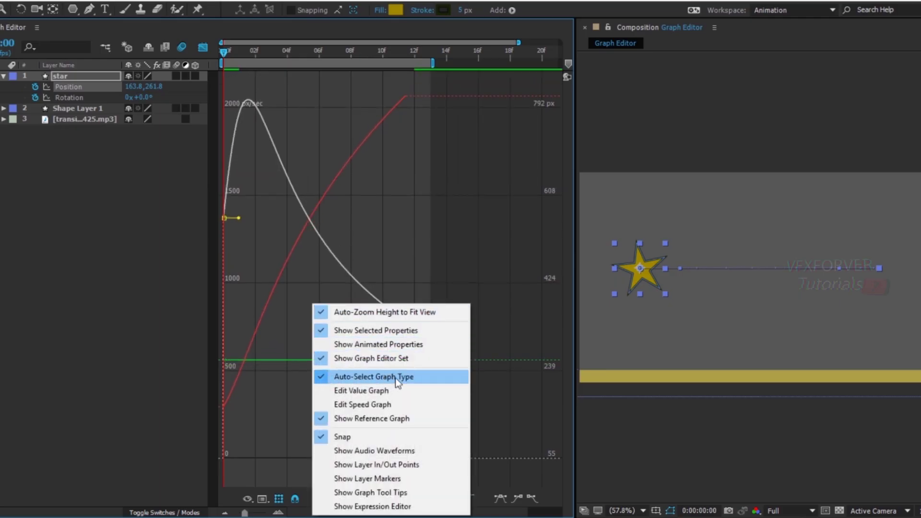
{"action": "left_click", "coordinate": [395, 421]}
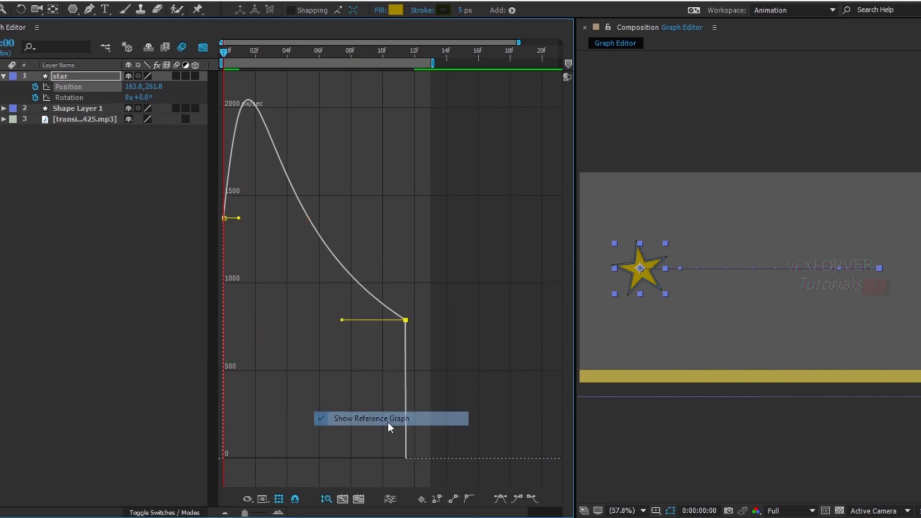
Step: Examine the Graph Editor's property visibility, graph type and display options
{"action": "left_click", "coordinate": [248, 499]}
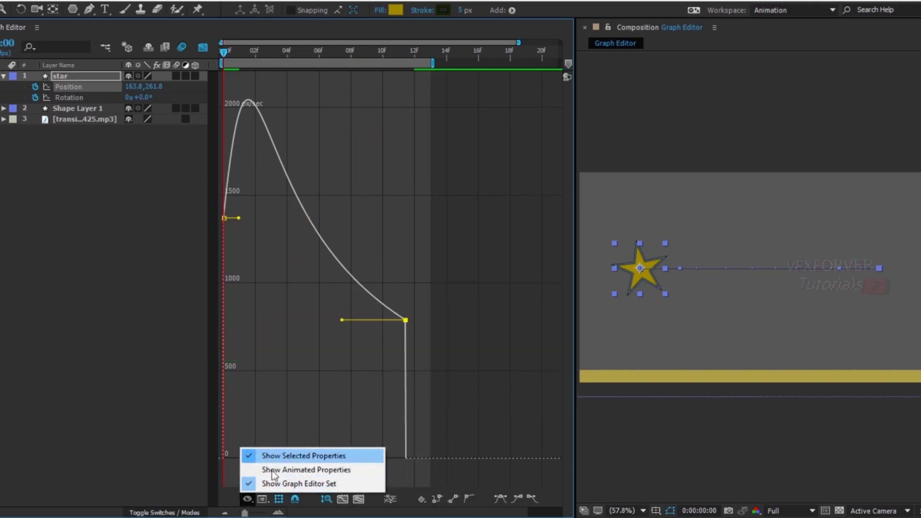
{"action": "left_click", "coordinate": [278, 406]}
{"action": "left_click", "coordinate": [261, 500]}
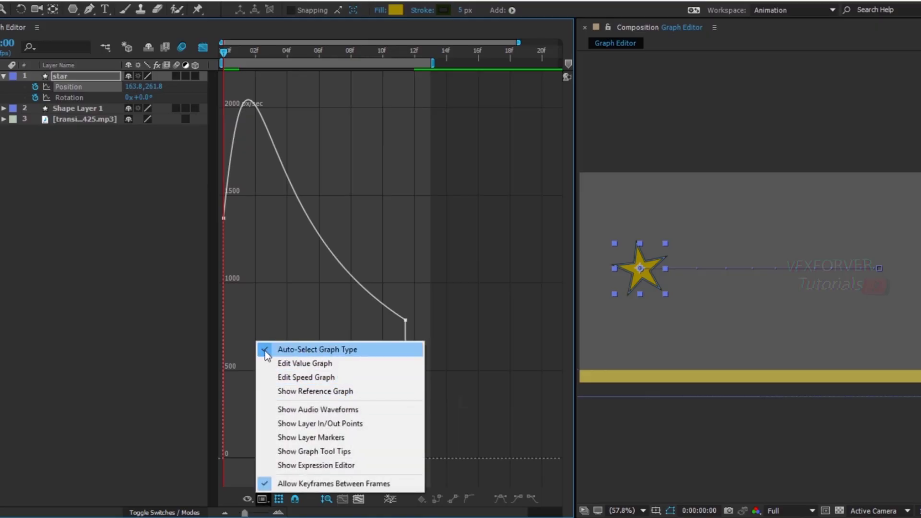
{"action": "right_click", "coordinate": [300, 263]}
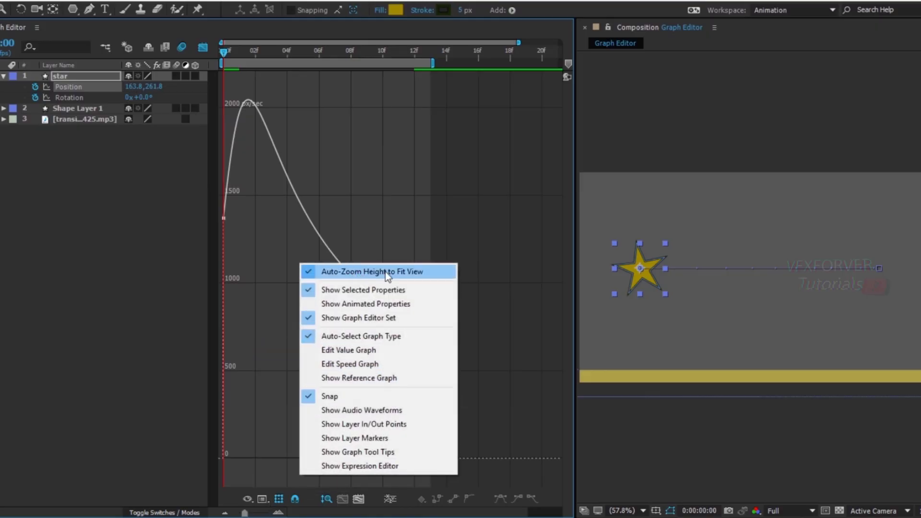
{"action": "left_click", "coordinate": [262, 500]}
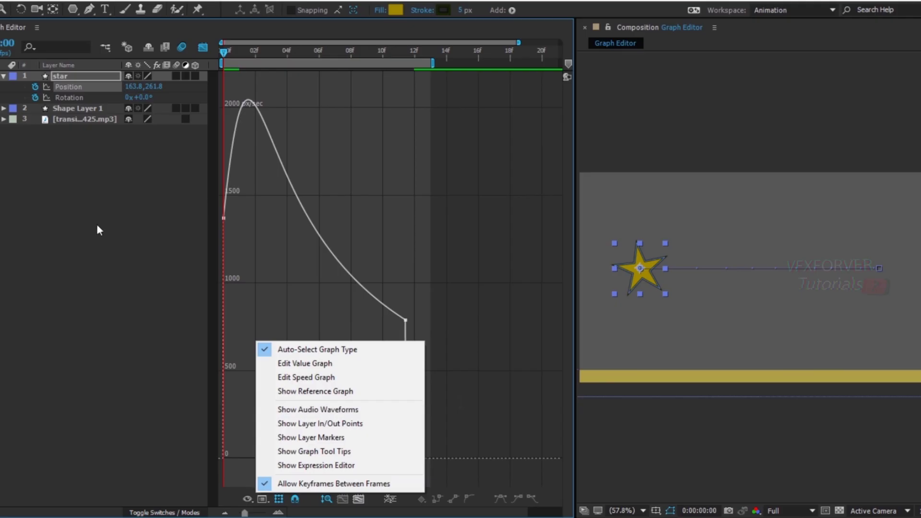
{"action": "right_click", "coordinate": [266, 246]}
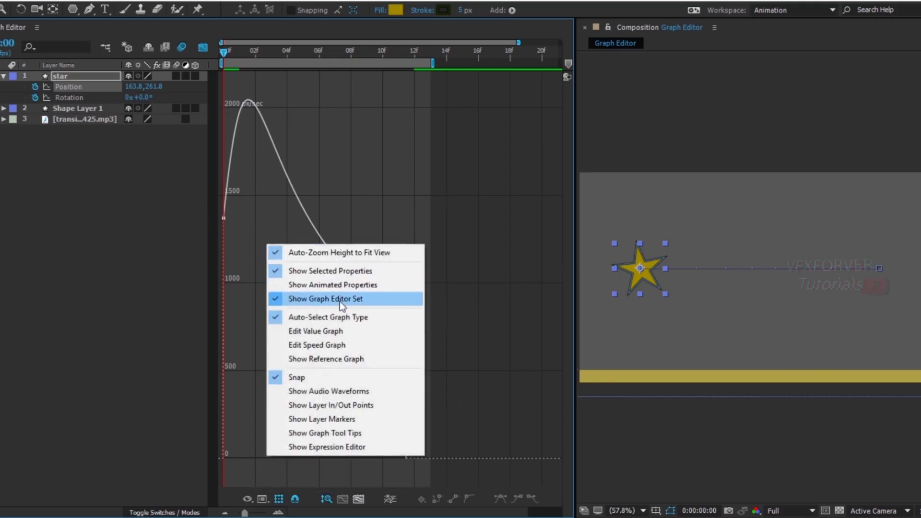
{"action": "left_click", "coordinate": [344, 344]}
{"action": "left_click", "coordinate": [108, 195]}
Step: Reveal the Position, Scale and Rotation properties together on the star layer
{"action": "left_click", "coordinate": [64, 79]}
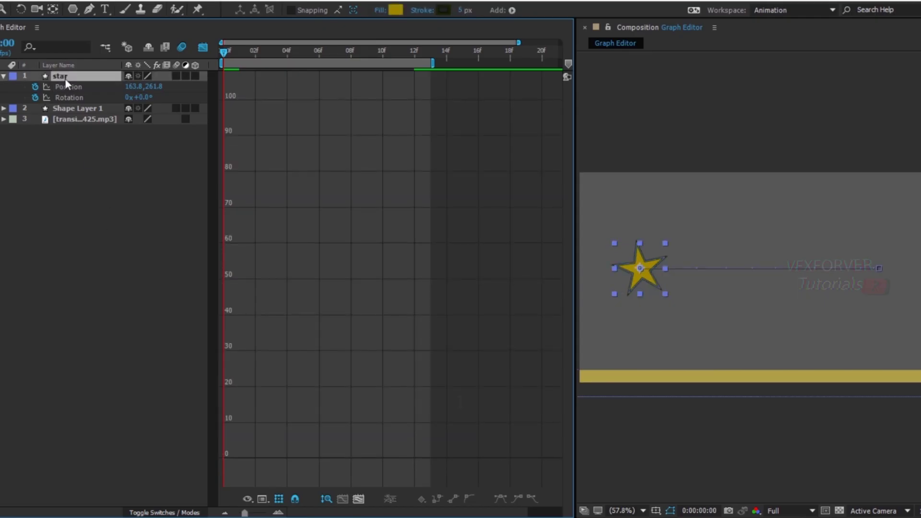
{"action": "key", "text": "shift+r"}
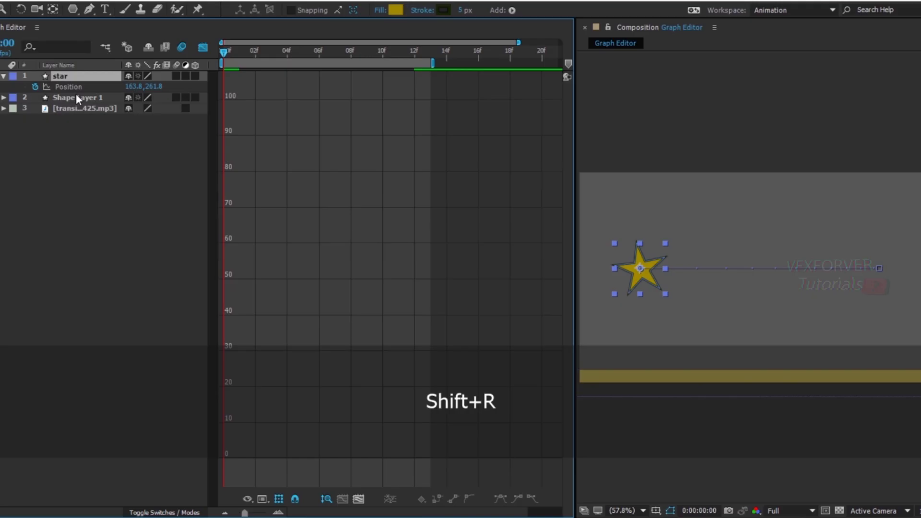
{"action": "key", "text": "r"}
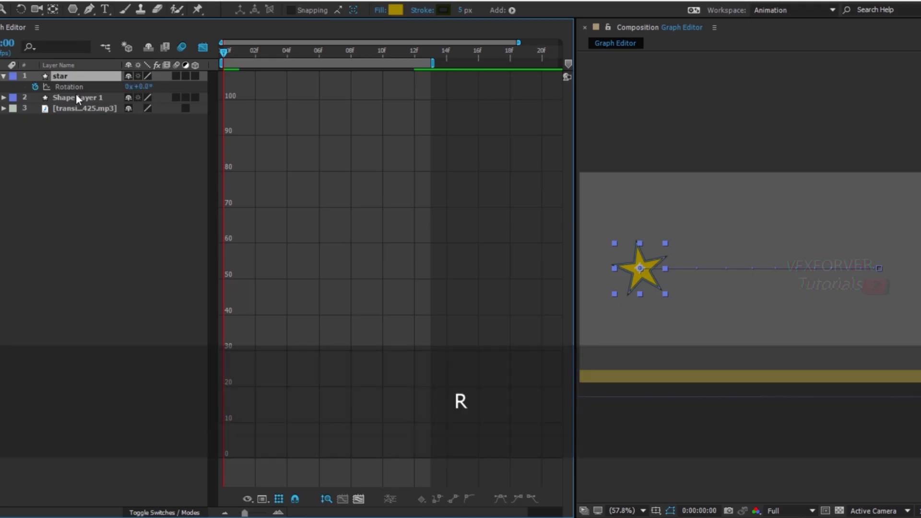
{"action": "key", "text": "shift"}
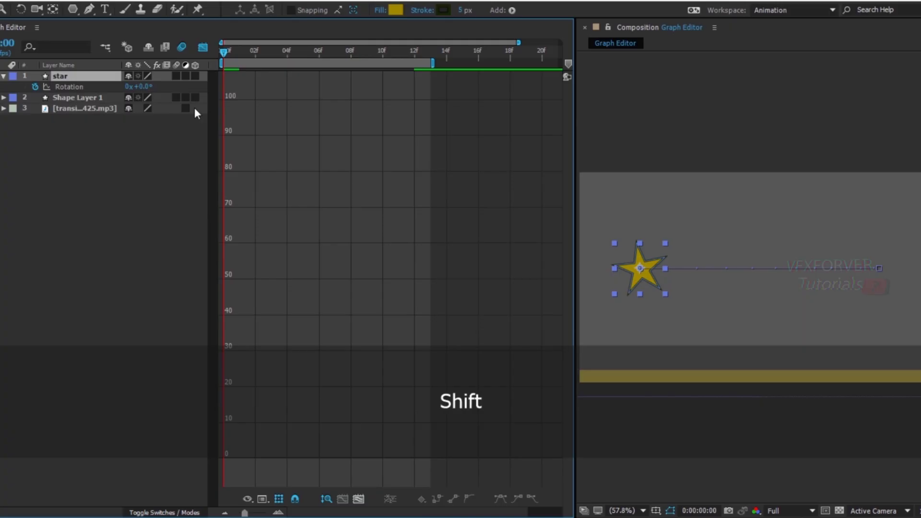
{"action": "key", "text": "shift+p"}
{"action": "key", "text": "shift+s"}
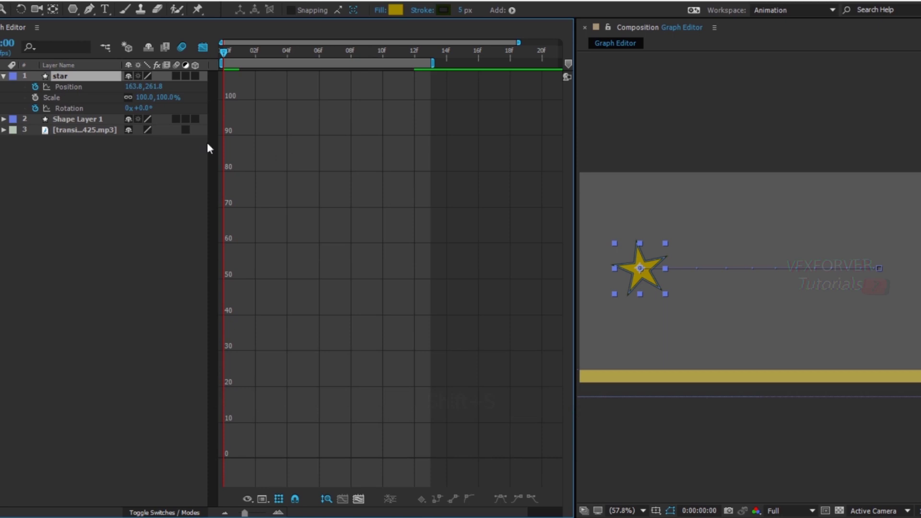
Step: Compare the star's Position, Scale and Rotation graphs, selecting the Rotation keyframes for inspection
{"action": "left_click", "coordinate": [75, 88]}
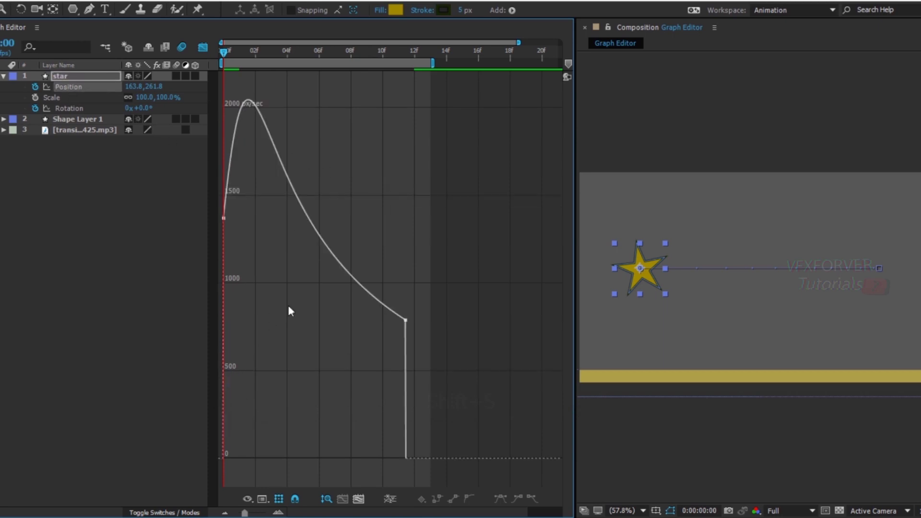
{"action": "left_click", "coordinate": [53, 98]}
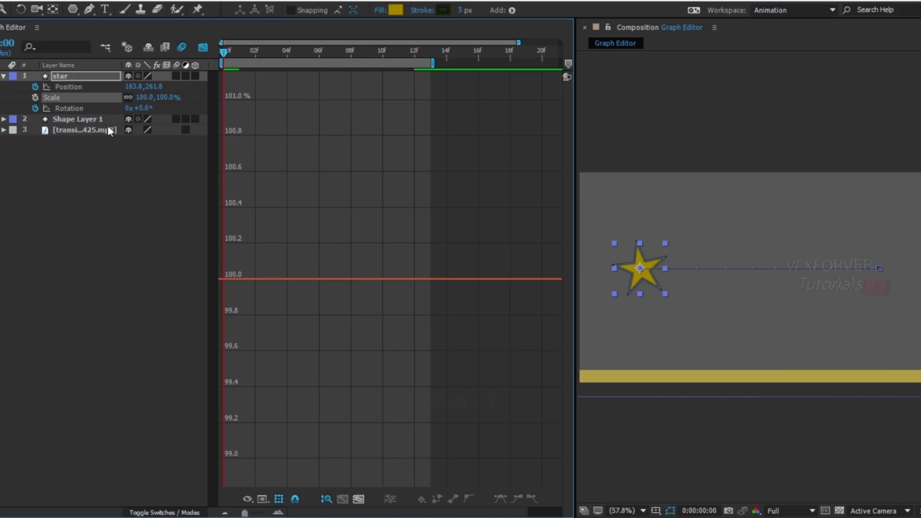
{"action": "left_click", "coordinate": [72, 111]}
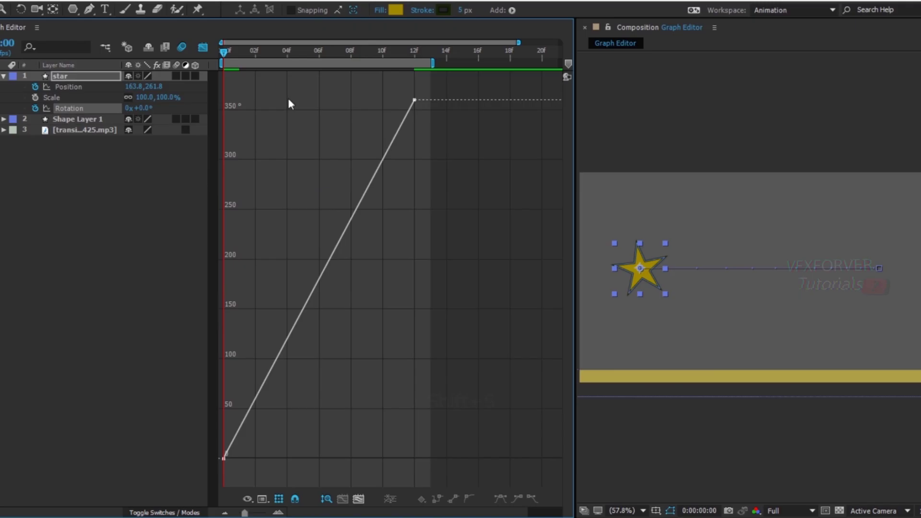
{"action": "left_click_drag", "start_coordinate": [341, 80], "coordinate": [454, 132]}
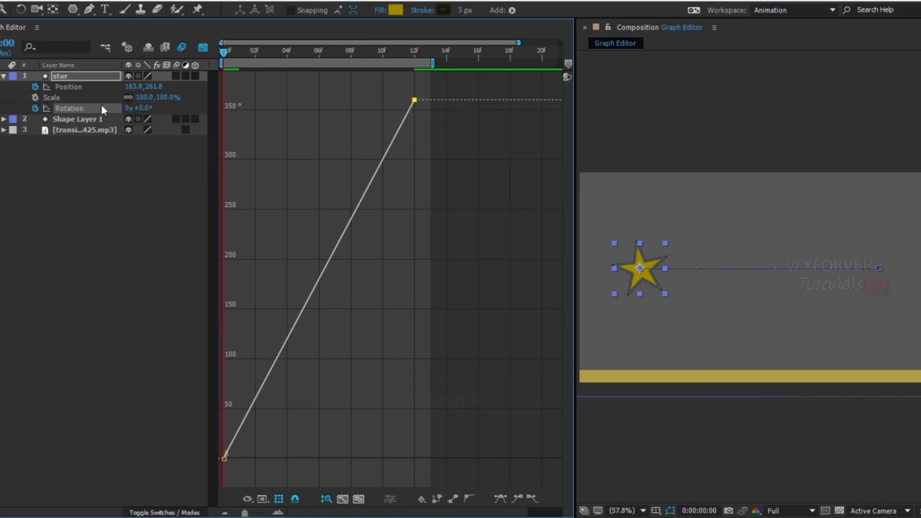
{"action": "left_click", "coordinate": [70, 100]}
{"action": "left_click", "coordinate": [70, 108]}
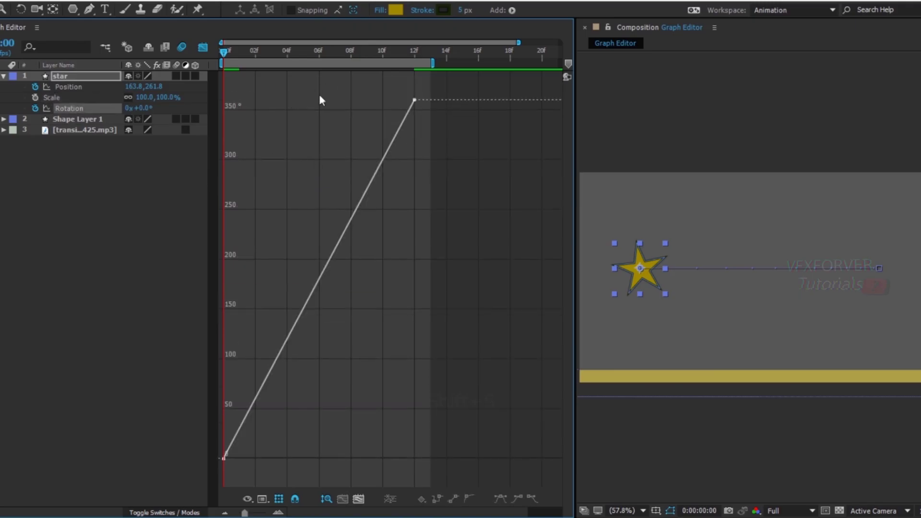
{"action": "left_click_drag", "start_coordinate": [354, 80], "coordinate": [431, 125]}
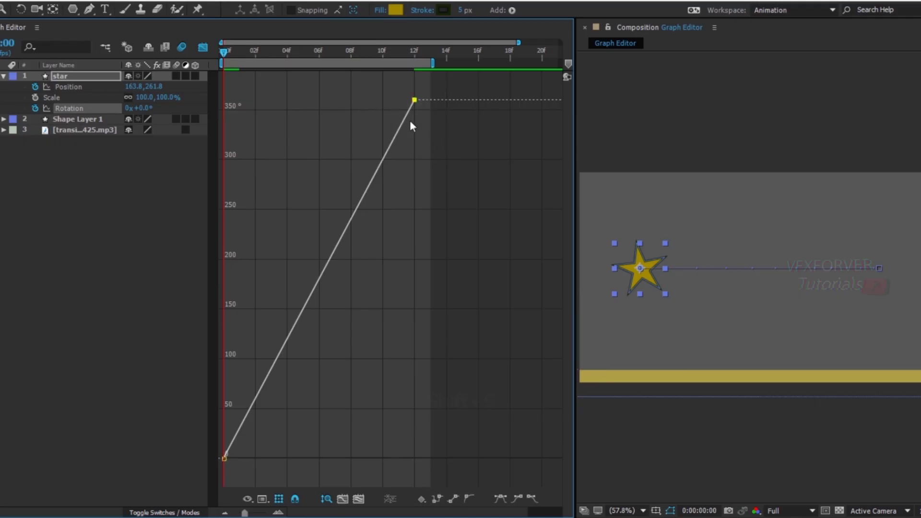
{"action": "left_click", "coordinate": [83, 88]}
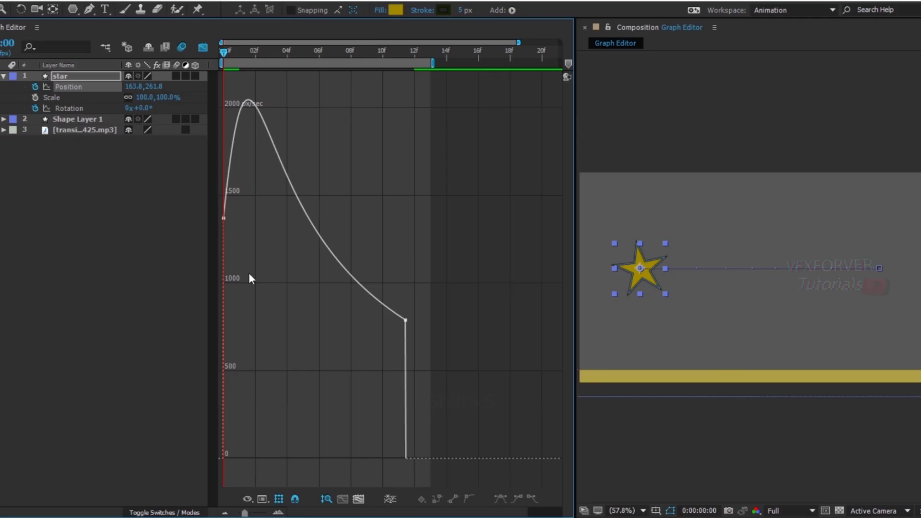
Step: Switch the star's Position from the automatically selected graph type to the value graph
{"action": "right_click", "coordinate": [268, 257]}
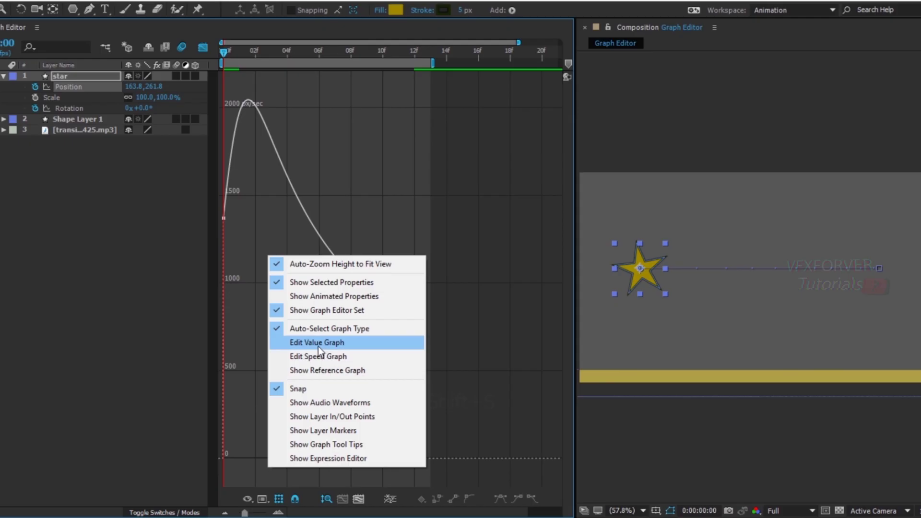
{"action": "left_click", "coordinate": [262, 499]}
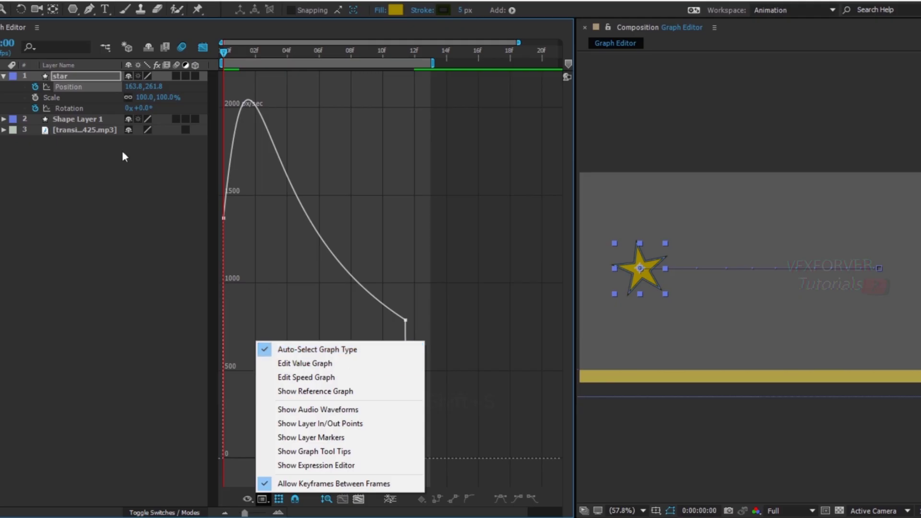
{"action": "left_click", "coordinate": [71, 87]}
{"action": "left_click", "coordinate": [252, 175]}
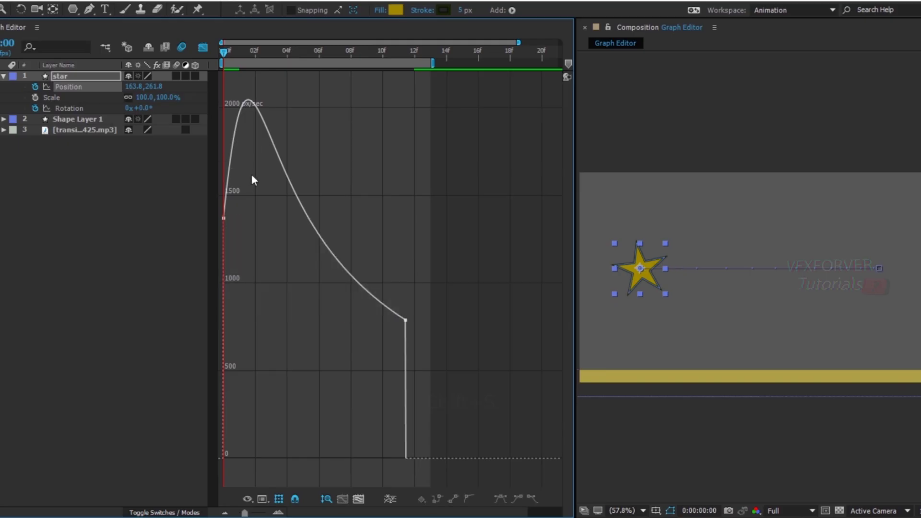
{"action": "right_click", "coordinate": [309, 145]}
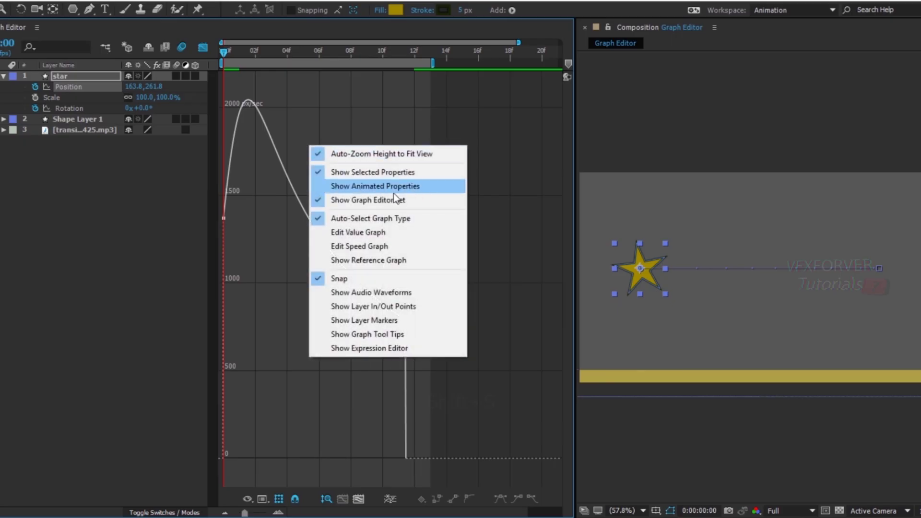
{"action": "left_click", "coordinate": [382, 232]}
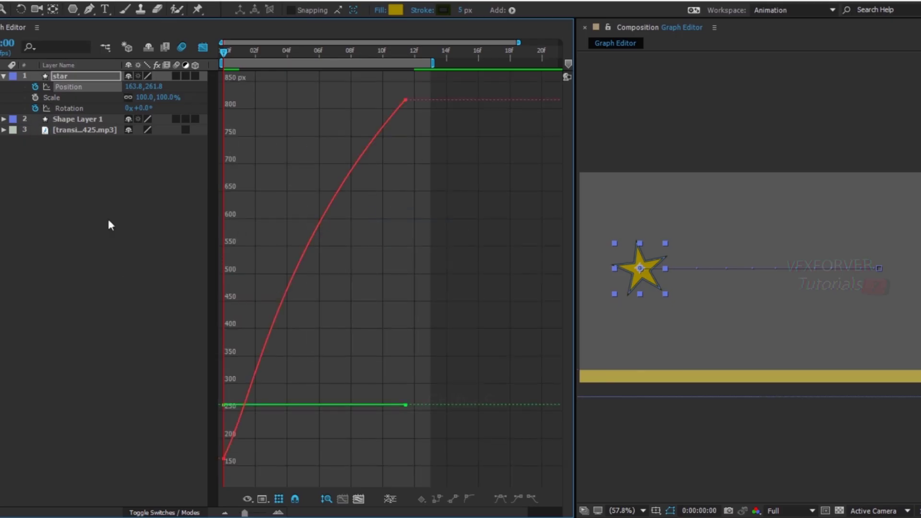
Step: Review the graph type and display options with the value graph active, and collapse the star layer's properties
{"action": "right_click", "coordinate": [286, 190]}
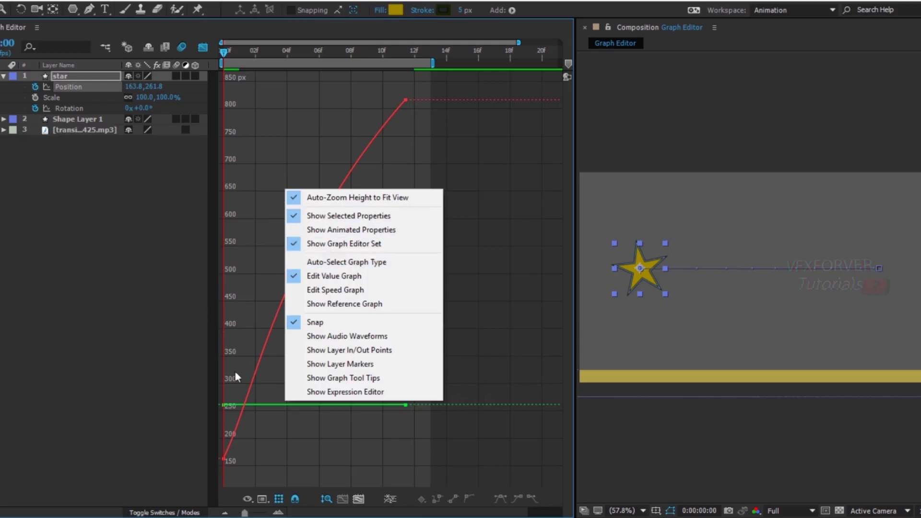
{"action": "left_click", "coordinate": [278, 498]}
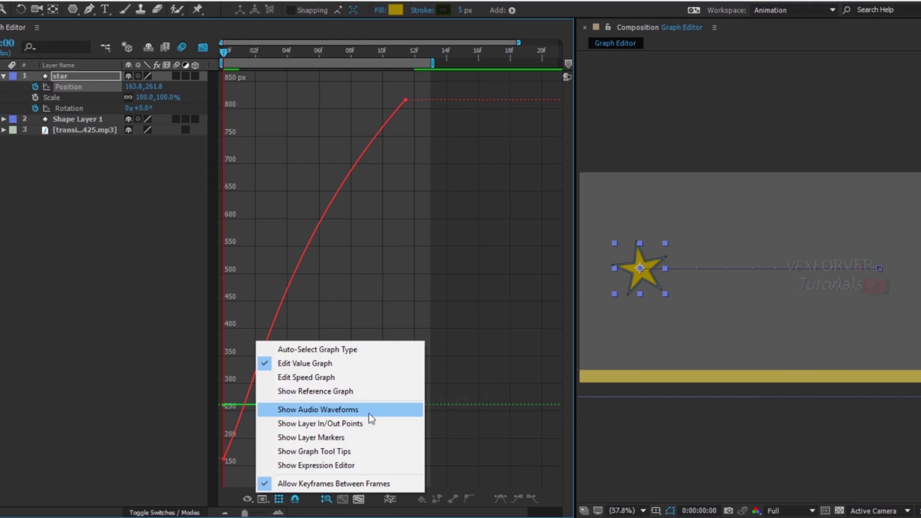
{"action": "left_click", "coordinate": [117, 318]}
{"action": "left_click", "coordinate": [4, 76]}
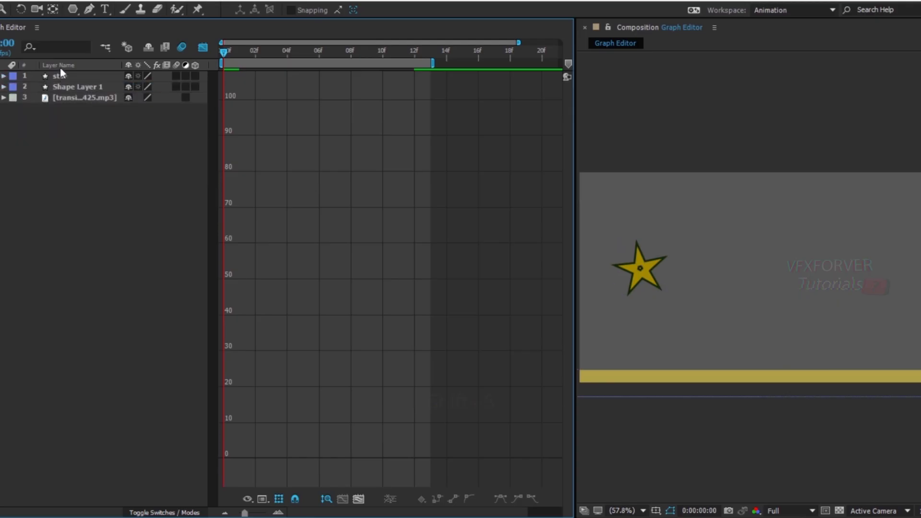
{"action": "left_click", "coordinate": [71, 75]}
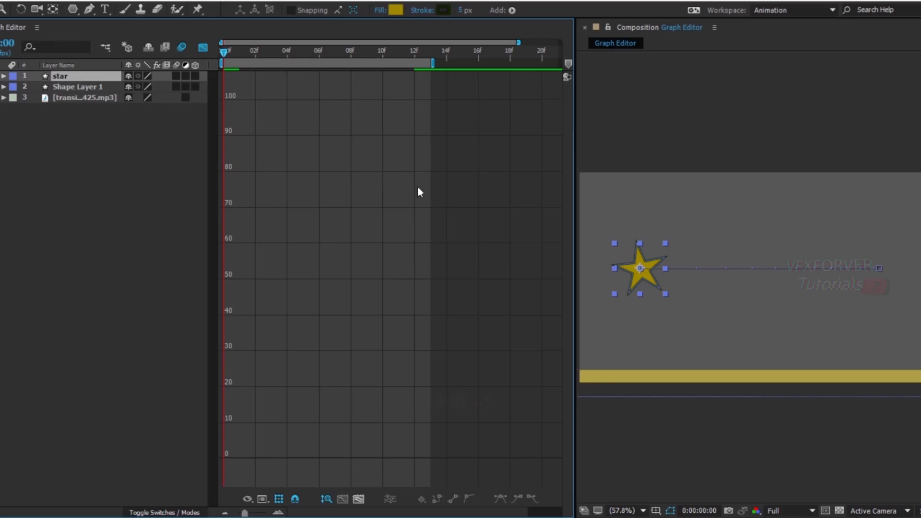
Step: Select the transition mp3 layer and show audio waveforms in the Graph Editor
{"action": "left_click", "coordinate": [77, 98]}
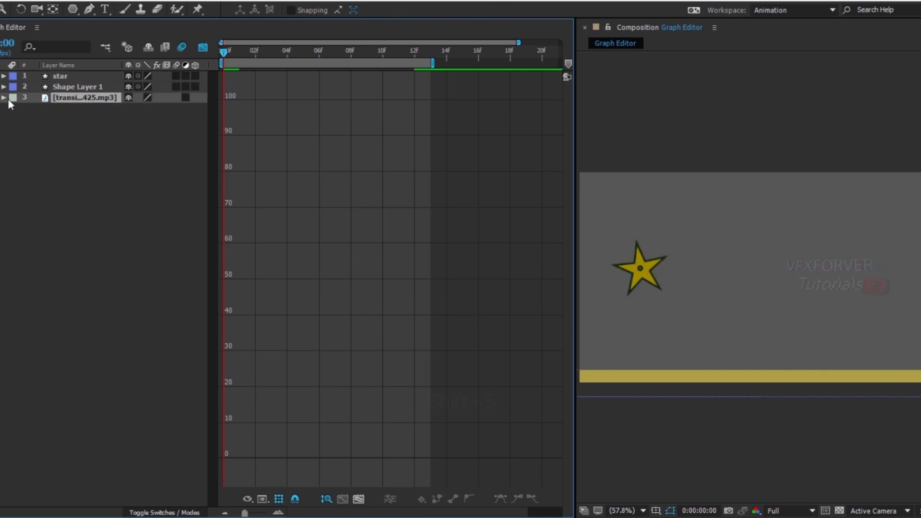
{"action": "left_click", "coordinate": [9, 99]}
{"action": "left_click", "coordinate": [86, 98]}
{"action": "left_click", "coordinate": [263, 499]}
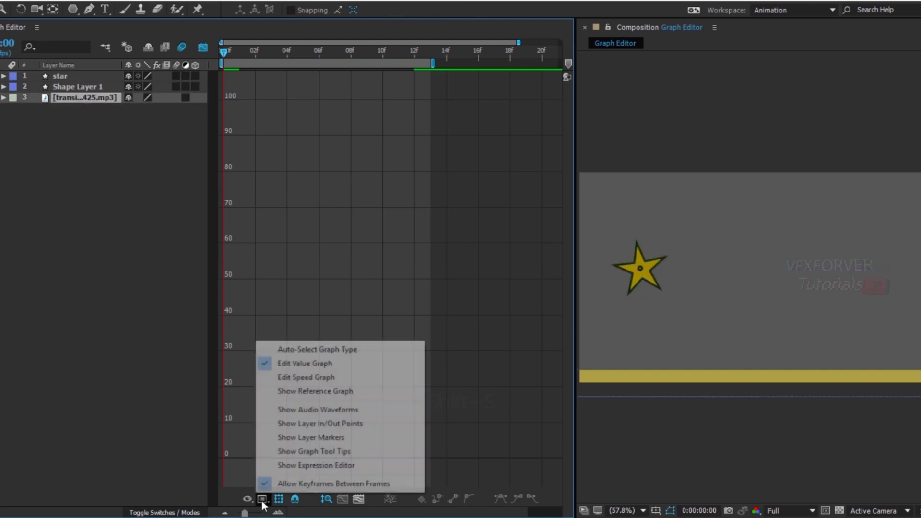
{"action": "left_click", "coordinate": [338, 410]}
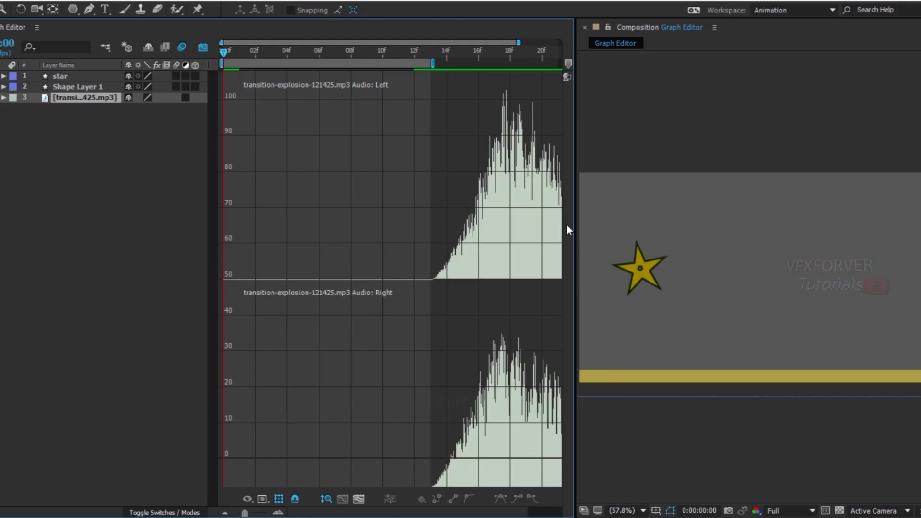
Step: Display the star's Position value graph together with the mp3 layer's waveforms by selecting both
{"action": "left_click", "coordinate": [67, 78]}
{"action": "left_click", "coordinate": [64, 77]}
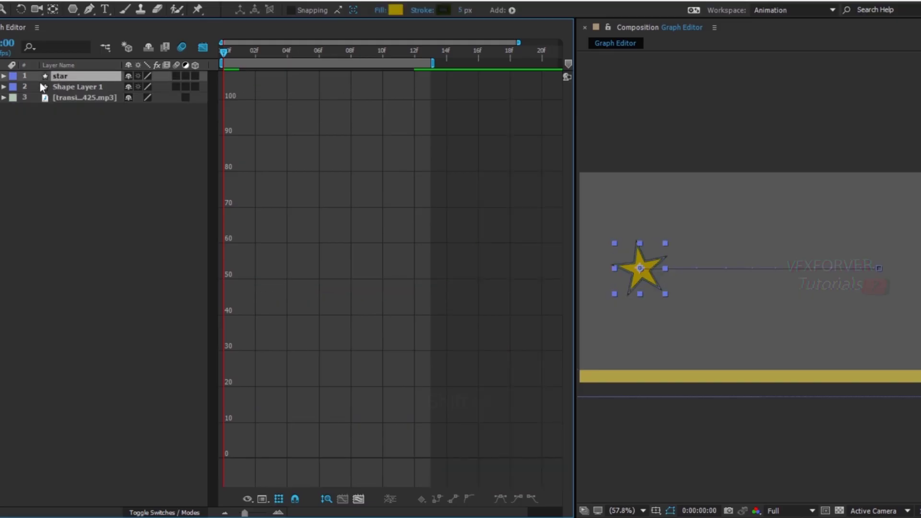
{"action": "left_click", "coordinate": [3, 76]}
{"action": "left_click", "coordinate": [91, 120]}
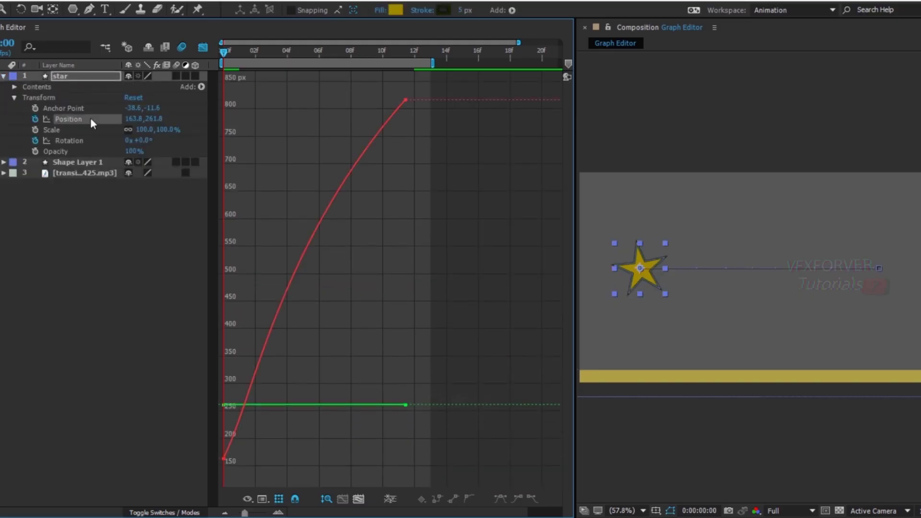
{"action": "left_click", "coordinate": [262, 499]}
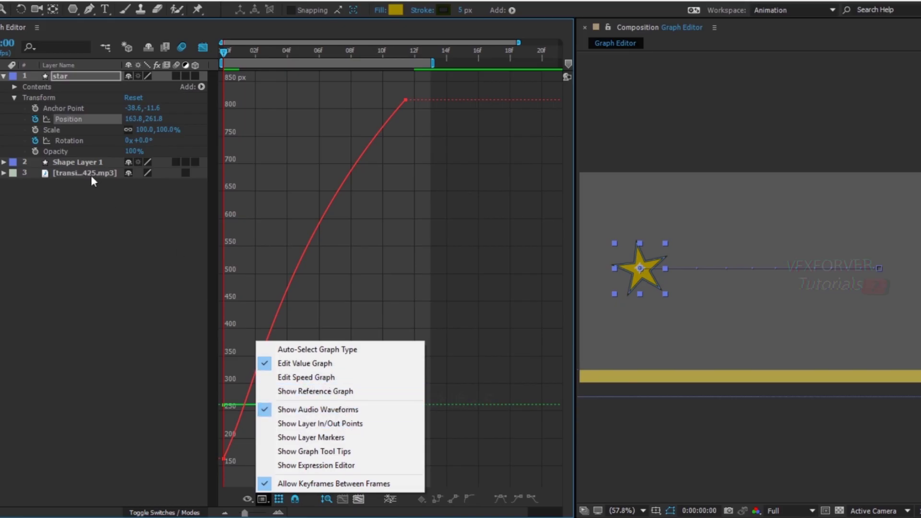
{"action": "left_click", "coordinate": [78, 172], "text": "shift"}
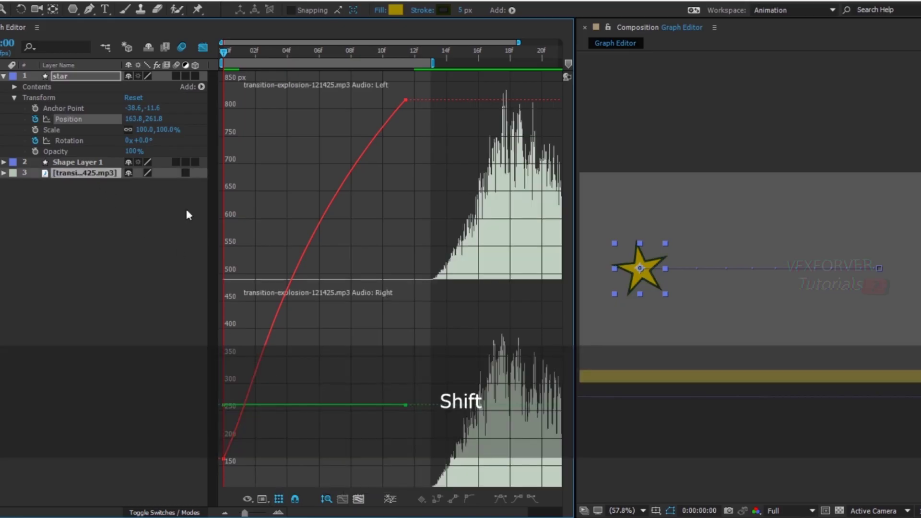
Step: Lower the star's last horizontal Position keyframe to about 791 px and overlay the mp3 waveforms again
{"action": "left_click_drag", "start_coordinate": [349, 93], "coordinate": [431, 138]}
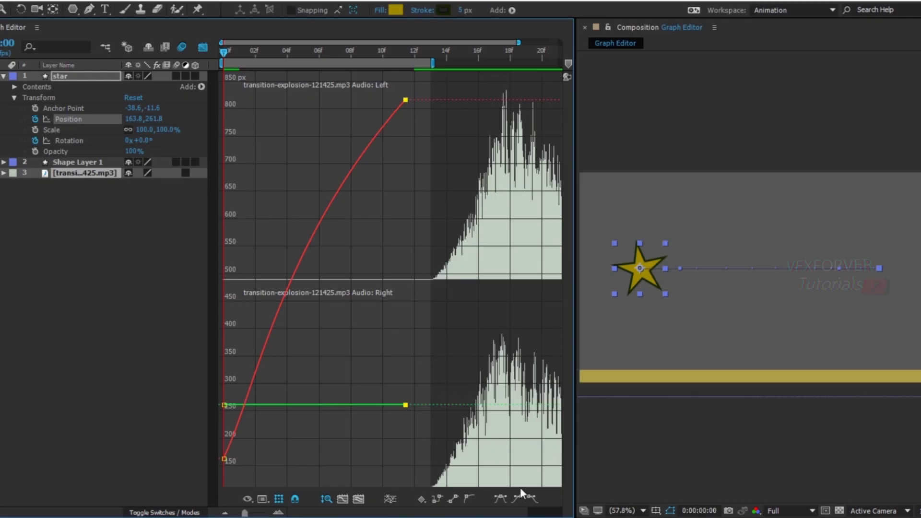
{"action": "left_click", "coordinate": [406, 101]}
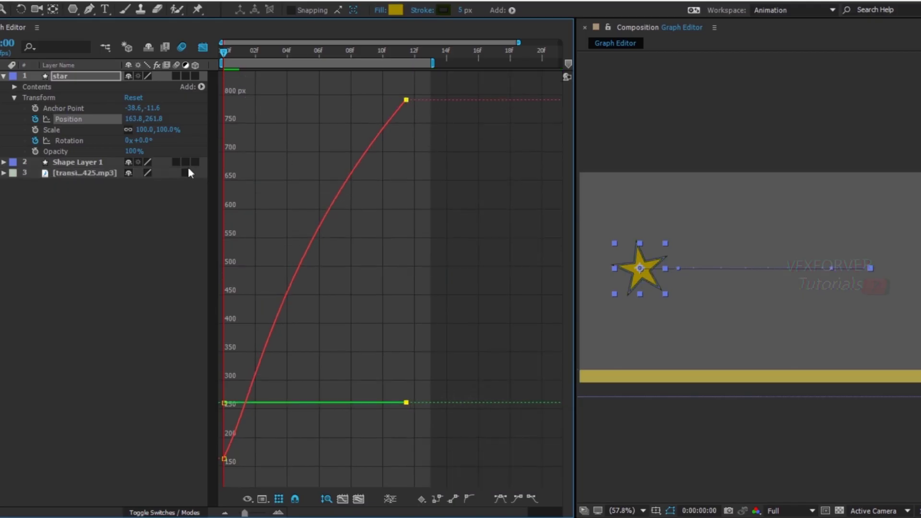
{"action": "left_click", "coordinate": [83, 174], "text": "shift"}
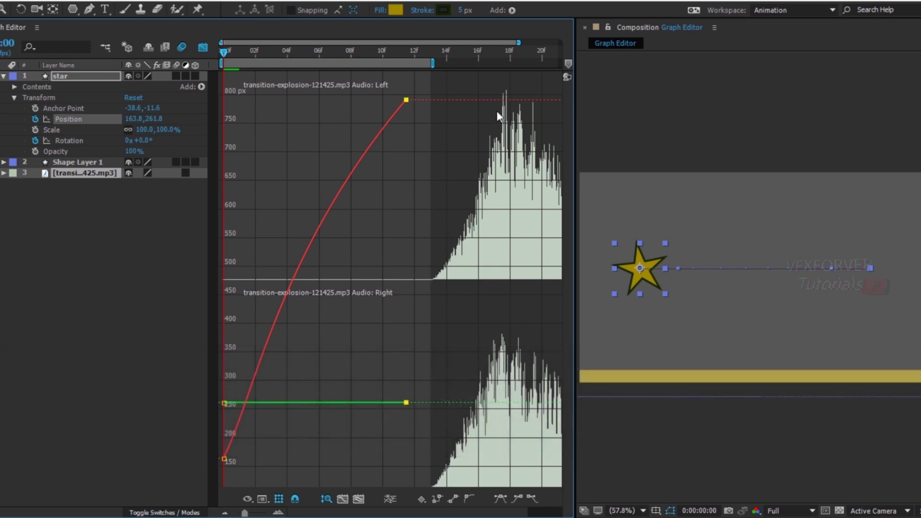
{"action": "mouse_move", "coordinate": [367, 96]}
{"action": "left_mouse_down"}
{"action": "mouse_move", "coordinate": [408, 117]}
{"action": "mouse_move", "coordinate": [437, 153]}
{"action": "mouse_move", "coordinate": [375, 91]}
{"action": "left_mouse_up"}
Step: Return to the layer bars and trim the star layer's start to frame 2, undoing any shift of the whole layer
{"action": "left_click", "coordinate": [264, 502]}
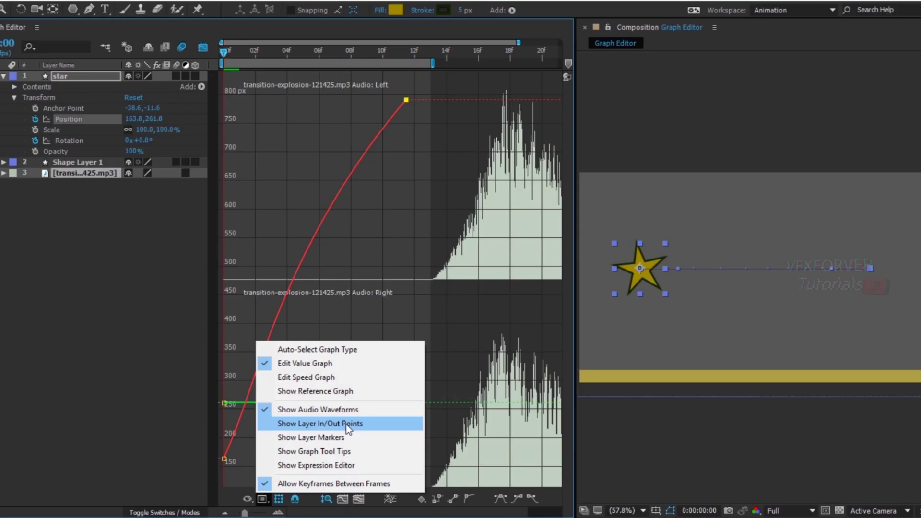
{"action": "left_click", "coordinate": [201, 40]}
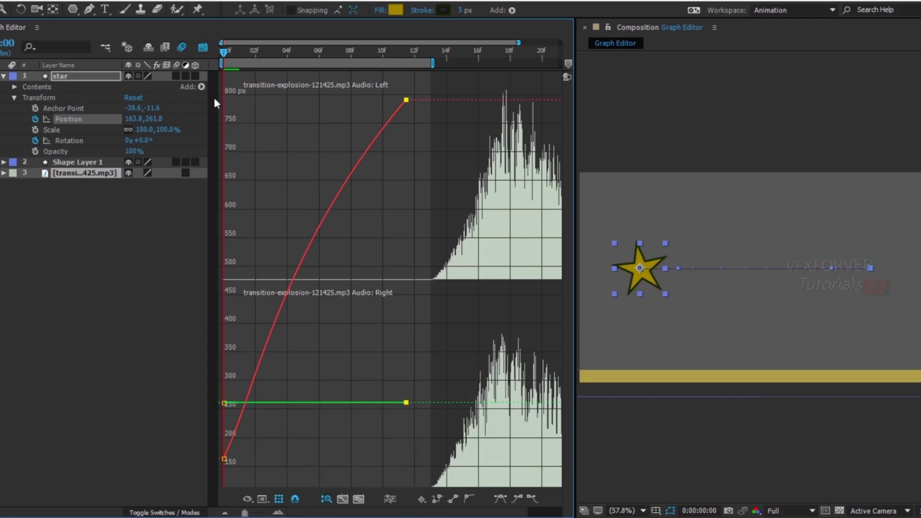
{"action": "left_click", "coordinate": [201, 47]}
{"action": "left_click", "coordinate": [315, 123]}
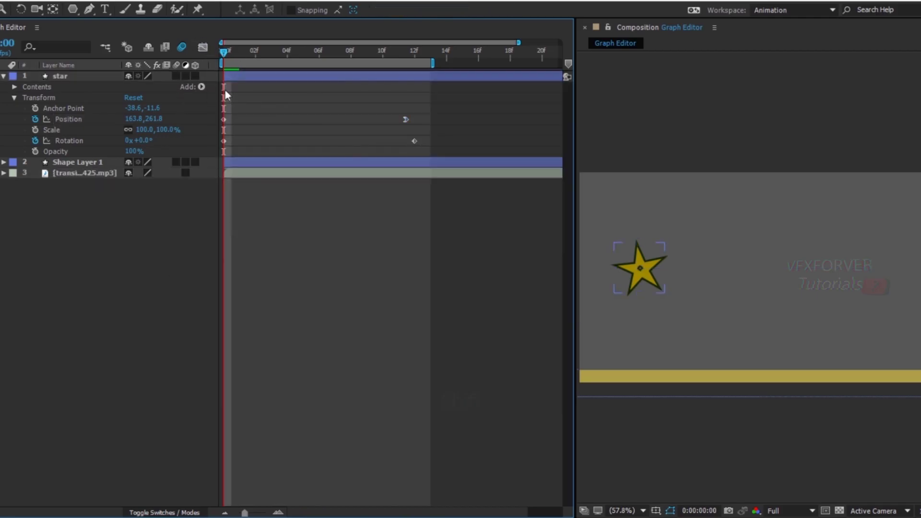
{"action": "left_click_drag", "start_coordinate": [224, 75], "coordinate": [257, 75]}
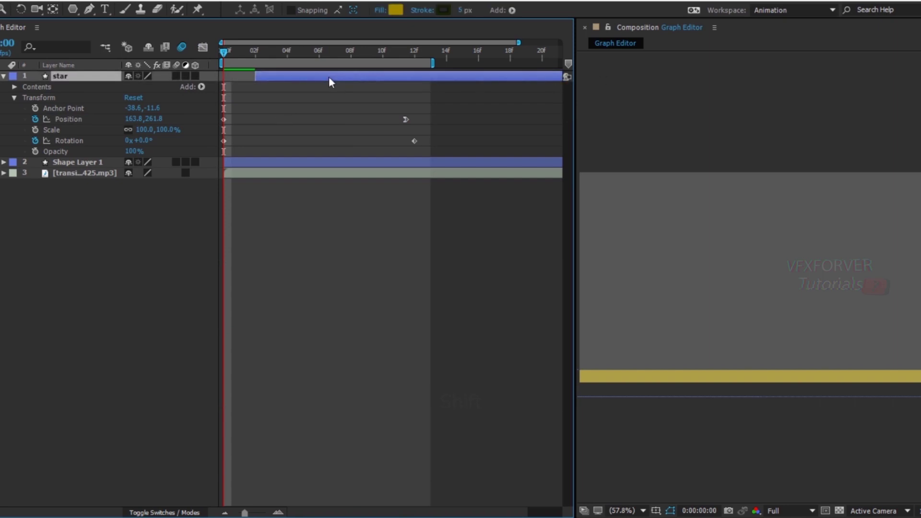
{"action": "mouse_move", "coordinate": [540, 73]}
{"action": "left_mouse_down"}
{"action": "mouse_move", "coordinate": [522, 74]}
{"action": "mouse_move", "coordinate": [537, 74]}
{"action": "left_mouse_up"}
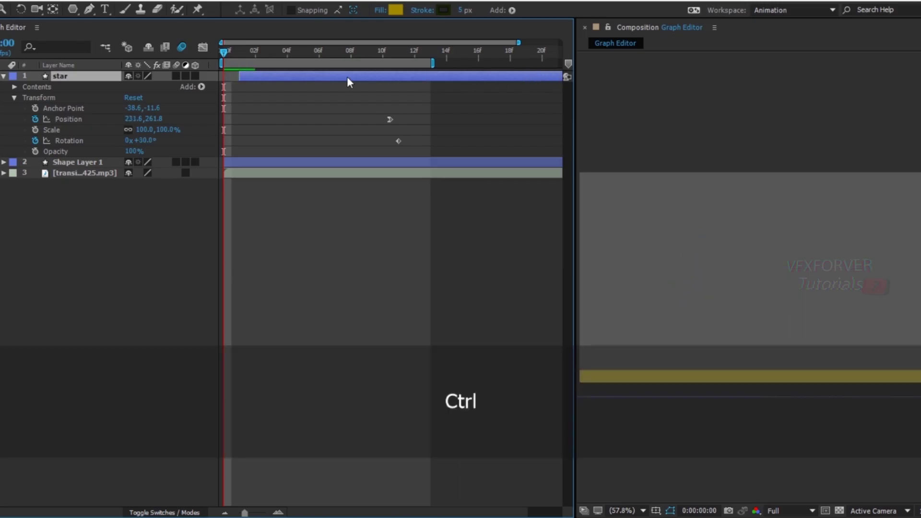
{"action": "key", "text": "ctrl+z"}
Step: Trim the star layer's end at frame 13 and extend its start back to frame 0
{"action": "left_click_drag", "start_coordinate": [311, 58], "coordinate": [436, 59]}
{"action": "key", "text": "alt+bracketright"}
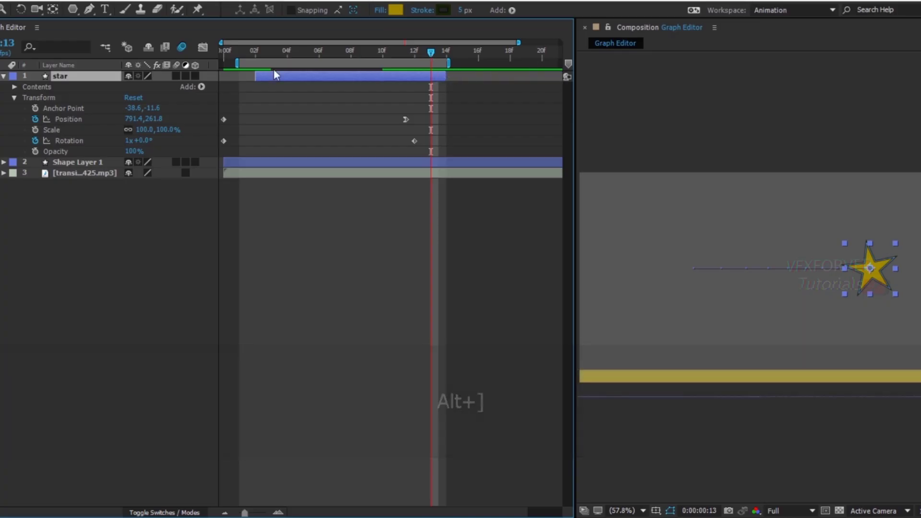
{"action": "left_click_drag", "start_coordinate": [254, 73], "coordinate": [240, 73]}
{"action": "left_click_drag", "start_coordinate": [302, 59], "coordinate": [226, 75]}
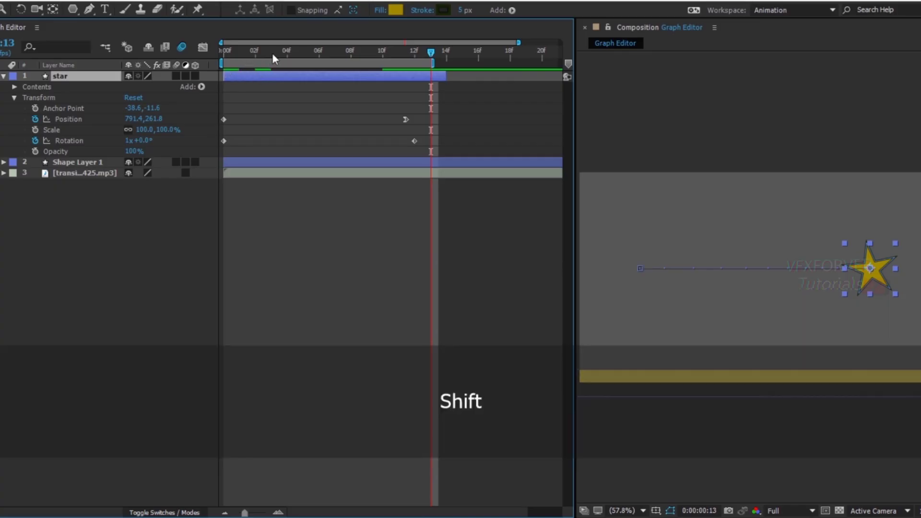
Step: Show layer in/out points in the Graph Editor and inspect them on the star's Rotation graph
{"action": "left_click", "coordinate": [246, 53]}
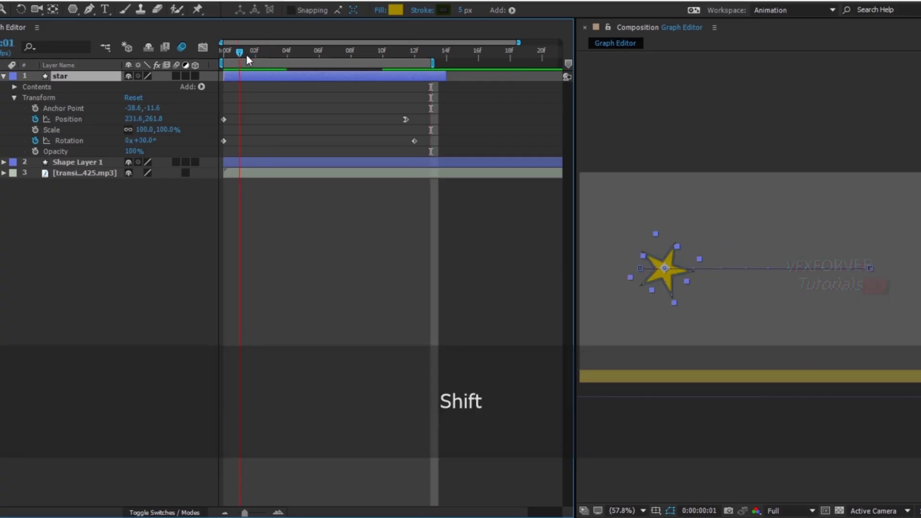
{"action": "left_click", "coordinate": [203, 46]}
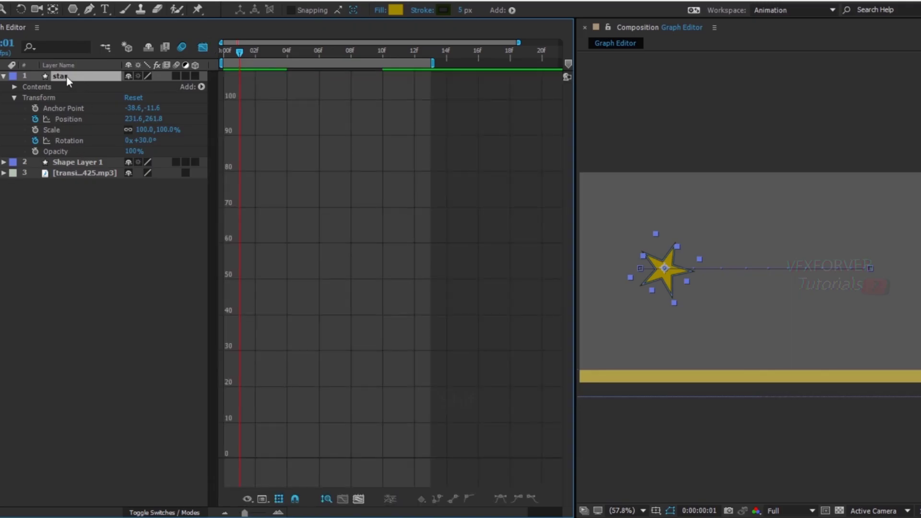
{"action": "left_click", "coordinate": [66, 122]}
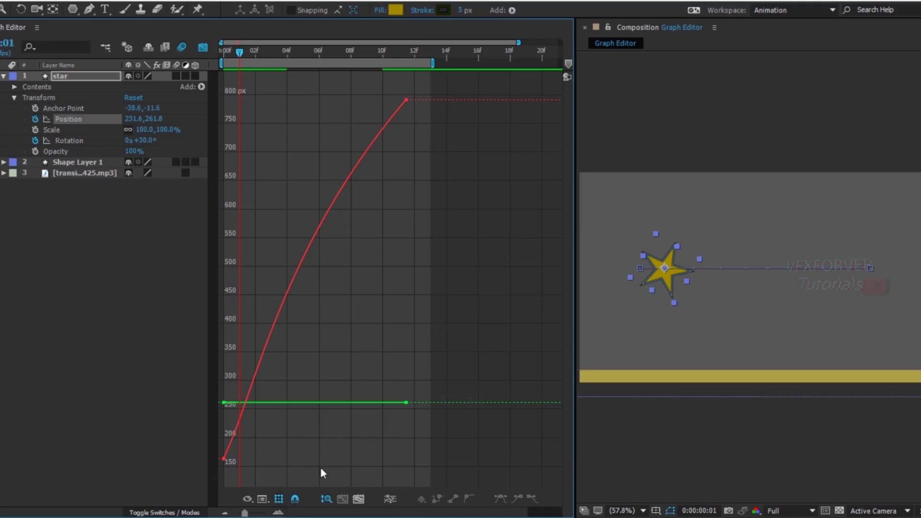
{"action": "left_click", "coordinate": [263, 499]}
{"action": "left_click", "coordinate": [338, 424]}
{"action": "left_click", "coordinate": [68, 141]}
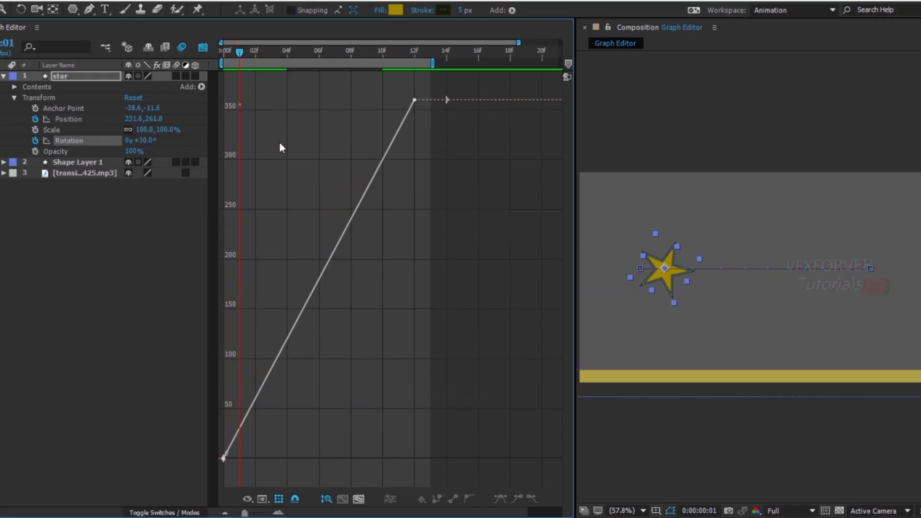
{"action": "left_click_drag", "start_coordinate": [269, 425], "coordinate": [230, 477]}
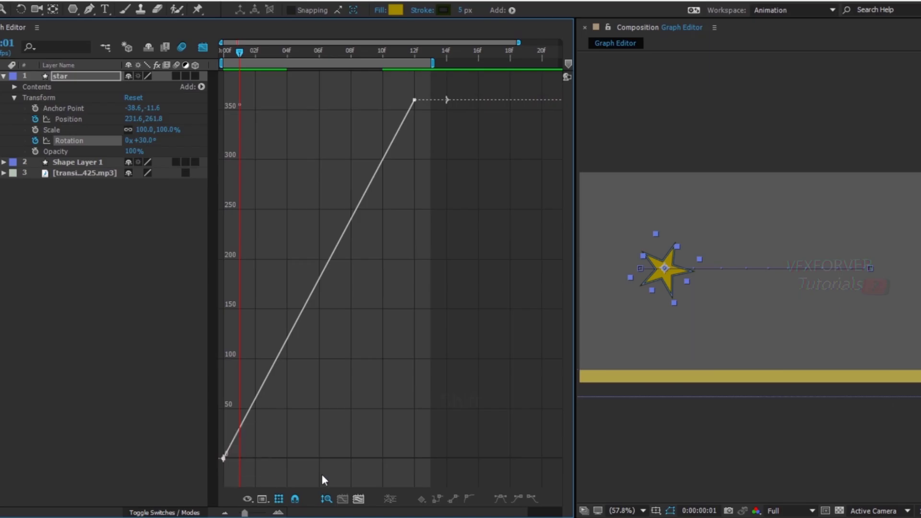
Step: Return to the layer bars and add markers to the star layer at frames 1, 4 and 8
{"action": "left_click", "coordinate": [263, 500]}
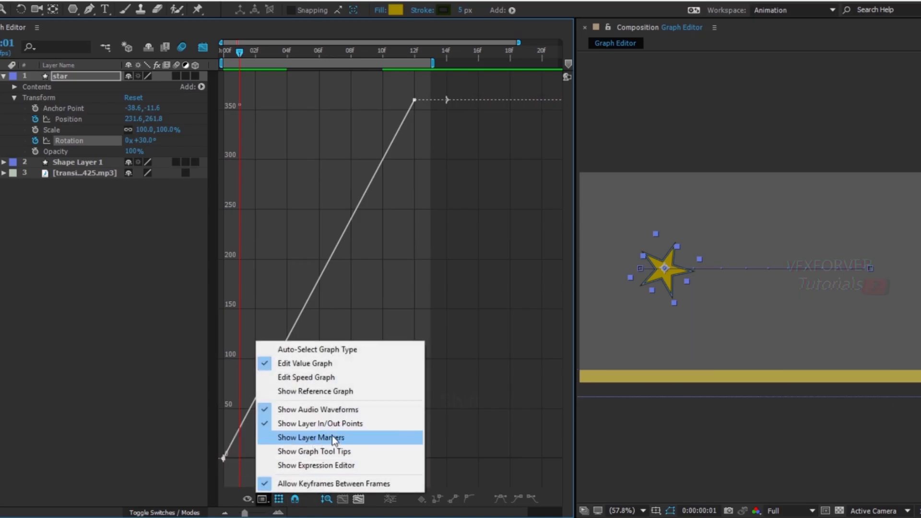
{"action": "left_click", "coordinate": [203, 46]}
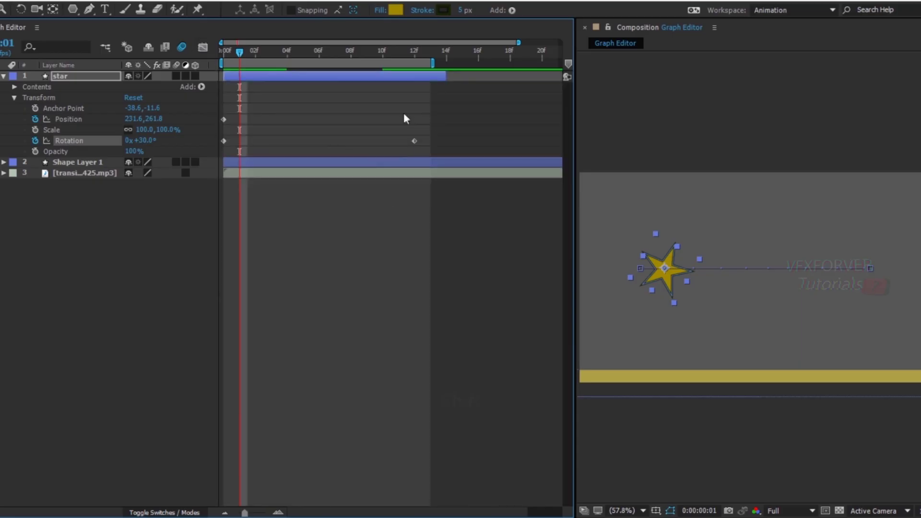
{"action": "left_click_drag", "start_coordinate": [246, 48], "coordinate": [357, 59]}
{"action": "key", "text": "KP_Multiply"}
{"action": "key", "text": "KP_Multiply"}
{"action": "key", "text": "KP_Multiply"}
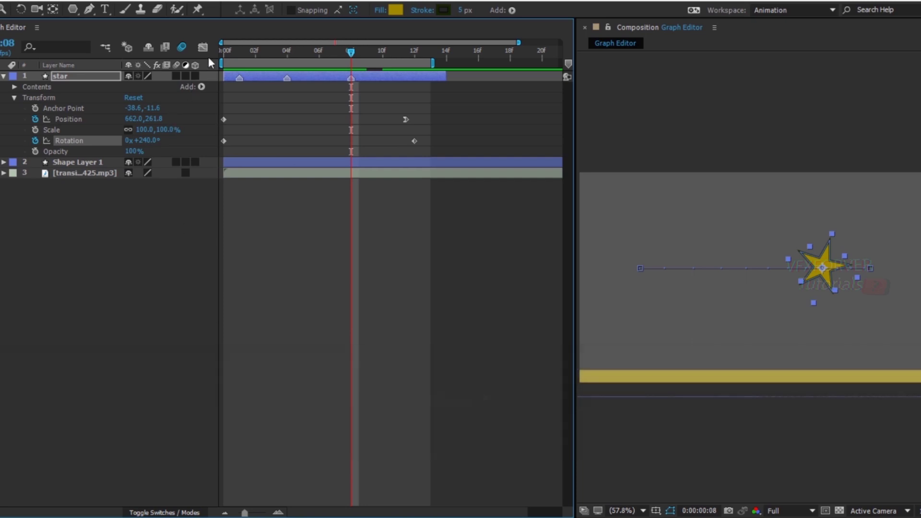
Step: Reopen the Graph Editor, hide the layer in/out points and show the layer markers
{"action": "key", "text": "shift+F3"}
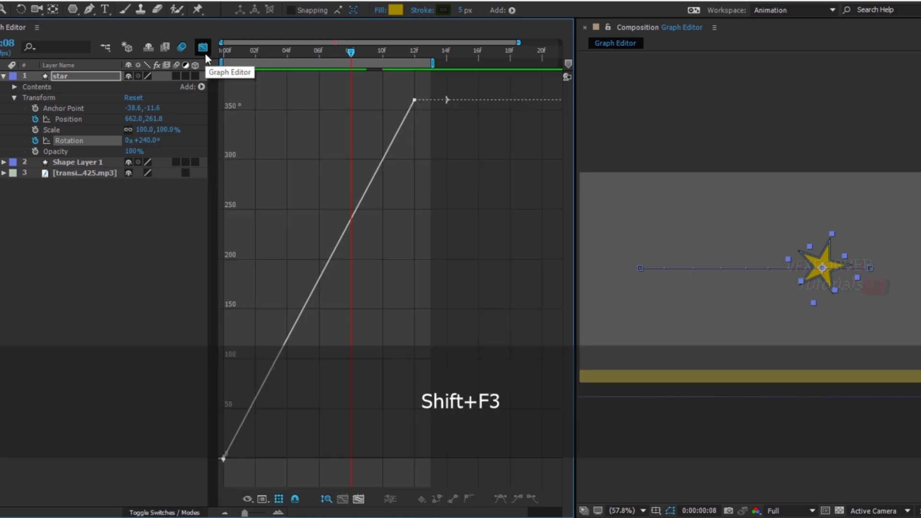
{"action": "left_click", "coordinate": [262, 500]}
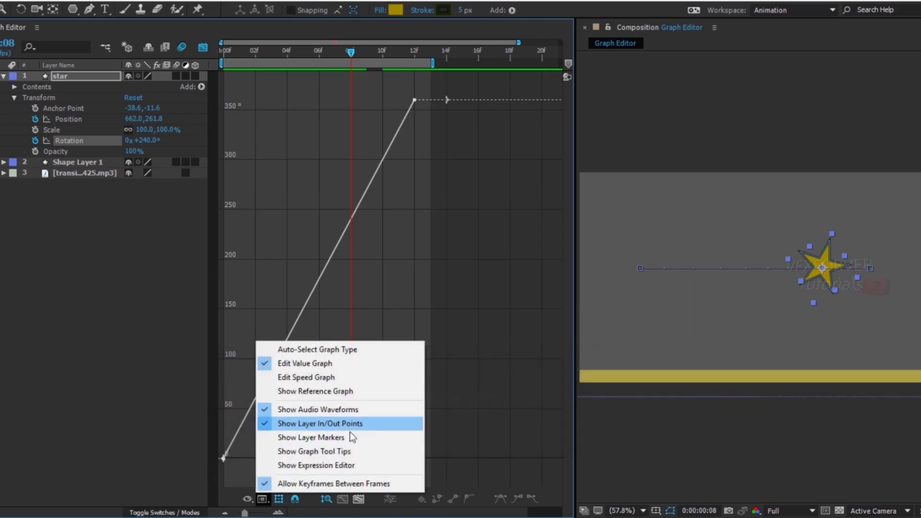
{"action": "left_click", "coordinate": [316, 424]}
{"action": "left_click", "coordinate": [262, 499]}
{"action": "left_click", "coordinate": [310, 437]}
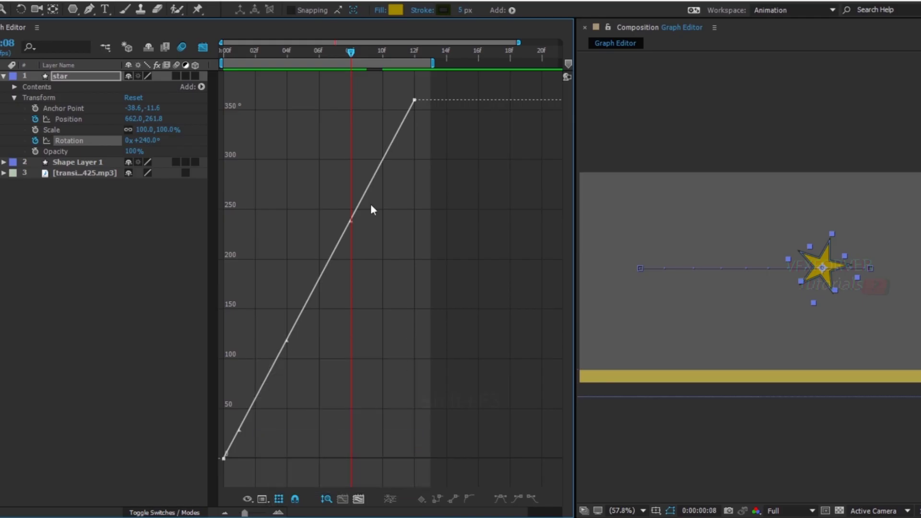
Step: Examine the layer markers along the star's enlarged Rotation and Position graphs
{"action": "left_click_drag", "start_coordinate": [245, 513], "coordinate": [257, 512]}
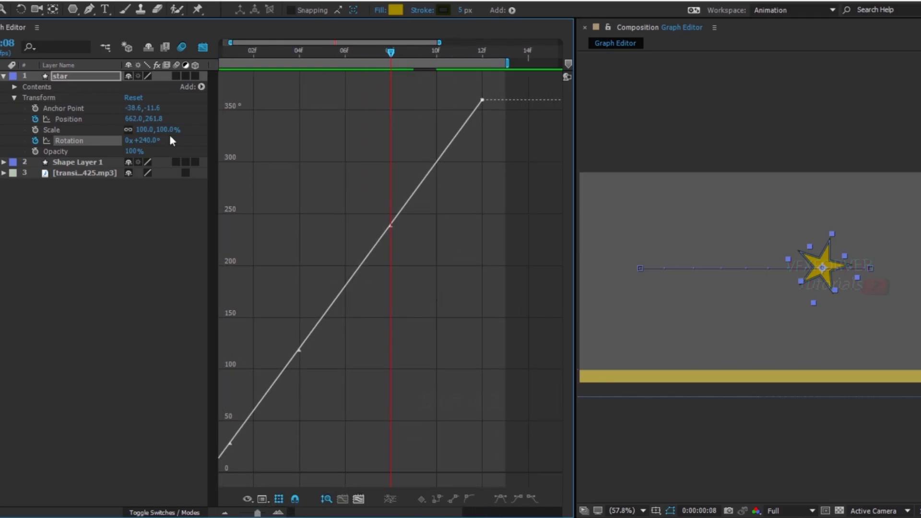
{"action": "left_click", "coordinate": [80, 119]}
{"action": "left_click_drag", "start_coordinate": [355, 211], "coordinate": [428, 217]}
{"action": "mouse_move", "coordinate": [286, 284]}
{"action": "left_mouse_down"}
{"action": "mouse_move", "coordinate": [325, 334]}
{"action": "mouse_move", "coordinate": [286, 284]}
{"action": "left_mouse_up"}
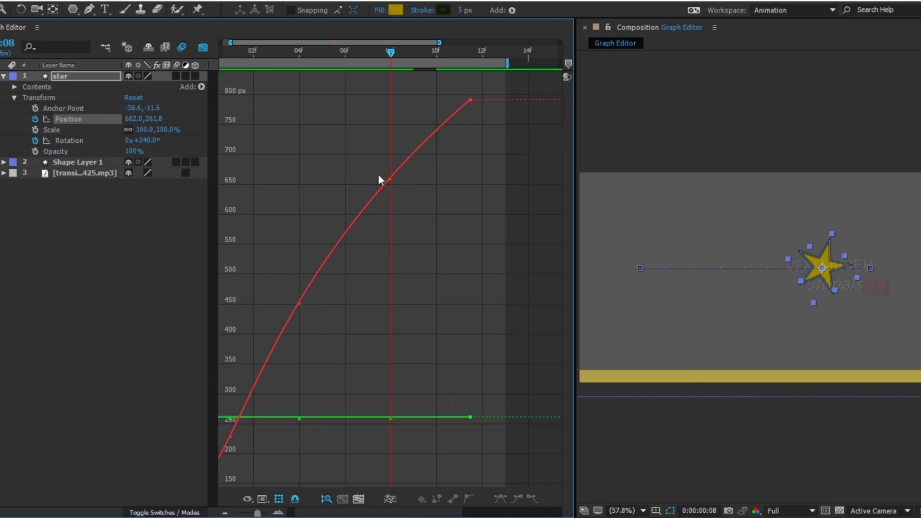
{"action": "left_click_drag", "start_coordinate": [373, 164], "coordinate": [403, 200]}
{"action": "left_click_drag", "start_coordinate": [332, 363], "coordinate": [281, 434]}
{"action": "left_click_drag", "start_coordinate": [360, 169], "coordinate": [394, 194]}
Step: Toggle the graph tool tips on and back off
{"action": "left_click", "coordinate": [262, 499]}
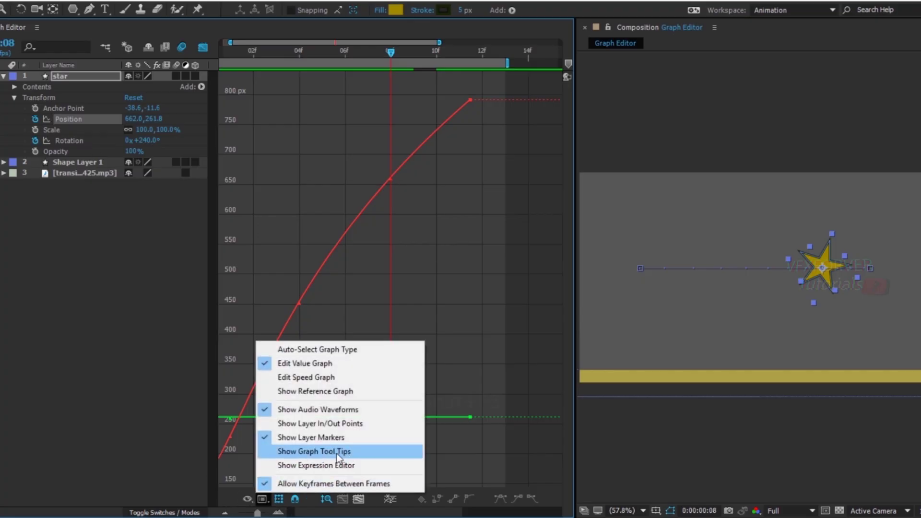
{"action": "left_click", "coordinate": [318, 453]}
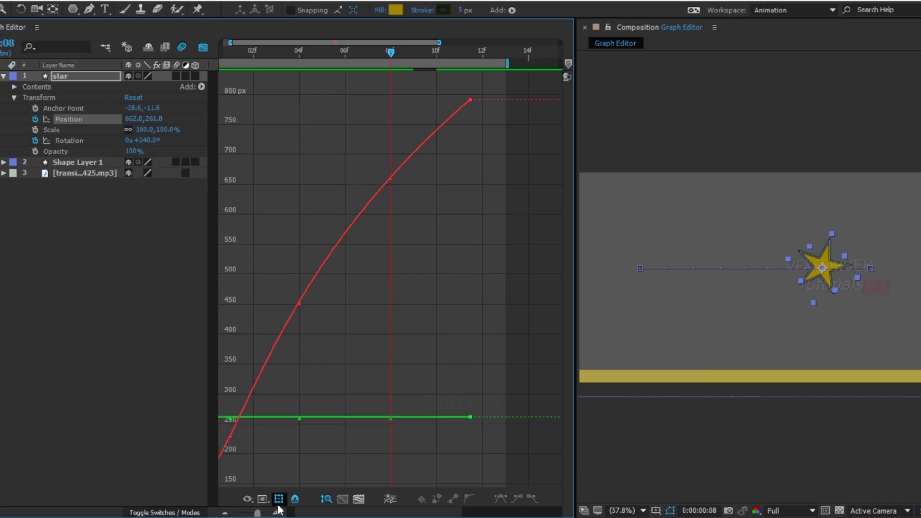
{"action": "left_click", "coordinate": [248, 499]}
{"action": "left_click", "coordinate": [314, 452]}
Step: Show the expression editor beneath the star's Position graph and reopen the graph type and display options
{"action": "left_click", "coordinate": [262, 499]}
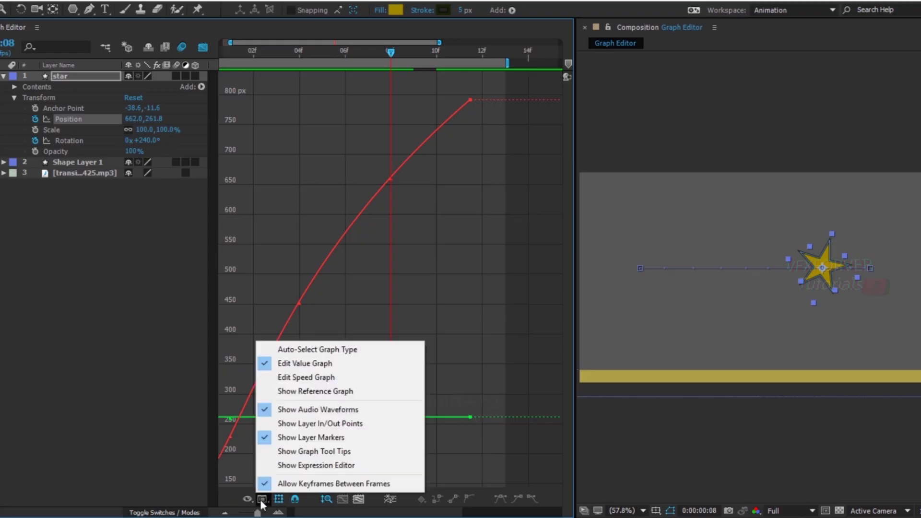
{"action": "left_click", "coordinate": [326, 465]}
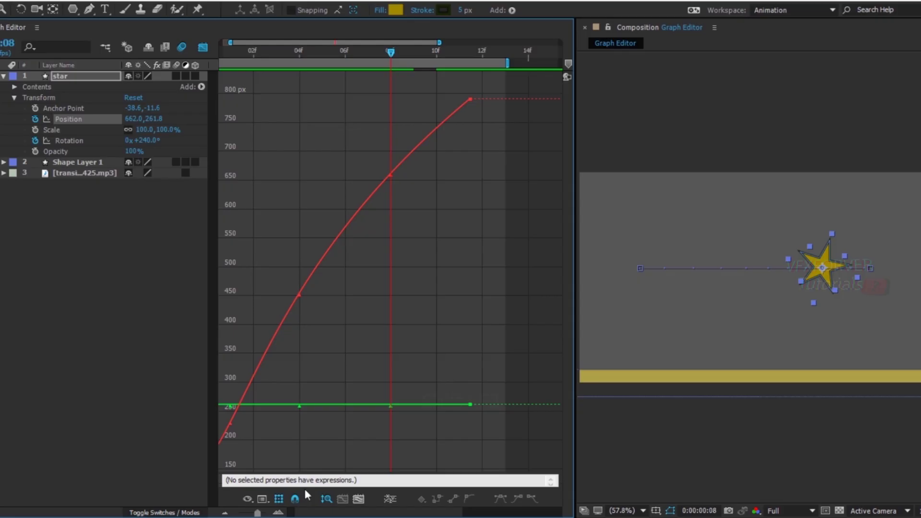
{"action": "left_click", "coordinate": [262, 499]}
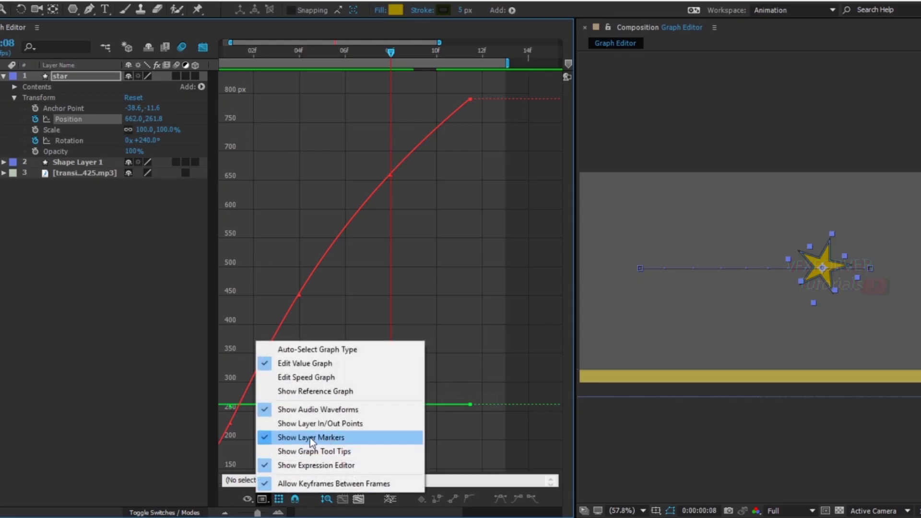
Step: Hide the expression editor and narrow the transform box around the star's Rotation keyframes so they end shortly after frame 11
{"action": "left_click", "coordinate": [355, 466]}
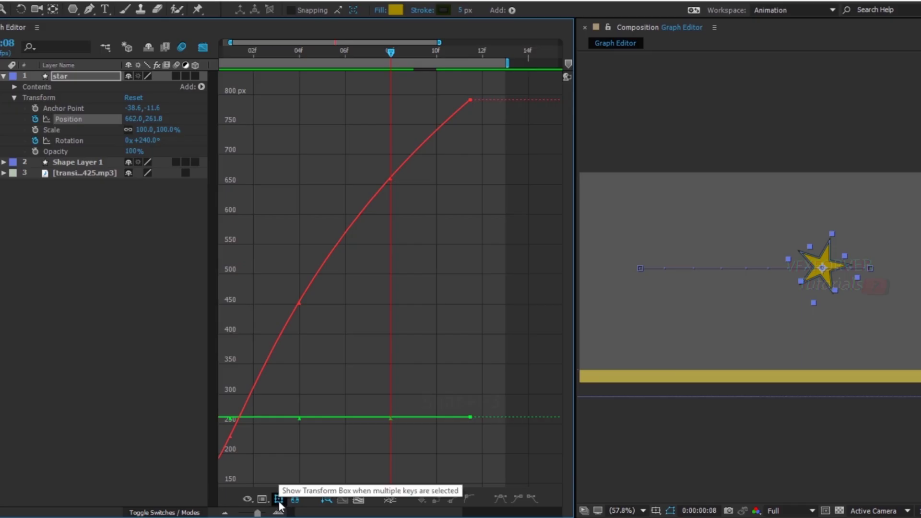
{"action": "left_click", "coordinate": [66, 140]}
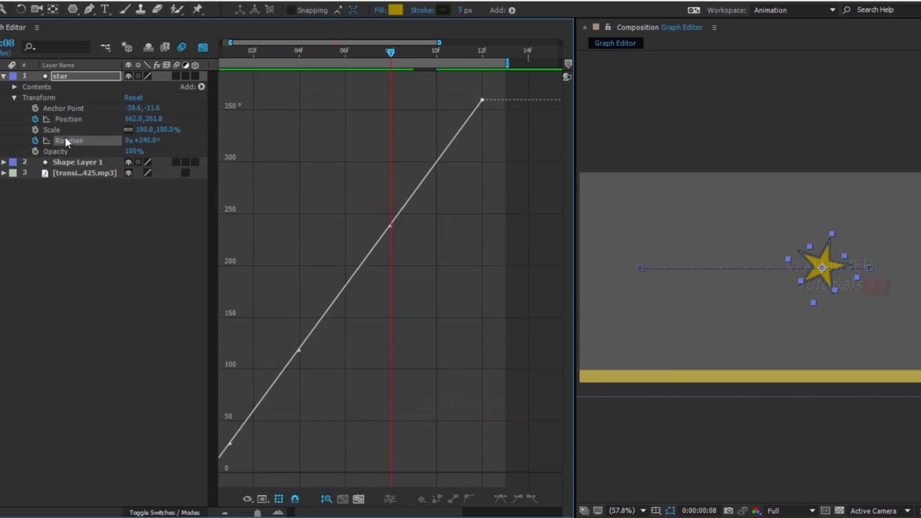
{"action": "left_click_drag", "start_coordinate": [503, 84], "coordinate": [165, 496]}
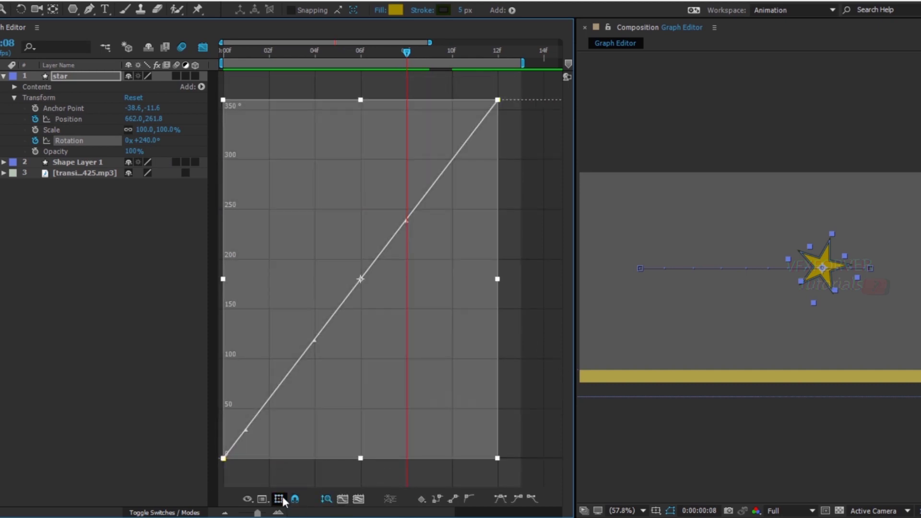
{"action": "left_click_drag", "start_coordinate": [497, 278], "coordinate": [481, 290]}
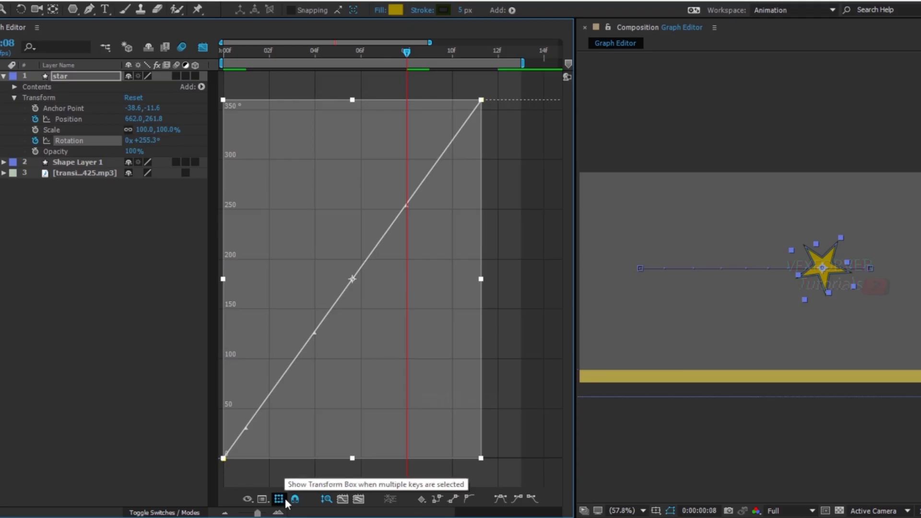
{"action": "left_click", "coordinate": [516, 331]}
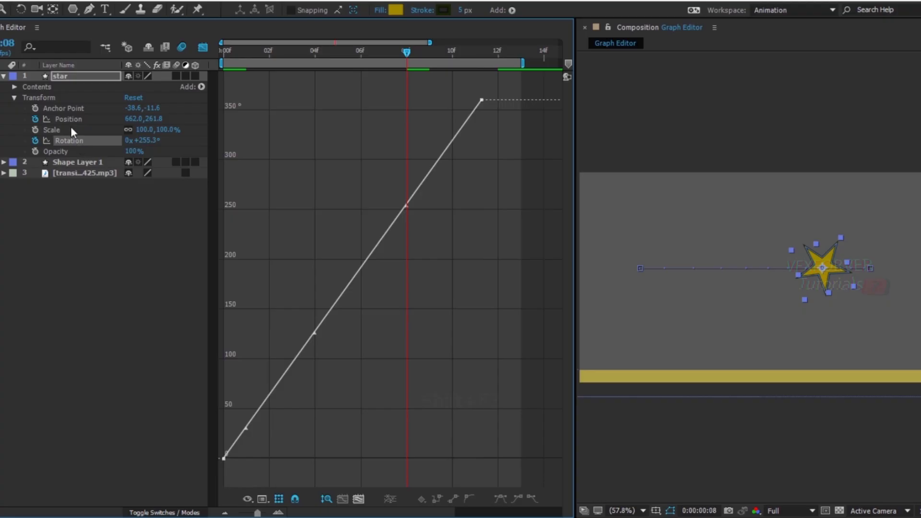
Step: Apply Easy Ease to both keyframes of the star's Rotation curve
{"action": "left_click", "coordinate": [72, 143]}
{"action": "left_click_drag", "start_coordinate": [491, 87], "coordinate": [146, 485]}
{"action": "left_click", "coordinate": [501, 499]}
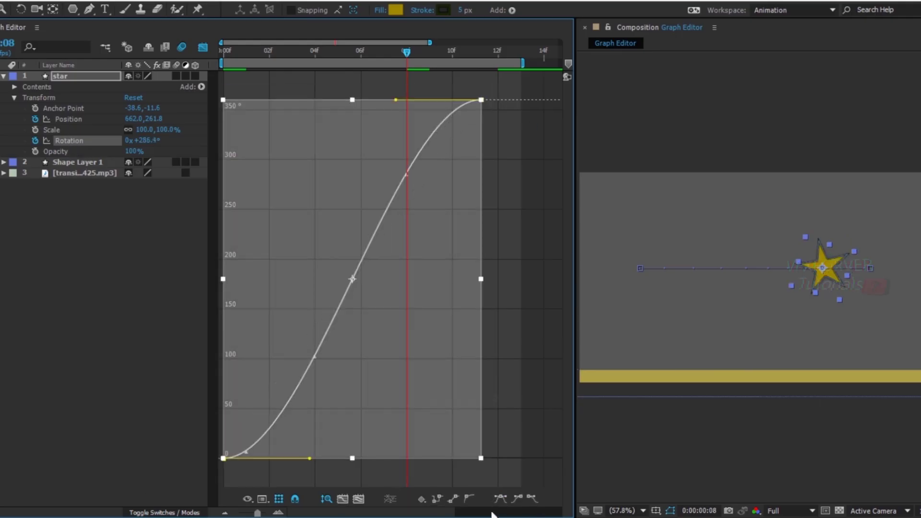
Step: Lower the last Rotation keyframe to about 183° and keep it near frame 11
{"action": "left_click", "coordinate": [524, 216]}
{"action": "left_click_drag", "start_coordinate": [482, 101], "coordinate": [469, 257]}
{"action": "mouse_move", "coordinate": [461, 290]}
{"action": "left_mouse_down"}
{"action": "mouse_move", "coordinate": [505, 459]}
{"action": "mouse_move", "coordinate": [489, 440]}
{"action": "mouse_move", "coordinate": [418, 447]}
{"action": "mouse_move", "coordinate": [471, 466]}
{"action": "mouse_move", "coordinate": [491, 377]}
{"action": "mouse_move", "coordinate": [474, 278]}
{"action": "left_mouse_up"}
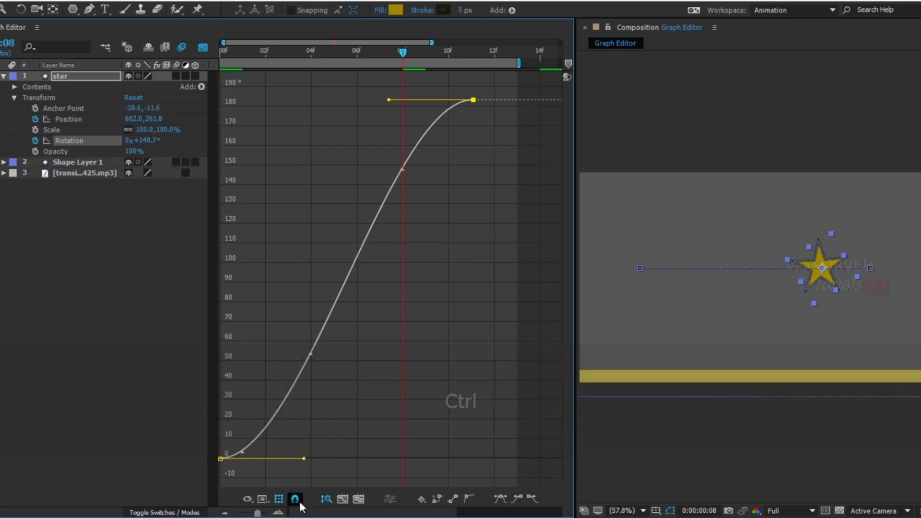
Step: Select the whole Rotation curve, scroll the graph vertically, and turn automatic graph height zoom back on
{"action": "left_click_drag", "start_coordinate": [498, 82], "coordinate": [231, 462]}
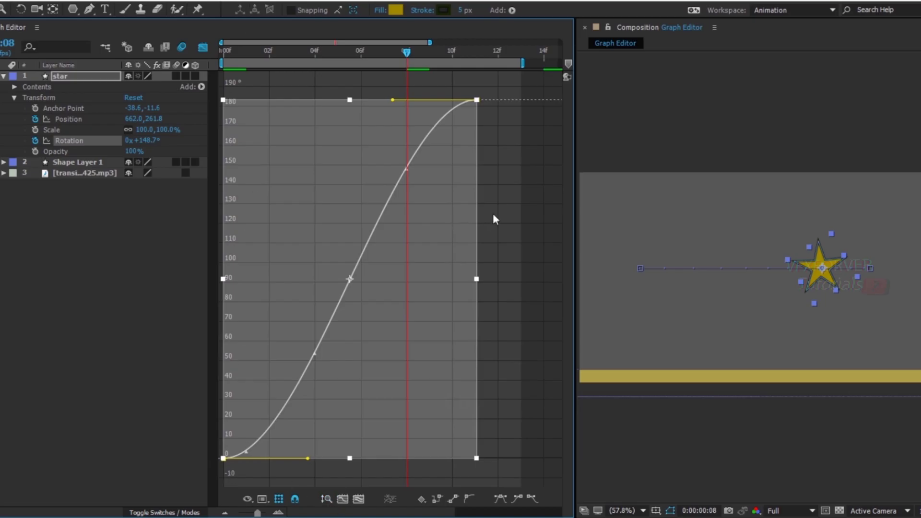
{"action": "scroll", "coordinate": [531, 247], "scroll_direction": "down", "scroll_amount": 3}
{"action": "scroll", "coordinate": [531, 246], "scroll_direction": "up", "scroll_amount": 3}
{"action": "scroll", "coordinate": [531, 246], "scroll_direction": "down", "scroll_amount": 10}
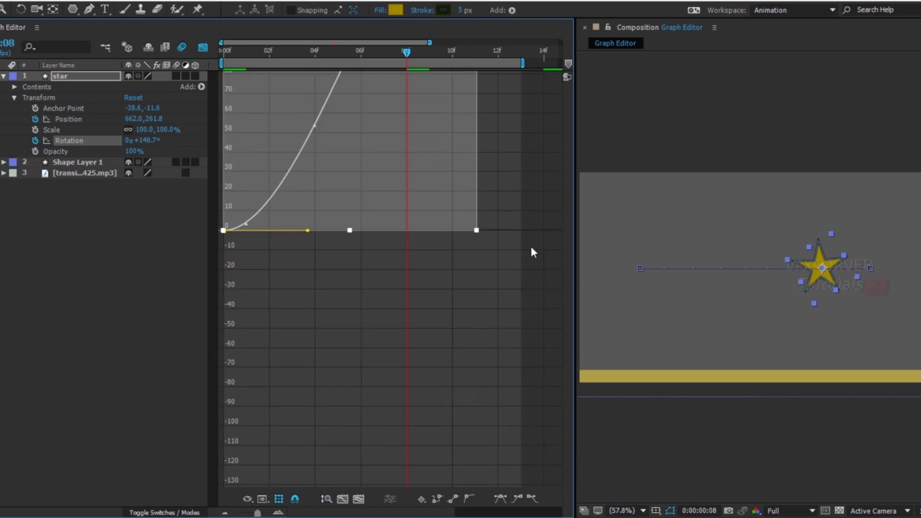
{"action": "left_click", "coordinate": [327, 499]}
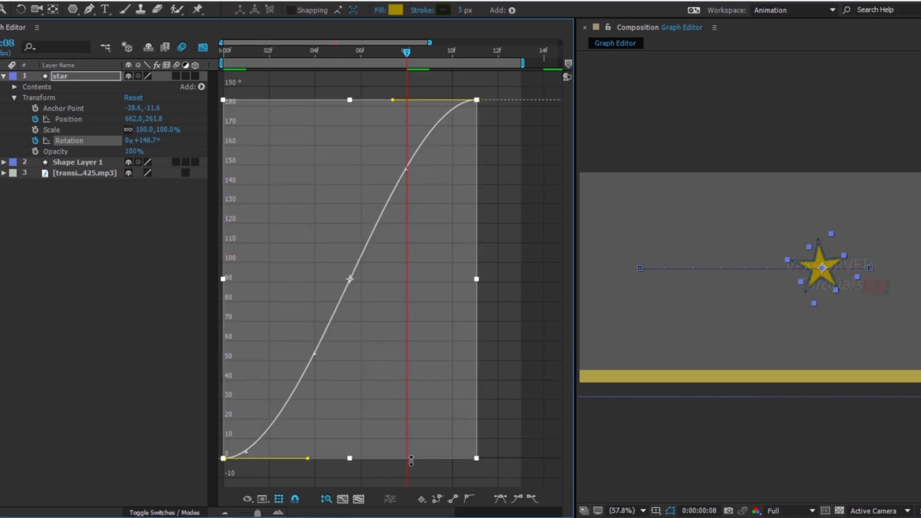
{"action": "left_click", "coordinate": [511, 384]}
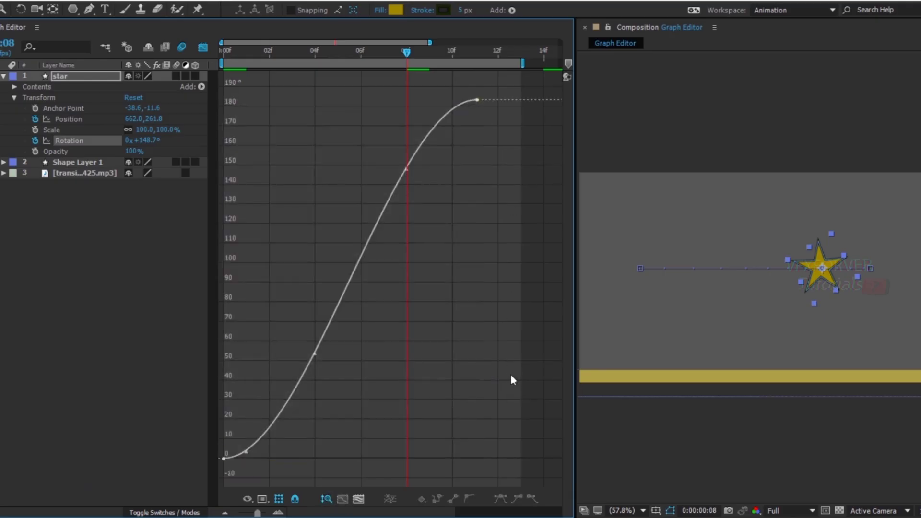
Step: Display the star's Position, Scale and Rotation graphs together in the Graph Editor
{"action": "left_click", "coordinate": [72, 120]}
{"action": "left_click", "coordinate": [79, 140], "text": "shift"}
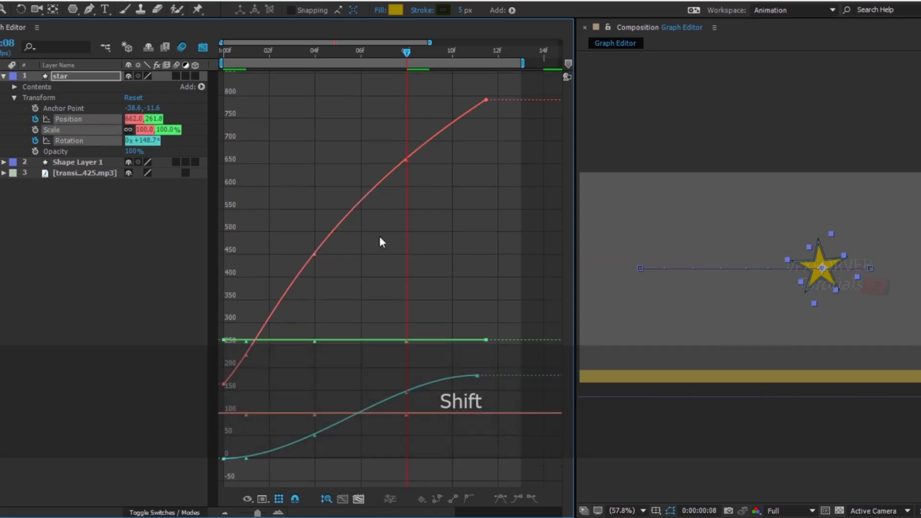
{"action": "left_click_drag", "start_coordinate": [380, 236], "coordinate": [200, 445]}
{"action": "left_click", "coordinate": [94, 227]}
Step: Show only the Rotation graph and compare fitting all graphs with fitting the selected keyframe to the view
{"action": "left_click", "coordinate": [69, 140]}
{"action": "left_click_drag", "start_coordinate": [370, 287], "coordinate": [334, 386]}
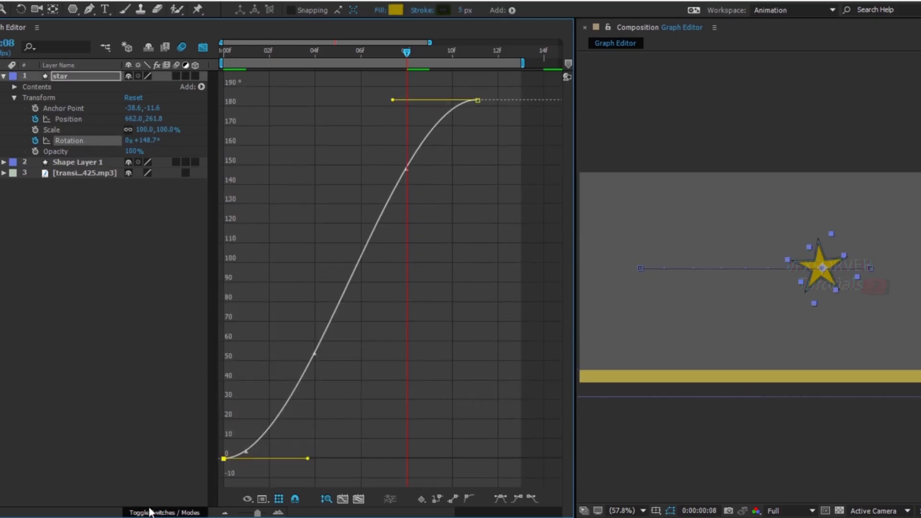
{"action": "left_click", "coordinate": [357, 499]}
{"action": "left_click", "coordinate": [343, 499]}
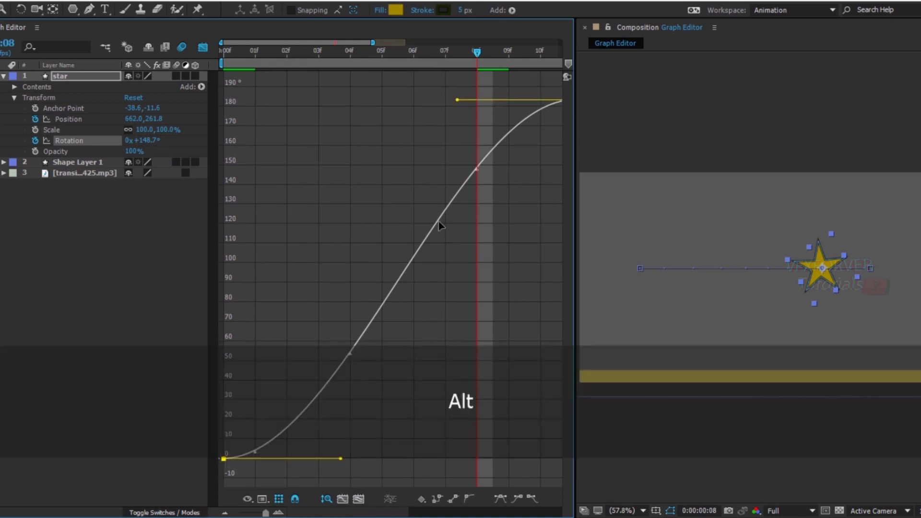
Step: Add Rotation keyframes near frames 4 and 7 and move the one near frame 7 past the curve's end to about 97°
{"action": "left_click", "coordinate": [441, 217], "text": "ctrl"}
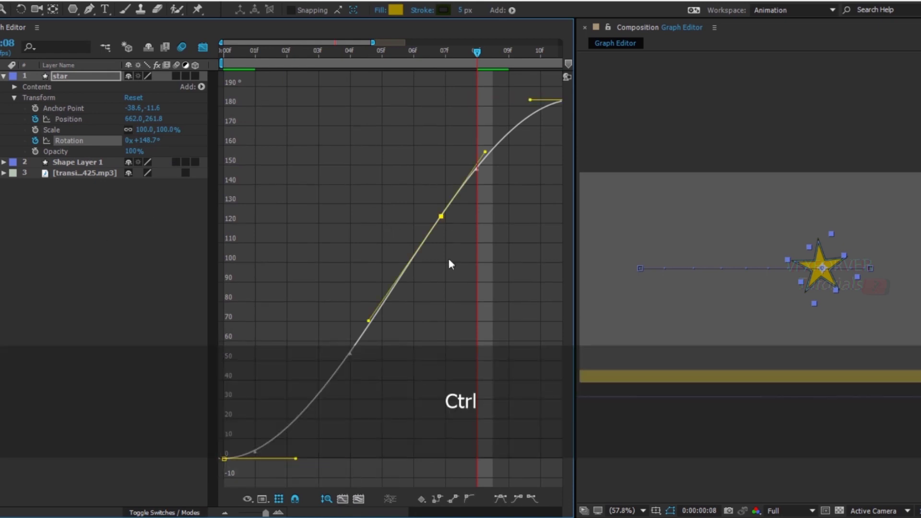
{"action": "left_click", "coordinate": [353, 350], "text": "ctrl"}
{"action": "left_click_drag", "start_coordinate": [446, 215], "coordinate": [586, 267]}
Step: Select the last two Rotation keyframes and switch the view between fitting all graphs and fitting the selection
{"action": "left_click_drag", "start_coordinate": [426, 277], "coordinate": [306, 405]}
{"action": "left_click_drag", "start_coordinate": [338, 89], "coordinate": [573, 304]}
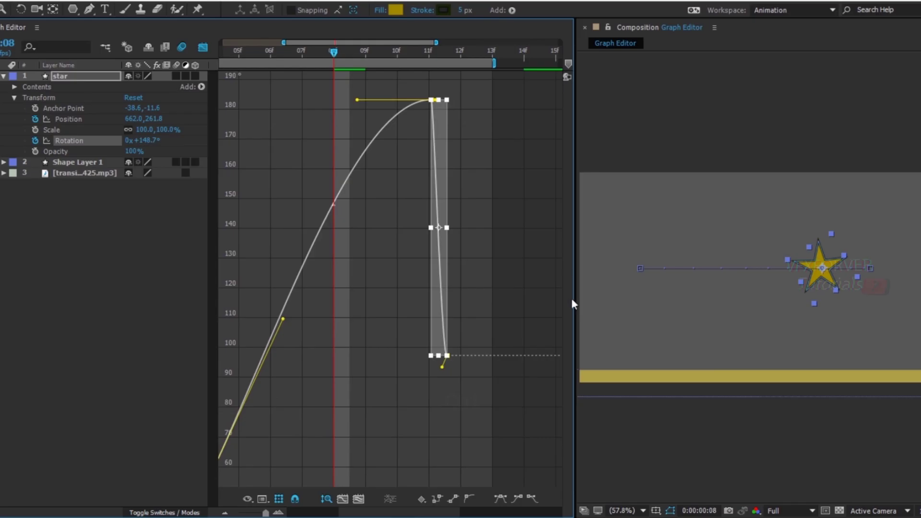
{"action": "left_click", "coordinate": [358, 499]}
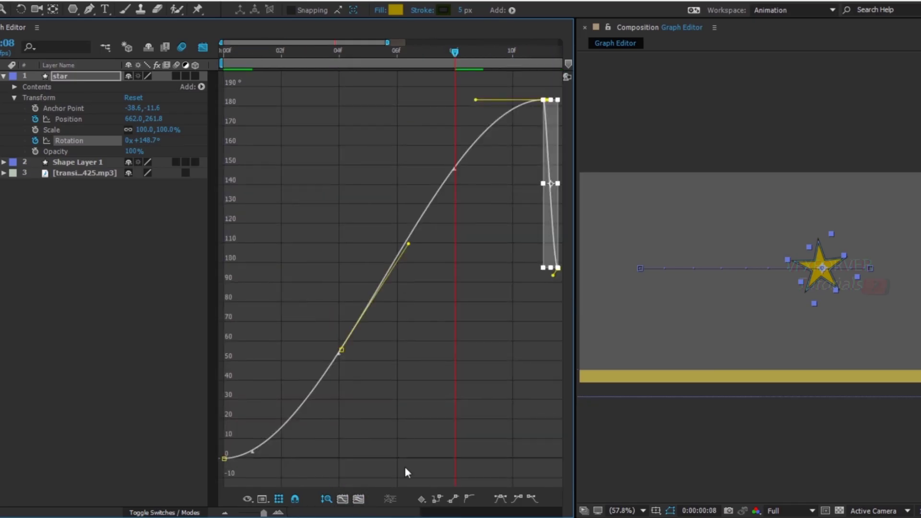
{"action": "left_click", "coordinate": [344, 500]}
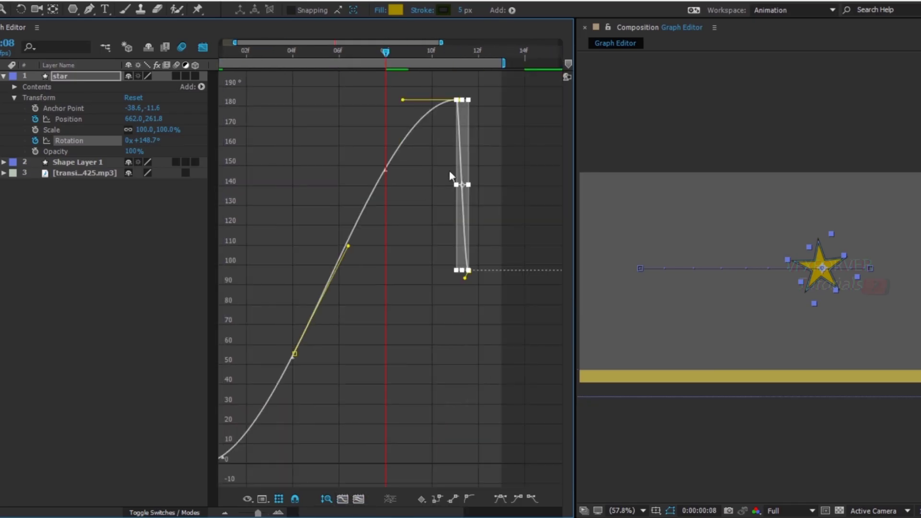
Step: Select the first two Rotation keyframes, fit the selection to the view, and fit all graphs again
{"action": "left_click", "coordinate": [505, 100]}
{"action": "left_click_drag", "start_coordinate": [502, 88], "coordinate": [231, 229]}
{"action": "left_click_drag", "start_coordinate": [352, 325], "coordinate": [183, 488]}
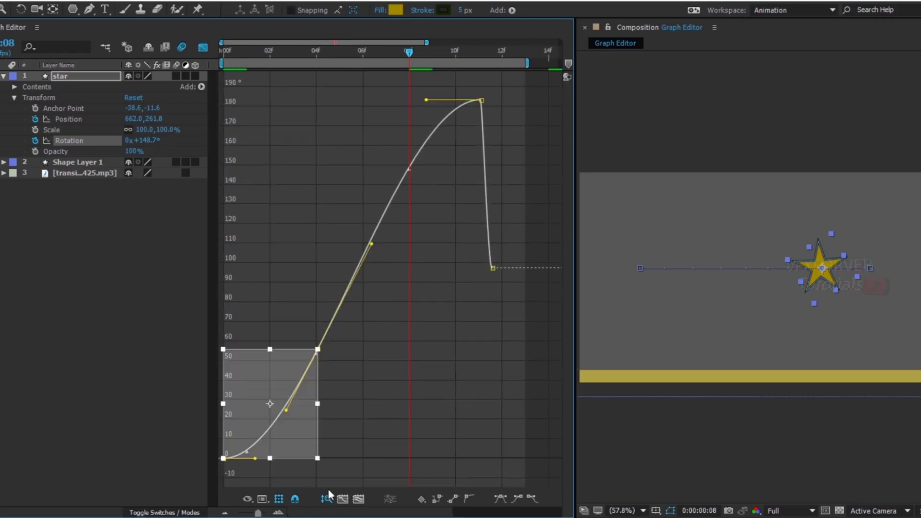
{"action": "left_click", "coordinate": [343, 500]}
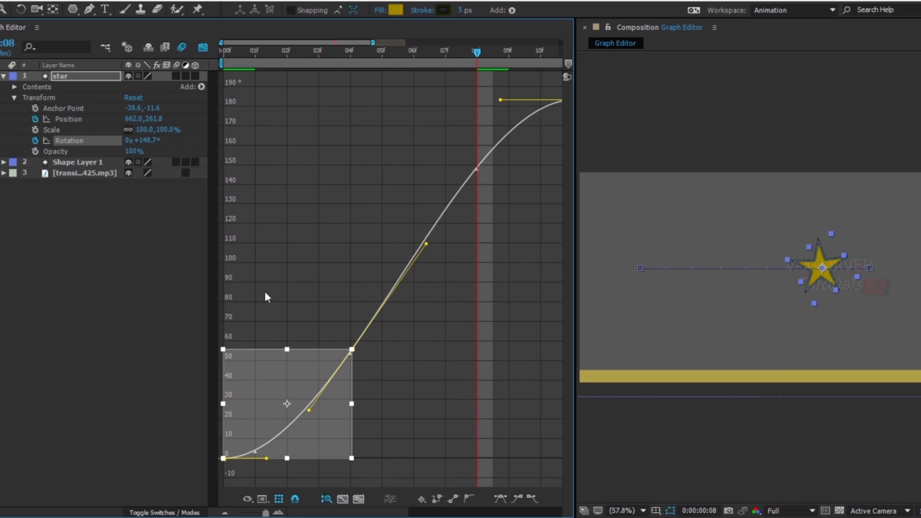
{"action": "left_click", "coordinate": [359, 499]}
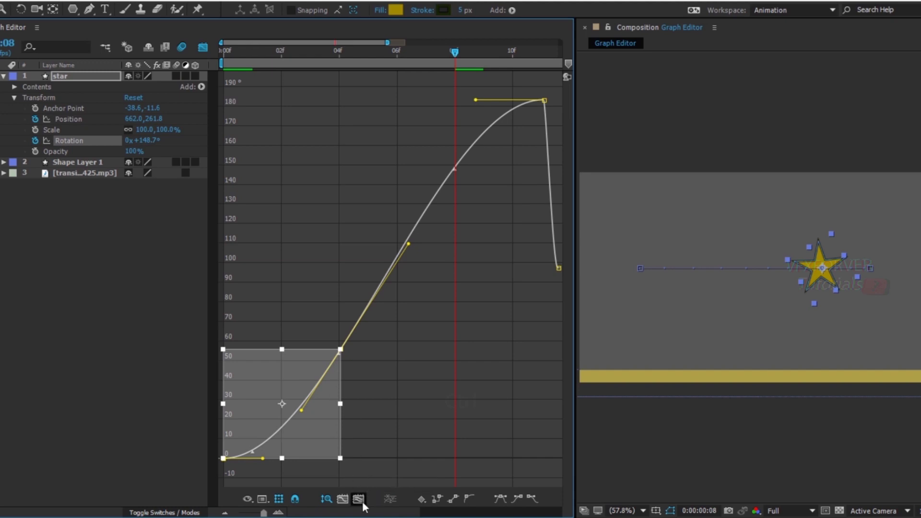
{"action": "left_click", "coordinate": [404, 419]}
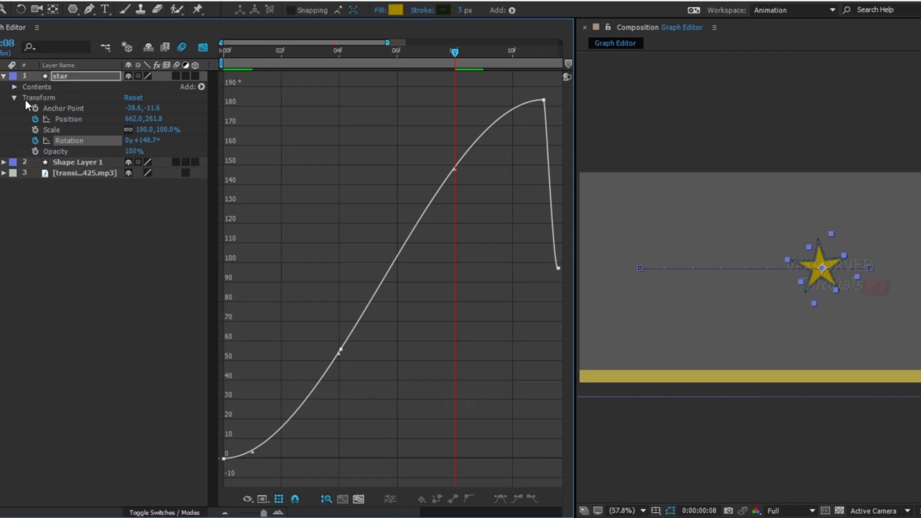
Step: Separate the star's Position into X and Y dimensions and recombine them into a single property
{"action": "left_click", "coordinate": [79, 122]}
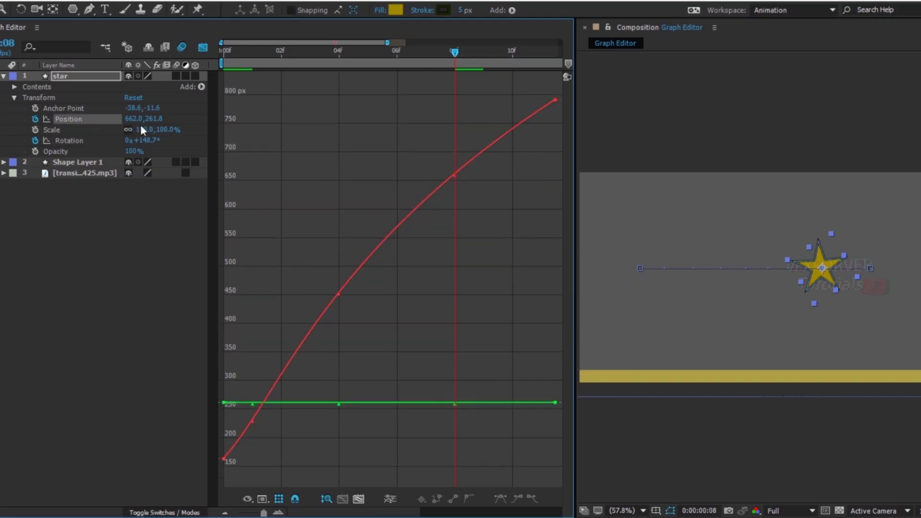
{"action": "left_click_drag", "start_coordinate": [139, 122], "coordinate": [154, 123]}
{"action": "left_click", "coordinate": [390, 499]}
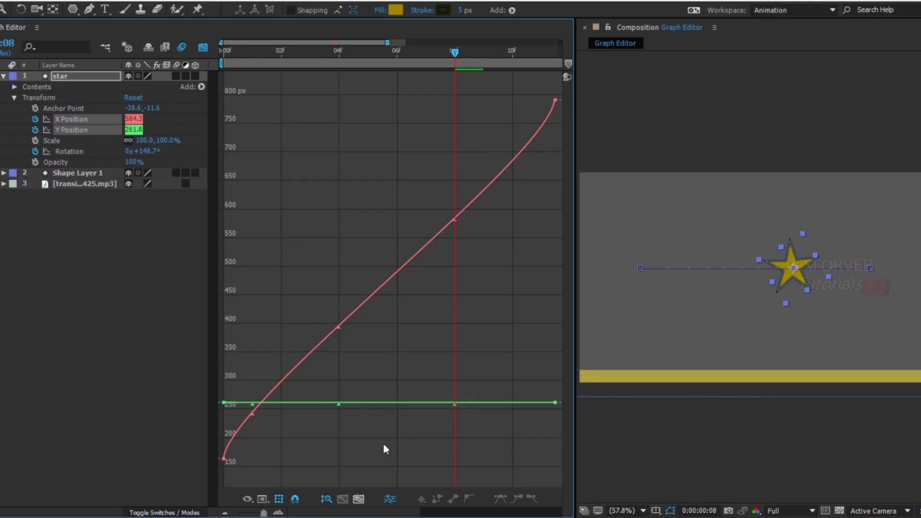
{"action": "left_click", "coordinate": [391, 498]}
Step: Separate the Position dimensions once more through the property's own options and merge them back
{"action": "right_click", "coordinate": [91, 120]}
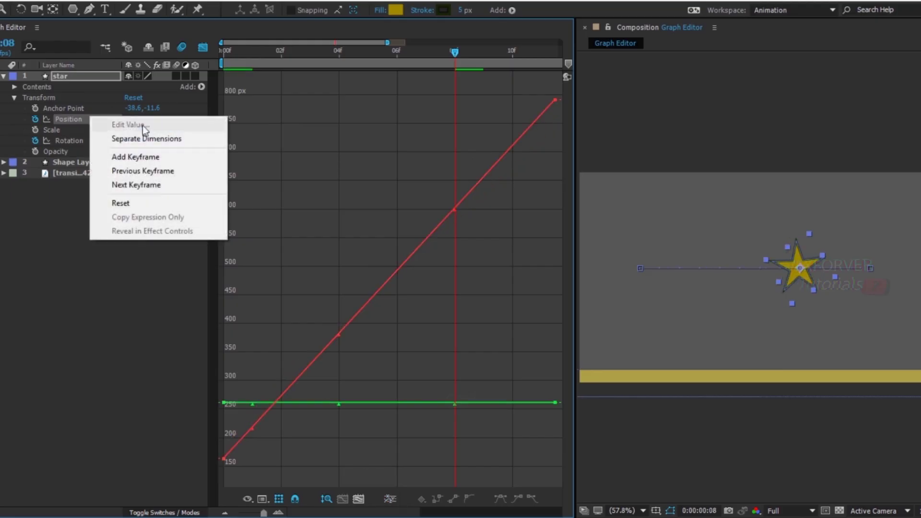
{"action": "left_click", "coordinate": [168, 140]}
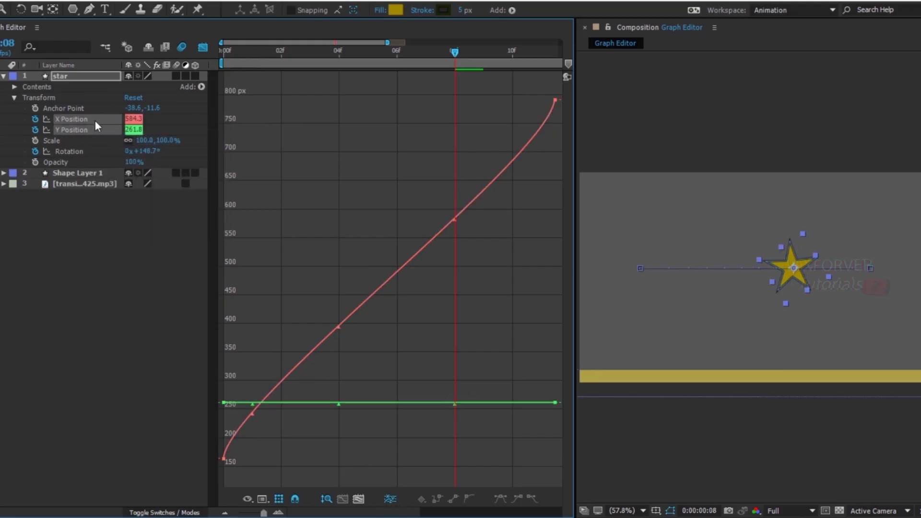
{"action": "right_click", "coordinate": [95, 121]}
{"action": "left_click", "coordinate": [156, 139]}
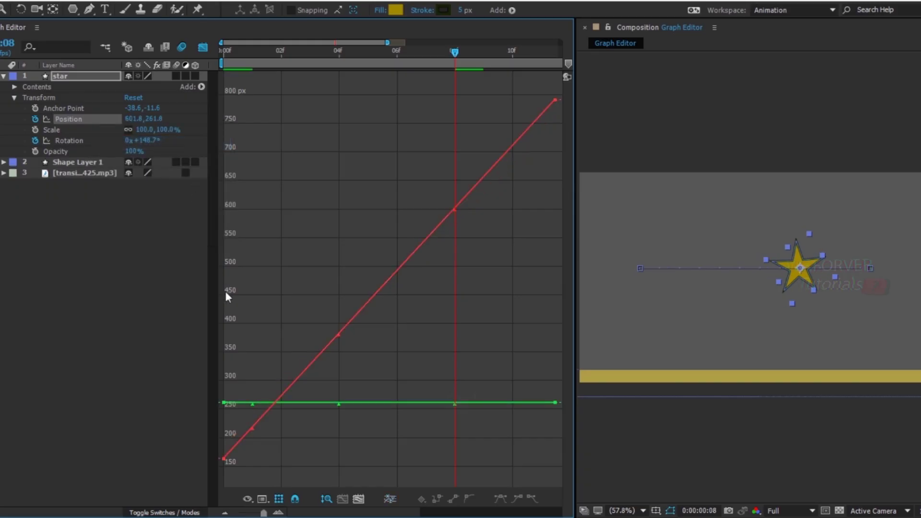
Step: Select the Rotation keyframe near frame 4 and examine the available keyframe editing options
{"action": "left_click", "coordinate": [79, 142]}
{"action": "left_click_drag", "start_coordinate": [508, 88], "coordinate": [573, 166]}
{"action": "left_click_drag", "start_coordinate": [302, 311], "coordinate": [361, 379]}
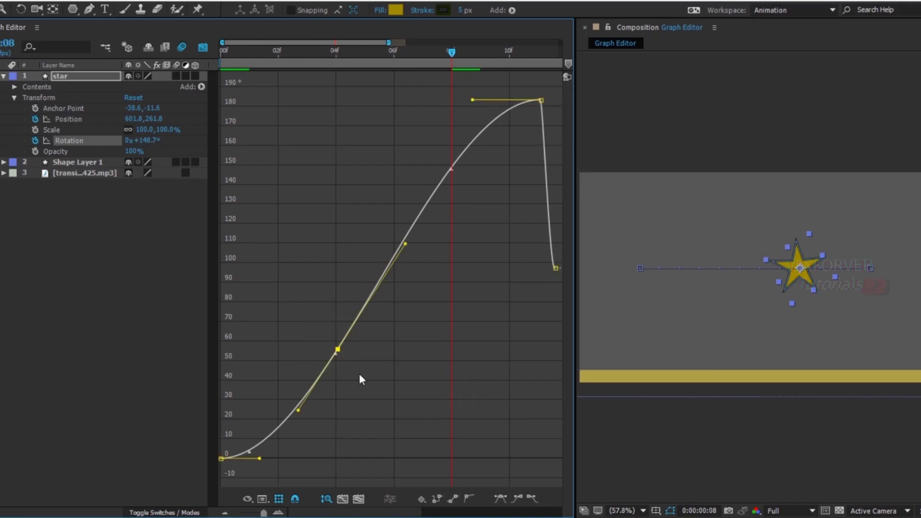
{"action": "left_click", "coordinate": [425, 499]}
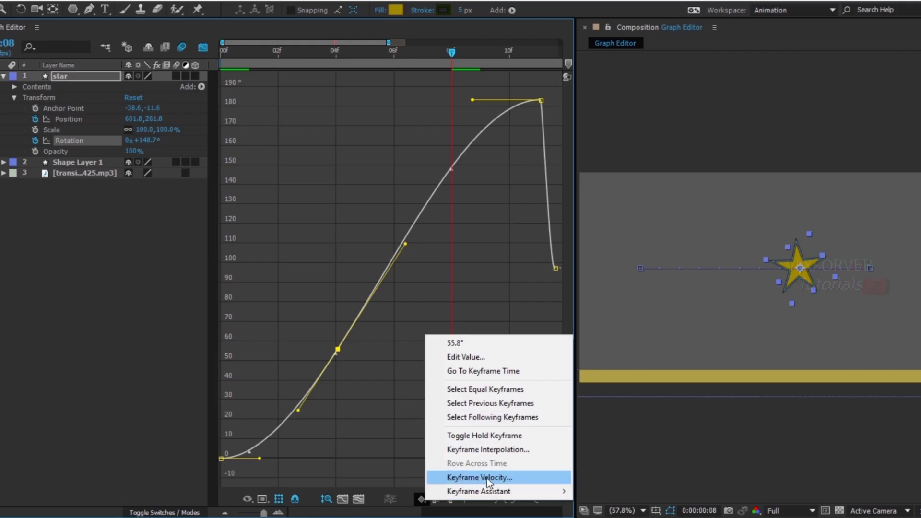
{"action": "mouse_move", "coordinate": [480, 491]}
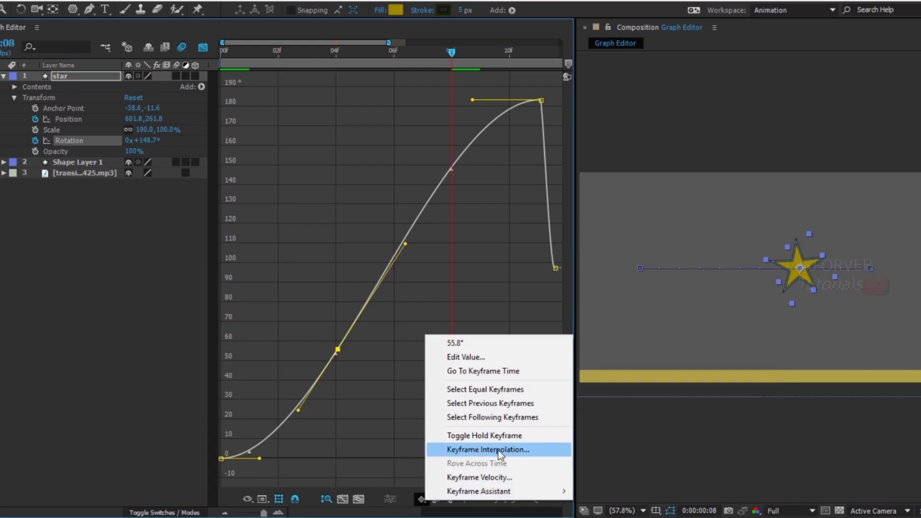
{"action": "left_click", "coordinate": [375, 401]}
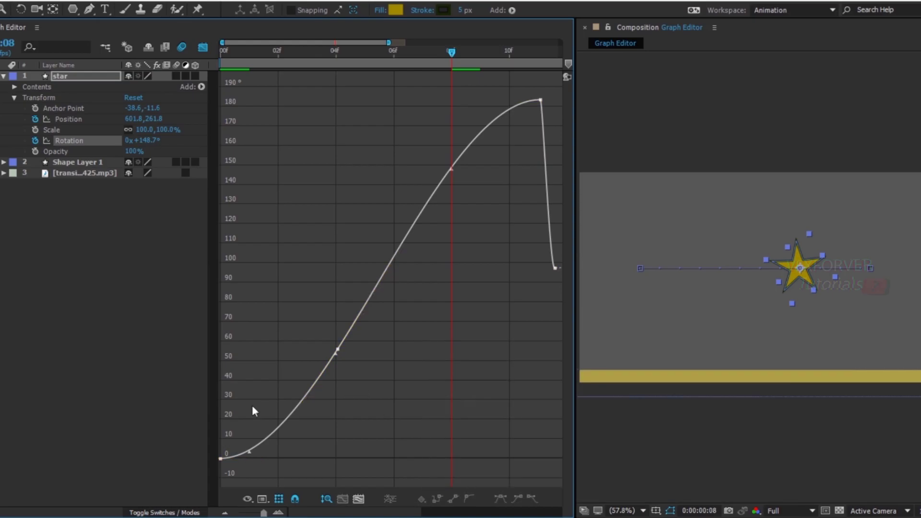
Step: Reselect the Rotation keyframe near frame 4 and hide the layer markers in the graph
{"action": "left_click_drag", "start_coordinate": [286, 323], "coordinate": [378, 393]}
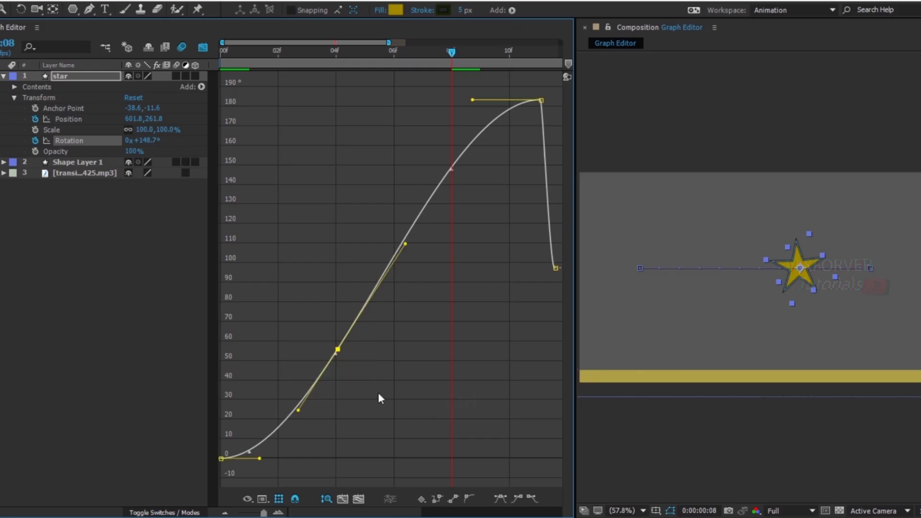
{"action": "left_click", "coordinate": [263, 499]}
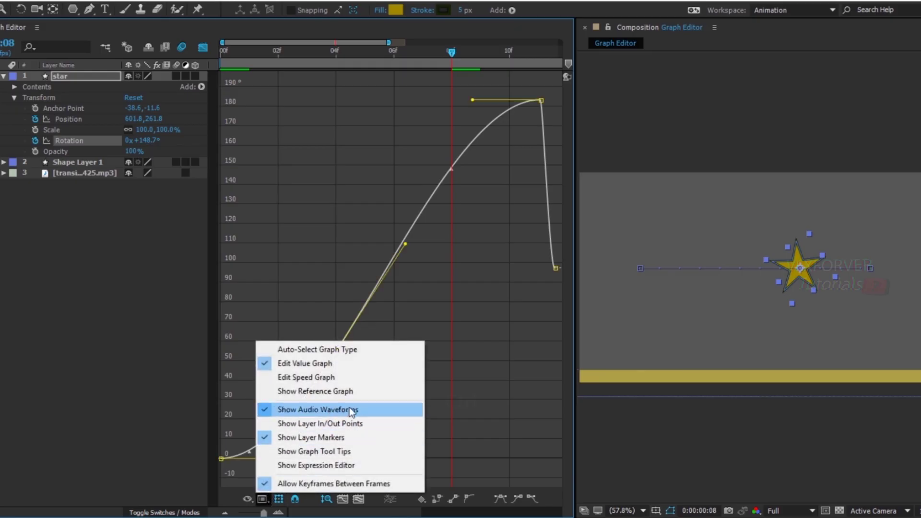
{"action": "left_click", "coordinate": [338, 440]}
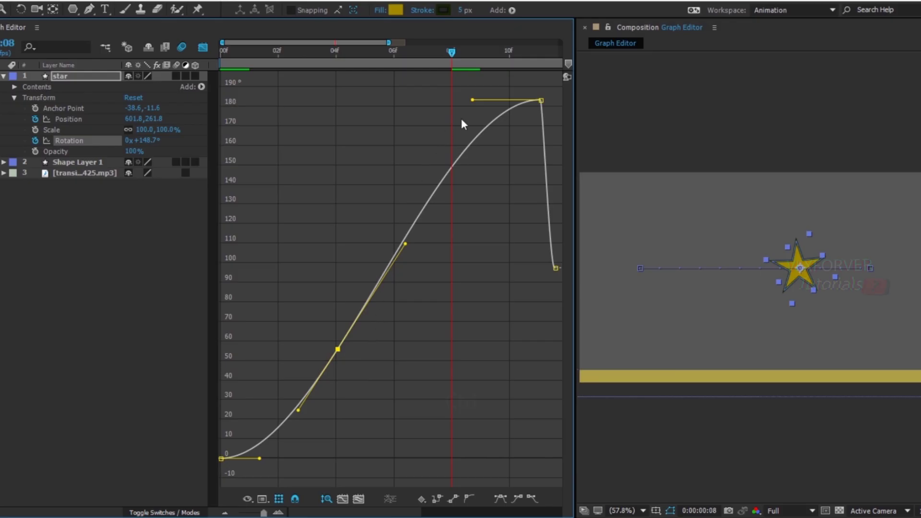
Step: Select the Rotation curve's peak keyframe and examine its temporal interpolation choices and the keyframe editing options
{"action": "left_click_drag", "start_coordinate": [531, 82], "coordinate": [559, 117]}
{"action": "key", "text": "ctrl+a"}
{"action": "left_click", "coordinate": [421, 499]}
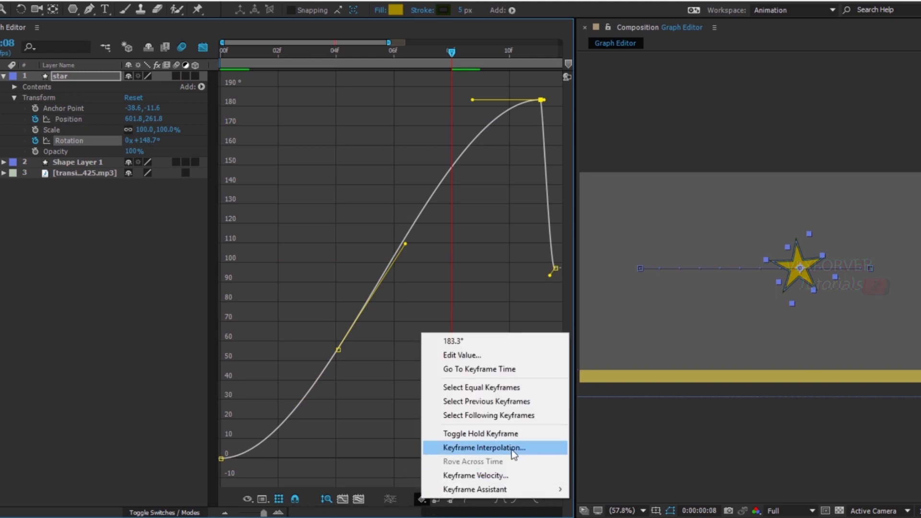
{"action": "left_click", "coordinate": [485, 447]}
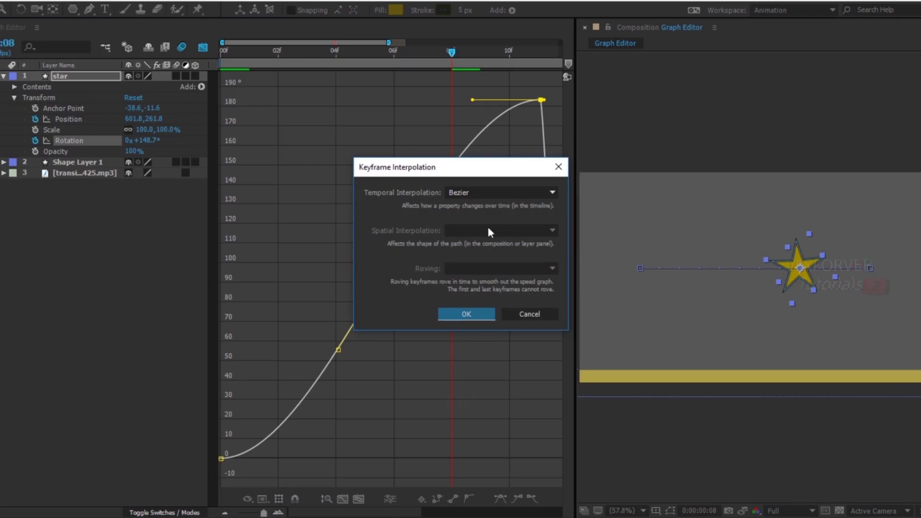
{"action": "left_click", "coordinate": [518, 192]}
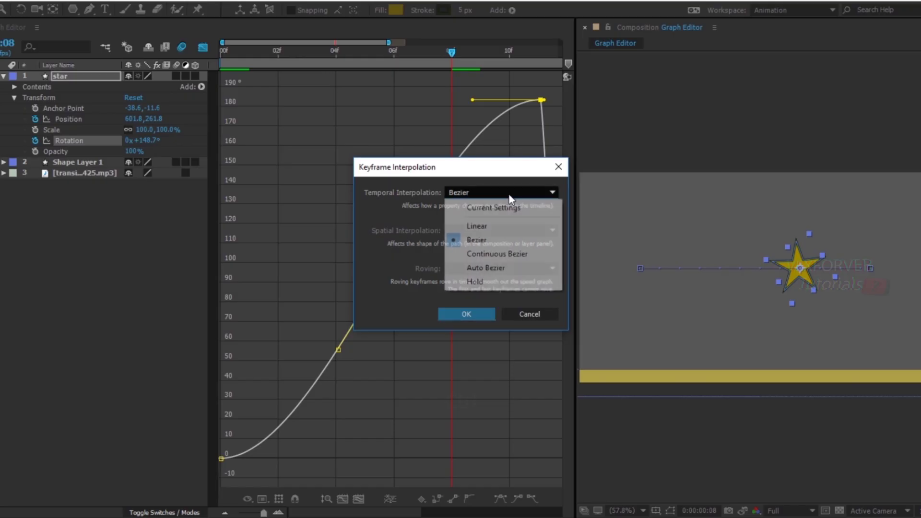
{"action": "left_click", "coordinate": [400, 228]}
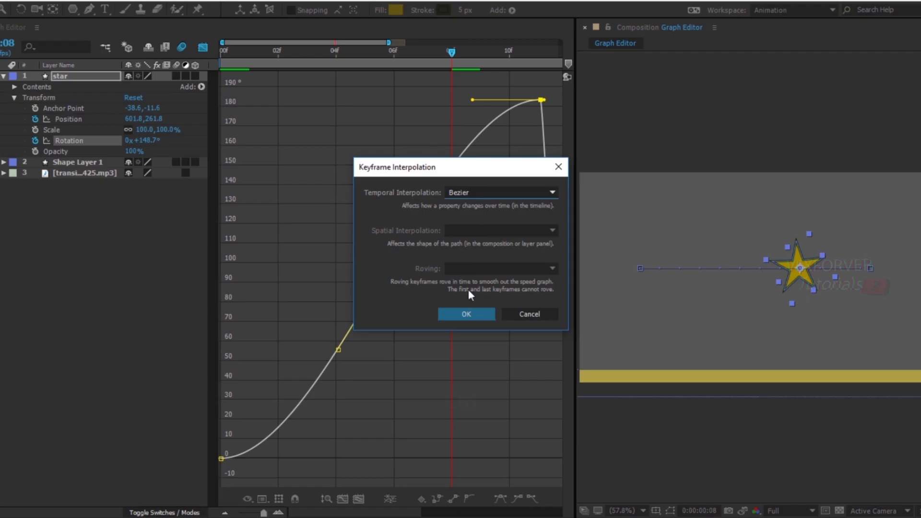
{"action": "left_click", "coordinate": [526, 314]}
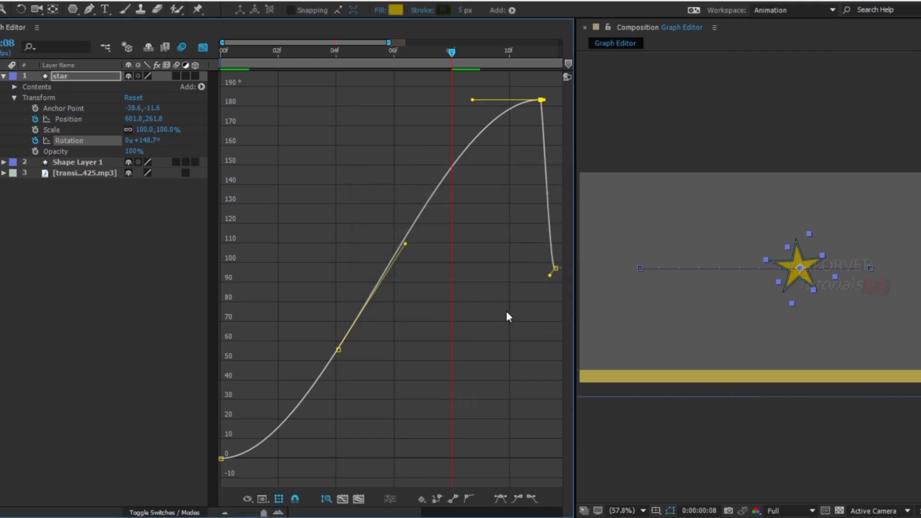
{"action": "right_click", "coordinate": [426, 497]}
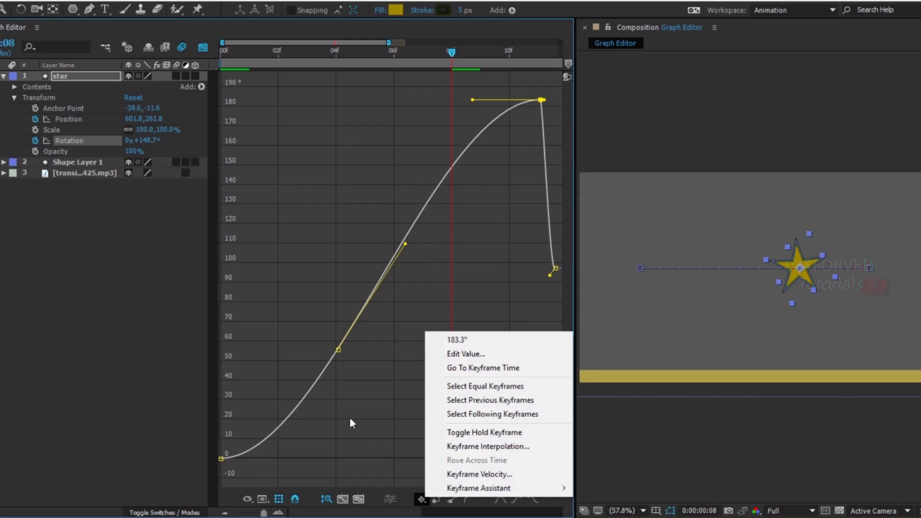
{"action": "left_click", "coordinate": [394, 411]}
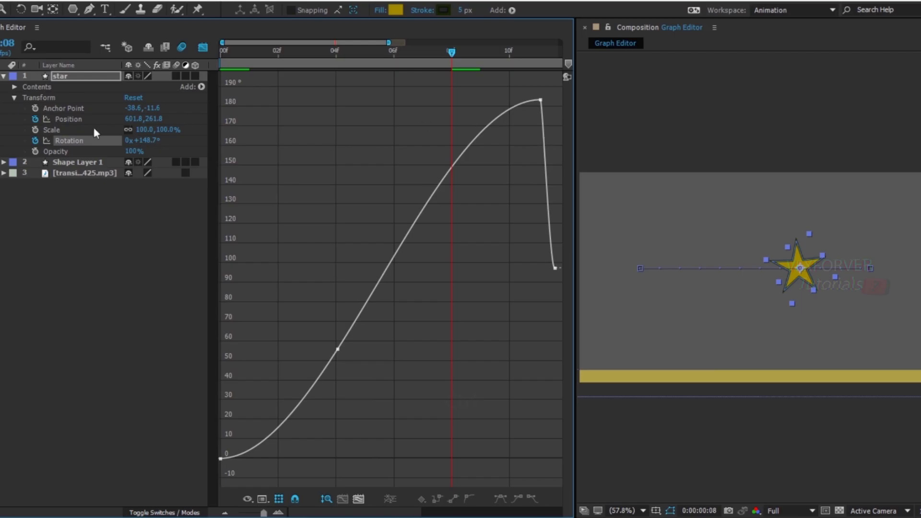
Step: Display the star's Position curve in the graph and switch it to the speed graph
{"action": "left_click", "coordinate": [73, 120]}
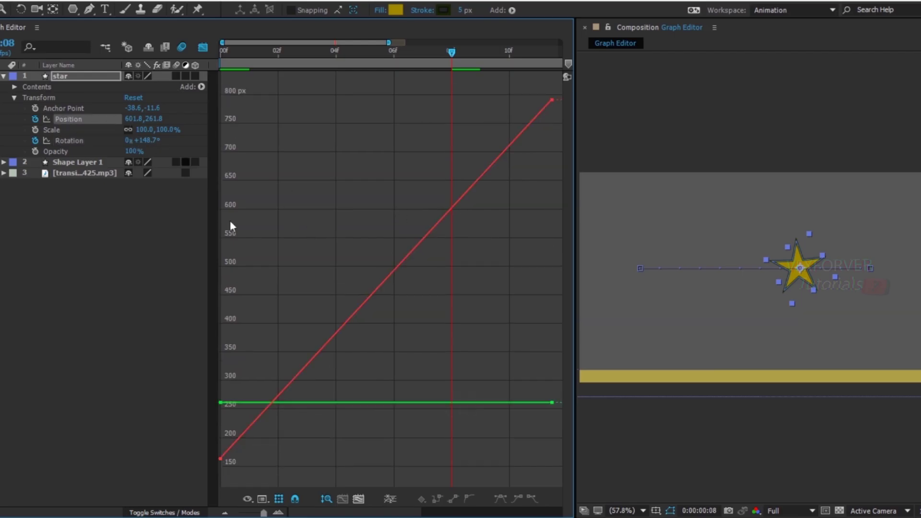
{"action": "left_click", "coordinate": [72, 140]}
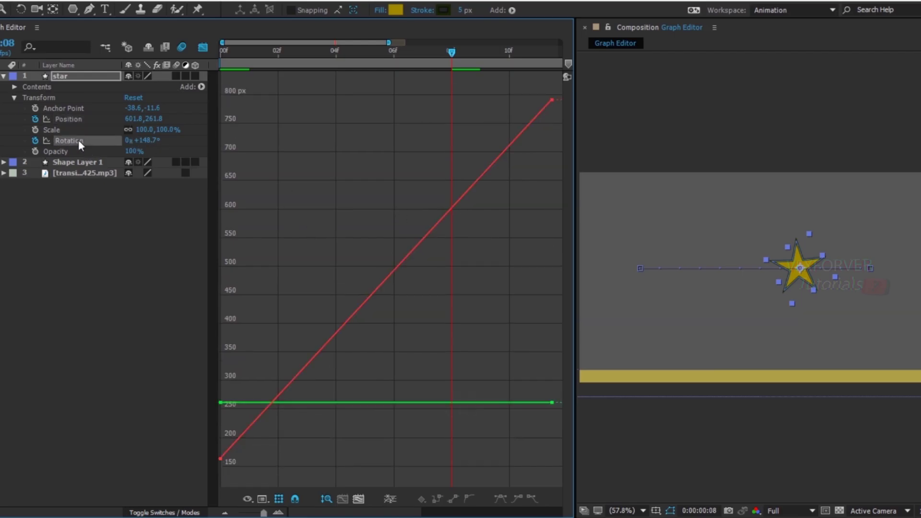
{"action": "left_click", "coordinate": [55, 120]}
{"action": "right_click", "coordinate": [246, 188]}
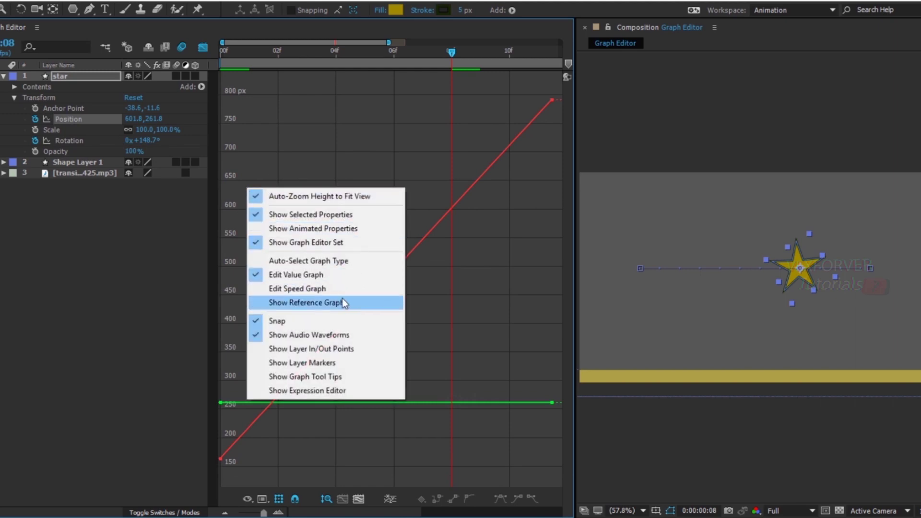
{"action": "left_click", "coordinate": [352, 291]}
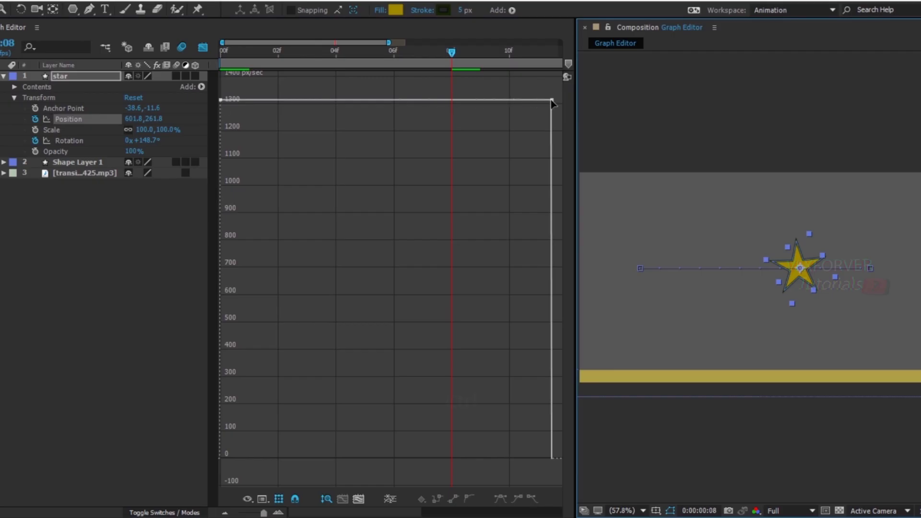
Step: Lower the speed of the last and first Position keyframes to 0 px/sec, and scrub through the motion
{"action": "left_click_drag", "start_coordinate": [551, 103], "coordinate": [536, 459]}
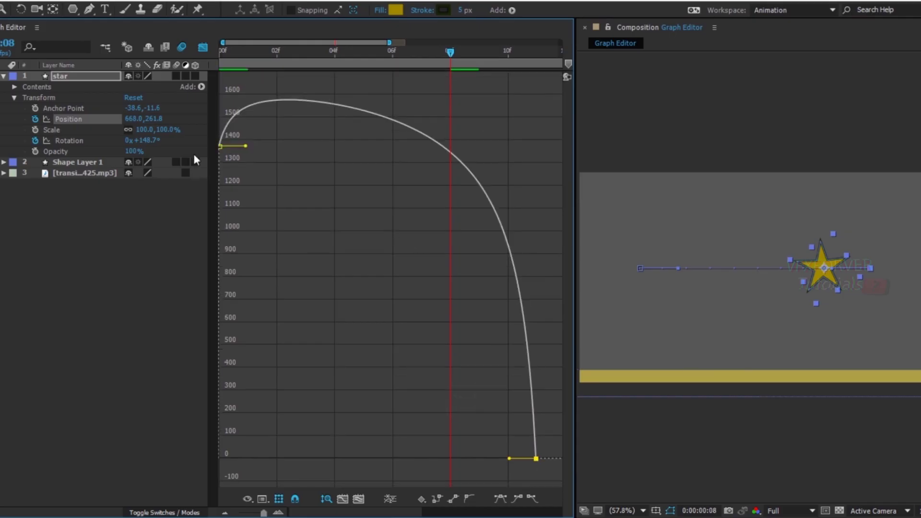
{"action": "left_click_drag", "start_coordinate": [400, 54], "coordinate": [206, 59]}
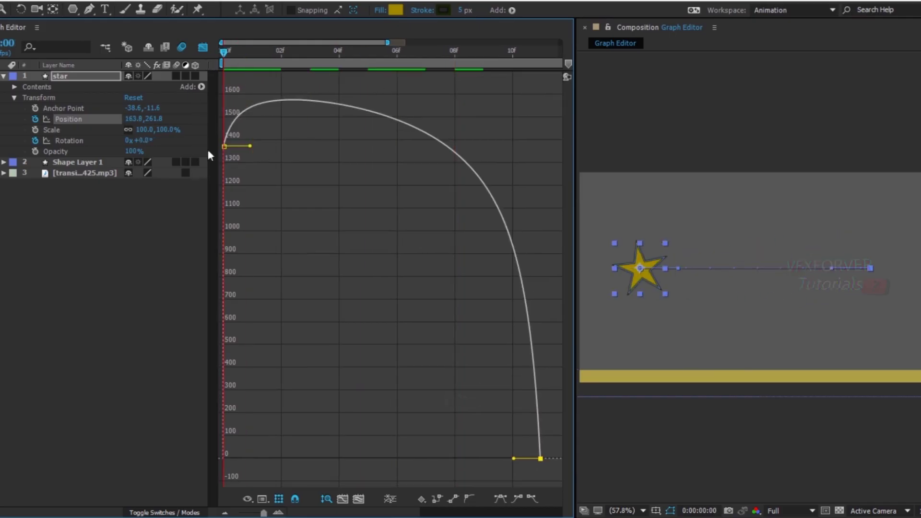
{"action": "left_click_drag", "start_coordinate": [225, 150], "coordinate": [229, 459]}
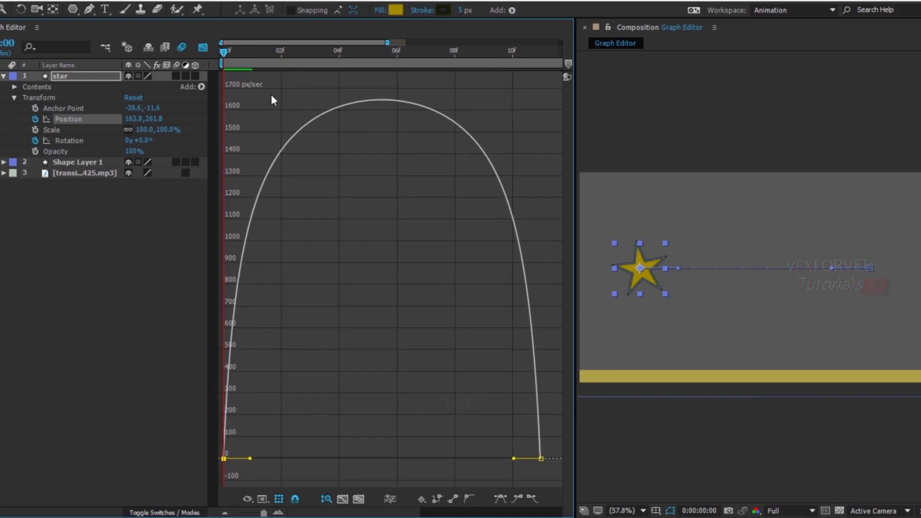
{"action": "left_click_drag", "start_coordinate": [229, 53], "coordinate": [384, 74]}
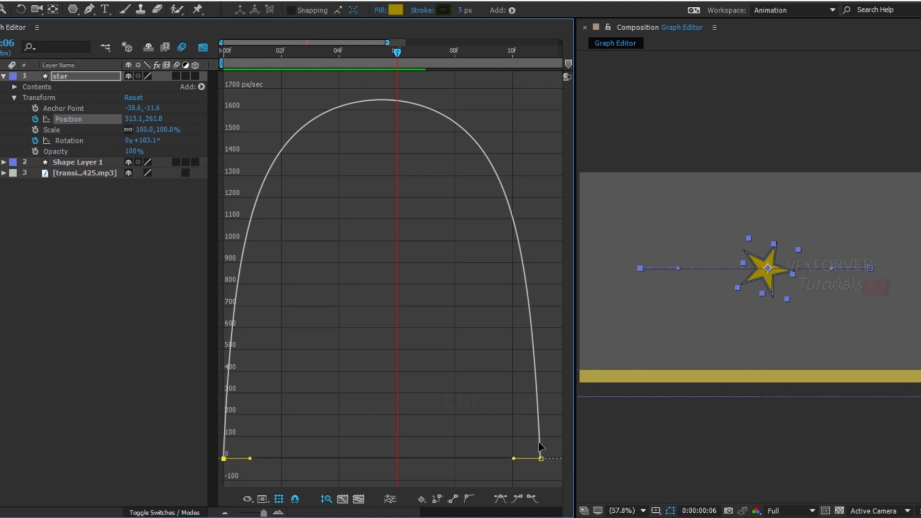
Step: Set the incoming and outgoing velocity influence of both Position keyframes to 75%, and preview the motion
{"action": "left_click_drag", "start_coordinate": [557, 442], "coordinate": [160, 476]}
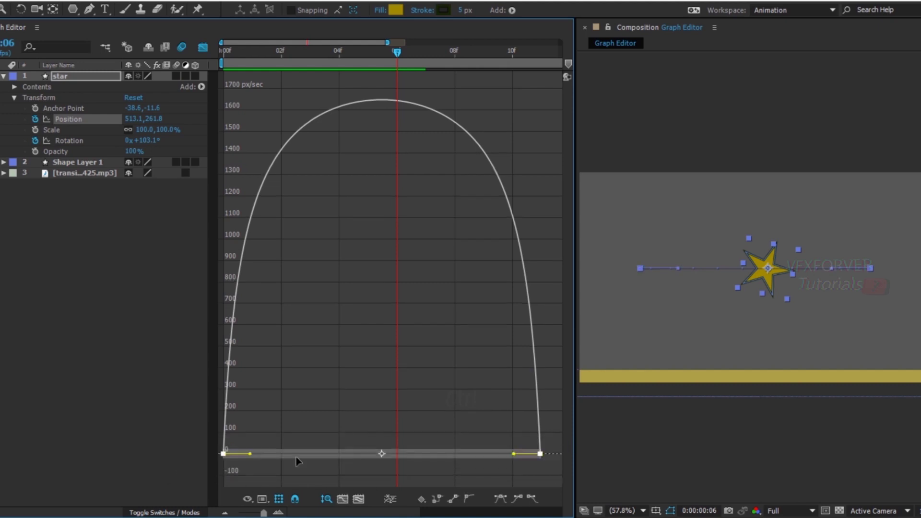
{"action": "left_click", "coordinate": [421, 499]}
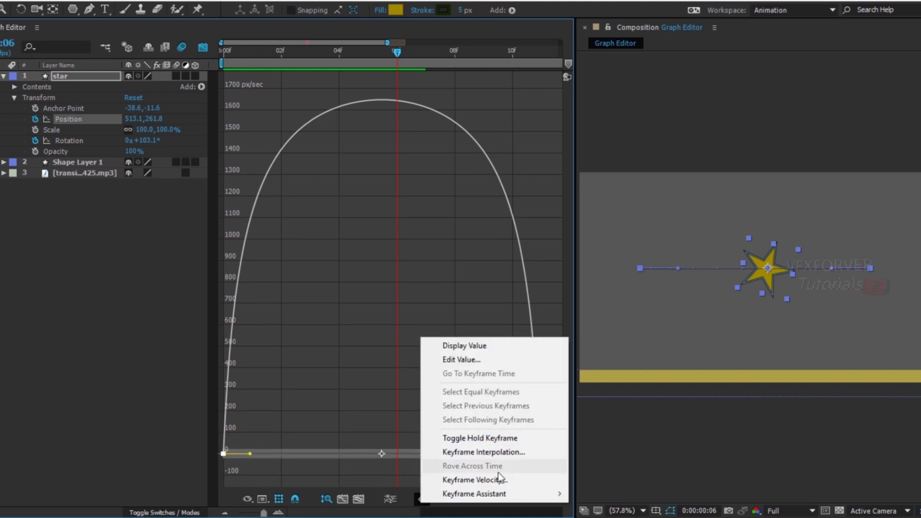
{"action": "left_click", "coordinate": [479, 480]}
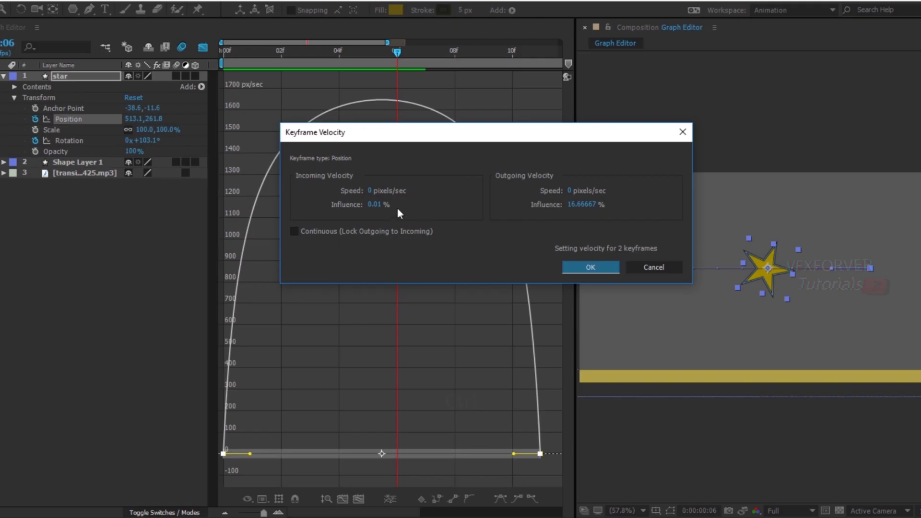
{"action": "left_click", "coordinate": [375, 205]}
{"action": "type", "text": "75"}
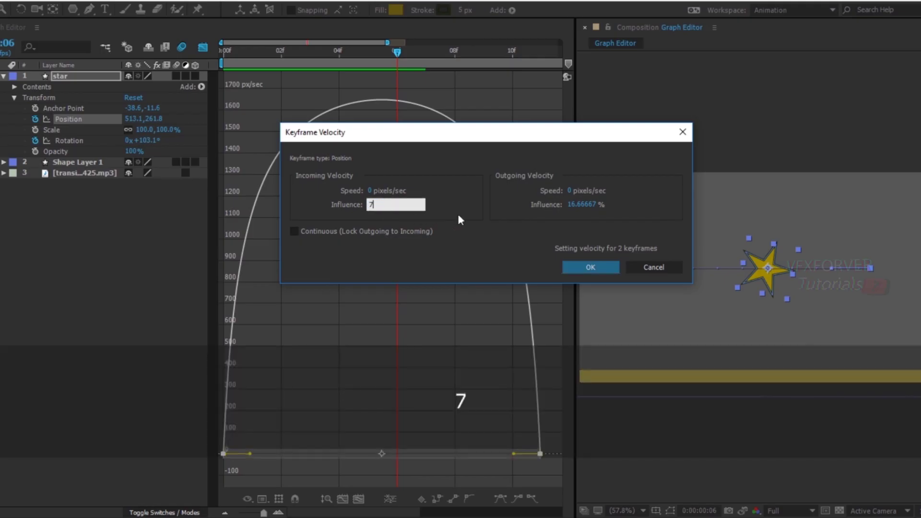
{"action": "left_click", "coordinate": [505, 219]}
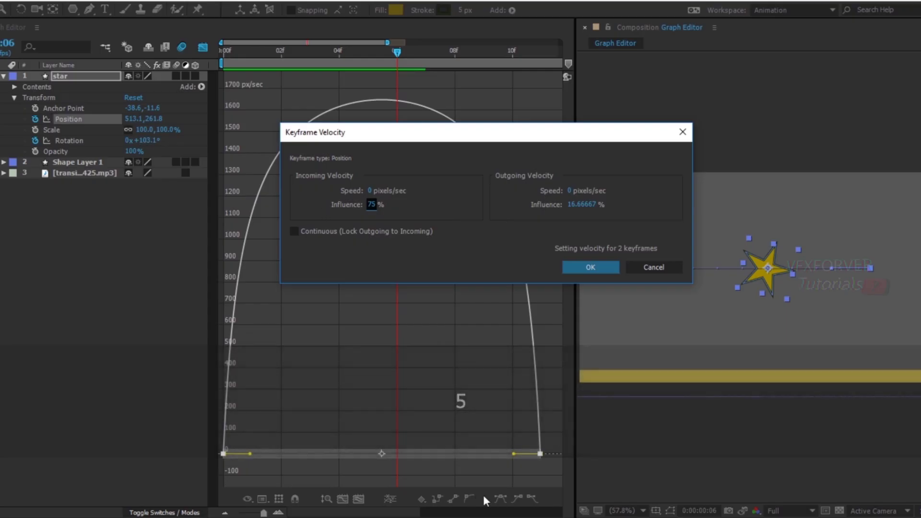
{"action": "left_click", "coordinate": [582, 205]}
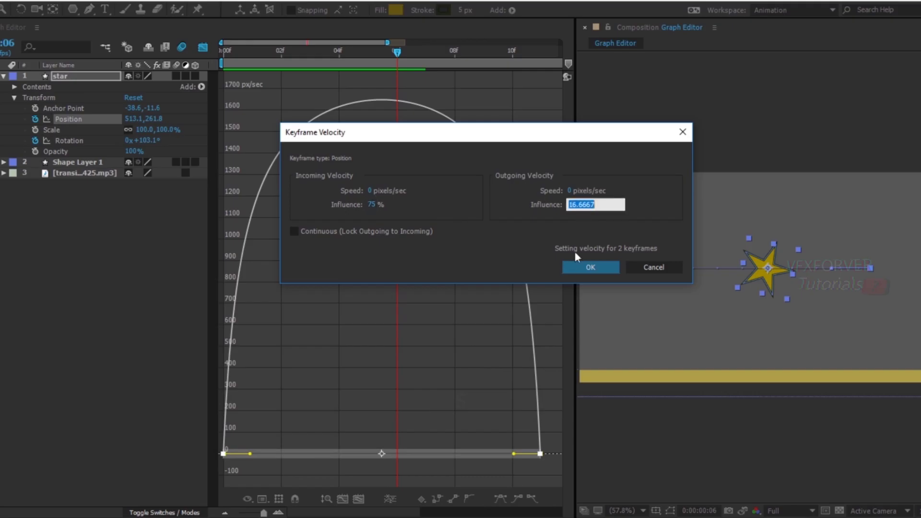
{"action": "type", "text": "75"}
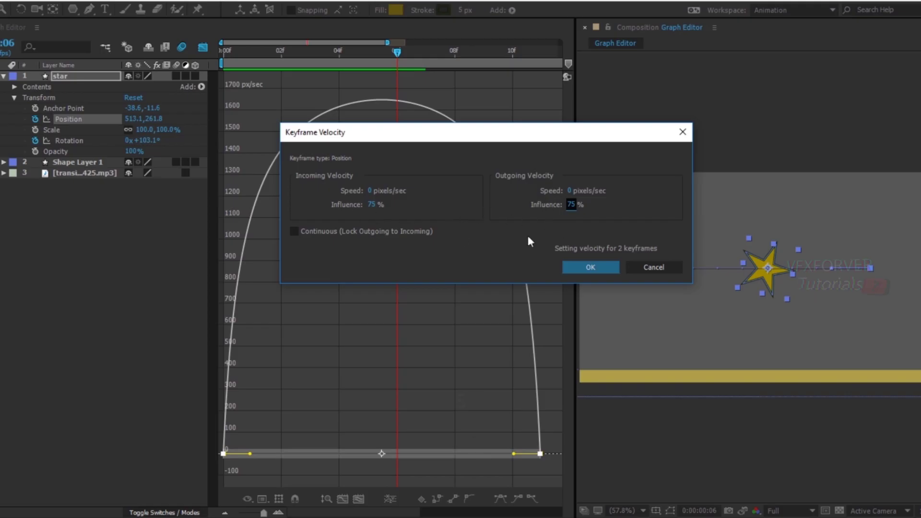
{"action": "left_click", "coordinate": [591, 267]}
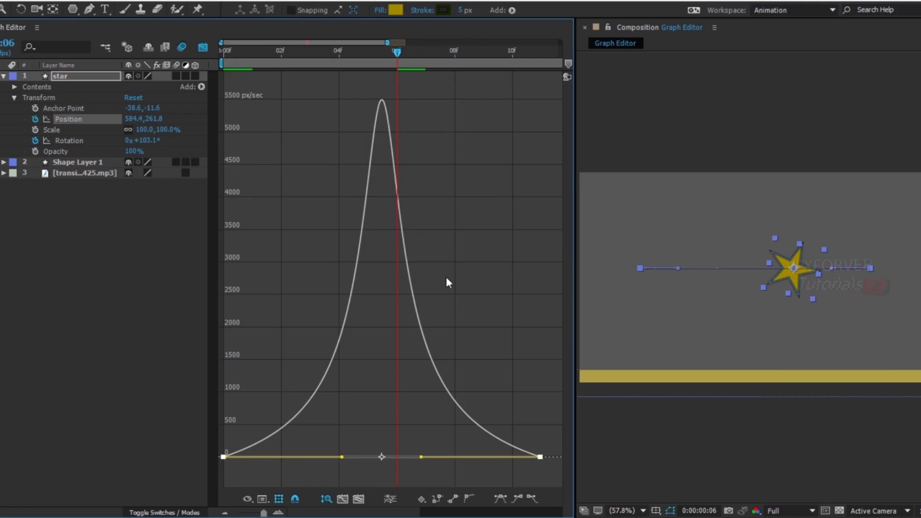
{"action": "key", "text": "KP_0"}
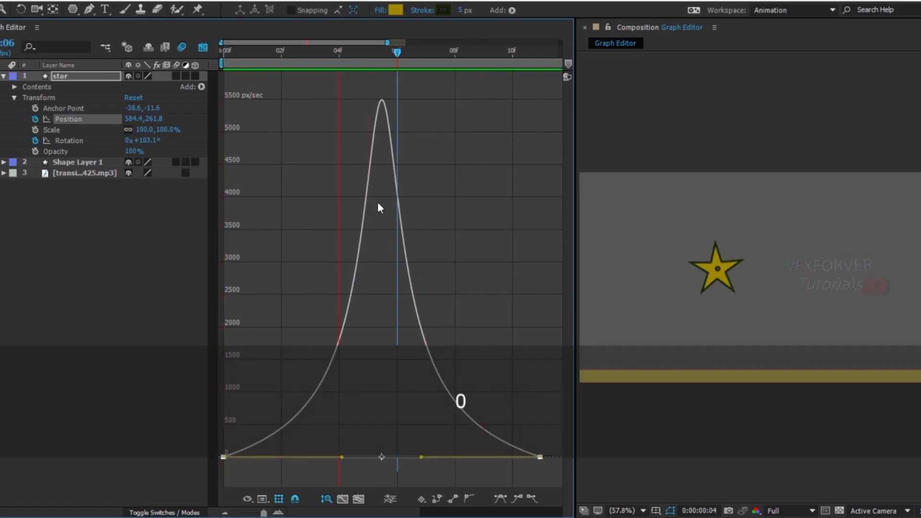
{"action": "left_click_drag", "start_coordinate": [336, 51], "coordinate": [389, 136]}
Step: Reselect both Position keyframes and review their Keyframe Velocity settings without applying any change
{"action": "left_click_drag", "start_coordinate": [569, 434], "coordinate": [182, 478]}
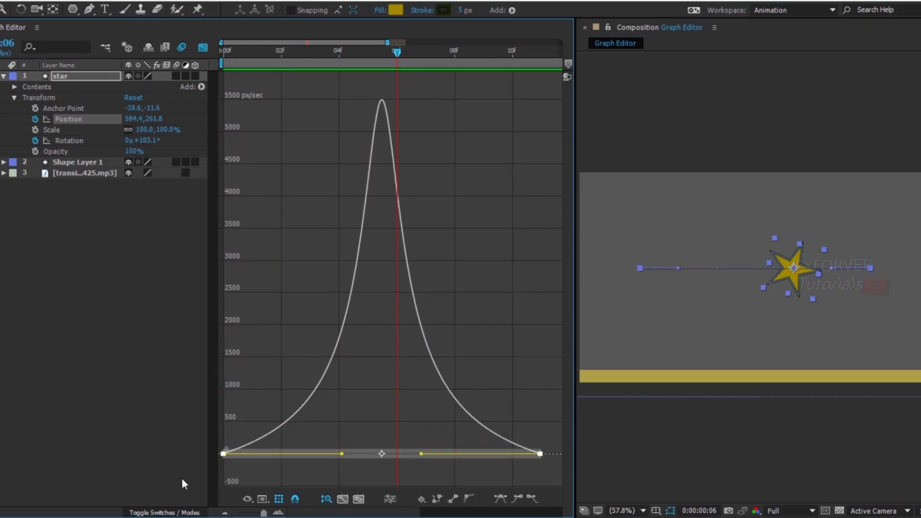
{"action": "left_click", "coordinate": [421, 499]}
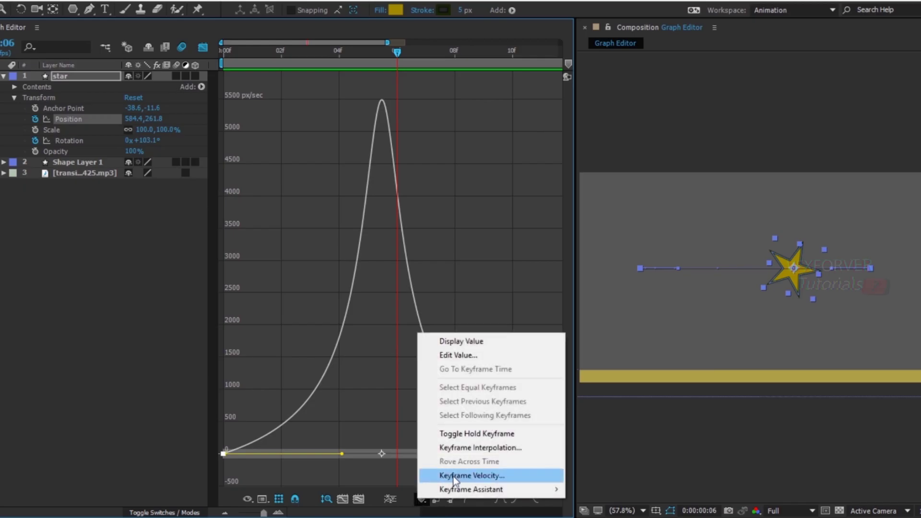
{"action": "left_click", "coordinate": [486, 475]}
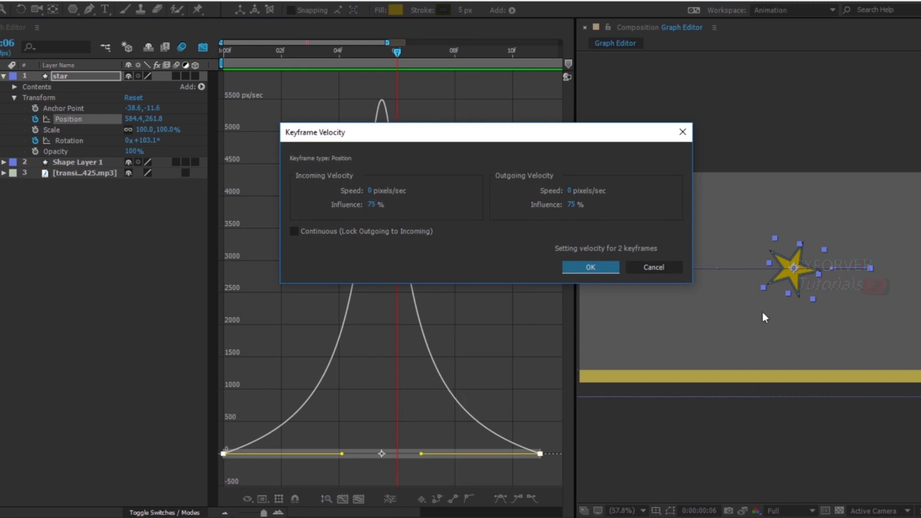
{"action": "left_click", "coordinate": [677, 268]}
{"action": "left_click", "coordinate": [341, 418]}
Step: Shift the Position speed peak to about frame 8 by lengthening the first keyframe's influence and shortening the last one's, and preview the motion
{"action": "left_click_drag", "start_coordinate": [322, 442], "coordinate": [219, 480]}
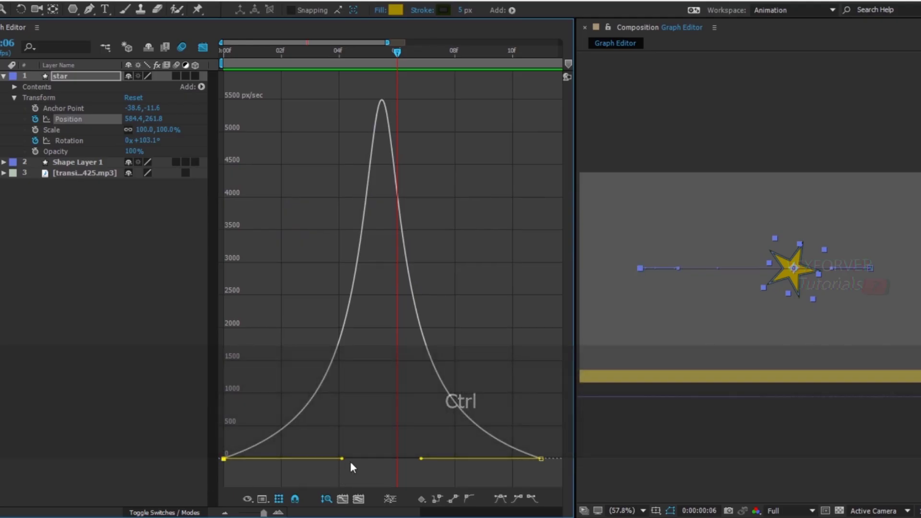
{"action": "left_click_drag", "start_coordinate": [340, 459], "coordinate": [467, 460]}
{"action": "key", "text": "0"}
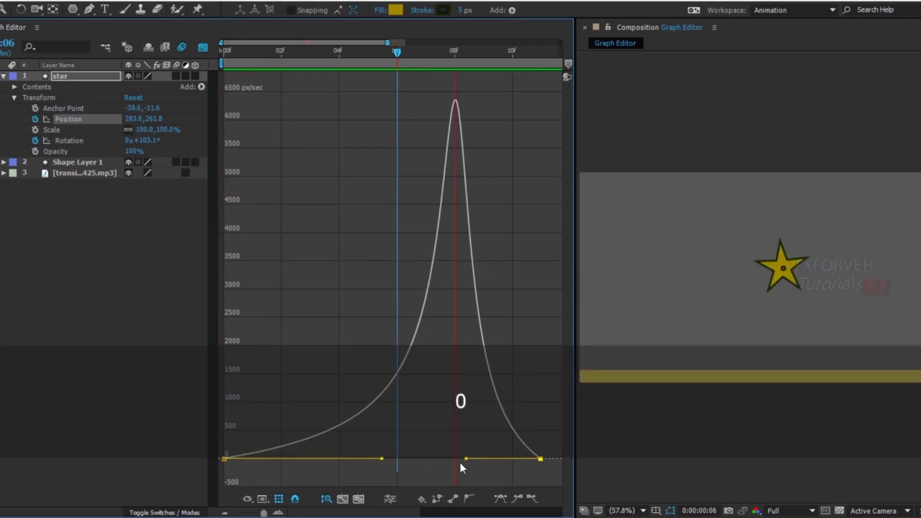
{"action": "left_click", "coordinate": [332, 358]}
{"action": "left_click_drag", "start_coordinate": [398, 51], "coordinate": [234, 61]}
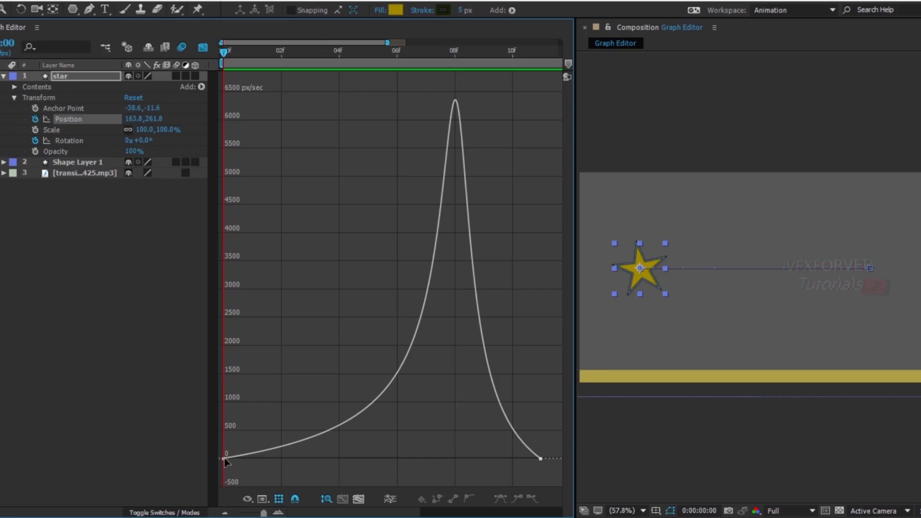
Step: Raise the first Position keyframe's speed to about 2100 px/sec, extend the last keyframe's influence handle to frame 8, and preview
{"action": "left_click_drag", "start_coordinate": [221, 459], "coordinate": [223, 339]}
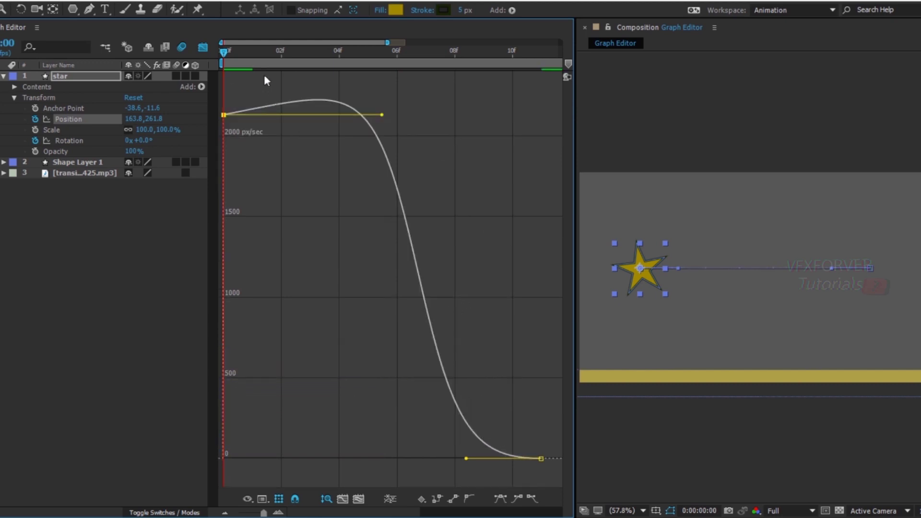
{"action": "left_click_drag", "start_coordinate": [234, 50], "coordinate": [230, 91]}
{"action": "mouse_move", "coordinate": [466, 459]}
{"action": "left_mouse_down"}
{"action": "mouse_move", "coordinate": [428, 454]}
{"action": "mouse_move", "coordinate": [454, 459]}
{"action": "left_mouse_up"}
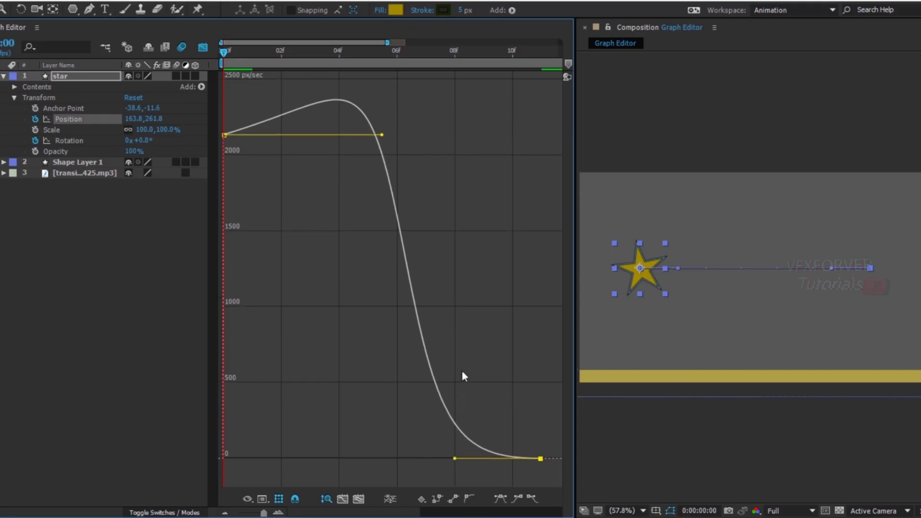
{"action": "key", "text": "KP_0"}
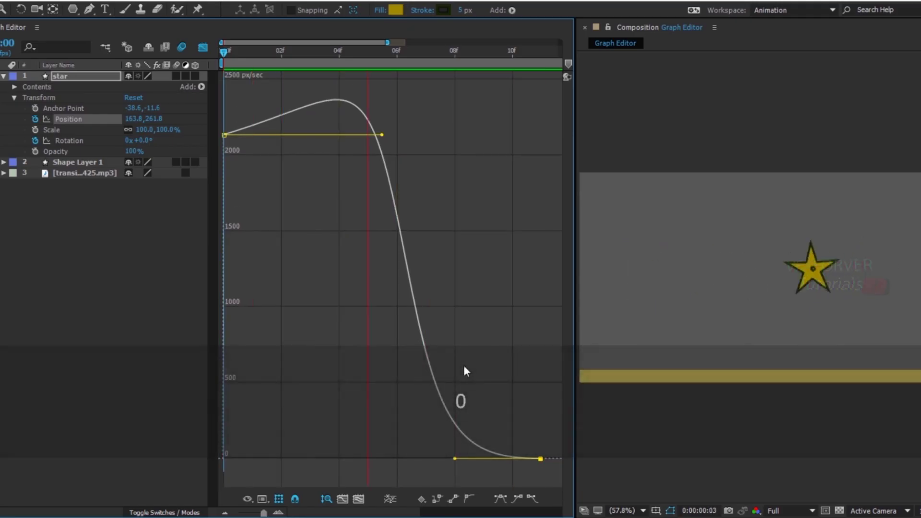
Step: Lower the first Position keyframe's speed to about 1500 px/sec
{"action": "left_click", "coordinate": [252, 51]}
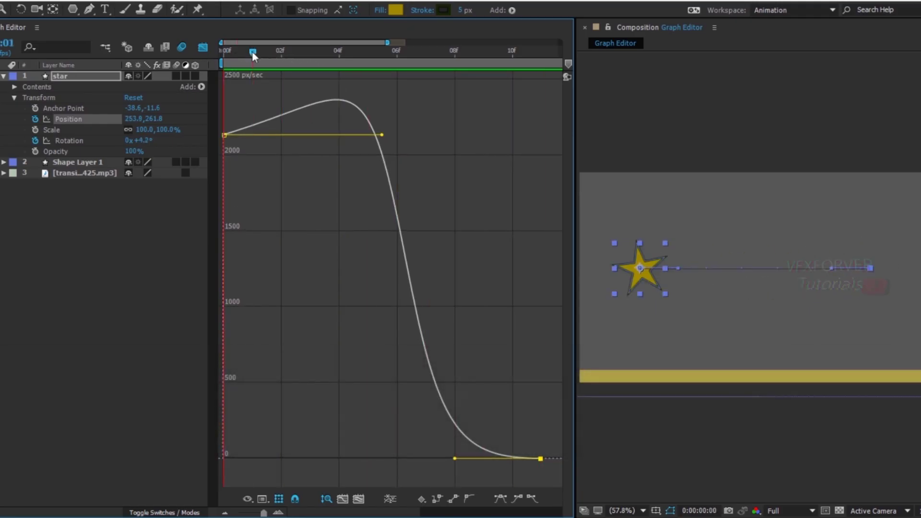
{"action": "left_click_drag", "start_coordinate": [219, 136], "coordinate": [212, 224]}
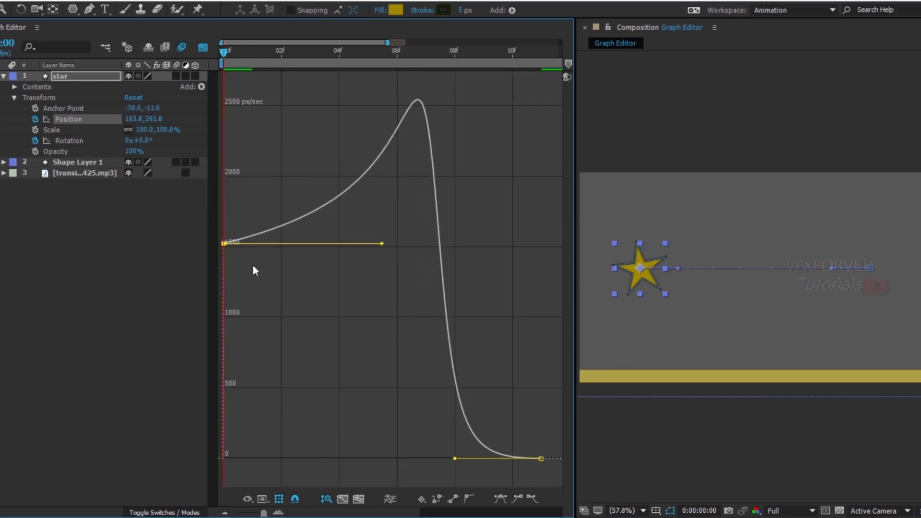
Step: Lower the first Position keyframe's speed to 0 px/sec, enlarge the composition view, and scrub through the star's motion
{"action": "left_click_drag", "start_coordinate": [220, 244], "coordinate": [181, 464]}
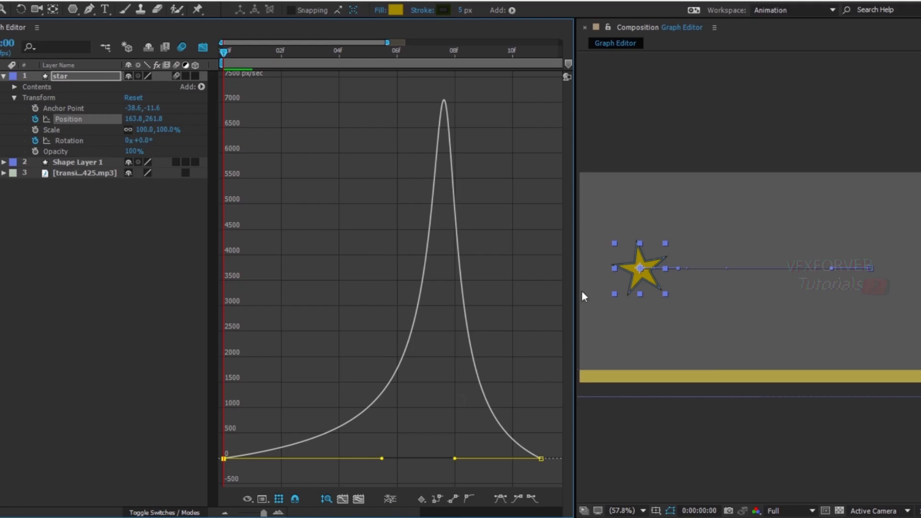
{"action": "left_click_drag", "start_coordinate": [572, 256], "coordinate": [491, 268]}
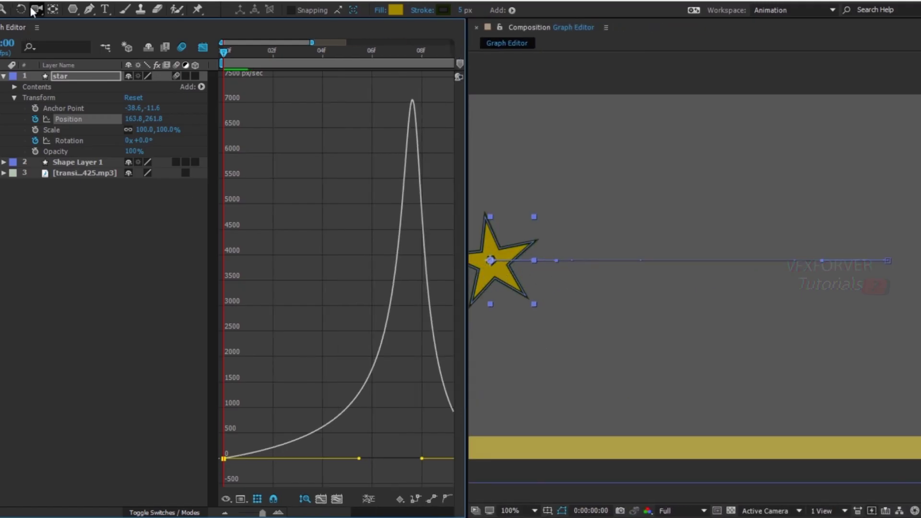
{"action": "key", "text": "h"}
{"action": "mouse_move", "coordinate": [607, 218]}
{"action": "left_mouse_down"}
{"action": "mouse_move", "coordinate": [833, 230]}
{"action": "mouse_move", "coordinate": [724, 212]}
{"action": "left_mouse_up"}
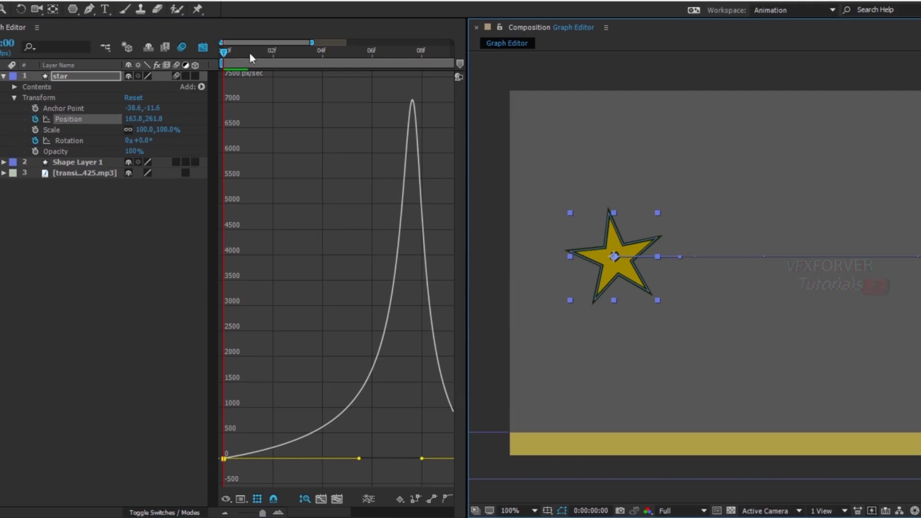
{"action": "left_click_drag", "start_coordinate": [224, 50], "coordinate": [391, 109]}
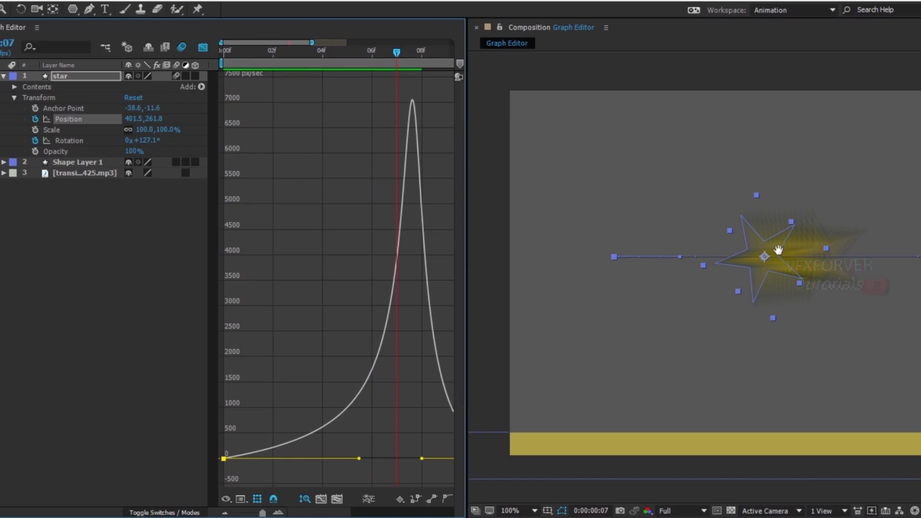
{"action": "scroll", "coordinate": [779, 250], "scroll_direction": "down", "scroll_amount": 1}
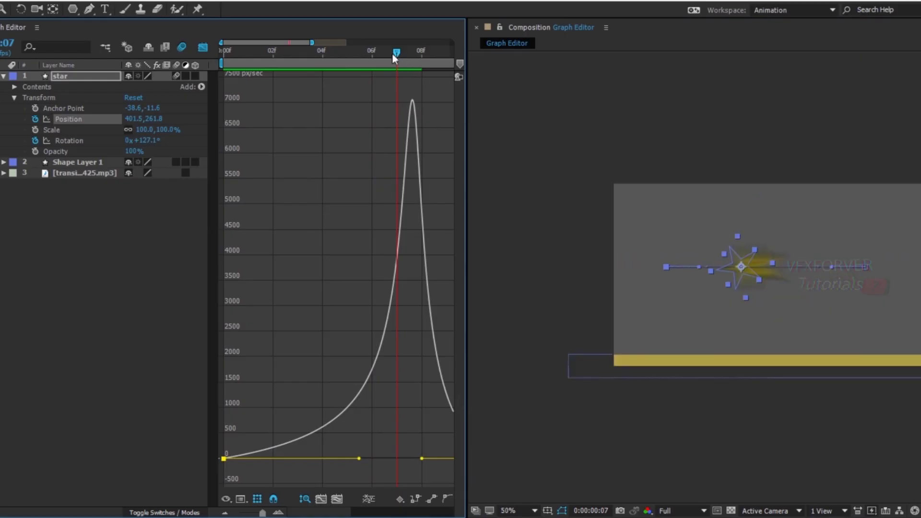
{"action": "left_click_drag", "start_coordinate": [401, 52], "coordinate": [457, 73]}
{"action": "left_click_drag", "start_coordinate": [312, 77], "coordinate": [217, 77]}
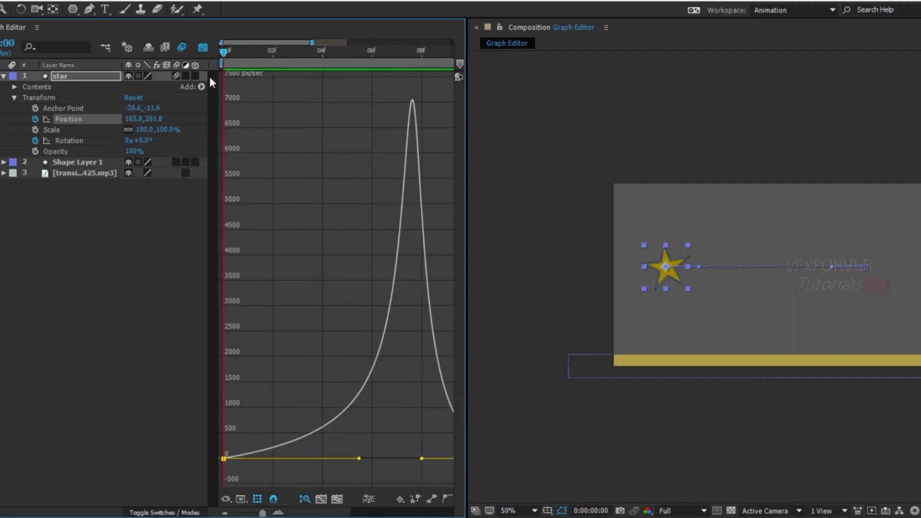
Step: Raise the first Position keyframe's speed to about 2800 px/sec and scrub to frame 4 to check the fast start
{"action": "scroll", "coordinate": [620, 249], "scroll_direction": "up", "scroll_amount": 1}
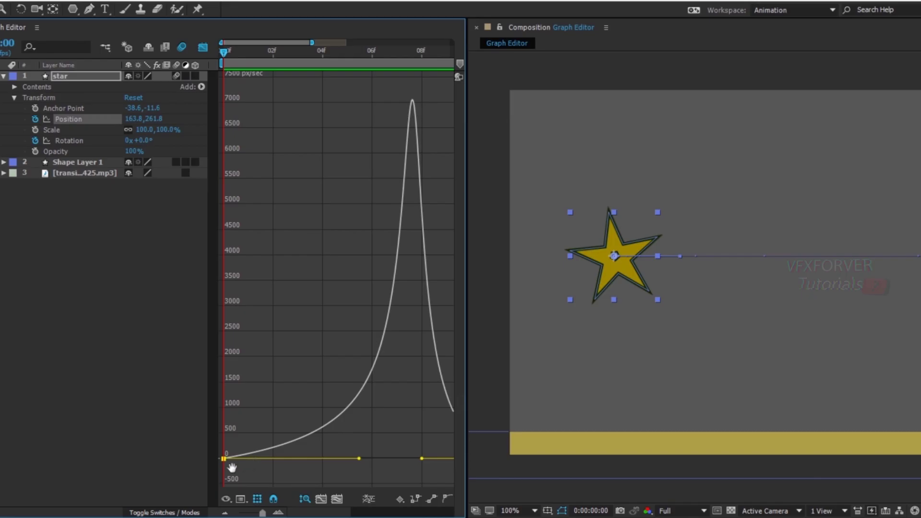
{"action": "key", "text": "v"}
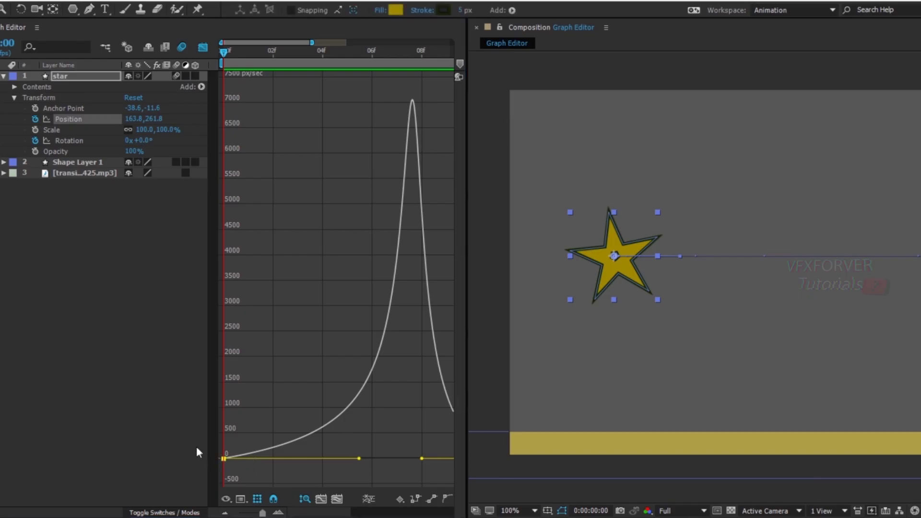
{"action": "left_click_drag", "start_coordinate": [225, 460], "coordinate": [223, 317]}
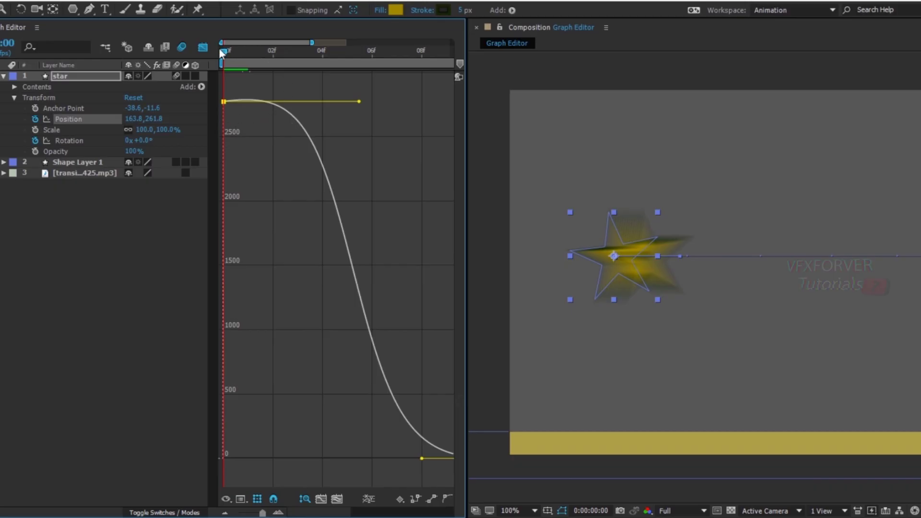
{"action": "left_click_drag", "start_coordinate": [234, 52], "coordinate": [313, 80]}
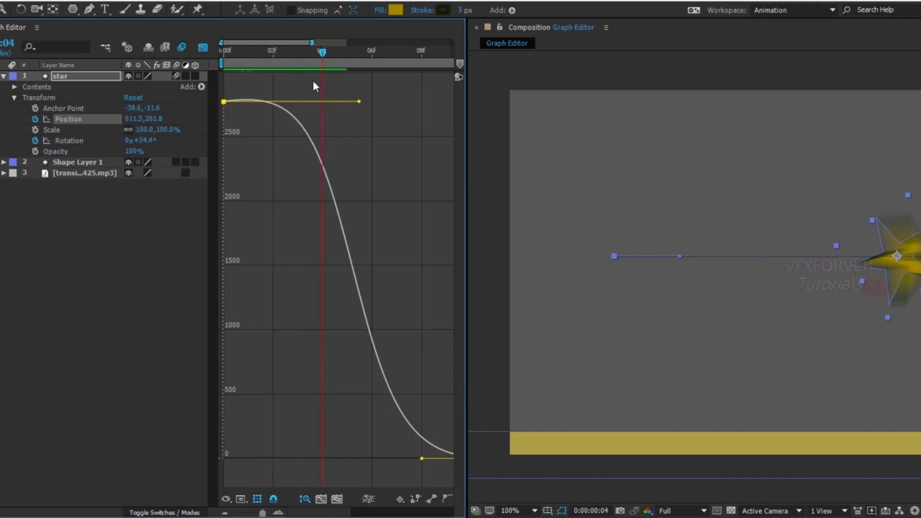
Step: Extend the last Position keyframe's influence to about frame 6.7, shorten the first one's to frame 3, and scrub the motion
{"action": "left_click_drag", "start_coordinate": [423, 459], "coordinate": [387, 456]}
{"action": "scroll", "coordinate": [695, 263], "scroll_direction": "down", "scroll_amount": 2}
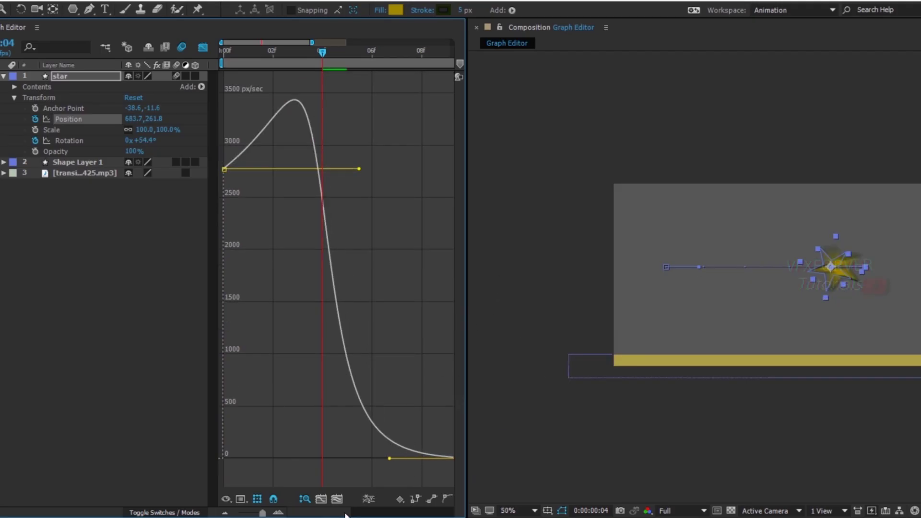
{"action": "left_click", "coordinate": [337, 499]}
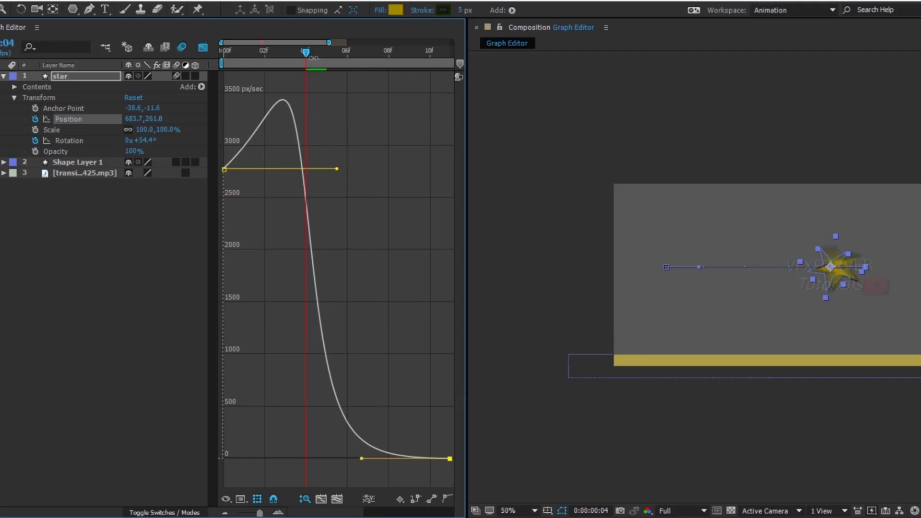
{"action": "left_click_drag", "start_coordinate": [305, 54], "coordinate": [409, 130]}
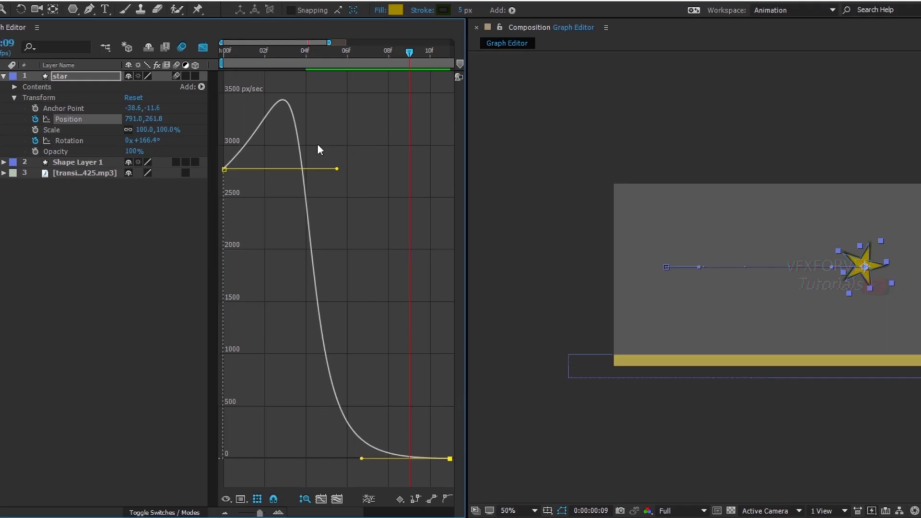
{"action": "left_click_drag", "start_coordinate": [332, 169], "coordinate": [317, 169]}
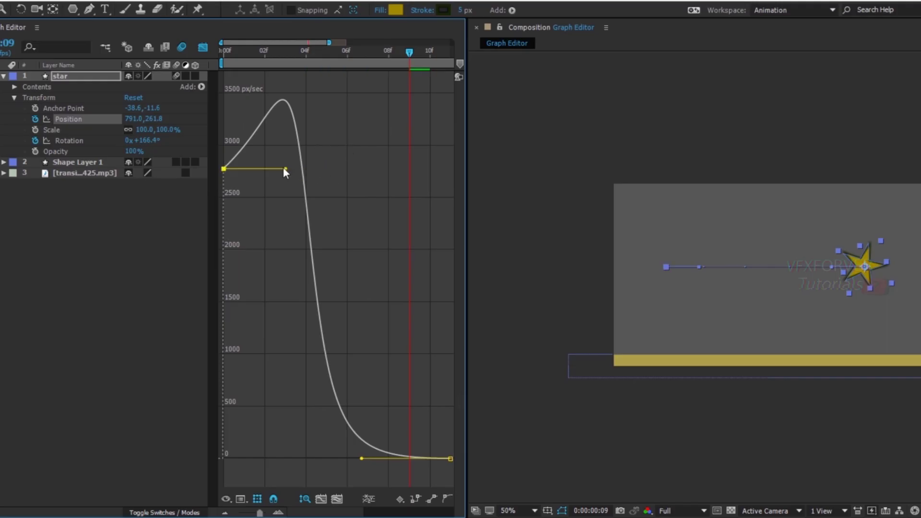
{"action": "left_click_drag", "start_coordinate": [382, 52], "coordinate": [207, 262]}
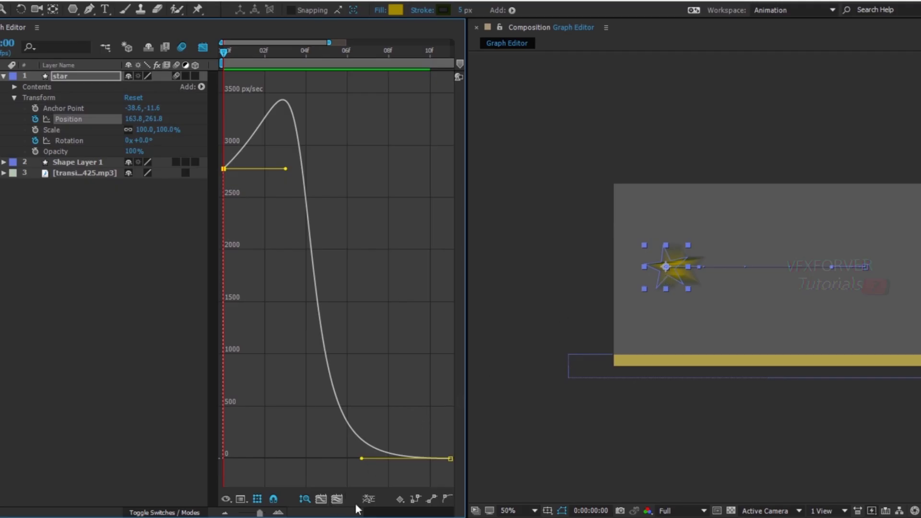
Step: Convert the first Position keyframe to Hold and scrub from frame 0 to frame 11 and back to check the jump
{"action": "left_click_drag", "start_coordinate": [470, 454], "coordinate": [526, 451]}
{"action": "left_click", "coordinate": [401, 499]}
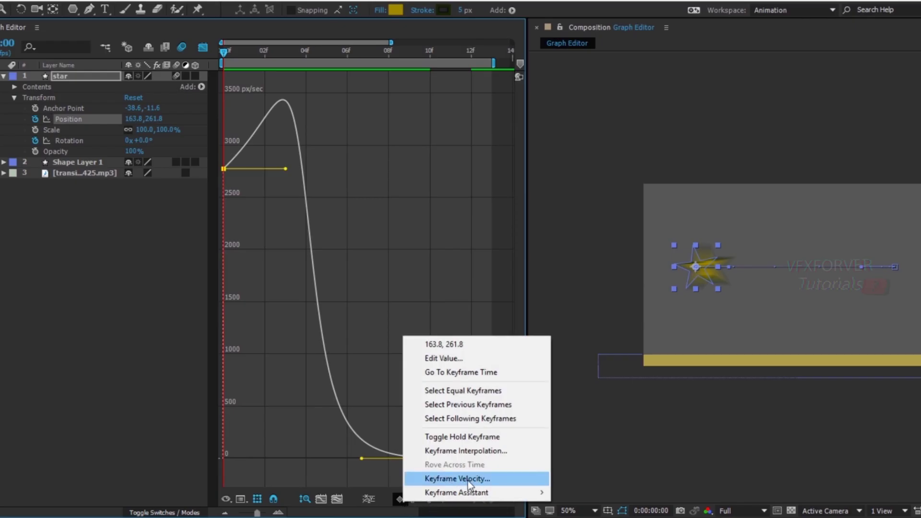
{"action": "left_click", "coordinate": [384, 499]}
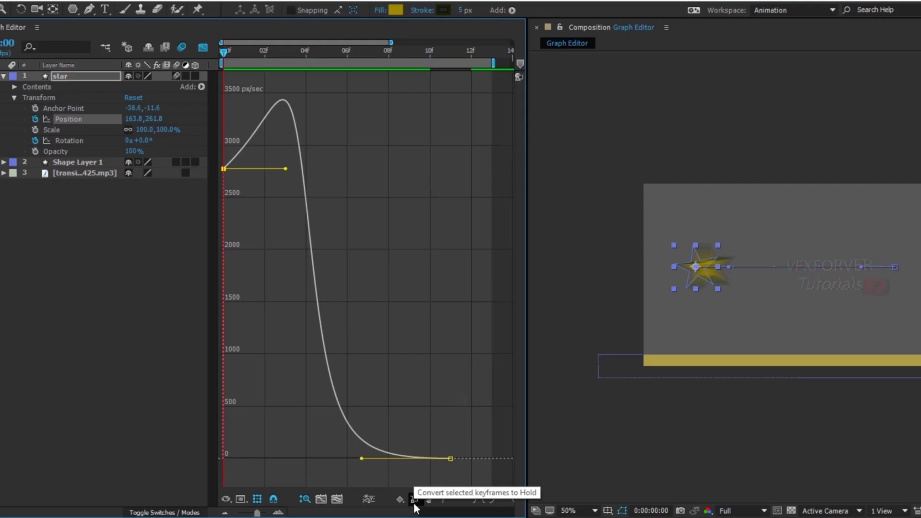
{"action": "left_click", "coordinate": [414, 502]}
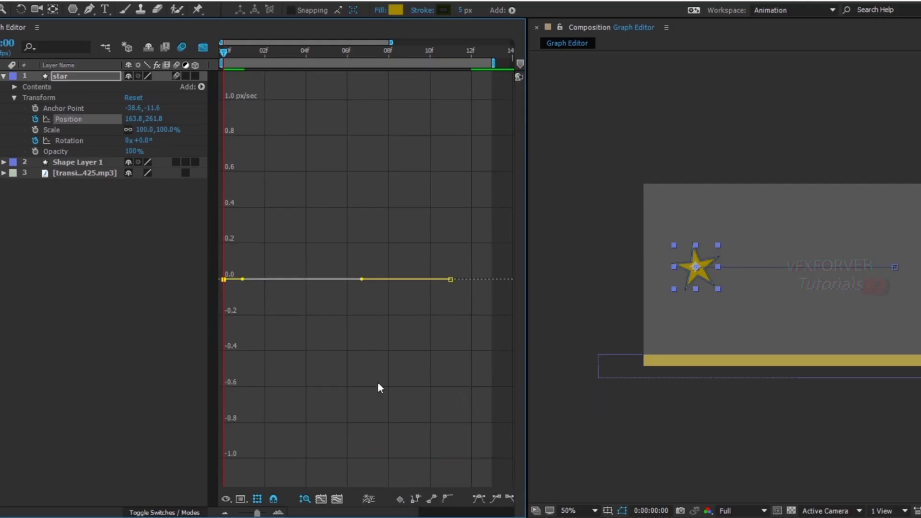
{"action": "left_click_drag", "start_coordinate": [229, 49], "coordinate": [444, 84]}
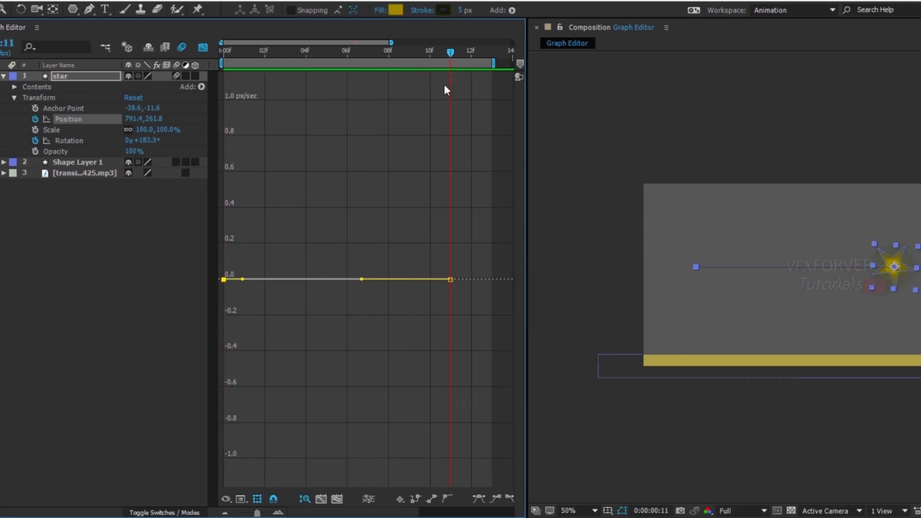
{"action": "key", "text": "Home"}
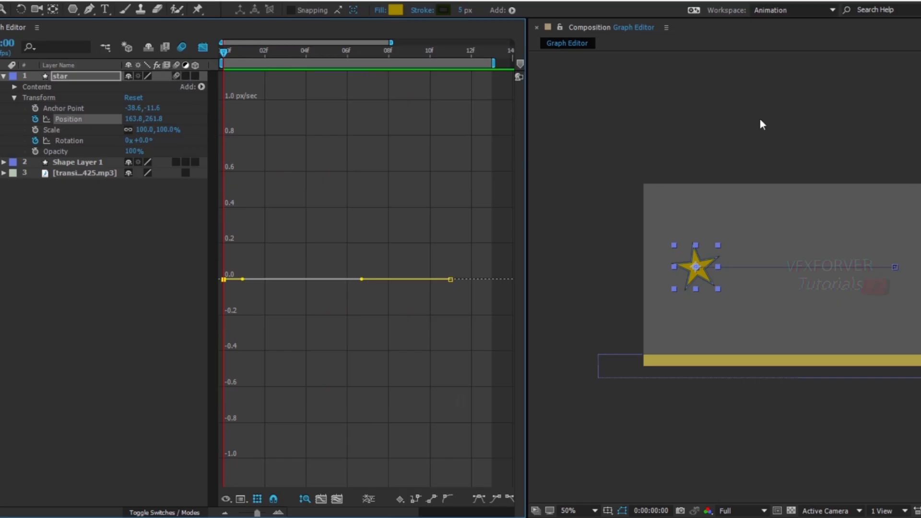
Step: Disable motion blur on the star layer, preview the hold animation, and return to frame 0
{"action": "left_click", "coordinate": [177, 76]}
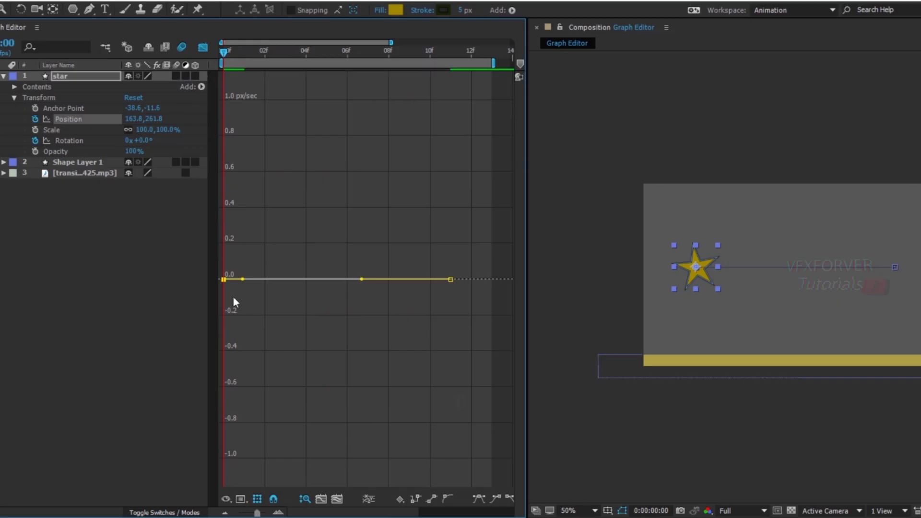
{"action": "key", "text": "KP_0"}
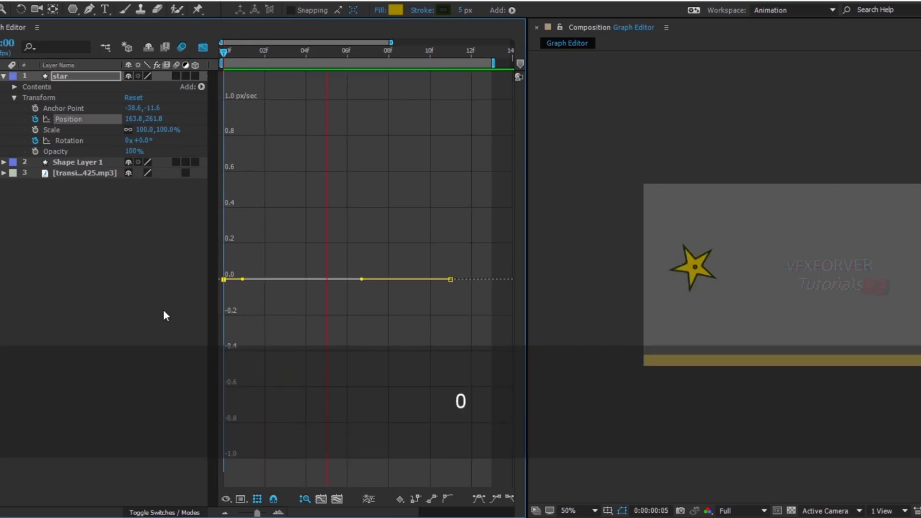
{"action": "left_click_drag", "start_coordinate": [230, 53], "coordinate": [208, 120]}
Step: Inspect the Position keyframe icons in the layer bar view and return to the Graph Editor with the last keyframe selected
{"action": "left_click", "coordinate": [204, 47]}
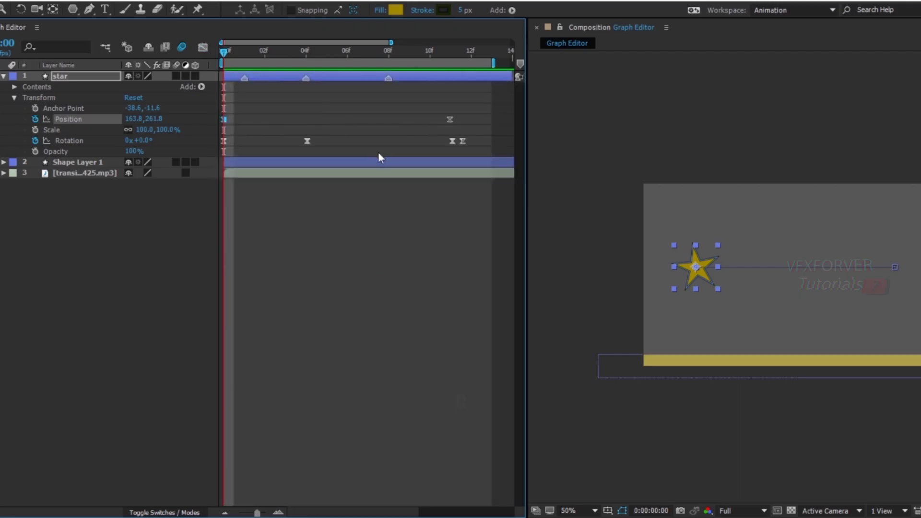
{"action": "left_click_drag", "start_coordinate": [274, 113], "coordinate": [221, 122]}
{"action": "left_click_drag", "start_coordinate": [464, 114], "coordinate": [437, 118]}
{"action": "left_click", "coordinate": [204, 47]}
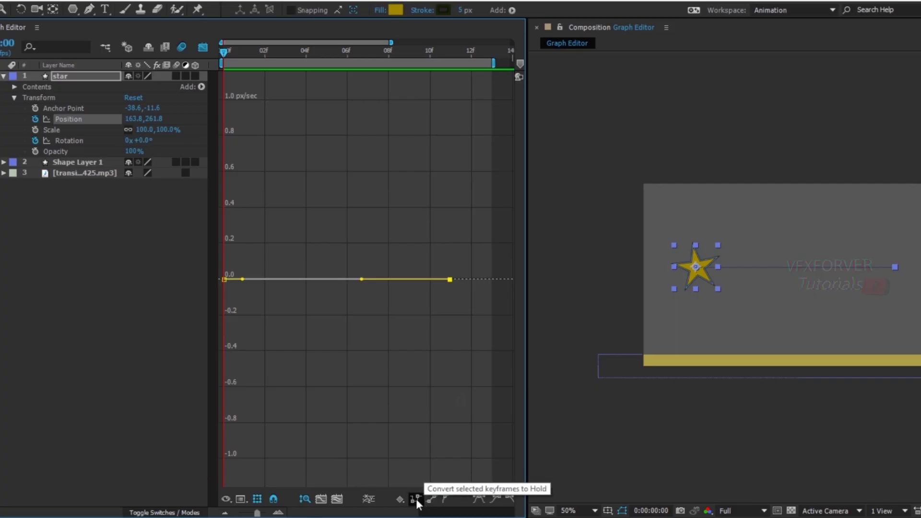
Step: Nudge the last Position keyframe slightly past frame 11 and apply Easy Ease to both Position keyframes
{"action": "left_click_drag", "start_coordinate": [450, 279], "coordinate": [452, 280]}
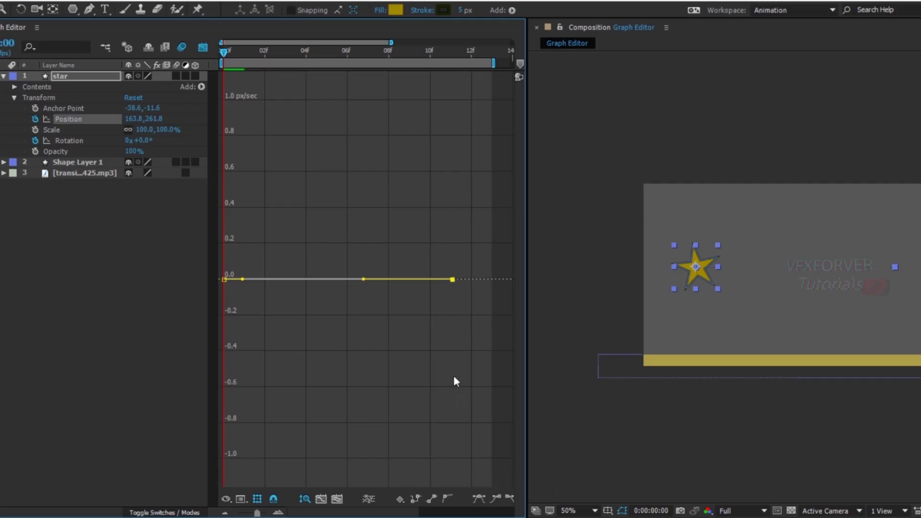
{"action": "left_click_drag", "start_coordinate": [472, 225], "coordinate": [120, 340]}
{"action": "left_click", "coordinate": [474, 498]}
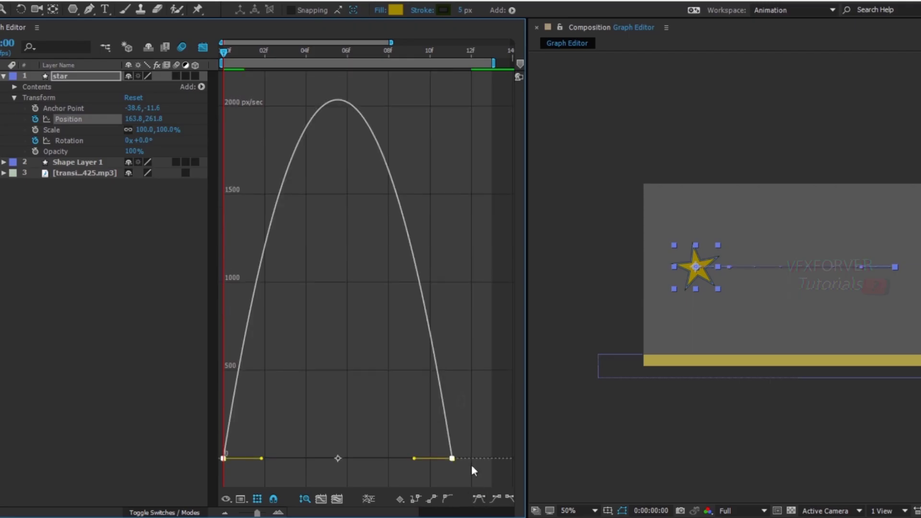
Step: Convert both Position keyframes to Auto Bezier and widen the Graph Editor to reveal all its options
{"action": "left_click_drag", "start_coordinate": [476, 484], "coordinate": [211, 408]}
{"action": "left_click", "coordinate": [447, 499]}
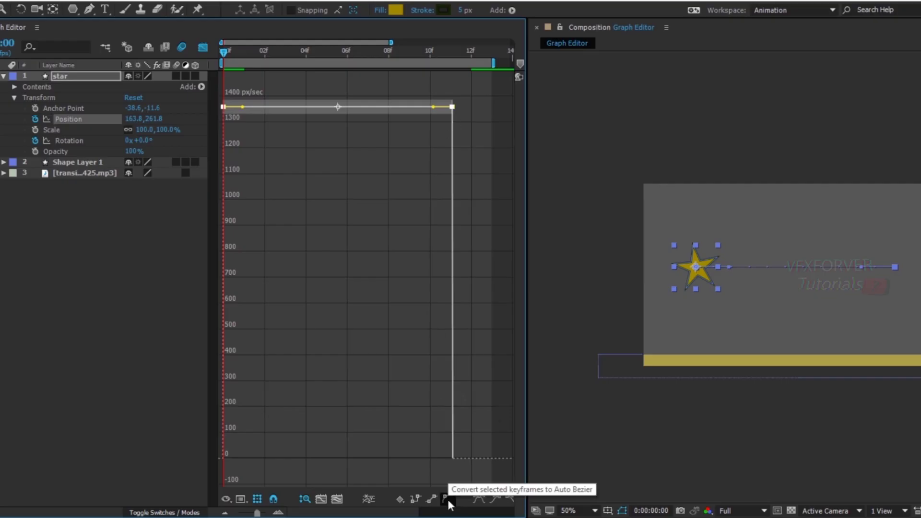
{"action": "left_click_drag", "start_coordinate": [527, 368], "coordinate": [604, 382]}
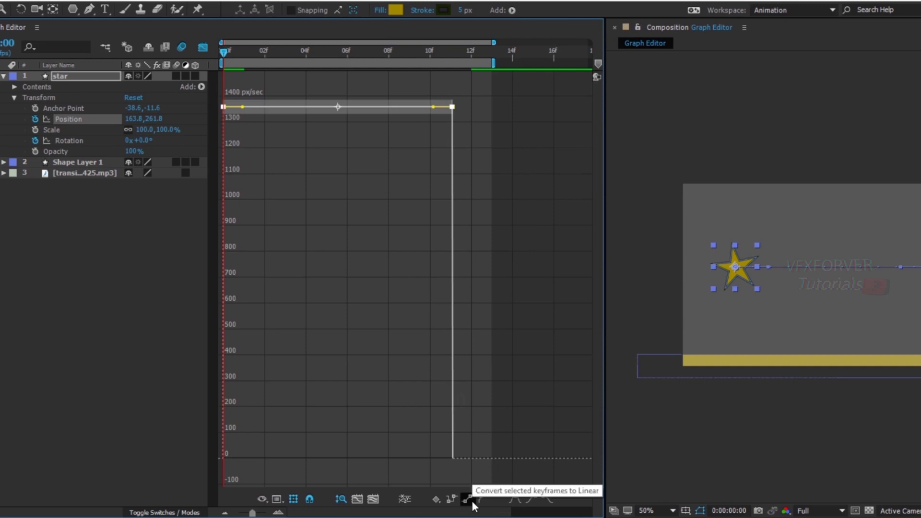
Step: Drop the last Position keyframe's speed to about 1250 px/sec, convert it to Auto Bezier, and lower it to about 1000 px/sec with longer influence
{"action": "left_click_drag", "start_coordinate": [407, 83], "coordinate": [474, 158]}
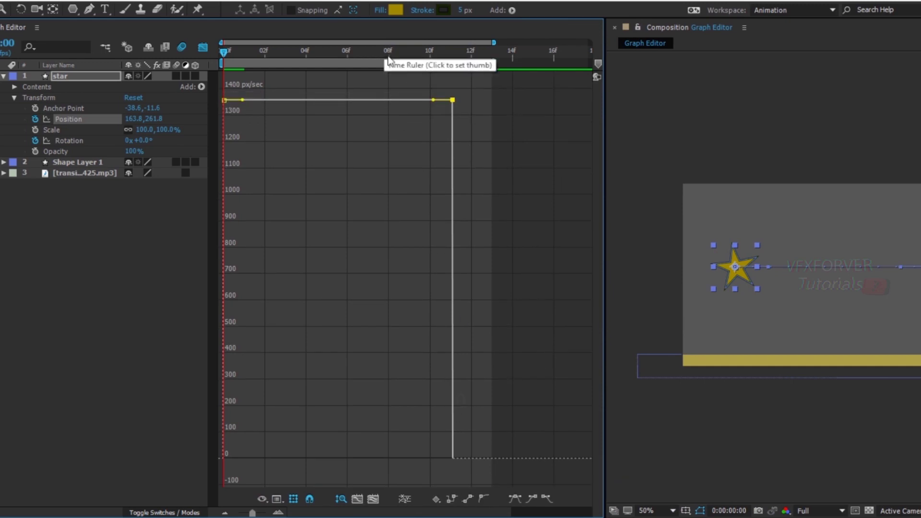
{"action": "left_click_drag", "start_coordinate": [452, 101], "coordinate": [447, 124]}
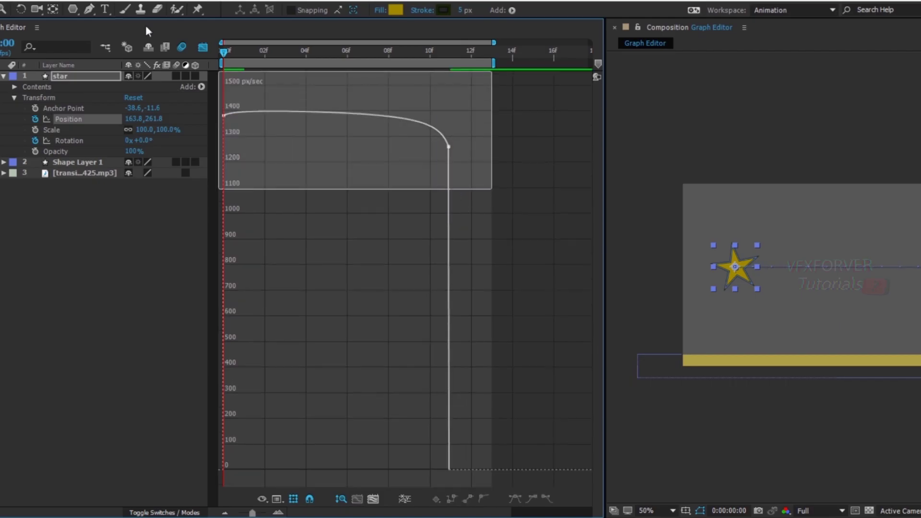
{"action": "left_click", "coordinate": [484, 499]}
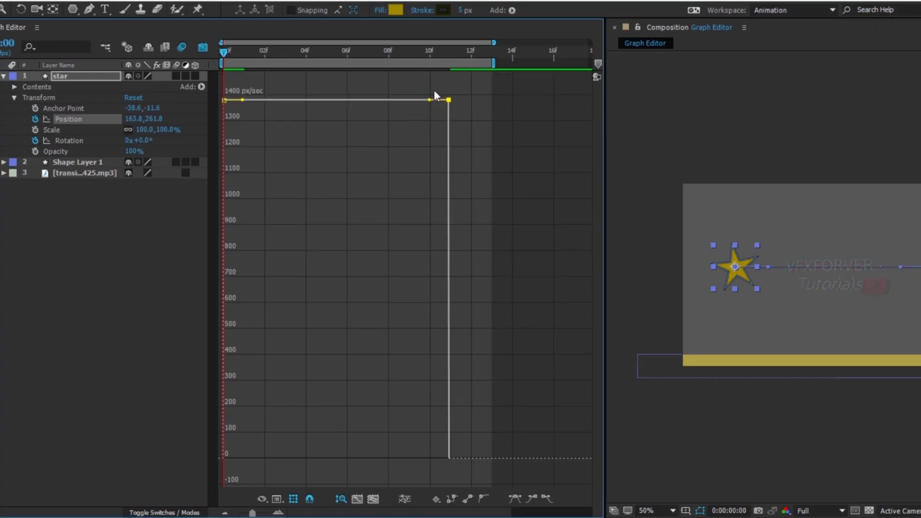
{"action": "left_click_drag", "start_coordinate": [429, 101], "coordinate": [418, 192]}
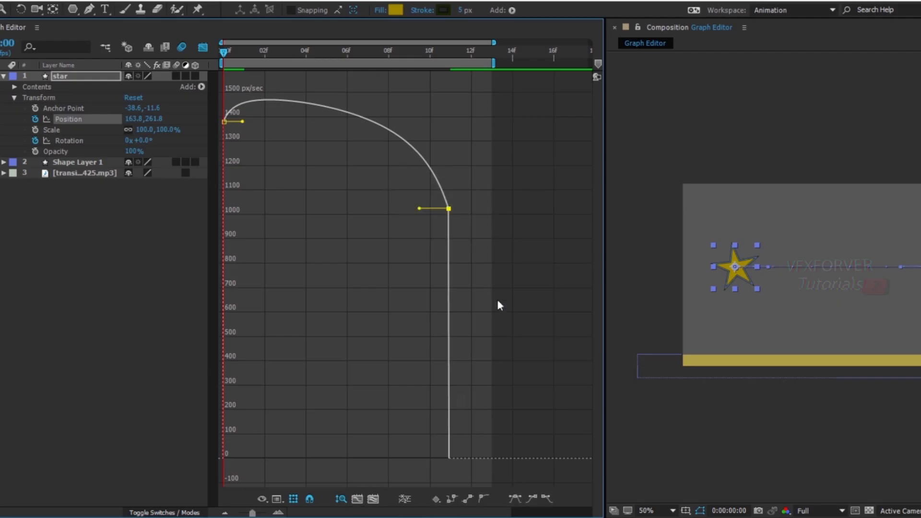
Step: Convert both Position keyframes to Linear, and replace that interpolation with Easy Ease
{"action": "left_click_drag", "start_coordinate": [499, 305], "coordinate": [218, 115]}
{"action": "left_click", "coordinate": [468, 499]}
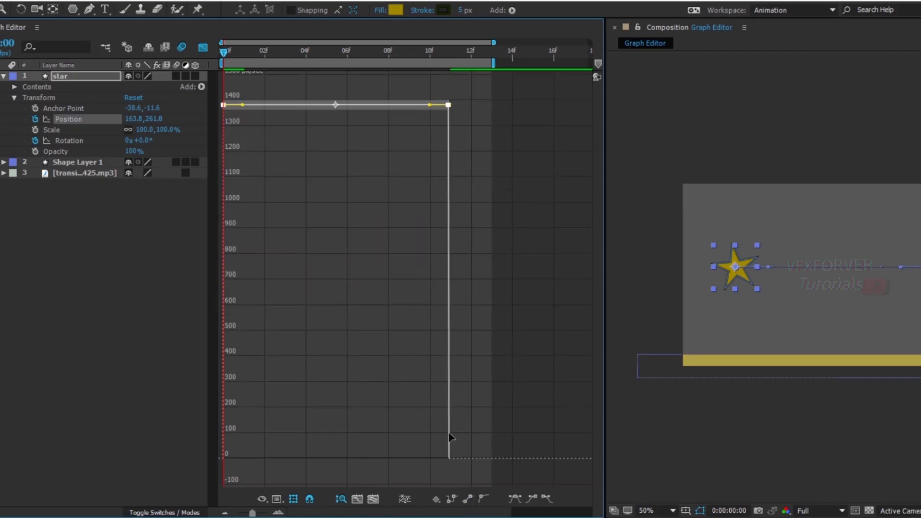
{"action": "left_click_drag", "start_coordinate": [519, 201], "coordinate": [147, 75]}
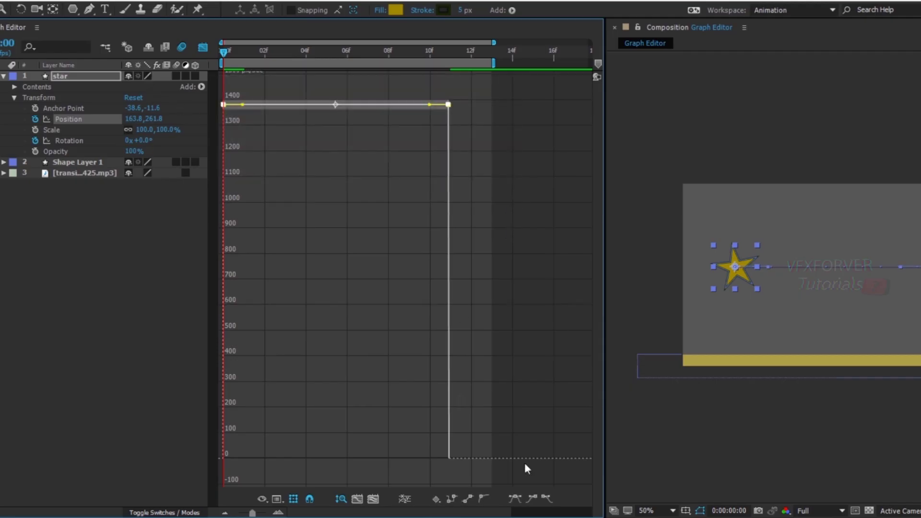
{"action": "left_click", "coordinate": [515, 499]}
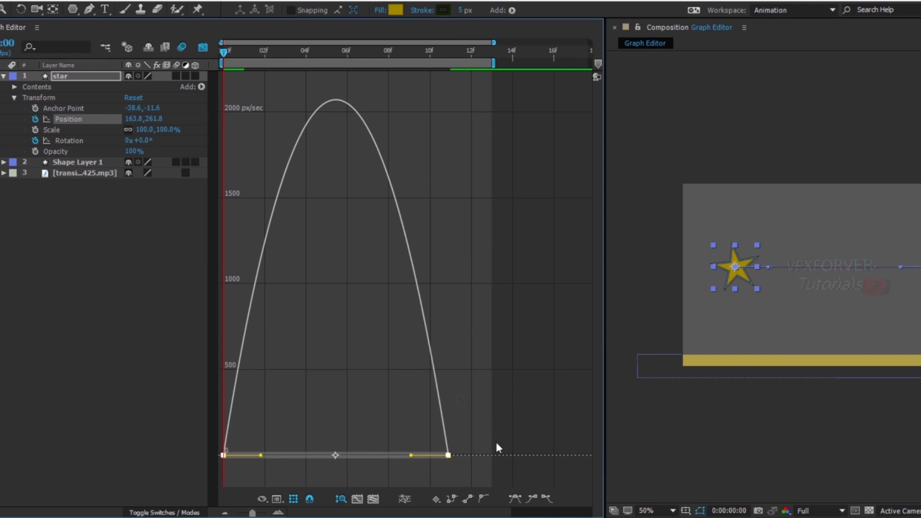
Step: Convert both Position keyframes of the star to Auto Bezier and apply Easy Ease In to them
{"action": "left_click", "coordinate": [77, 507]}
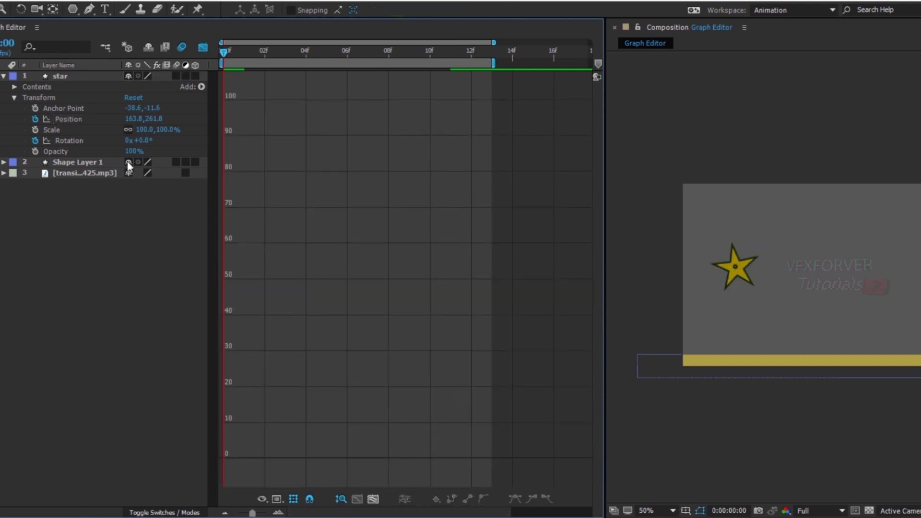
{"action": "left_click", "coordinate": [88, 122]}
{"action": "left_click_drag", "start_coordinate": [496, 352], "coordinate": [223, 482]}
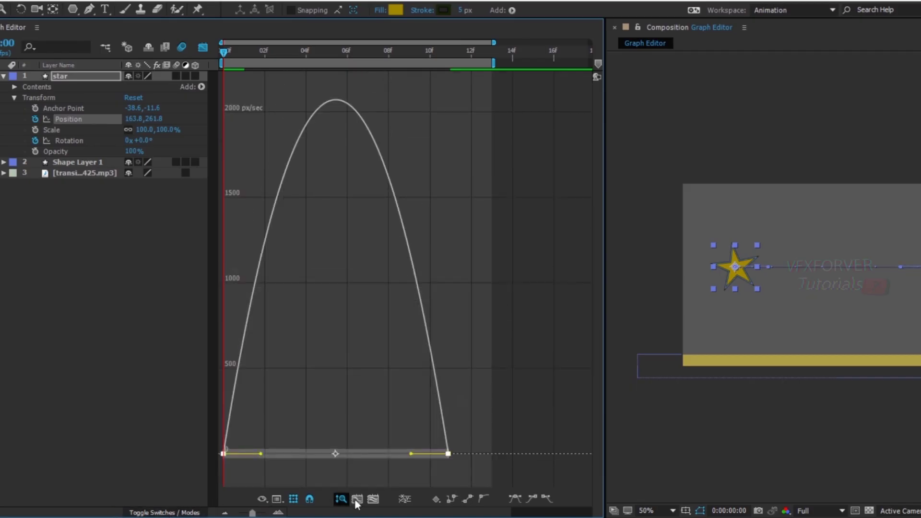
{"action": "left_click", "coordinate": [484, 502]}
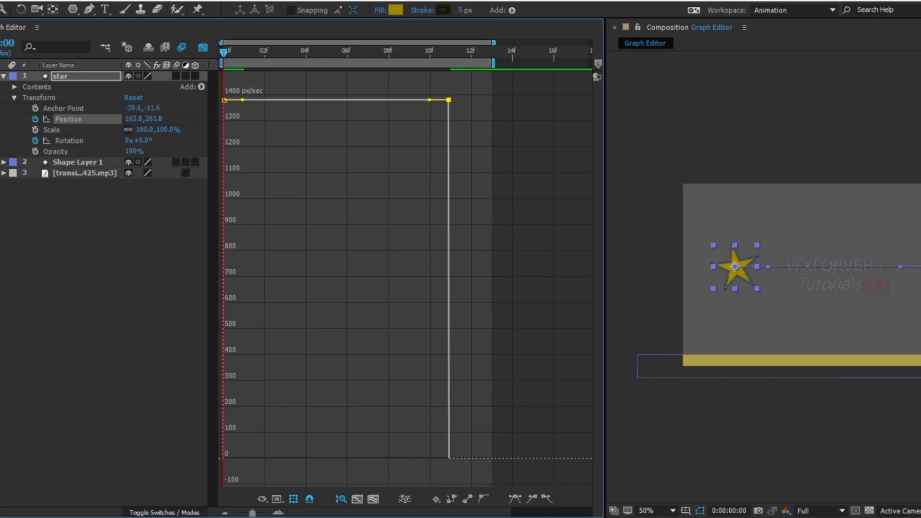
{"action": "left_click", "coordinate": [531, 498]}
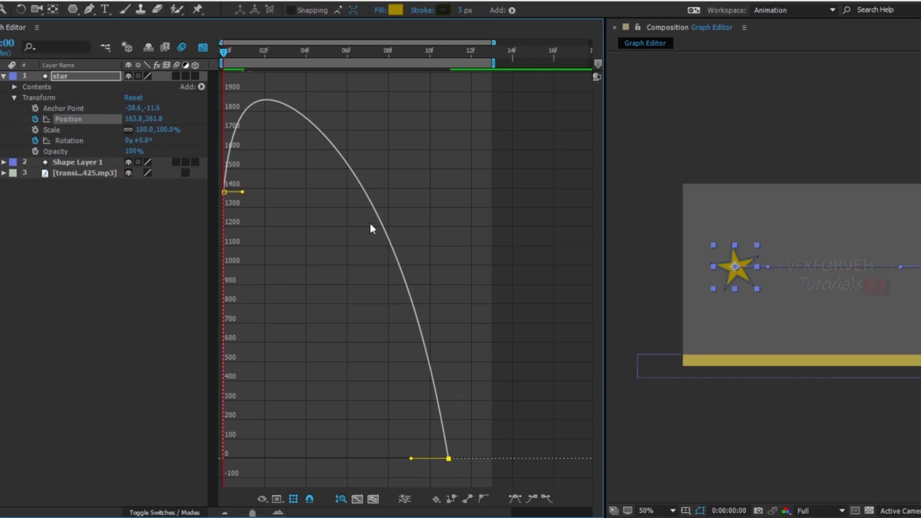
Step: Lengthen the last Position keyframe's incoming influence to about frame 06 at zero speed and scrub through the star's motion
{"action": "left_click_drag", "start_coordinate": [411, 460], "coordinate": [381, 456]}
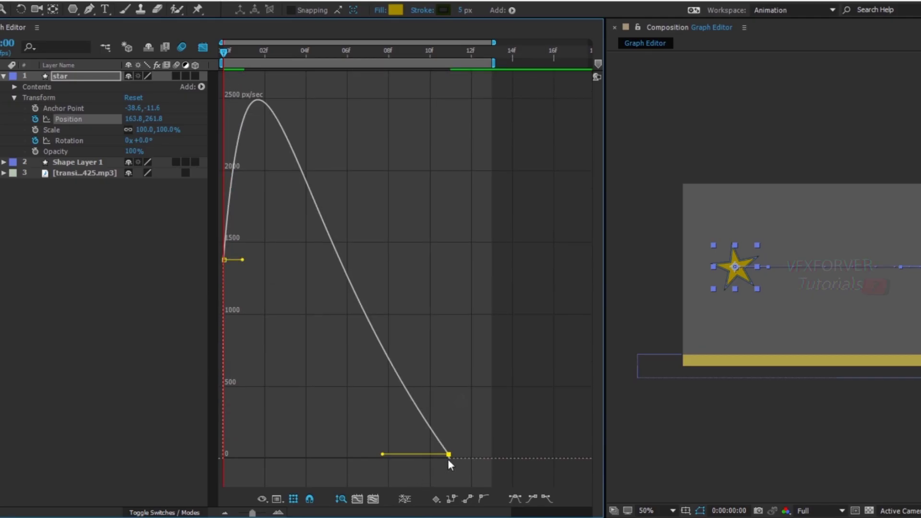
{"action": "left_click_drag", "start_coordinate": [449, 456], "coordinate": [448, 462]}
{"action": "left_click", "coordinate": [224, 262]}
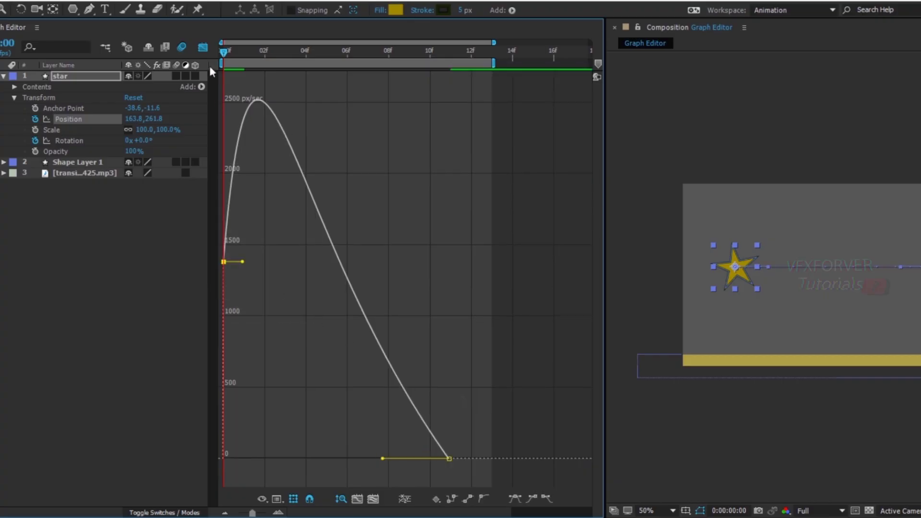
{"action": "left_click_drag", "start_coordinate": [227, 54], "coordinate": [436, 126]}
{"action": "left_click_drag", "start_coordinate": [384, 460], "coordinate": [354, 464]}
{"action": "left_click_drag", "start_coordinate": [401, 58], "coordinate": [448, 148]}
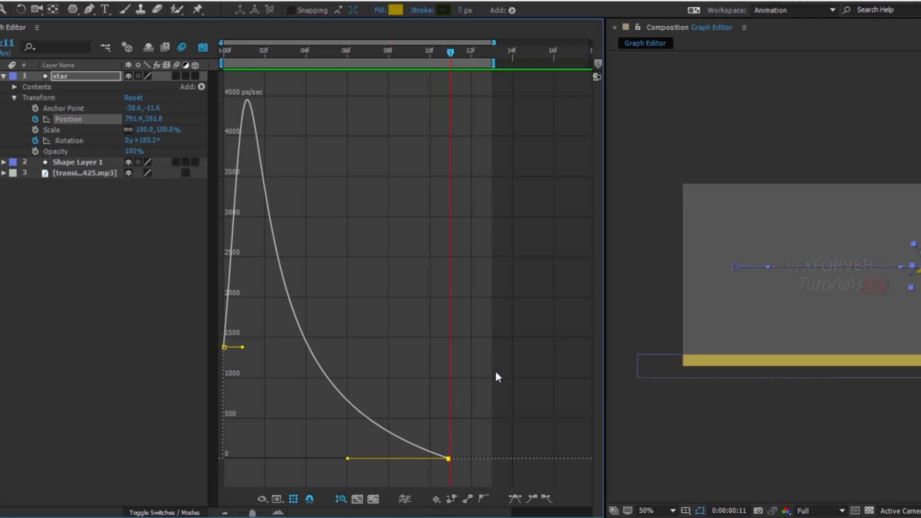
Step: Undo the influence changes, Easy Ease In and Auto Bezier conversion on the Position keyframes
{"action": "key", "text": "ctrl+z"}
{"action": "key", "text": "ctrl+z"}
{"action": "key", "text": "ctrl+z"}
{"action": "key", "text": "ctrl+z"}
Step: Extend the first Position keyframe's outgoing influence to about frame 04 and the last one's incoming influence to about frame 07, and preview the motion
{"action": "left_click_drag", "start_coordinate": [531, 335], "coordinate": [220, 488]}
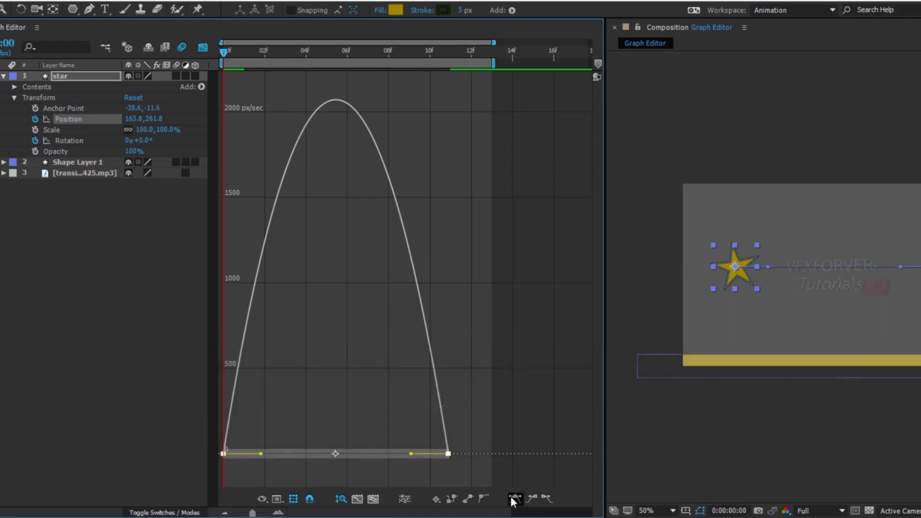
{"action": "left_click", "coordinate": [250, 439]}
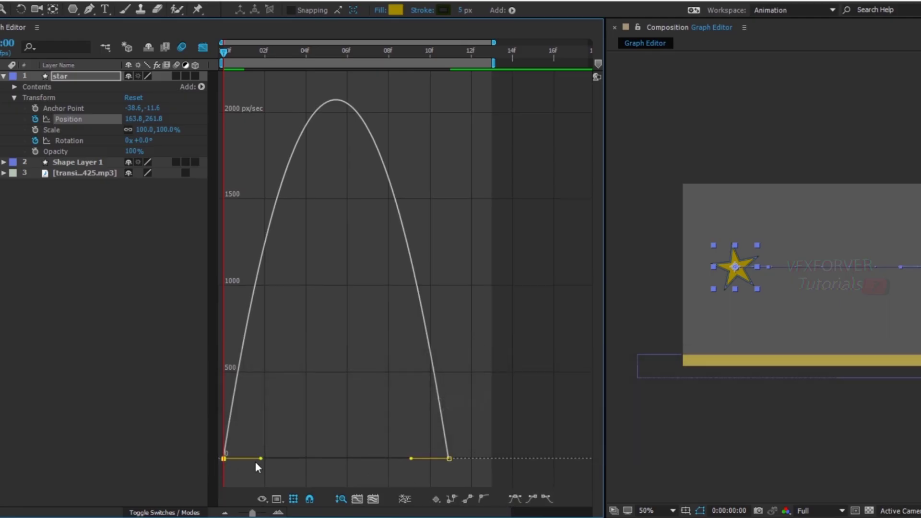
{"action": "left_click_drag", "start_coordinate": [261, 460], "coordinate": [288, 461]}
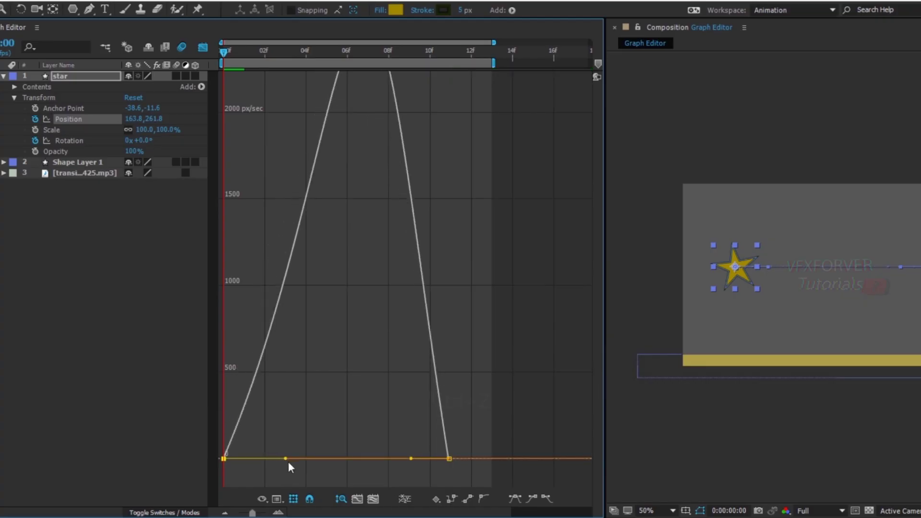
{"action": "left_click_drag", "start_coordinate": [411, 459], "coordinate": [384, 465]}
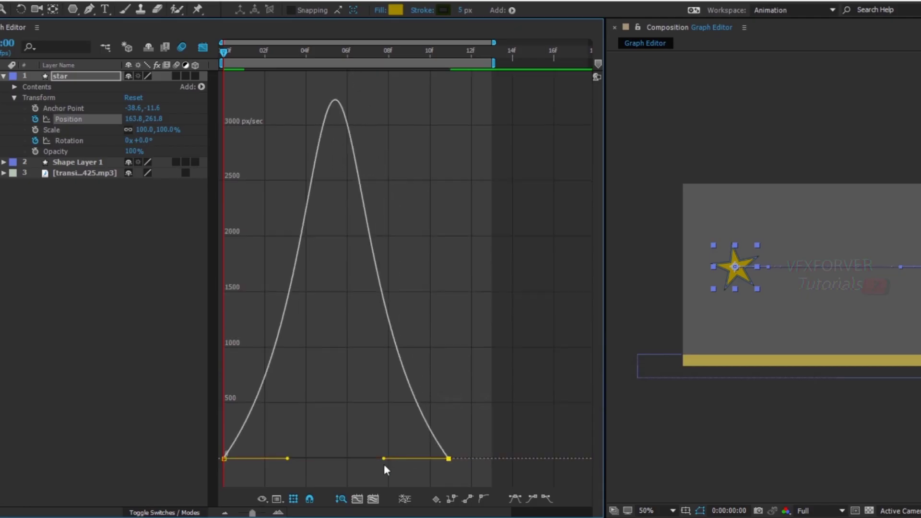
{"action": "left_click_drag", "start_coordinate": [287, 459], "coordinate": [307, 459]}
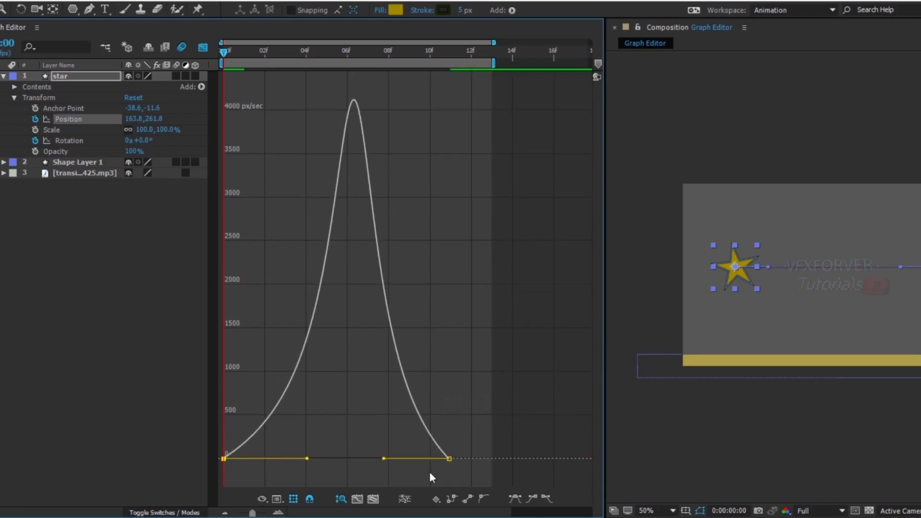
{"action": "left_click_drag", "start_coordinate": [383, 459], "coordinate": [376, 460]}
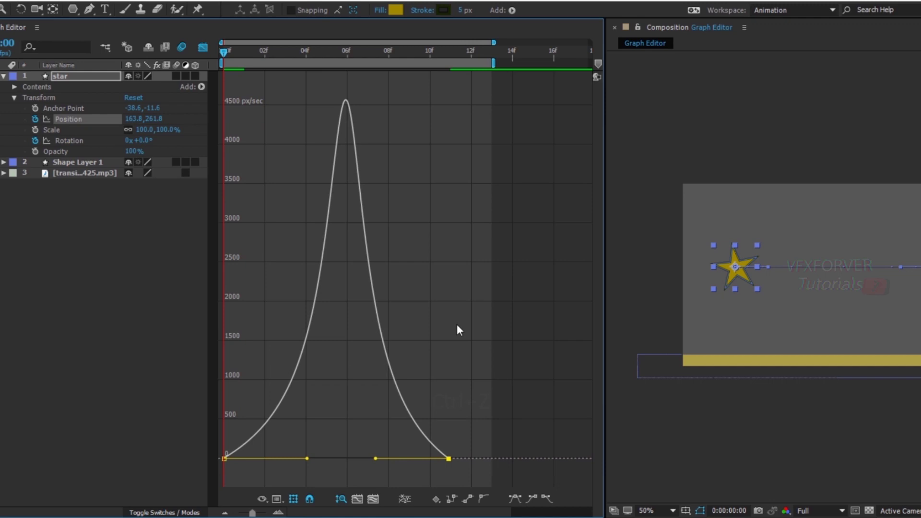
{"action": "key", "text": "KP_0"}
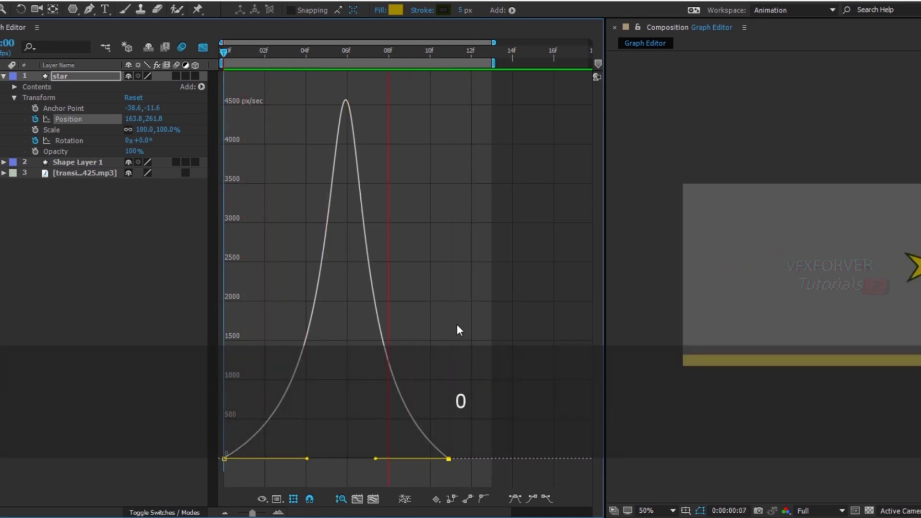
{"action": "left_click_drag", "start_coordinate": [328, 52], "coordinate": [241, 184]}
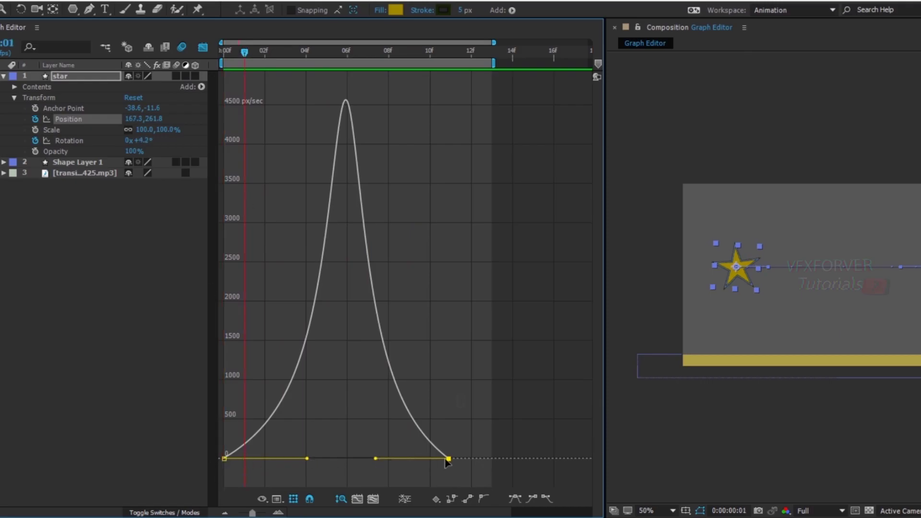
Step: Set the incoming and outgoing velocity influence of both Position keyframes to 75%
{"action": "left_click_drag", "start_coordinate": [492, 455], "coordinate": [219, 494]}
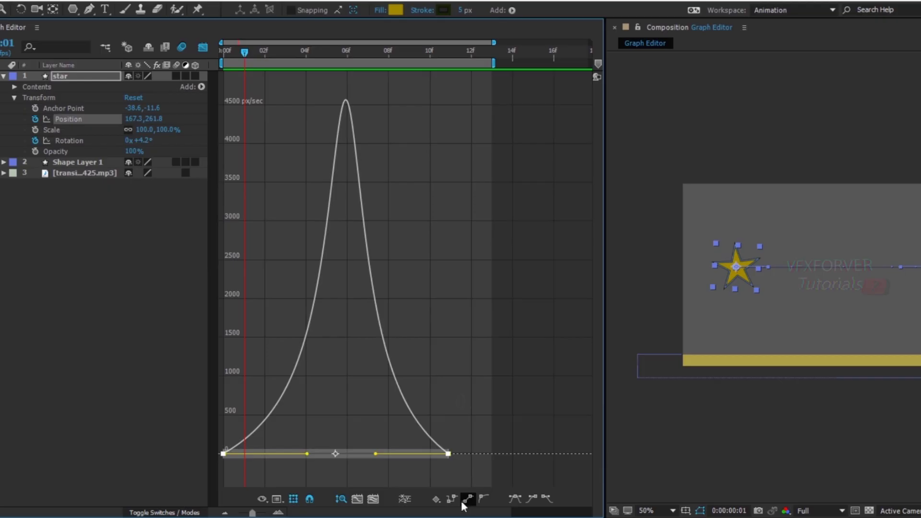
{"action": "left_click", "coordinate": [436, 500]}
{"action": "left_click", "coordinate": [520, 483]}
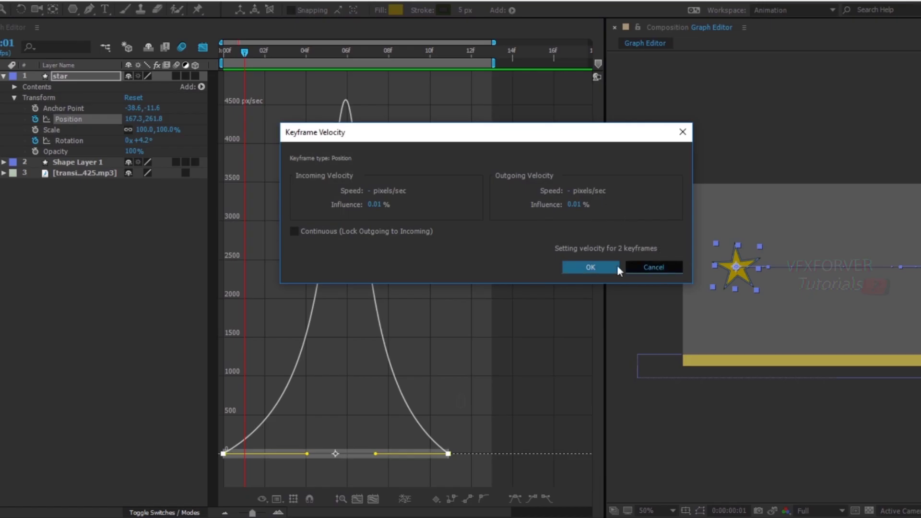
{"action": "left_click", "coordinate": [378, 205]}
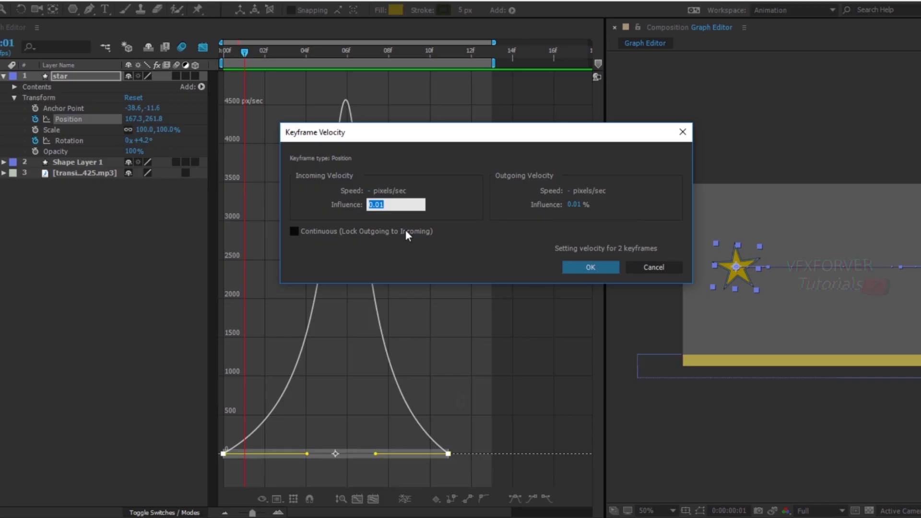
{"action": "type", "text": "75"}
{"action": "left_click", "coordinate": [574, 204]}
{"action": "type", "text": "75"}
{"action": "left_click", "coordinate": [502, 220]}
{"action": "left_click", "coordinate": [607, 267]}
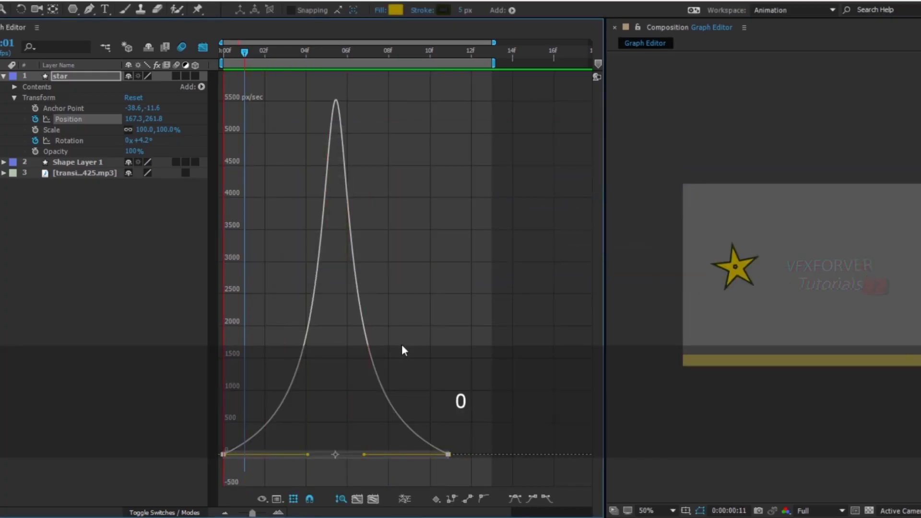
Step: Scrub the star's animation back to the first frame and bring up the Graph Editor's display options
{"action": "left_click", "coordinate": [324, 50]}
{"action": "left_click_drag", "start_coordinate": [323, 49], "coordinate": [220, 122]}
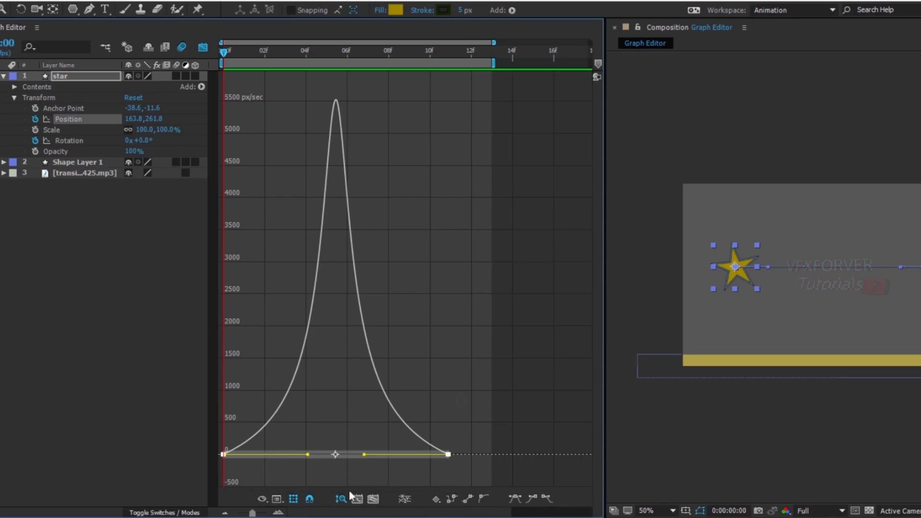
{"action": "right_click", "coordinate": [384, 180]}
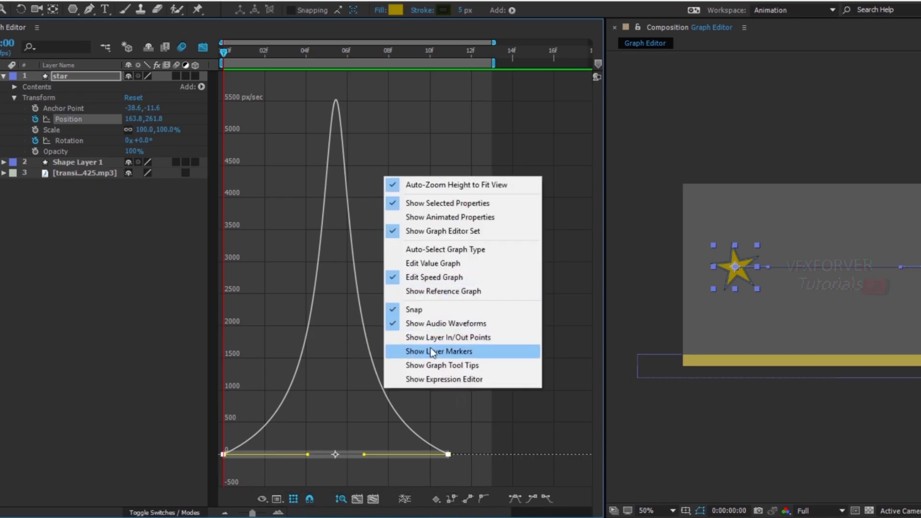
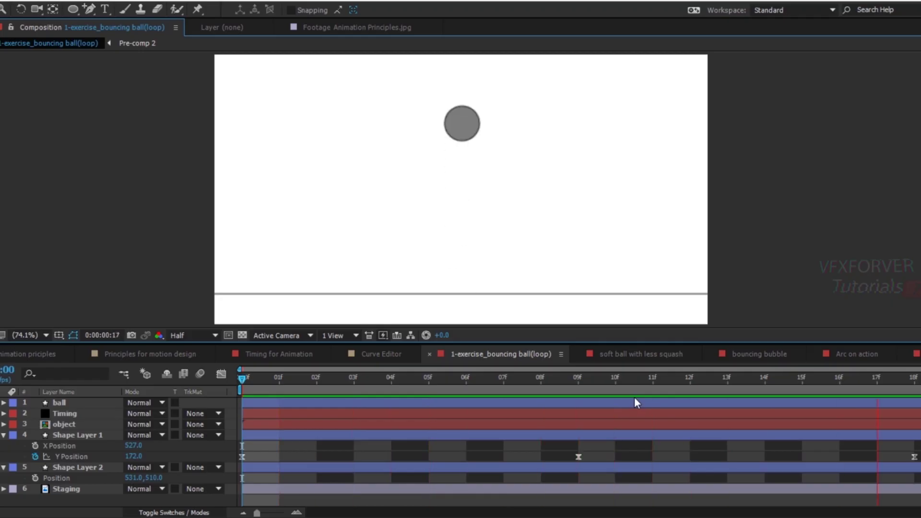
Step: Stop the bouncing ball preview and hide the guides and title/action-safe overlay in the composition
{"action": "key", "text": "space"}
{"action": "left_click", "coordinate": [314, 382]}
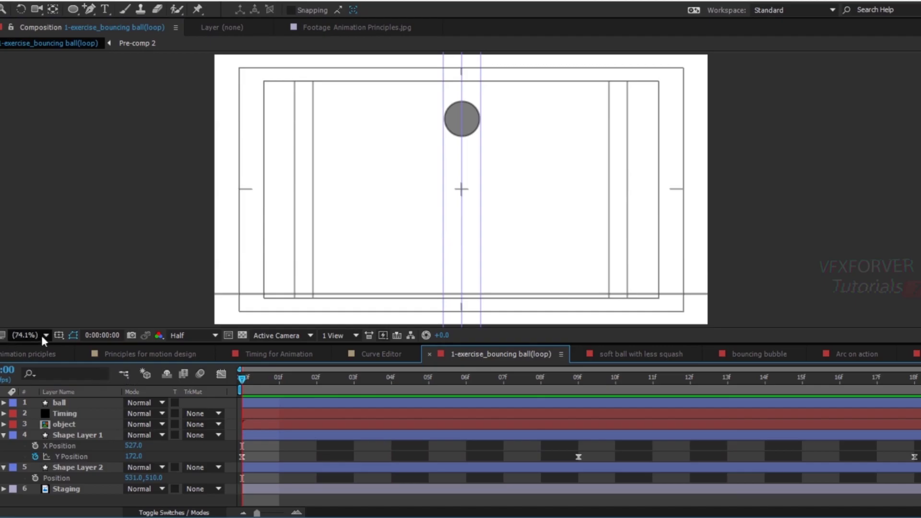
{"action": "left_click", "coordinate": [59, 335]}
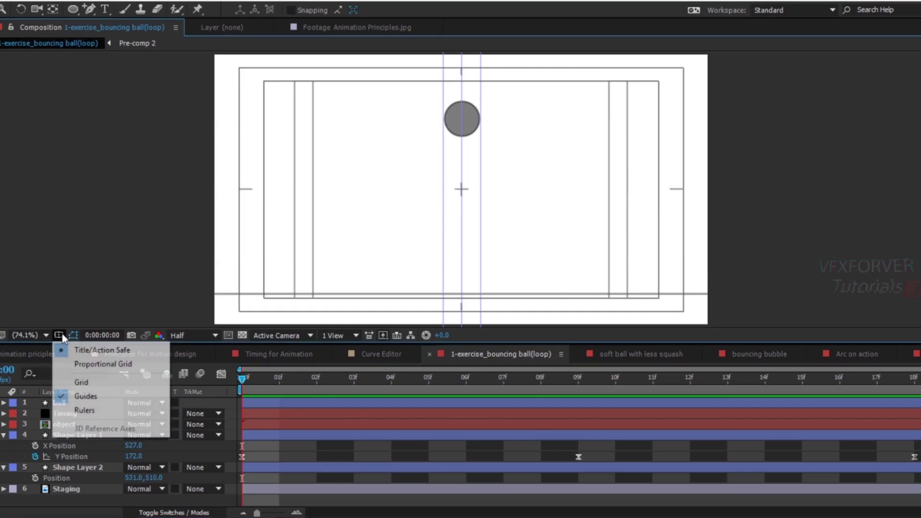
{"action": "left_click", "coordinate": [90, 397]}
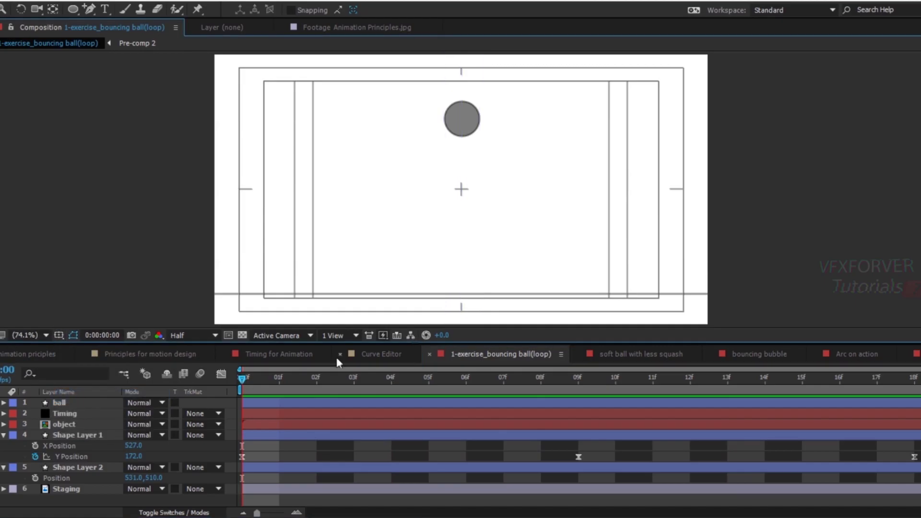
{"action": "key", "text": "apostrophe"}
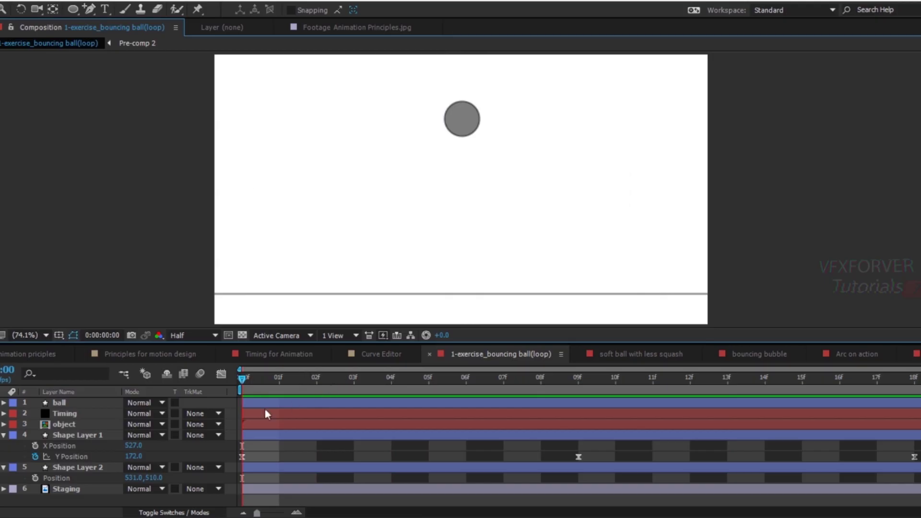
Step: Play the bouncing ball loop and scrub through it, ending at frame 0
{"action": "left_click_drag", "start_coordinate": [266, 381], "coordinate": [235, 388]}
{"action": "key", "text": "space"}
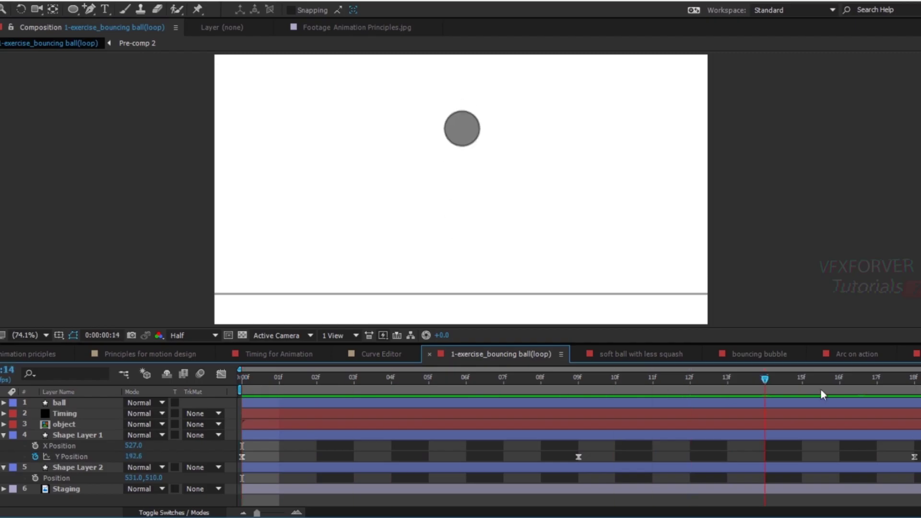
{"action": "left_click_drag", "start_coordinate": [916, 386], "coordinate": [164, 384]}
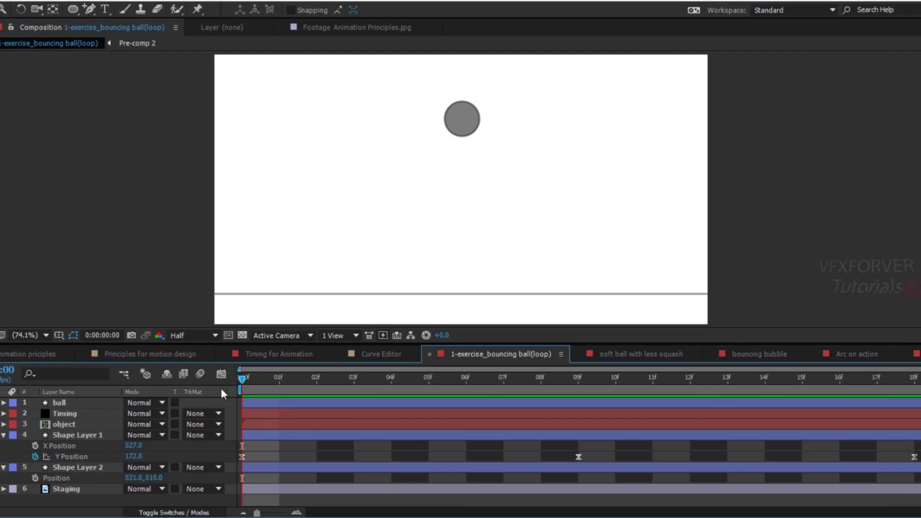
Step: Review the bouncing ball composition's settings and scrub the loop from frame 0 to frame 18 and back
{"action": "right_click", "coordinate": [235, 406]}
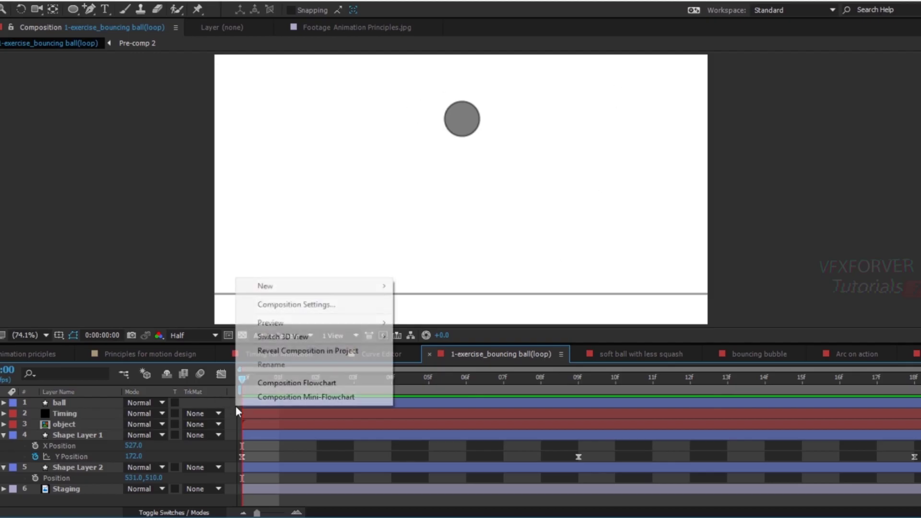
{"action": "left_click", "coordinate": [287, 304]}
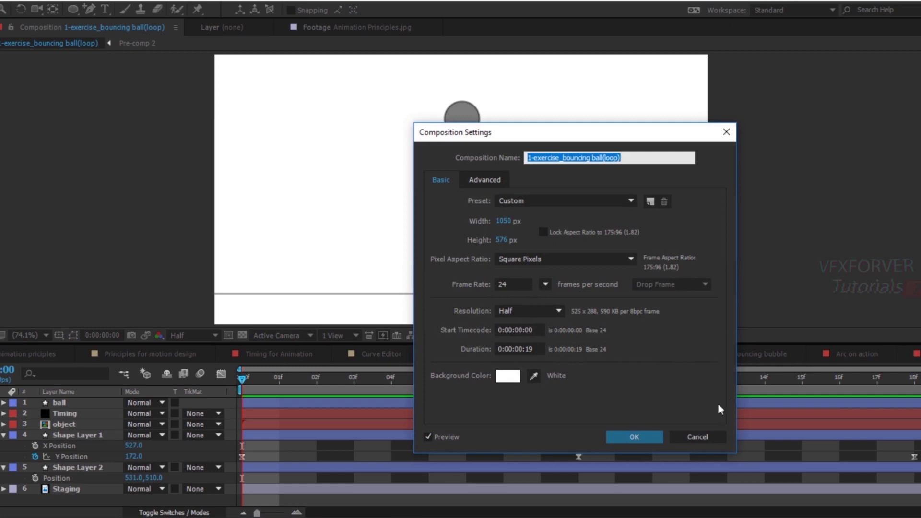
{"action": "left_click", "coordinate": [707, 439]}
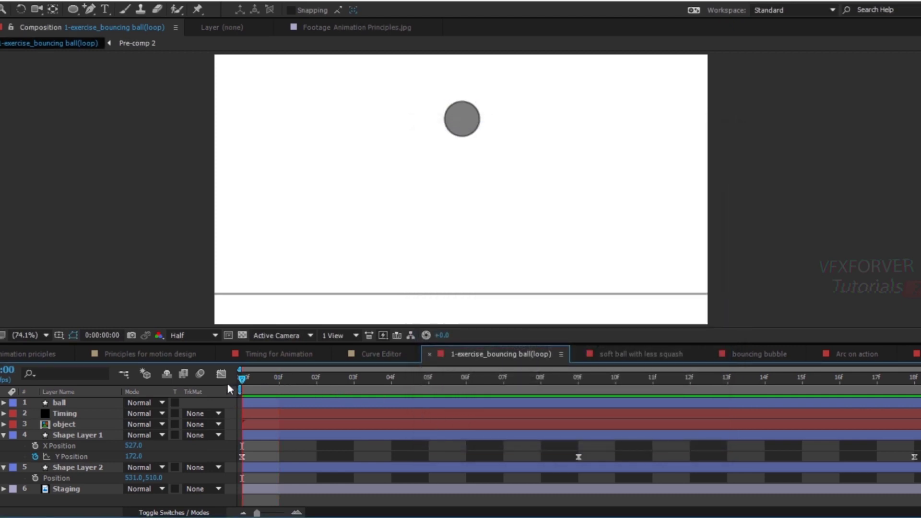
{"action": "left_click_drag", "start_coordinate": [243, 379], "coordinate": [909, 432]}
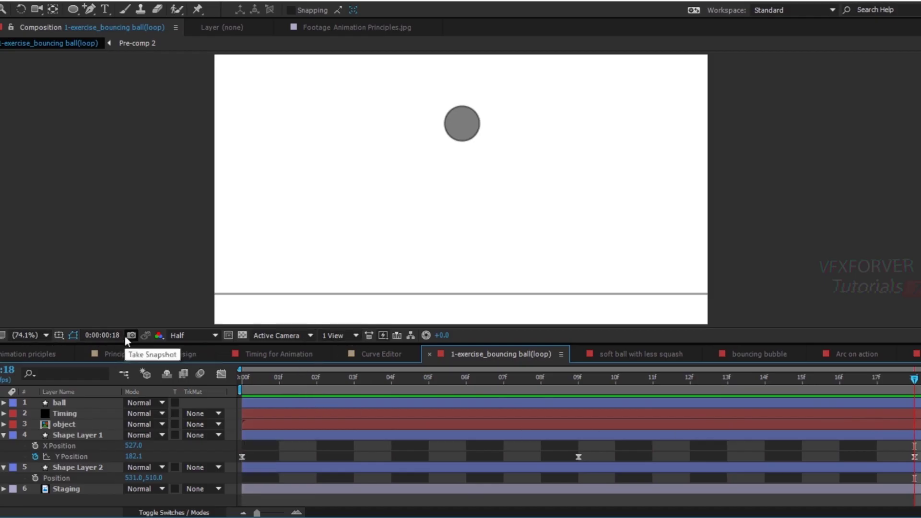
{"action": "left_click_drag", "start_coordinate": [257, 385], "coordinate": [4, 438]}
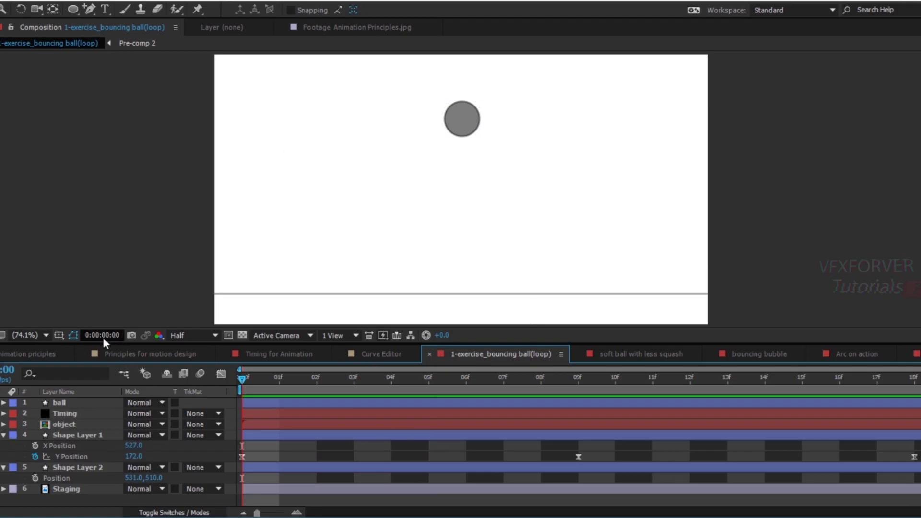
Step: Show the Timing layer's frame counter and play the bouncing ball loop
{"action": "left_click", "coordinate": [1, 414]}
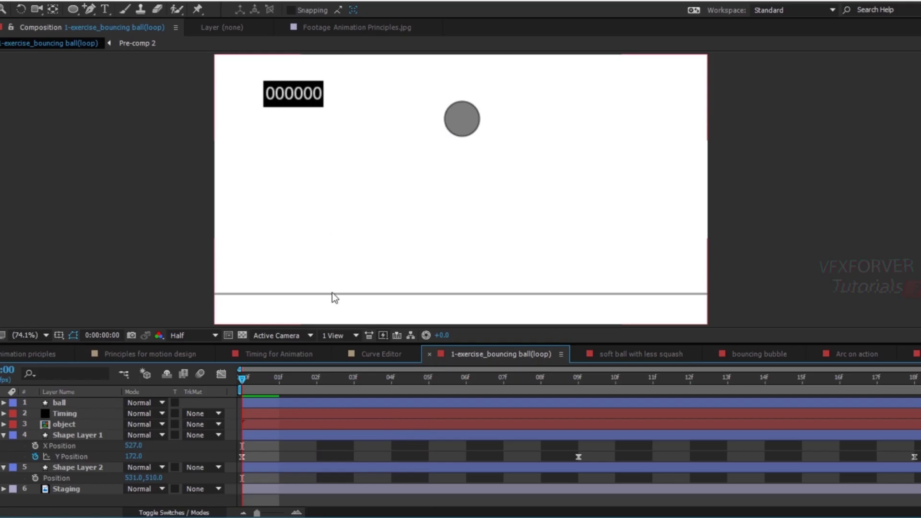
{"action": "key", "text": "space"}
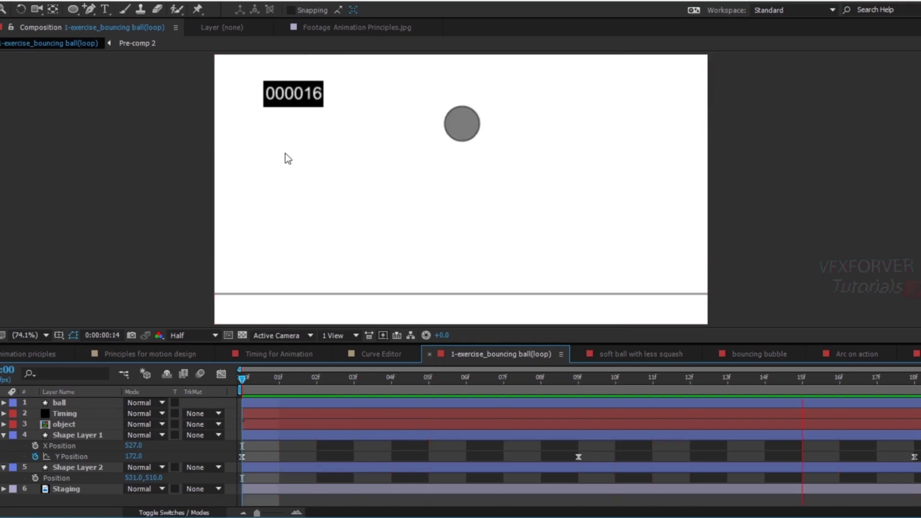
Step: Scrub through the bouncing ball loop at frames 0, 9 and 18, returning to frame 0
{"action": "left_click_drag", "start_coordinate": [272, 381], "coordinate": [581, 416]}
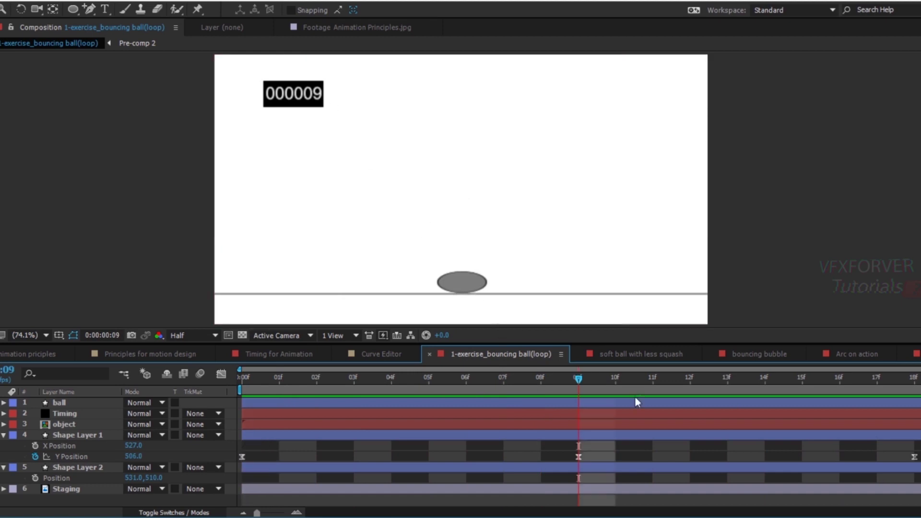
{"action": "left_click_drag", "start_coordinate": [579, 380], "coordinate": [916, 393]}
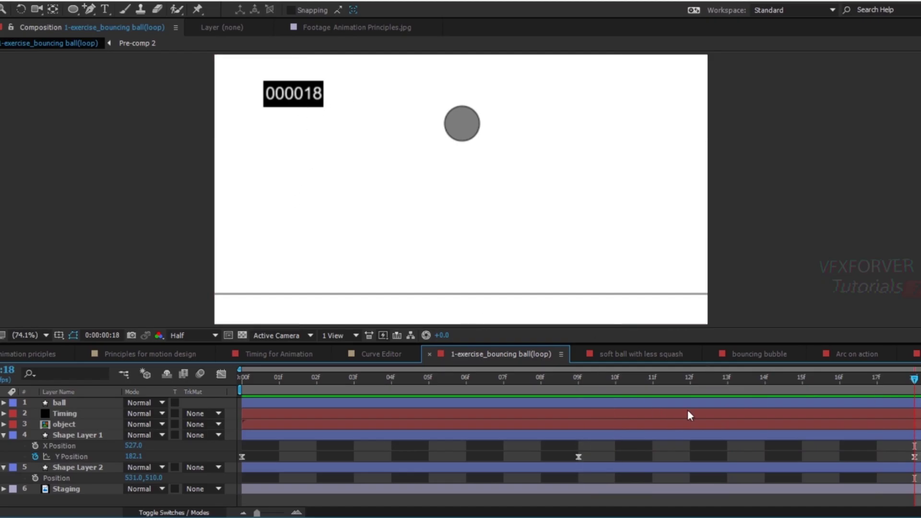
{"action": "left_click_drag", "start_coordinate": [770, 388], "coordinate": [574, 435]}
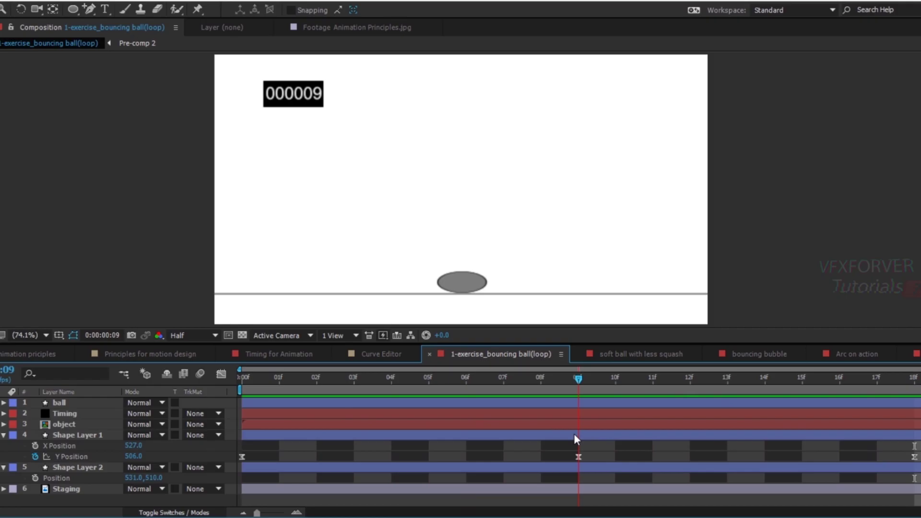
{"action": "left_click_drag", "start_coordinate": [574, 434], "coordinate": [241, 453]}
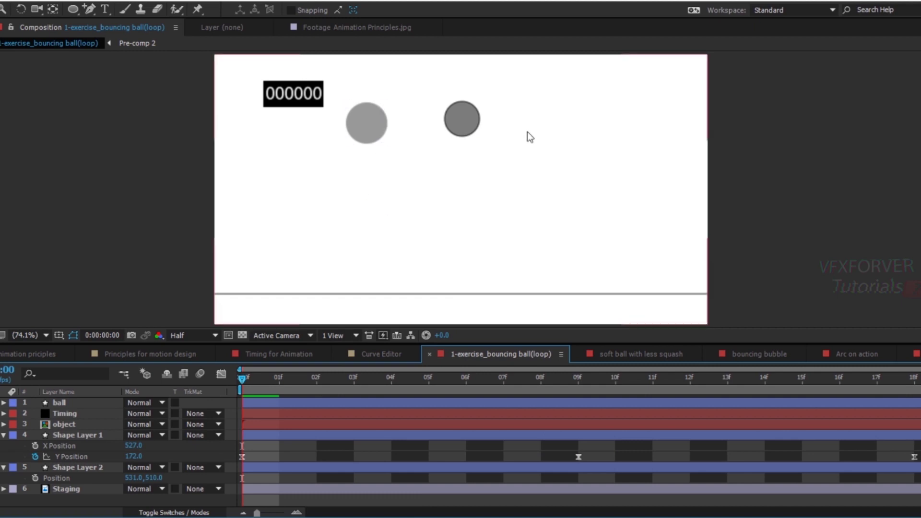
Step: Place the light gray ball beside the reference ball and scale it to about 90.8%
{"action": "left_click_drag", "start_coordinate": [368, 136], "coordinate": [396, 127]}
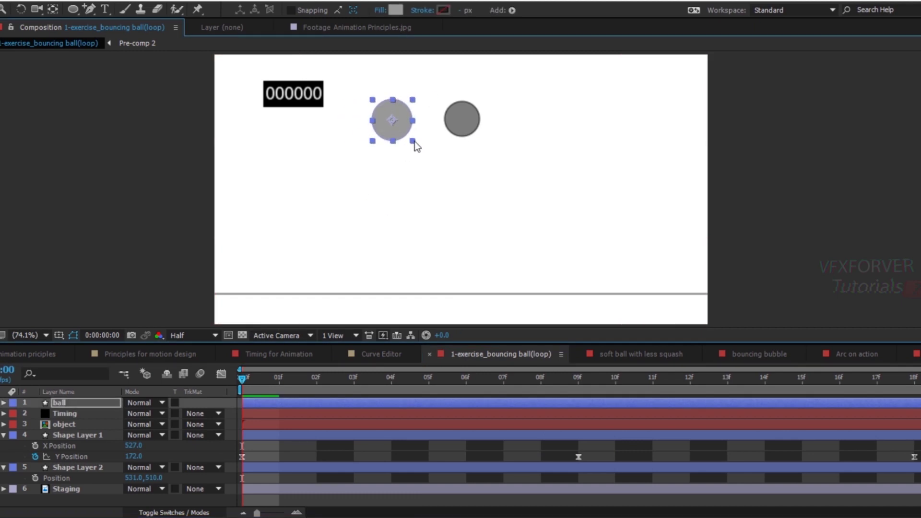
{"action": "left_click_drag", "start_coordinate": [412, 142], "coordinate": [411, 140]}
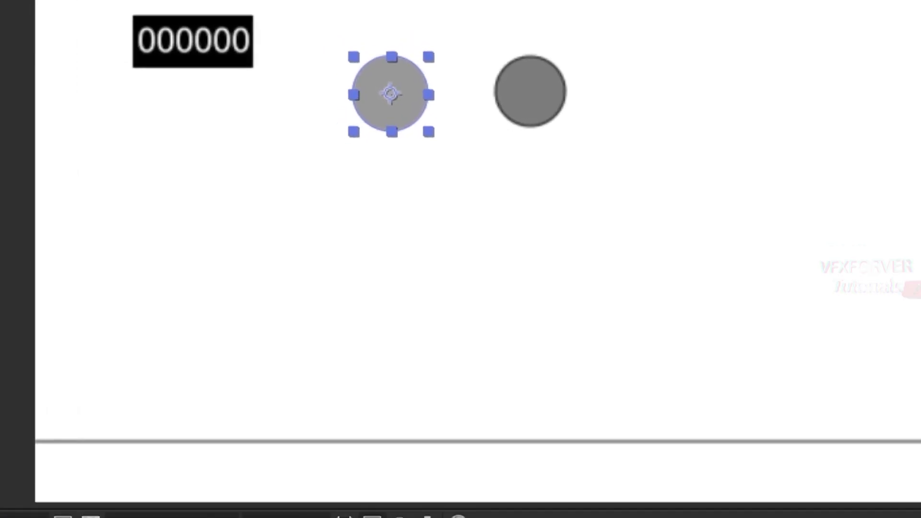
{"action": "mouse_move", "coordinate": [363, 133]}
{"action": "left_mouse_down"}
{"action": "mouse_move", "coordinate": [436, 135]}
{"action": "mouse_move", "coordinate": [354, 139]}
{"action": "mouse_move", "coordinate": [387, 517]}
{"action": "left_mouse_up"}
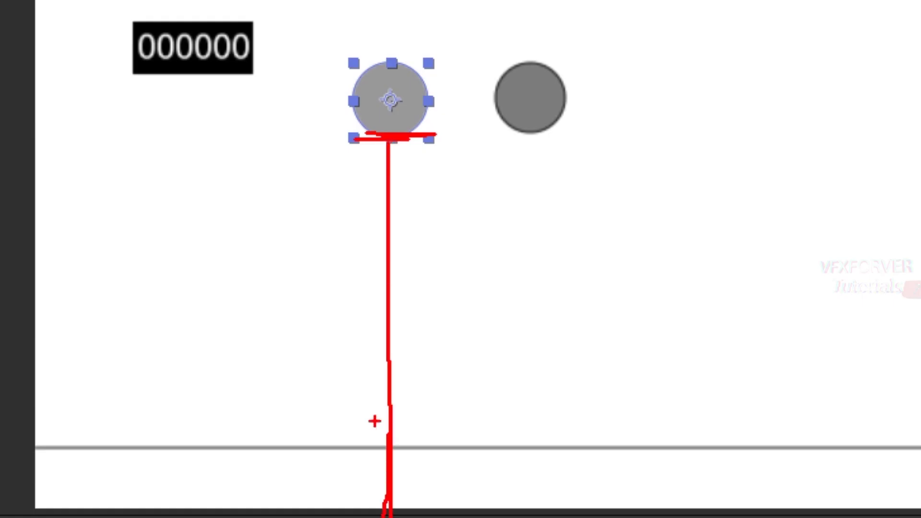
{"action": "key", "text": "ctrl+z"}
{"action": "mouse_move", "coordinate": [393, 144]}
{"action": "left_mouse_down"}
{"action": "mouse_move", "coordinate": [396, 451]}
{"action": "mouse_move", "coordinate": [379, 429]}
{"action": "mouse_move", "coordinate": [411, 435]}
{"action": "left_mouse_up"}
{"action": "mouse_move", "coordinate": [397, 90]}
{"action": "left_mouse_down"}
{"action": "mouse_move", "coordinate": [382, 92]}
{"action": "mouse_move", "coordinate": [406, 108]}
{"action": "left_mouse_up"}
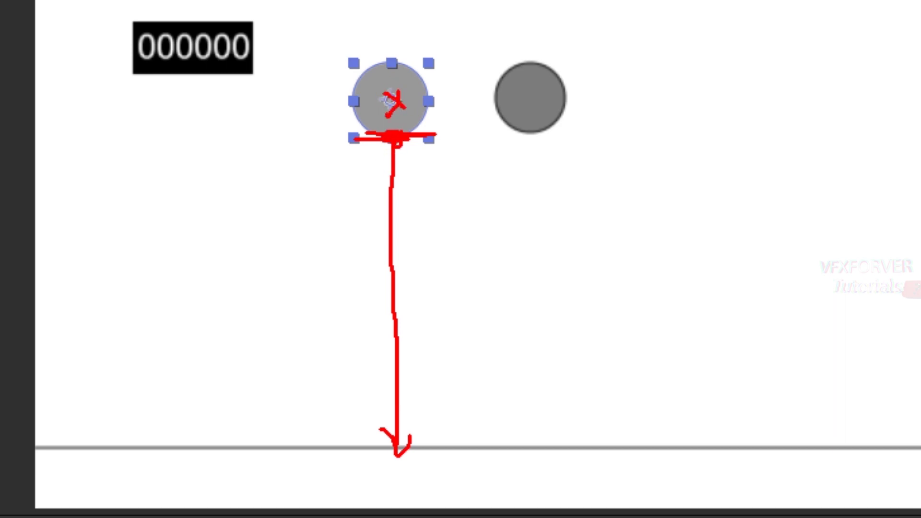
{"action": "mouse_move", "coordinate": [379, 98]}
{"action": "left_mouse_down"}
{"action": "mouse_move", "coordinate": [407, 97]}
{"action": "mouse_move", "coordinate": [398, 134]}
{"action": "left_mouse_up"}
{"action": "mouse_move", "coordinate": [413, 367]}
{"action": "left_mouse_down"}
{"action": "mouse_move", "coordinate": [405, 400]}
{"action": "mouse_move", "coordinate": [441, 405]}
{"action": "mouse_move", "coordinate": [449, 376]}
{"action": "mouse_move", "coordinate": [405, 367]}
{"action": "left_mouse_up"}
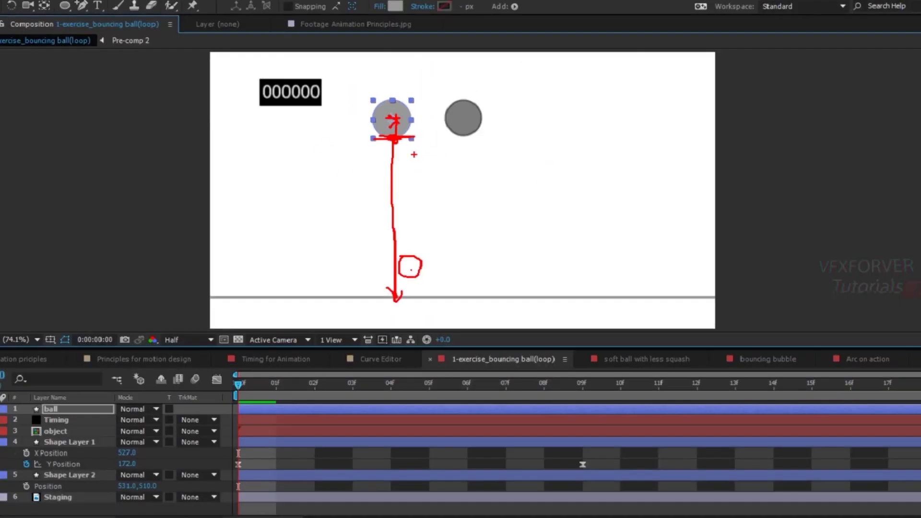
{"action": "key", "text": "Escape"}
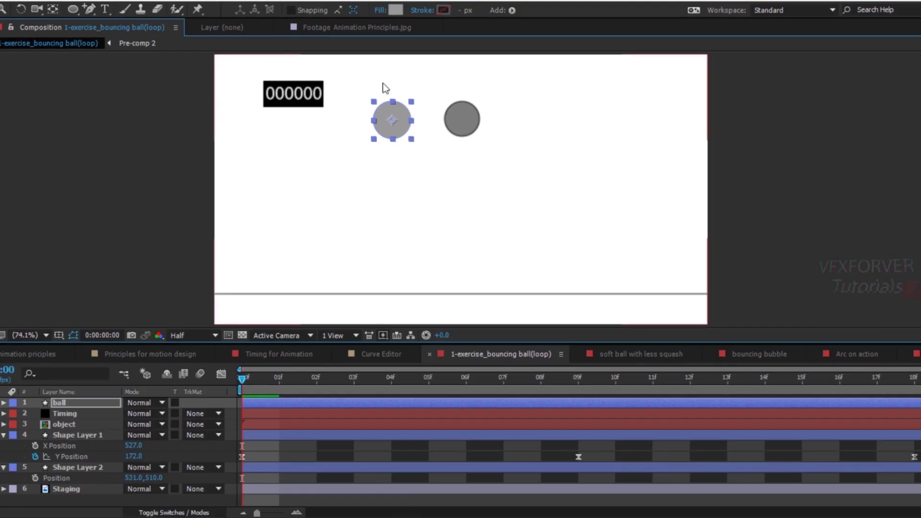
Step: Try the ball layer's anchor point at its bottom edge with a test scaling, and undo both changes
{"action": "key", "text": "y"}
{"action": "left_click_drag", "start_coordinate": [391, 120], "coordinate": [393, 139]}
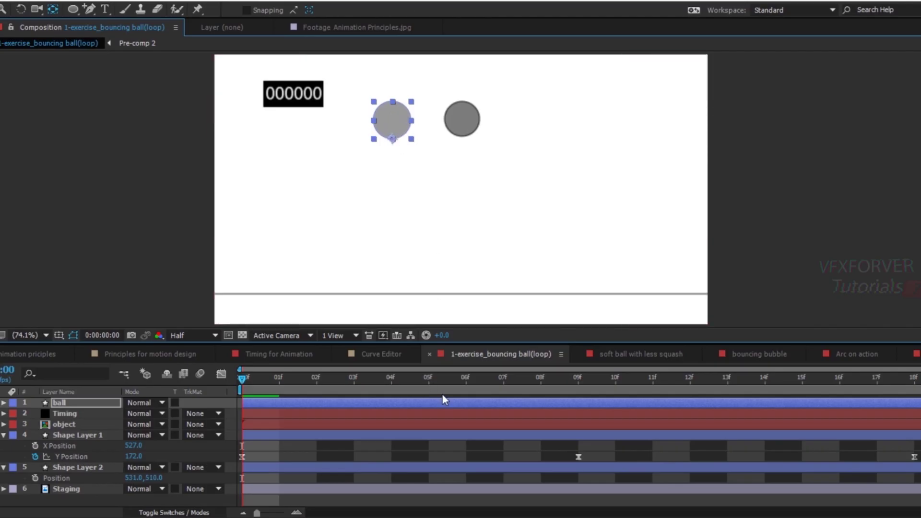
{"action": "key", "text": "s"}
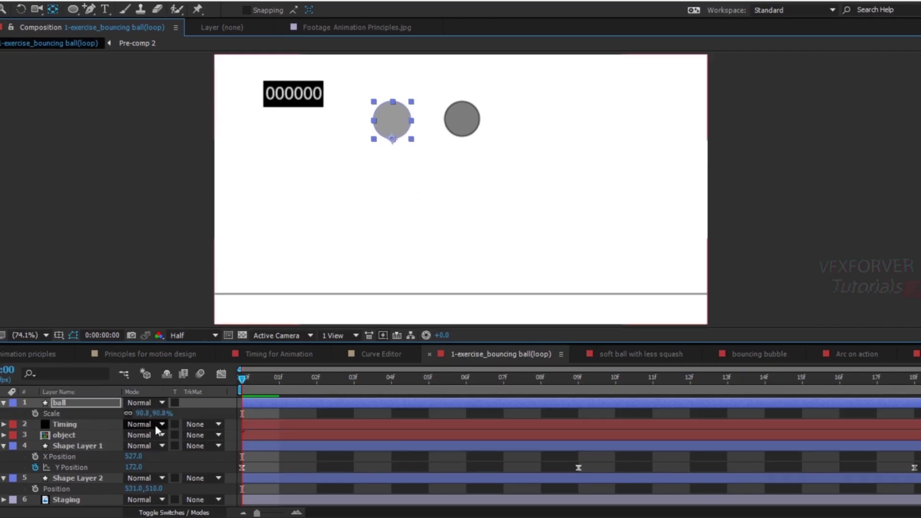
{"action": "left_click_drag", "start_coordinate": [164, 414], "coordinate": [178, 423]}
{"action": "key", "text": "ctrl+z"}
{"action": "key", "text": "ctrl+z"}
{"action": "key", "text": "ctrl+z"}
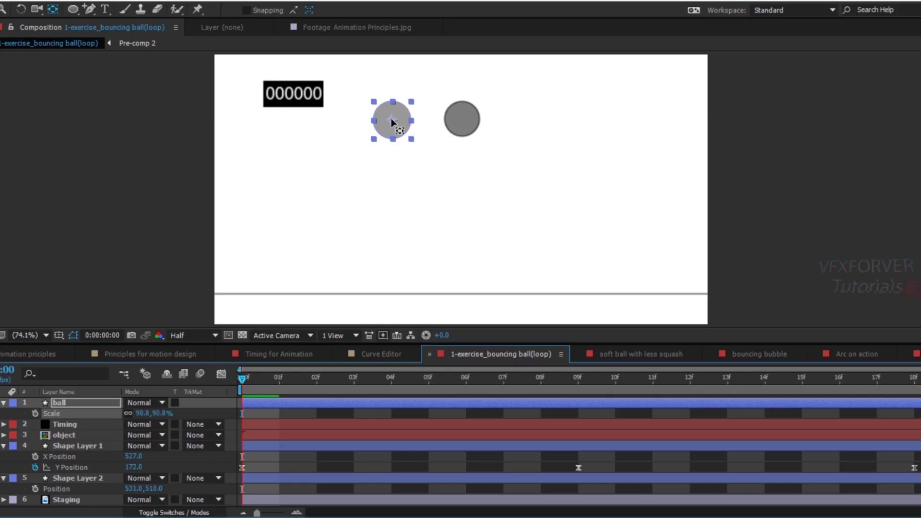
Step: Move the ball layer's anchor point to its bottom edge, test it by scaling the ball, and undo the scaling
{"action": "left_click_drag", "start_coordinate": [393, 123], "coordinate": [393, 140]}
{"action": "left_click_drag", "start_coordinate": [167, 416], "coordinate": [171, 421]}
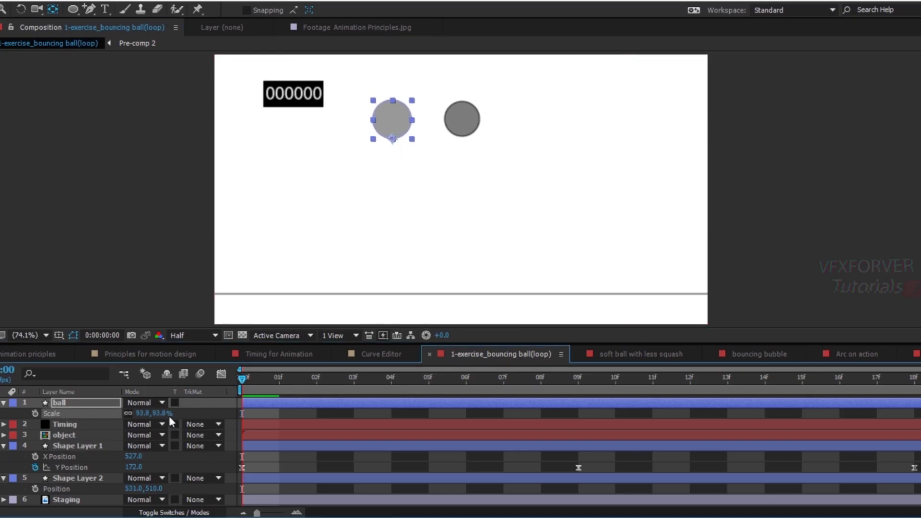
{"action": "key", "text": "ctrl+z"}
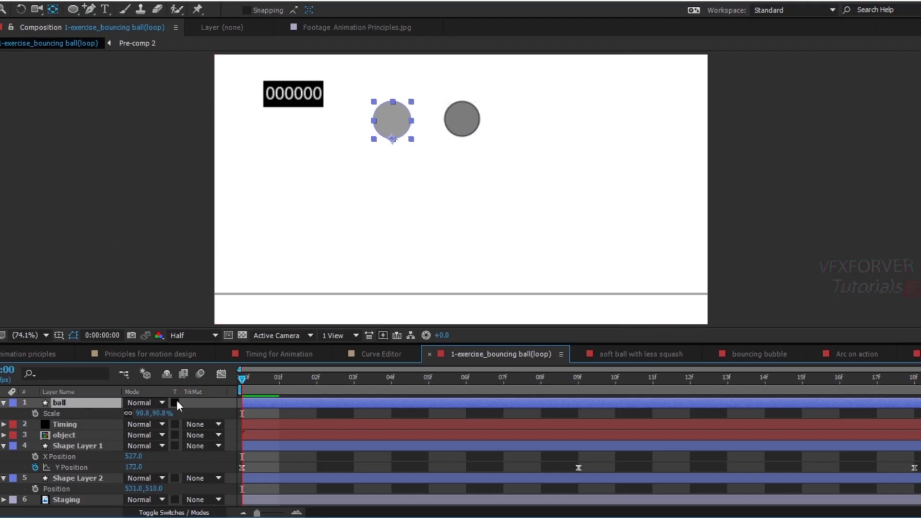
Step: Select the ball layer and reveal its Position property
{"action": "left_click", "coordinate": [292, 419]}
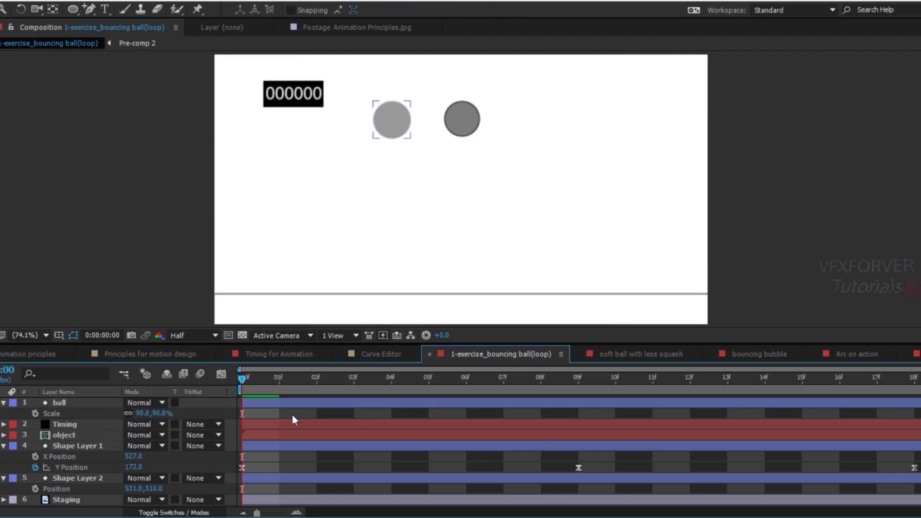
{"action": "left_click", "coordinate": [264, 401]}
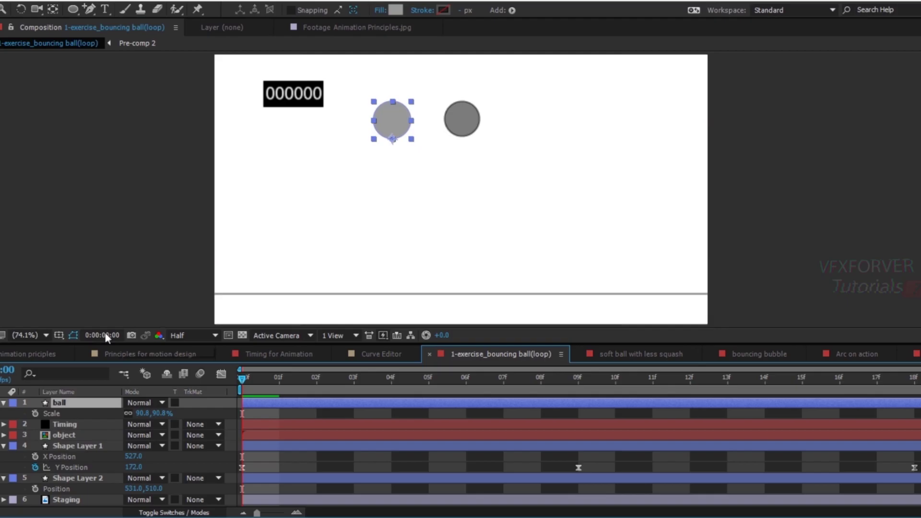
{"action": "key", "text": "p"}
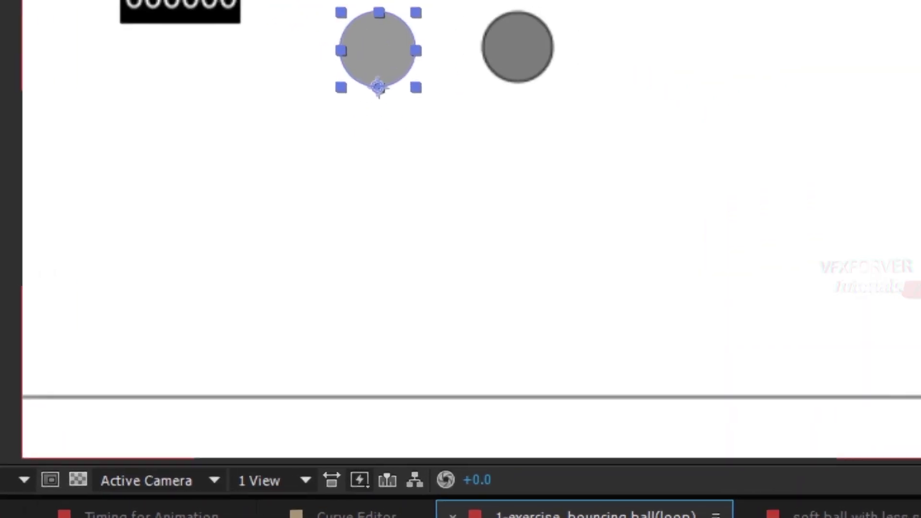
{"action": "mouse_move", "coordinate": [466, 157]}
{"action": "left_mouse_down"}
{"action": "mouse_move", "coordinate": [464, 319]}
{"action": "mouse_move", "coordinate": [730, 317]}
{"action": "mouse_move", "coordinate": [791, 343]}
{"action": "left_mouse_up"}
{"action": "left_click_drag", "start_coordinate": [766, 301], "coordinate": [730, 354]}
{"action": "mouse_move", "coordinate": [442, 120]}
{"action": "left_mouse_down"}
{"action": "mouse_move", "coordinate": [461, 157]}
{"action": "mouse_move", "coordinate": [470, 134]}
{"action": "mouse_move", "coordinate": [444, 195]}
{"action": "left_mouse_up"}
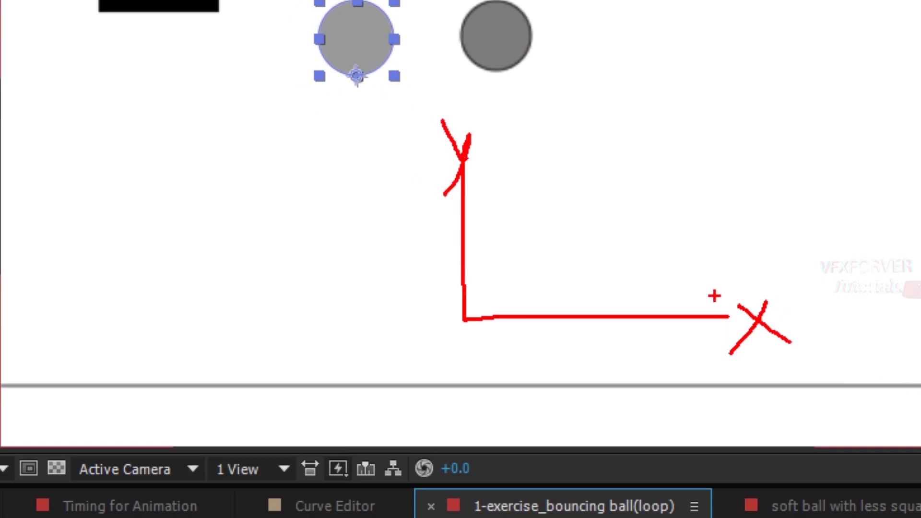
{"action": "key", "text": "Escape"}
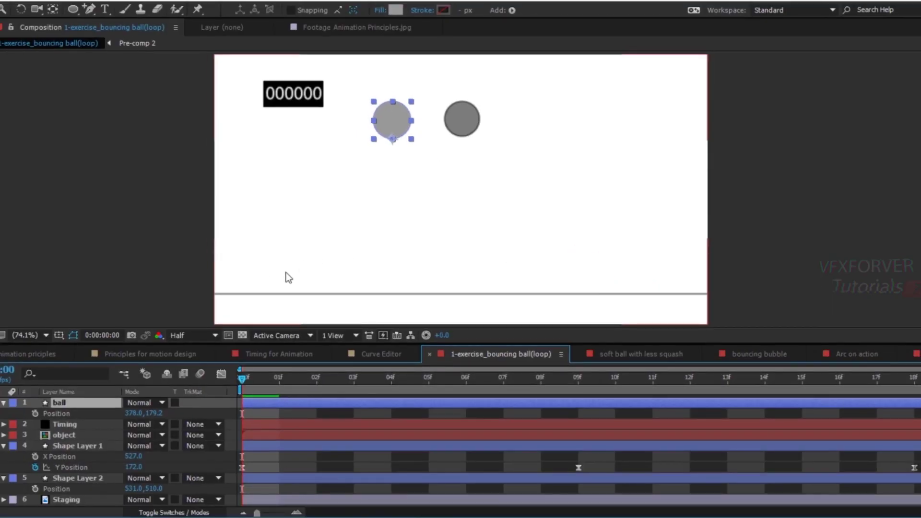
{"action": "right_click", "coordinate": [61, 414]}
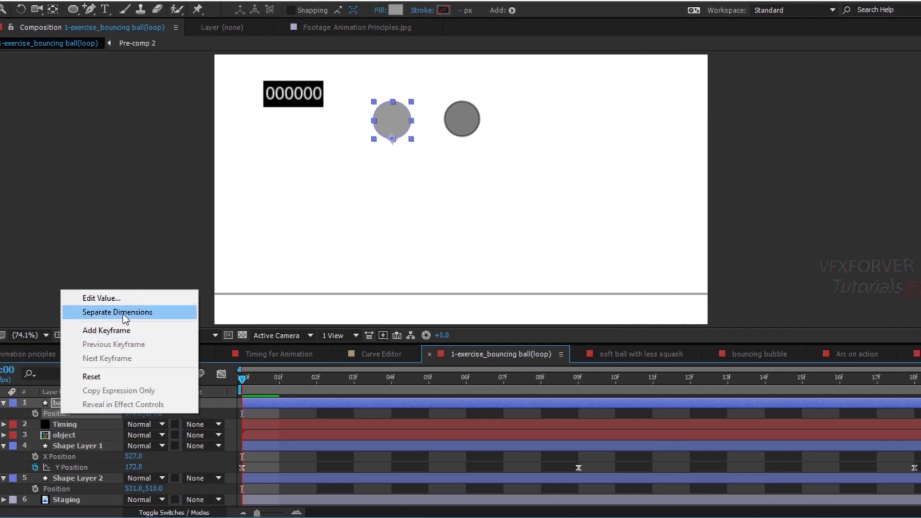
{"action": "left_click", "coordinate": [208, 413]}
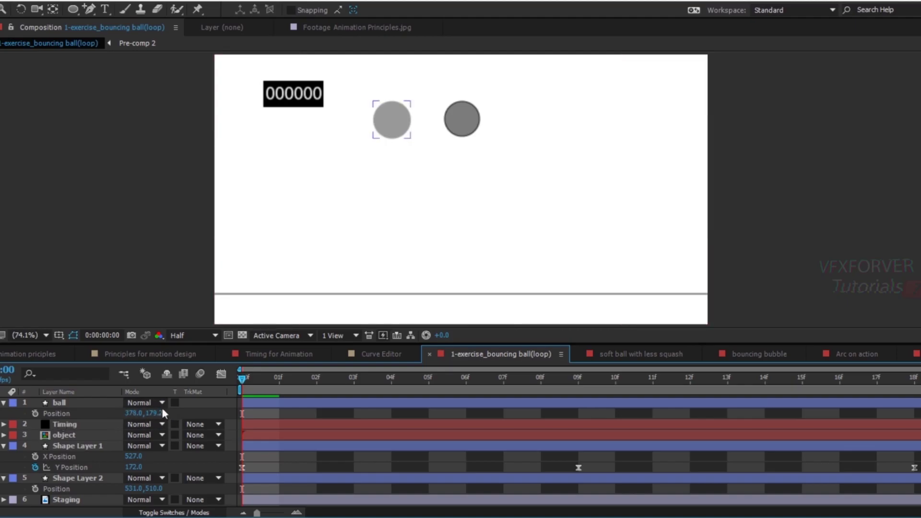
Step: Keyframe the ball's Position from the top at frame 0 to the ground line at frame 9 and back up at frame 18
{"action": "left_click", "coordinate": [34, 414]}
{"action": "left_click", "coordinate": [572, 387]}
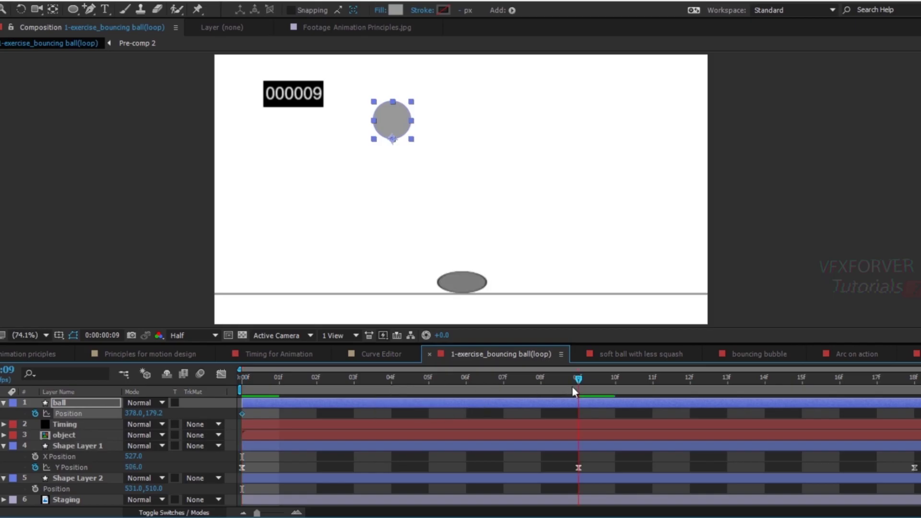
{"action": "left_click_drag", "start_coordinate": [388, 137], "coordinate": [370, 277]}
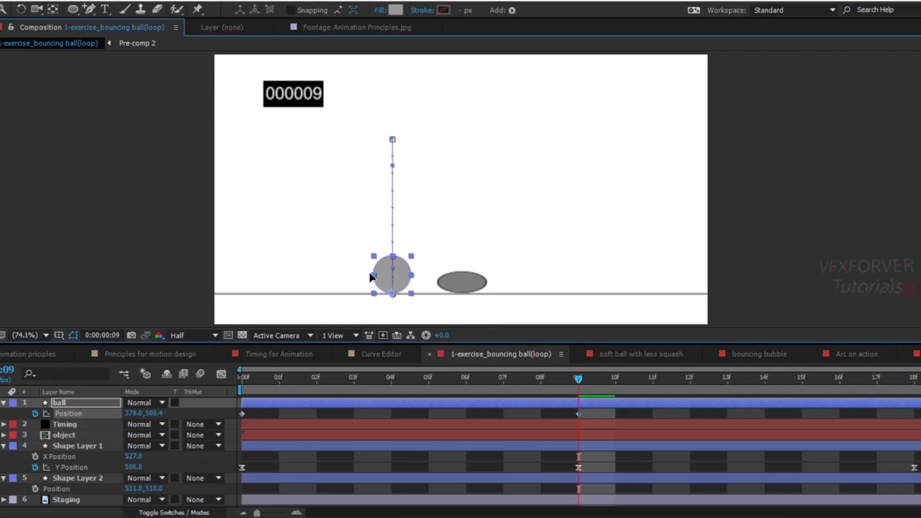
{"action": "left_click", "coordinate": [916, 386]}
{"action": "left_click_drag", "start_coordinate": [261, 416], "coordinate": [231, 414]}
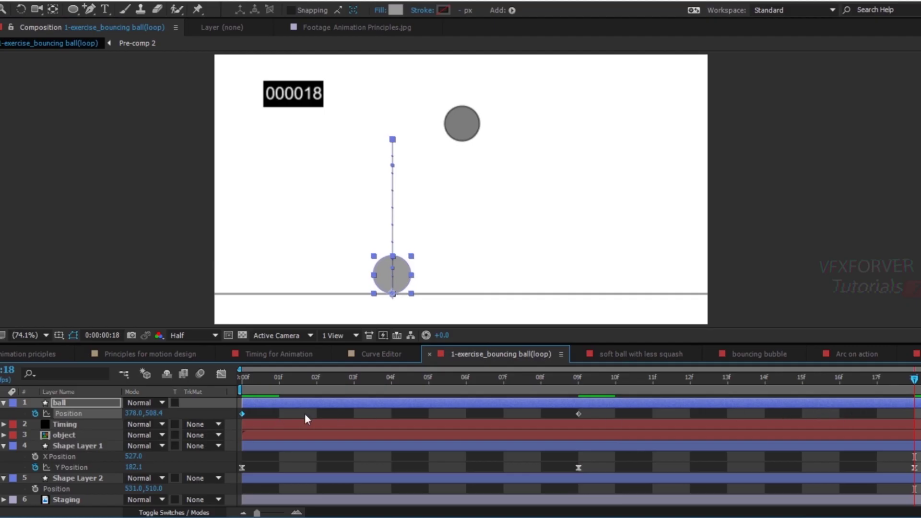
{"action": "key", "text": "ctrl+v"}
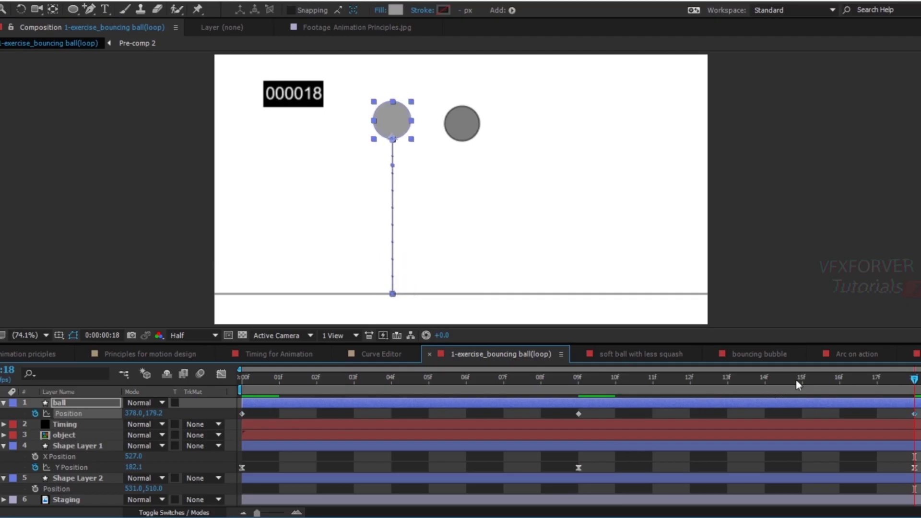
Step: Preview the ball's bounce and examine its combined Position curves in the Graph Editor around the frame 9 keyframe
{"action": "key", "text": "space"}
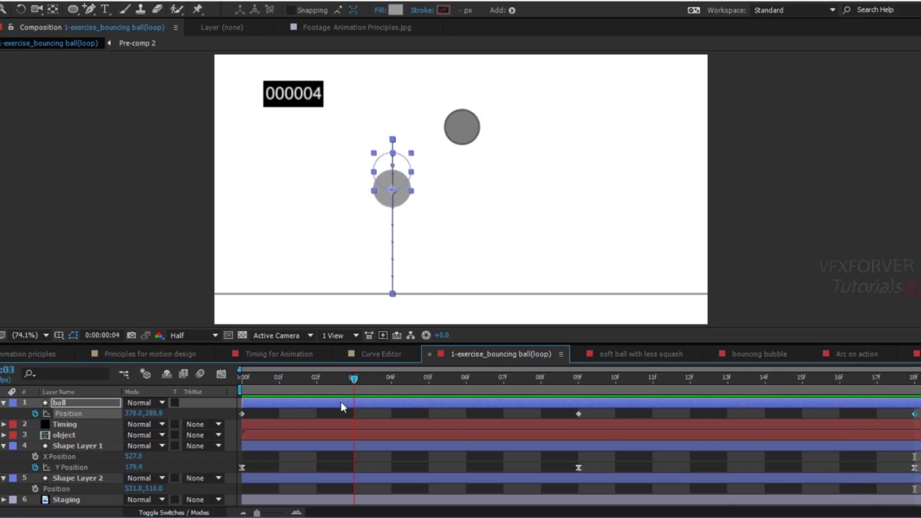
{"action": "left_click_drag", "start_coordinate": [917, 410], "coordinate": [228, 419]}
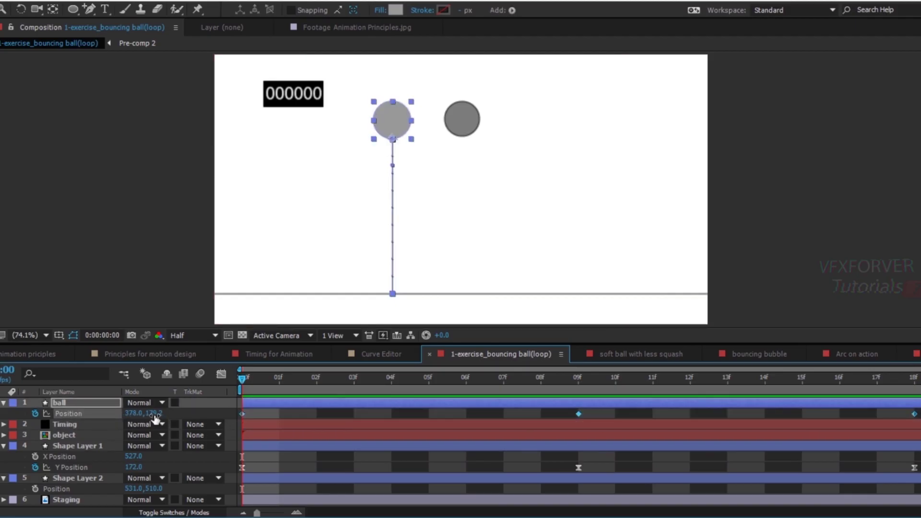
{"action": "left_click", "coordinate": [221, 376]}
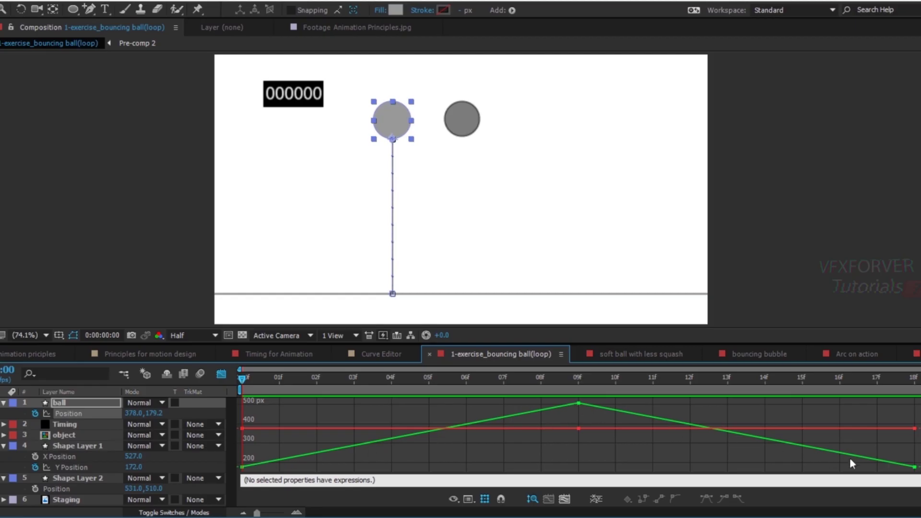
{"action": "left_click_drag", "start_coordinate": [560, 416], "coordinate": [583, 448]}
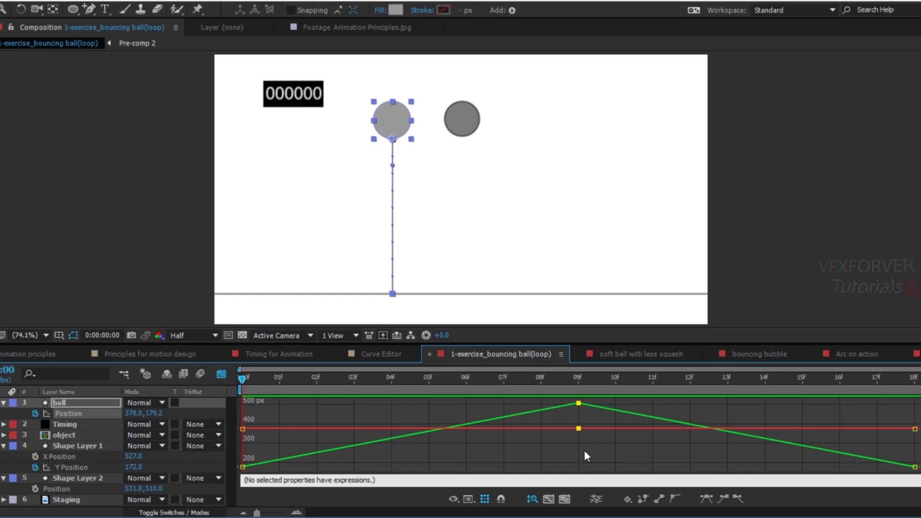
{"action": "left_click", "coordinate": [220, 373]}
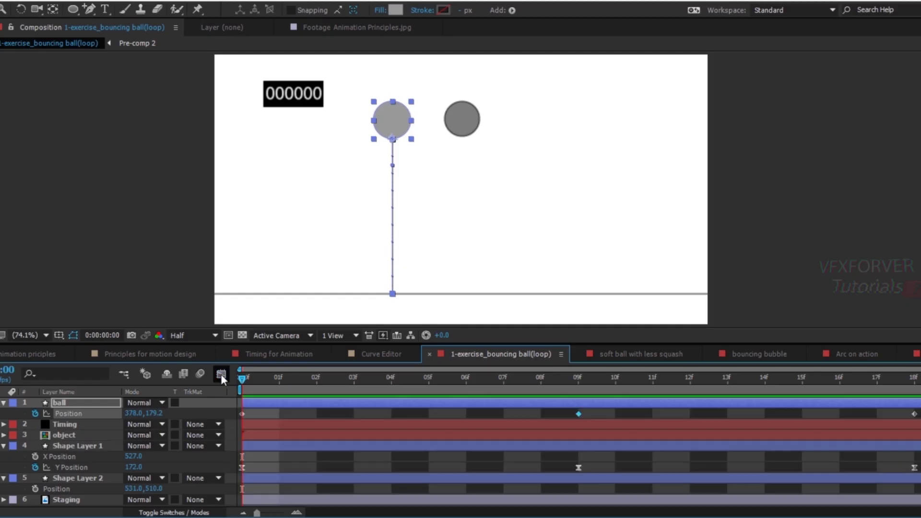
Step: Remove all Position keyframes from the ball layer and scrub the reference bounce back to frame 0
{"action": "left_click", "coordinate": [35, 414]}
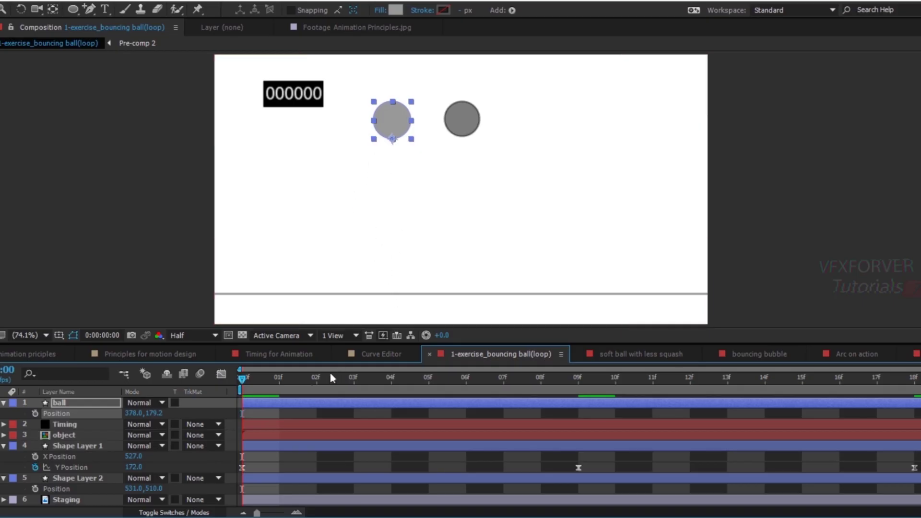
{"action": "left_click_drag", "start_coordinate": [269, 380], "coordinate": [877, 379]}
{"action": "left_click_drag", "start_coordinate": [682, 379], "coordinate": [250, 378]}
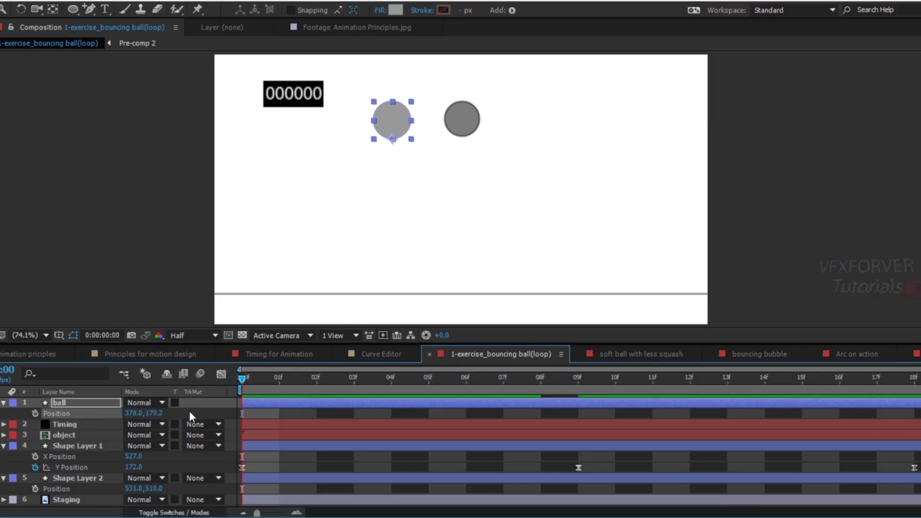
Step: Separate the ball layer's Position into X and Y dimensions
{"action": "right_click", "coordinate": [102, 414]}
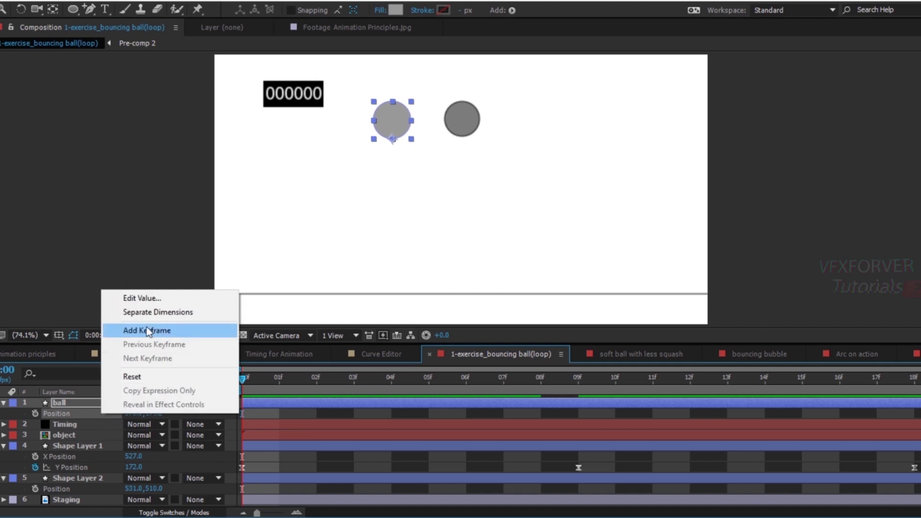
{"action": "left_click", "coordinate": [177, 313]}
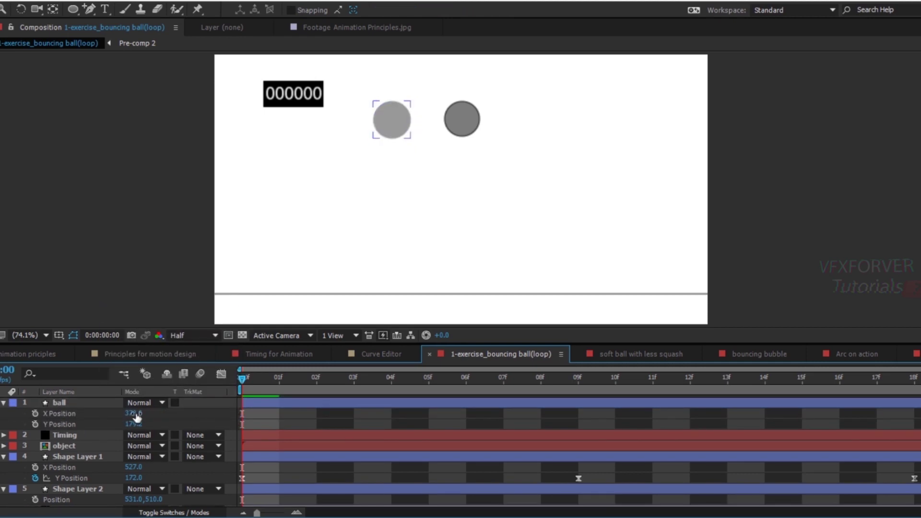
Step: Hide the ball layer's X Position so that only its Y Position is listed
{"action": "left_click_drag", "start_coordinate": [133, 414], "coordinate": [111, 427]}
{"action": "key", "text": "ctrl+z"}
{"action": "left_click", "coordinate": [60, 414], "text": "alt+shift"}
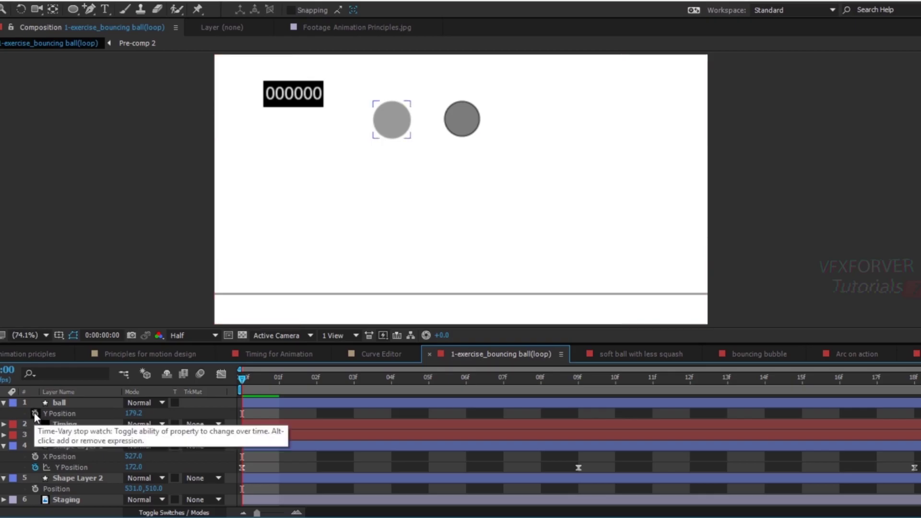
Step: Set a Y Position keyframe for the ball at frame 0 and show its curve in the Graph Editor
{"action": "left_click", "coordinate": [222, 374]}
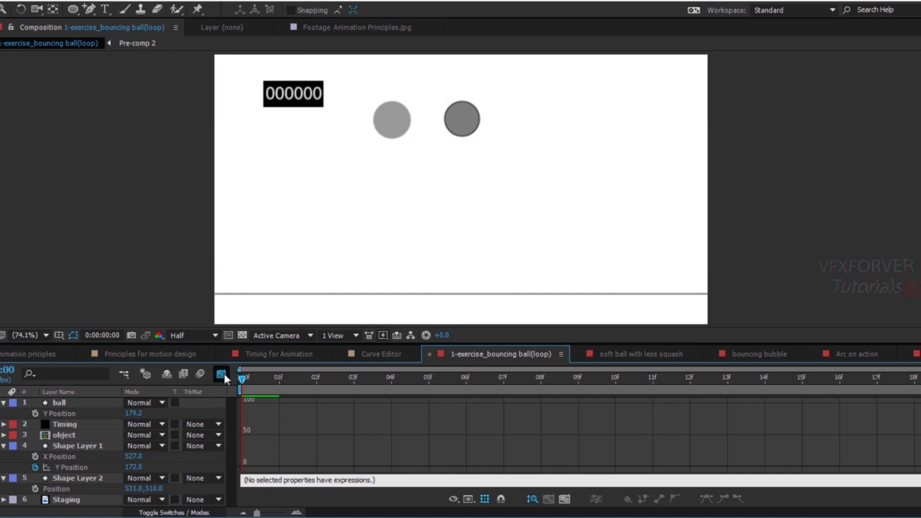
{"action": "left_click", "coordinate": [60, 413]}
{"action": "left_click", "coordinate": [221, 375]}
{"action": "left_click", "coordinate": [224, 373]}
{"action": "left_click", "coordinate": [48, 413]}
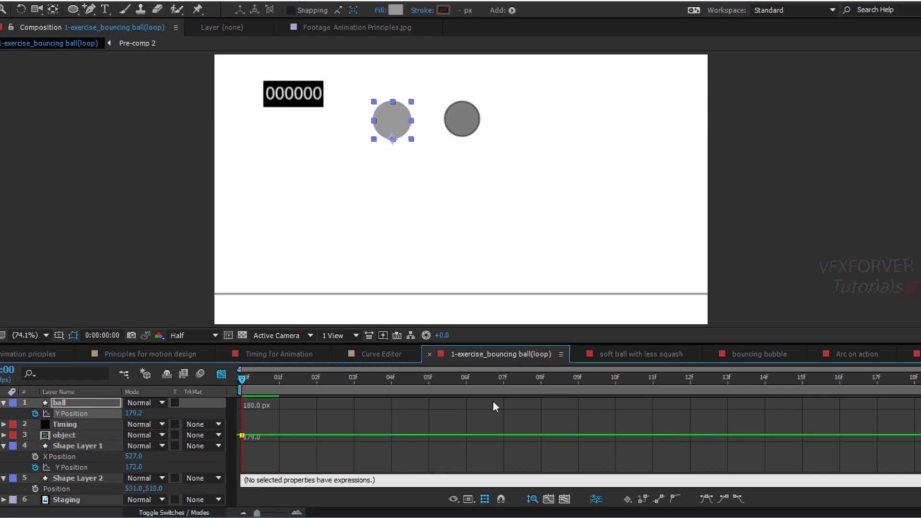
Step: Keyframe the ball on the ground line at frame 9 with a Y Position of 509.2
{"action": "left_click", "coordinate": [103, 335]}
{"action": "left_click", "coordinate": [415, 243]}
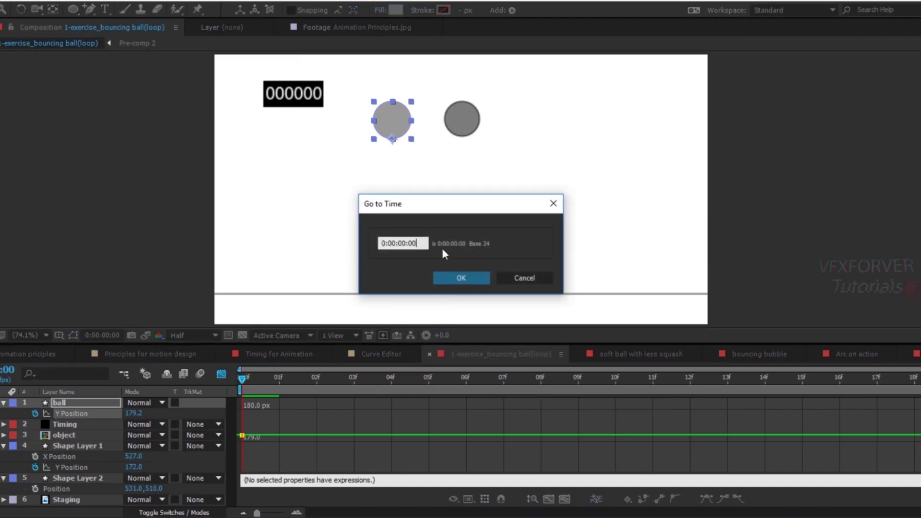
{"action": "type", "text": "9"}
{"action": "key", "text": "Return"}
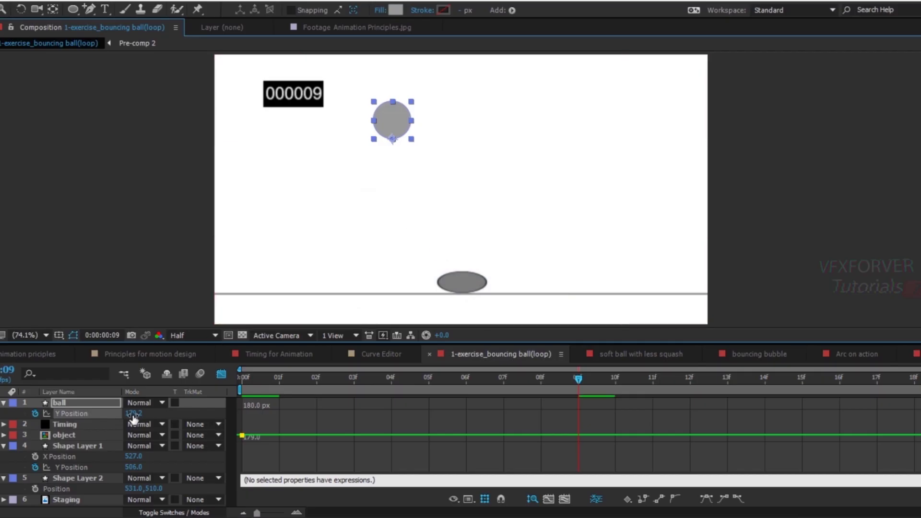
{"action": "left_click_drag", "start_coordinate": [133, 418], "coordinate": [360, 433]}
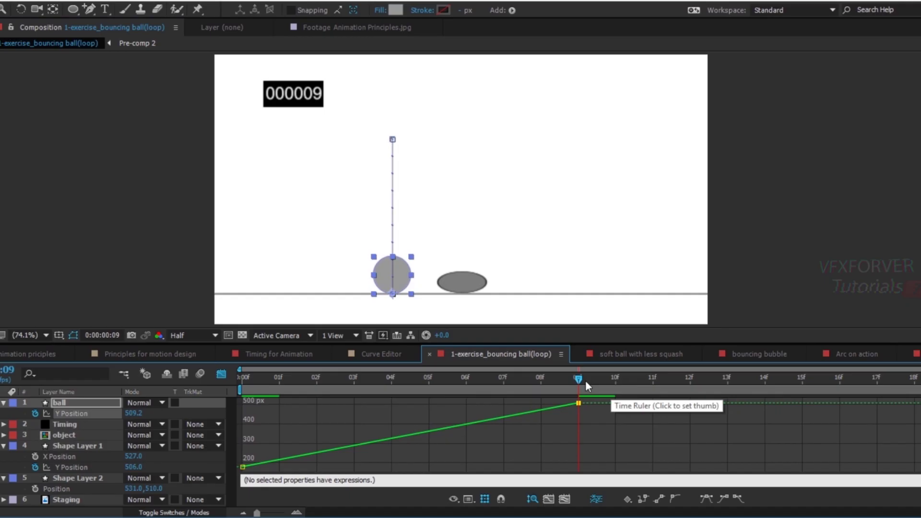
Step: Copy the ball's first Y Position keyframe to frame 18 to bring it back to the starting height
{"action": "left_click", "coordinate": [105, 334]}
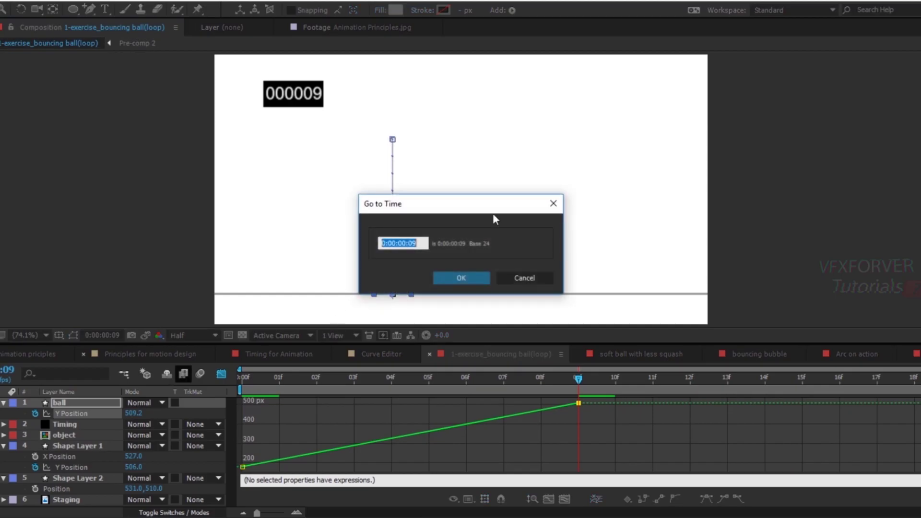
{"action": "left_click", "coordinate": [418, 243]}
{"action": "type", "text": "18"}
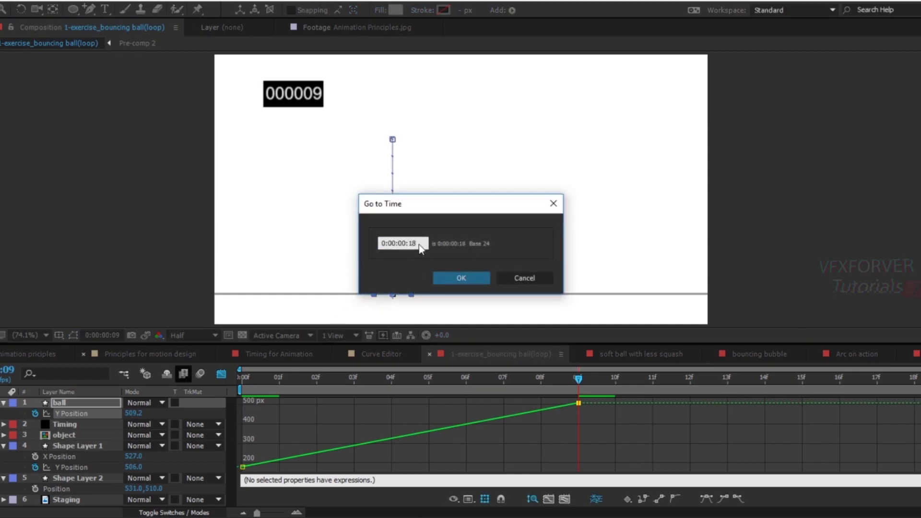
{"action": "key", "text": "Return"}
{"action": "left_click_drag", "start_coordinate": [251, 435], "coordinate": [235, 474]}
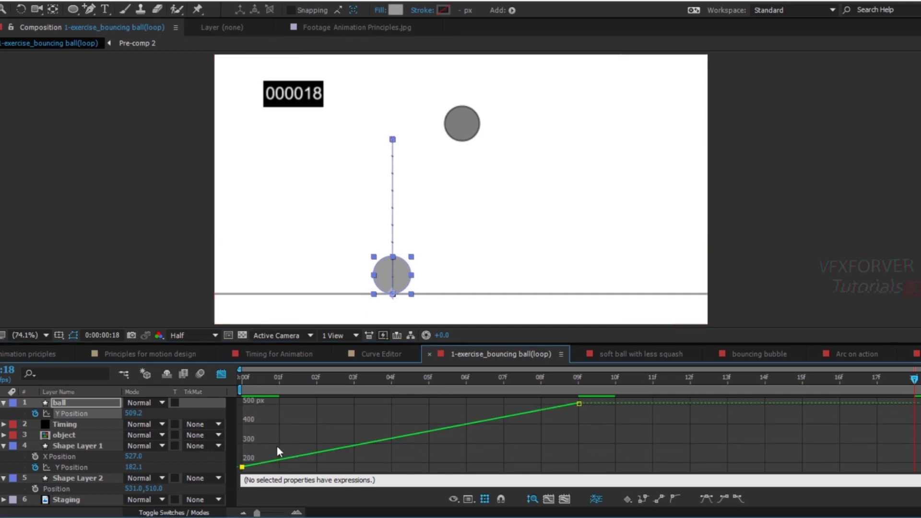
{"action": "key", "text": "ctrl+c"}
{"action": "key", "text": "ctrl+v"}
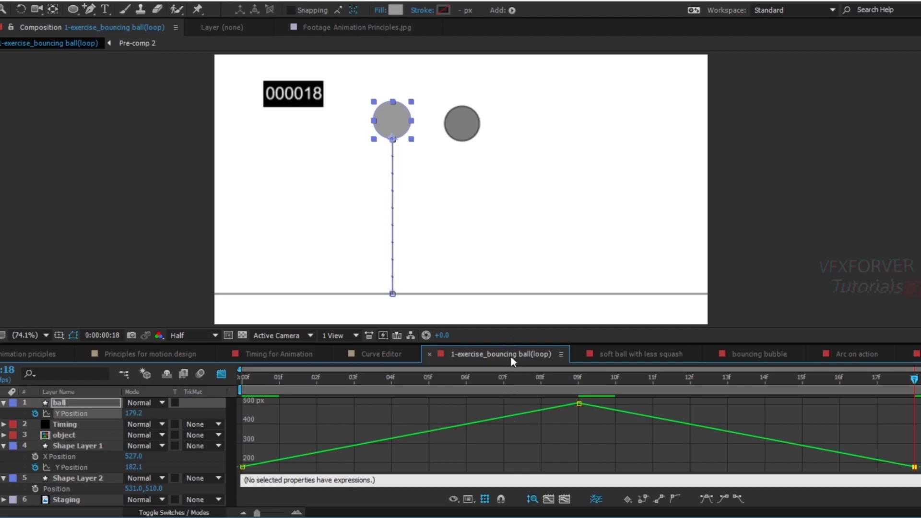
Step: Enlarge the Graph Editor, then scrub and play the linear bounce to compare it with the reference ball
{"action": "left_click_drag", "start_coordinate": [514, 343], "coordinate": [520, 280]}
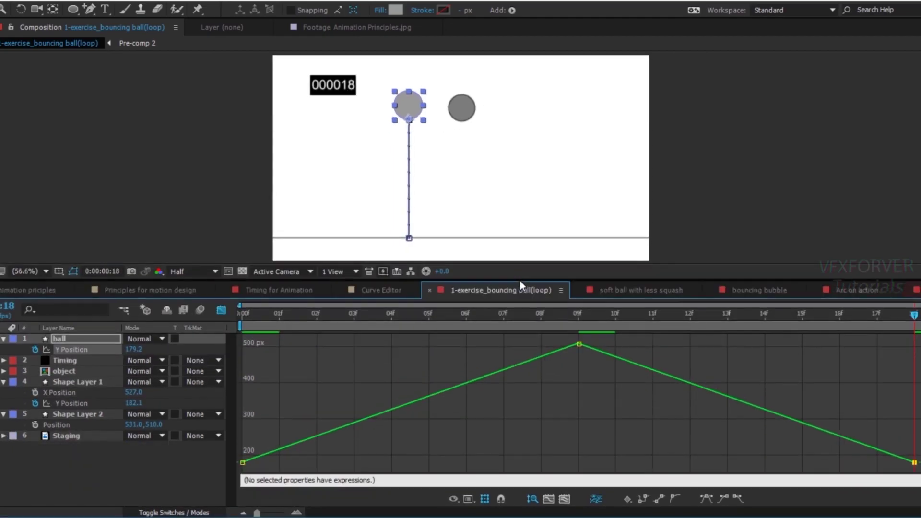
{"action": "left_click_drag", "start_coordinate": [423, 312], "coordinate": [313, 426]}
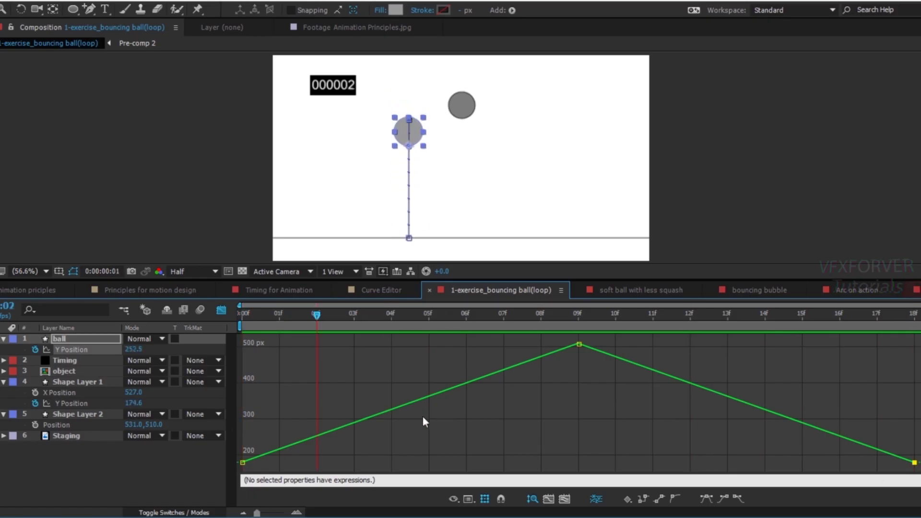
{"action": "left_click_drag", "start_coordinate": [773, 432], "coordinate": [243, 432]}
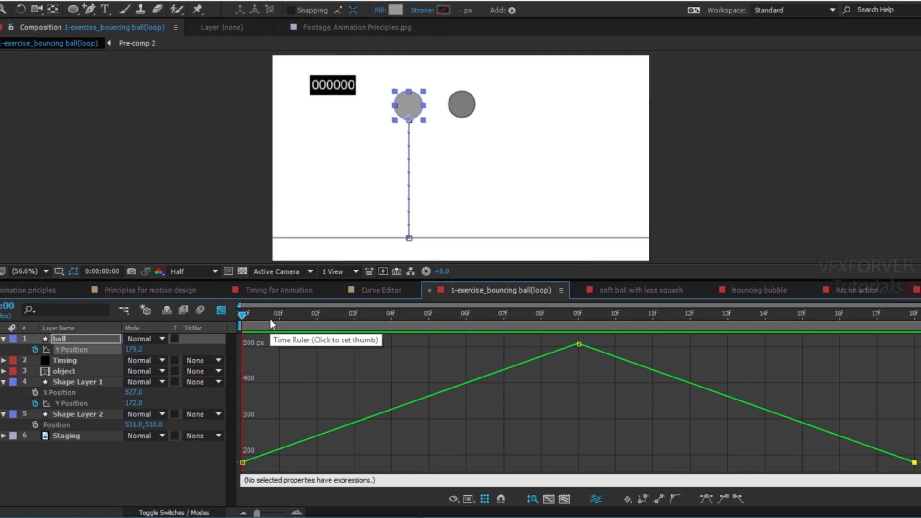
{"action": "key", "text": "space"}
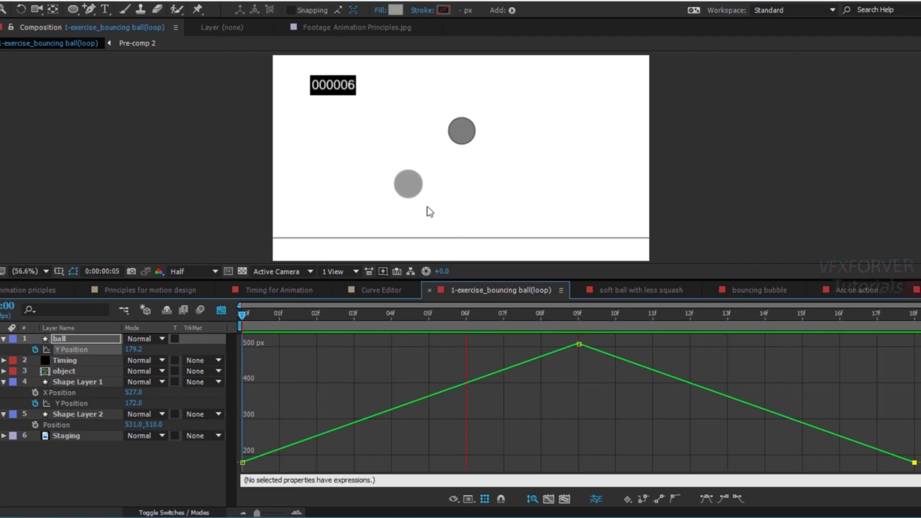
{"action": "left_click", "coordinate": [556, 316]}
{"action": "left_click_drag", "start_coordinate": [560, 316], "coordinate": [238, 379]}
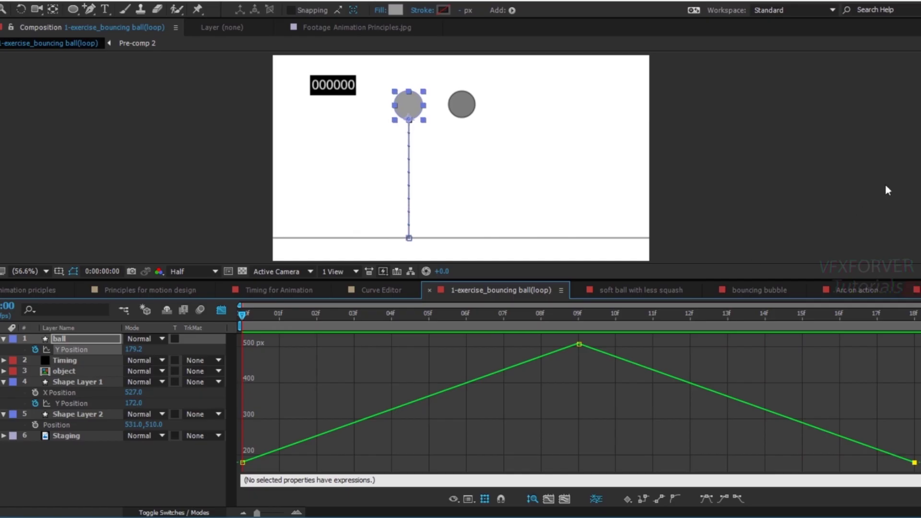
Step: Reveal the Animation Principles list beside the exercise and enlarge the composition view
{"action": "left_click_drag", "start_coordinate": [919, 163], "coordinate": [717, 171]}
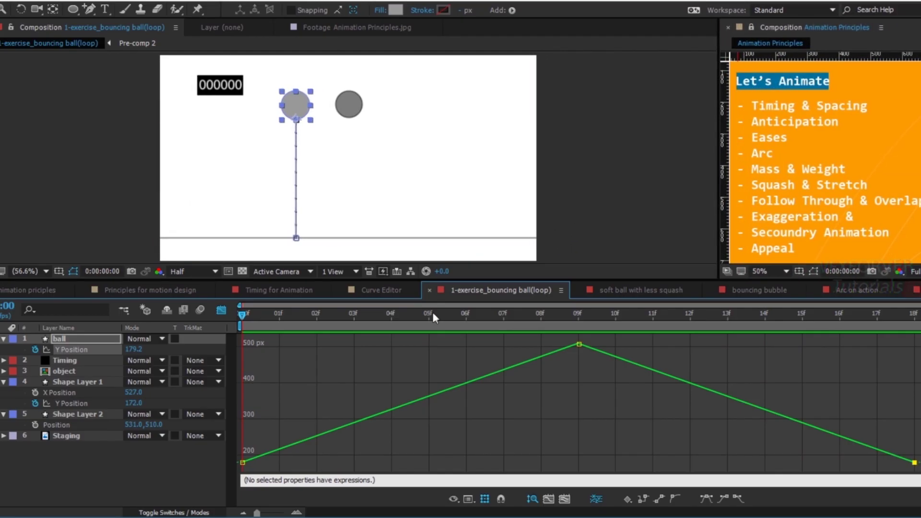
{"action": "left_click_drag", "start_coordinate": [449, 281], "coordinate": [450, 355]}
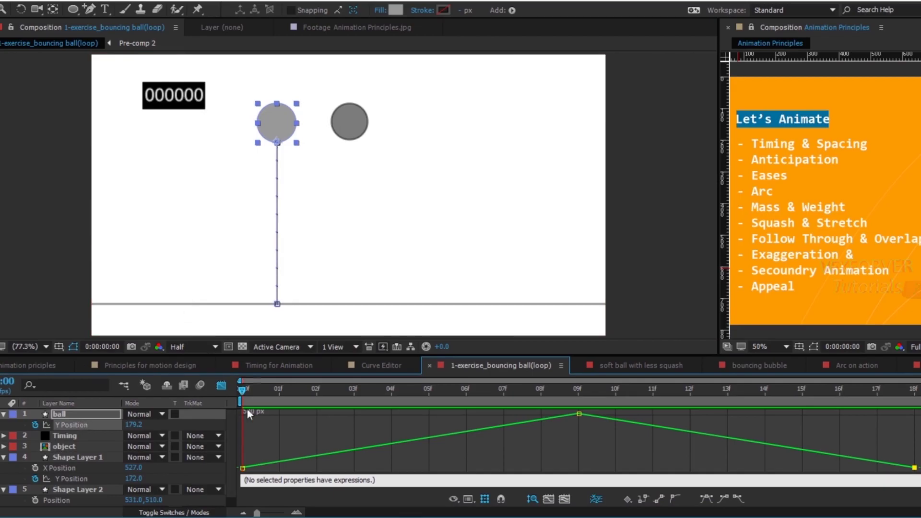
Step: Add the text "Linear" to the composition below the frame counter, making room in the viewer
{"action": "left_click", "coordinate": [103, 10]}
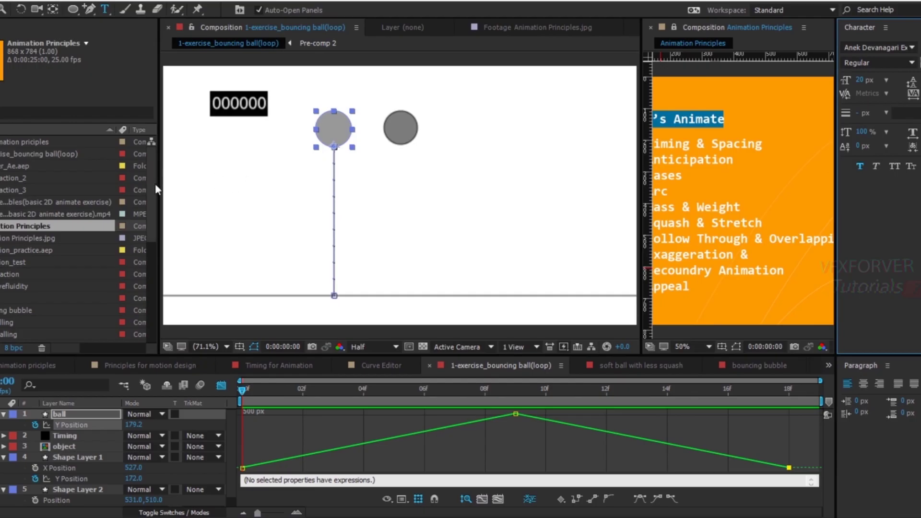
{"action": "left_click_drag", "start_coordinate": [159, 188], "coordinate": [5, 187]}
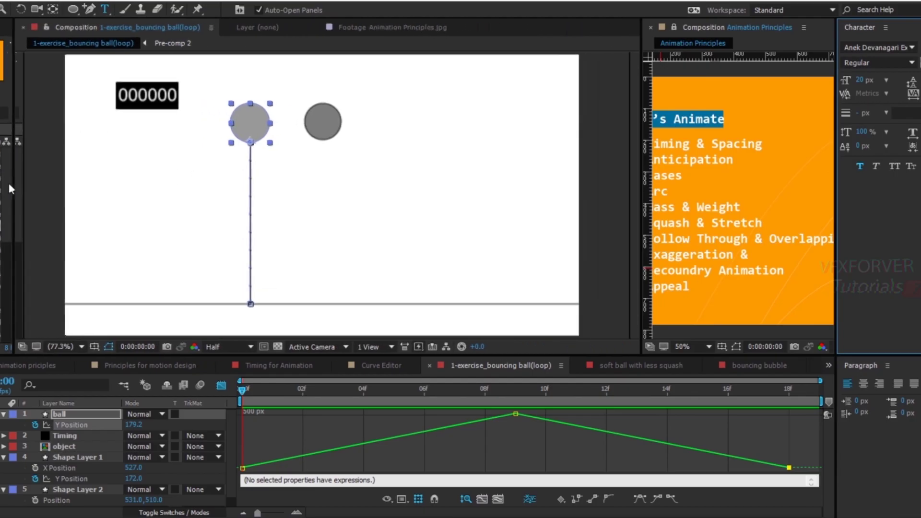
{"action": "left_click", "coordinate": [173, 181]}
{"action": "type", "text": "Linear"}
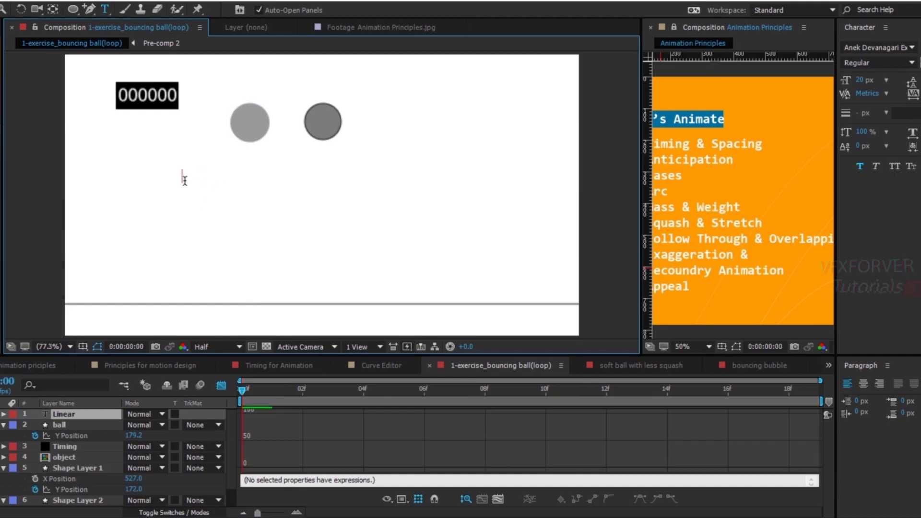
Step: Color the new text black and extend it to "Linear animation"
{"action": "double_click", "coordinate": [185, 181]}
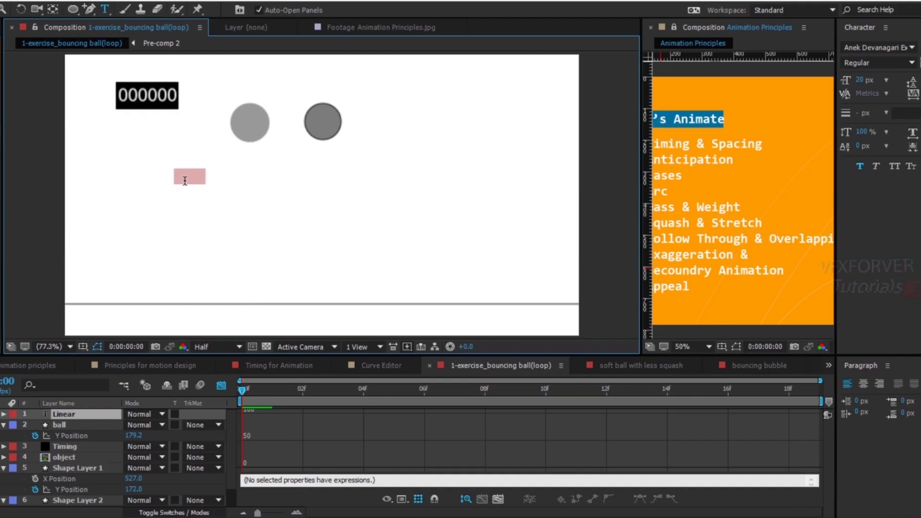
{"action": "left_click", "coordinate": [920, 57]}
{"action": "left_click", "coordinate": [131, 166]}
{"action": "left_click", "coordinate": [262, 10]}
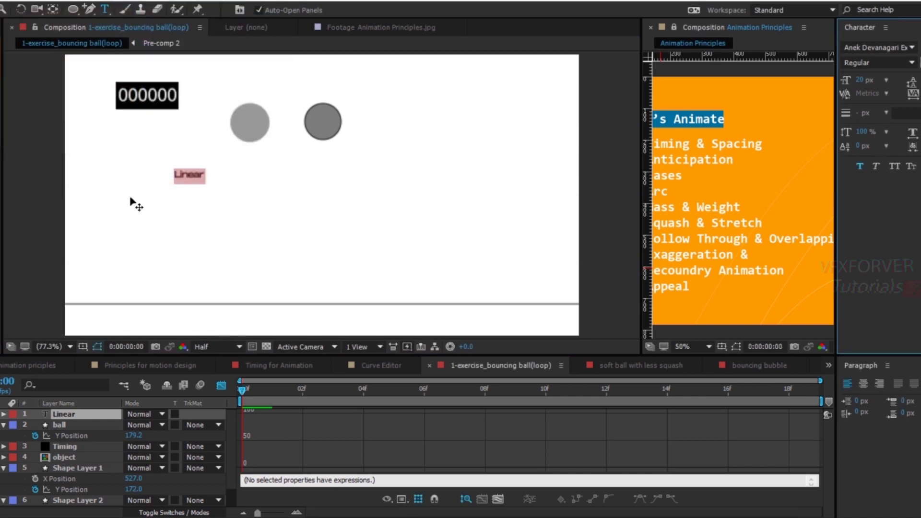
{"action": "left_click", "coordinate": [200, 176]}
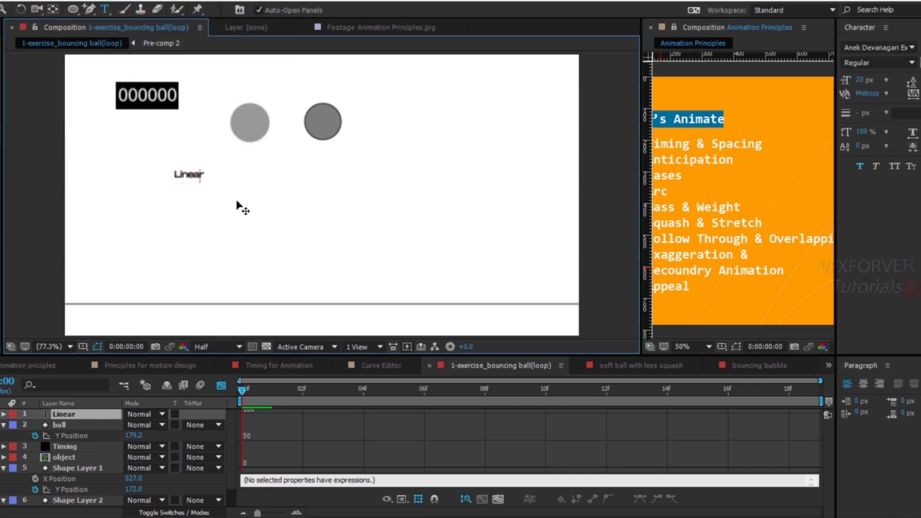
{"action": "type", "text": "animation"}
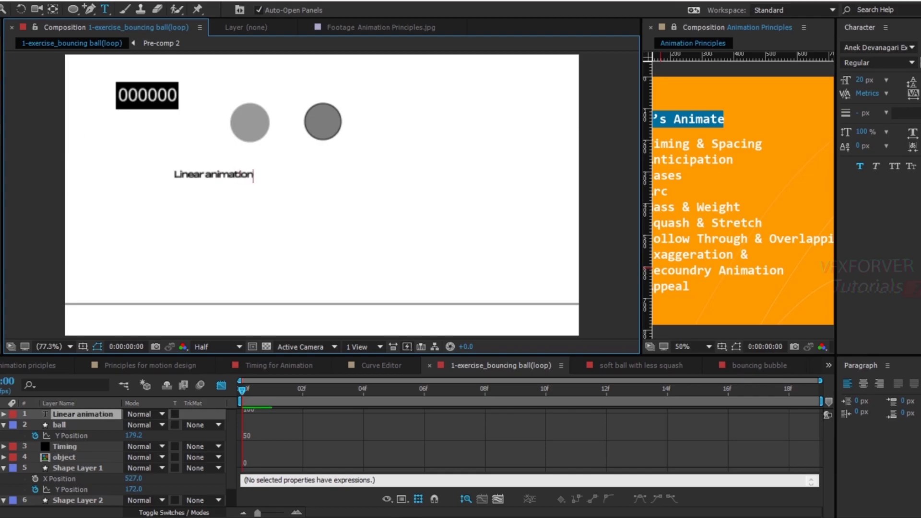
Step: Place the "Linear animation" label above the lighter ball and a duplicate of it above the darker ball
{"action": "key", "text": "Escape"}
{"action": "key", "text": "v"}
{"action": "left_click_drag", "start_coordinate": [233, 174], "coordinate": [356, 91]}
{"action": "key", "text": "ctrl+d"}
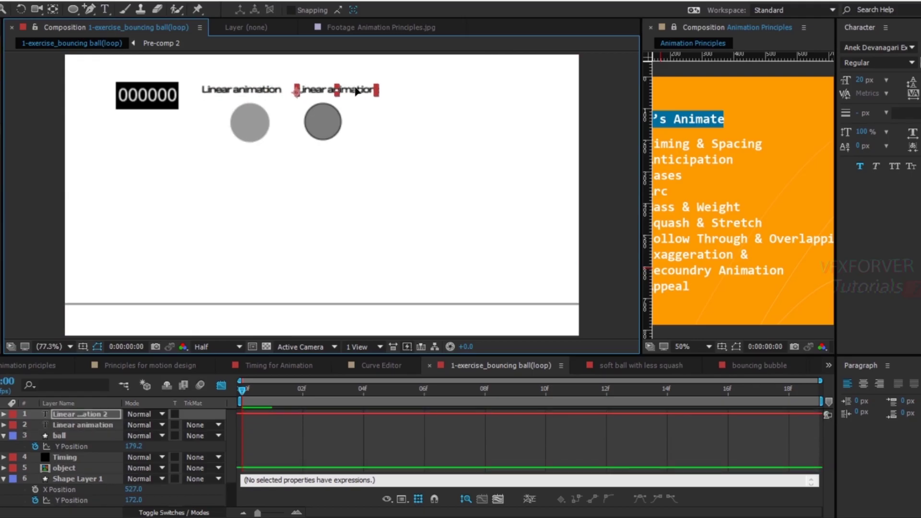
Step: Change the duplicated label's text to "Non-Linear animation"
{"action": "double_click", "coordinate": [355, 90]}
{"action": "left_click", "coordinate": [299, 91]}
{"action": "type", "text": "Non"}
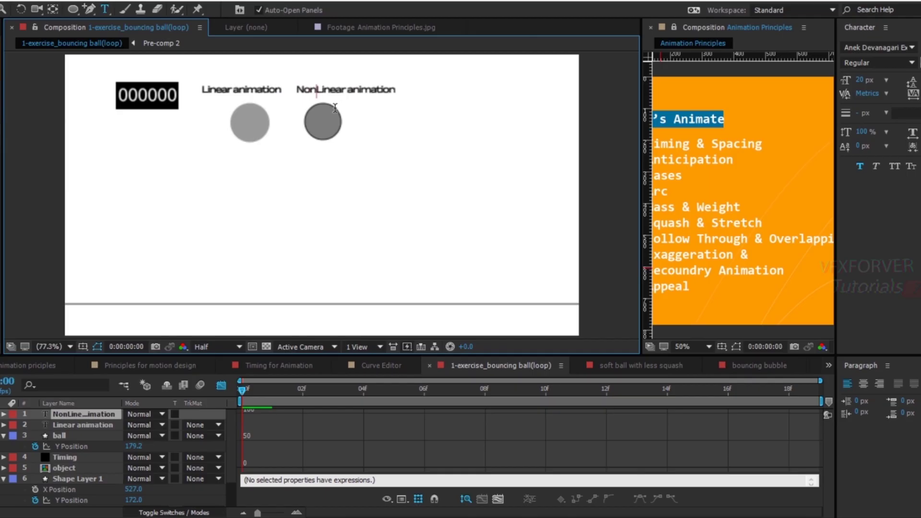
{"action": "type", "text": "-"}
{"action": "left_click", "coordinate": [232, 438]}
Step: Compare the Y Position curves of the ball layer and Shape Layer 1 in the Graph Editor
{"action": "left_click", "coordinate": [85, 423]}
{"action": "left_click", "coordinate": [87, 443]}
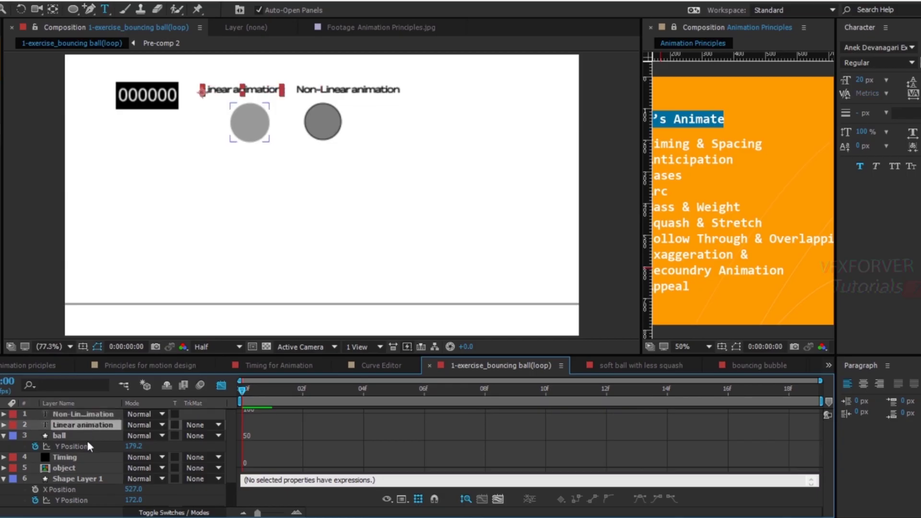
{"action": "left_click", "coordinate": [87, 447]}
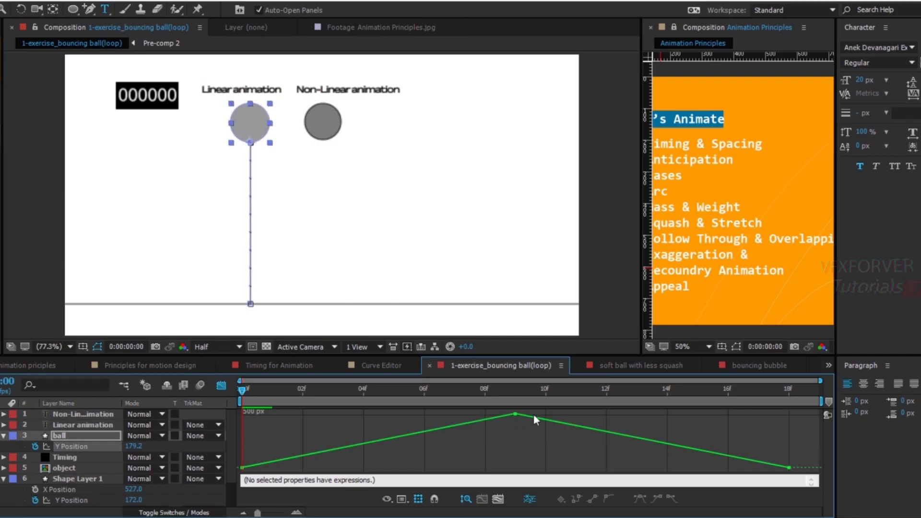
{"action": "left_click", "coordinate": [76, 500]}
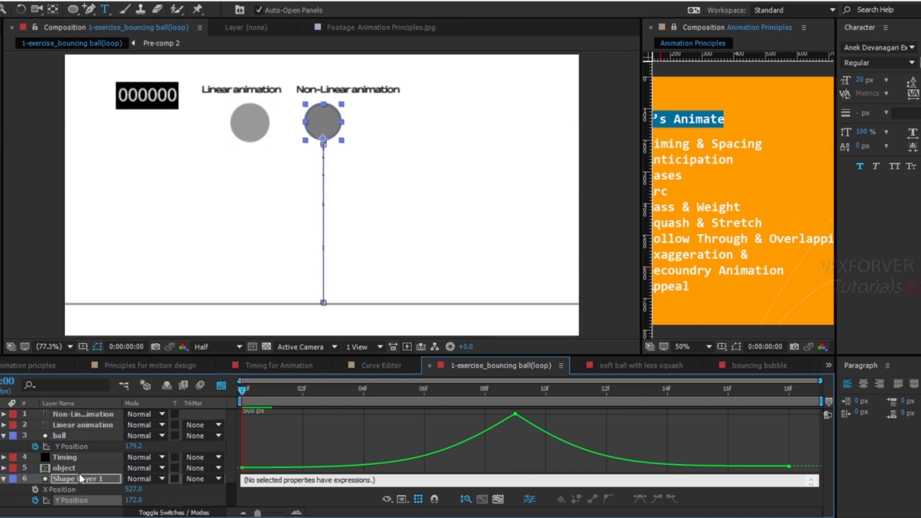
{"action": "left_click", "coordinate": [80, 446]}
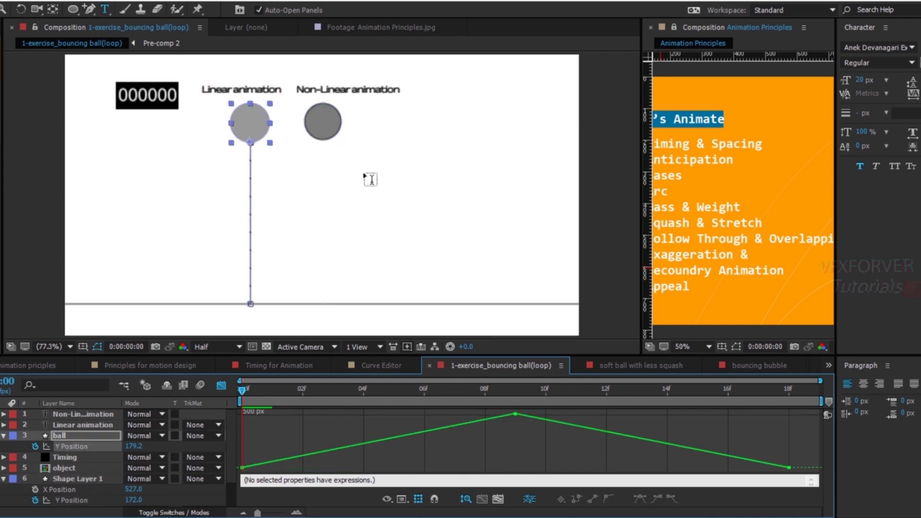
Step: Close the Character panel and widen the Animation Principles viewer to show its topic list
{"action": "left_click", "coordinate": [886, 29]}
{"action": "left_click", "coordinate": [783, 30]}
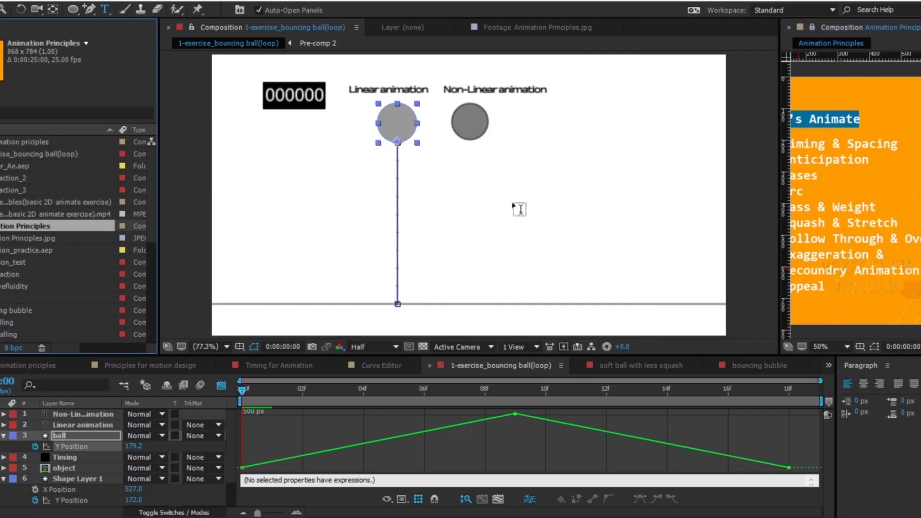
{"action": "left_click_drag", "start_coordinate": [780, 170], "coordinate": [698, 170]}
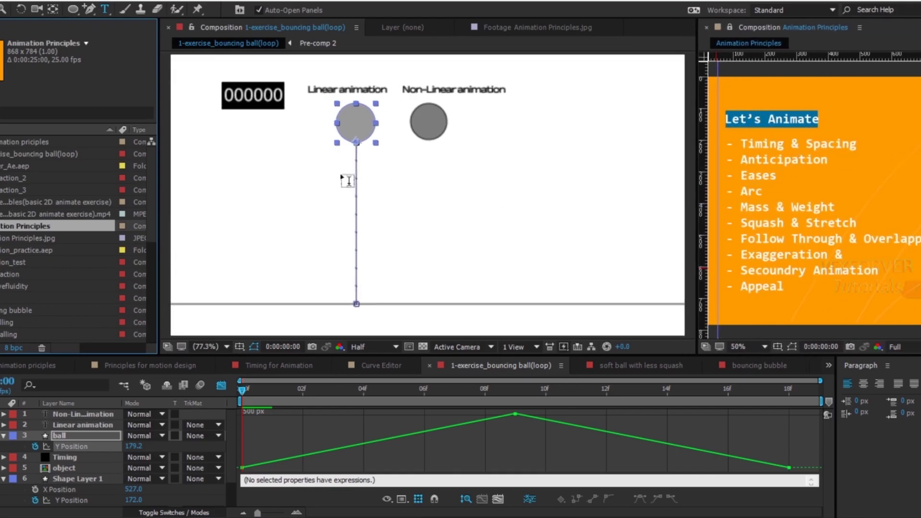
Step: Play the composition to compare the linear and non-linear ball bounces
{"action": "key", "text": "v"}
{"action": "left_click", "coordinate": [248, 154]}
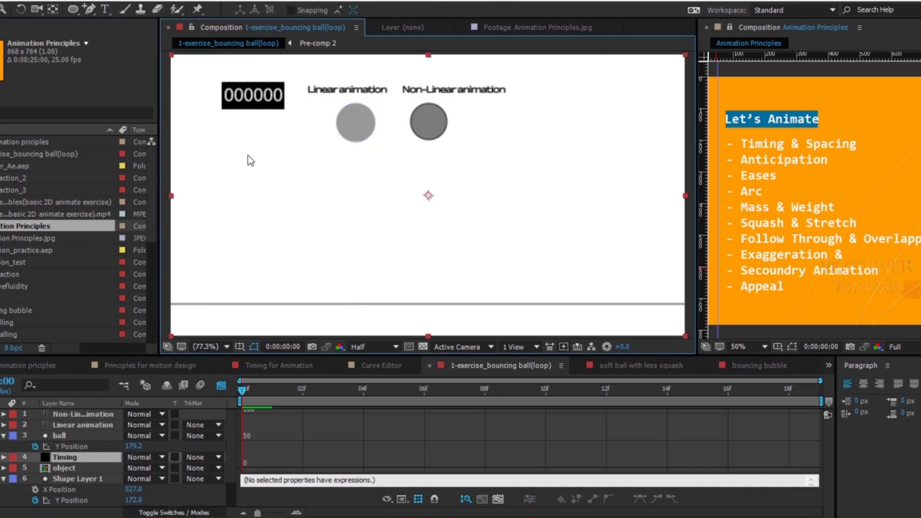
{"action": "key", "text": "space"}
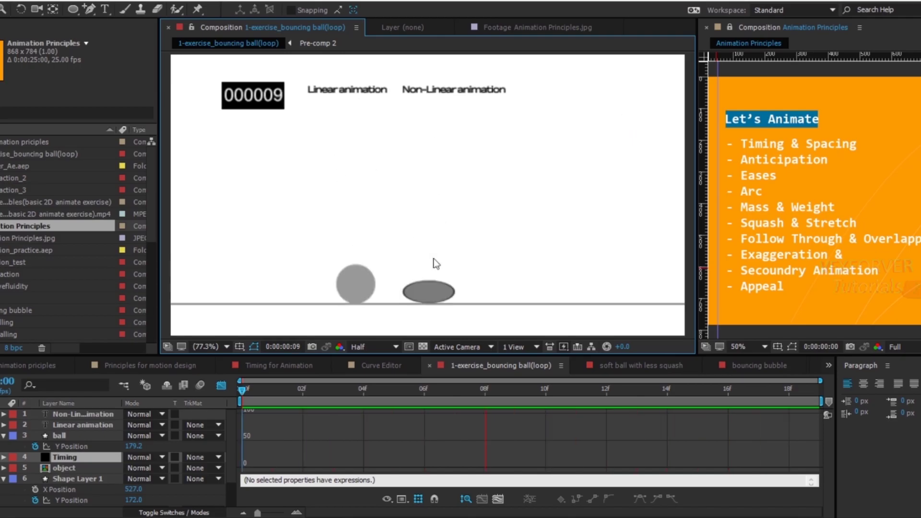
Step: Convert the first, middle and last Y Position keyframes of the linear ball to Auto Bezier interpolation
{"action": "left_click", "coordinate": [529, 361]}
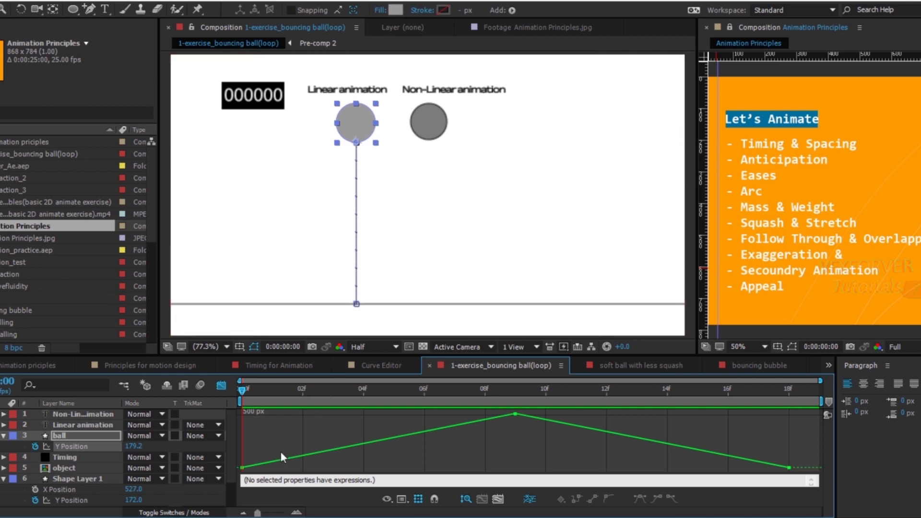
{"action": "left_click_drag", "start_coordinate": [261, 441], "coordinate": [237, 476]}
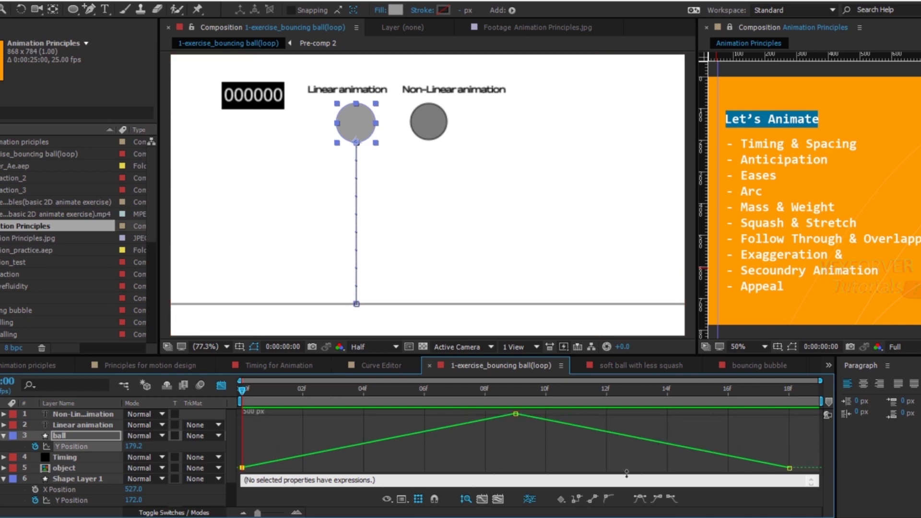
{"action": "left_click", "coordinate": [608, 499]}
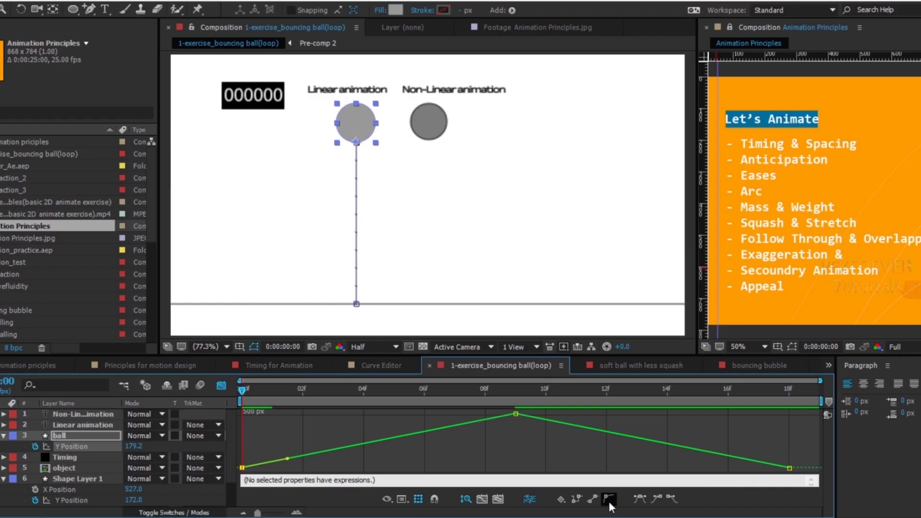
{"action": "left_click_drag", "start_coordinate": [534, 434], "coordinate": [489, 409]}
{"action": "left_click", "coordinate": [608, 499]}
{"action": "left_click_drag", "start_coordinate": [776, 443], "coordinate": [809, 478]}
{"action": "left_click", "coordinate": [608, 499]}
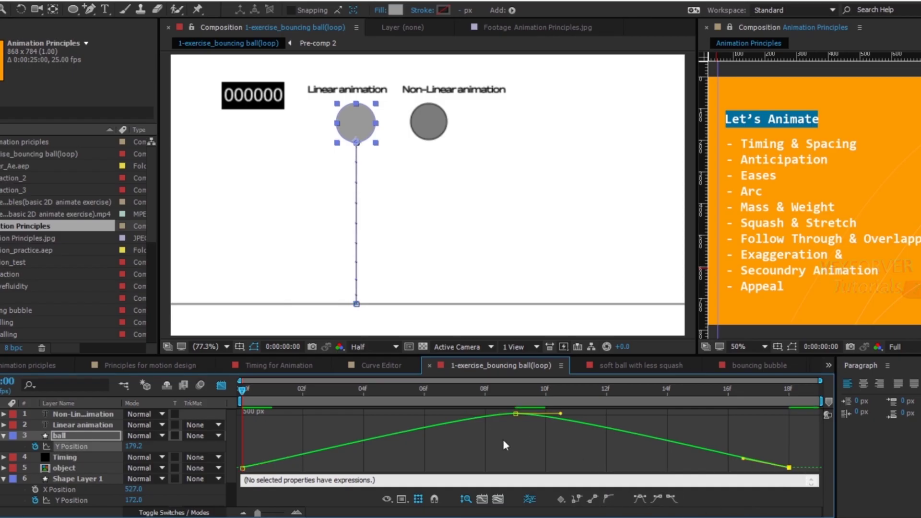
Step: Ease the ball's Y Position curve by flattening the first keyframe's handle to about frame 5 and the last one's to about frame 13
{"action": "left_click", "coordinate": [244, 464]}
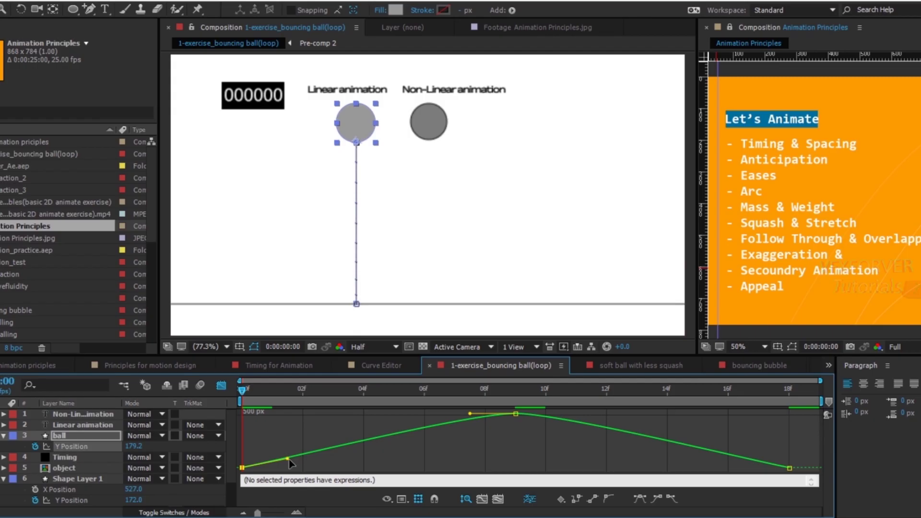
{"action": "left_click_drag", "start_coordinate": [289, 460], "coordinate": [404, 468]}
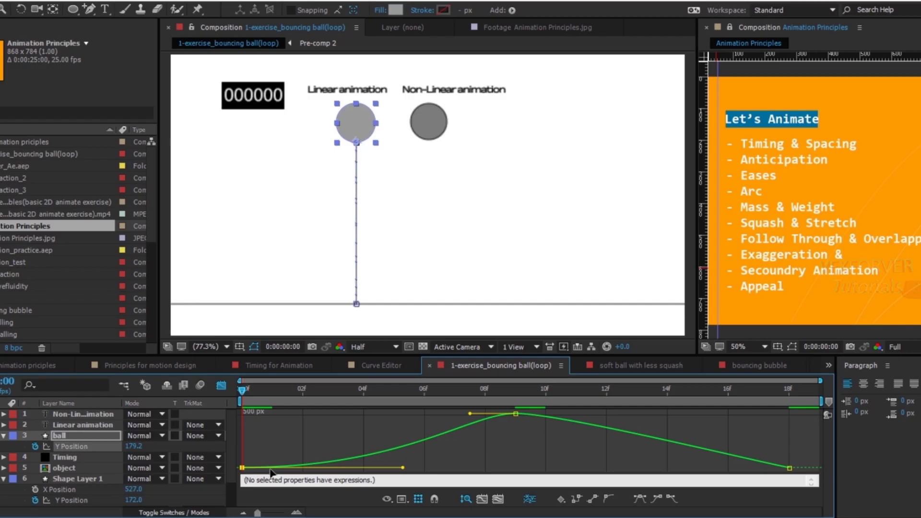
{"action": "left_click_drag", "start_coordinate": [249, 388], "coordinate": [502, 399]}
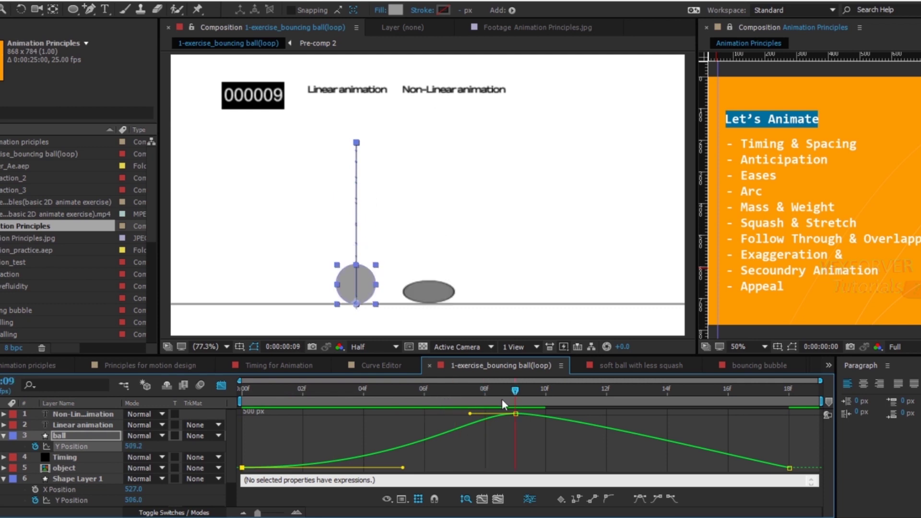
{"action": "left_click_drag", "start_coordinate": [760, 440], "coordinate": [801, 472]}
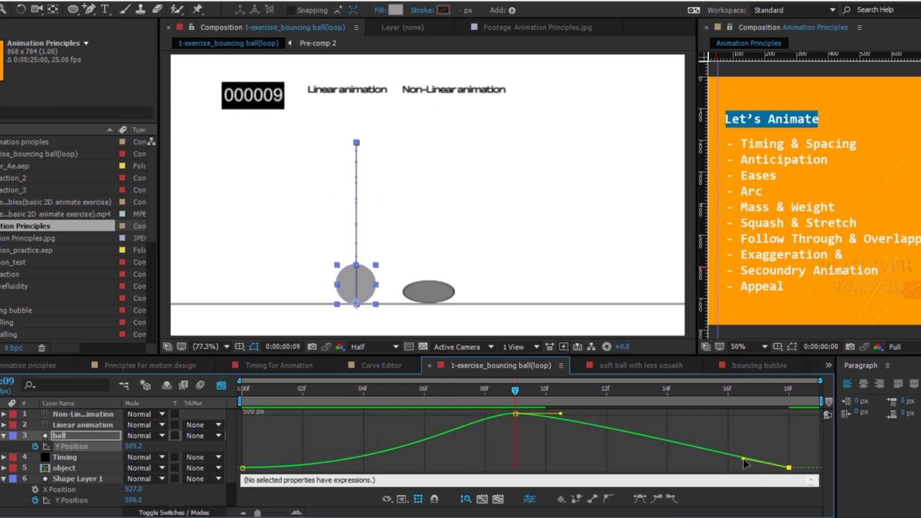
{"action": "left_click_drag", "start_coordinate": [743, 460], "coordinate": [638, 468]}
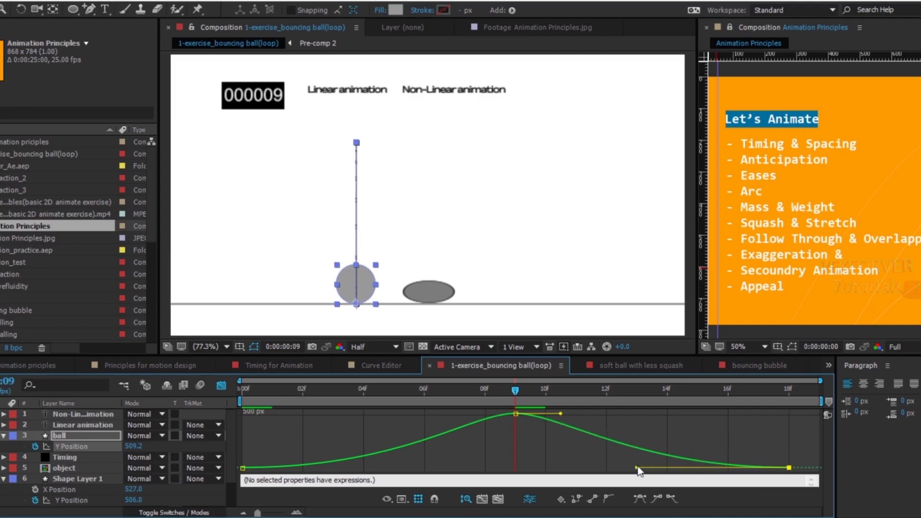
{"action": "left_click_drag", "start_coordinate": [512, 390], "coordinate": [241, 390]}
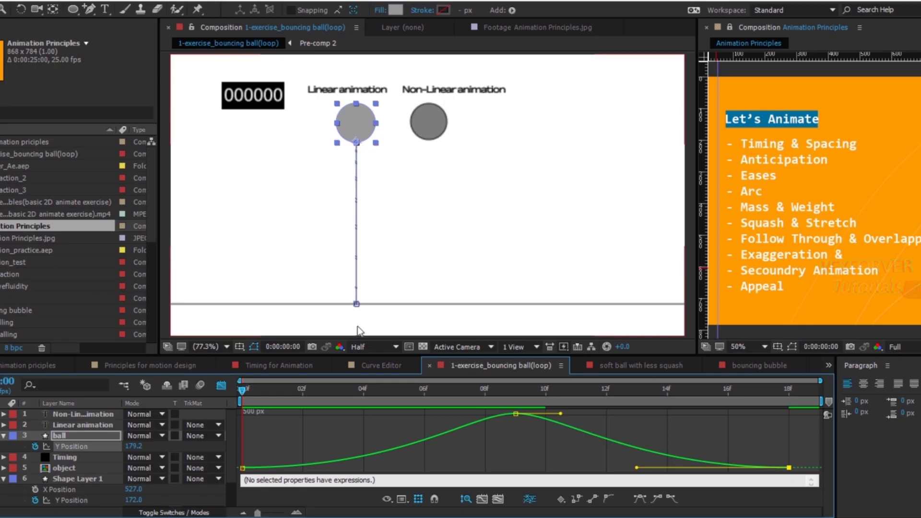
Step: Set the composition's background color to dark gray 575757
{"action": "scroll", "coordinate": [342, 145], "scroll_direction": "up", "scroll_amount": 2}
{"action": "scroll", "coordinate": [317, 106], "scroll_direction": "up", "scroll_amount": 4}
{"action": "key", "text": "slash"}
{"action": "scroll", "coordinate": [33, 492], "scroll_direction": "down", "scroll_amount": 1}
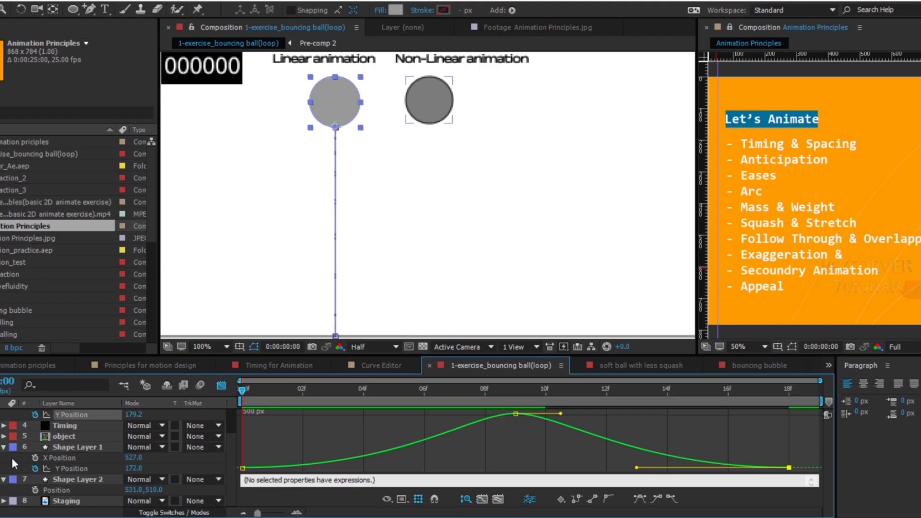
{"action": "right_click", "coordinate": [203, 460]}
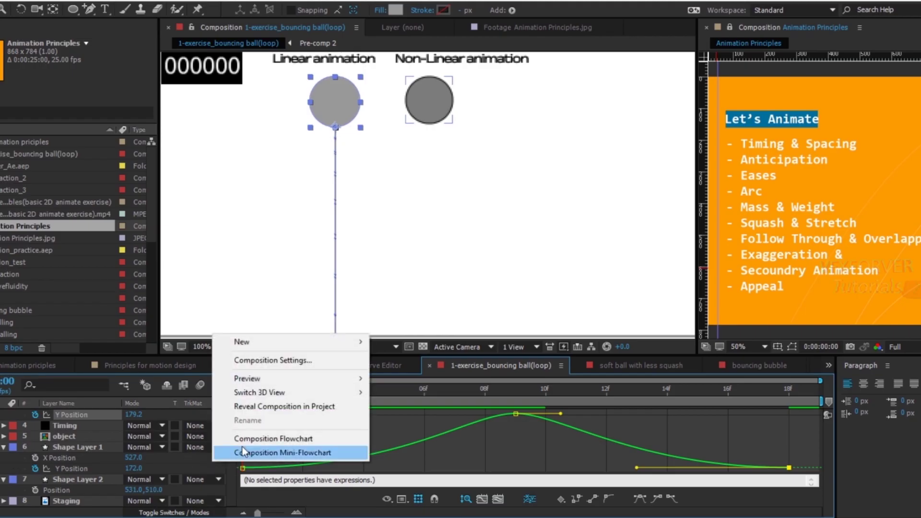
{"action": "left_click", "coordinate": [269, 360]}
{"action": "left_click", "coordinate": [508, 376]}
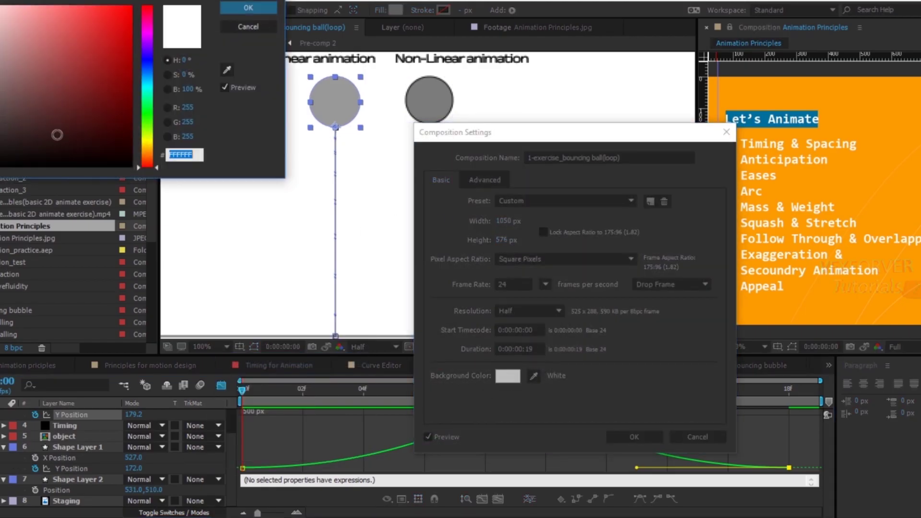
{"action": "left_click", "coordinate": [5, 118]}
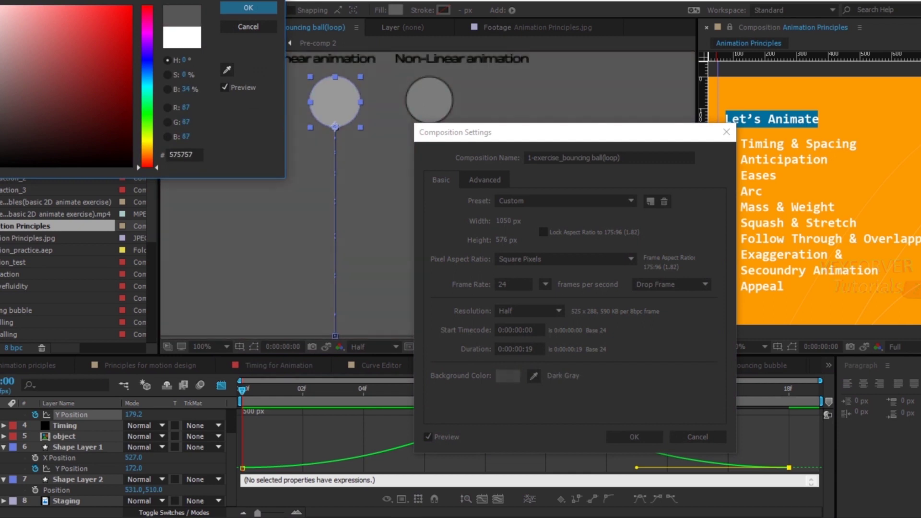
{"action": "left_click", "coordinate": [248, 7]}
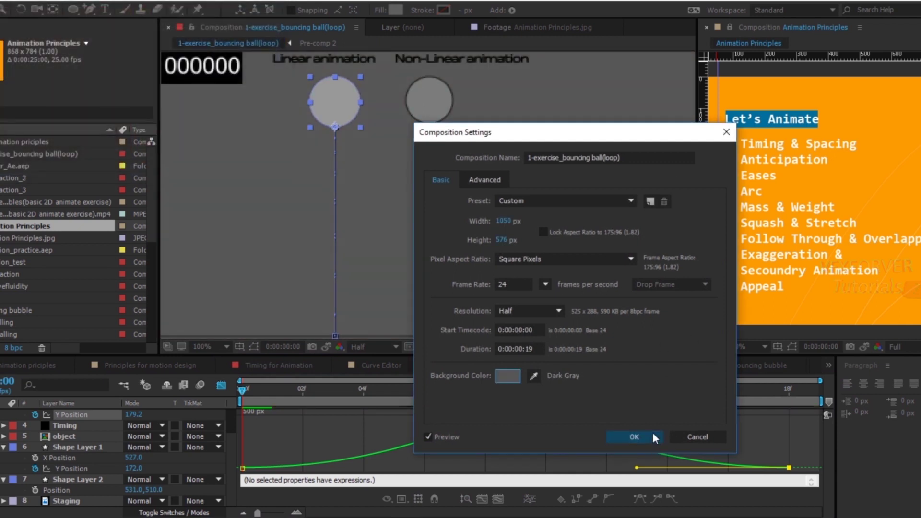
{"action": "left_click", "coordinate": [636, 436]}
Step: Widen the composition viewer and magnify the ball's motion path to 400% to examine the frame spacing
{"action": "key", "text": "period"}
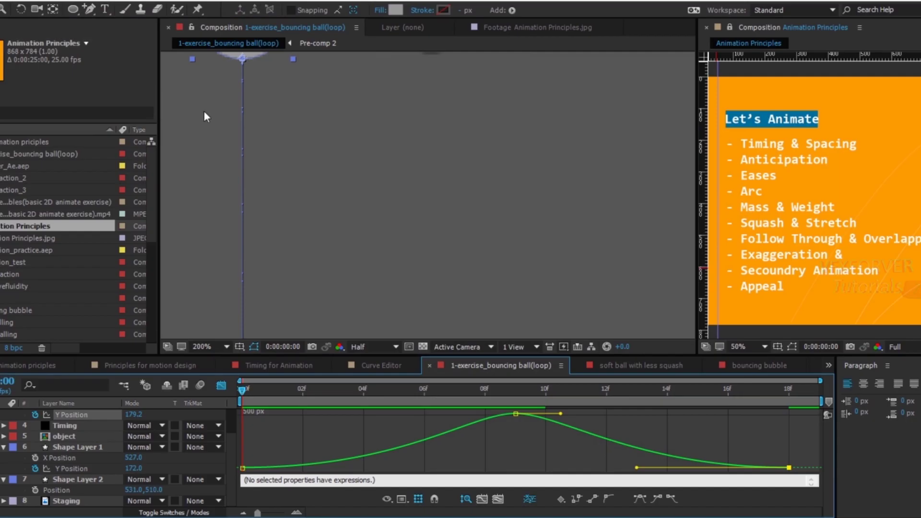
{"action": "key", "text": "comma"}
{"action": "left_click_drag", "start_coordinate": [158, 133], "coordinate": [25, 129]}
{"action": "key", "text": "period"}
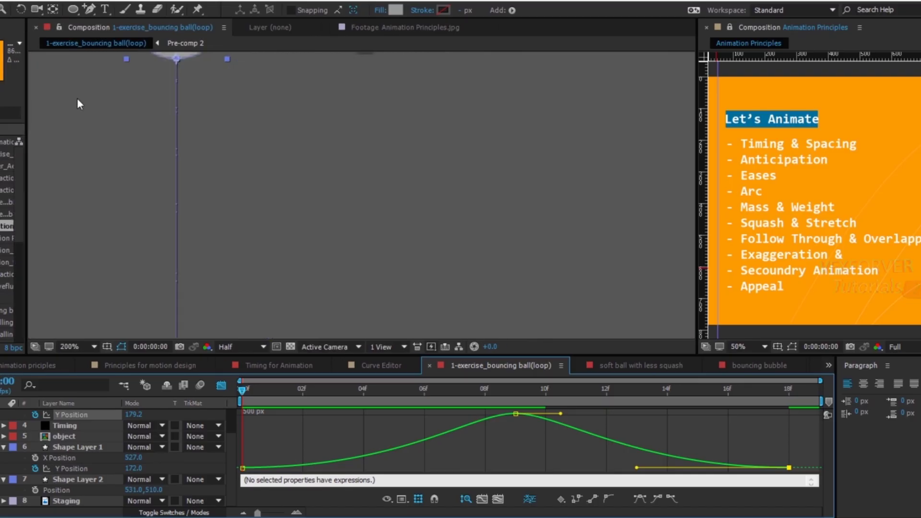
{"action": "left_click_drag", "start_coordinate": [352, 160], "coordinate": [595, 257]}
{"action": "key", "text": "period"}
{"action": "left_click_drag", "start_coordinate": [613, 197], "coordinate": [437, 195]}
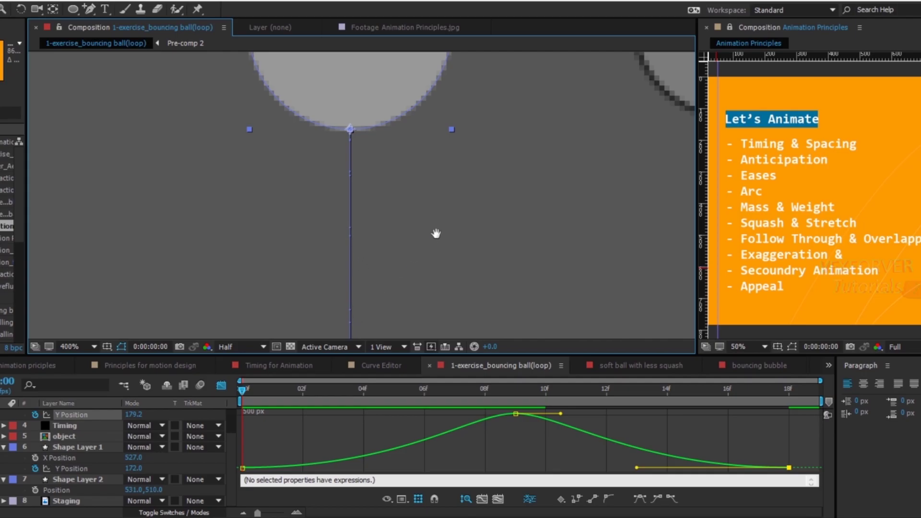
{"action": "right_click", "coordinate": [247, 467]}
{"action": "left_click", "coordinate": [511, 434]}
{"action": "left_click_drag", "start_coordinate": [543, 431], "coordinate": [522, 411]}
{"action": "key", "text": "v"}
{"action": "left_click", "coordinate": [521, 413]}
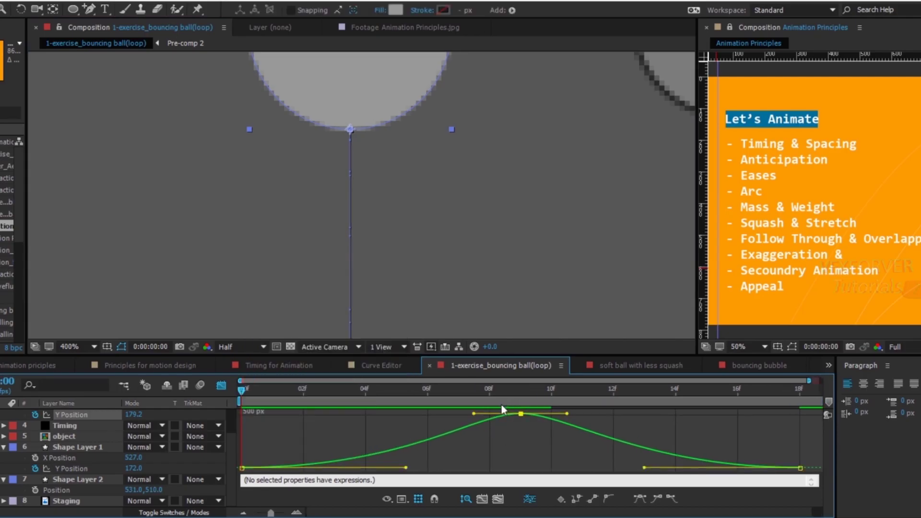
{"action": "right_click", "coordinate": [521, 414]}
{"action": "mouse_move", "coordinate": [606, 402]}
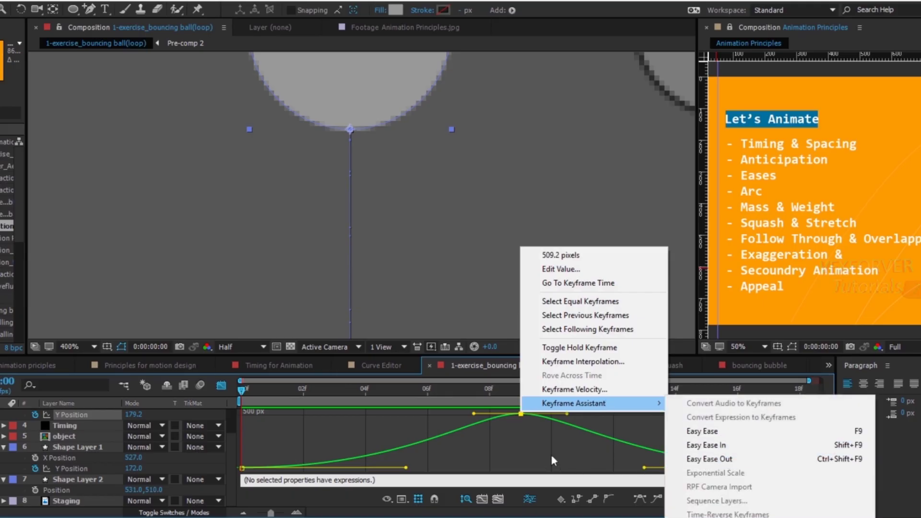
{"action": "left_click", "coordinate": [562, 450]}
Step: Scrub to frame 9 and examine the eased ball's contact with the ground line beside the squashed ball
{"action": "left_click_drag", "start_coordinate": [307, 441], "coordinate": [212, 459]}
{"action": "left_click_drag", "start_coordinate": [313, 415], "coordinate": [215, 477]}
{"action": "left_click_drag", "start_coordinate": [251, 396], "coordinate": [487, 411]}
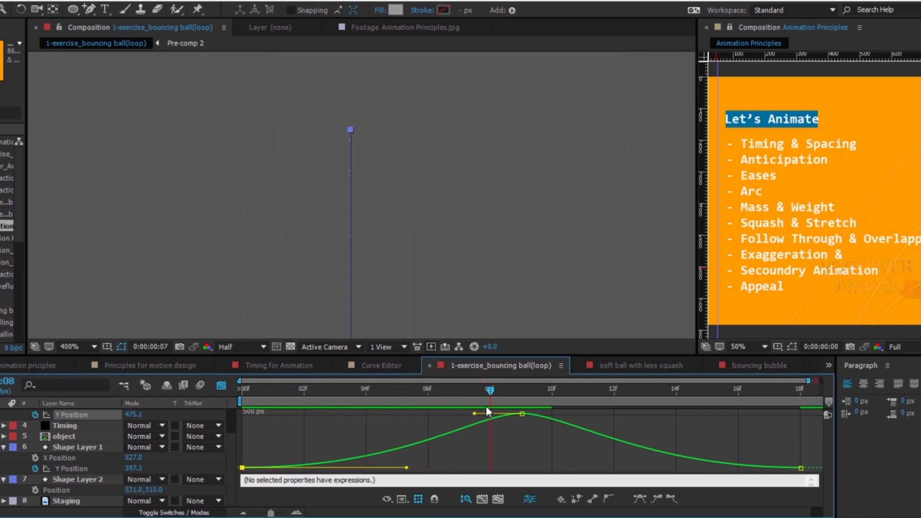
{"action": "left_click", "coordinate": [534, 430]}
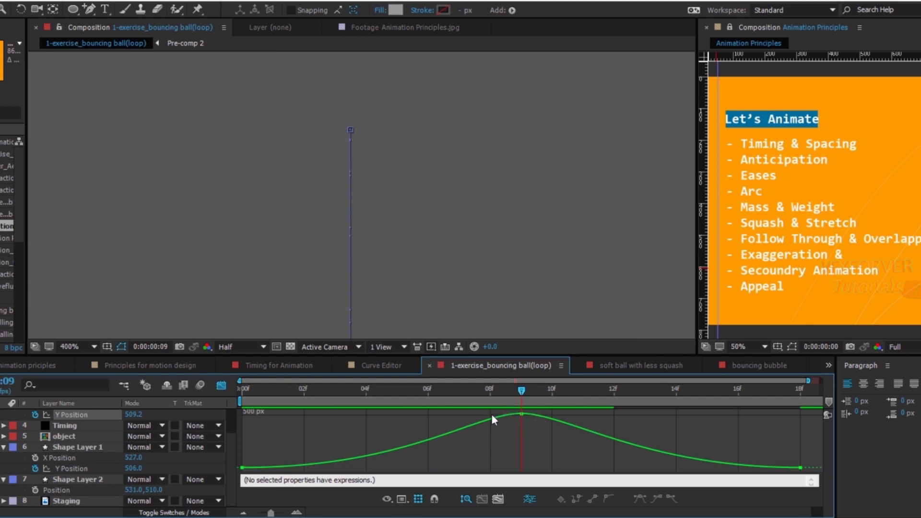
{"action": "scroll", "coordinate": [453, 180], "scroll_direction": "down", "scroll_amount": 3}
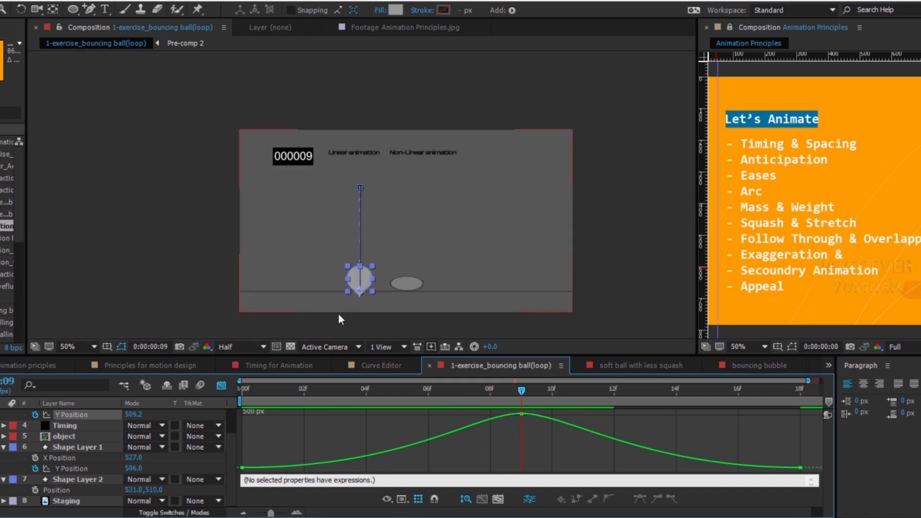
{"action": "key", "text": "period"}
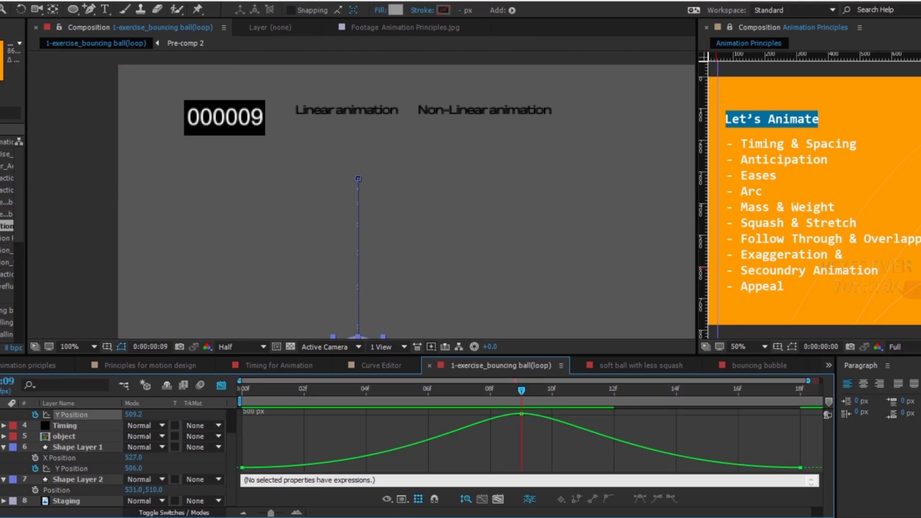
{"action": "key", "text": "h"}
{"action": "left_click_drag", "start_coordinate": [458, 245], "coordinate": [449, 133]}
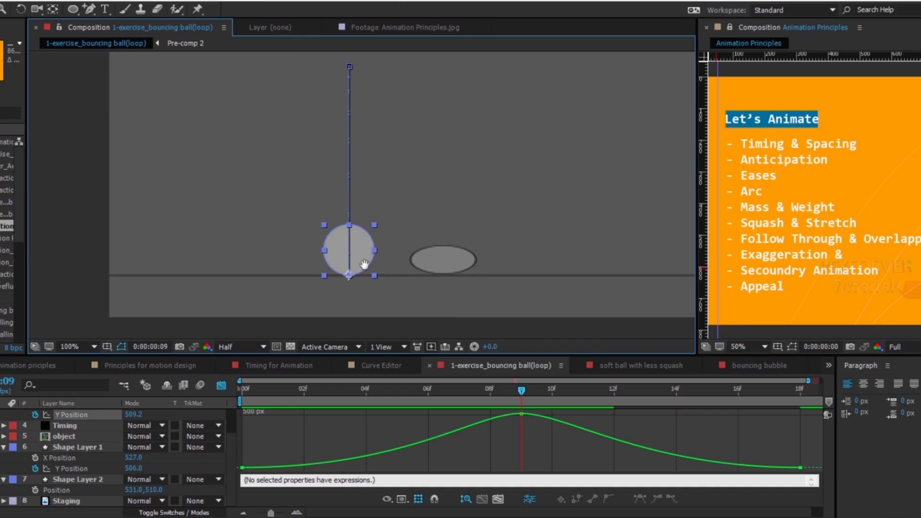
{"action": "key", "text": "comma"}
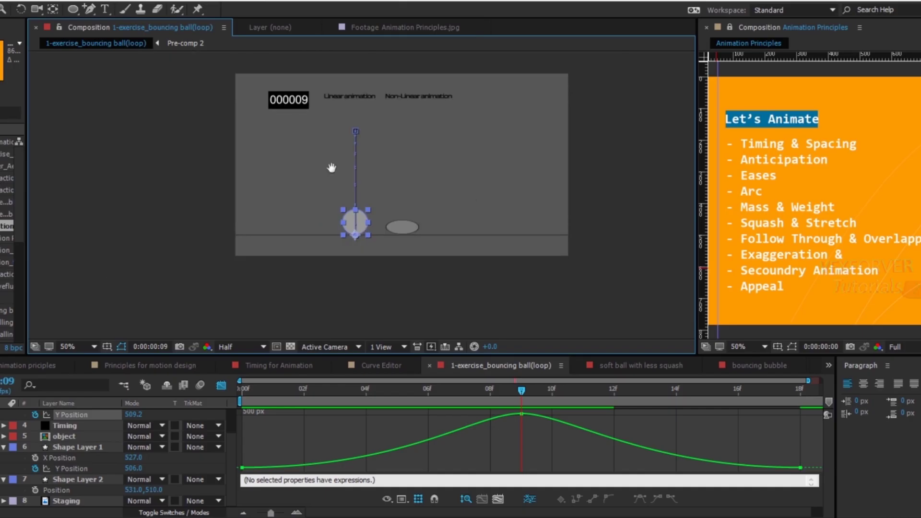
{"action": "key", "text": "period"}
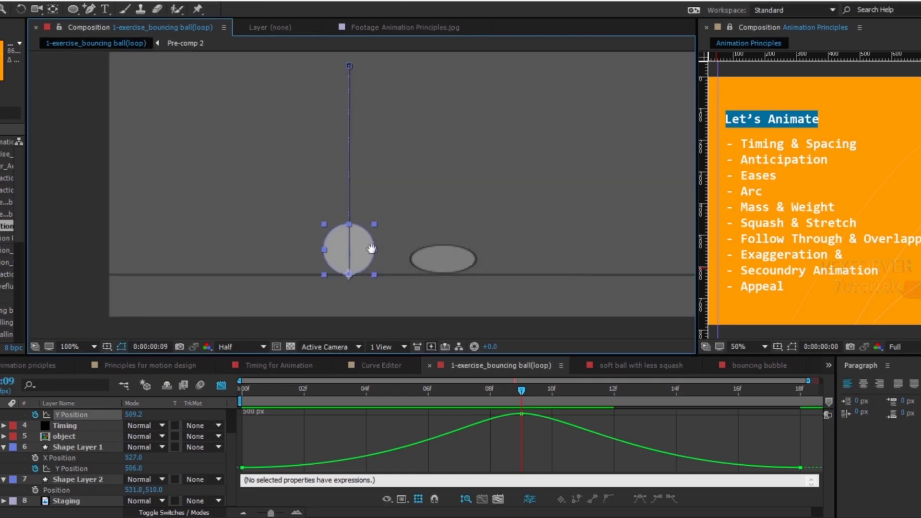
{"action": "mouse_move", "coordinate": [518, 393]}
{"action": "left_mouse_down"}
{"action": "mouse_move", "coordinate": [608, 387]}
{"action": "mouse_move", "coordinate": [504, 387]}
{"action": "mouse_move", "coordinate": [516, 391]}
{"action": "left_mouse_up"}
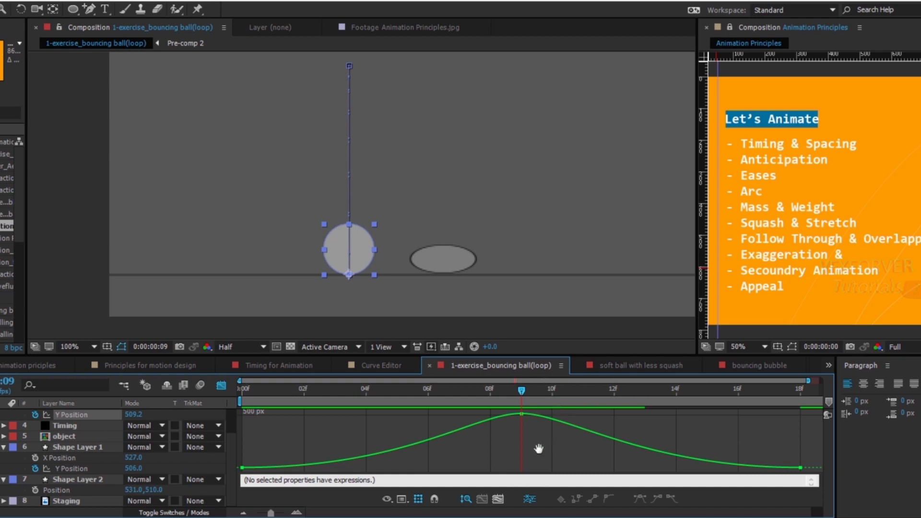
Step: Scrub back to frame 5 to compare the two balls, and play a preview of the eased bounce
{"action": "key", "text": "v"}
{"action": "left_click_drag", "start_coordinate": [513, 398], "coordinate": [397, 395]}
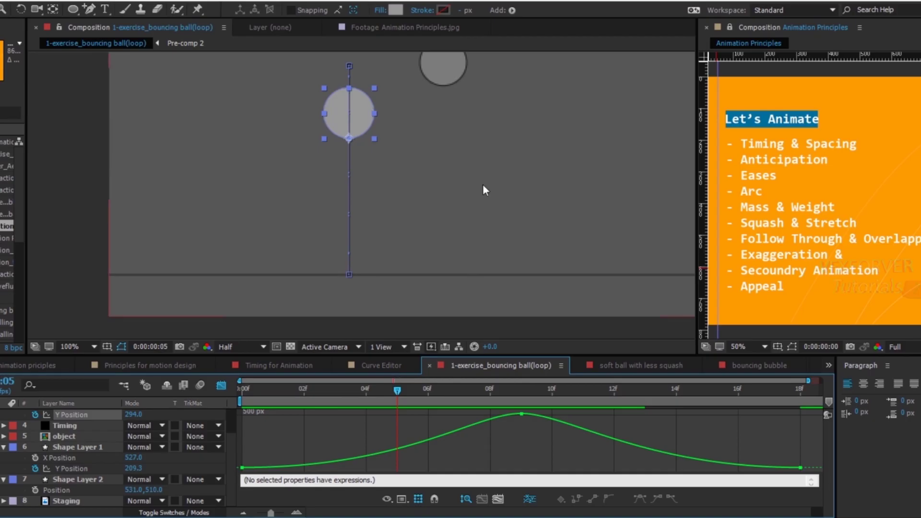
{"action": "key", "text": "comma"}
{"action": "key", "text": "comma"}
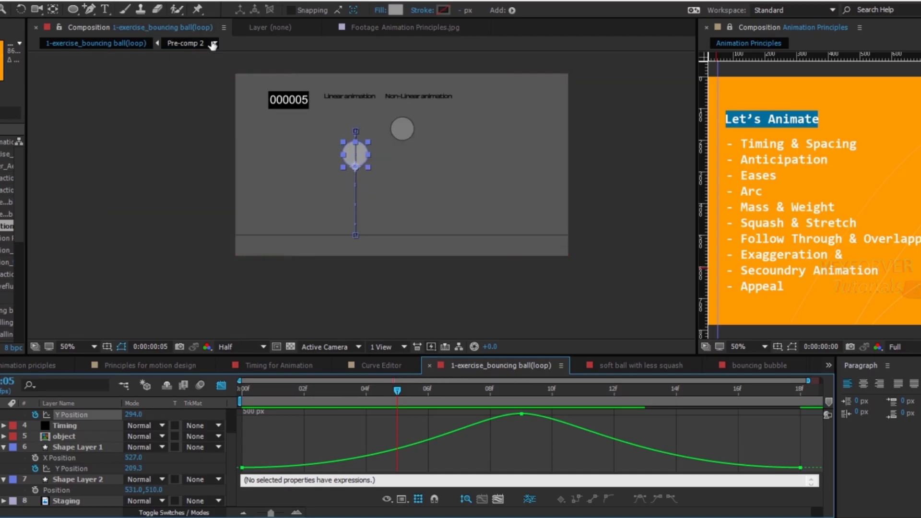
{"action": "key", "text": "period"}
{"action": "key", "text": "period"}
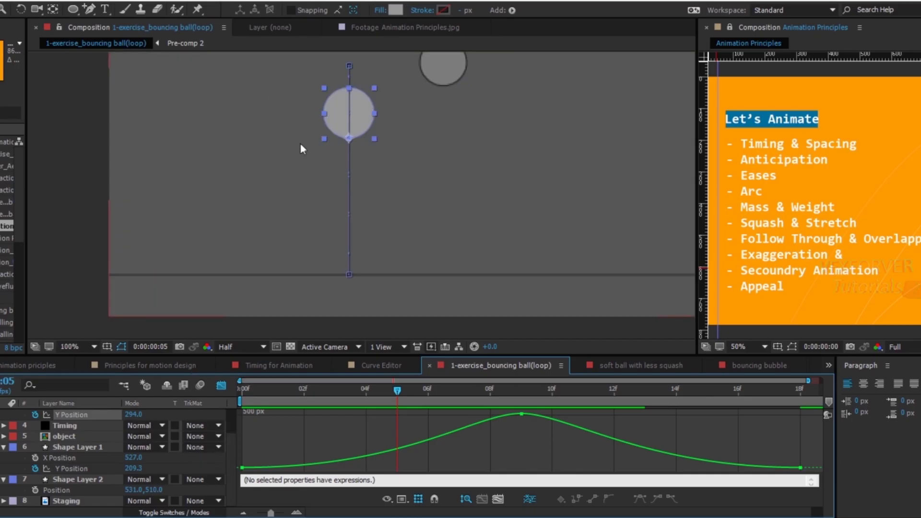
{"action": "key", "text": "space"}
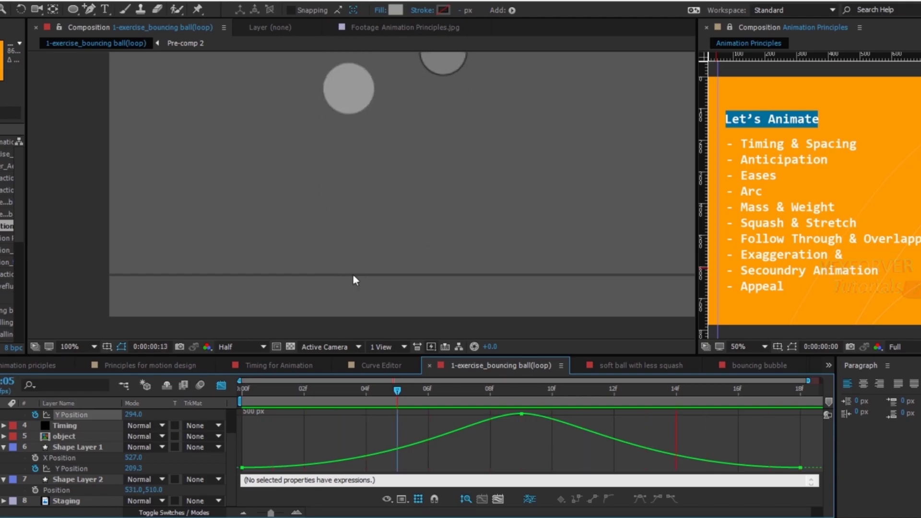
{"action": "scroll", "coordinate": [372, 232], "scroll_direction": "down", "scroll_amount": 2}
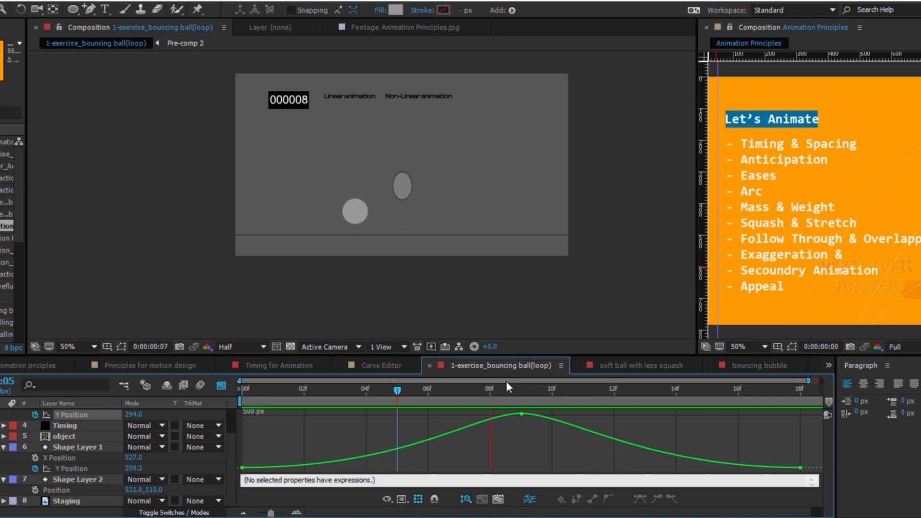
Step: Go to frame 9 and lengthen the first Y Position keyframe's ease handle to about frame 8
{"action": "left_click", "coordinate": [518, 388]}
{"action": "left_click", "coordinate": [522, 413]}
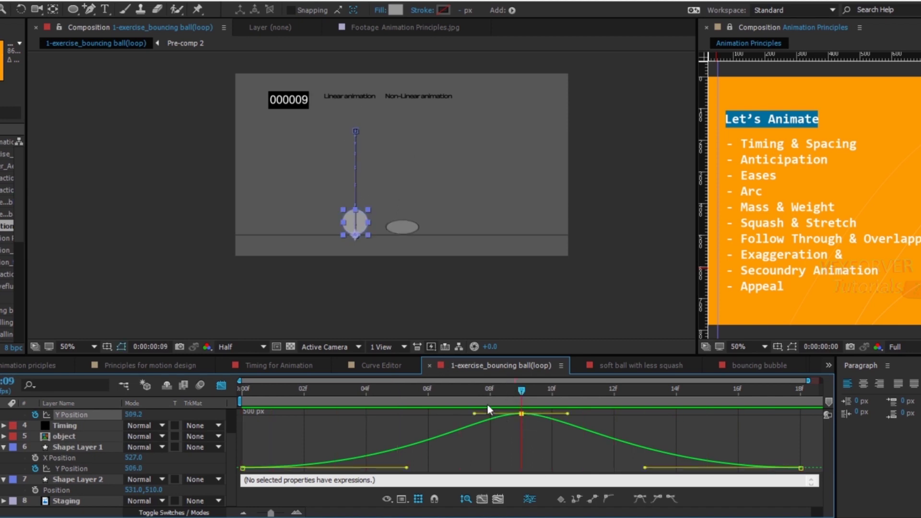
{"action": "key", "text": "period"}
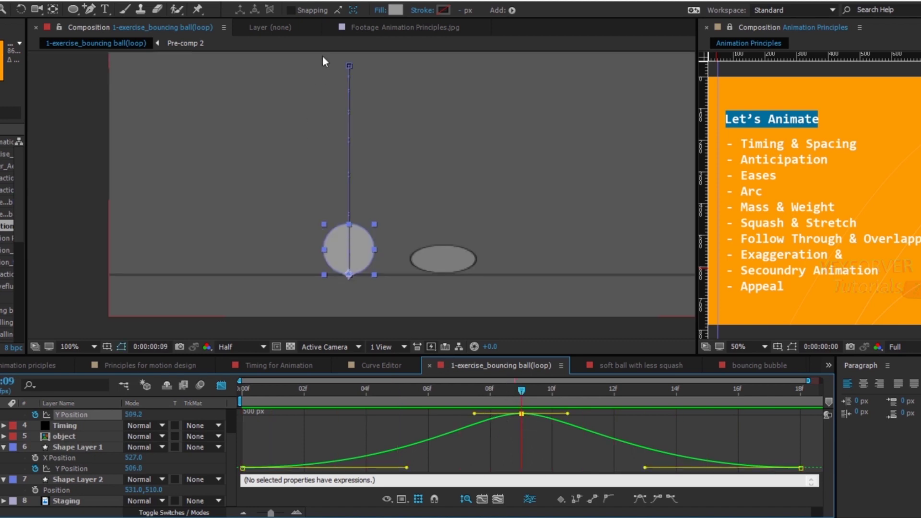
{"action": "key", "text": "period"}
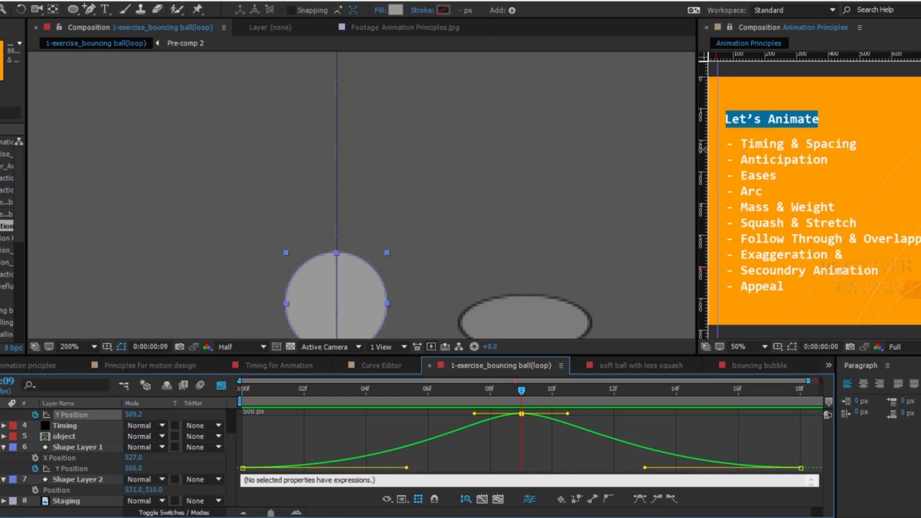
{"action": "left_click_drag", "start_coordinate": [696, 147], "coordinate": [766, 148]}
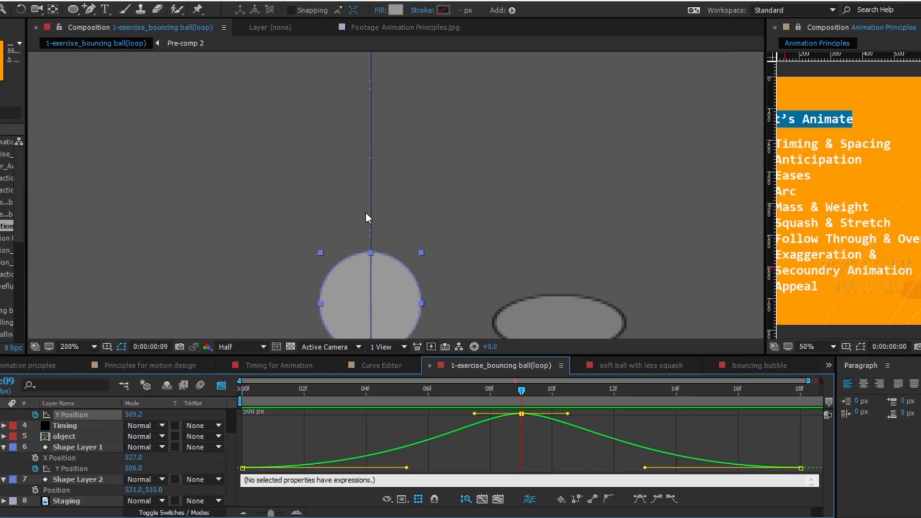
{"action": "key", "text": "comma"}
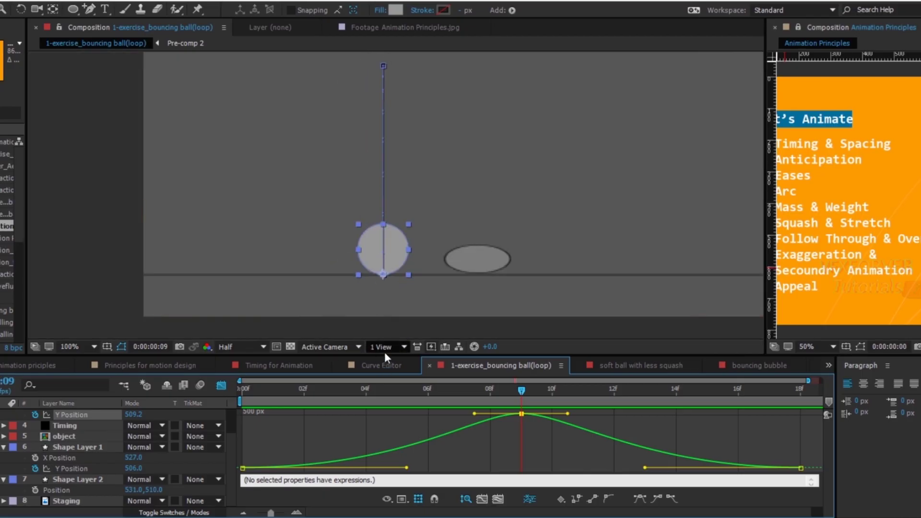
{"action": "mouse_move", "coordinate": [385, 355]}
{"action": "left_mouse_down"}
{"action": "mouse_move", "coordinate": [387, 395]}
{"action": "mouse_move", "coordinate": [379, 352]}
{"action": "left_mouse_up"}
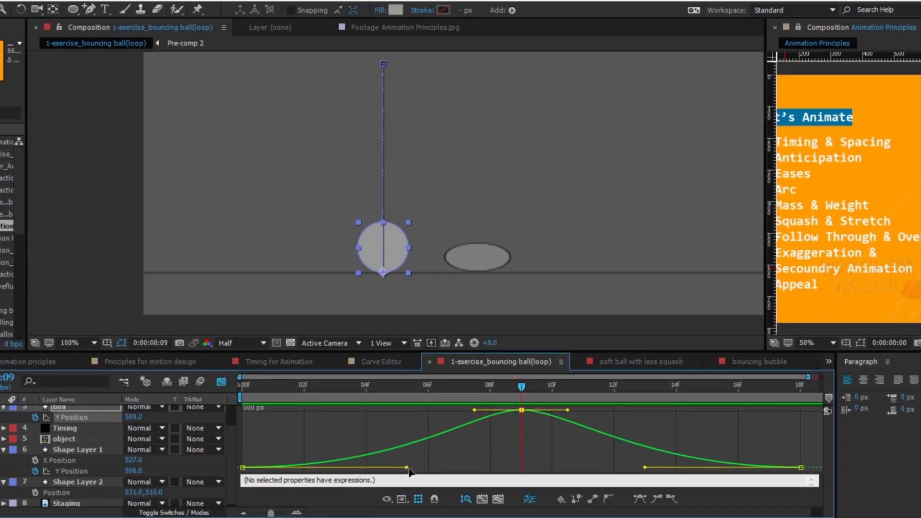
{"action": "left_click_drag", "start_coordinate": [408, 469], "coordinate": [496, 471]}
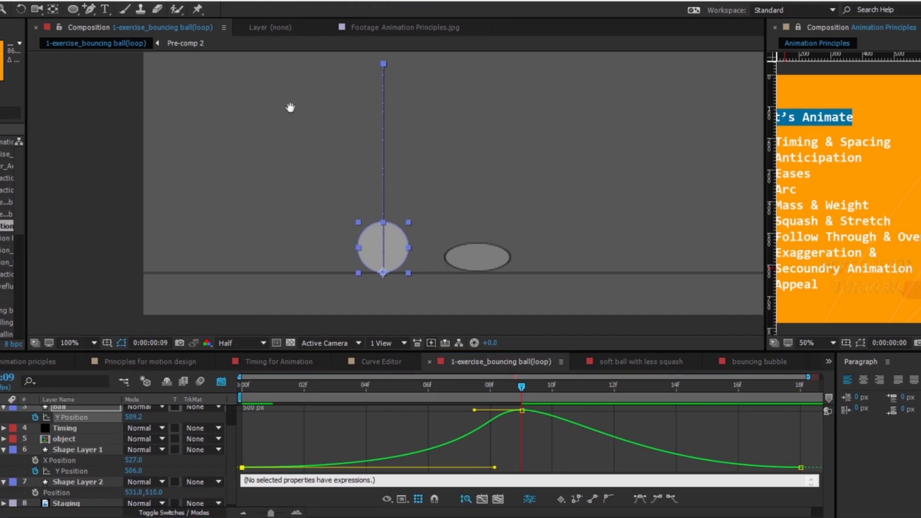
Step: Examine the upper end of the ball's motion path at 1600% and set the ball layer's label color to Yellow
{"action": "left_click_drag", "start_coordinate": [290, 107], "coordinate": [304, 203]}
{"action": "scroll", "coordinate": [366, 193], "scroll_direction": "up", "scroll_amount": 1}
{"action": "scroll", "coordinate": [505, 154], "scroll_direction": "up", "scroll_amount": 2}
{"action": "left_click_drag", "start_coordinate": [640, 160], "coordinate": [500, 172]}
{"action": "scroll", "coordinate": [442, 135], "scroll_direction": "up", "scroll_amount": 1}
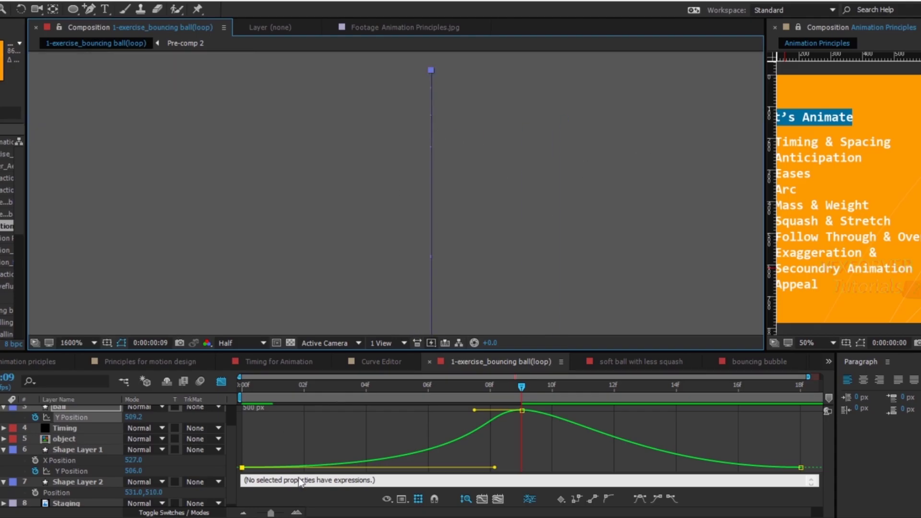
{"action": "scroll", "coordinate": [72, 426], "scroll_direction": "up", "scroll_amount": 1}
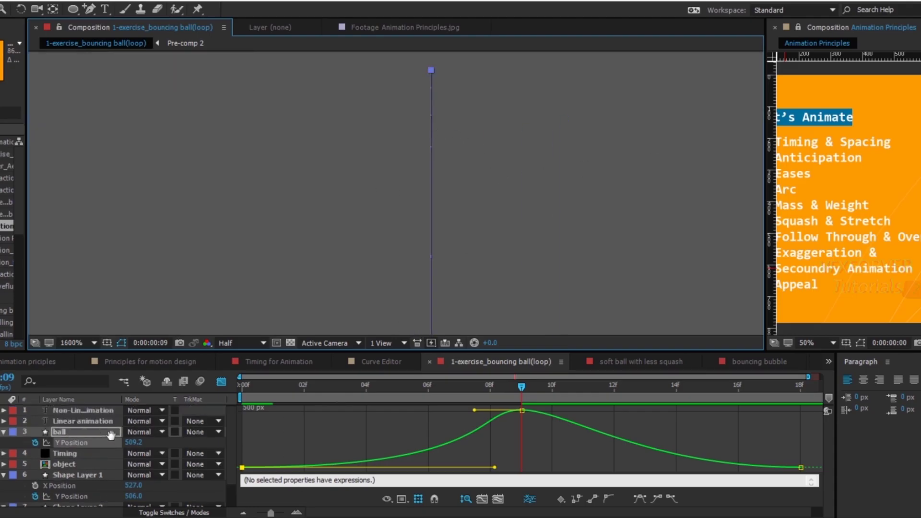
{"action": "left_click", "coordinate": [13, 432]}
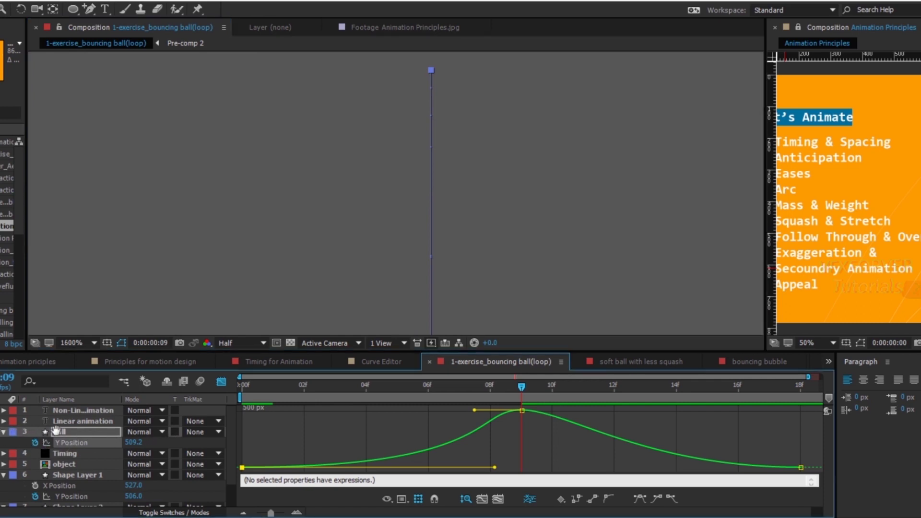
{"action": "key", "text": "v"}
{"action": "left_click", "coordinate": [13, 432]}
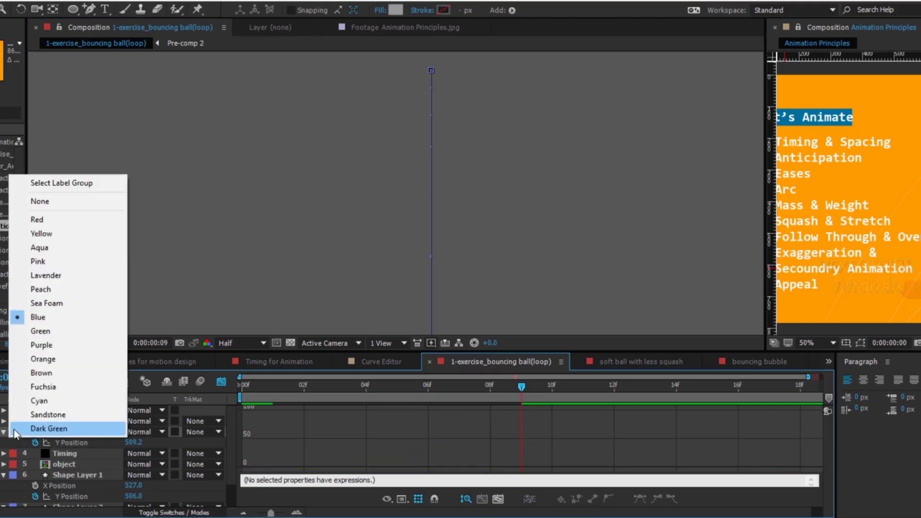
{"action": "left_click", "coordinate": [67, 238]}
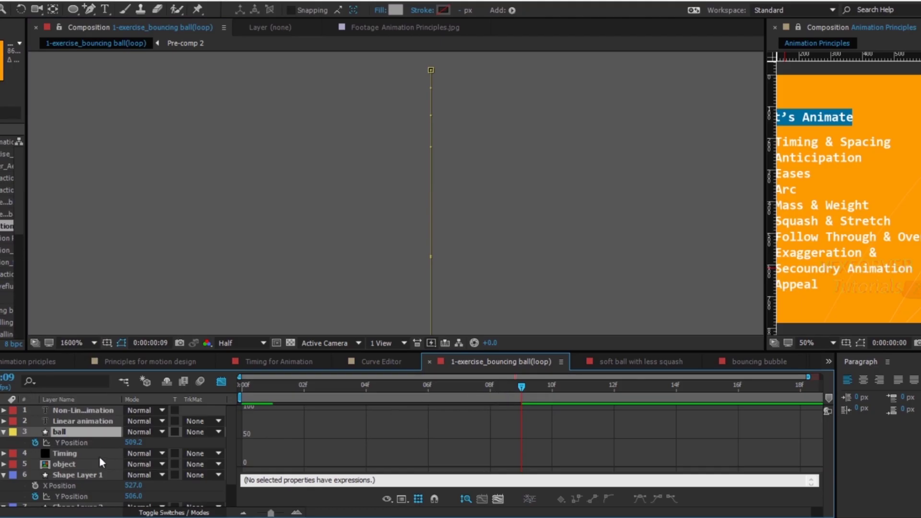
Step: Stretch the first Y Position keyframe's ease handle of the ball layer out to frame 9
{"action": "left_click", "coordinate": [91, 442]}
{"action": "left_click", "coordinate": [414, 455]}
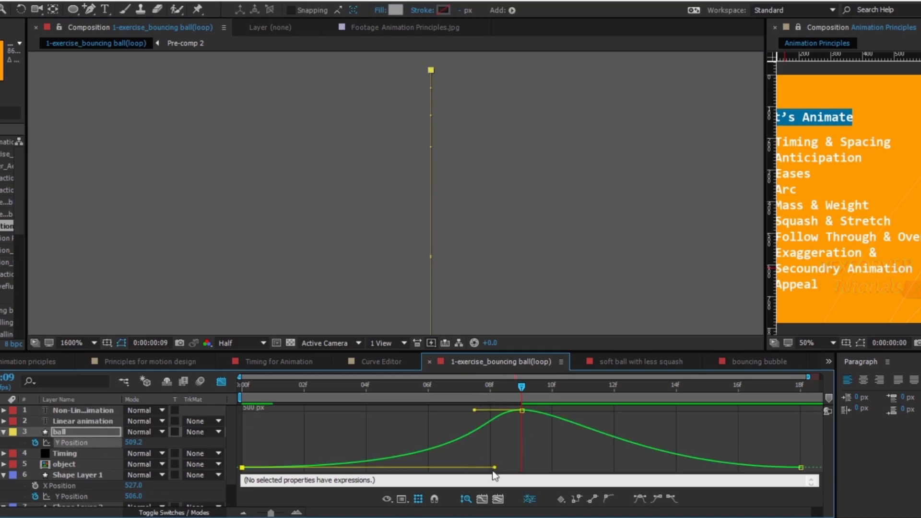
{"action": "left_click_drag", "start_coordinate": [496, 473], "coordinate": [544, 472]}
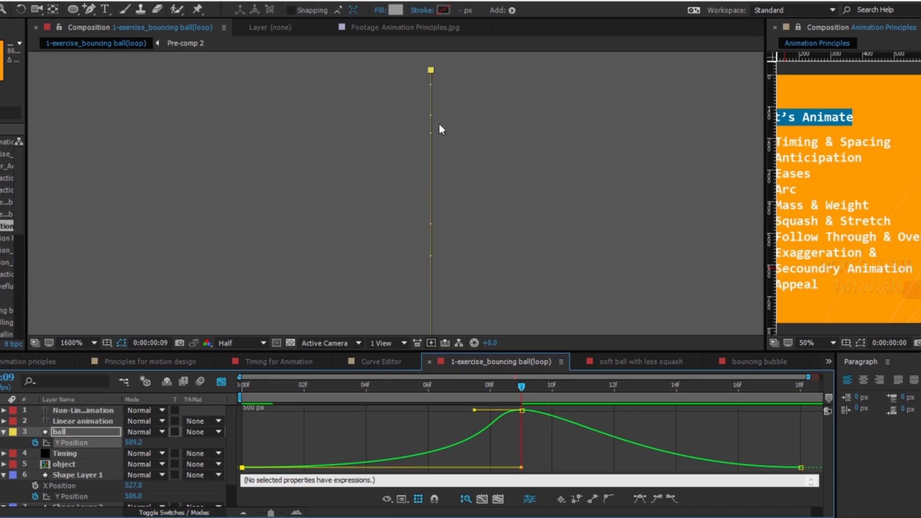
Step: Select the frame 9 keyframe and examine the frame spacing along the ball's motion path down to the ground line
{"action": "key", "text": "comma"}
{"action": "key", "text": "comma"}
{"action": "left_click", "coordinate": [522, 410]}
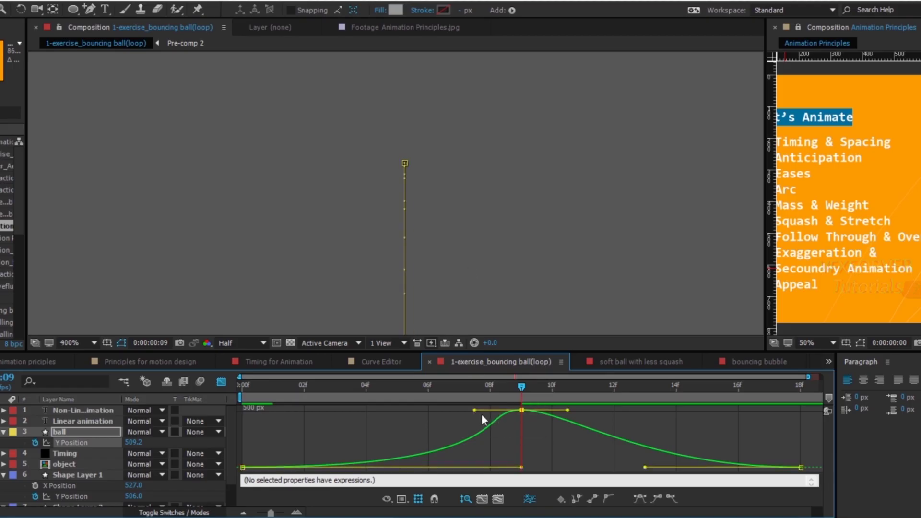
{"action": "left_click", "coordinate": [1, 9]}
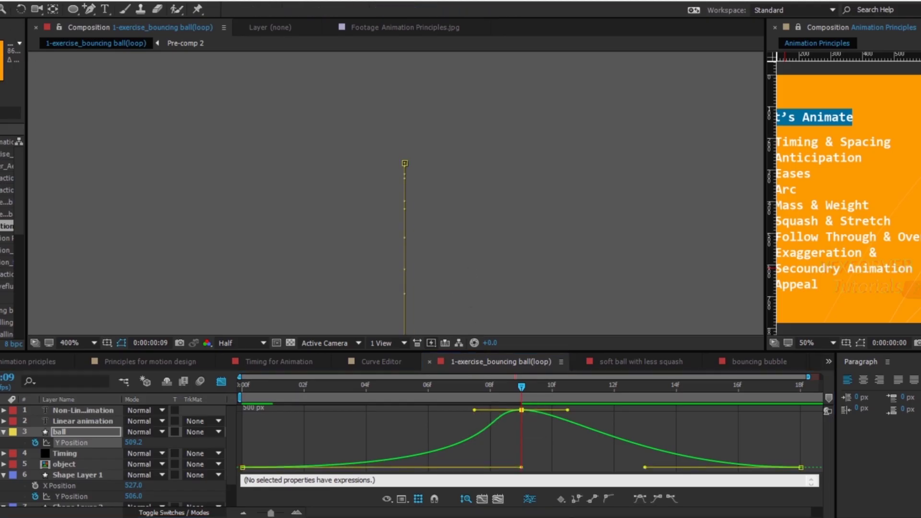
{"action": "left_click_drag", "start_coordinate": [251, 246], "coordinate": [259, 47]}
{"action": "left_click_drag", "start_coordinate": [302, 306], "coordinate": [339, 74]}
{"action": "left_click_drag", "start_coordinate": [362, 246], "coordinate": [311, 1]}
{"action": "key", "text": "comma"}
{"action": "key", "text": "comma"}
{"action": "key", "text": "period"}
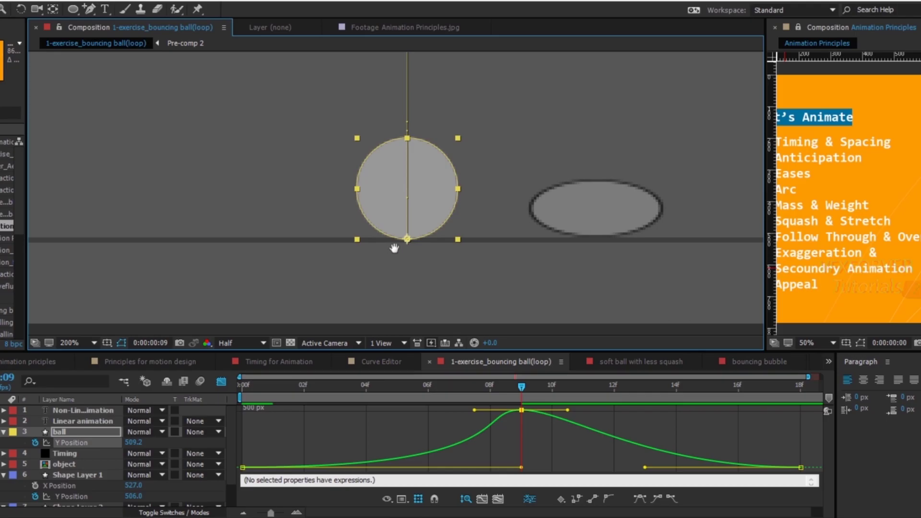
{"action": "key", "text": "comma"}
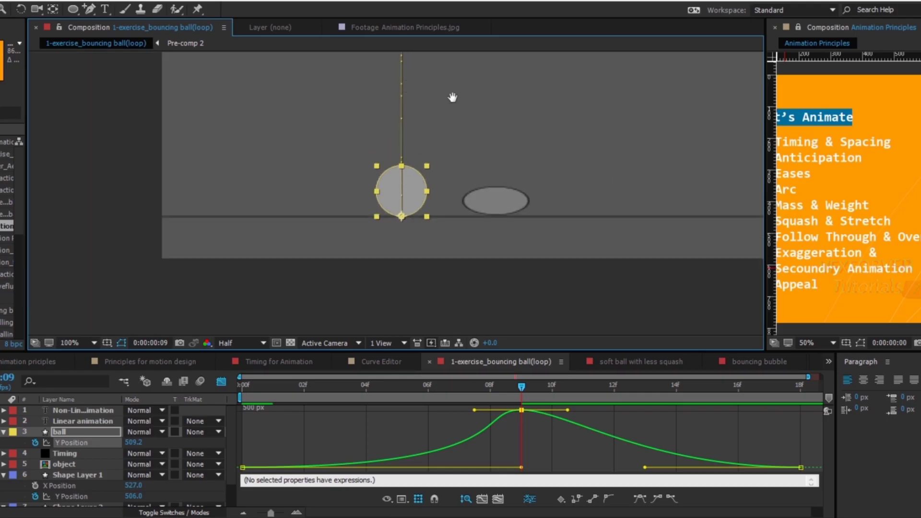
{"action": "left_click_drag", "start_coordinate": [453, 95], "coordinate": [481, 164]}
{"action": "key", "text": "period"}
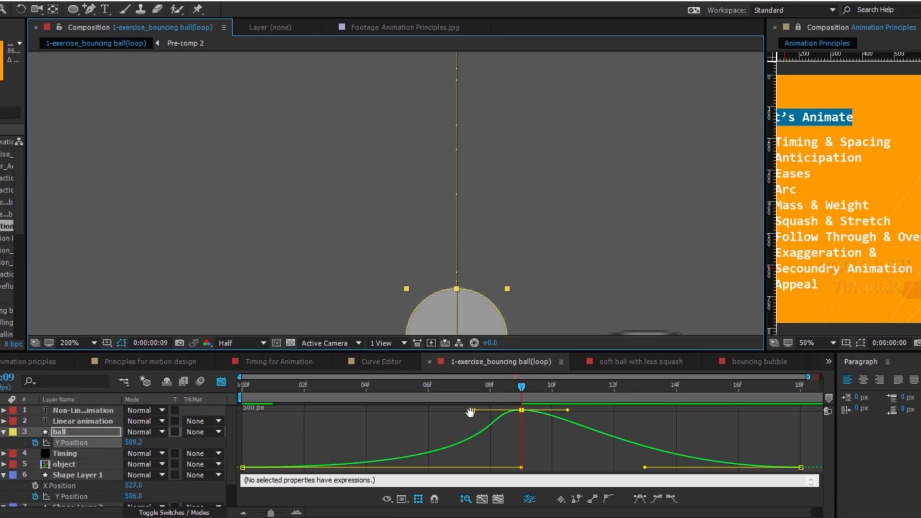
Step: Shorten and angle the frame 9 keyframe's two handles separately downward so the Y Position curve forms a sharp peak
{"action": "key", "text": "v"}
{"action": "left_click_drag", "start_coordinate": [479, 412], "coordinate": [483, 410]}
{"action": "left_click_drag", "start_coordinate": [486, 411], "coordinate": [505, 418]}
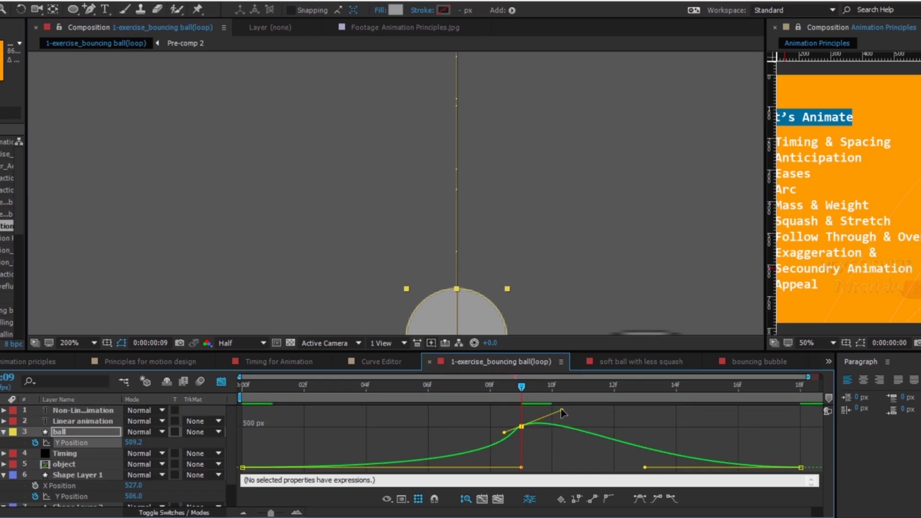
{"action": "left_click_drag", "start_coordinate": [561, 412], "coordinate": [530, 436]}
{"action": "key", "text": "ctrl+z"}
{"action": "key", "text": "ctrl+z"}
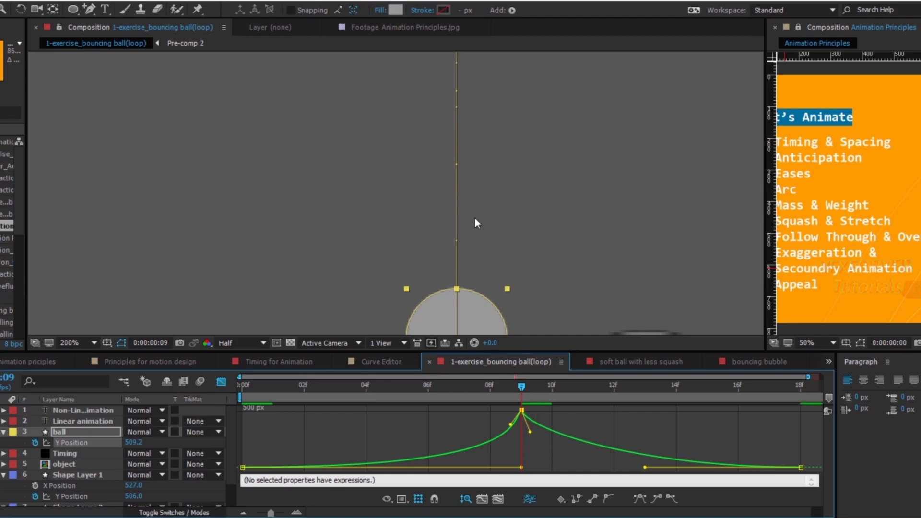
Step: Compare the frame spacing at the top of the ball's reshaped motion path with the spacing near the ground
{"action": "key", "text": "comma"}
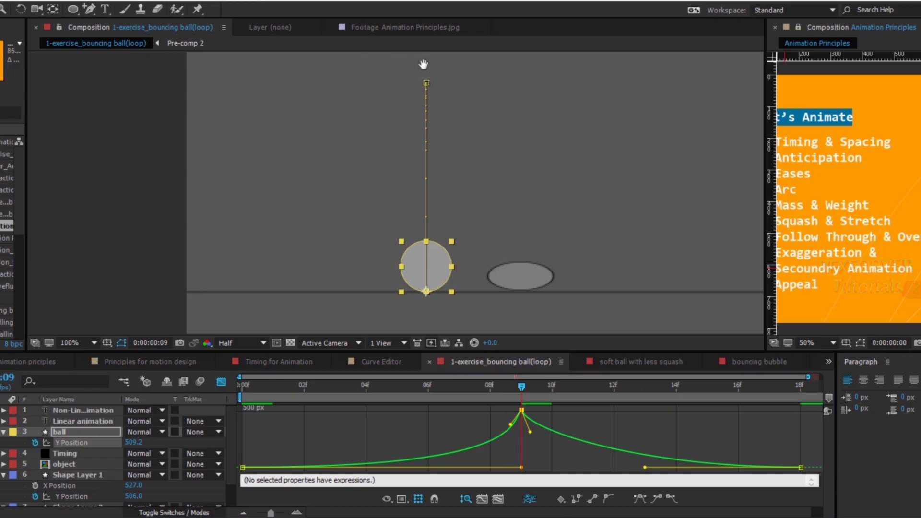
{"action": "key", "text": "period"}
{"action": "key", "text": "period"}
{"action": "left_click_drag", "start_coordinate": [594, 86], "coordinate": [539, 249]}
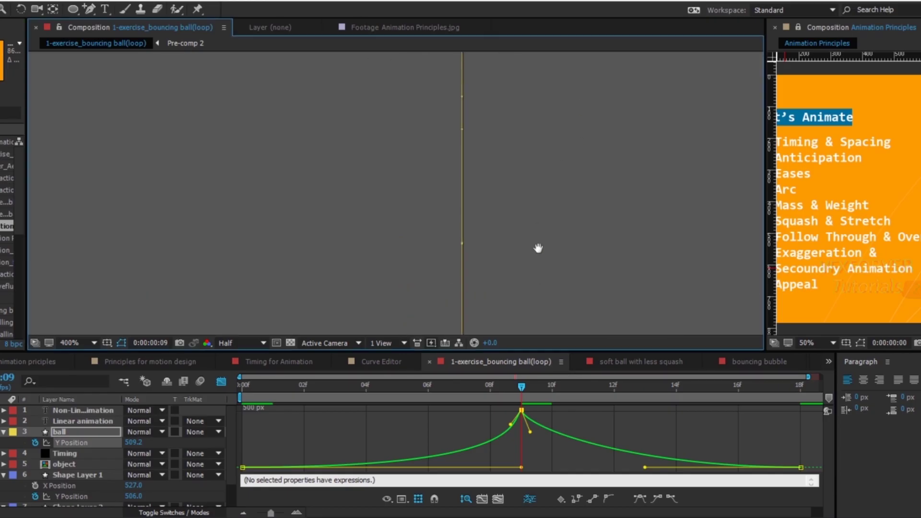
{"action": "left_click_drag", "start_coordinate": [586, 103], "coordinate": [546, 120]}
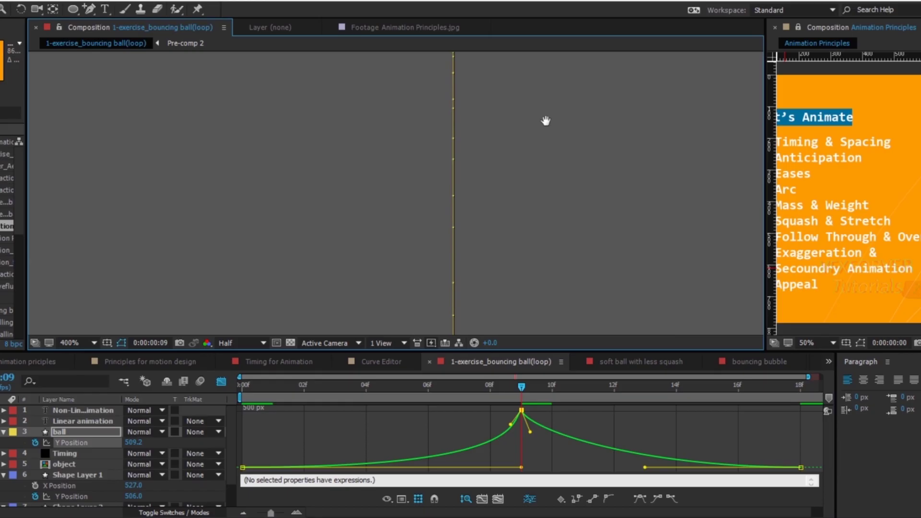
{"action": "key", "text": "comma"}
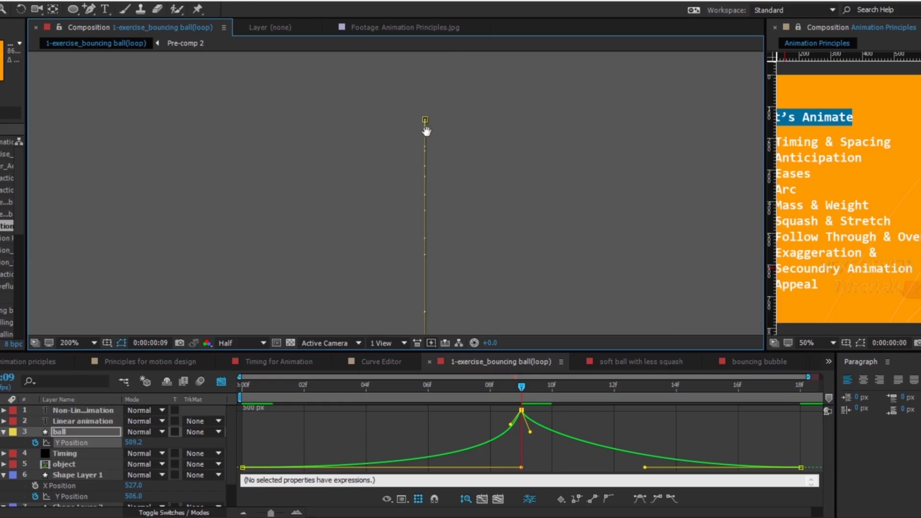
{"action": "left_click_drag", "start_coordinate": [469, 298], "coordinate": [524, 136]}
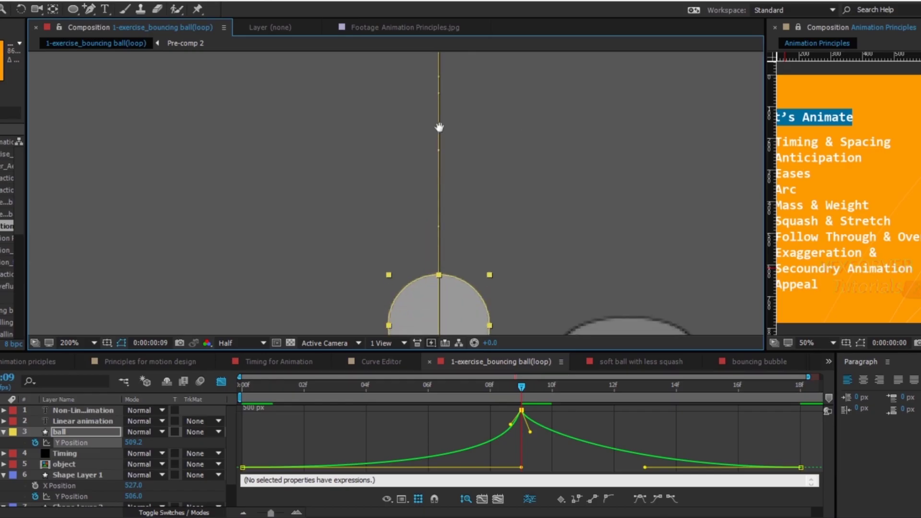
{"action": "left_click_drag", "start_coordinate": [496, 232], "coordinate": [484, 120]}
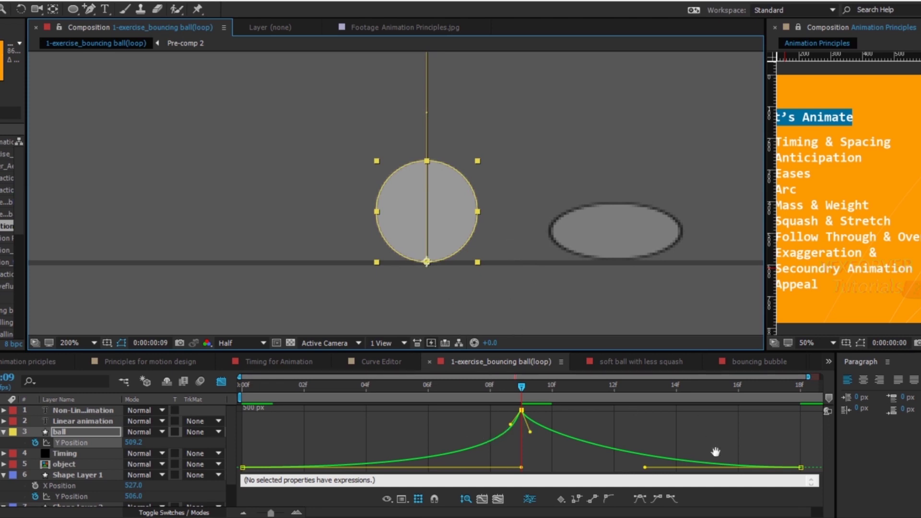
Step: Stretch the last Y Position keyframe's ease handle back to frame 9 to mirror the first half of the curve
{"action": "key", "text": "v"}
{"action": "left_click_drag", "start_coordinate": [646, 468], "coordinate": [602, 474]}
{"action": "left_click_drag", "start_coordinate": [311, 439], "coordinate": [220, 473]}
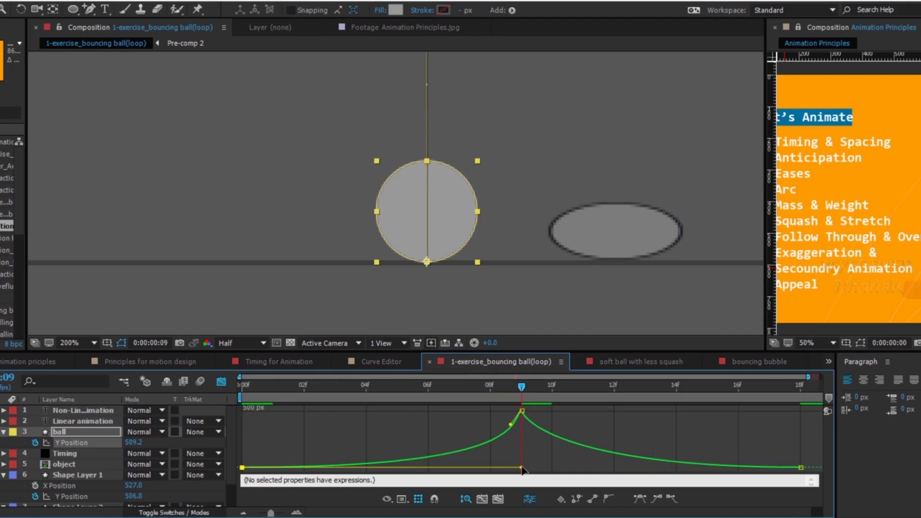
{"action": "left_click_drag", "start_coordinate": [744, 448], "coordinate": [825, 475]}
{"action": "left_click_drag", "start_coordinate": [588, 469], "coordinate": [513, 472]}
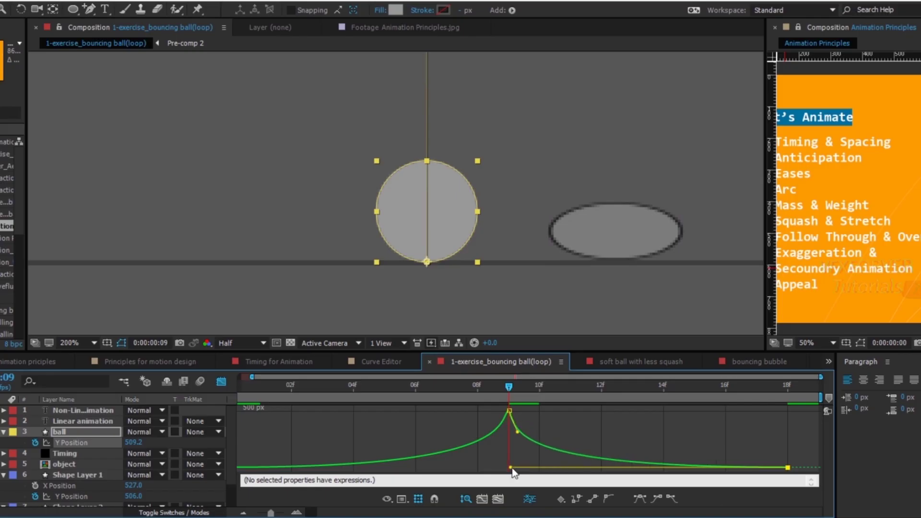
{"action": "left_click", "coordinate": [603, 433]}
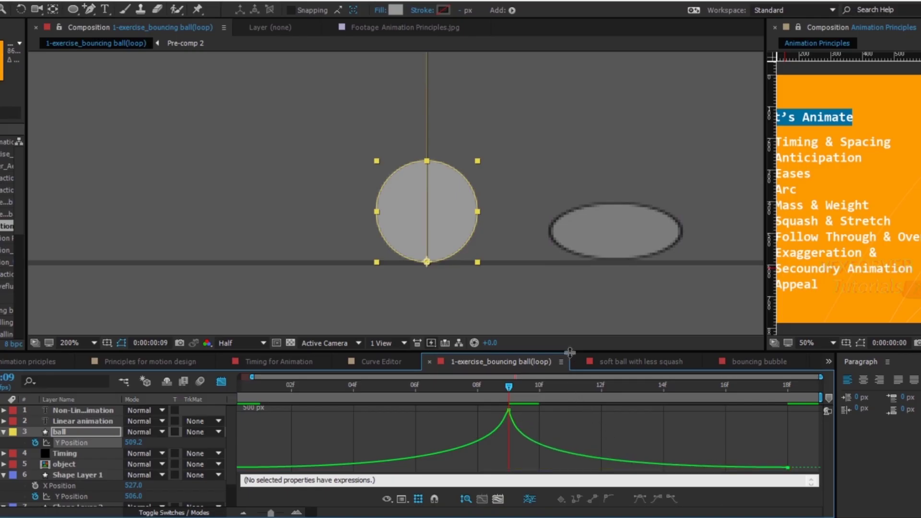
Step: Enlarge the graph to inspect the finished curve, return to frame 0 and preview both bounces in the maximized viewer
{"action": "left_click_drag", "start_coordinate": [569, 350], "coordinate": [558, 282]}
{"action": "scroll", "coordinate": [500, 141], "scroll_direction": "down", "scroll_amount": 4}
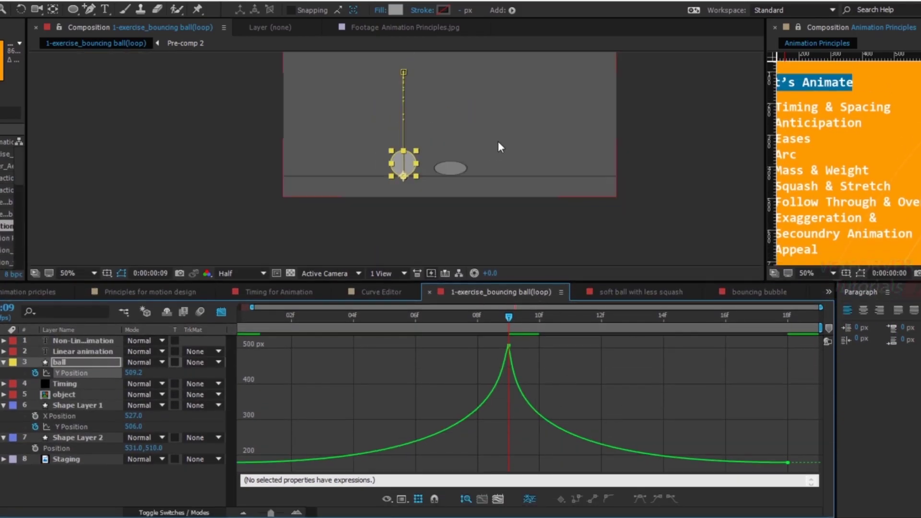
{"action": "left_click_drag", "start_coordinate": [711, 111], "coordinate": [720, 179]}
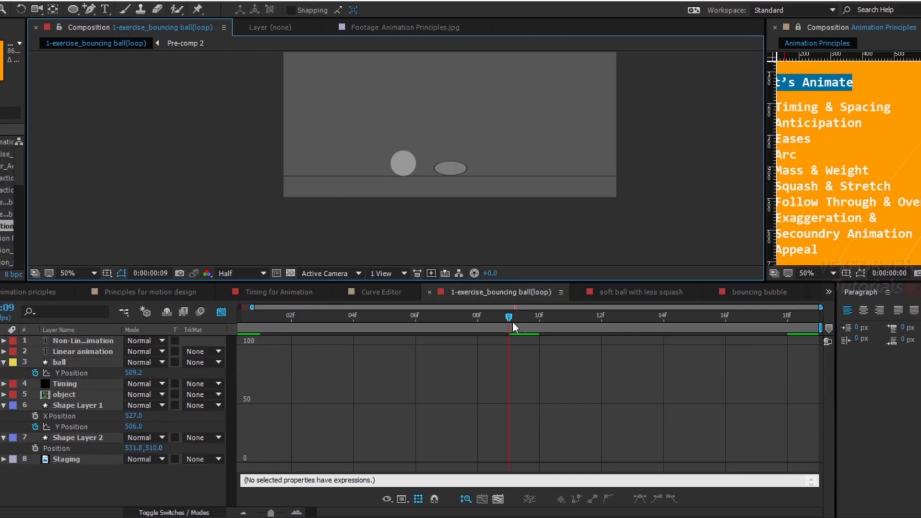
{"action": "left_click_drag", "start_coordinate": [512, 323], "coordinate": [176, 329]}
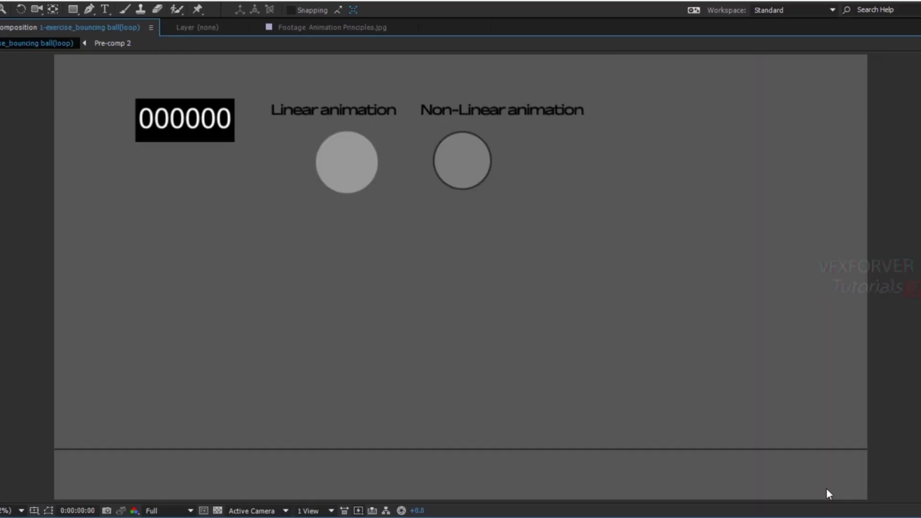
{"action": "key", "text": "space"}
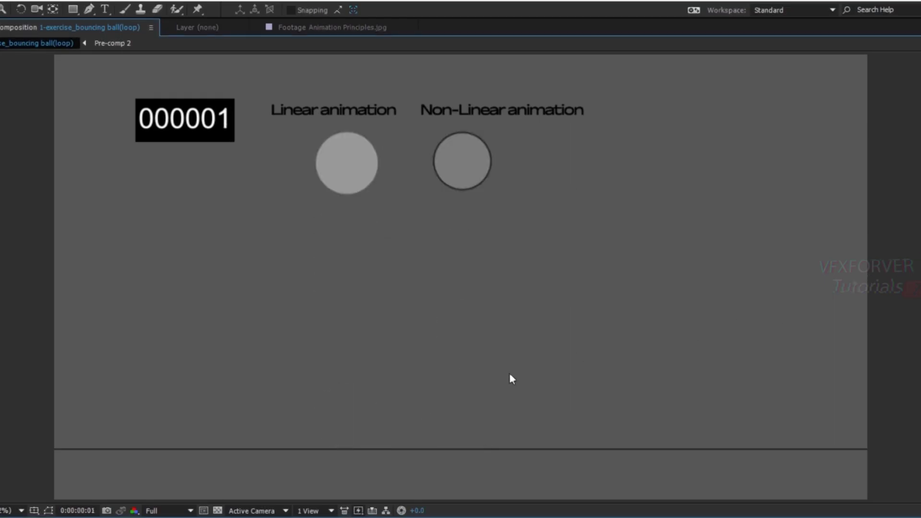
Step: Restore the full panel layout and return the playhead to the first frame
{"action": "key", "text": "grave"}
{"action": "left_click_drag", "start_coordinate": [275, 343], "coordinate": [484, 355]}
{"action": "key", "text": "Home"}
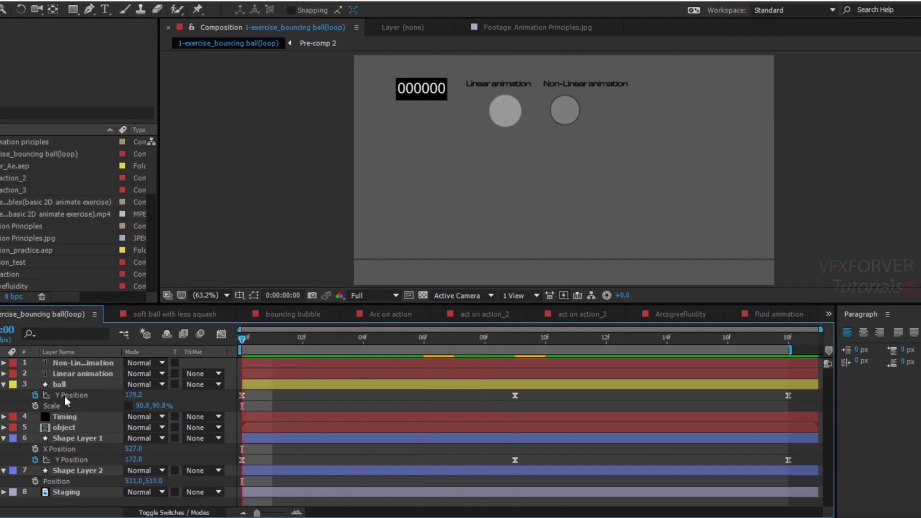
Step: Compare both balls at frame 8 and display the Animation Principles composition alongside the bouncing ball viewer
{"action": "left_click_drag", "start_coordinate": [298, 341], "coordinate": [493, 432]}
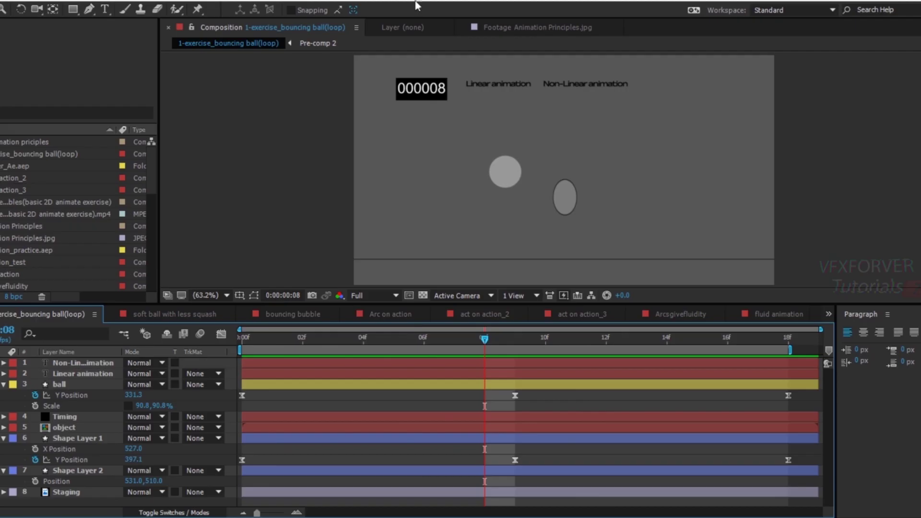
{"action": "left_click", "coordinate": [413, 28]}
{"action": "left_click", "coordinate": [263, 28]}
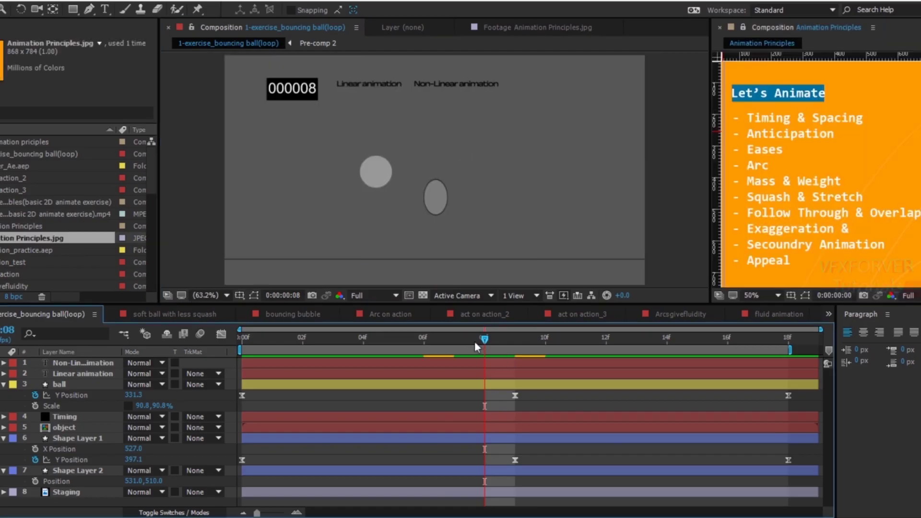
Step: Return to frame 0, display the ball's Y Position curve with all its keyframes selected, and show its motion path in the viewer
{"action": "left_click_drag", "start_coordinate": [474, 341], "coordinate": [226, 353]}
{"action": "left_click", "coordinate": [788, 396]}
{"action": "left_click_drag", "start_coordinate": [388, 405], "coordinate": [190, 402]}
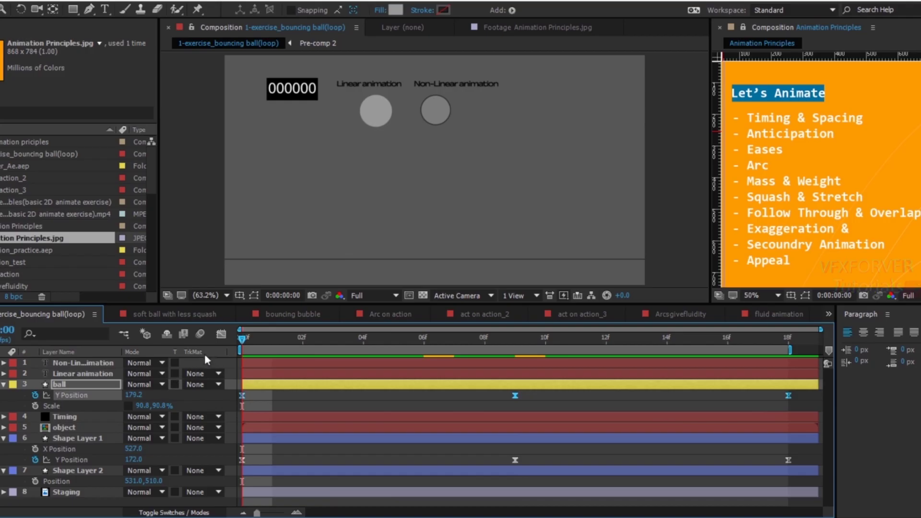
{"action": "left_click", "coordinate": [221, 334]}
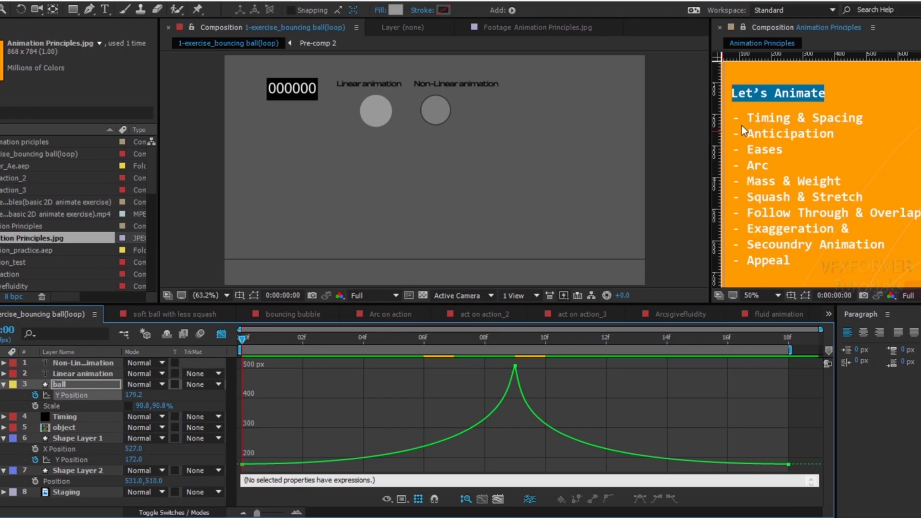
{"action": "left_click_drag", "start_coordinate": [593, 393], "coordinate": [455, 360]}
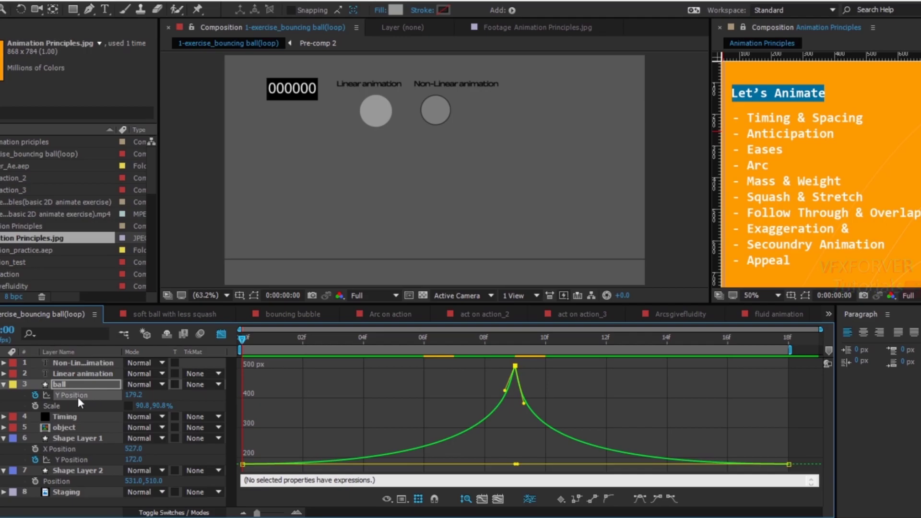
{"action": "left_click", "coordinate": [252, 296]}
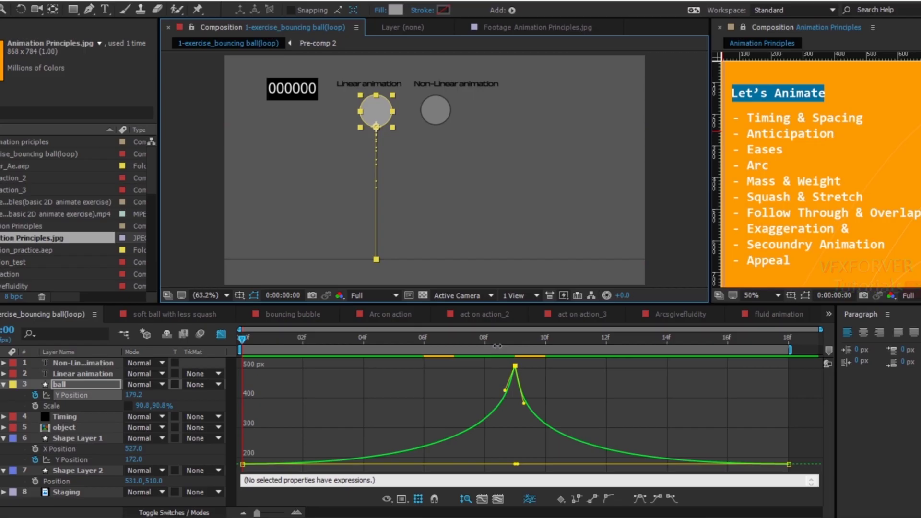
Step: Compare the ball's place on its motion path with the Y Position curve at frames 6 and 9
{"action": "left_click_drag", "start_coordinate": [497, 341], "coordinate": [433, 371]}
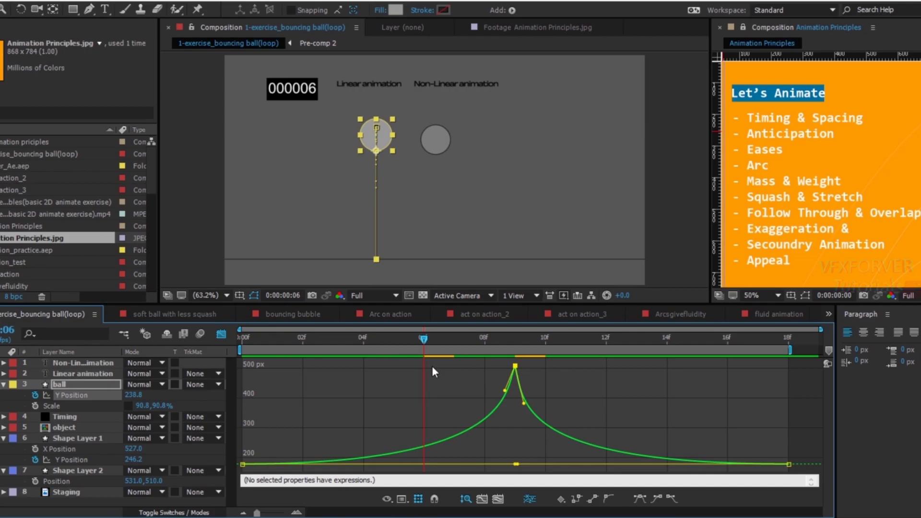
{"action": "left_click", "coordinate": [677, 212]}
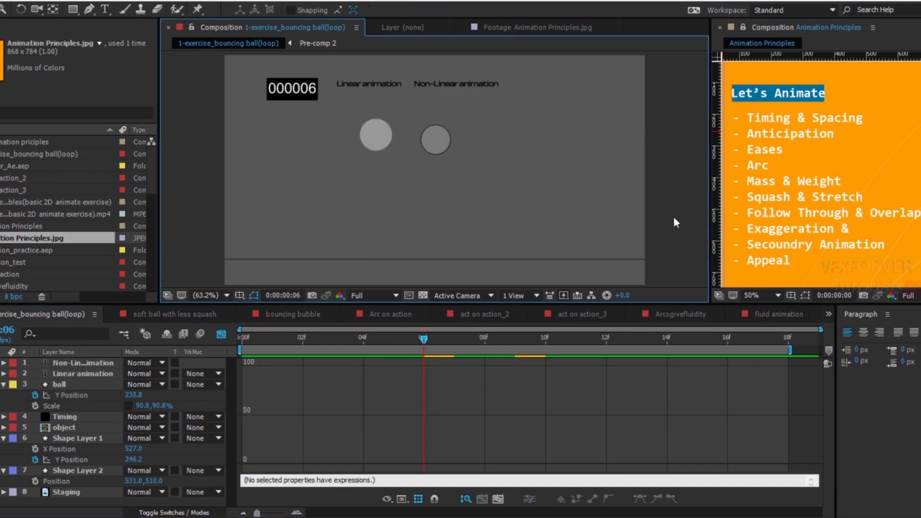
{"action": "left_click", "coordinate": [72, 395]}
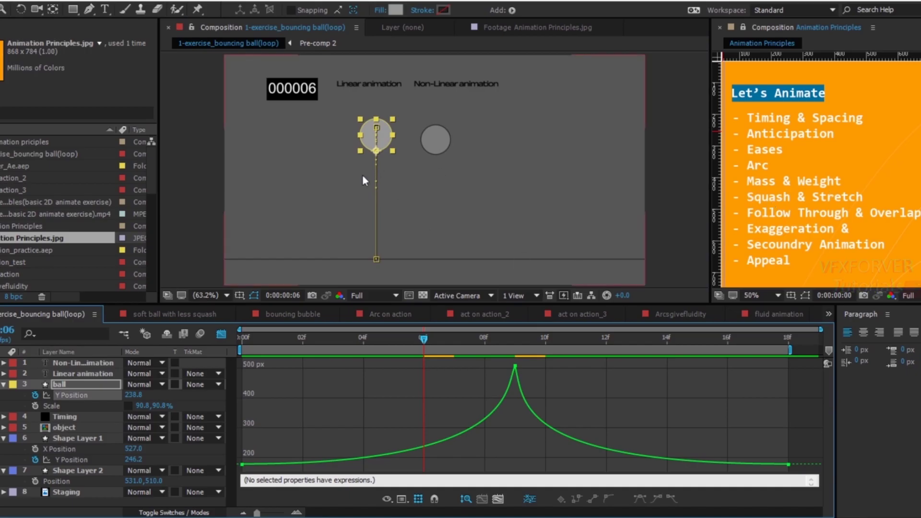
{"action": "left_click_drag", "start_coordinate": [428, 341], "coordinate": [525, 350]}
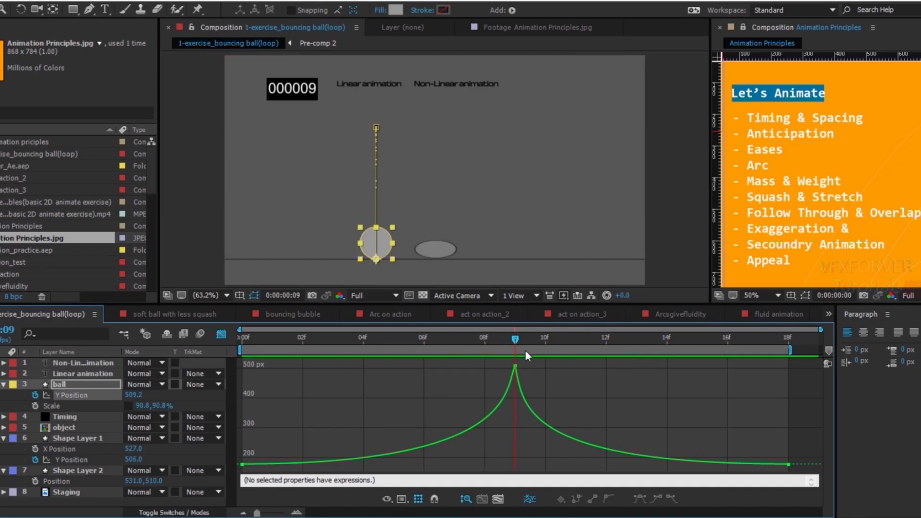
{"action": "left_click", "coordinate": [664, 196]}
{"action": "left_click", "coordinate": [117, 383]}
{"action": "left_click", "coordinate": [91, 394]}
{"action": "left_click", "coordinate": [253, 294]}
{"action": "left_click", "coordinate": [255, 296]}
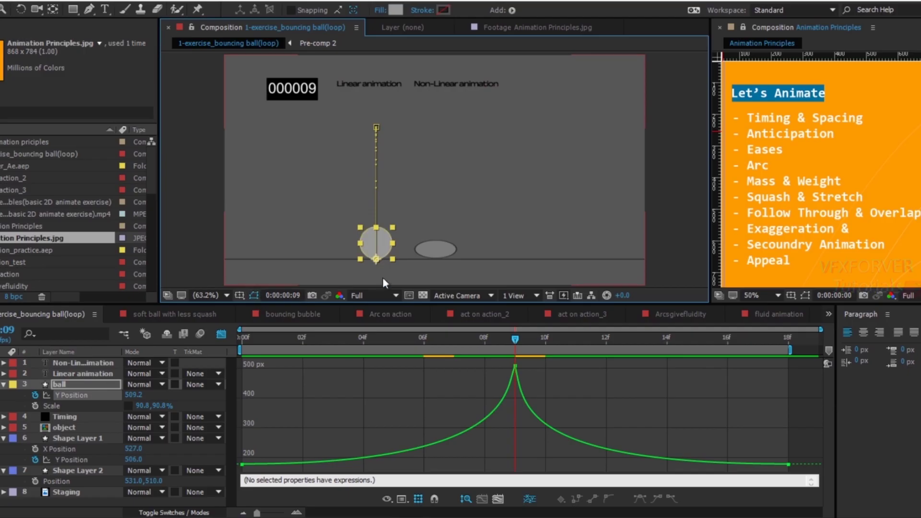
{"action": "left_click", "coordinate": [678, 178]}
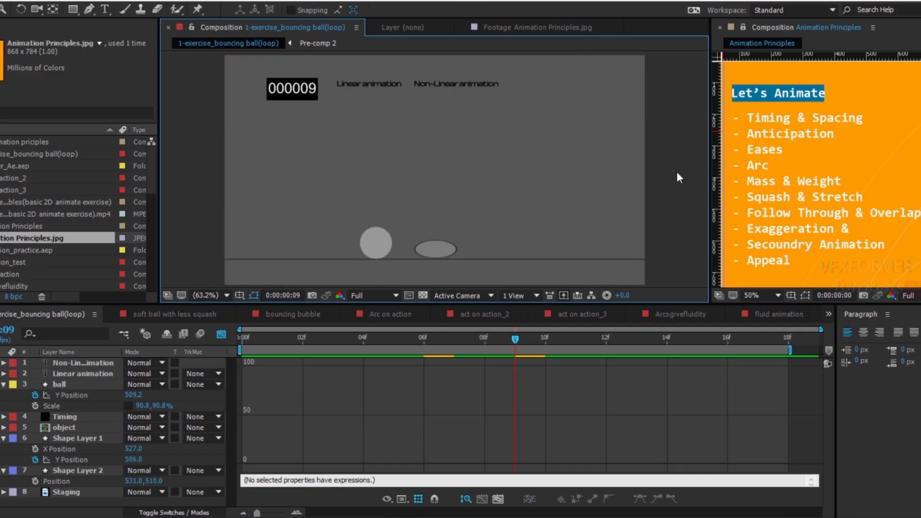
Step: Step between frames 9 and 10 in the maximized viewer to compare both balls around impact, and restore the layout
{"action": "key", "text": "grave"}
{"action": "key", "text": "Page_Down"}
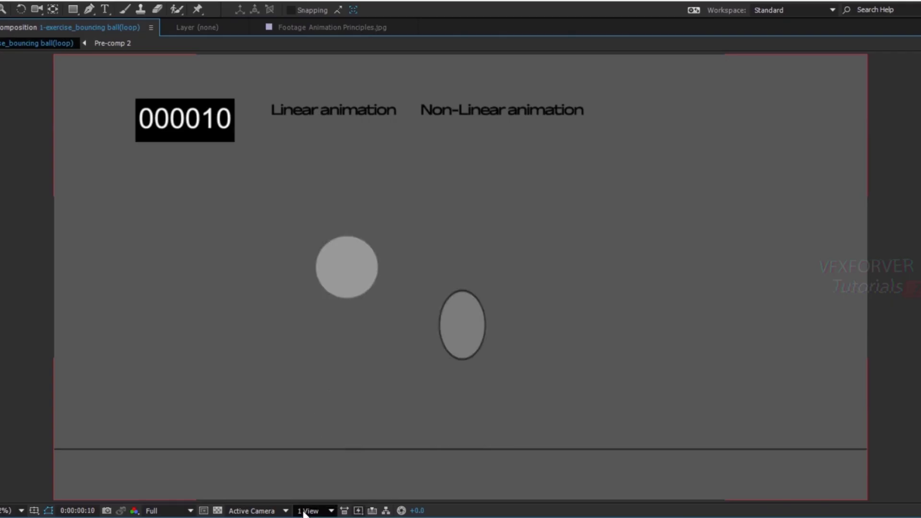
{"action": "key", "text": "Page_Down"}
{"action": "key", "text": "Page_Up"}
{"action": "key", "text": "Page_Up"}
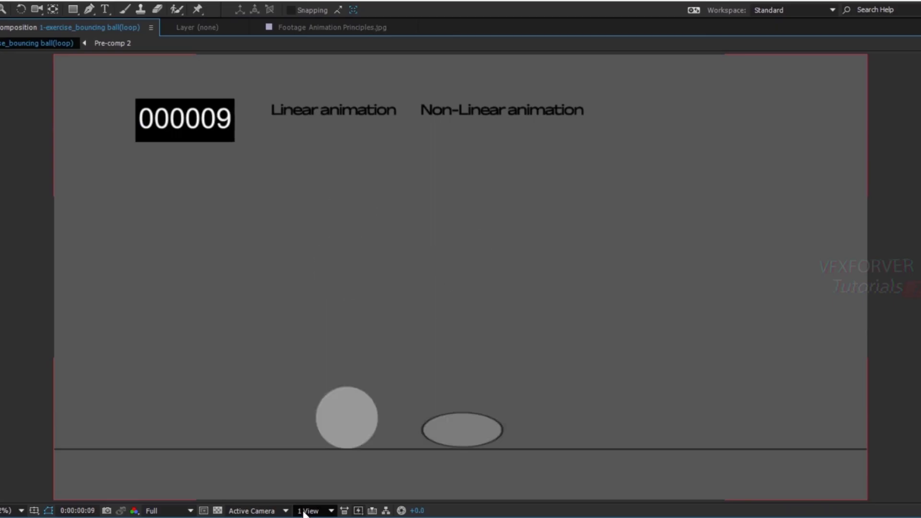
{"action": "key", "text": "Page_Down"}
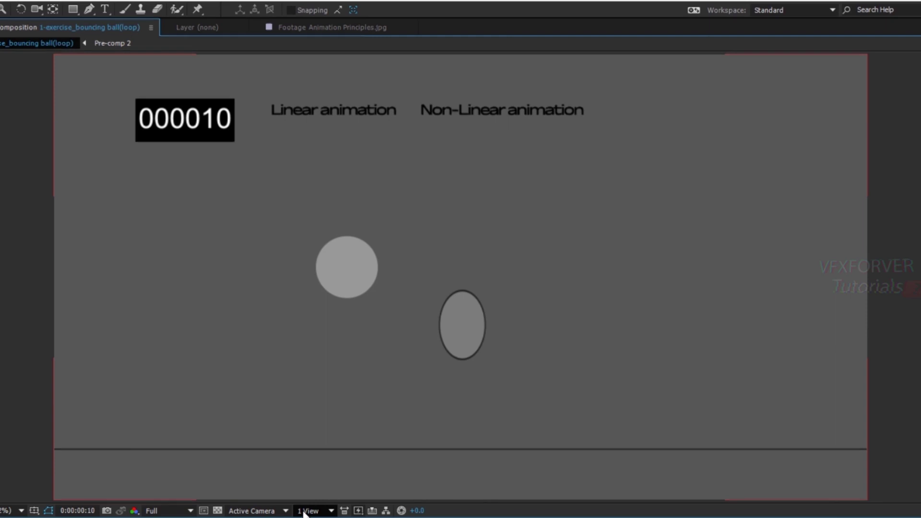
{"action": "key", "text": "grave"}
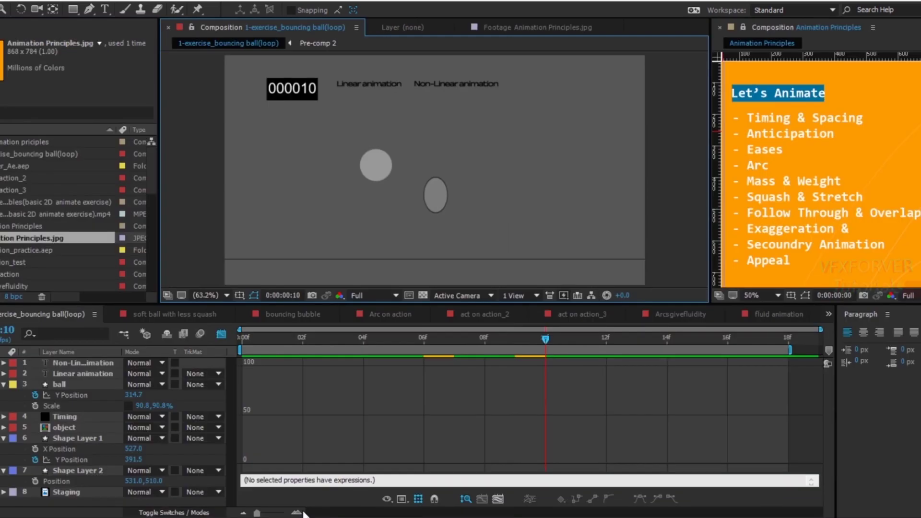
Step: Examine the ball against its Y Position curve from the frame 9 impact back to frame 6, ending on frame 7
{"action": "left_click", "coordinate": [82, 395]}
{"action": "left_click_drag", "start_coordinate": [526, 338], "coordinate": [511, 382]}
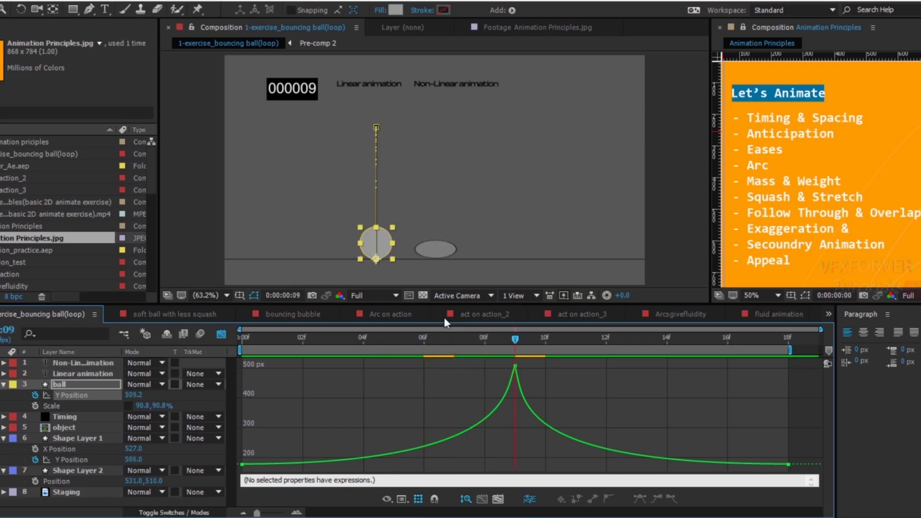
{"action": "left_click_drag", "start_coordinate": [511, 342], "coordinate": [516, 362]}
{"action": "left_click_drag", "start_coordinate": [483, 339], "coordinate": [457, 397]}
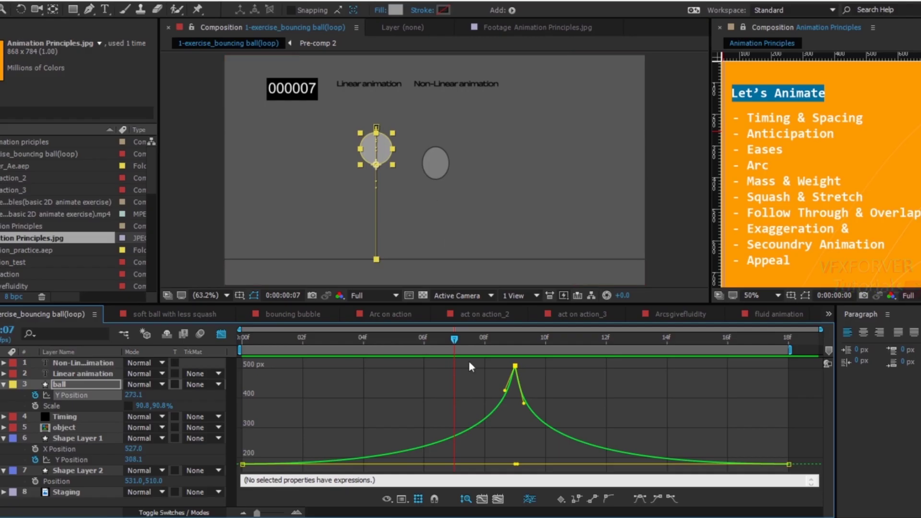
{"action": "mouse_move", "coordinate": [462, 338]}
{"action": "left_mouse_down"}
{"action": "mouse_move", "coordinate": [473, 338]}
{"action": "mouse_move", "coordinate": [464, 338]}
{"action": "left_mouse_up"}
{"action": "mouse_move", "coordinate": [453, 336]}
{"action": "left_mouse_down"}
{"action": "mouse_move", "coordinate": [531, 351]}
{"action": "mouse_move", "coordinate": [514, 349]}
{"action": "mouse_move", "coordinate": [572, 339]}
{"action": "mouse_move", "coordinate": [708, 351]}
{"action": "mouse_move", "coordinate": [431, 347]}
{"action": "mouse_move", "coordinate": [548, 356]}
{"action": "mouse_move", "coordinate": [464, 350]}
{"action": "left_mouse_up"}
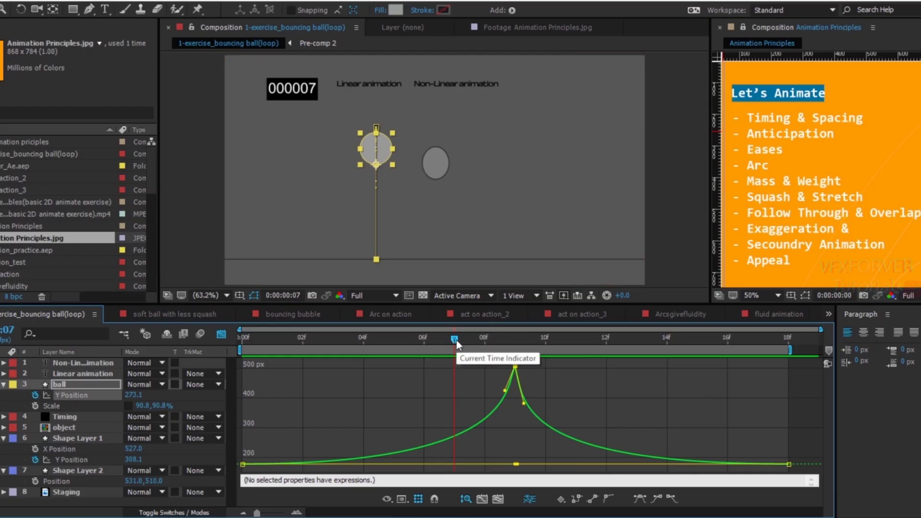
{"action": "left_click_drag", "start_coordinate": [453, 341], "coordinate": [432, 358]}
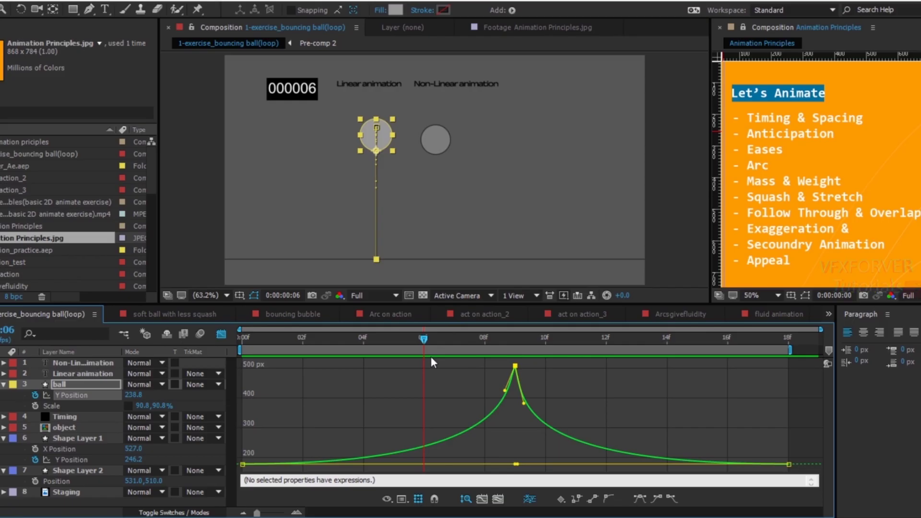
{"action": "left_click_drag", "start_coordinate": [431, 356], "coordinate": [464, 386]}
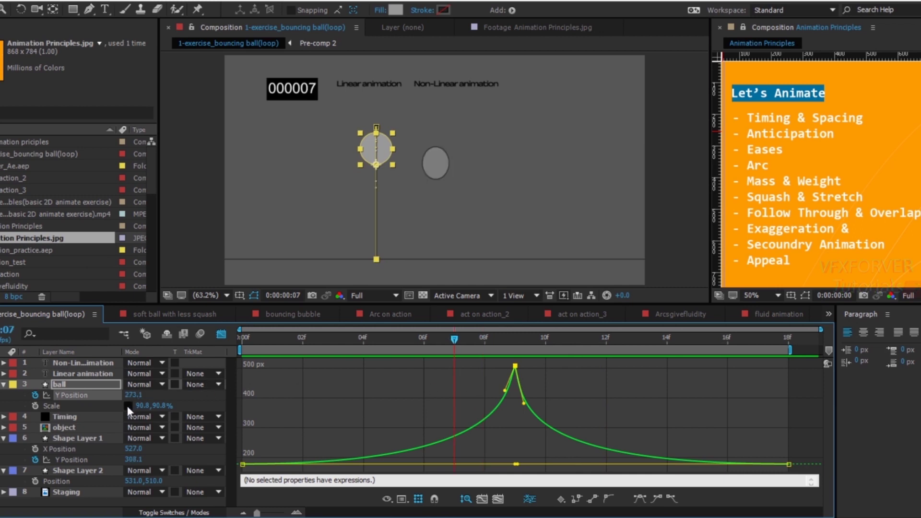
Step: Return to the layer bars, constrain the ball's Scale proportions and set its Scale to 90% at frame 7
{"action": "left_click", "coordinate": [221, 334]}
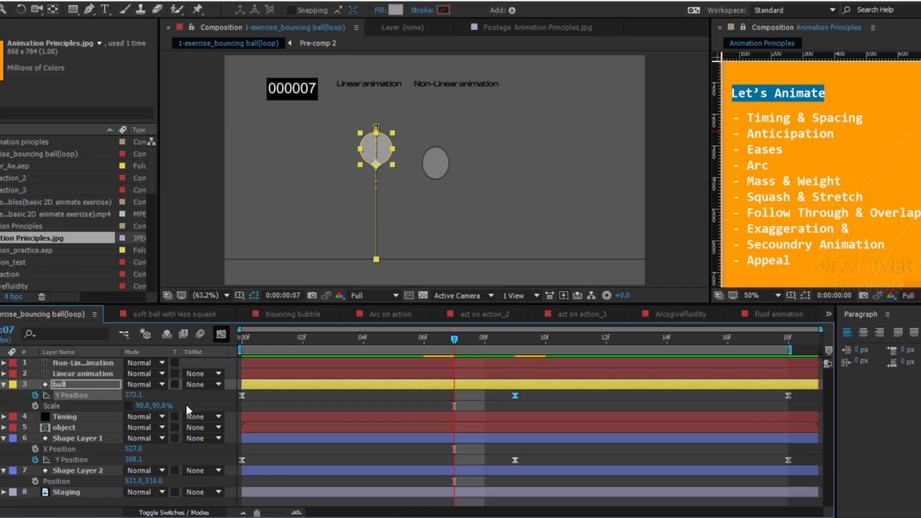
{"action": "left_click", "coordinate": [174, 404]}
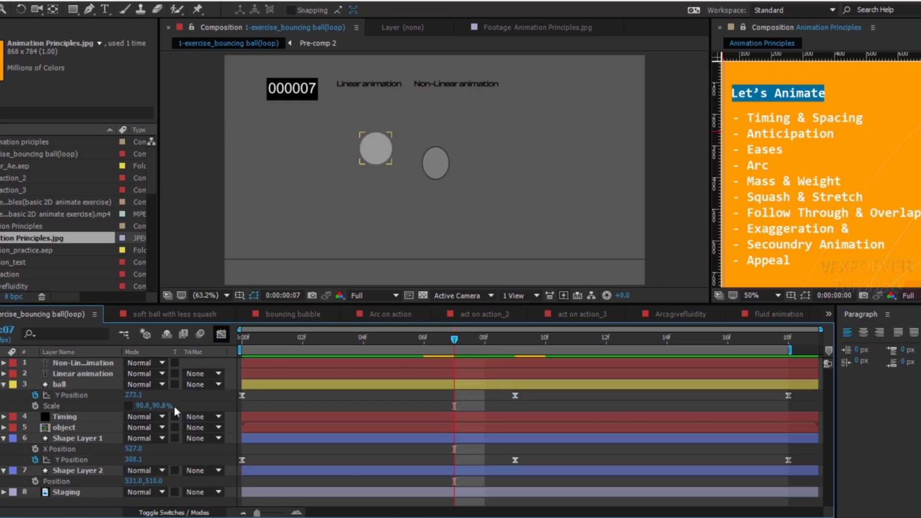
{"action": "left_click", "coordinate": [127, 406]}
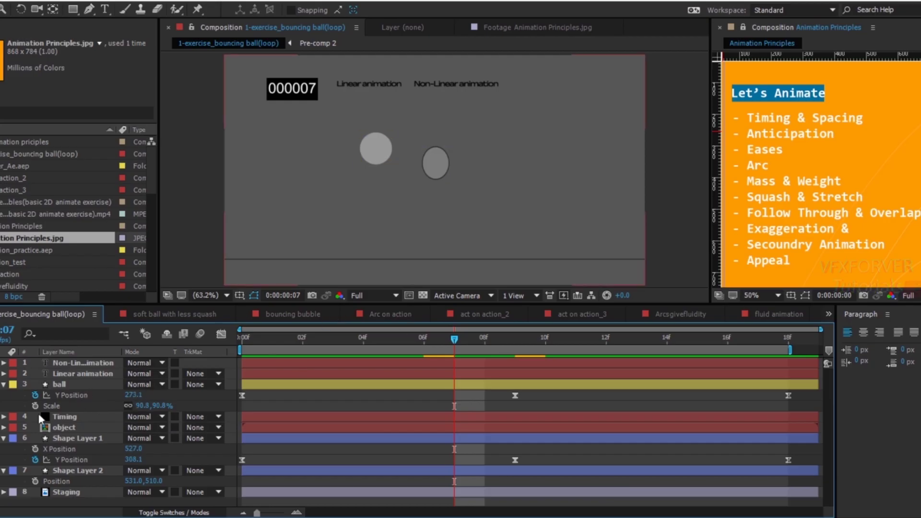
{"action": "left_click", "coordinate": [154, 406]}
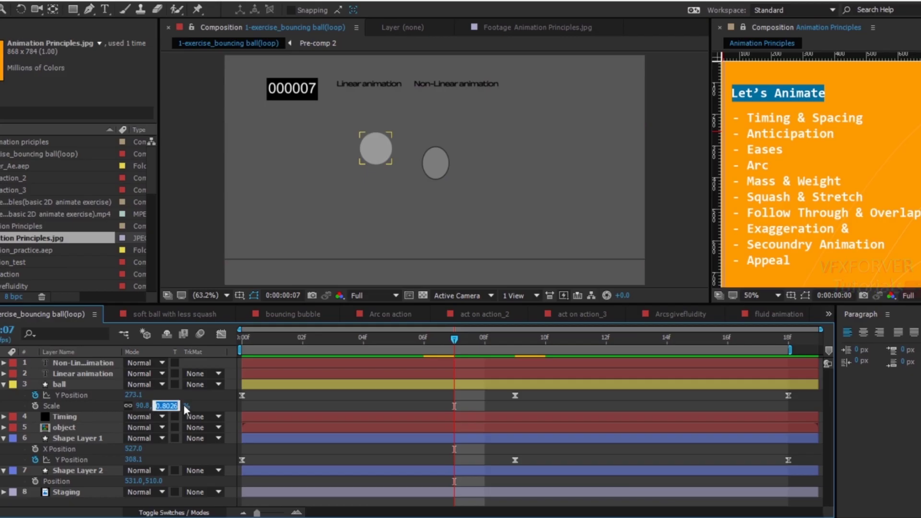
{"action": "type", "text": "90"}
{"action": "left_click", "coordinate": [193, 395]}
{"action": "mouse_move", "coordinate": [456, 340]}
{"action": "left_mouse_down"}
{"action": "mouse_move", "coordinate": [383, 341]}
{"action": "mouse_move", "coordinate": [448, 353]}
{"action": "left_mouse_up"}
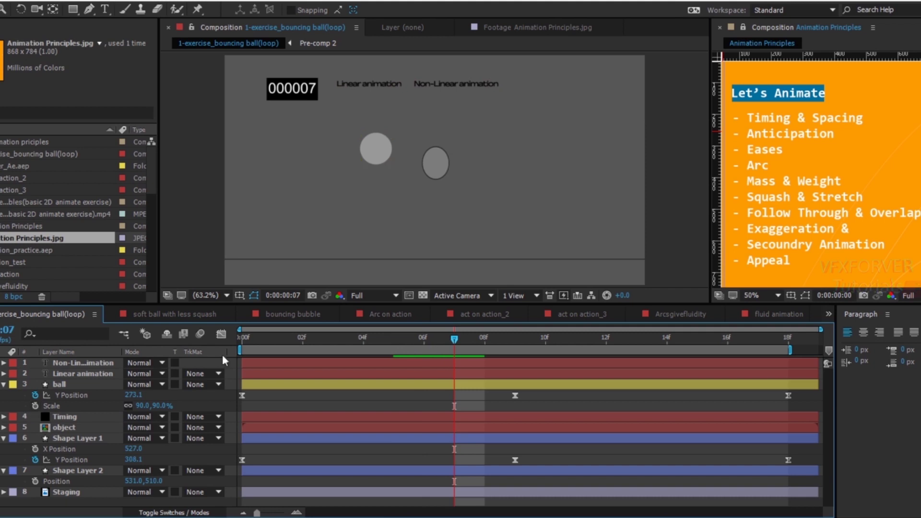
Step: Add 90% Scale keyframes to the ball at frames 7, 9 and 11
{"action": "left_click", "coordinate": [35, 406]}
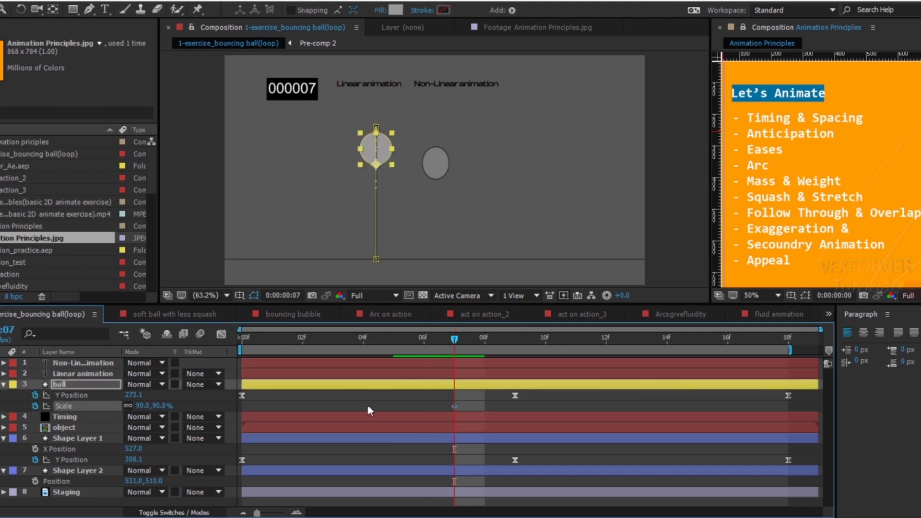
{"action": "left_click_drag", "start_coordinate": [456, 338], "coordinate": [515, 361]}
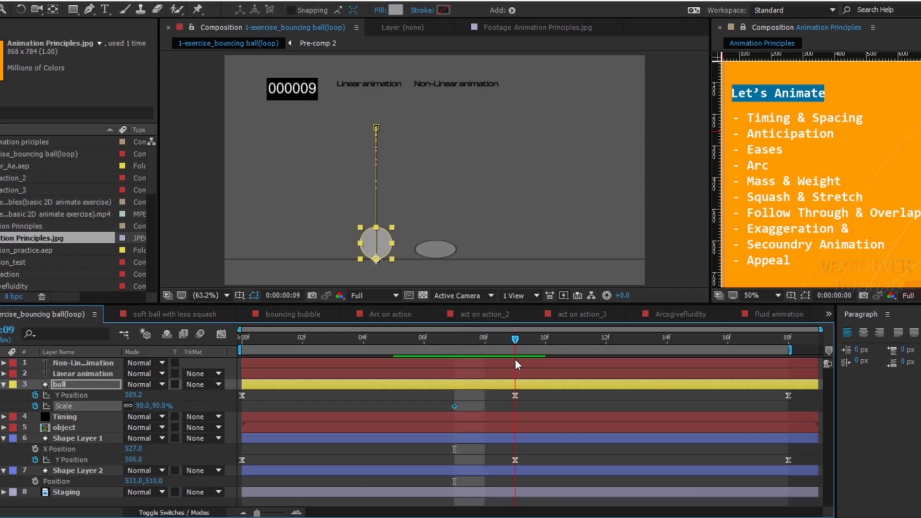
{"action": "left_click", "coordinate": [0, 406]}
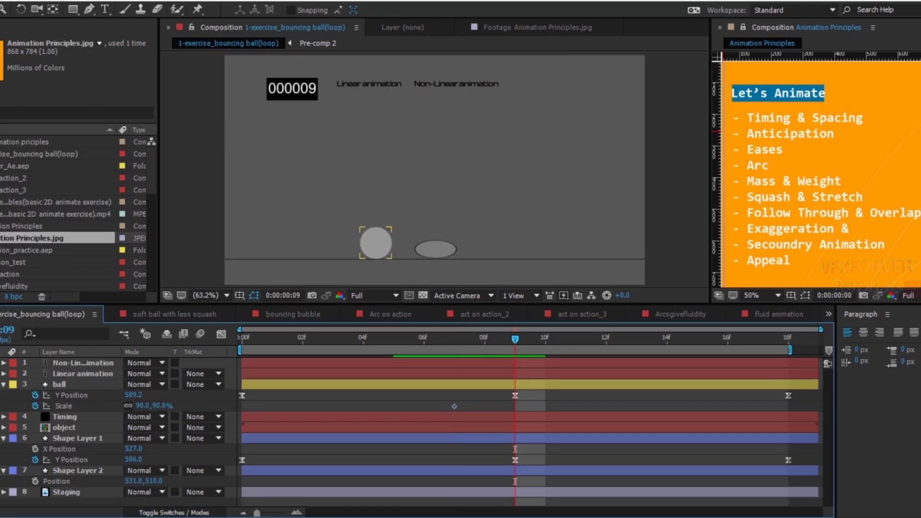
{"action": "left_click", "coordinate": [1, 406]}
{"action": "left_click_drag", "start_coordinate": [528, 342], "coordinate": [562, 343]}
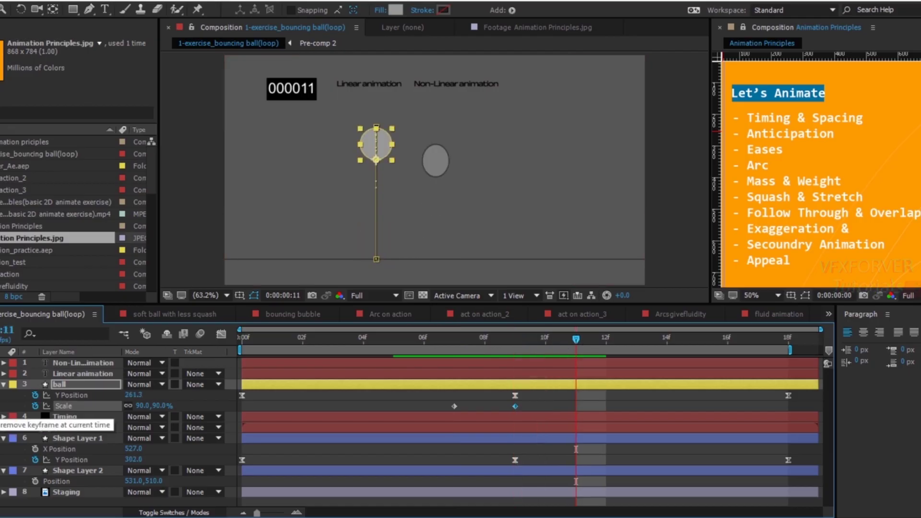
{"action": "left_click", "coordinate": [2, 406]}
Step: Check the end of the loop at frame 18 and spread the ball's outer Scale keyframes to frames 6 and 12
{"action": "left_click", "coordinate": [600, 339]}
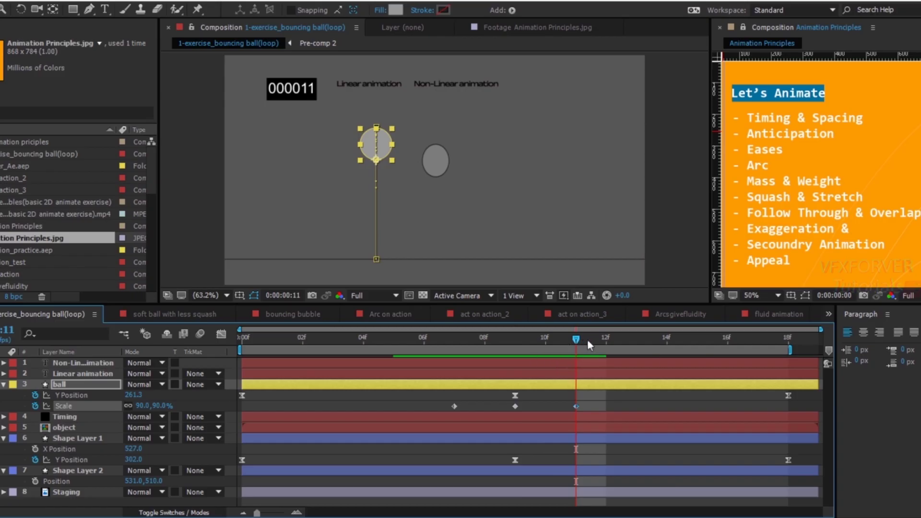
{"action": "left_click_drag", "start_coordinate": [621, 344], "coordinate": [783, 367]}
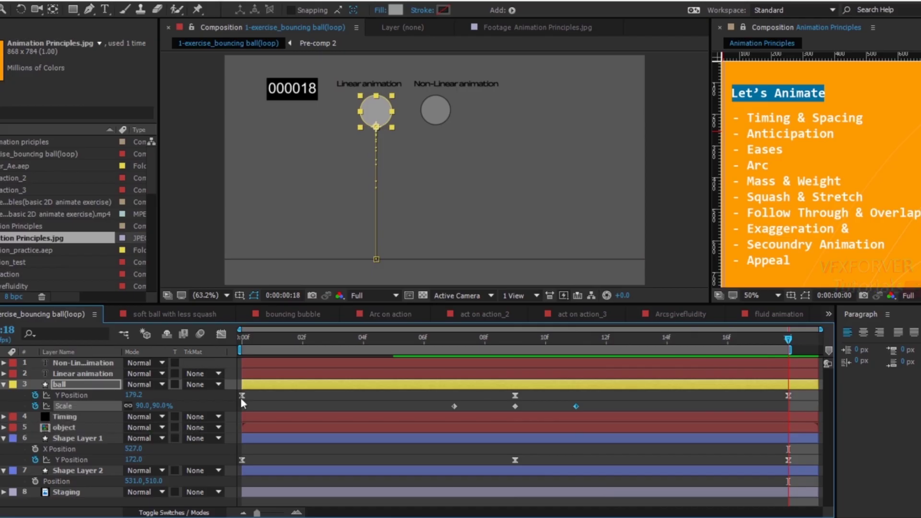
{"action": "left_click_drag", "start_coordinate": [494, 341], "coordinate": [515, 391]}
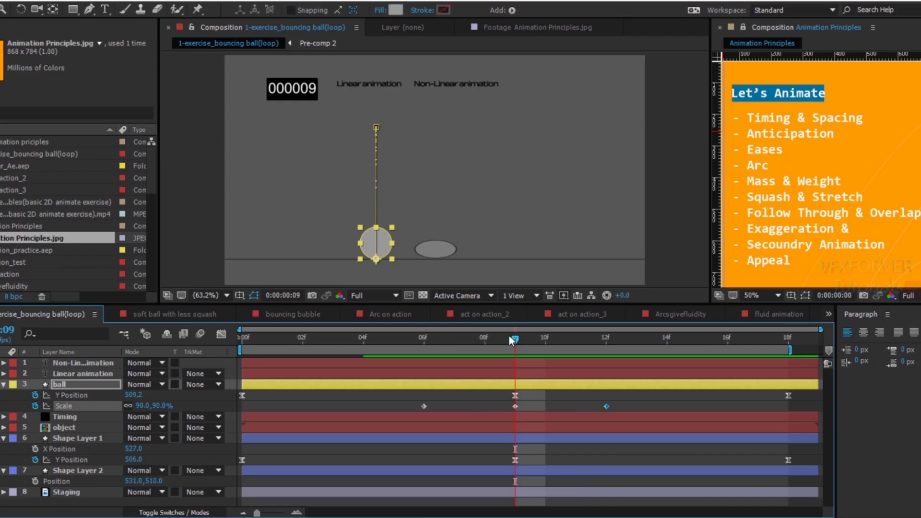
Step: Show the ball's Scale curve in the Graph Editor at frame 8 and select its frame 9 keyframe
{"action": "left_click_drag", "start_coordinate": [508, 335], "coordinate": [489, 338]}
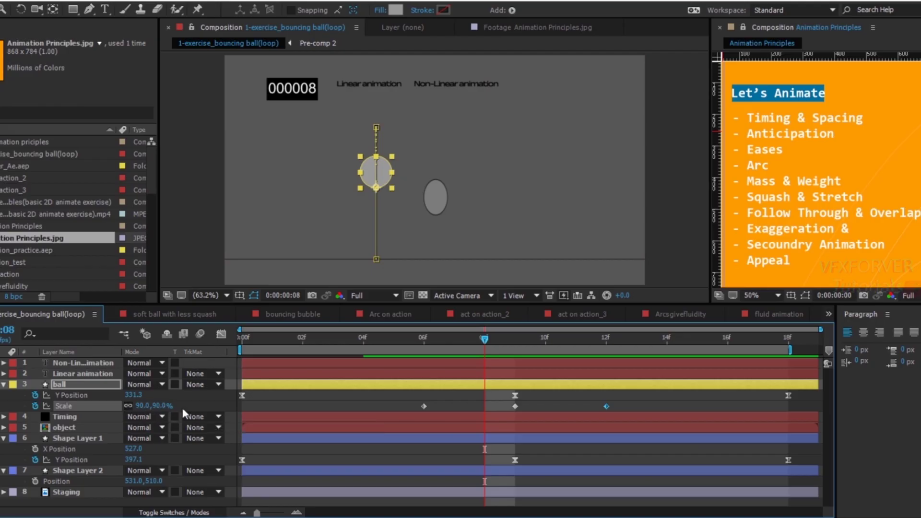
{"action": "left_click", "coordinate": [218, 336]}
{"action": "left_click_drag", "start_coordinate": [576, 449], "coordinate": [446, 374]}
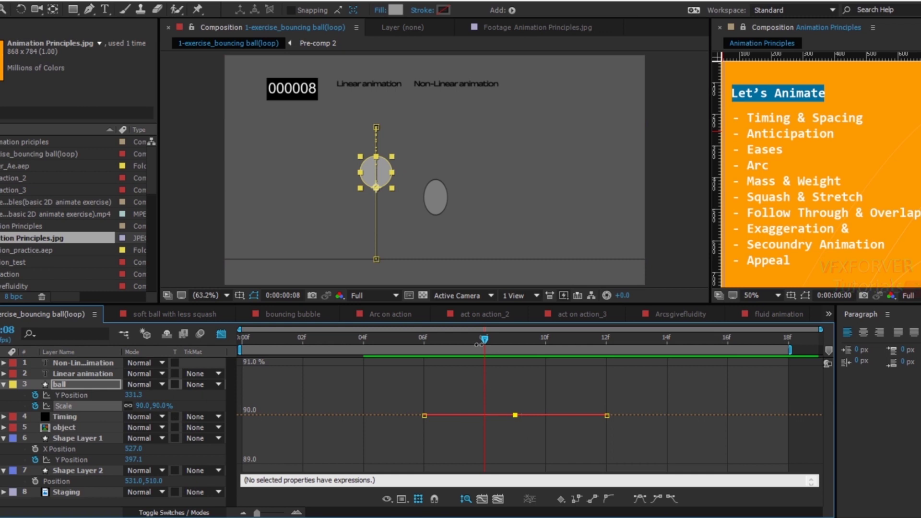
Step: Return to the layer bars, unlink the ball's Scale proportions and set its horizontal Scale to 60% at frame 8
{"action": "left_click_drag", "start_coordinate": [459, 338], "coordinate": [486, 378]}
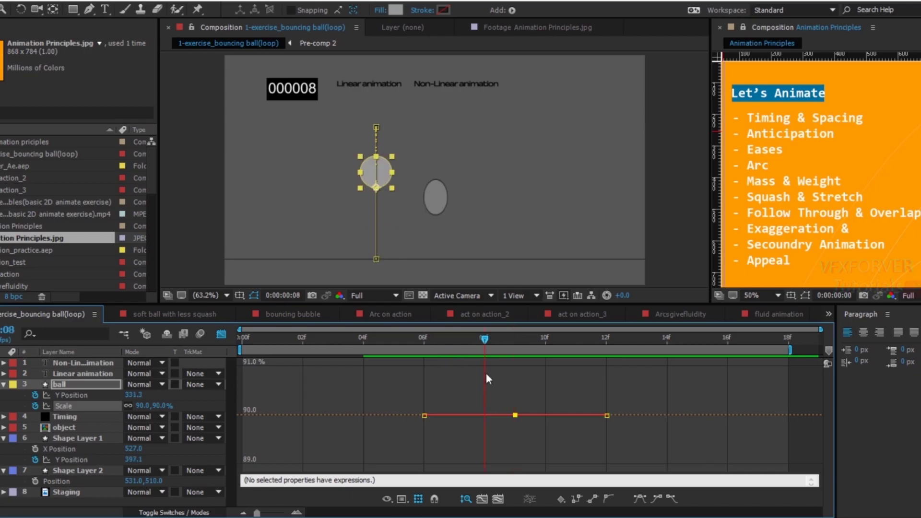
{"action": "left_click", "coordinate": [217, 335]}
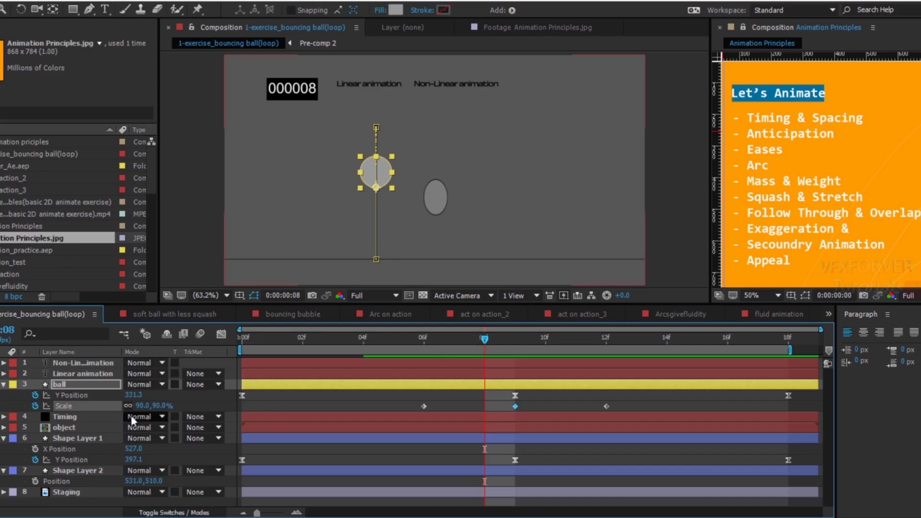
{"action": "mouse_move", "coordinate": [147, 411]}
{"action": "left_mouse_down"}
{"action": "mouse_move", "coordinate": [129, 408]}
{"action": "mouse_move", "coordinate": [163, 412]}
{"action": "mouse_move", "coordinate": [154, 412]}
{"action": "left_mouse_up"}
{"action": "key", "text": "ctrl+z"}
{"action": "left_click", "coordinate": [127, 406]}
{"action": "left_click_drag", "start_coordinate": [144, 410], "coordinate": [130, 407]}
{"action": "left_click", "coordinate": [140, 406]}
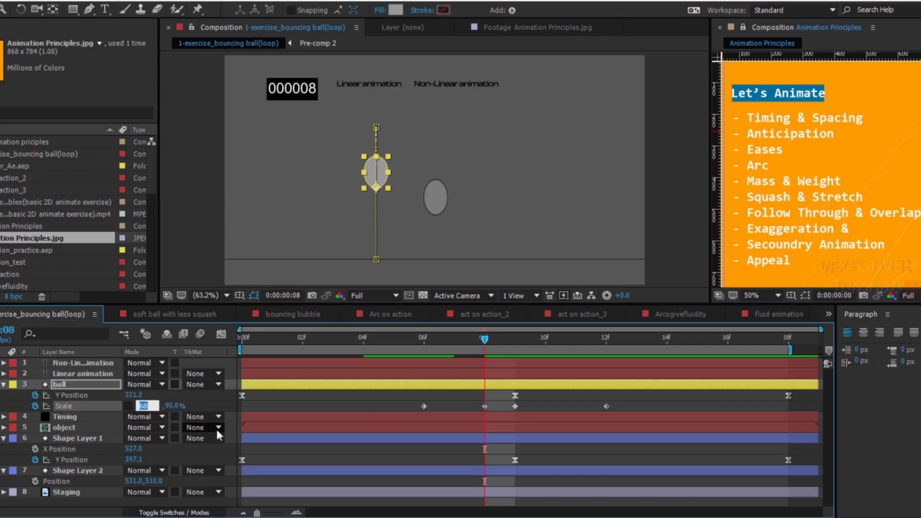
{"action": "type", "text": "60"}
{"action": "left_click", "coordinate": [210, 399]}
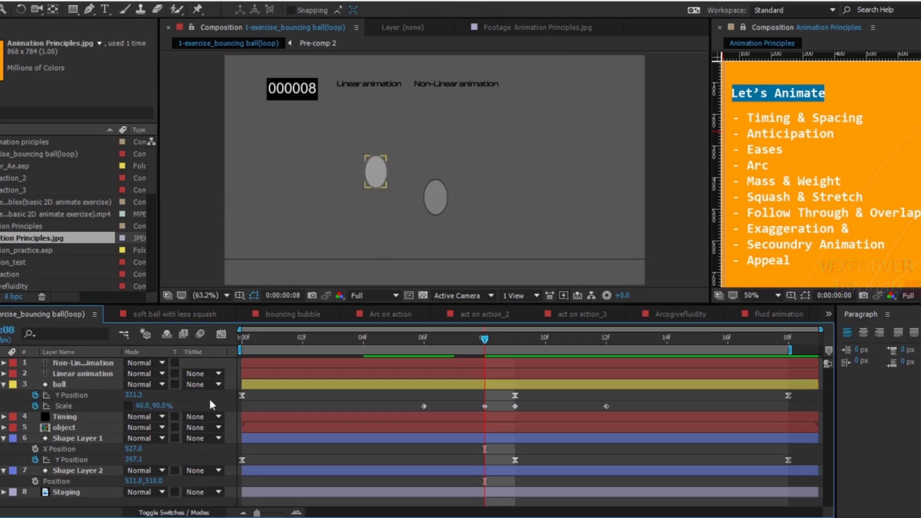
Step: Set the ball's vertical Scale to 110% at frame 8 and select that Scale keyframe
{"action": "left_click", "coordinate": [379, 184]}
{"action": "left_click", "coordinate": [392, 191]}
{"action": "left_click", "coordinate": [380, 176]}
{"action": "left_click", "coordinate": [158, 406]}
{"action": "type", "text": "110"}
{"action": "left_click", "coordinate": [206, 396]}
{"action": "left_click", "coordinate": [486, 407]}
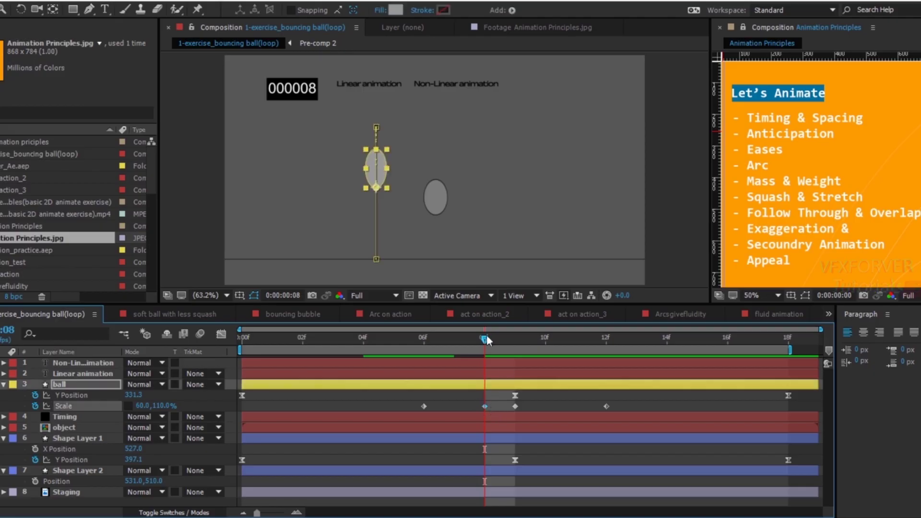
Step: Squash the ball at frame 9 by setting its Scale to 110% horizontally and 60% vertically
{"action": "left_click_drag", "start_coordinate": [485, 340], "coordinate": [510, 353]}
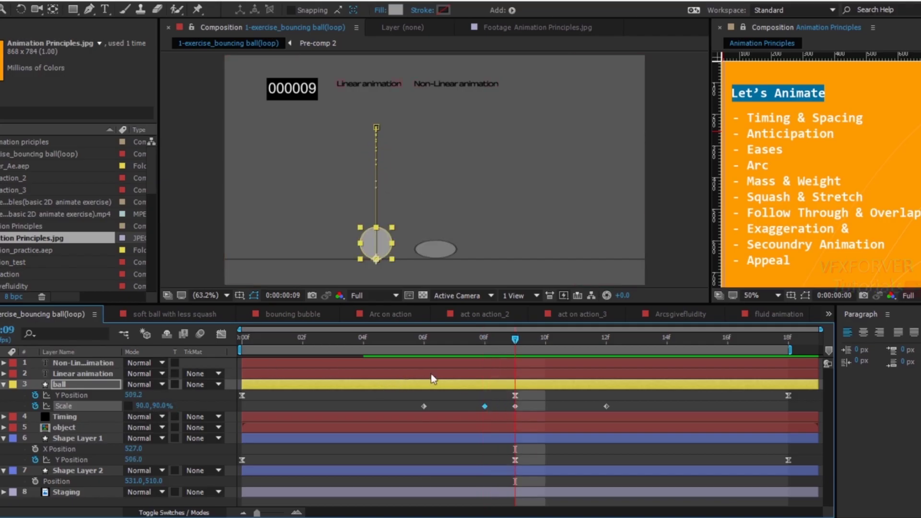
{"action": "left_click_drag", "start_coordinate": [501, 348], "coordinate": [486, 341]}
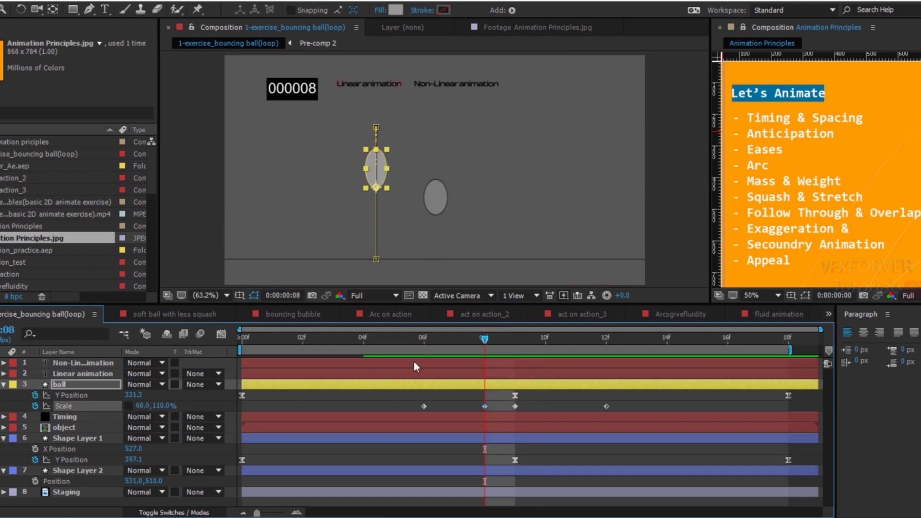
{"action": "left_click", "coordinate": [506, 339]}
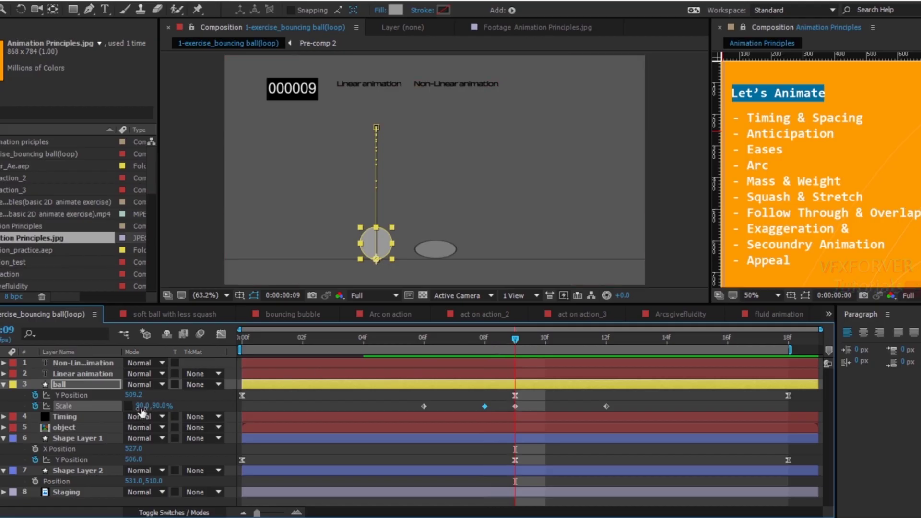
{"action": "left_click", "coordinate": [142, 407]}
{"action": "type", "text": "110"}
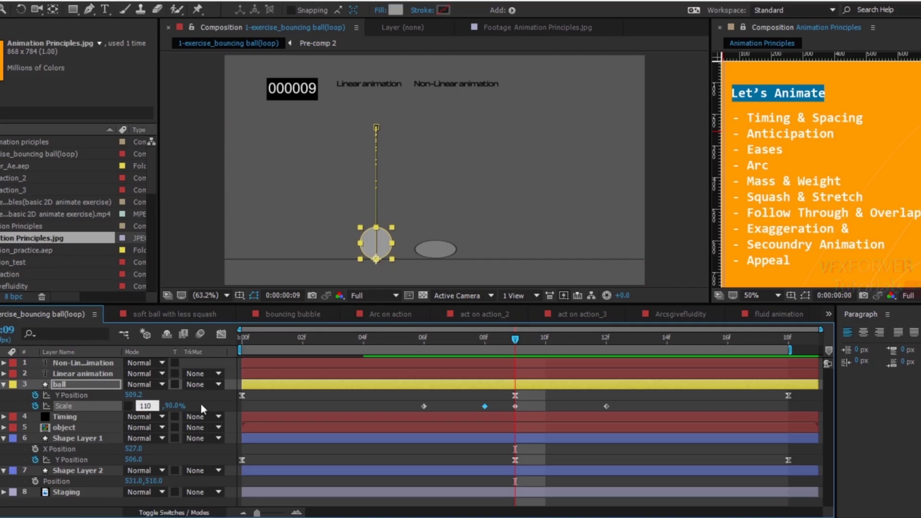
{"action": "key", "text": "Return"}
{"action": "left_click", "coordinate": [169, 406]}
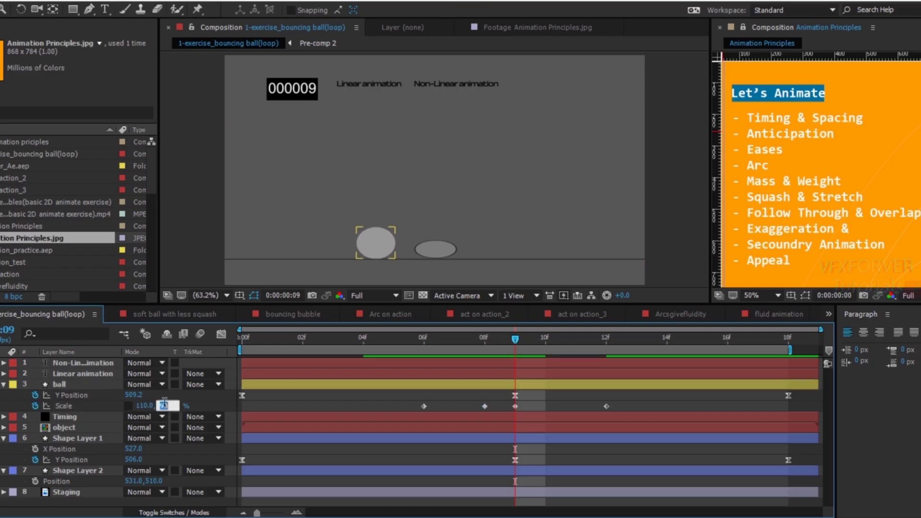
{"action": "type", "text": "60"}
{"action": "key", "text": "Return"}
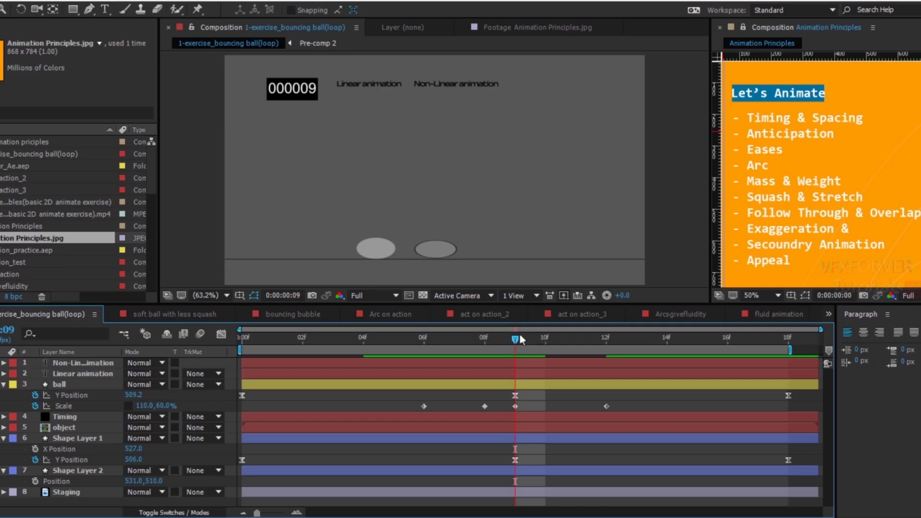
Step: Copy the ball's frame 8 Scale keyframe to frame 10 and check the motion up to frame 12
{"action": "left_click", "coordinate": [485, 340]}
{"action": "left_click_drag", "start_coordinate": [486, 341], "coordinate": [543, 422]}
{"action": "left_click", "coordinate": [485, 407]}
{"action": "key", "text": "ctrl+v"}
{"action": "left_click_drag", "start_coordinate": [532, 333], "coordinate": [609, 384]}
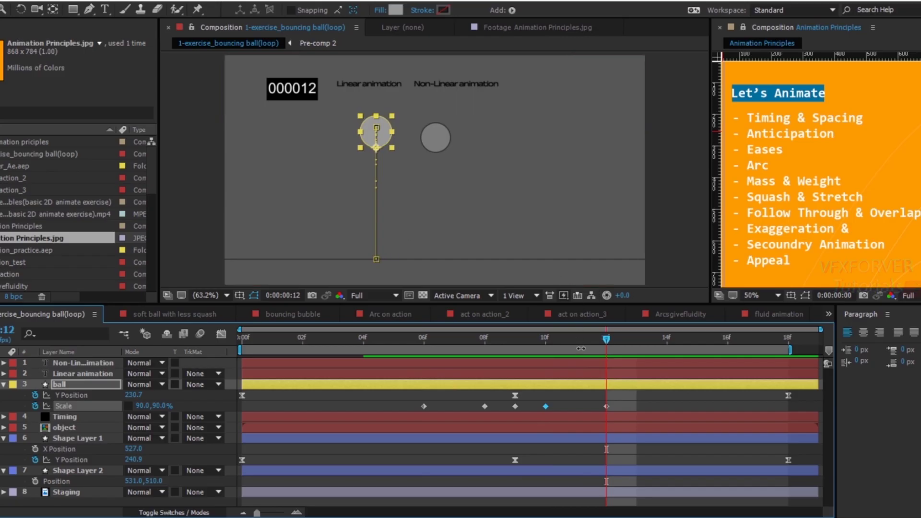
{"action": "left_click_drag", "start_coordinate": [596, 335], "coordinate": [607, 378]}
Step: Compare the Y Position curves of Shape Layer 1 and the ball in the Graph Editor, ending on the ball's curve at frame 9
{"action": "left_click_drag", "start_coordinate": [800, 462], "coordinate": [192, 461]}
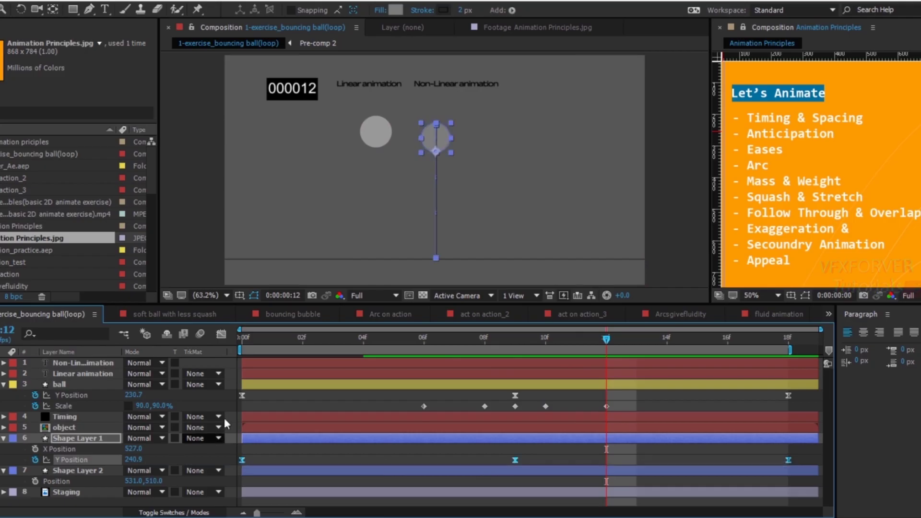
{"action": "left_click", "coordinate": [222, 334]}
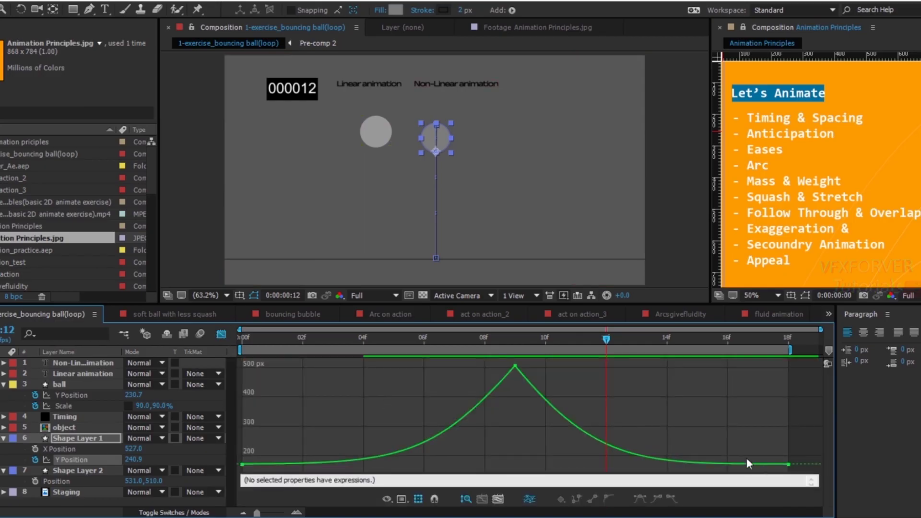
{"action": "left_click", "coordinate": [73, 395], "text": "shift"}
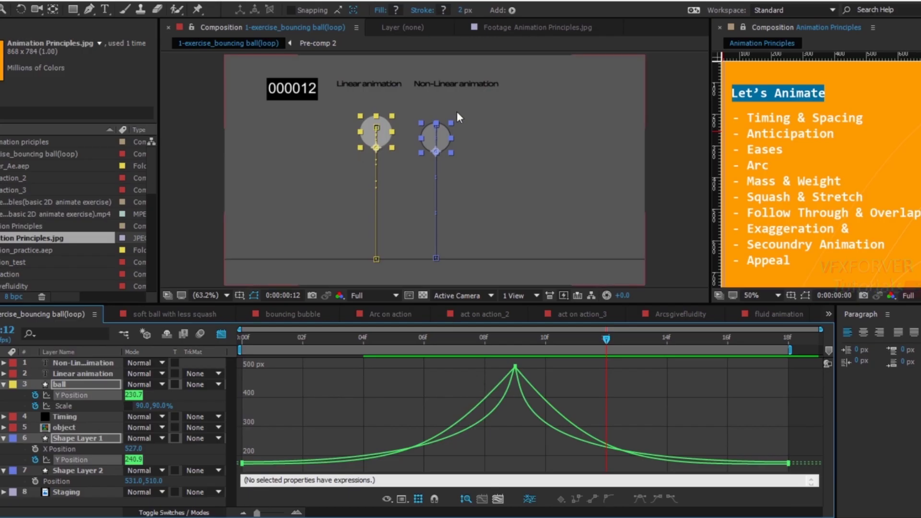
{"action": "left_click", "coordinate": [203, 397]}
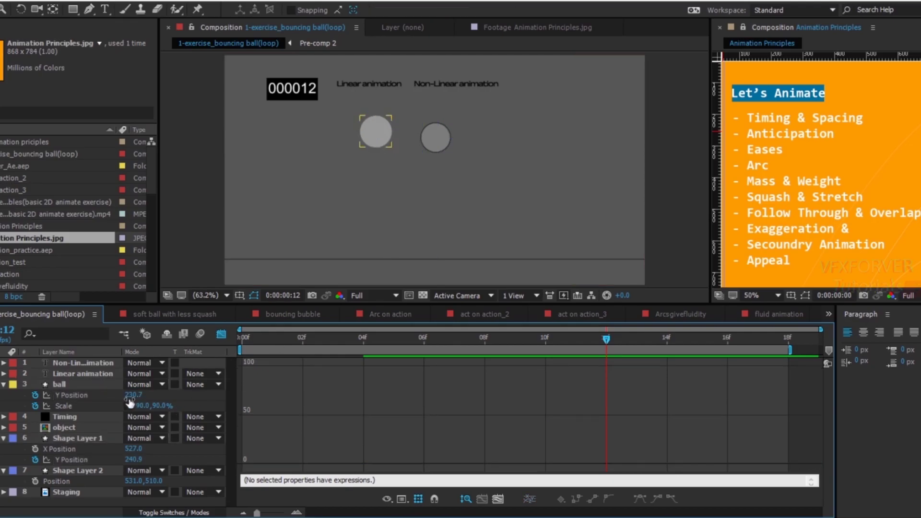
{"action": "left_click", "coordinate": [94, 397]}
{"action": "left_click_drag", "start_coordinate": [542, 338], "coordinate": [506, 405]}
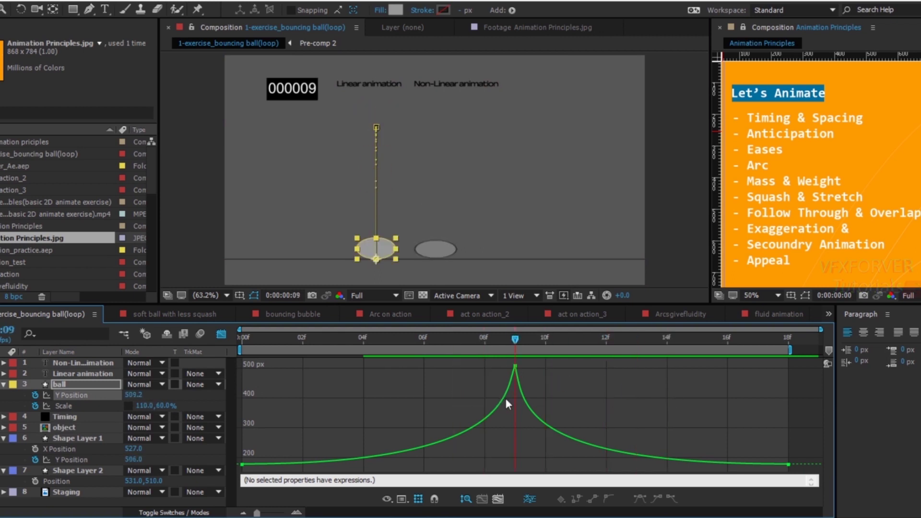
Step: Show the ball's Scale value graph and apply Easy Ease to all its Scale keyframes
{"action": "left_click", "coordinate": [70, 407]}
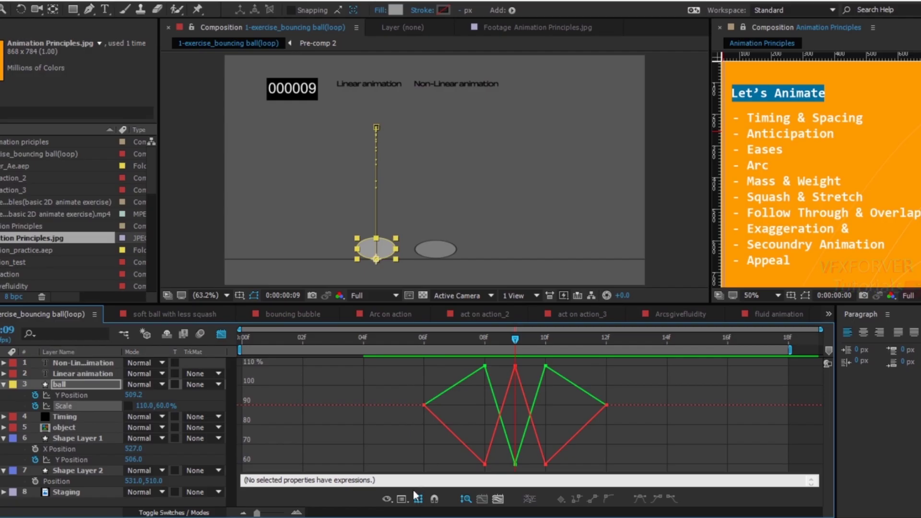
{"action": "left_click", "coordinate": [401, 500]}
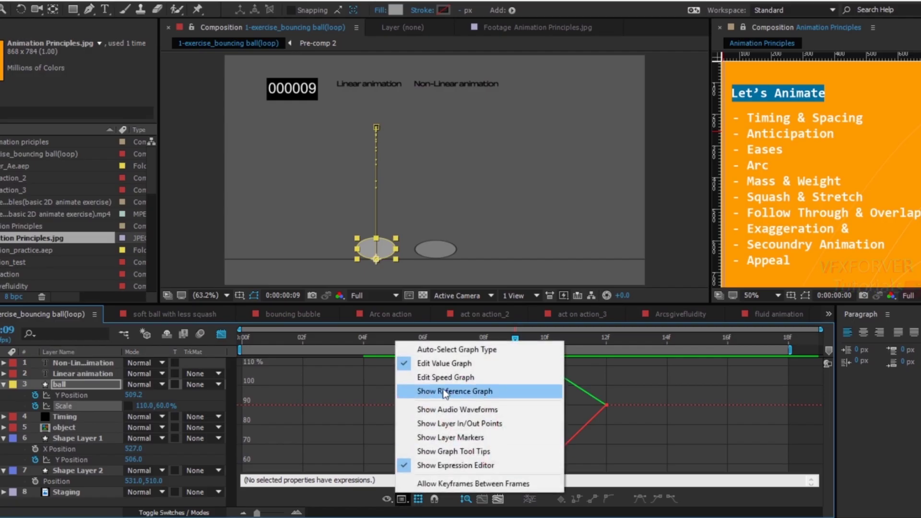
{"action": "left_click", "coordinate": [464, 368]}
{"action": "left_click_drag", "start_coordinate": [428, 367], "coordinate": [497, 391]}
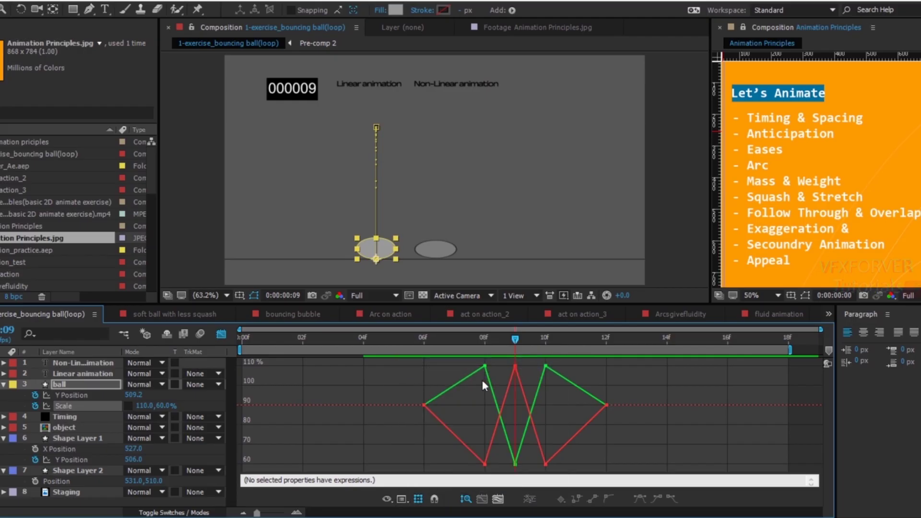
{"action": "left_click_drag", "start_coordinate": [691, 363], "coordinate": [382, 481]}
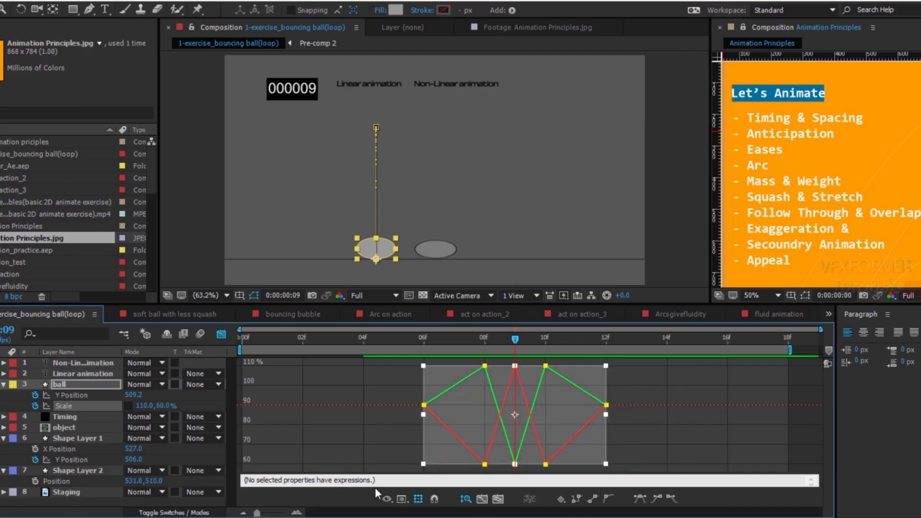
{"action": "left_click", "coordinate": [640, 499]}
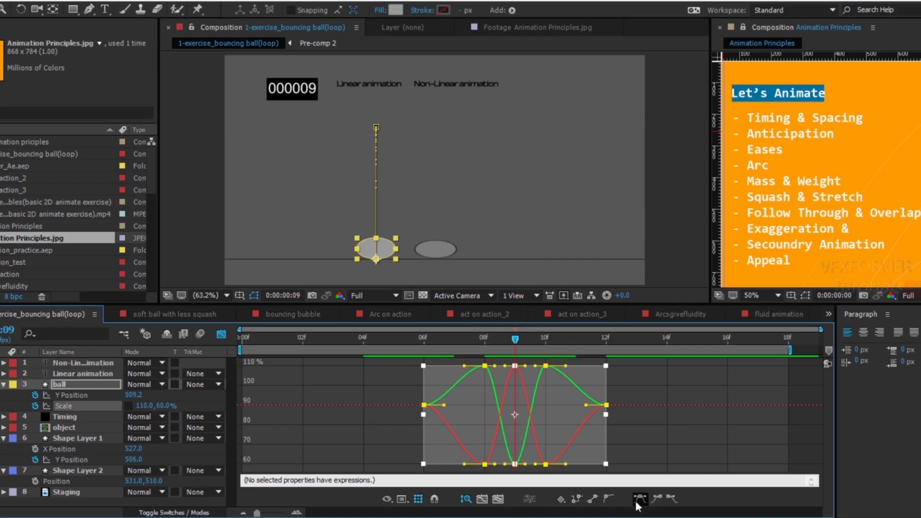
{"action": "left_click", "coordinate": [663, 376]}
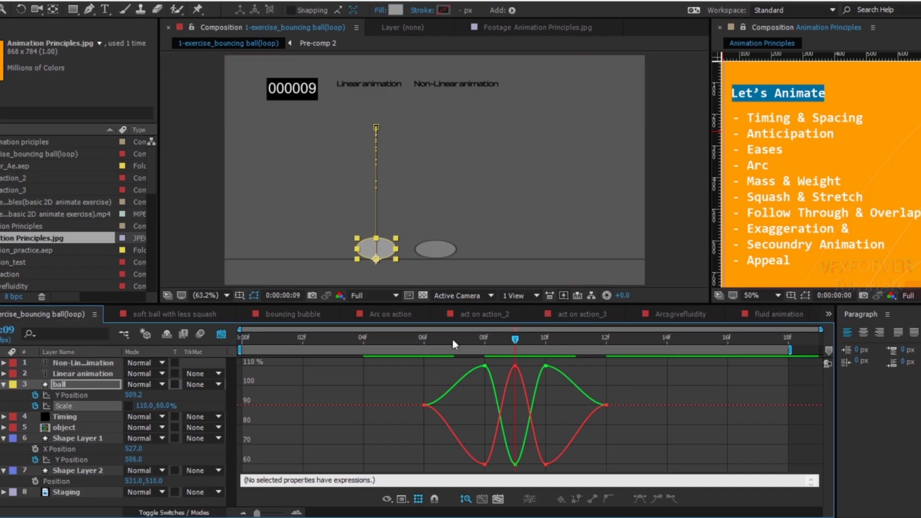
Step: Lengthen the easing handles of the ball's Scale keyframes between frames 8 and 10 to steepen the stretch-to-squash transitions
{"action": "left_click_drag", "start_coordinate": [509, 342], "coordinate": [430, 345]}
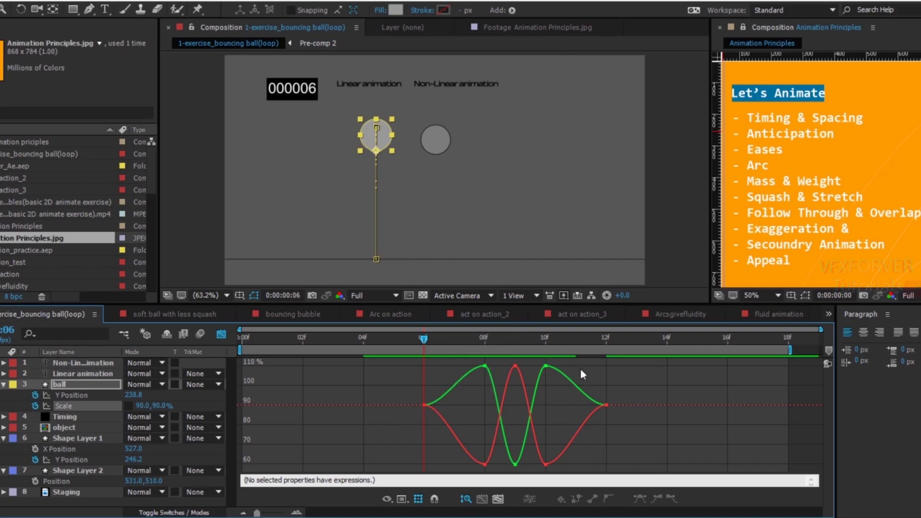
{"action": "left_click", "coordinate": [486, 366]}
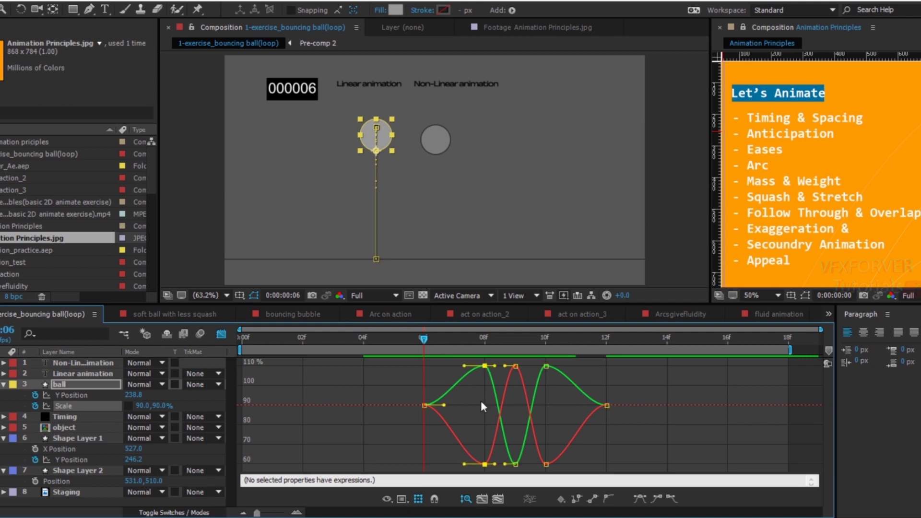
{"action": "left_click_drag", "start_coordinate": [464, 366], "coordinate": [502, 366]}
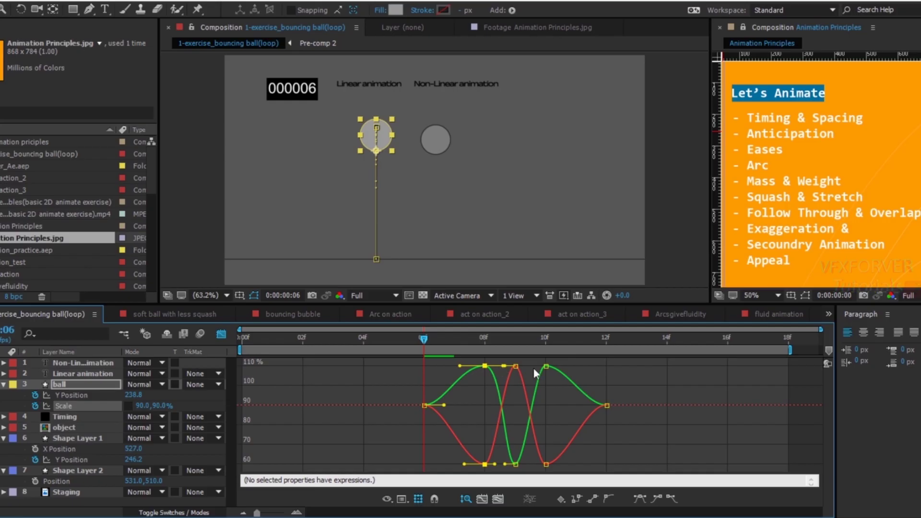
{"action": "left_click", "coordinate": [546, 366]}
{"action": "left_click_drag", "start_coordinate": [536, 367], "coordinate": [526, 373]}
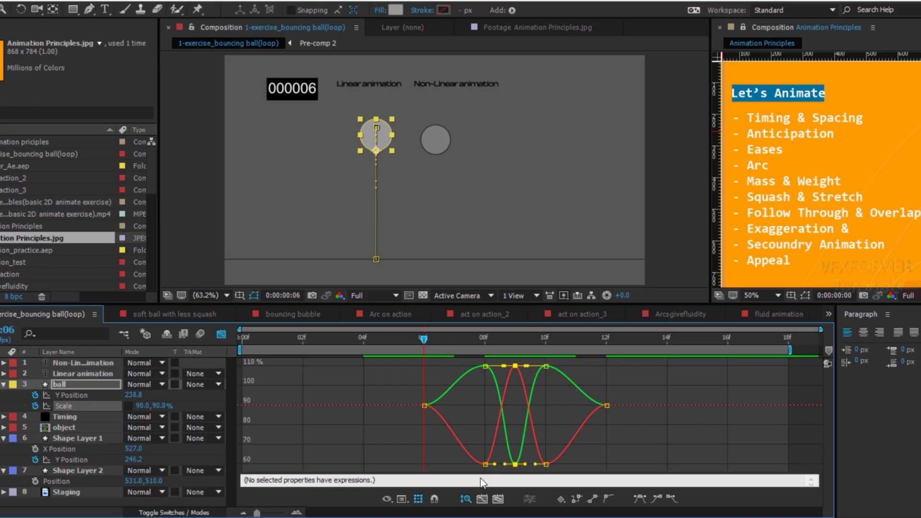
{"action": "left_click_drag", "start_coordinate": [470, 446], "coordinate": [508, 470]}
{"action": "left_click_drag", "start_coordinate": [438, 342], "coordinate": [396, 370]}
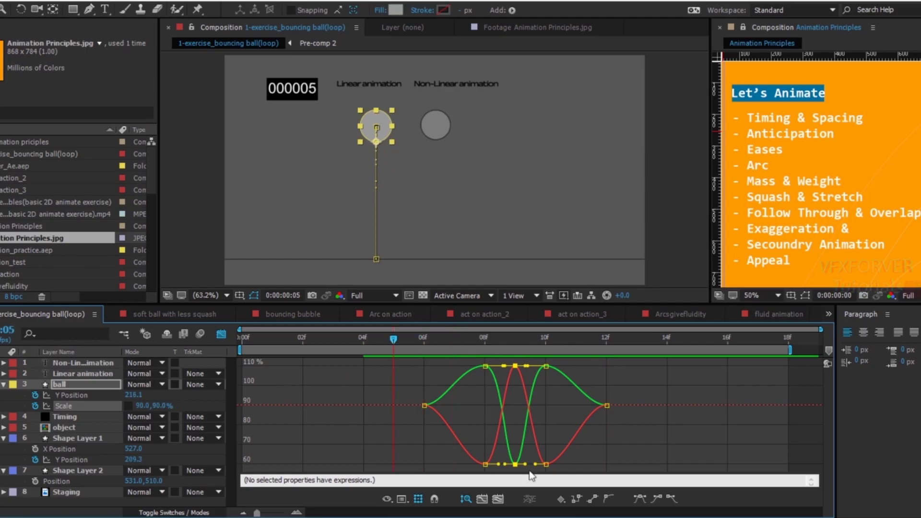
Step: Examine the ball's Scale speed graph between frames 7 and 10, then return to the value graph
{"action": "left_click", "coordinate": [402, 500]}
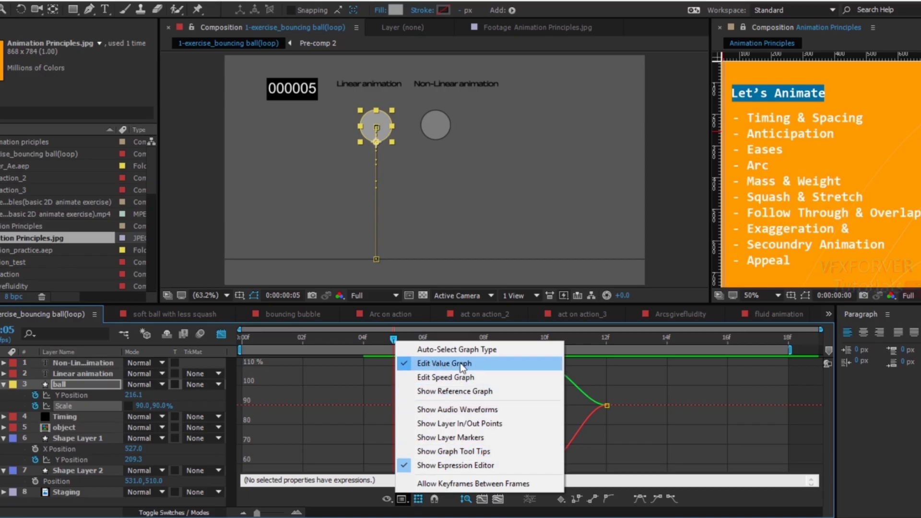
{"action": "left_click", "coordinate": [464, 378]}
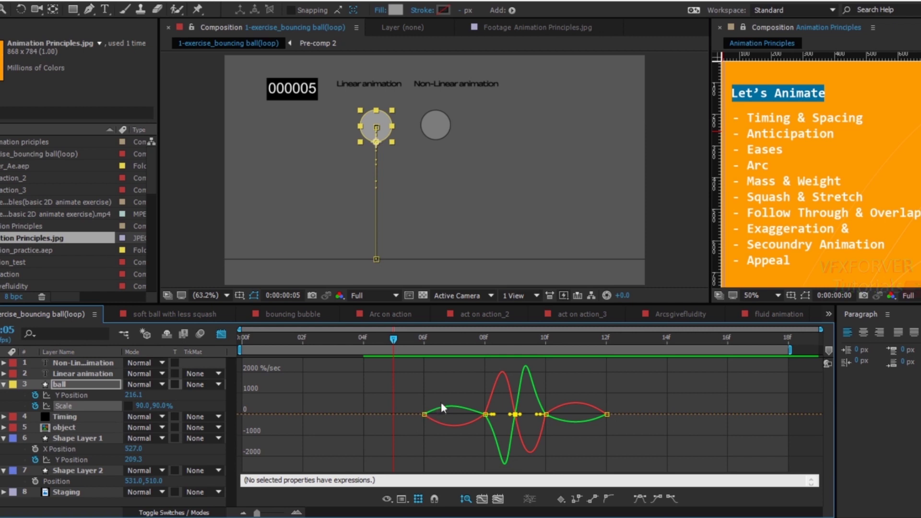
{"action": "left_click_drag", "start_coordinate": [414, 335], "coordinate": [448, 351]}
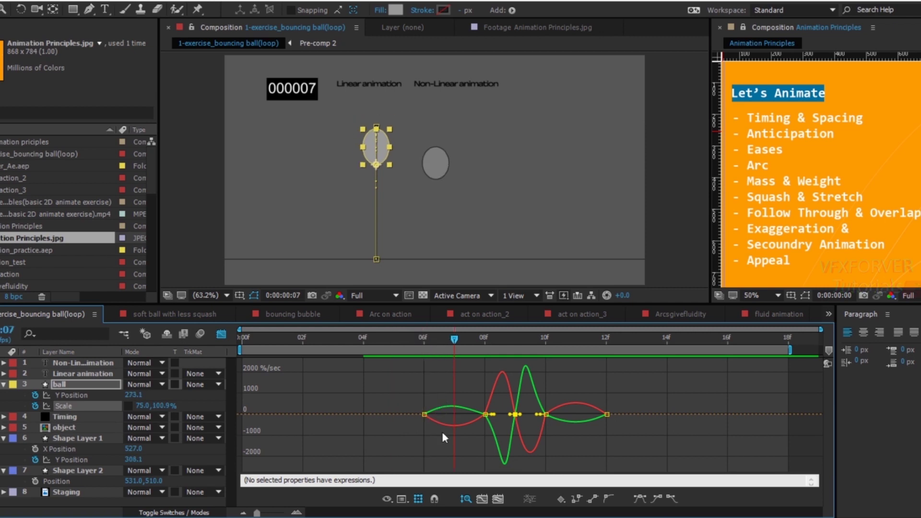
{"action": "left_click_drag", "start_coordinate": [464, 346], "coordinate": [536, 349]}
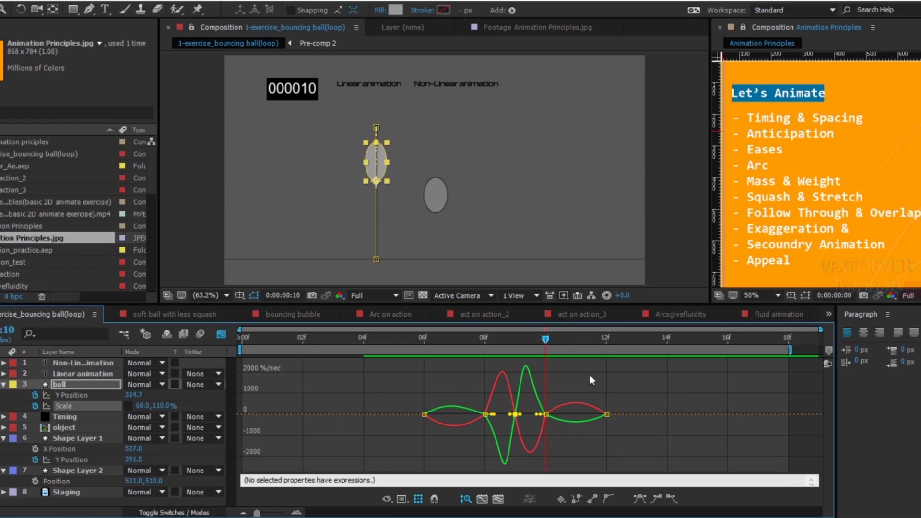
{"action": "left_click_drag", "start_coordinate": [511, 335], "coordinate": [485, 335]}
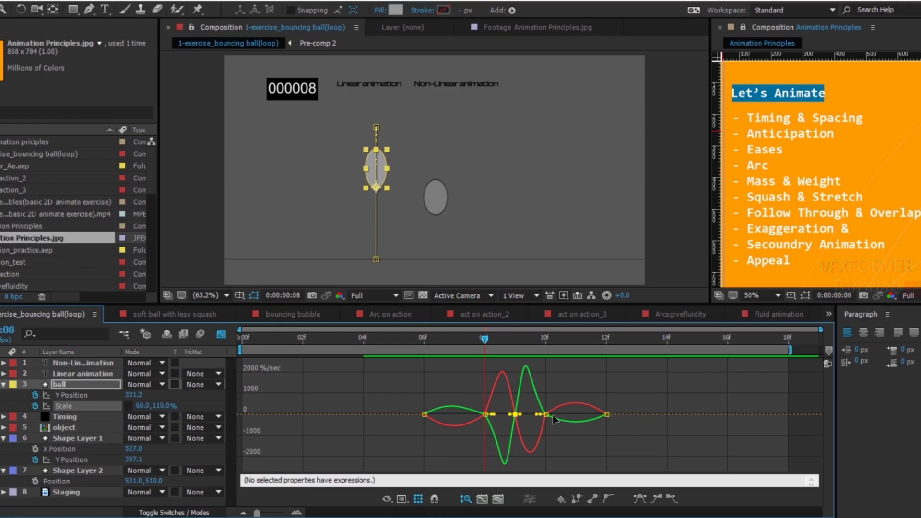
{"action": "left_click", "coordinate": [402, 500]}
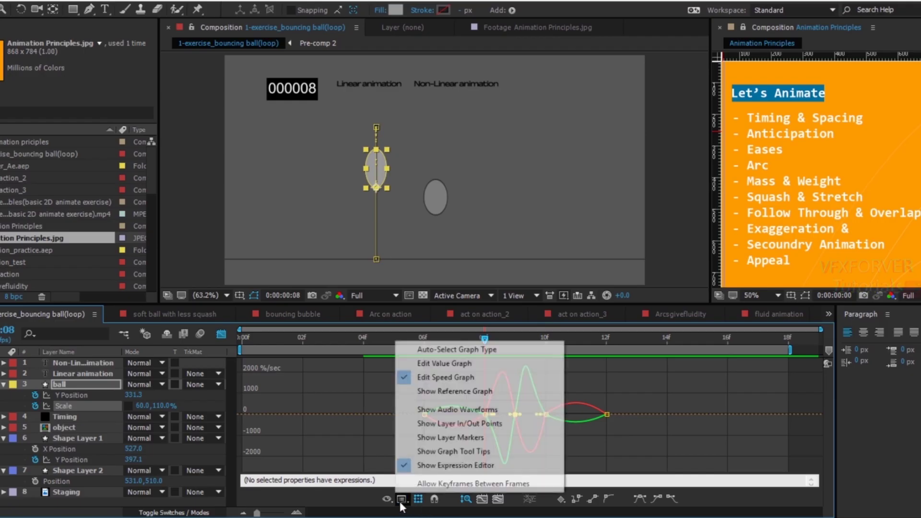
{"action": "left_click", "coordinate": [450, 363]}
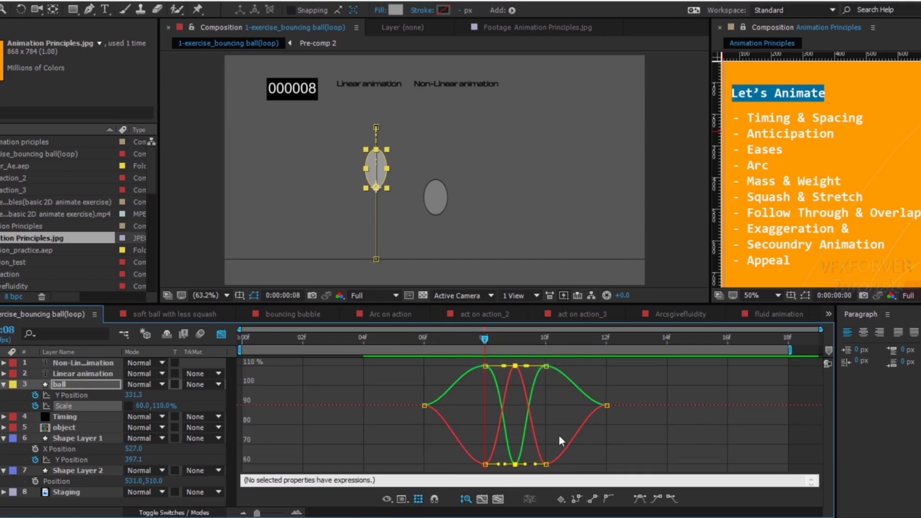
Step: Compare the ball's Scale speed curve with its value curve, ending on the value graph
{"action": "left_click", "coordinate": [402, 499]}
{"action": "left_click", "coordinate": [448, 378]}
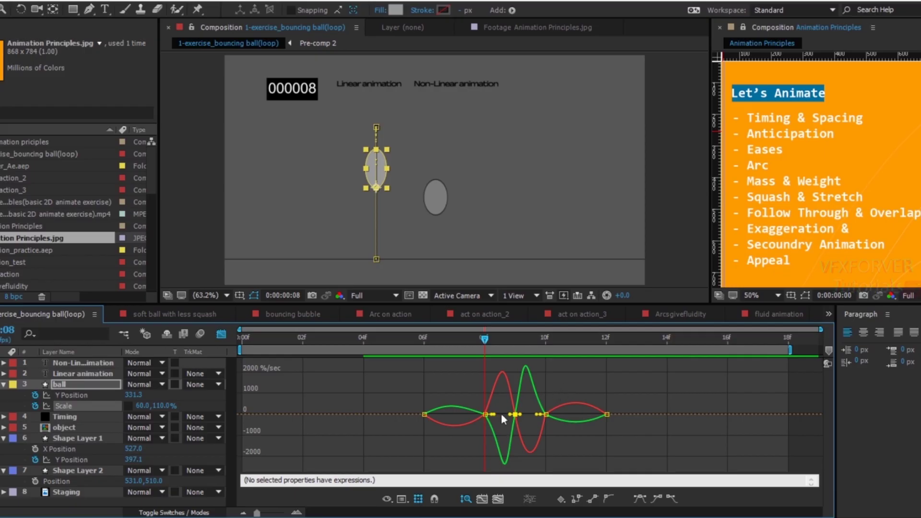
{"action": "left_click", "coordinate": [409, 499]}
{"action": "left_click", "coordinate": [468, 363]}
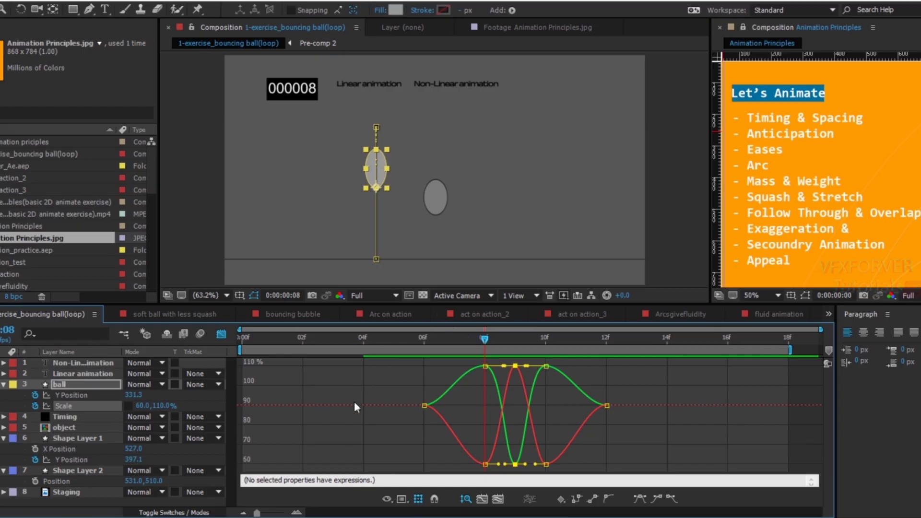
Step: Preview the bounce, return to frame 6 and hide the layer controls in the viewer
{"action": "key", "text": "space"}
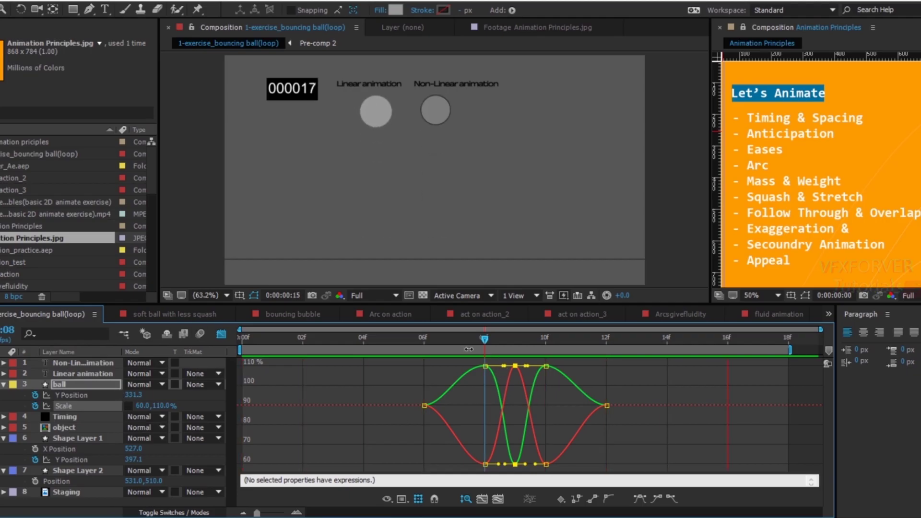
{"action": "left_click", "coordinate": [457, 339]}
{"action": "left_click_drag", "start_coordinate": [458, 341], "coordinate": [424, 341]}
{"action": "left_click", "coordinate": [253, 295]}
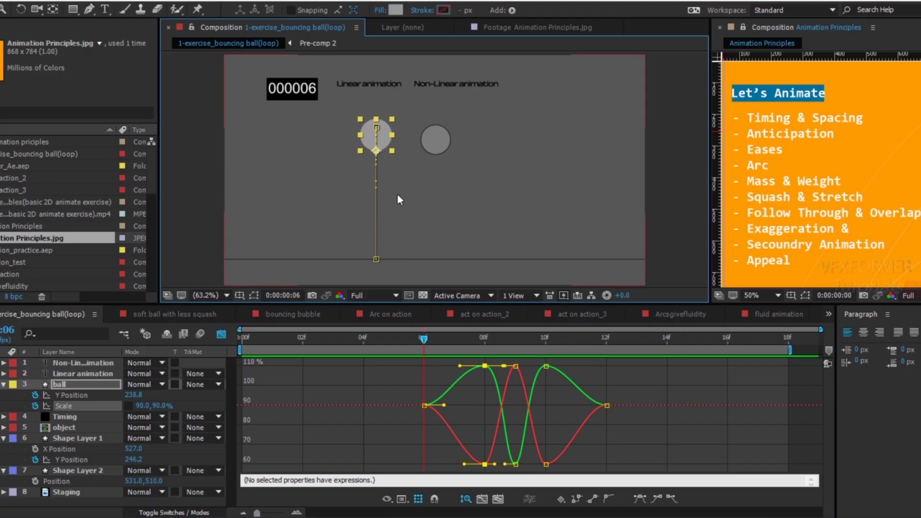
{"action": "key", "text": "ctrl+shift+h"}
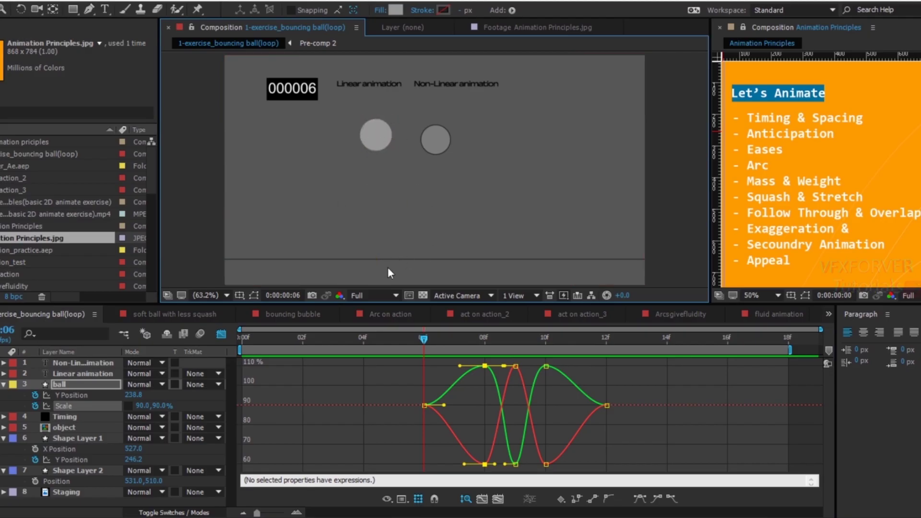
Step: Play the bounce without layer controls and scrub to the impact pose at frame 9
{"action": "mouse_move", "coordinate": [426, 340]}
{"action": "left_mouse_down"}
{"action": "mouse_move", "coordinate": [502, 350]}
{"action": "mouse_move", "coordinate": [435, 343]}
{"action": "left_mouse_up"}
{"action": "key", "text": "space"}
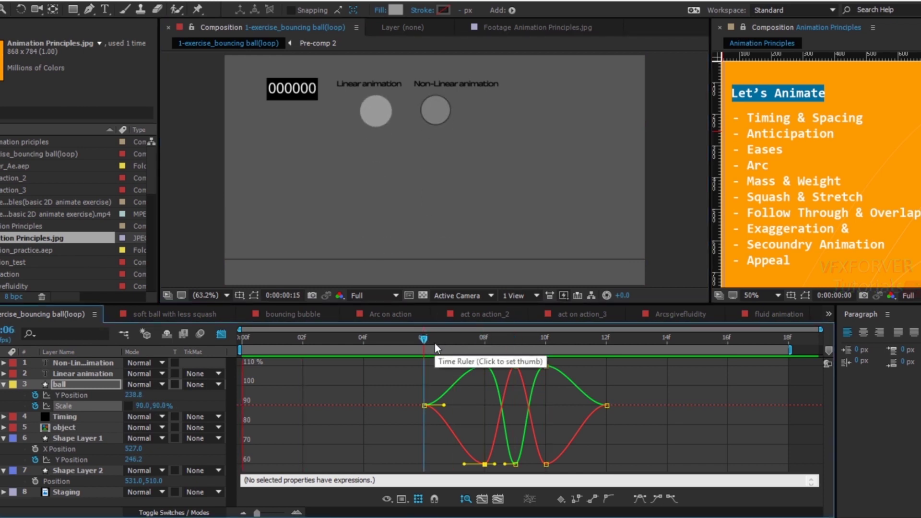
{"action": "key", "text": "space"}
{"action": "left_click_drag", "start_coordinate": [431, 348], "coordinate": [524, 374]}
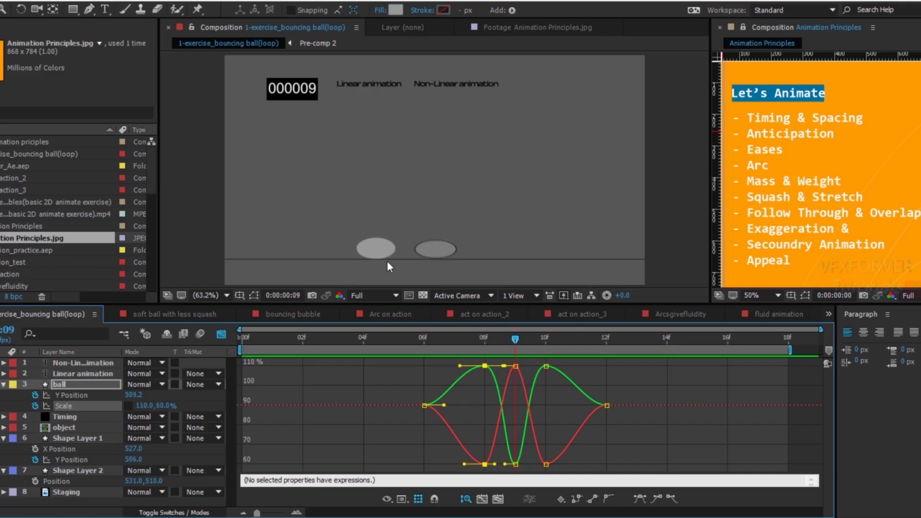
Step: Switch from the Graph Editor to layer bars and set the ball's Scale at frame 9 to 115, 50%
{"action": "mouse_move", "coordinate": [503, 338]}
{"action": "left_mouse_down"}
{"action": "mouse_move", "coordinate": [471, 339]}
{"action": "mouse_move", "coordinate": [535, 346]}
{"action": "mouse_move", "coordinate": [500, 347]}
{"action": "left_mouse_up"}
{"action": "left_click", "coordinate": [221, 335]}
{"action": "left_click", "coordinate": [515, 406]}
{"action": "mouse_move", "coordinate": [505, 338]}
{"action": "left_mouse_down"}
{"action": "mouse_move", "coordinate": [488, 340]}
{"action": "mouse_move", "coordinate": [505, 341]}
{"action": "left_mouse_up"}
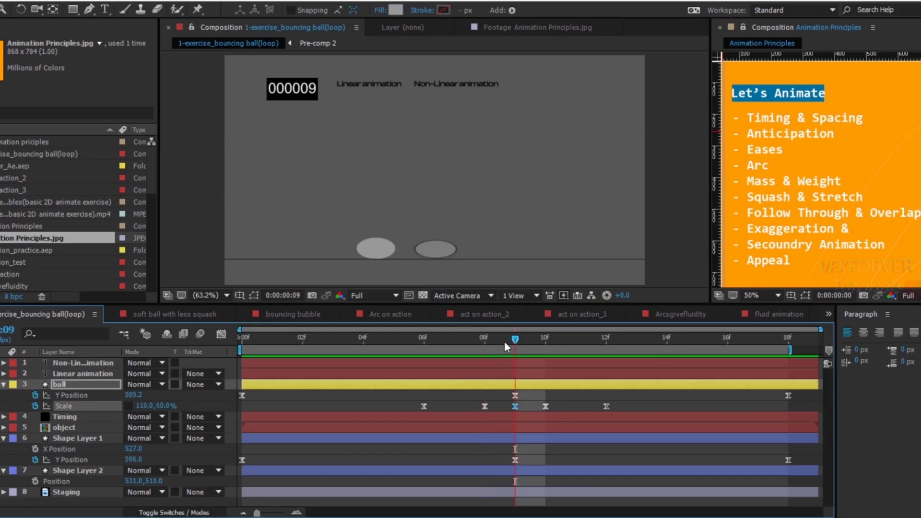
{"action": "mouse_move", "coordinate": [142, 412]}
{"action": "left_mouse_down"}
{"action": "mouse_move", "coordinate": [159, 411]}
{"action": "mouse_move", "coordinate": [140, 407]}
{"action": "left_mouse_up"}
{"action": "left_click", "coordinate": [143, 406]}
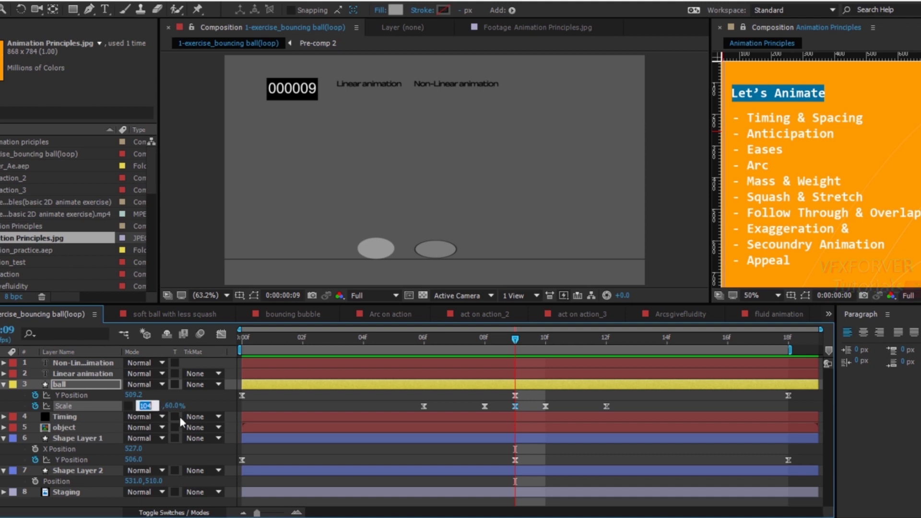
{"action": "type", "text": "115"}
{"action": "key", "text": "Return"}
{"action": "left_click", "coordinate": [165, 406]}
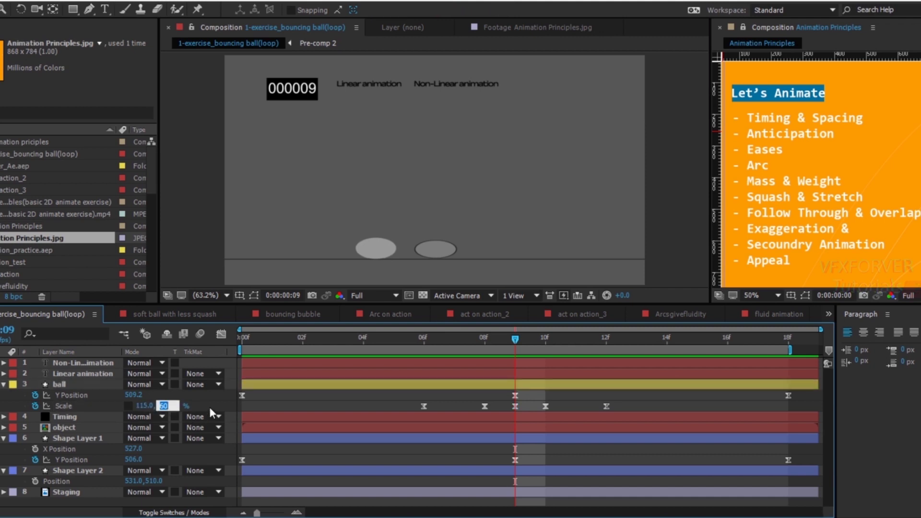
{"action": "type", "text": "55"}
{"action": "key", "text": "Return"}
{"action": "type", "text": "50"}
{"action": "key", "text": "Return"}
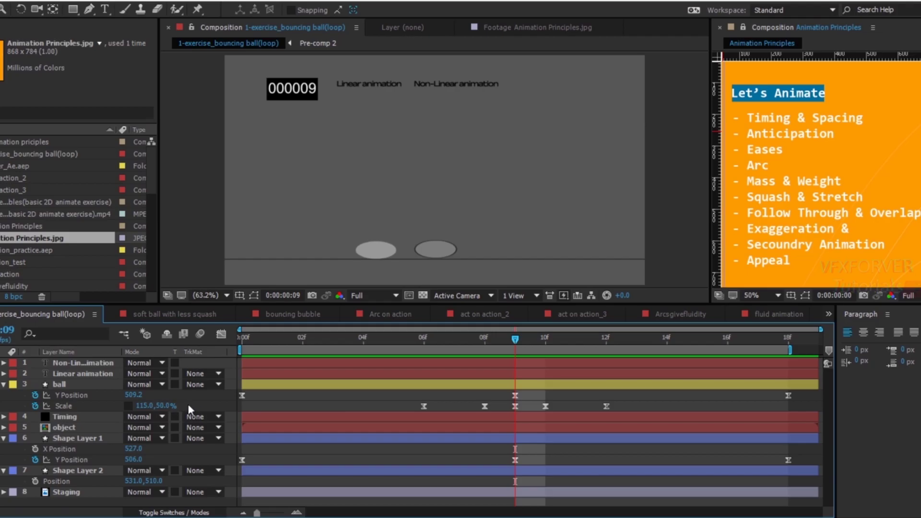
Step: Exaggerate the ball's squash at frame 9 by setting its Scale to 120, 45%
{"action": "type", "text": "45"}
{"action": "key", "text": "Return"}
{"action": "left_click", "coordinate": [145, 406]}
{"action": "type", "text": "120"}
{"action": "key", "text": "Return"}
Step: Play the bounce from frame 6 and scrub through the ball's revised squash and stretch
{"action": "left_click_drag", "start_coordinate": [511, 339], "coordinate": [412, 381]}
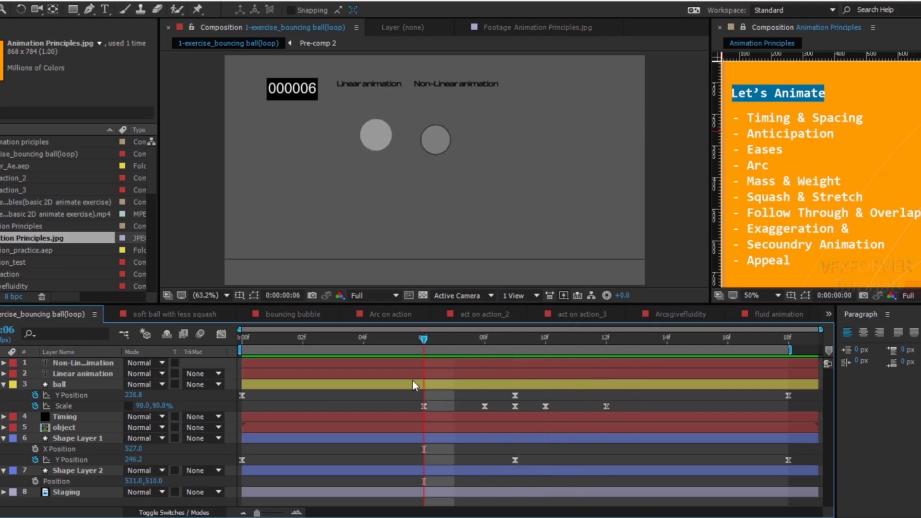
{"action": "key", "text": "space"}
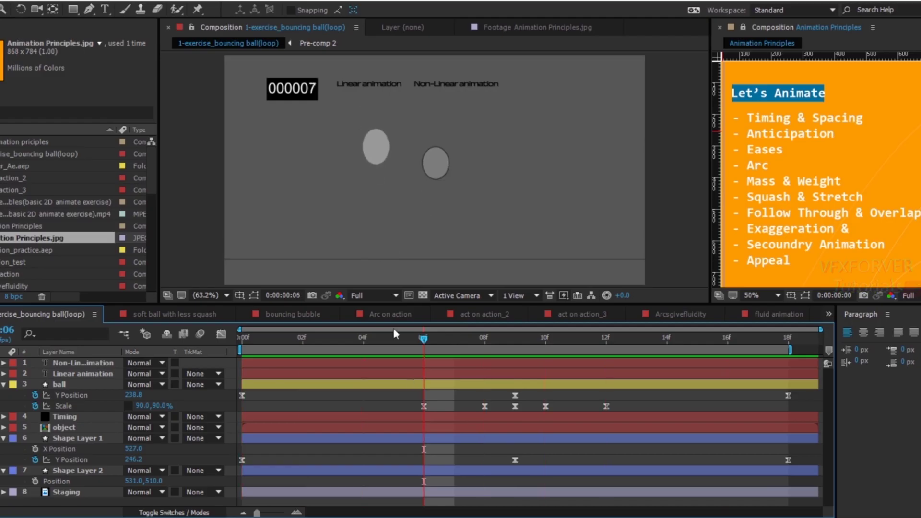
{"action": "left_click_drag", "start_coordinate": [498, 348], "coordinate": [430, 414]}
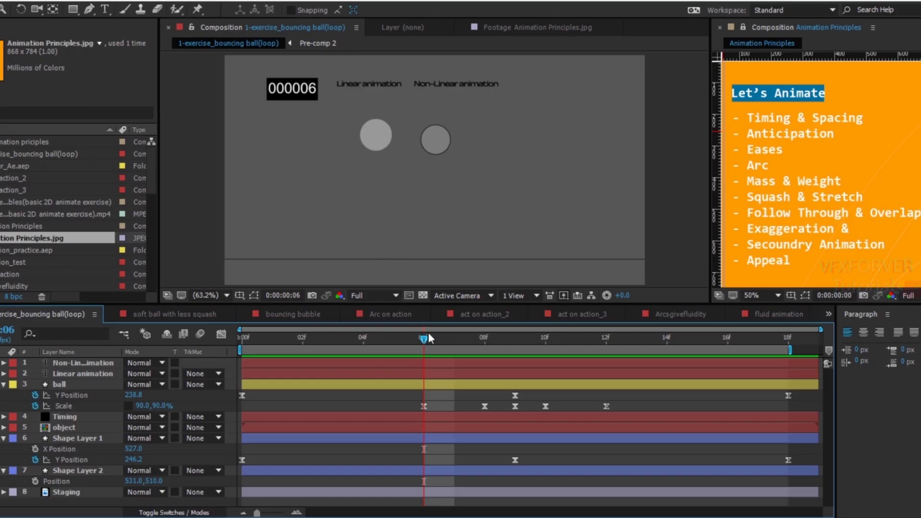
{"action": "left_click_drag", "start_coordinate": [428, 336], "coordinate": [568, 355]}
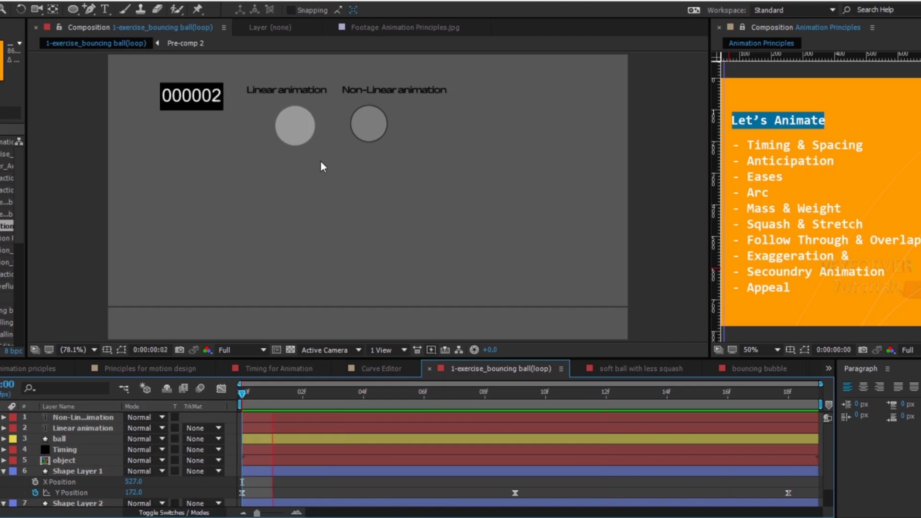
Step: Compare the soft ball with less squash animation with the squash at frame 9 of 1-exercise_bouncing ball(loop)
{"action": "left_click", "coordinate": [609, 369]}
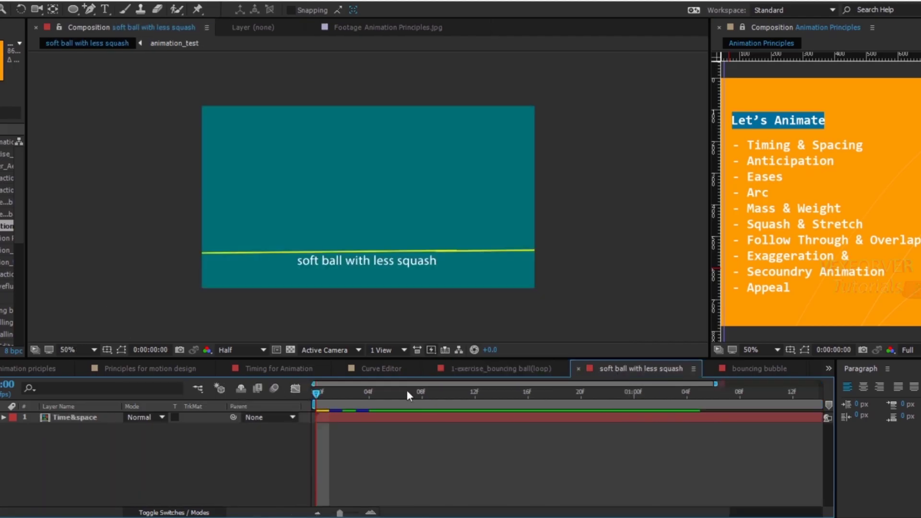
{"action": "key", "text": "space"}
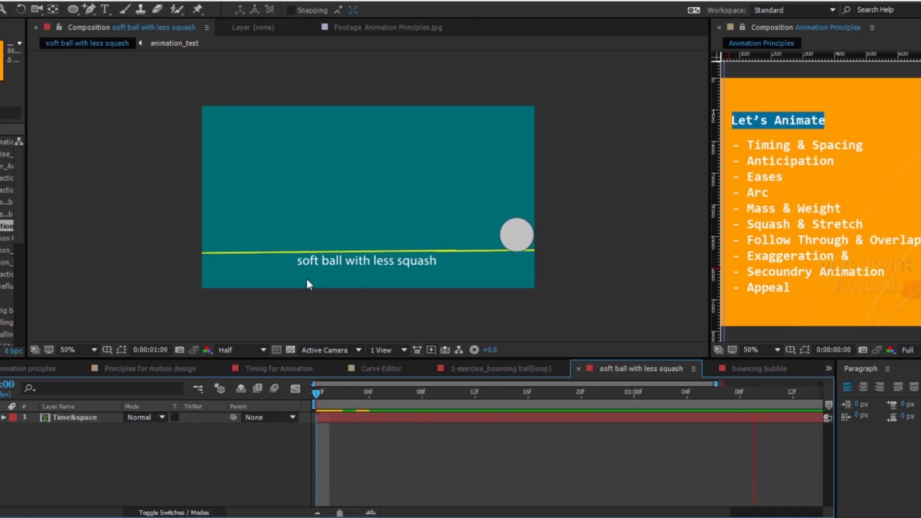
{"action": "left_click_drag", "start_coordinate": [349, 387], "coordinate": [514, 408]}
{"action": "left_click", "coordinate": [504, 367]}
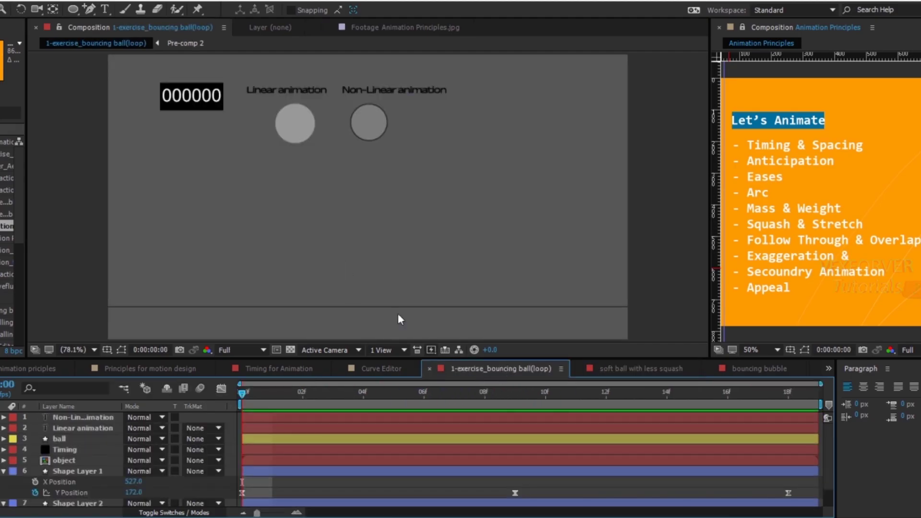
{"action": "left_click_drag", "start_coordinate": [284, 402], "coordinate": [510, 425]}
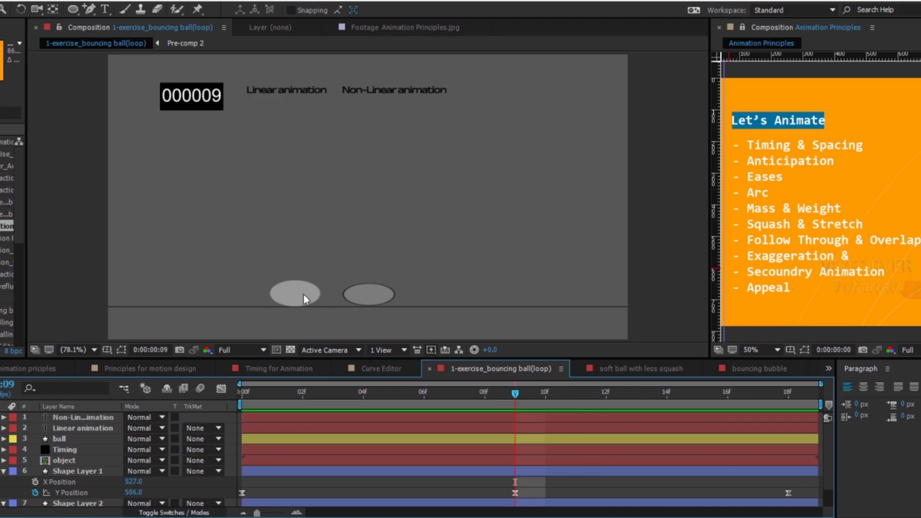
{"action": "left_click", "coordinate": [607, 369]}
{"action": "left_click_drag", "start_coordinate": [419, 401], "coordinate": [330, 416]}
{"action": "left_click_drag", "start_coordinate": [392, 412], "coordinate": [459, 413]}
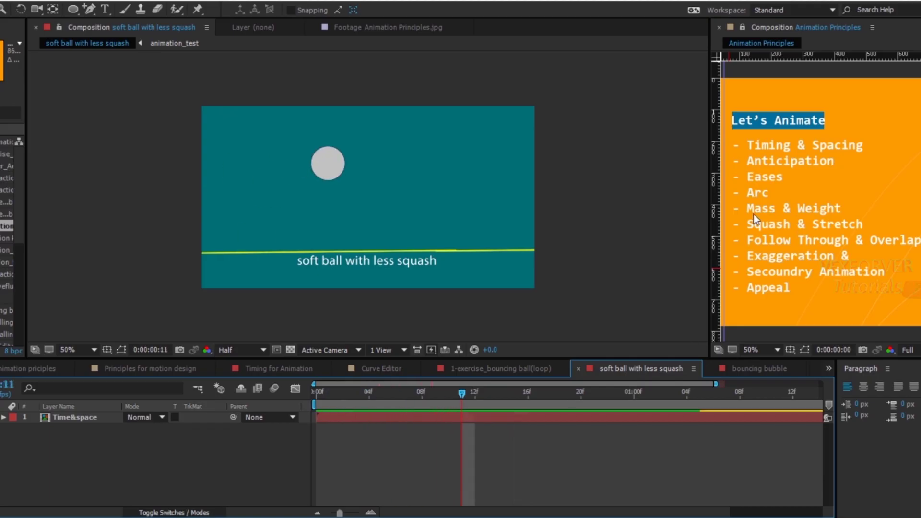
{"action": "left_click_drag", "start_coordinate": [446, 394], "coordinate": [309, 419]}
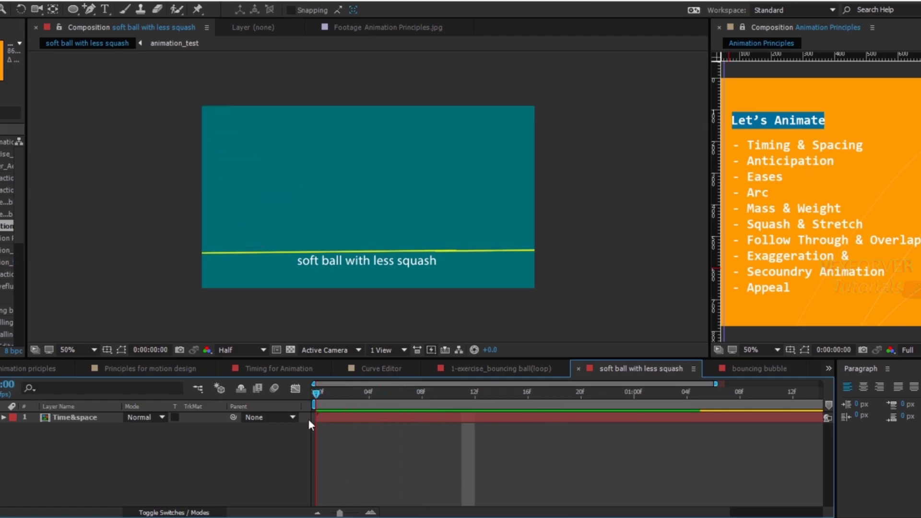
Step: Copy the Timing layer from 1-exercise_bouncing ball(loop) into soft ball with less squash and extend its end to about 0:00:01:12
{"action": "right_click", "coordinate": [1, 463]}
{"action": "mouse_move", "coordinate": [64, 346]}
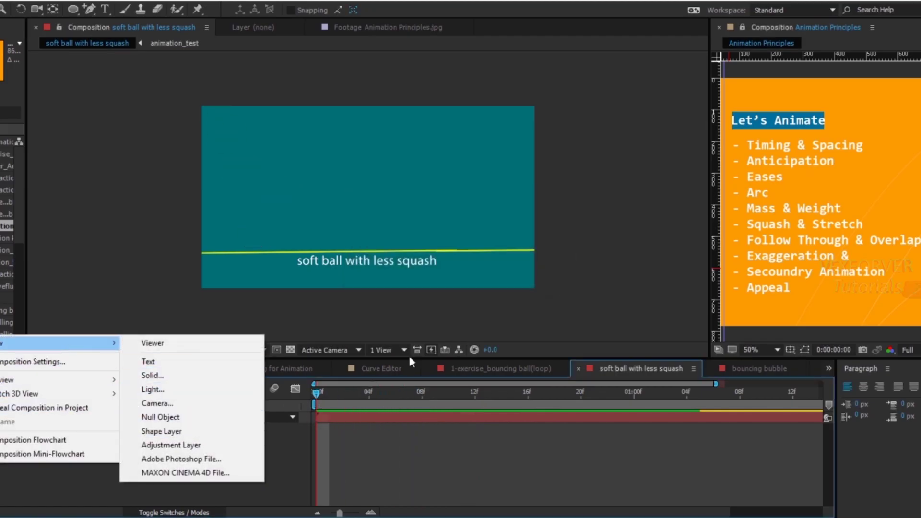
{"action": "left_click", "coordinate": [502, 369]}
{"action": "left_click", "coordinate": [89, 451]}
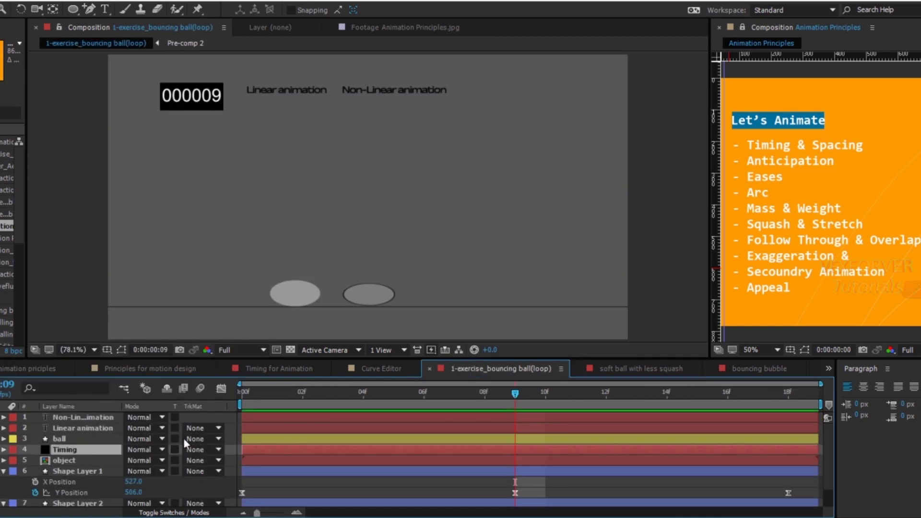
{"action": "left_click", "coordinate": [605, 370]}
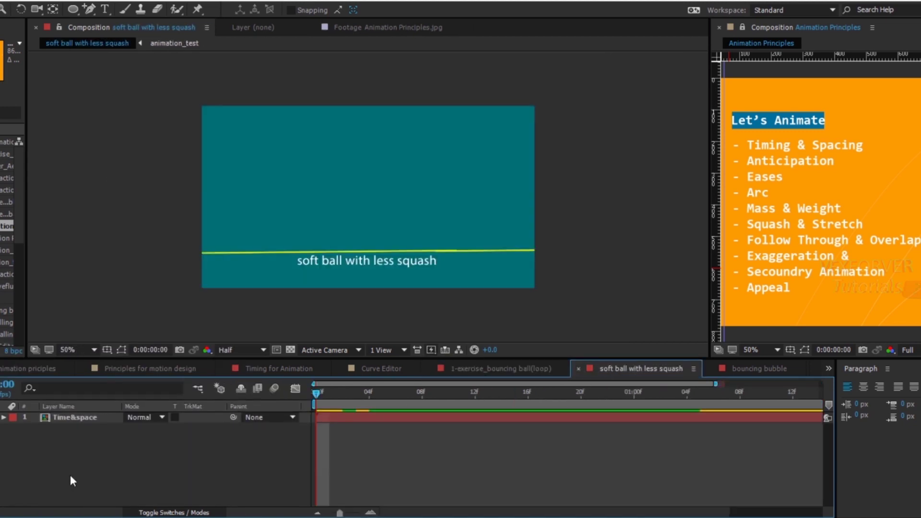
{"action": "key", "text": "ctrl+v"}
{"action": "key", "text": "space"}
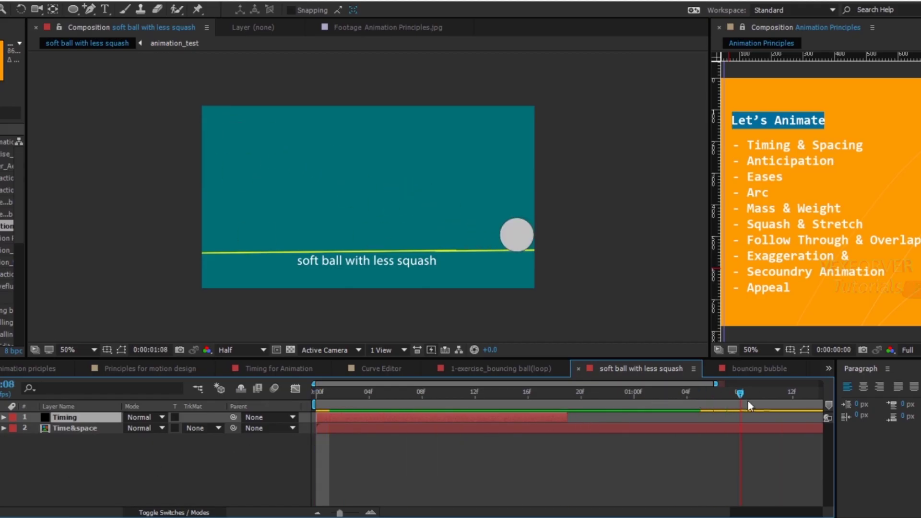
{"action": "left_click_drag", "start_coordinate": [441, 414], "coordinate": [753, 429]}
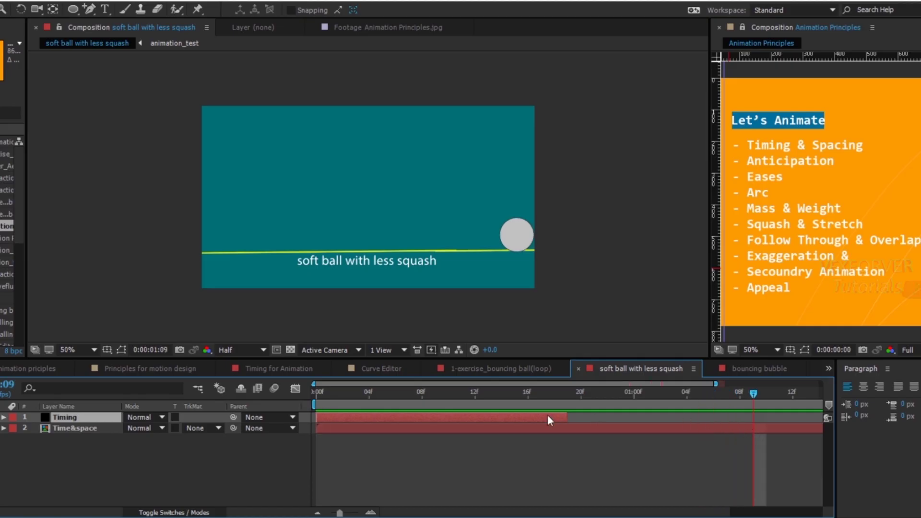
{"action": "left_click_drag", "start_coordinate": [564, 419], "coordinate": [793, 419]}
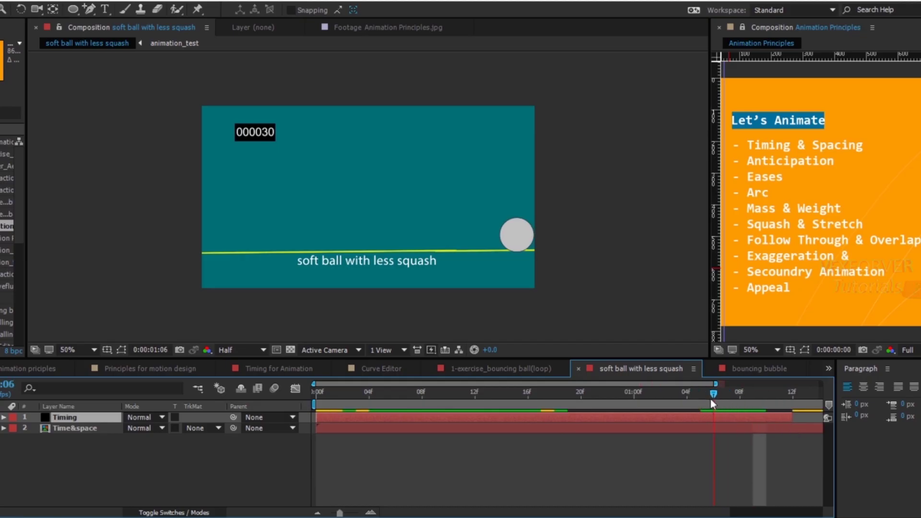
Step: End the work area at 0:00:01:06, preview the soft ball with its frame counter and return to frame 0
{"action": "mouse_move", "coordinate": [715, 401]}
{"action": "left_mouse_down"}
{"action": "mouse_move", "coordinate": [675, 403]}
{"action": "mouse_move", "coordinate": [709, 404]}
{"action": "left_mouse_up"}
{"action": "key", "text": "n"}
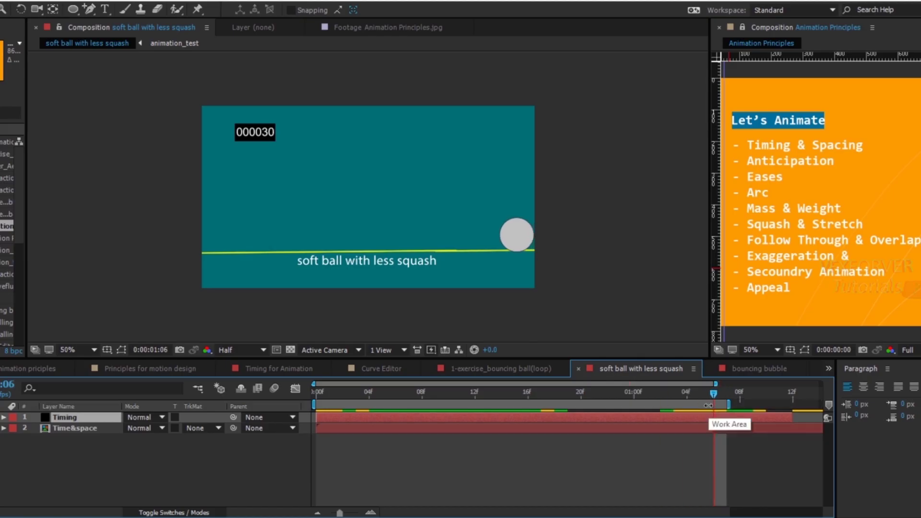
{"action": "key", "text": "space"}
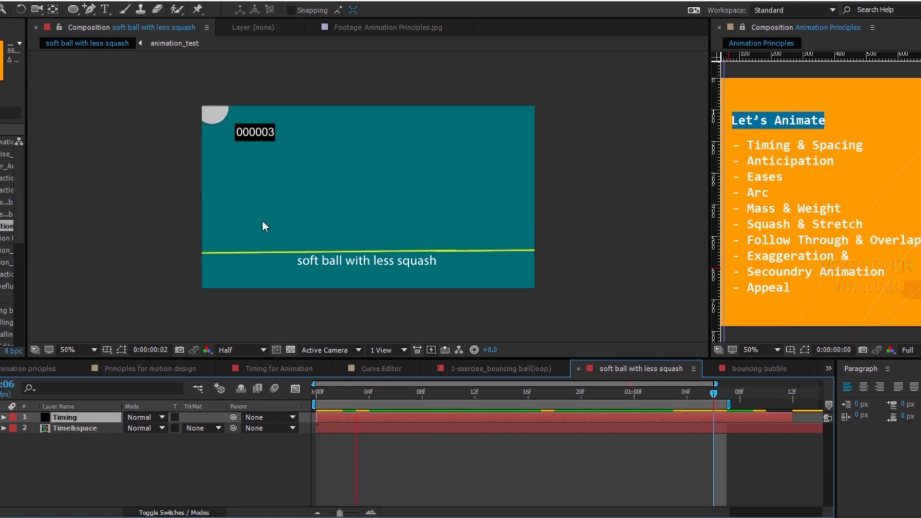
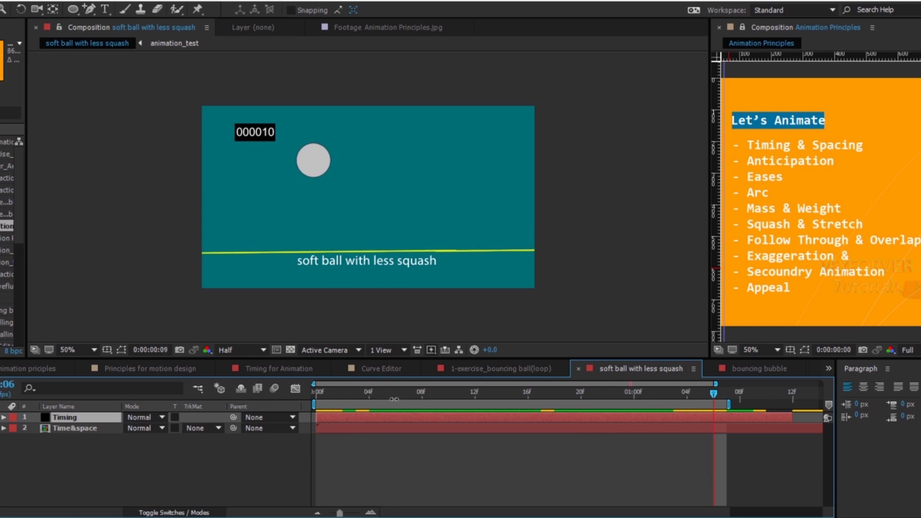
{"action": "left_click_drag", "start_coordinate": [395, 387], "coordinate": [7, 405]}
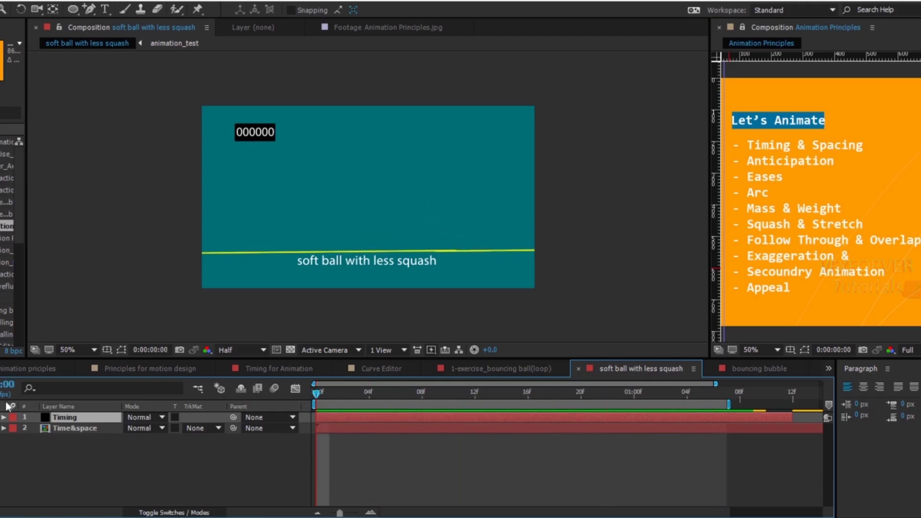
Step: Create a new 1050 × 576 px composition at 24 frames per second with a duration of 0:00:00:19
{"action": "key", "text": "ctrl+n"}
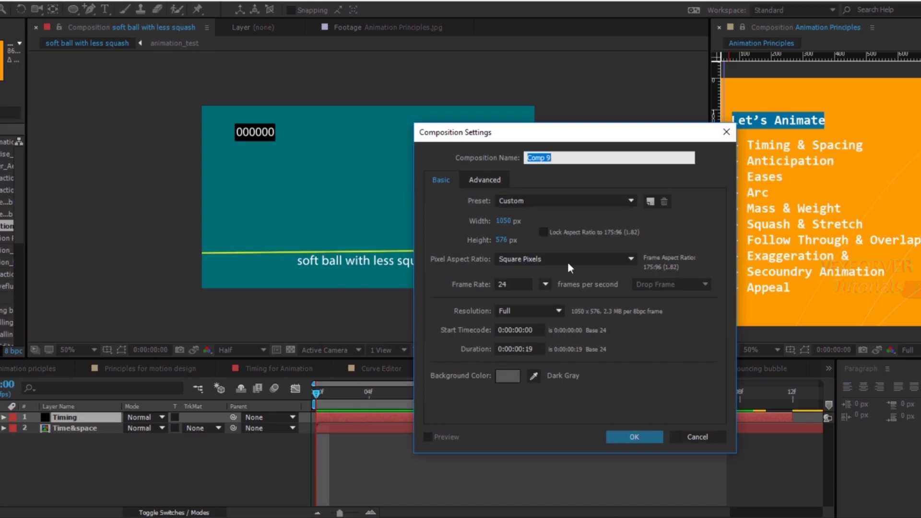
{"action": "left_click", "coordinate": [627, 434]}
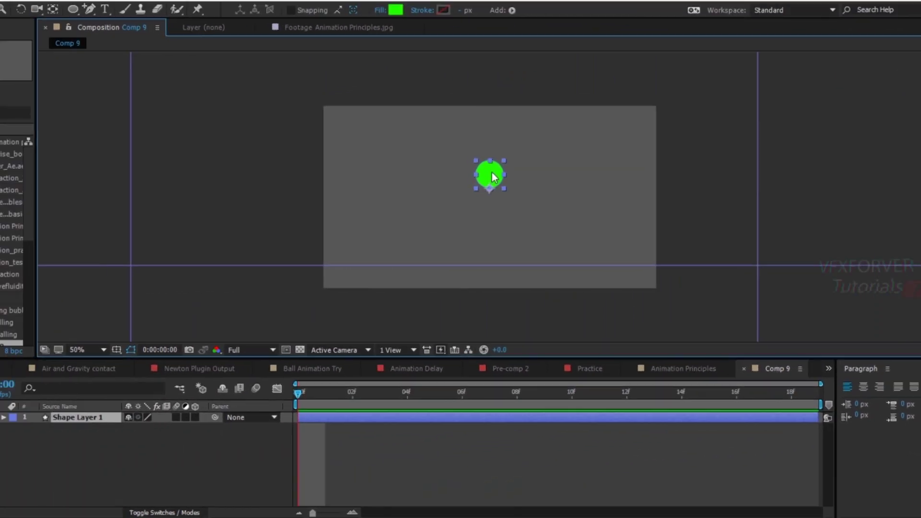
Step: Reveal the green ball's Position property and separate its dimensions into X and Y
{"action": "left_click_drag", "start_coordinate": [492, 227], "coordinate": [528, 171]}
{"action": "key", "text": "ctrl+z"}
{"action": "key", "text": "p"}
{"action": "right_click", "coordinate": [59, 428]}
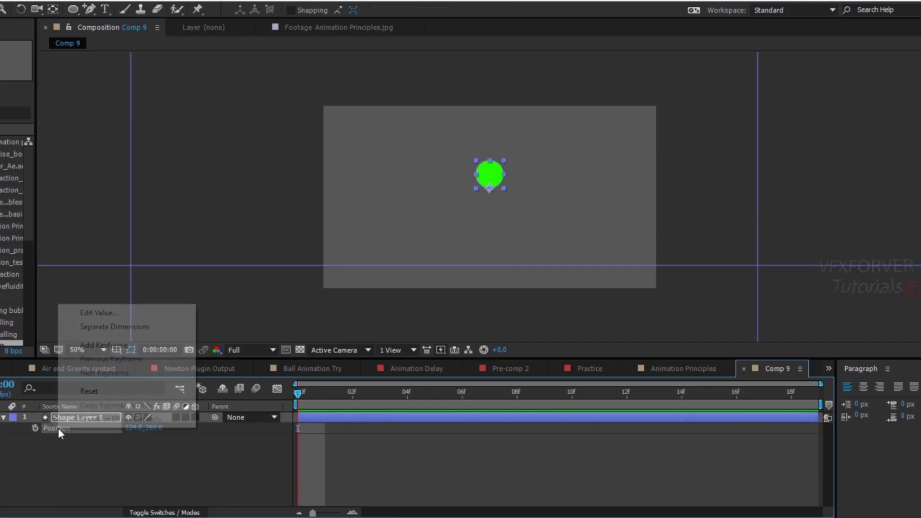
{"action": "left_click", "coordinate": [121, 326]}
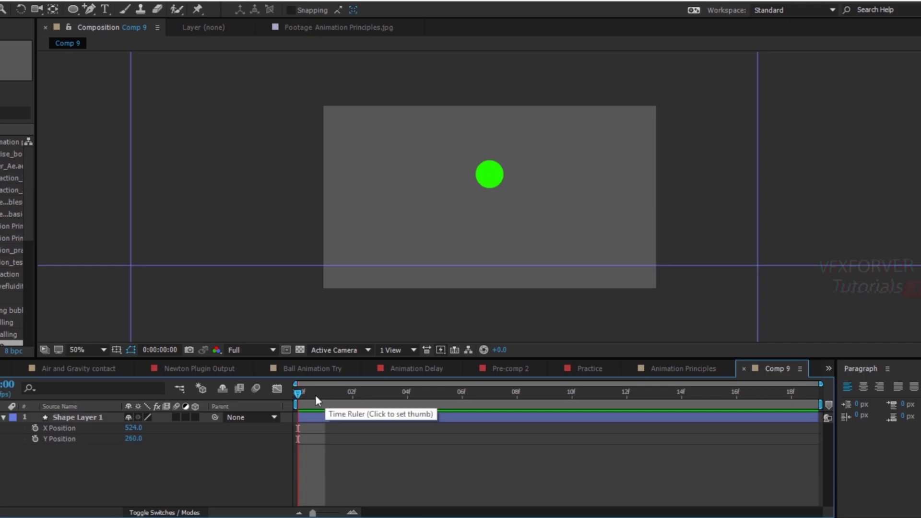
Step: Review the composition's size, frame rate and duration settings
{"action": "right_click", "coordinate": [275, 454]}
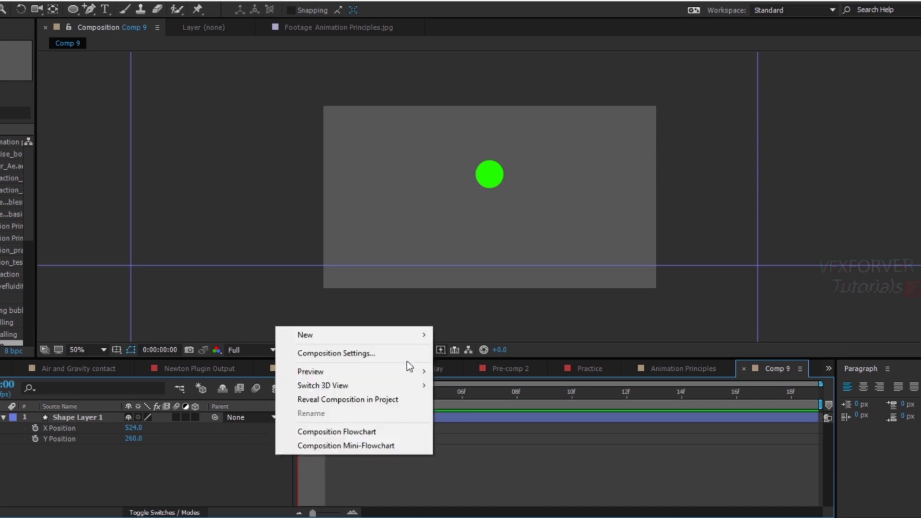
{"action": "left_click", "coordinate": [407, 359]}
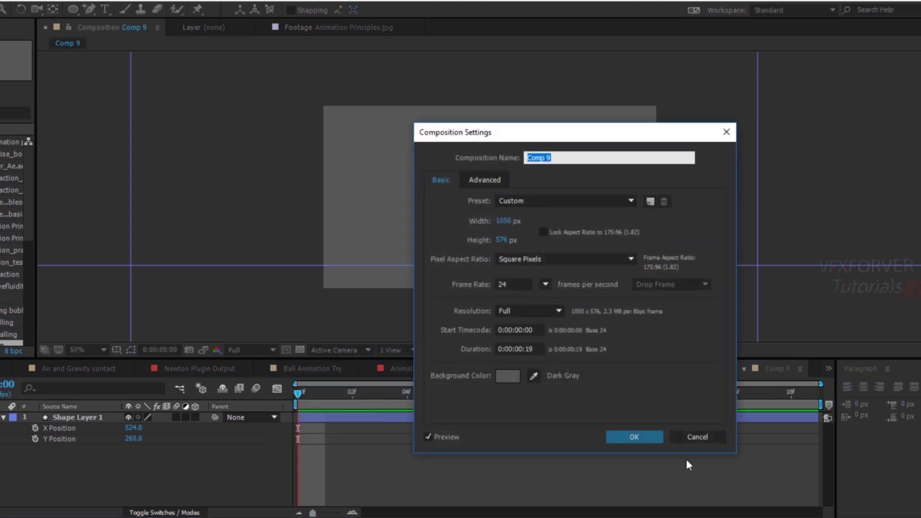
{"action": "left_click", "coordinate": [634, 437]}
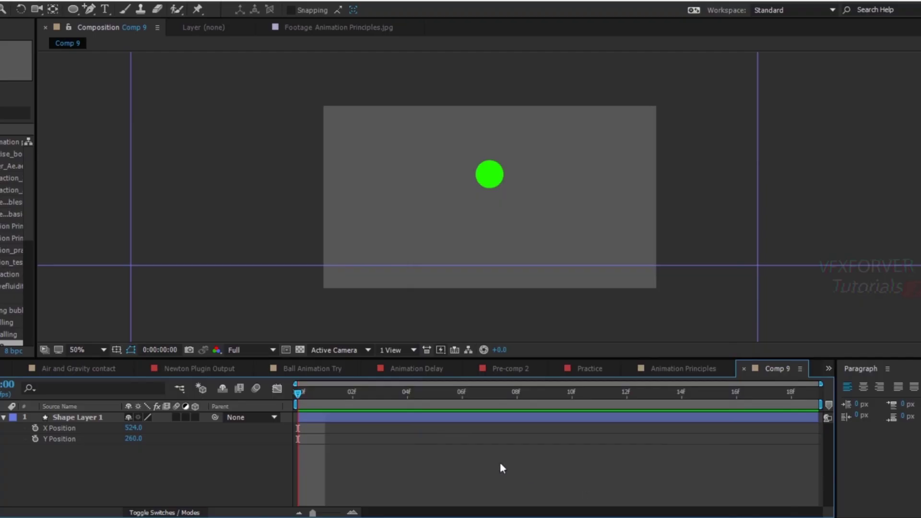
Step: Move the green ball above the frame to Y Position -34 and set a Y Position keyframe at frame 0
{"action": "left_click", "coordinate": [492, 178]}
{"action": "left_click_drag", "start_coordinate": [492, 177], "coordinate": [487, 93]}
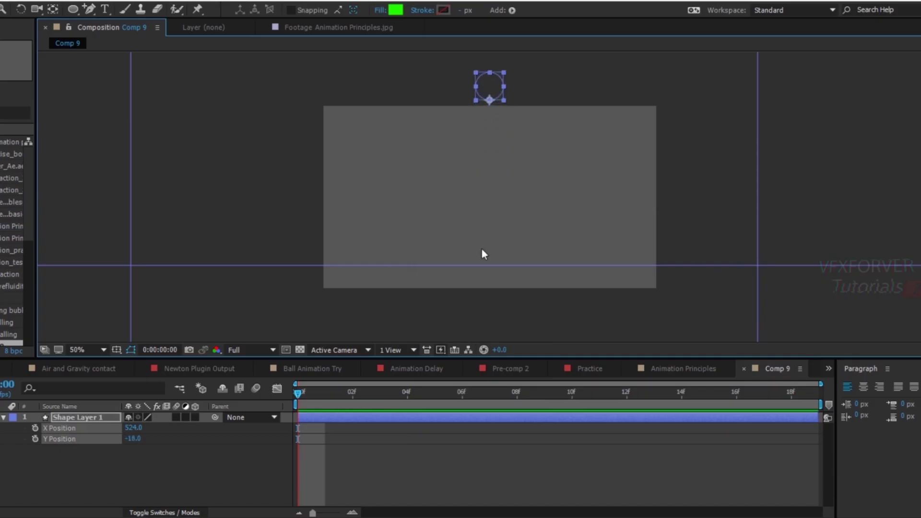
{"action": "left_click", "coordinate": [152, 470]}
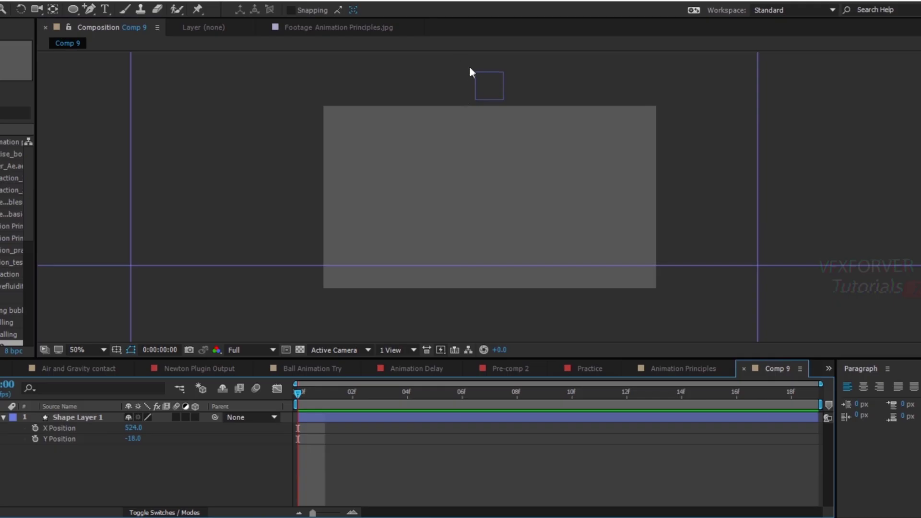
{"action": "left_click", "coordinate": [497, 85]}
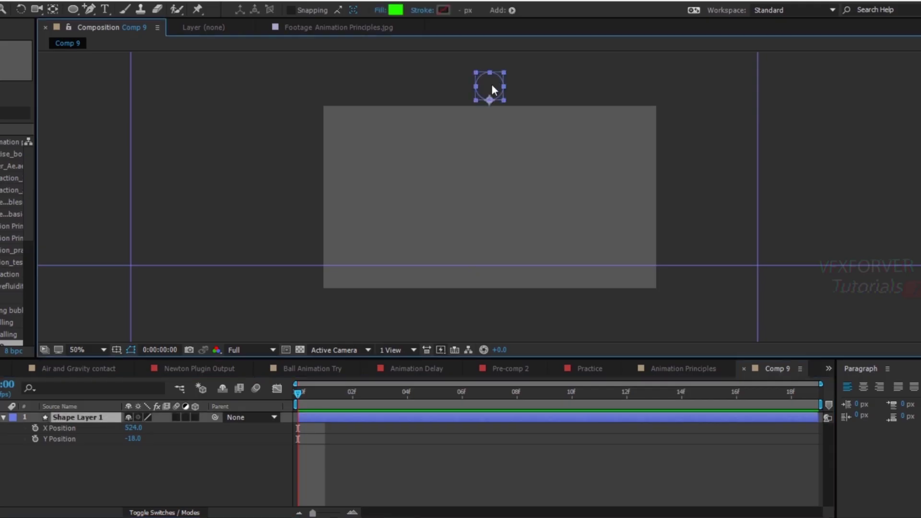
{"action": "left_click_drag", "start_coordinate": [492, 85], "coordinate": [492, 79]}
{"action": "left_click", "coordinate": [124, 455]}
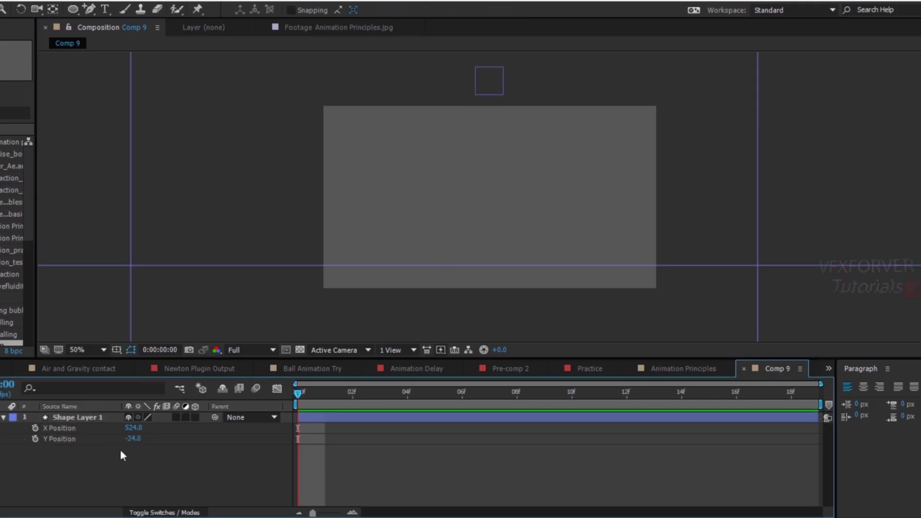
{"action": "left_click", "coordinate": [137, 442]}
{"action": "left_click", "coordinate": [121, 480]}
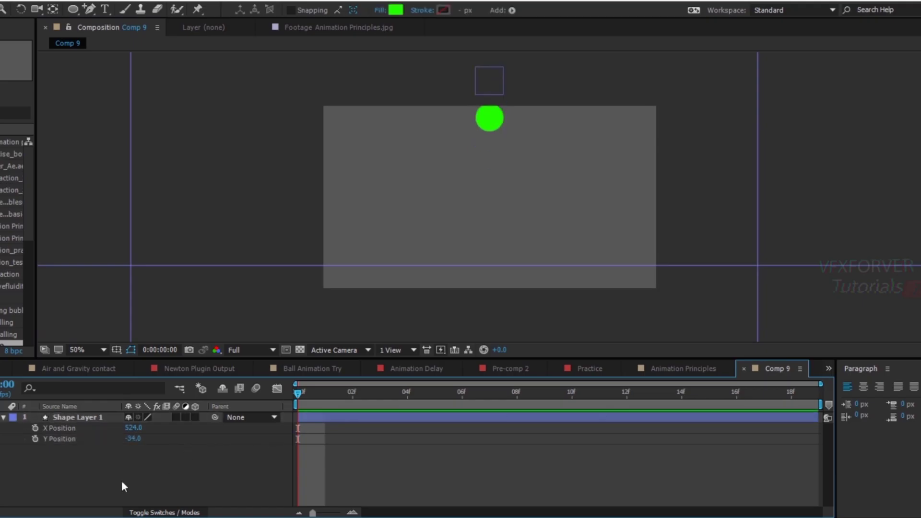
{"action": "left_click", "coordinate": [34, 439]}
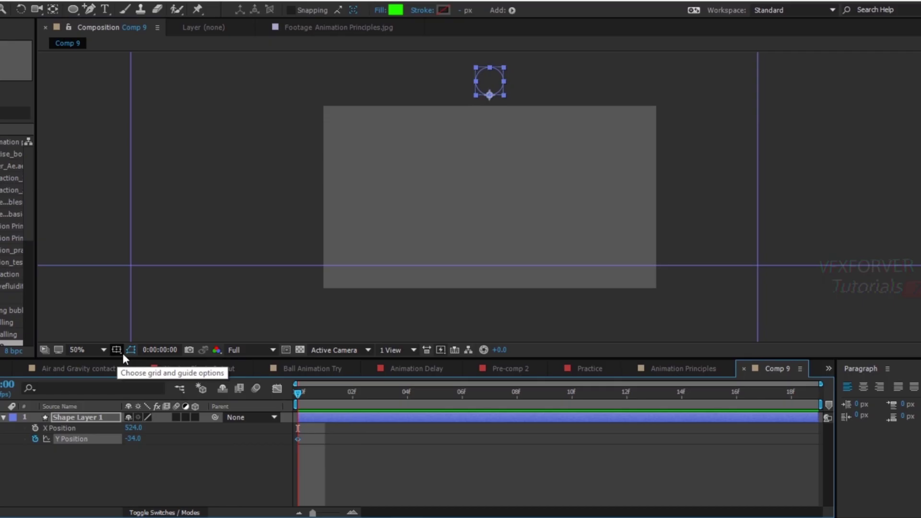
Step: Go to frame 12 and lower the ball onto the horizontal guide at Y Position 498, keyframing its landing
{"action": "left_click", "coordinate": [169, 348]}
{"action": "left_click", "coordinate": [420, 242]}
{"action": "key", "text": "BackSpace"}
{"action": "type", "text": "12"}
{"action": "left_click", "coordinate": [469, 278]}
{"action": "left_click_drag", "start_coordinate": [494, 96], "coordinate": [492, 256]}
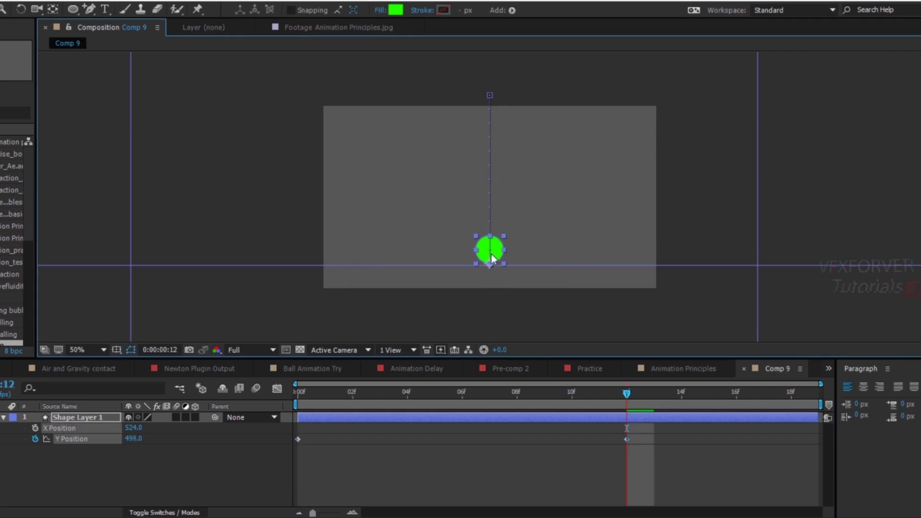
{"action": "left_click", "coordinate": [538, 464]}
Step: Set the composition's duration to 30 frames and extend the ball layer to the new end
{"action": "right_click", "coordinate": [187, 474]}
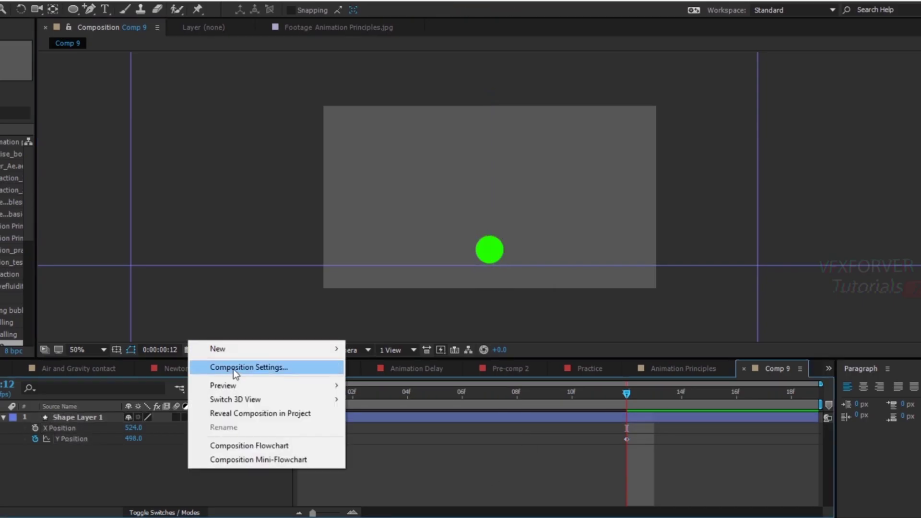
{"action": "left_click", "coordinate": [233, 367]}
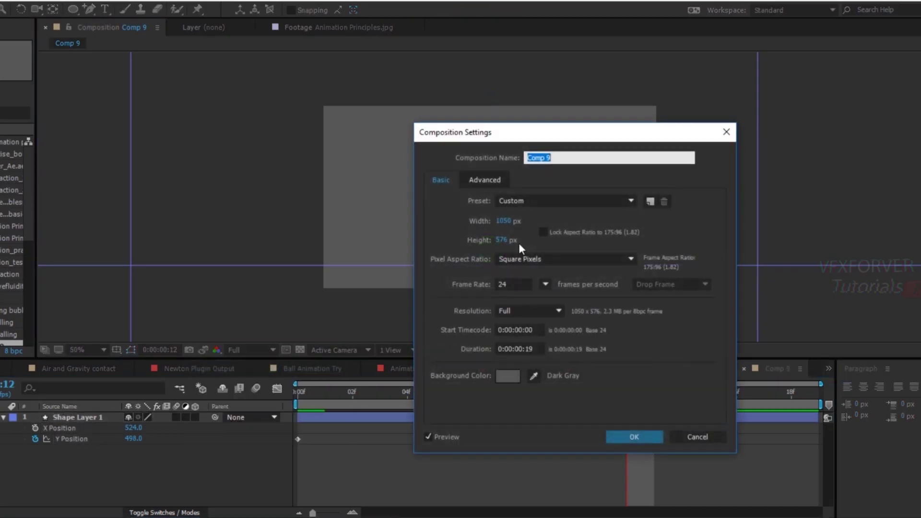
{"action": "left_click", "coordinate": [525, 349]}
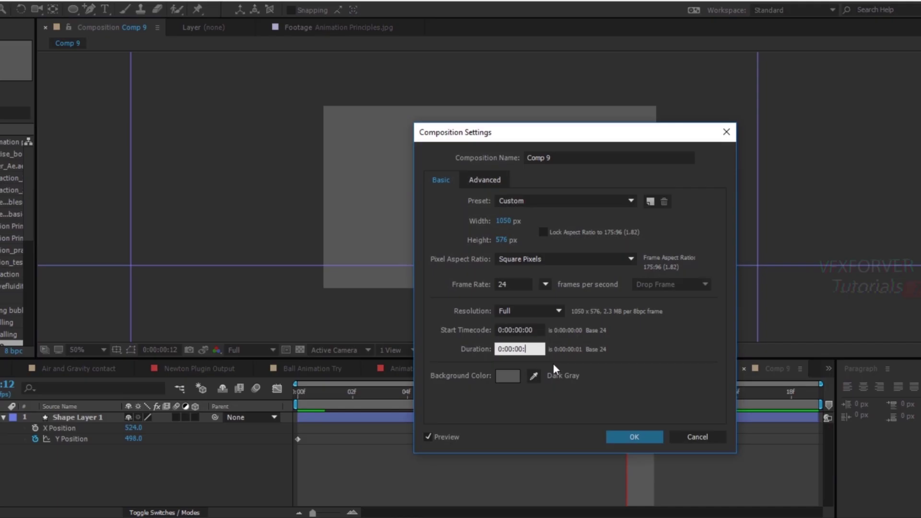
{"action": "type", "text": "30"}
{"action": "left_click", "coordinate": [634, 437]}
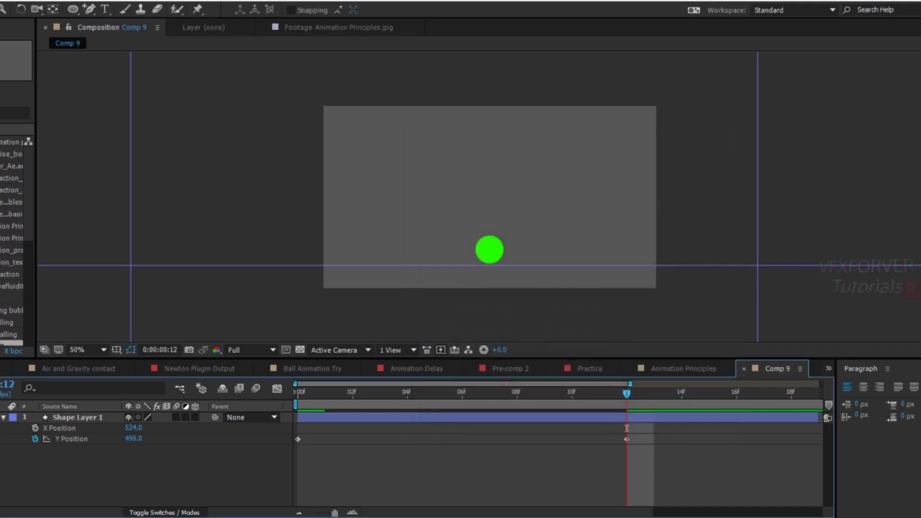
{"action": "left_click_drag", "start_coordinate": [626, 418], "coordinate": [818, 432]}
{"action": "left_click", "coordinate": [737, 475]}
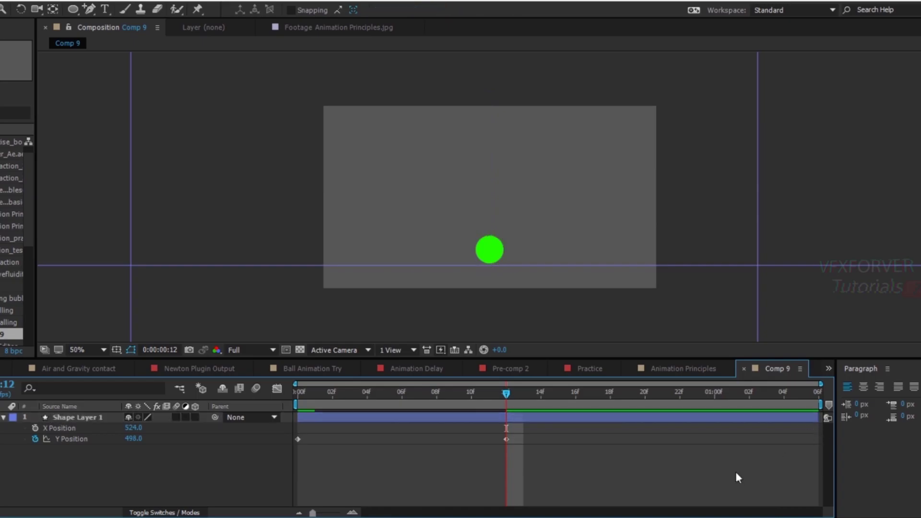
{"action": "left_click_drag", "start_coordinate": [501, 405], "coordinate": [515, 435]}
{"action": "key", "text": "Page_Up"}
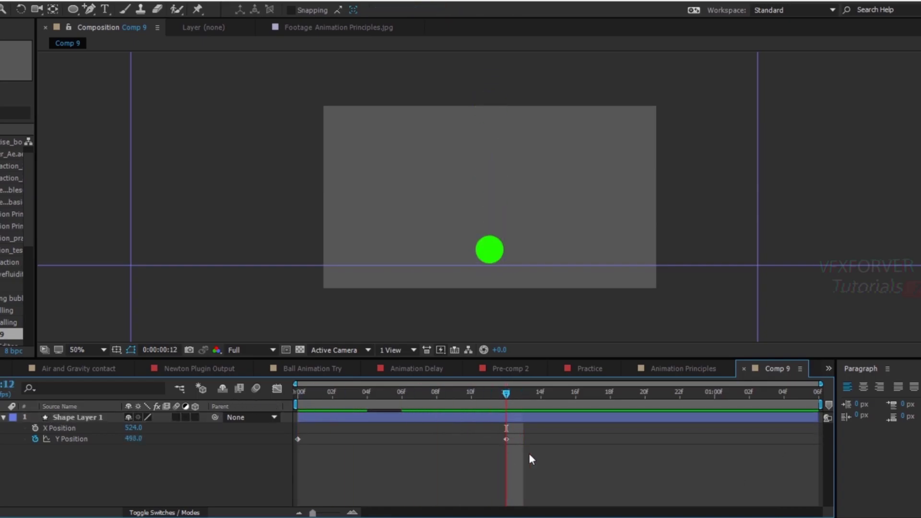
{"action": "left_click", "coordinate": [165, 350]}
{"action": "left_click", "coordinate": [421, 243]}
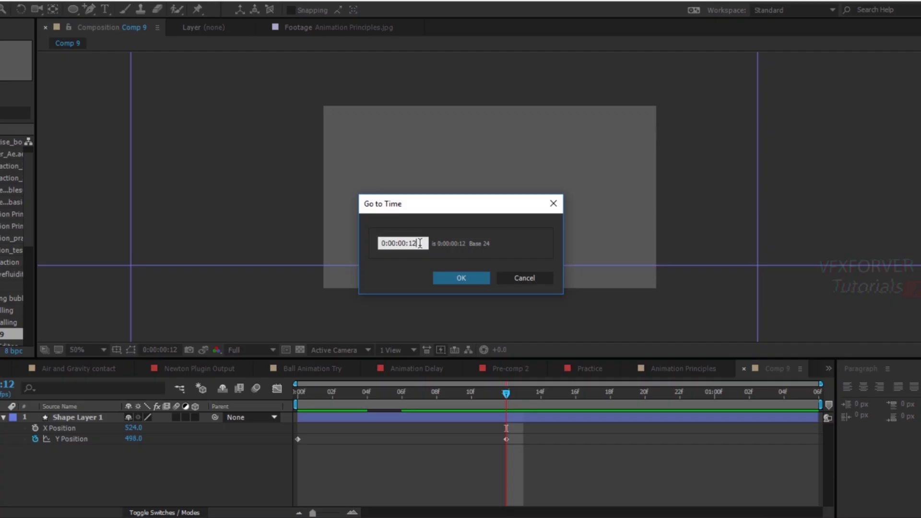
{"action": "left_click", "coordinate": [528, 282]}
{"action": "mouse_move", "coordinate": [509, 402]}
{"action": "left_mouse_down"}
{"action": "mouse_move", "coordinate": [276, 399]}
{"action": "mouse_move", "coordinate": [503, 413]}
{"action": "left_mouse_up"}
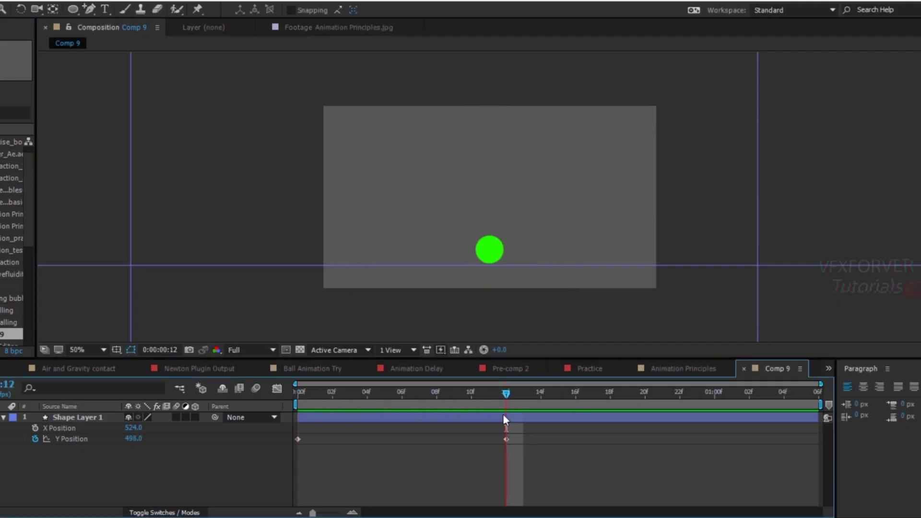
Step: Apply Easy Ease to both Y Position keyframes in the Graph Editor
{"action": "left_click_drag", "start_coordinate": [548, 469], "coordinate": [276, 437]}
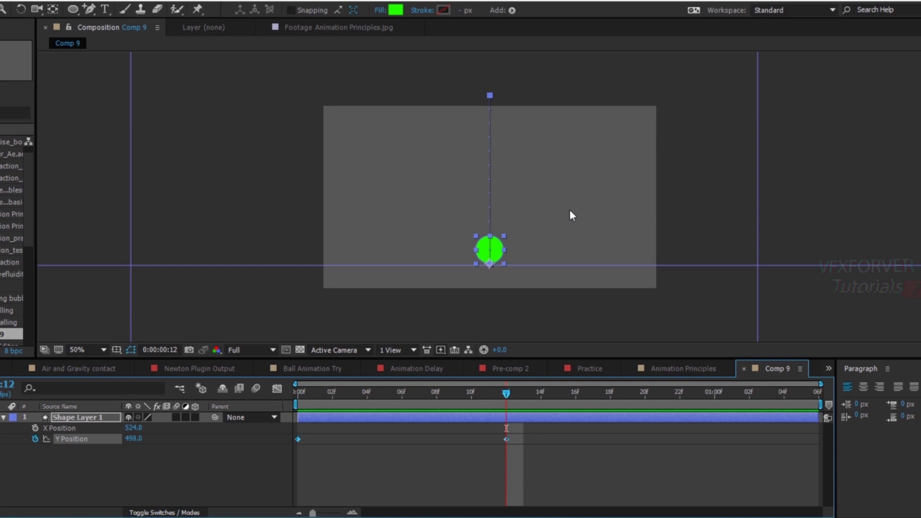
{"action": "scroll", "coordinate": [528, 211], "scroll_direction": "down", "scroll_amount": 1}
{"action": "scroll", "coordinate": [500, 265], "scroll_direction": "up", "scroll_amount": 1}
{"action": "left_click", "coordinate": [278, 389]}
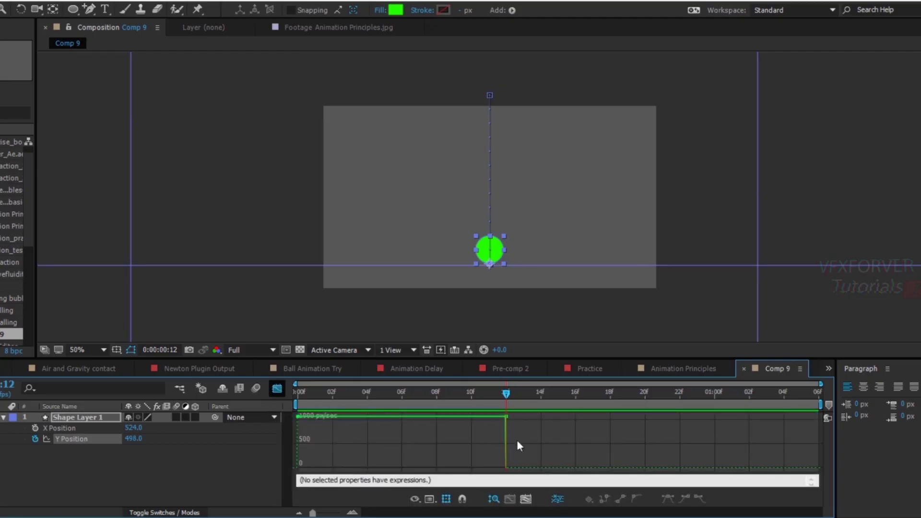
{"action": "left_click_drag", "start_coordinate": [561, 439], "coordinate": [293, 412]}
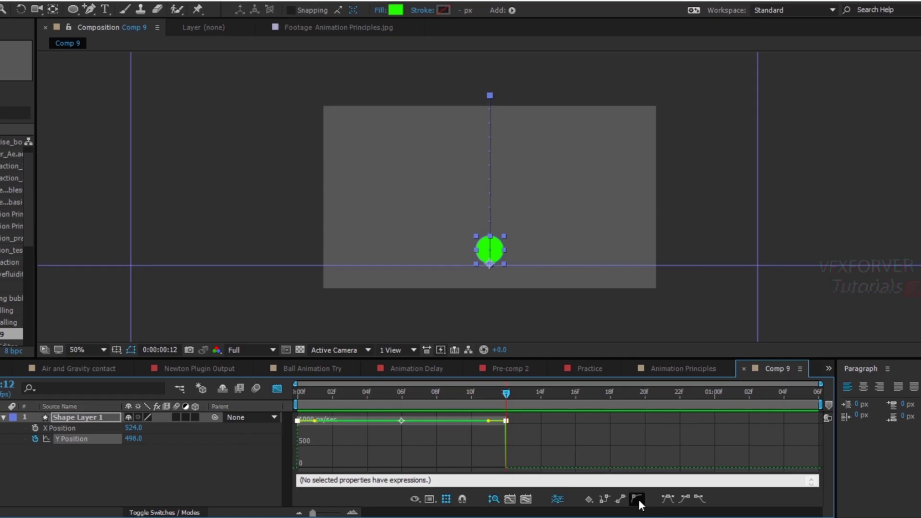
{"action": "left_click", "coordinate": [668, 499]}
{"action": "left_click", "coordinate": [565, 434]}
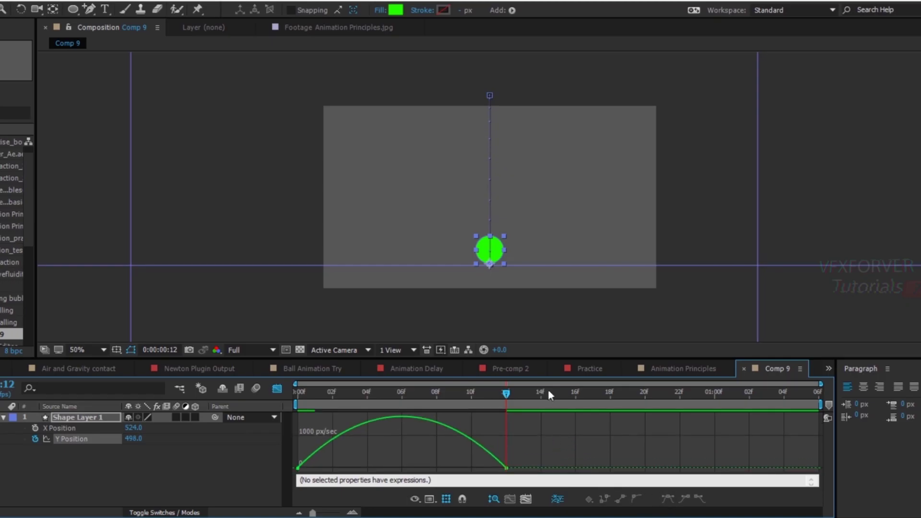
Step: Enlarge the speed graph area and preview the ball's eased fall with the composition fitted up to 100%
{"action": "left_click_drag", "start_coordinate": [561, 361], "coordinate": [556, 299]}
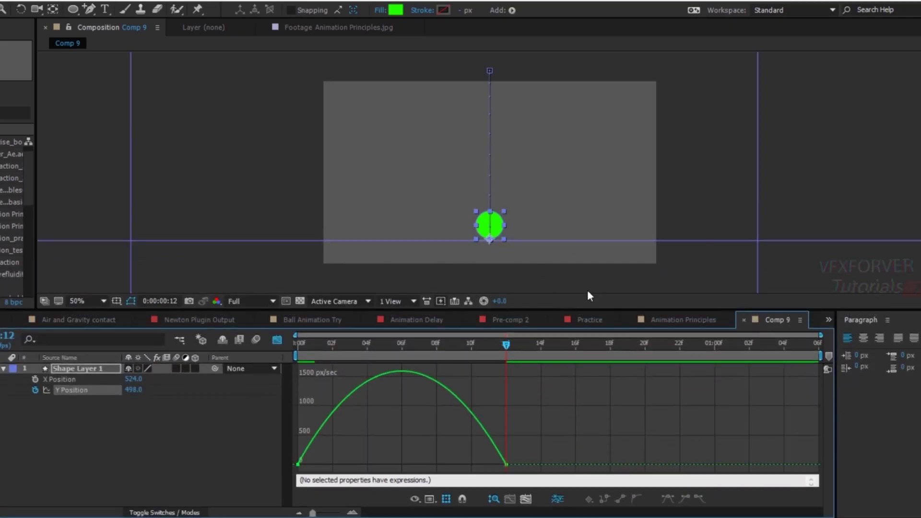
{"action": "left_click", "coordinate": [99, 301]}
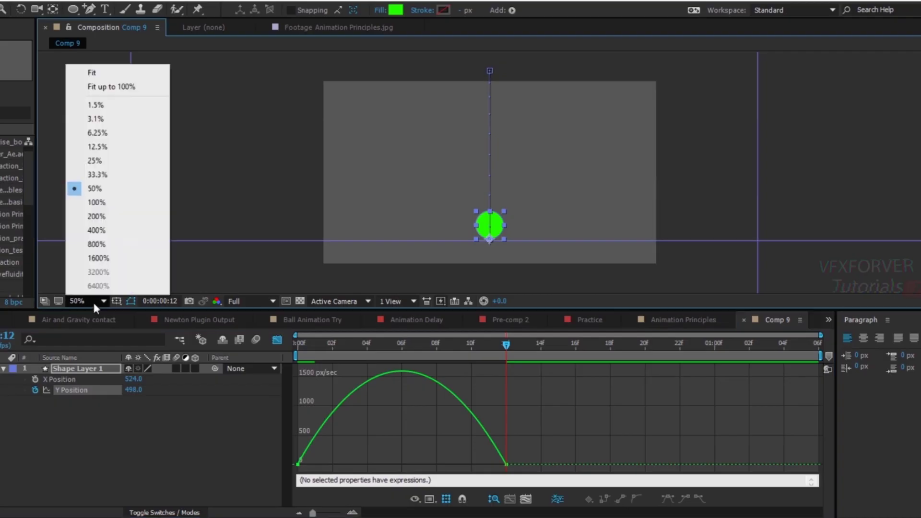
{"action": "left_click", "coordinate": [124, 88]}
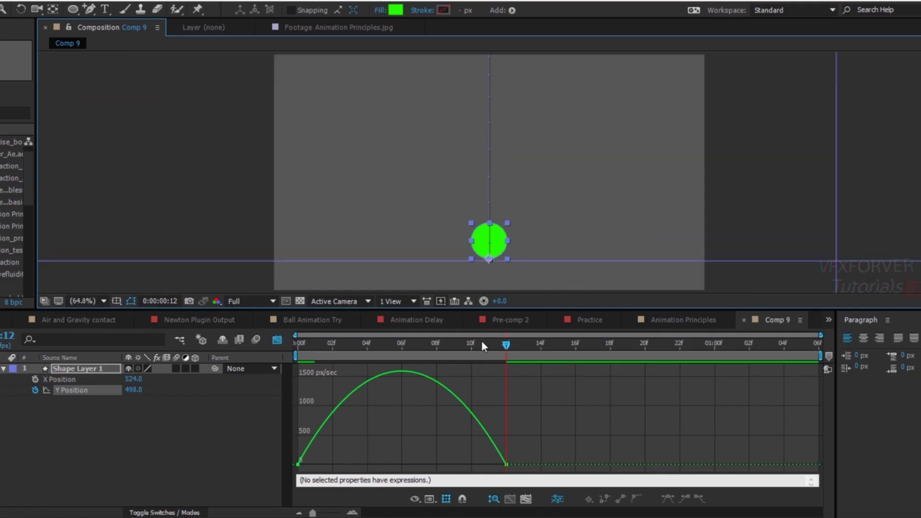
{"action": "key", "text": "space"}
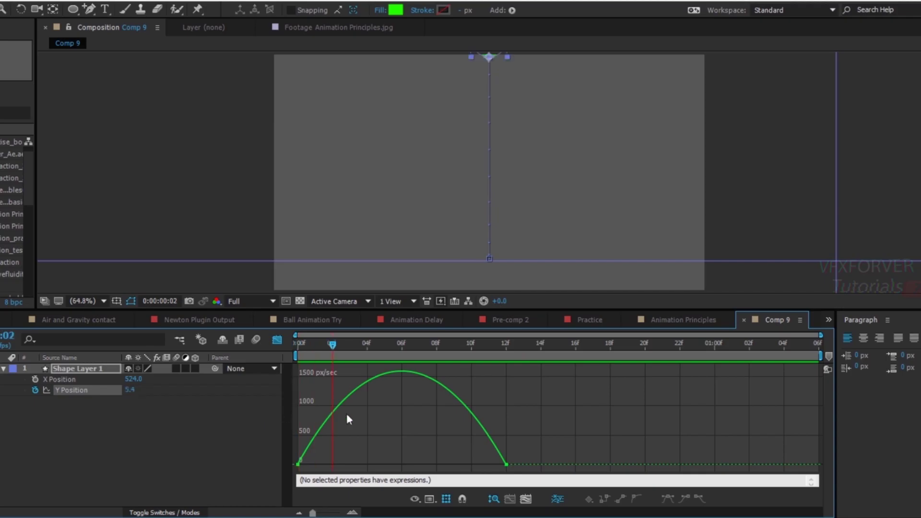
Step: Return to frame 0 and examine the dot spacing along the ball's vertical motion path at different magnifications
{"action": "key", "text": "comma"}
{"action": "key", "text": "comma"}
{"action": "key", "text": "comma"}
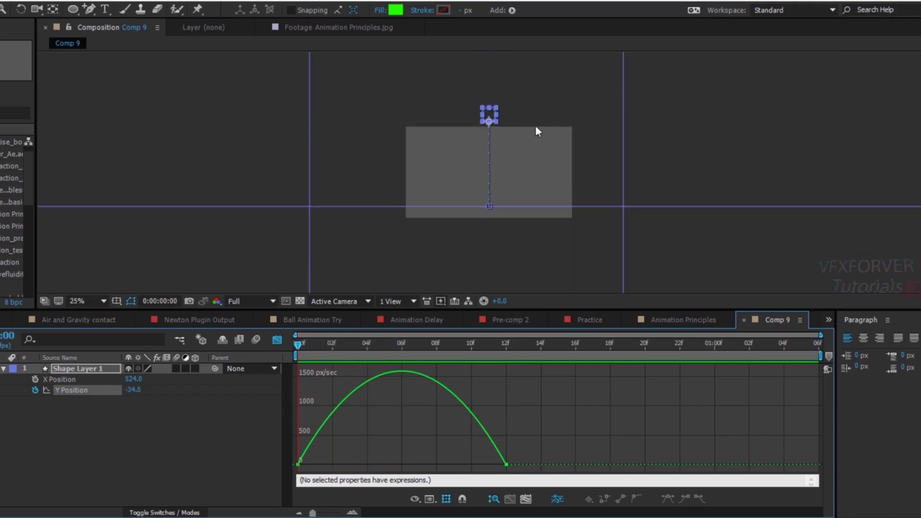
{"action": "key", "text": "period"}
{"action": "key", "text": "period"}
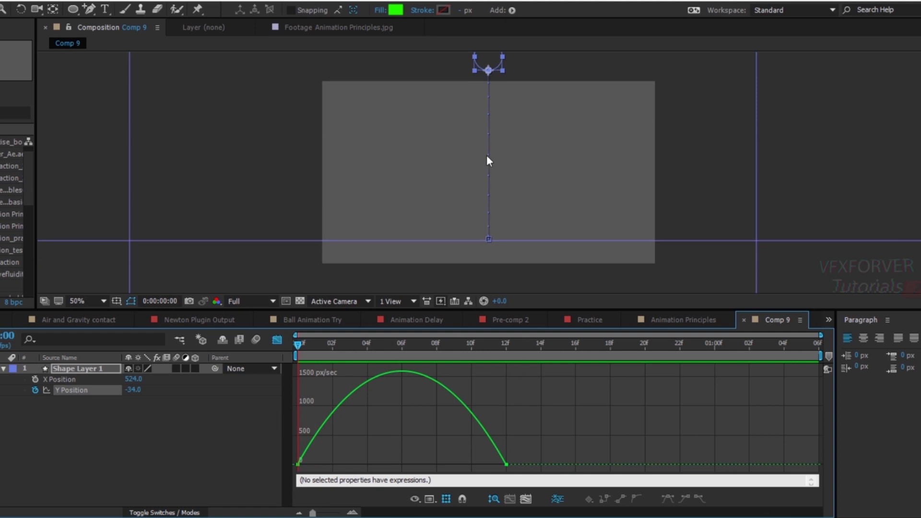
{"action": "key", "text": "slash"}
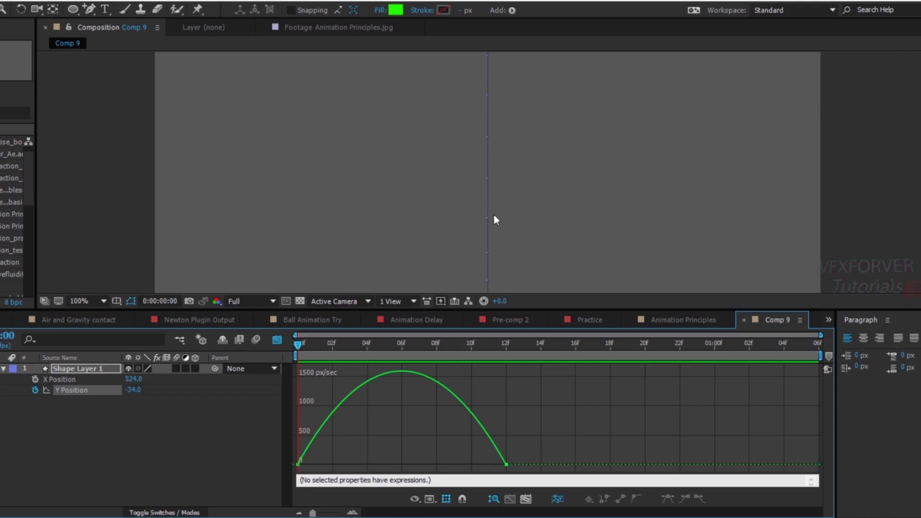
{"action": "scroll", "coordinate": [488, 140], "scroll_direction": "down", "scroll_amount": 2}
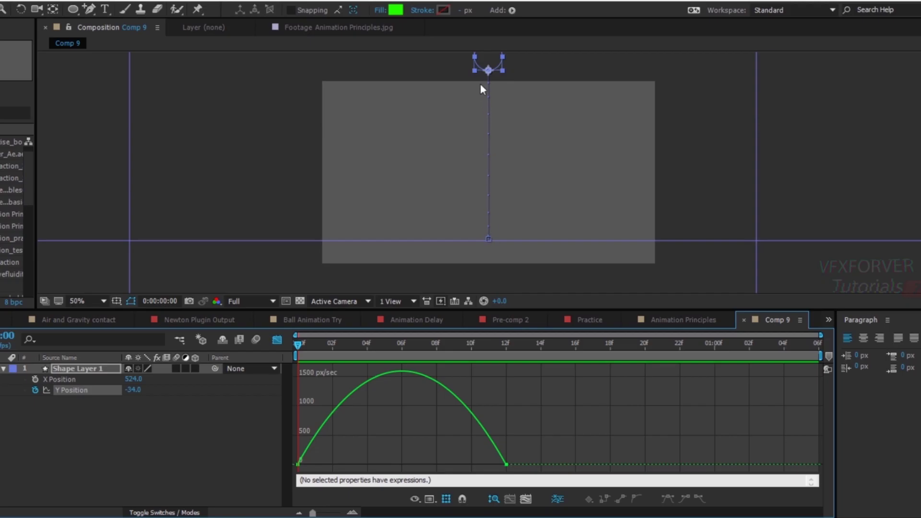
{"action": "key", "text": "slash"}
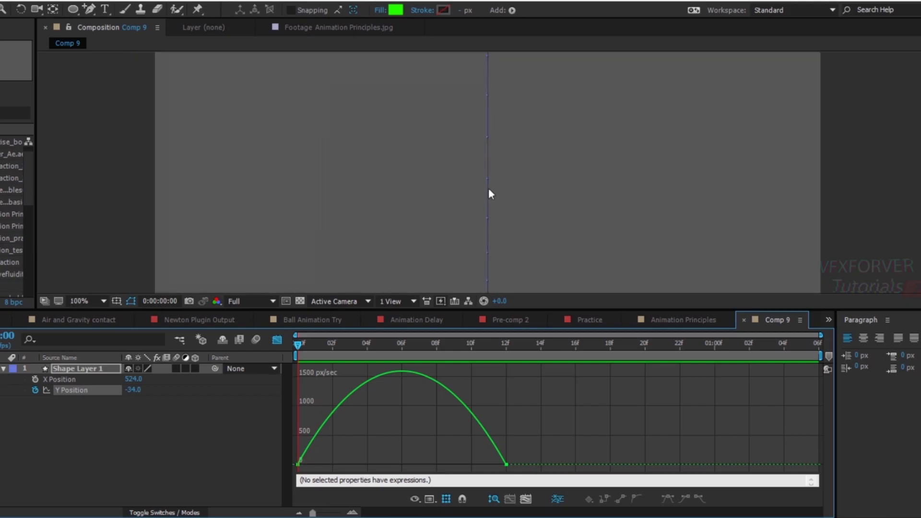
{"action": "scroll", "coordinate": [501, 152], "scroll_direction": "down", "scroll_amount": 2}
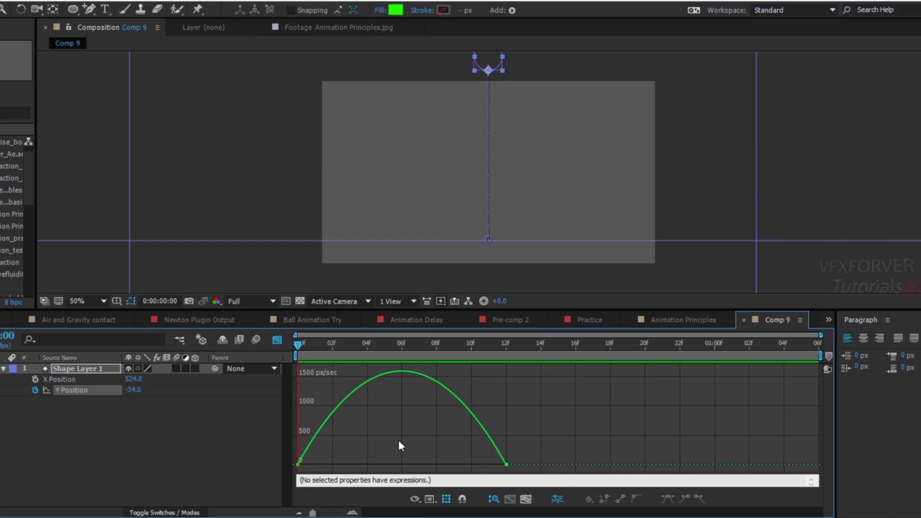
Step: Shorten the fall by moving the ball's landing Y Position keyframe to frame 8
{"action": "left_click_drag", "start_coordinate": [552, 430], "coordinate": [465, 474]}
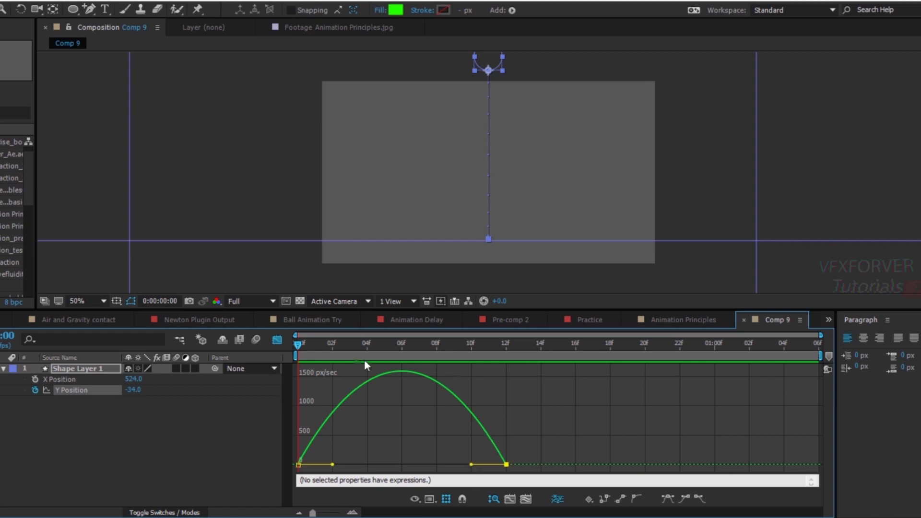
{"action": "left_click_drag", "start_coordinate": [309, 344], "coordinate": [502, 358]}
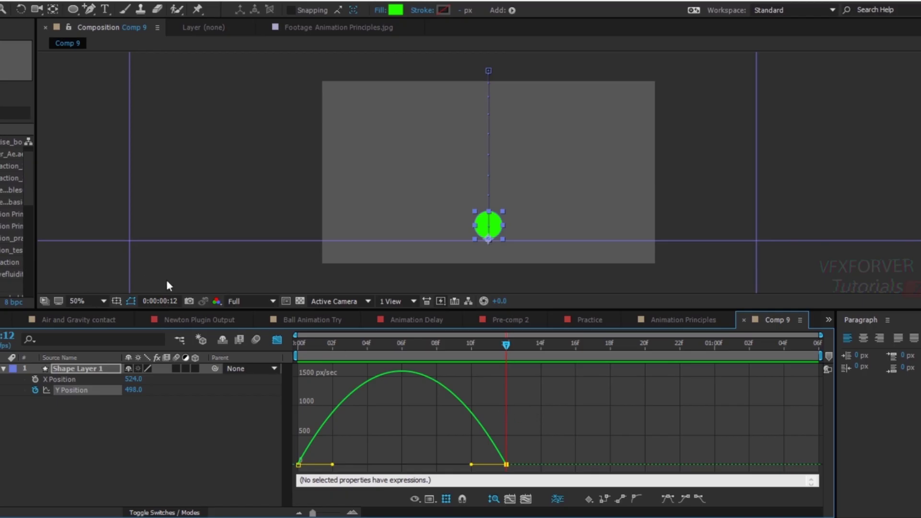
{"action": "left_click_drag", "start_coordinate": [506, 464], "coordinate": [437, 468]}
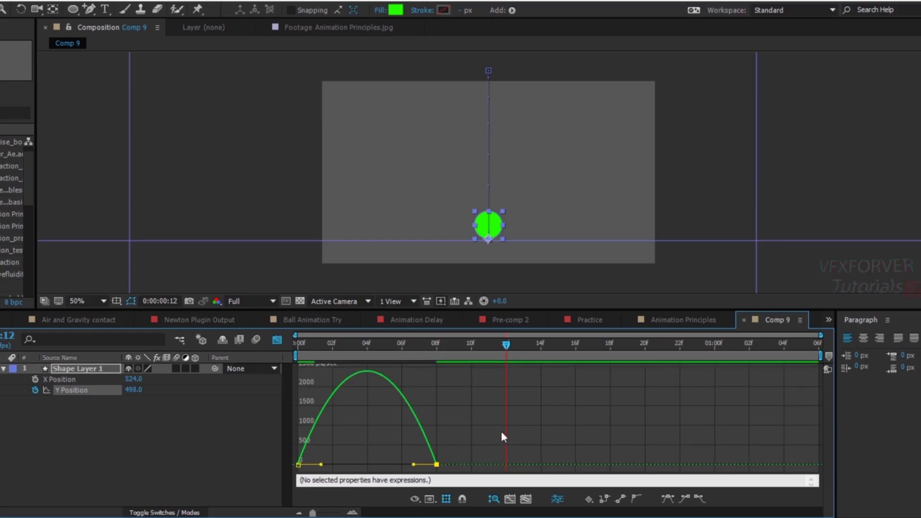
Step: Return to frame 0 and show the ball's Y Position as a value graph instead of a speed graph
{"action": "left_click_drag", "start_coordinate": [508, 356], "coordinate": [266, 393]}
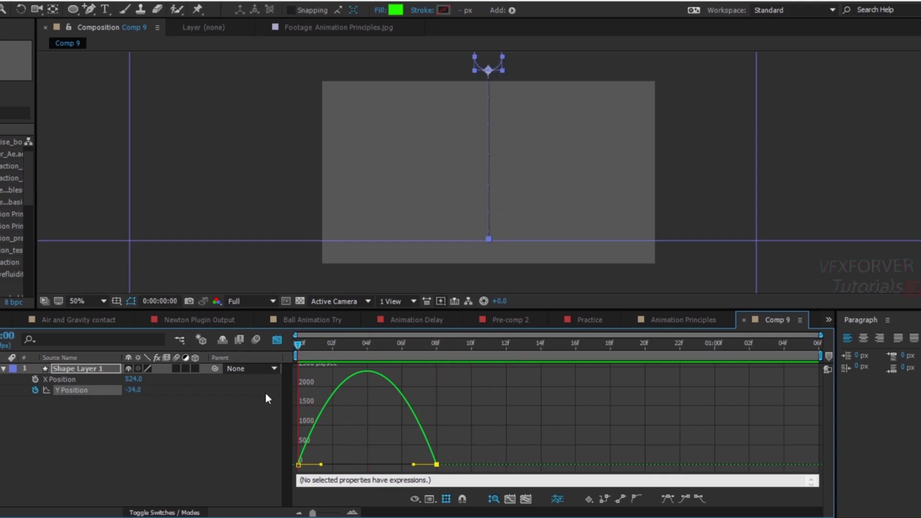
{"action": "left_click", "coordinate": [416, 499]}
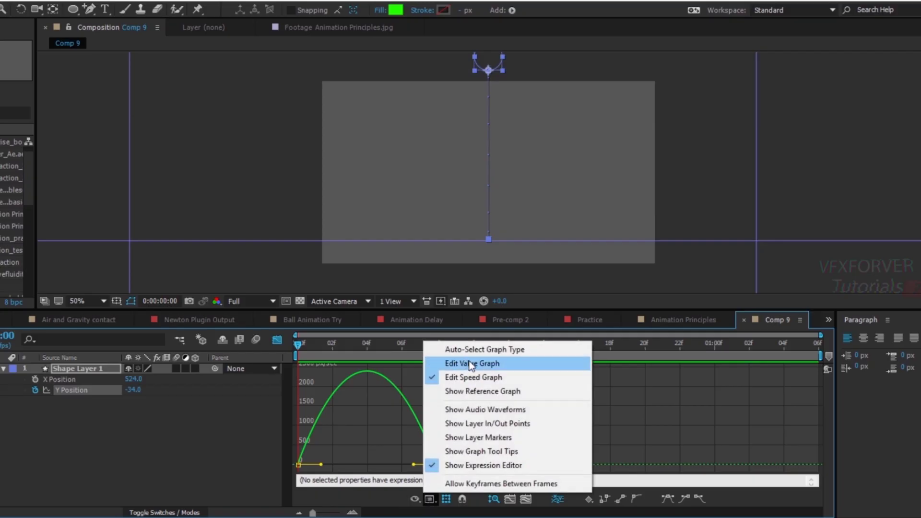
{"action": "left_click", "coordinate": [470, 363]}
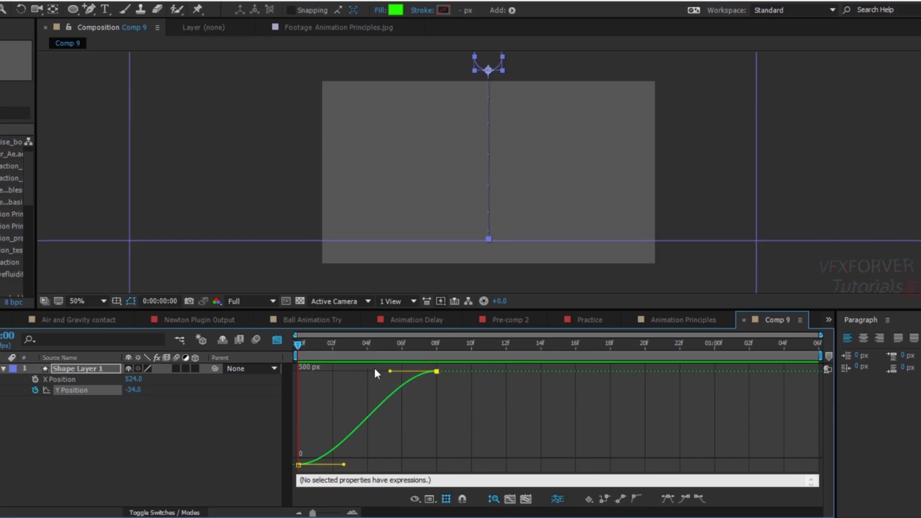
{"action": "left_click", "coordinate": [431, 499]}
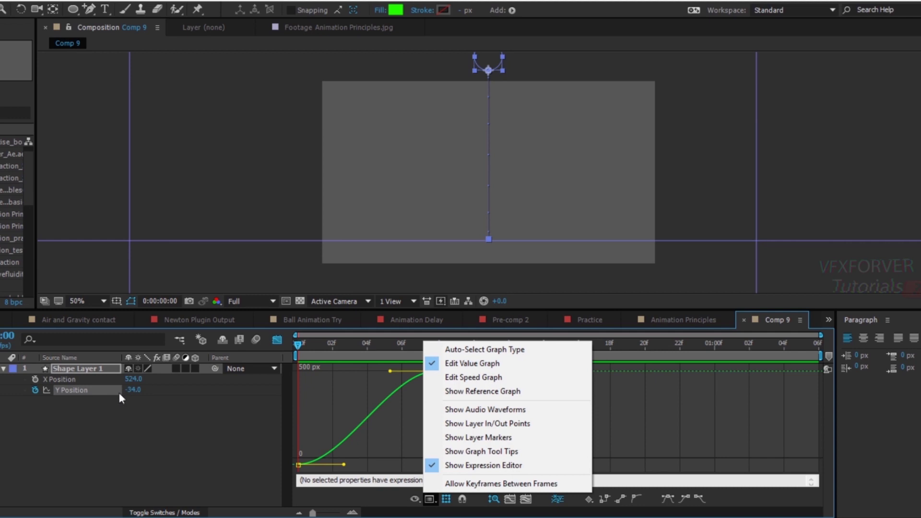
{"action": "left_click", "coordinate": [145, 416]}
{"action": "left_click", "coordinate": [87, 392]}
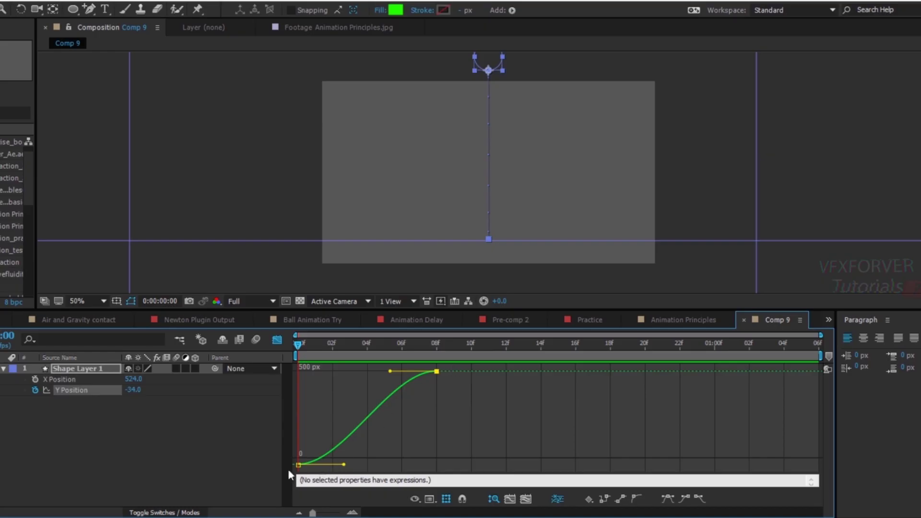
Step: Bend the Y Position value curve's handles for a slow start and steep acceleration into the landing keyframe, and preview the fall
{"action": "mouse_move", "coordinate": [345, 466]}
{"action": "left_mouse_down"}
{"action": "mouse_move", "coordinate": [318, 422]}
{"action": "mouse_move", "coordinate": [350, 462]}
{"action": "left_mouse_up"}
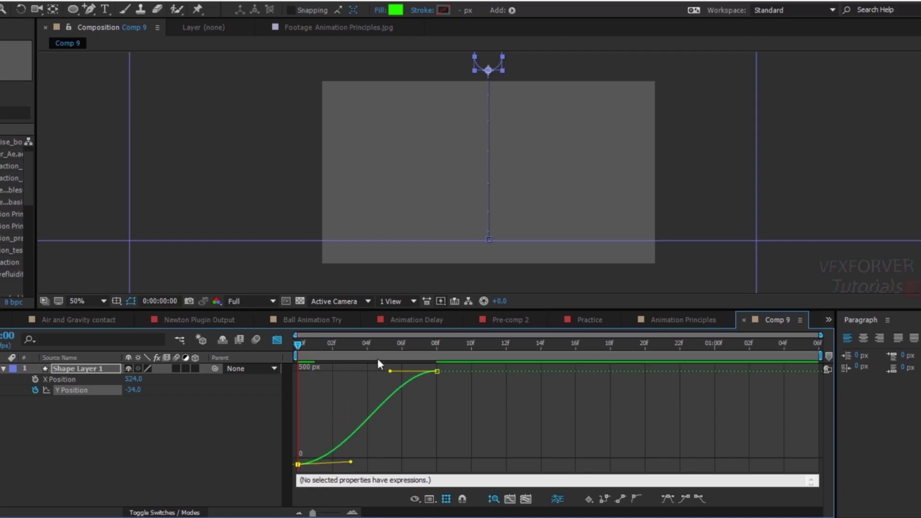
{"action": "left_click_drag", "start_coordinate": [390, 371], "coordinate": [432, 425]}
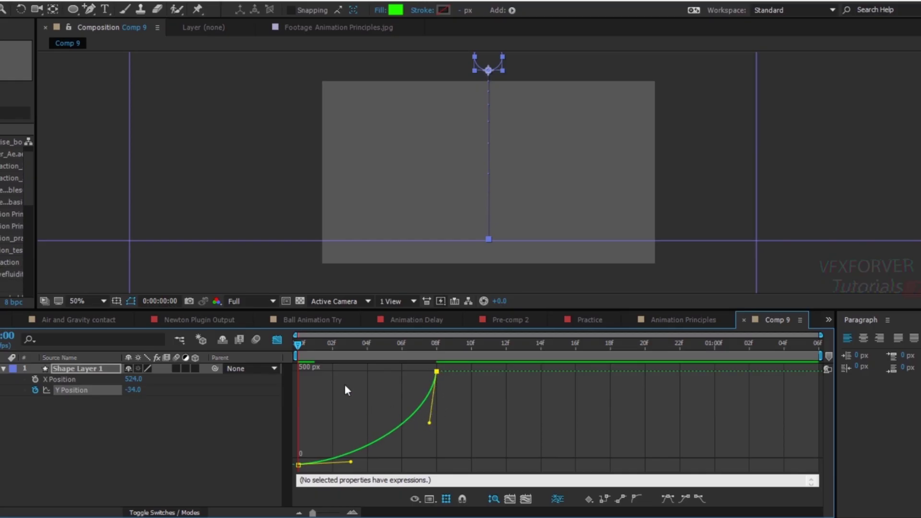
{"action": "left_click_drag", "start_coordinate": [292, 347], "coordinate": [472, 383]}
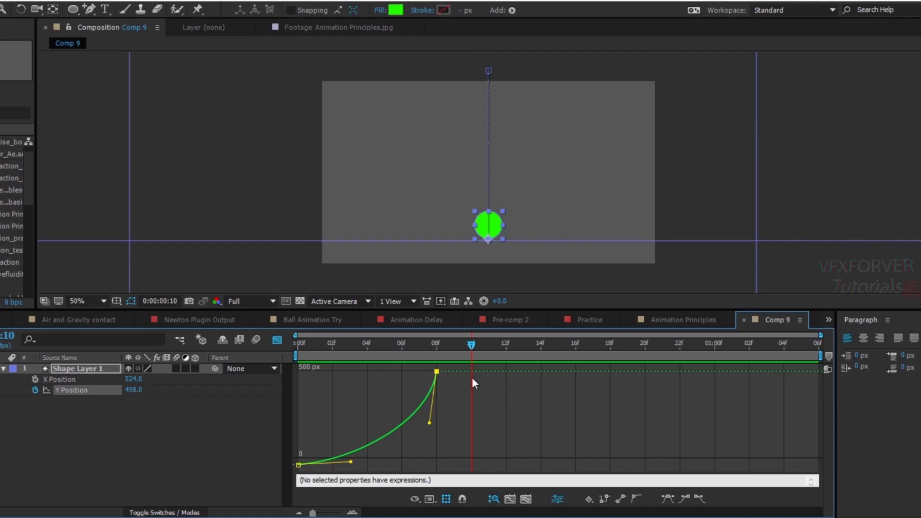
{"action": "key", "text": "n"}
{"action": "key", "text": "space"}
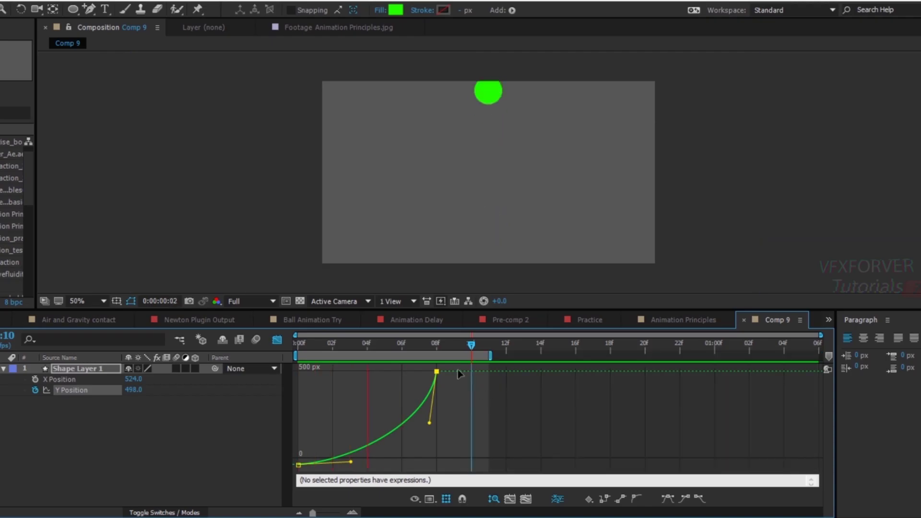
{"action": "left_click", "coordinate": [417, 344]}
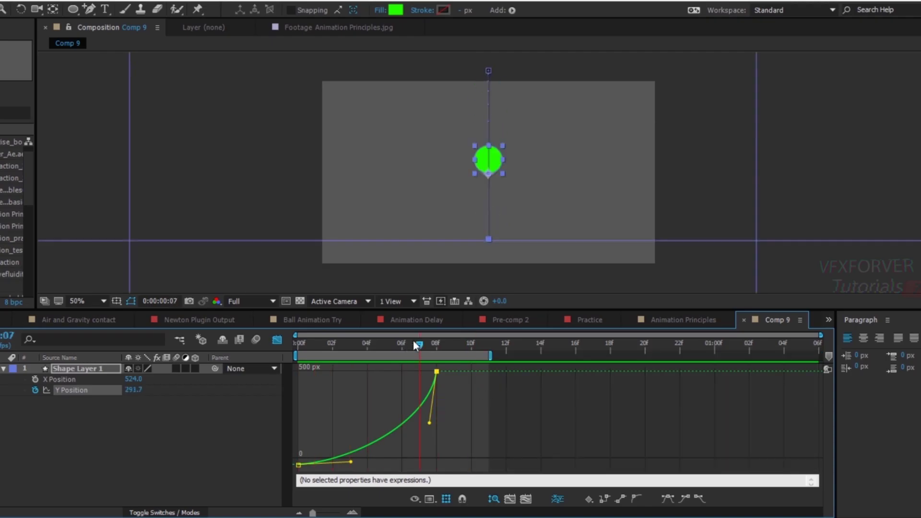
{"action": "double_click", "coordinate": [449, 357]}
{"action": "key", "text": "space"}
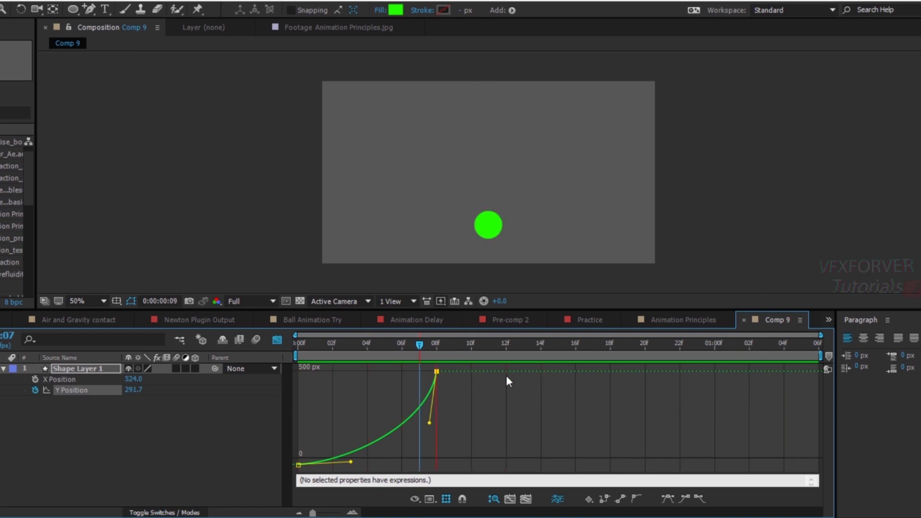
Step: Edit the Keyframe Velocity of the first Y Position keyframe at frame 0, setting its incoming influence to 50%
{"action": "left_click_drag", "start_coordinate": [403, 345], "coordinate": [290, 347]}
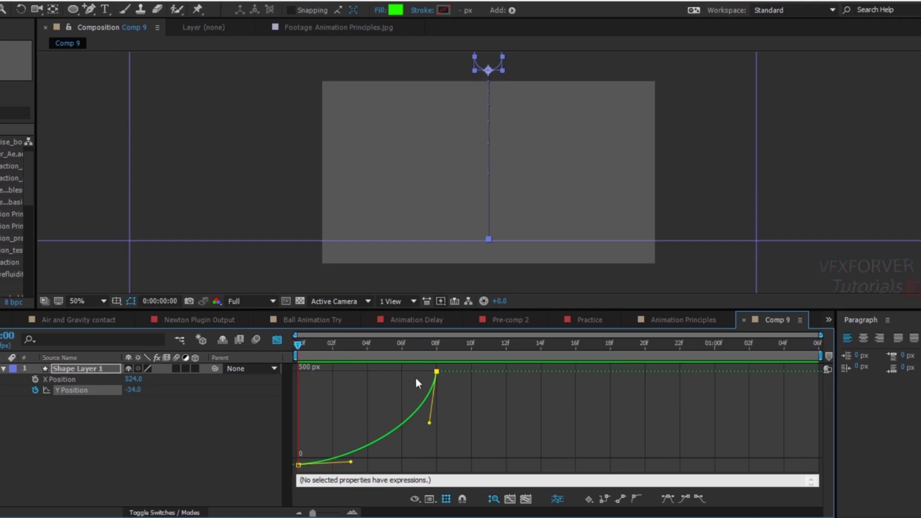
{"action": "right_click", "coordinate": [301, 469]}
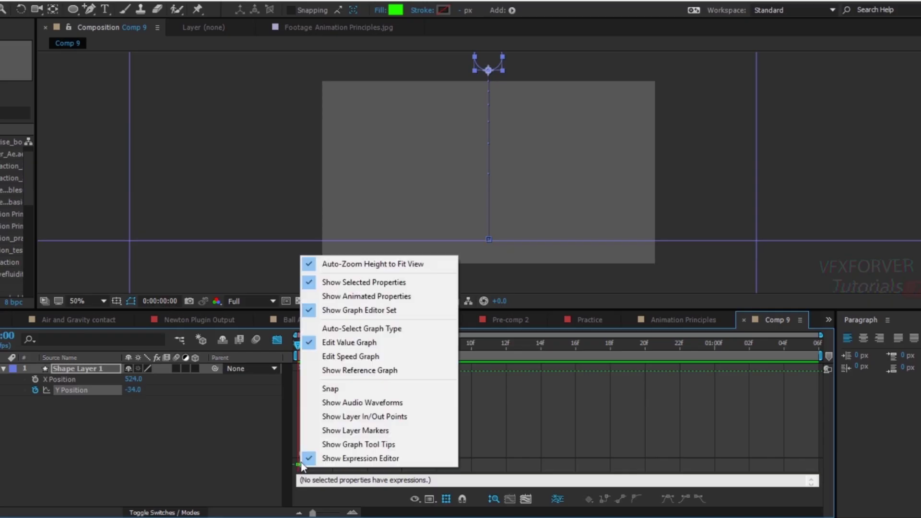
{"action": "left_click", "coordinate": [258, 439]}
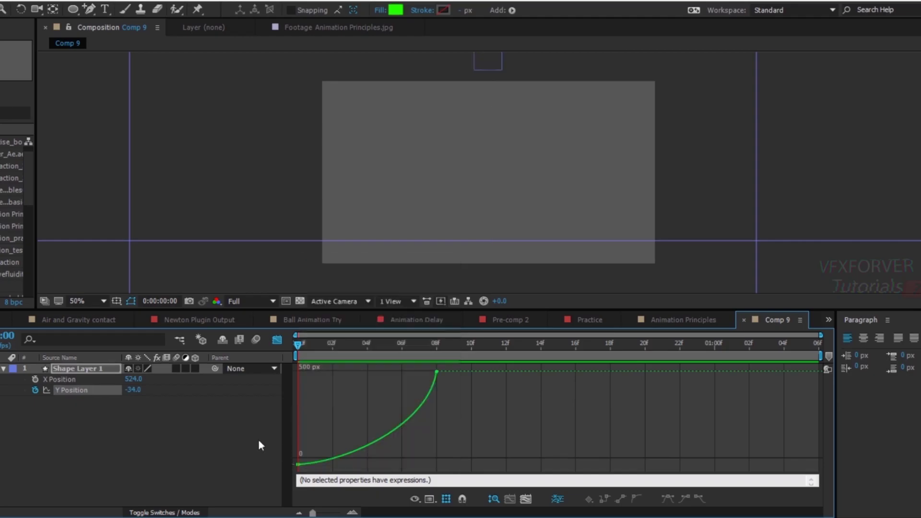
{"action": "left_click", "coordinate": [81, 394]}
{"action": "left_click_drag", "start_coordinate": [339, 367], "coordinate": [298, 478]}
{"action": "right_click", "coordinate": [298, 465]}
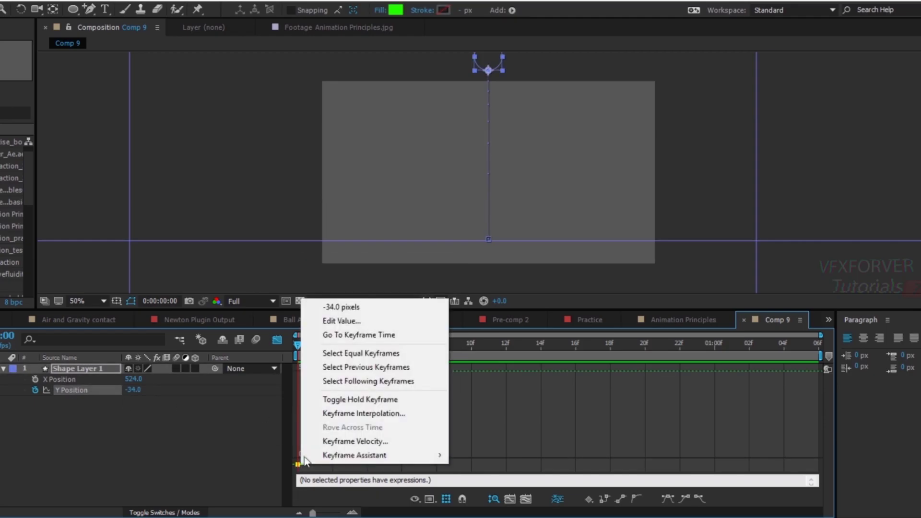
{"action": "left_click", "coordinate": [356, 441]}
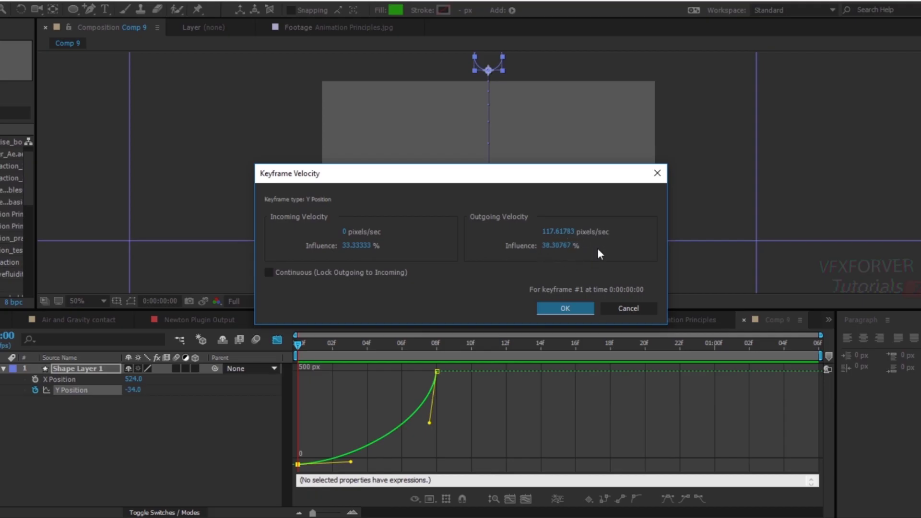
{"action": "left_click", "coordinate": [358, 246]}
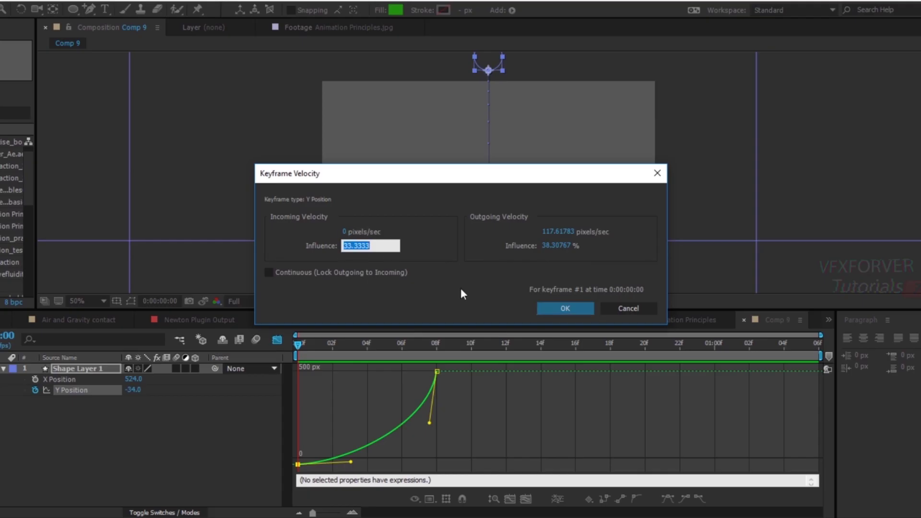
{"action": "type", "text": "50"}
{"action": "key", "text": "Return"}
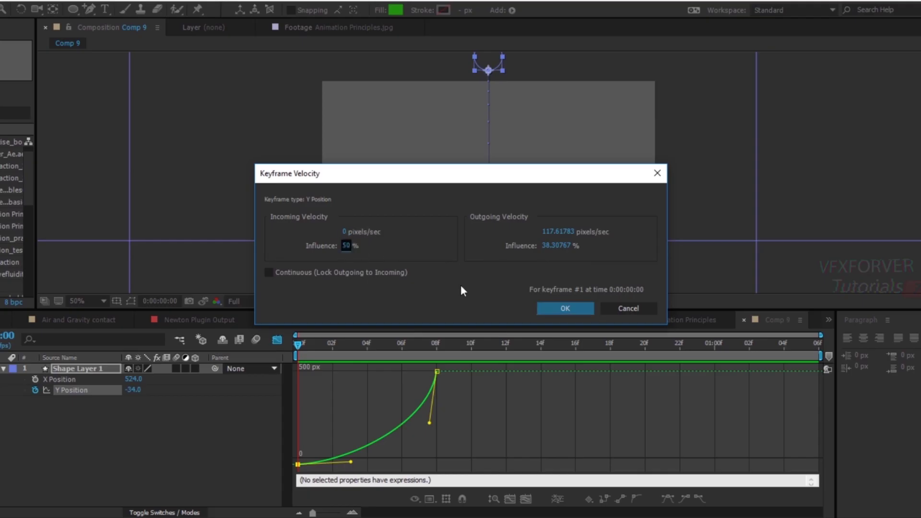
Step: Set the first keyframe's outgoing velocity influence to 20%, apply the settings, and preview the fall
{"action": "left_click", "coordinate": [561, 249]}
{"action": "key", "text": "Return"}
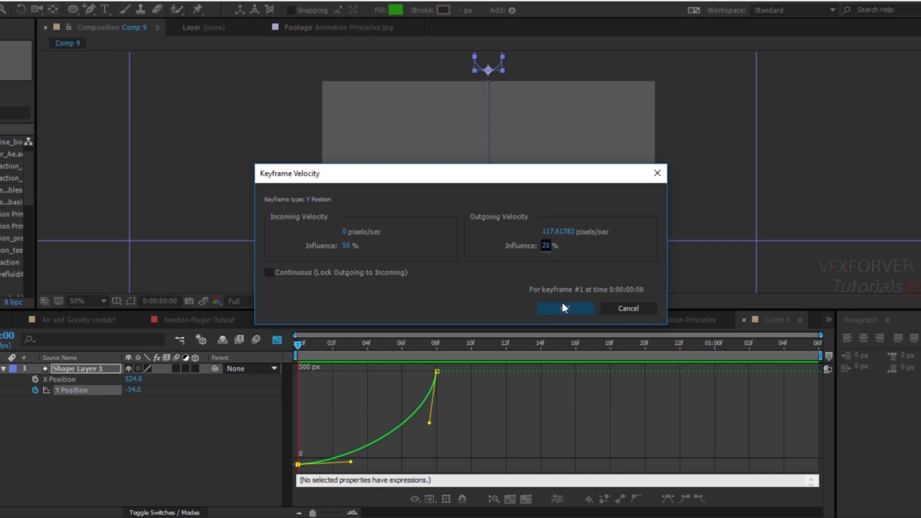
{"action": "left_click", "coordinate": [567, 303]}
{"action": "key", "text": "space"}
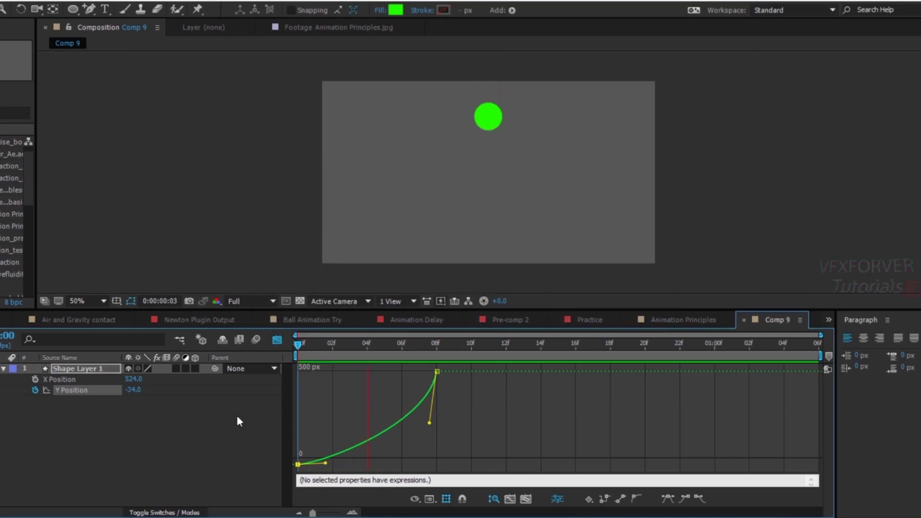
Step: Flatten the first Y Position keyframe's outgoing handle and lengthen the landing keyframe's incoming handle downward for a steeper impact
{"action": "left_click_drag", "start_coordinate": [324, 350], "coordinate": [365, 379]}
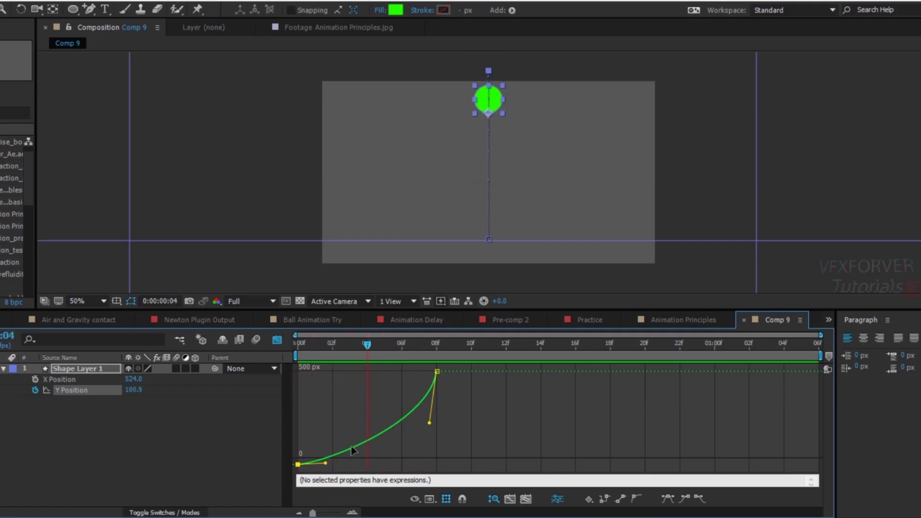
{"action": "mouse_move", "coordinate": [326, 464]}
{"action": "left_mouse_down"}
{"action": "mouse_move", "coordinate": [349, 464]}
{"action": "mouse_move", "coordinate": [315, 466]}
{"action": "mouse_move", "coordinate": [324, 465]}
{"action": "left_mouse_up"}
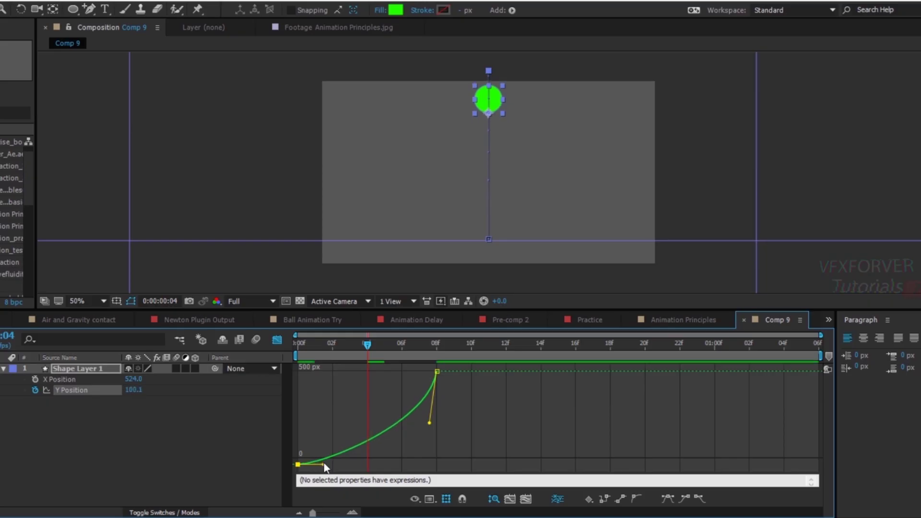
{"action": "mouse_move", "coordinate": [430, 425]}
{"action": "left_mouse_down"}
{"action": "mouse_move", "coordinate": [417, 423]}
{"action": "mouse_move", "coordinate": [425, 436]}
{"action": "mouse_move", "coordinate": [401, 424]}
{"action": "mouse_move", "coordinate": [424, 437]}
{"action": "left_mouse_up"}
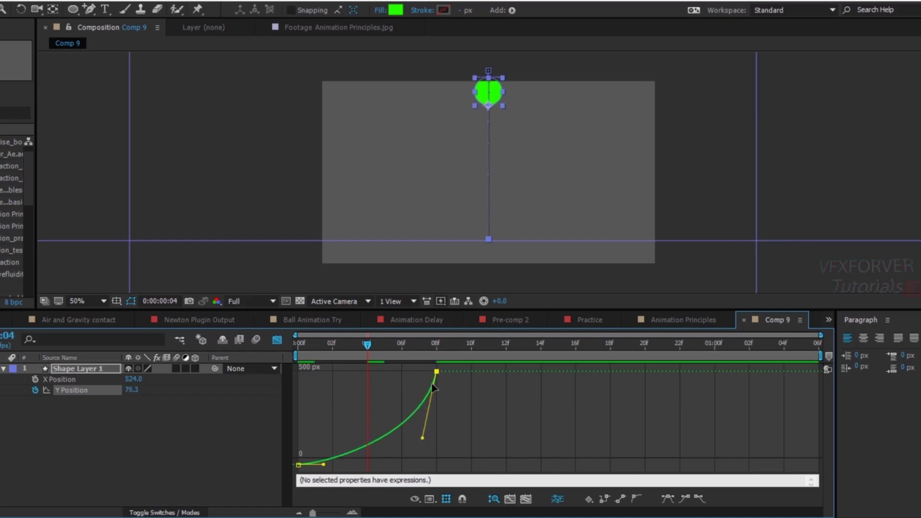
Step: Try moving the landing keyframe to frame 7 and preview the shorter fall from frame 0
{"action": "left_click_drag", "start_coordinate": [427, 373], "coordinate": [426, 372]}
{"action": "left_click_drag", "start_coordinate": [369, 347], "coordinate": [205, 350]}
{"action": "key", "text": "space"}
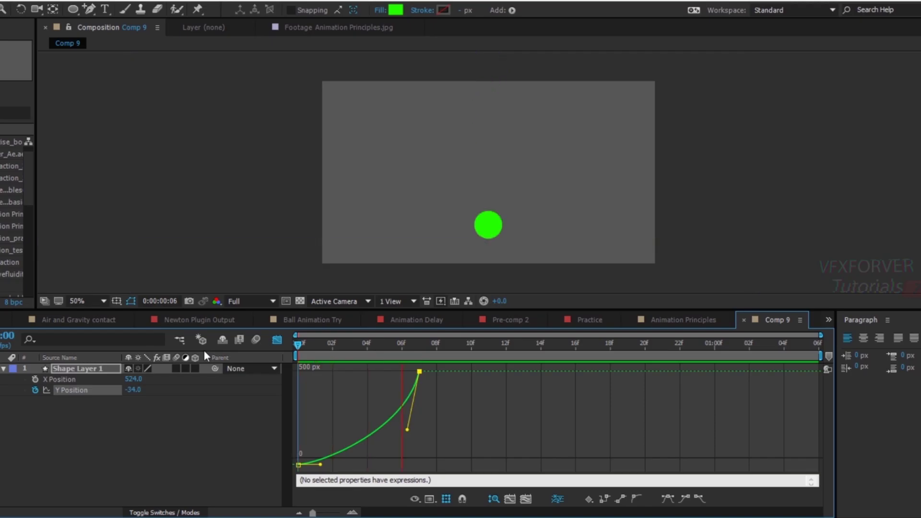
Step: Move the ball's landing Y Position keyframe to frame 9 and preview the fall
{"action": "left_click", "coordinate": [332, 344]}
{"action": "left_click_drag", "start_coordinate": [424, 371], "coordinate": [456, 370]}
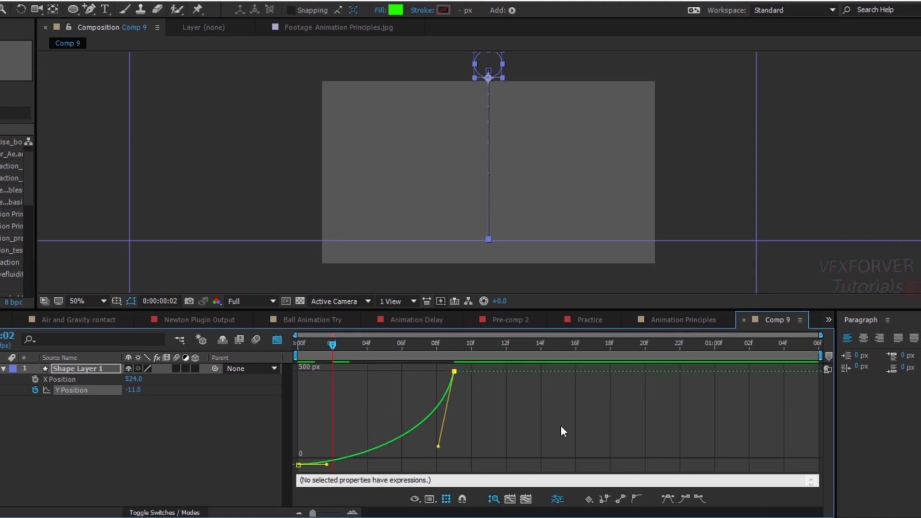
{"action": "left_click", "coordinate": [453, 344]}
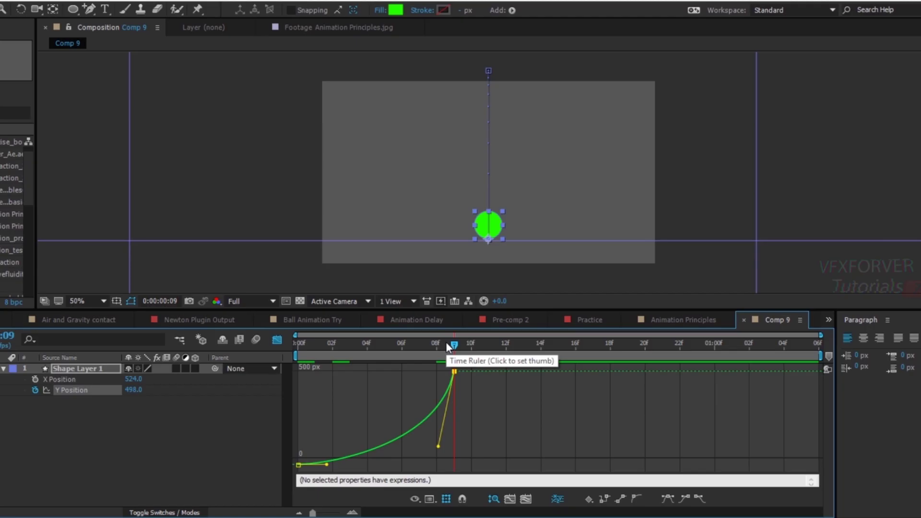
{"action": "key", "text": "space"}
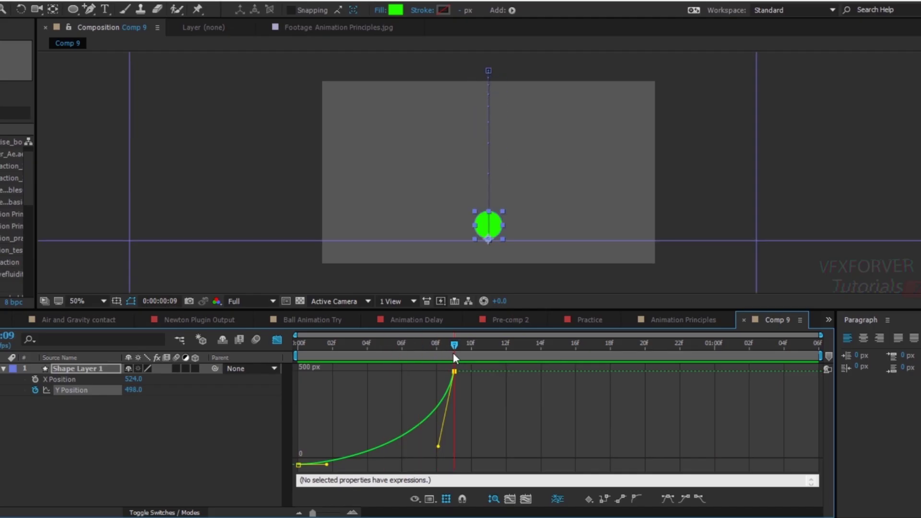
Step: Count frames forward from the landing and add a ground-level Y Position keyframe at frame 14, five frames after it
{"action": "mouse_move", "coordinate": [453, 353]}
{"action": "left_mouse_down"}
{"action": "mouse_move", "coordinate": [577, 356]}
{"action": "mouse_move", "coordinate": [349, 357]}
{"action": "mouse_move", "coordinate": [470, 364]}
{"action": "mouse_move", "coordinate": [458, 368]}
{"action": "left_mouse_up"}
{"action": "key", "text": "Page_Down"}
{"action": "key", "text": "Page_Down"}
{"action": "key", "text": "Page_Down"}
{"action": "key", "text": "Page_Down"}
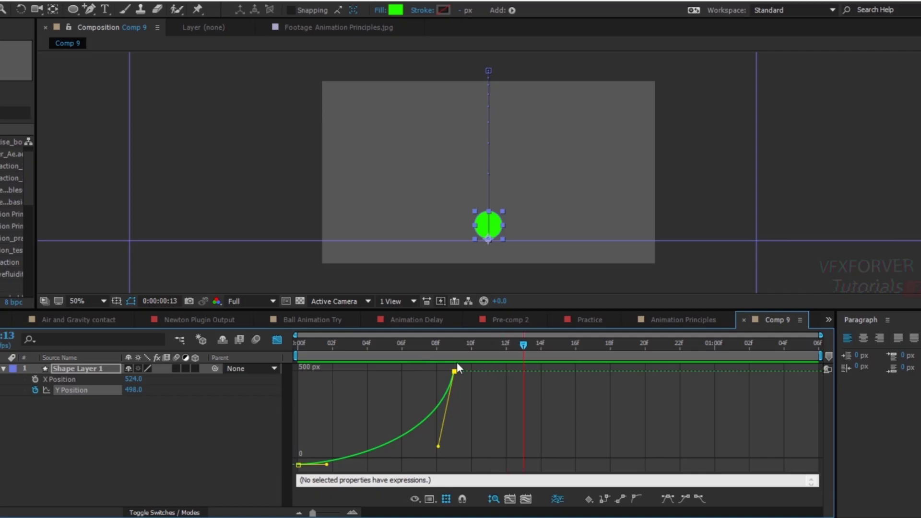
{"action": "key", "text": "Page_Up"}
{"action": "key", "text": "Page_Up"}
{"action": "key", "text": "Page_Up"}
{"action": "key", "text": "Page_Up"}
{"action": "key", "text": "Page_Down"}
{"action": "key", "text": "Page_Down"}
{"action": "key", "text": "Page_Down"}
{"action": "key", "text": "Page_Down"}
{"action": "key", "text": "Page_Down"}
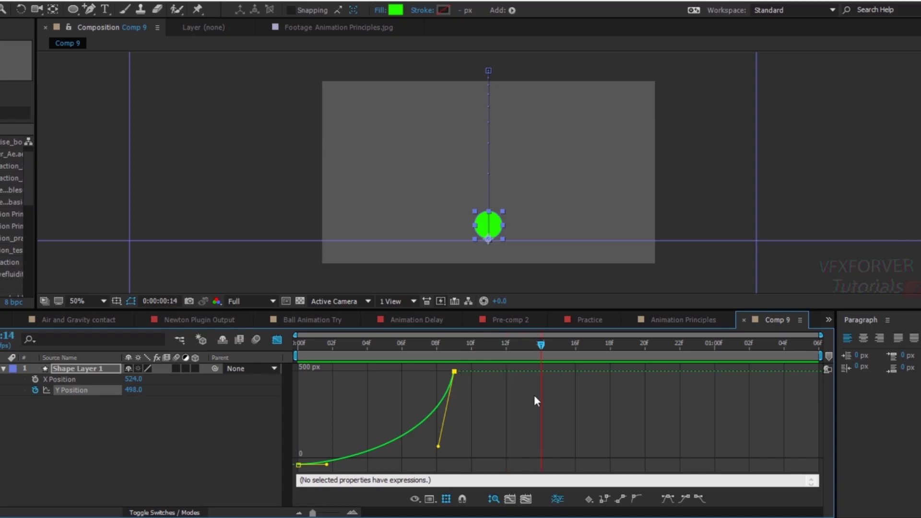
{"action": "left_click", "coordinate": [542, 372]}
Step: Add two more ground-level Y Position keyframes at frames 17 and 19 for the progressively shorter bounces
{"action": "key", "text": "Page_Down"}
{"action": "key", "text": "Page_Down"}
{"action": "key", "text": "Page_Down"}
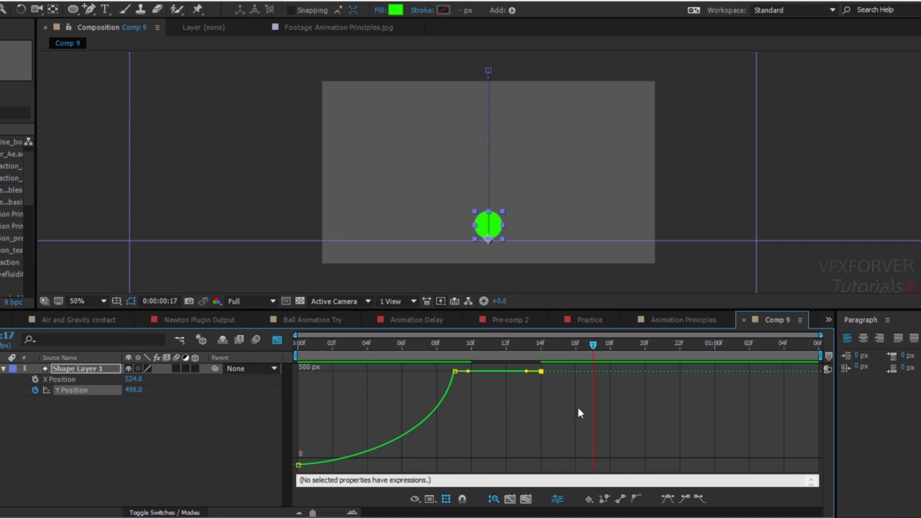
{"action": "left_click", "coordinate": [594, 372]}
{"action": "key", "text": "Page_Down"}
{"action": "key", "text": "Page_Down"}
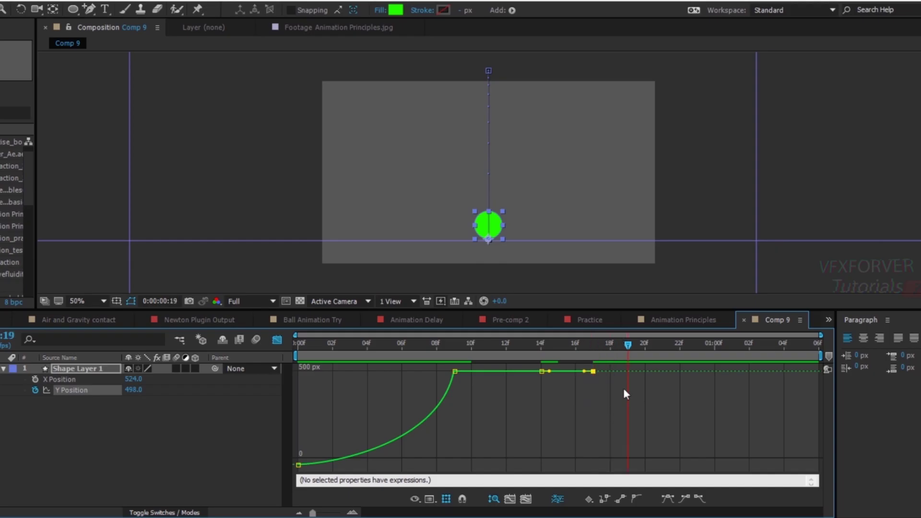
{"action": "left_click", "coordinate": [629, 374]}
Step: Pull the incoming handle of the frame 14 Y Position keyframe downward to start the first bounce arc
{"action": "left_click_drag", "start_coordinate": [624, 343], "coordinate": [544, 373]}
{"action": "left_click", "coordinate": [541, 372]}
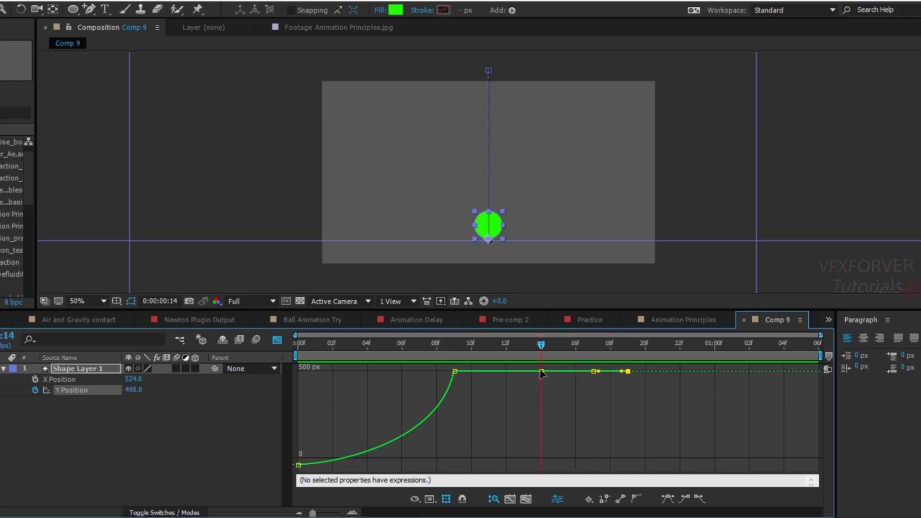
{"action": "left_click_drag", "start_coordinate": [526, 372], "coordinate": [523, 394]}
Step: Split the frame 9 Y Position keyframe's handles, keeping the fall curve intact, and pull the outgoing handle downward to form the first bounce arc
{"action": "left_click_drag", "start_coordinate": [499, 396], "coordinate": [423, 370]}
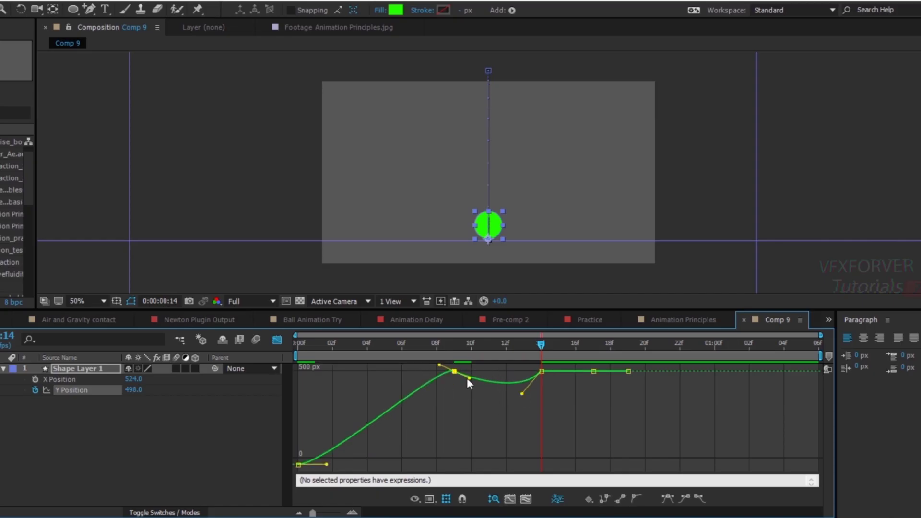
{"action": "left_click_drag", "start_coordinate": [464, 399], "coordinate": [428, 382]}
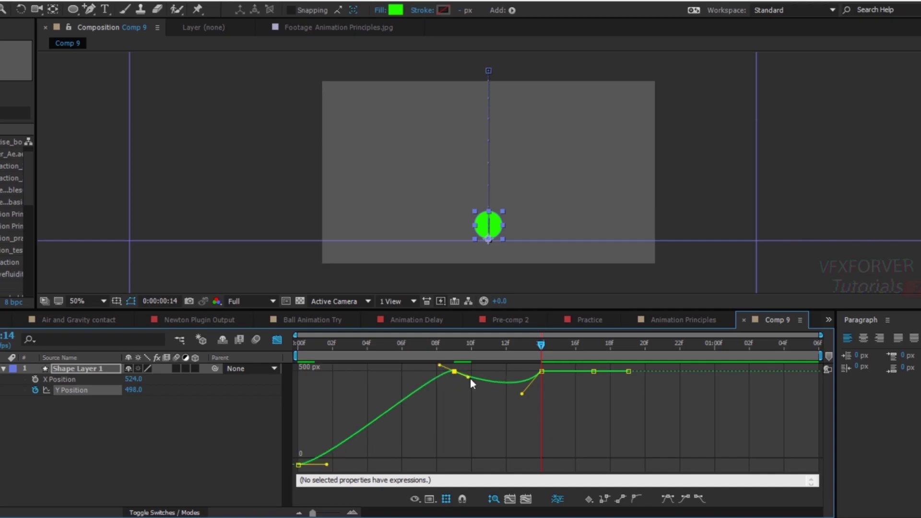
{"action": "left_click_drag", "start_coordinate": [470, 378], "coordinate": [469, 405]}
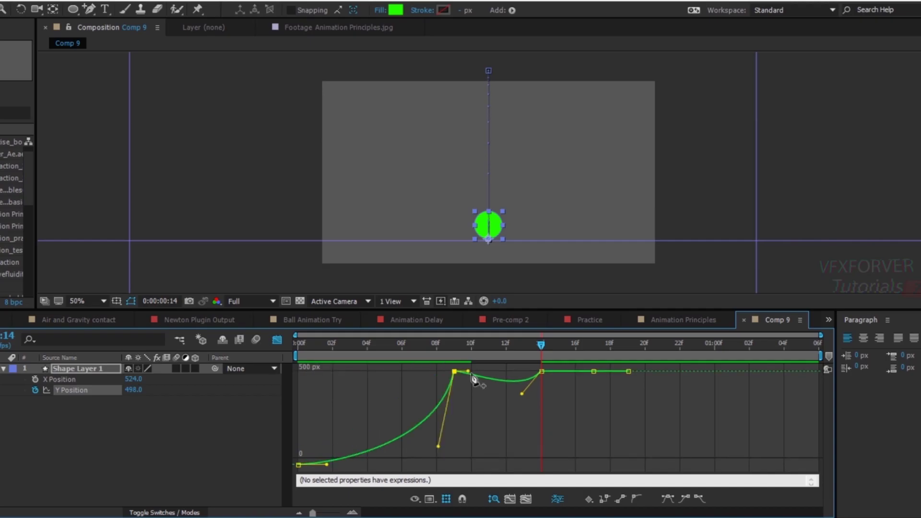
{"action": "left_click_drag", "start_coordinate": [468, 371], "coordinate": [467, 395]}
{"action": "key", "text": "ctrl+z"}
{"action": "key", "text": "ctrl+z"}
{"action": "left_click", "coordinate": [437, 346]}
{"action": "key", "text": "Page_Down"}
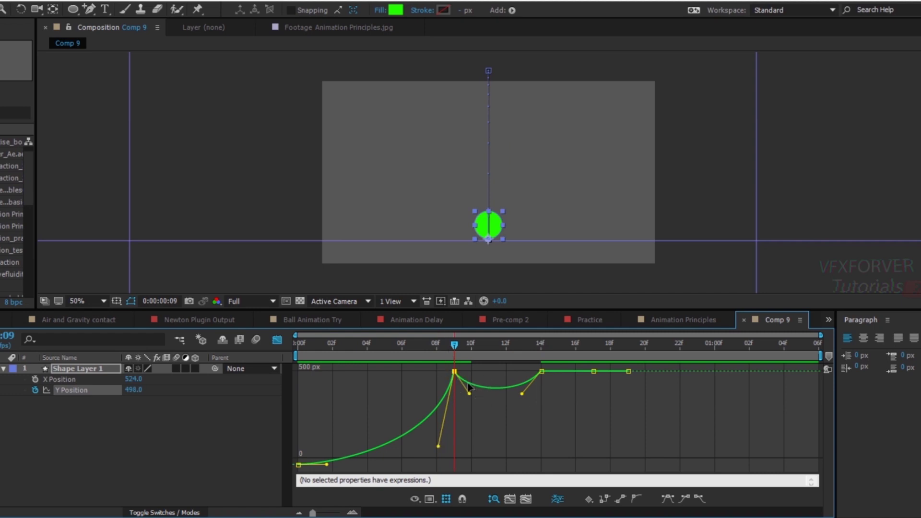
Step: Scrub through the first bounce and adjust the handles between frames 9 and 14 to make its arc slightly shallower
{"action": "left_click_drag", "start_coordinate": [454, 354], "coordinate": [438, 376]}
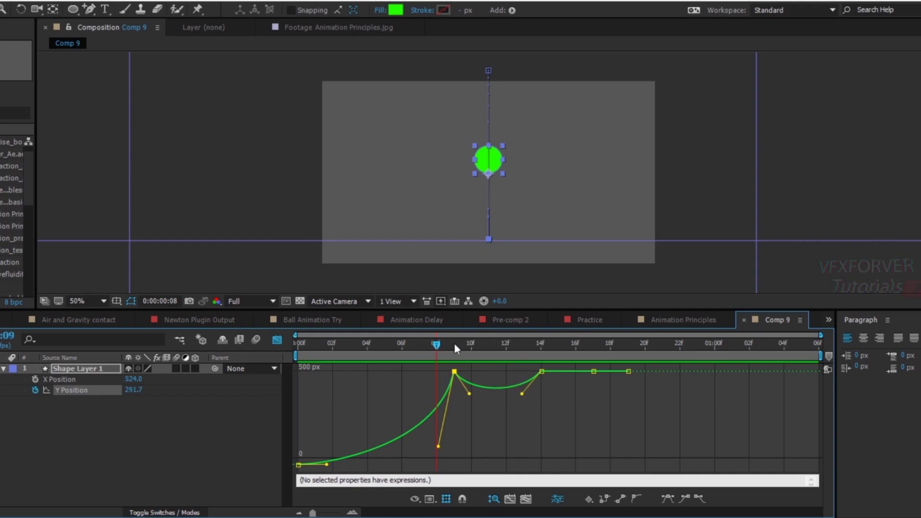
{"action": "left_click_drag", "start_coordinate": [448, 344], "coordinate": [499, 352]}
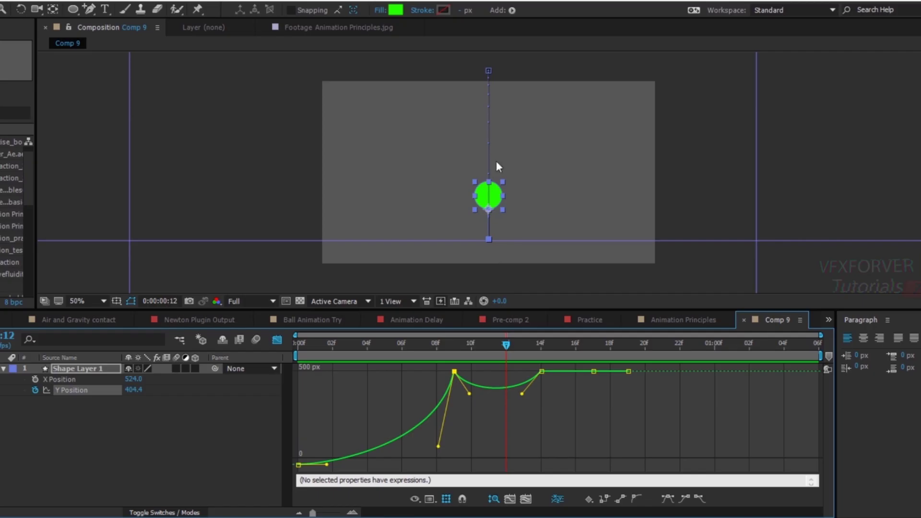
{"action": "left_click_drag", "start_coordinate": [523, 394], "coordinate": [465, 388]}
Step: Shape progressively smaller bounce arcs between the Y Position keyframes at frames 14, 17 and 19, applying Easy Ease to the frame 17 keyframe
{"action": "left_click_drag", "start_coordinate": [505, 347], "coordinate": [554, 377]}
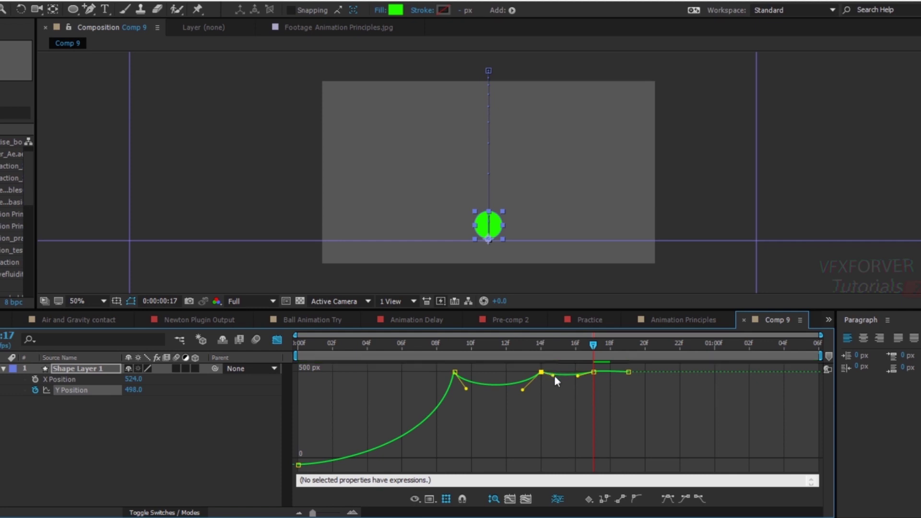
{"action": "left_click", "coordinate": [620, 378]}
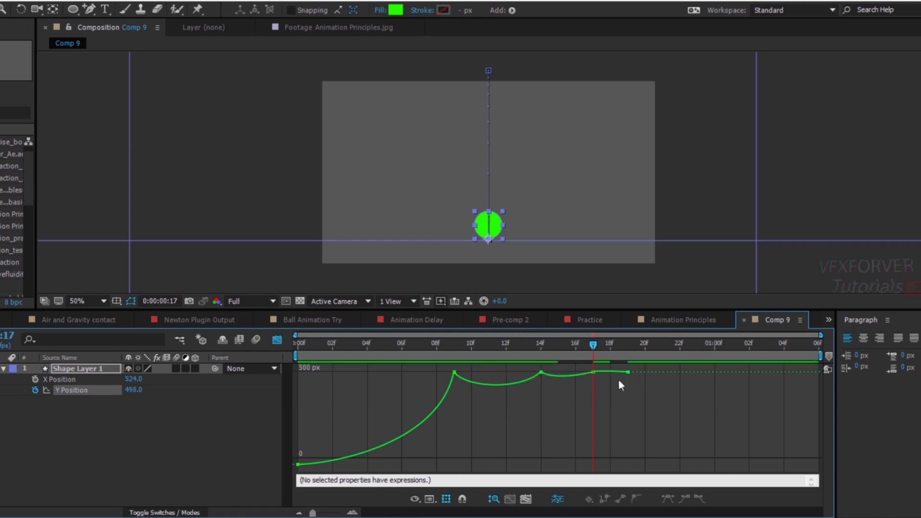
{"action": "left_click", "coordinate": [628, 372]}
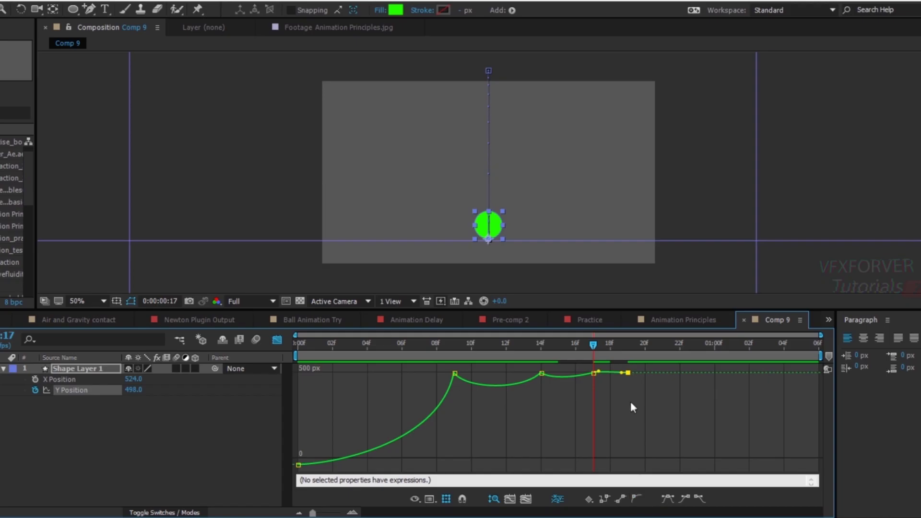
{"action": "left_click", "coordinate": [593, 373]}
{"action": "key", "text": "F9"}
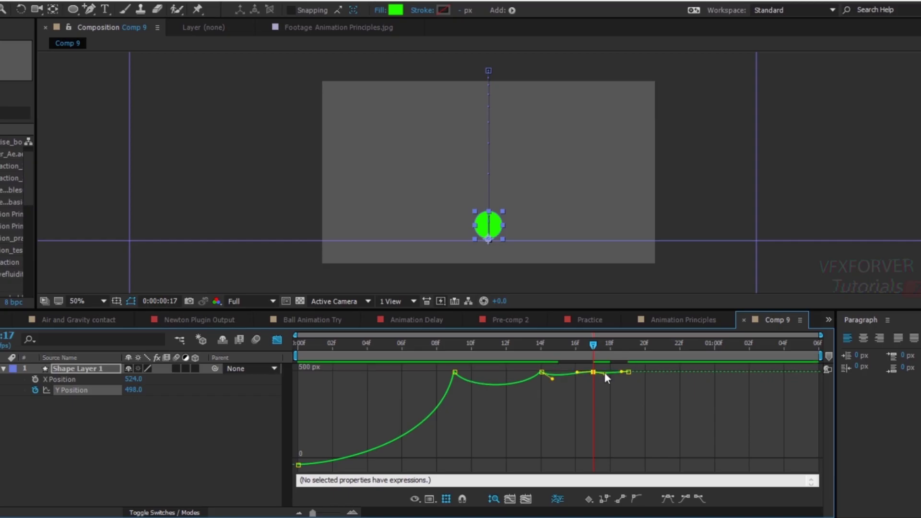
{"action": "left_click_drag", "start_coordinate": [577, 372], "coordinate": [580, 375]}
Step: Inspect the frame 19 keyframe in the enlarged graph, and preview the complete bounce animation from frame 0
{"action": "key", "text": "grave"}
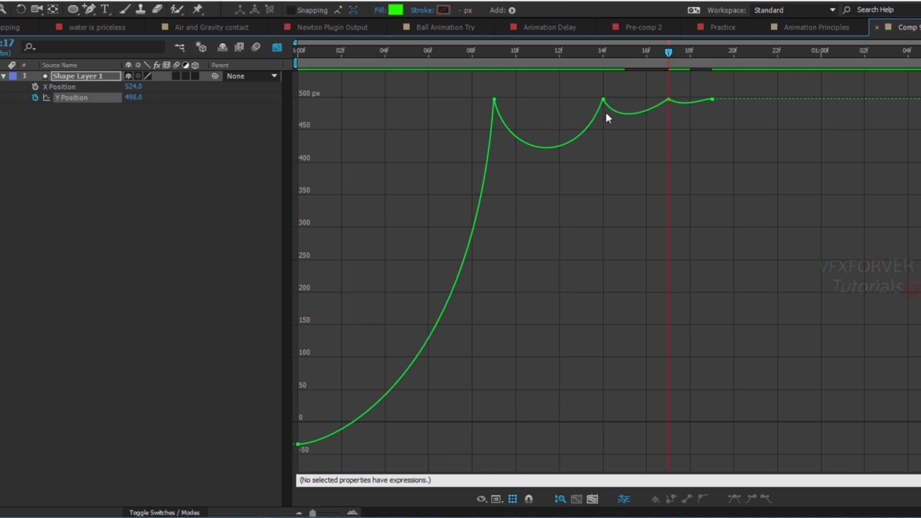
{"action": "left_click", "coordinate": [713, 100]}
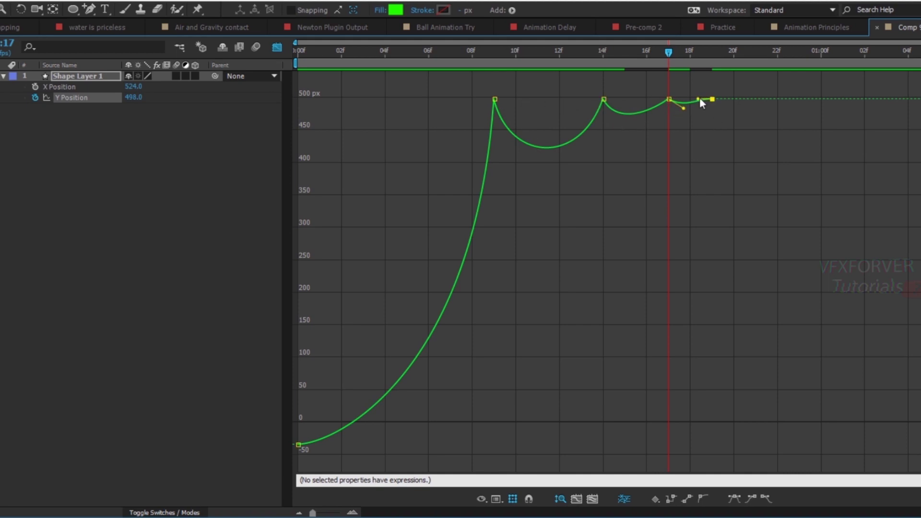
{"action": "key", "text": "grave"}
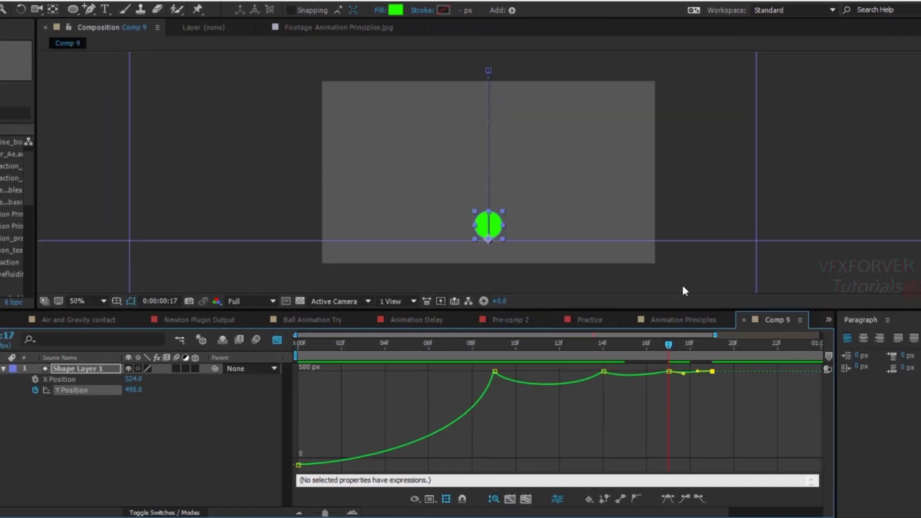
{"action": "left_click_drag", "start_coordinate": [669, 345], "coordinate": [207, 354]}
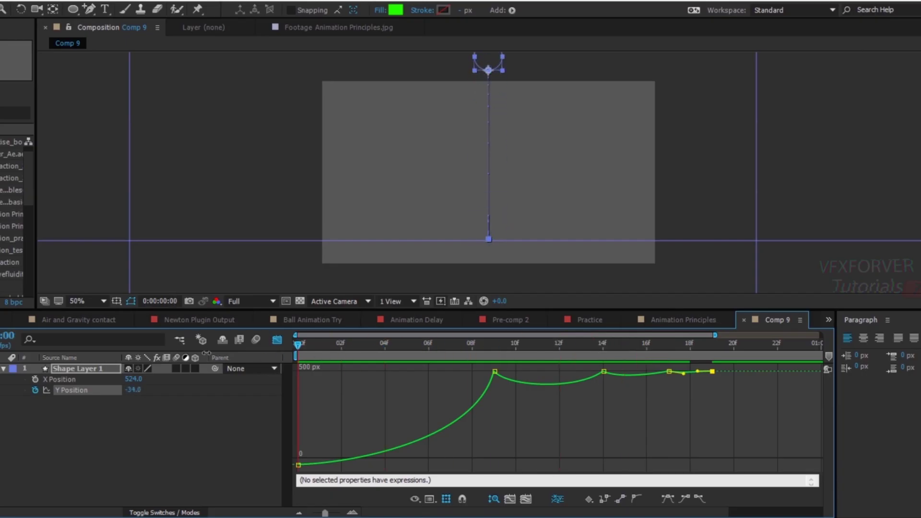
{"action": "key", "text": "space"}
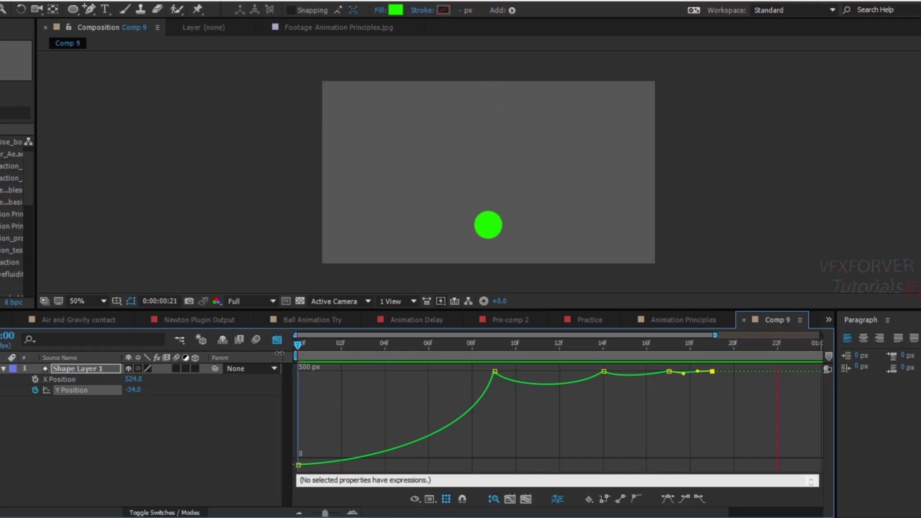
{"action": "key", "text": "space"}
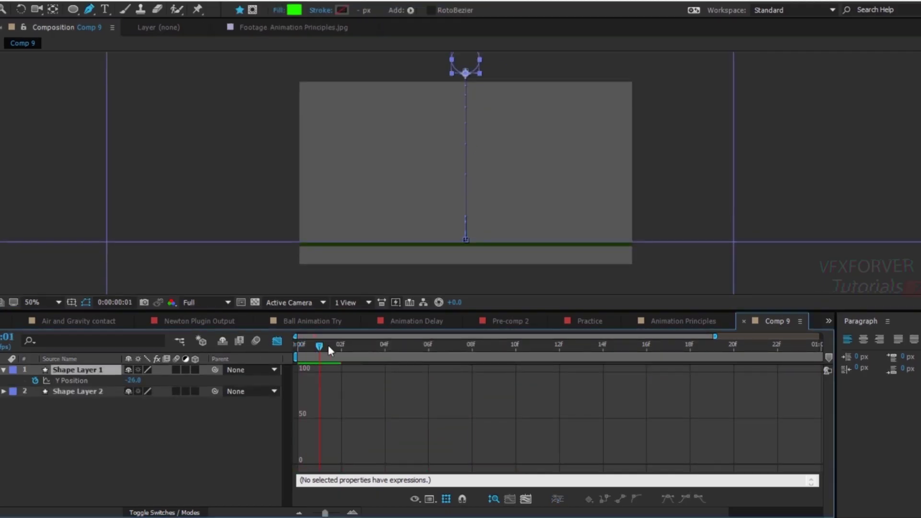
Step: Reveal the ball layer's X and Y Position and add an X Position keyframe at frame 0, showing both curves in the graph
{"action": "left_click_drag", "start_coordinate": [328, 345], "coordinate": [195, 359]}
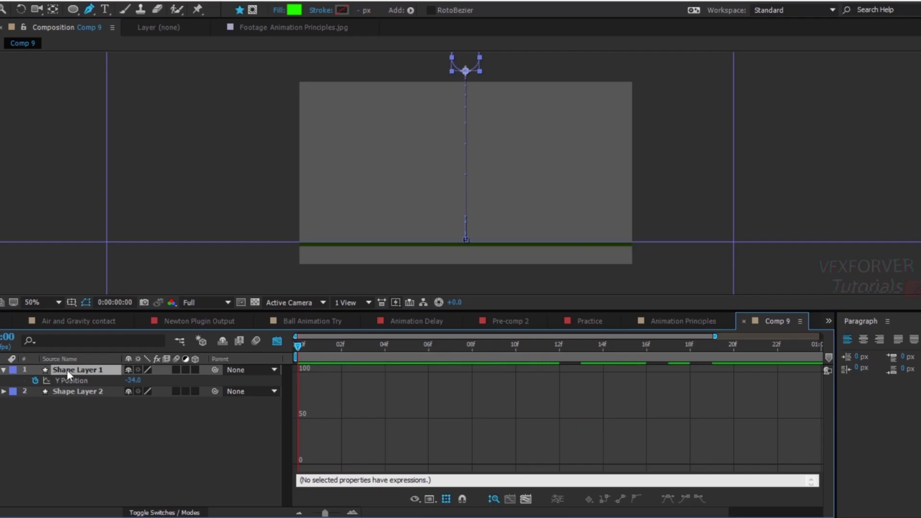
{"action": "key", "text": "p"}
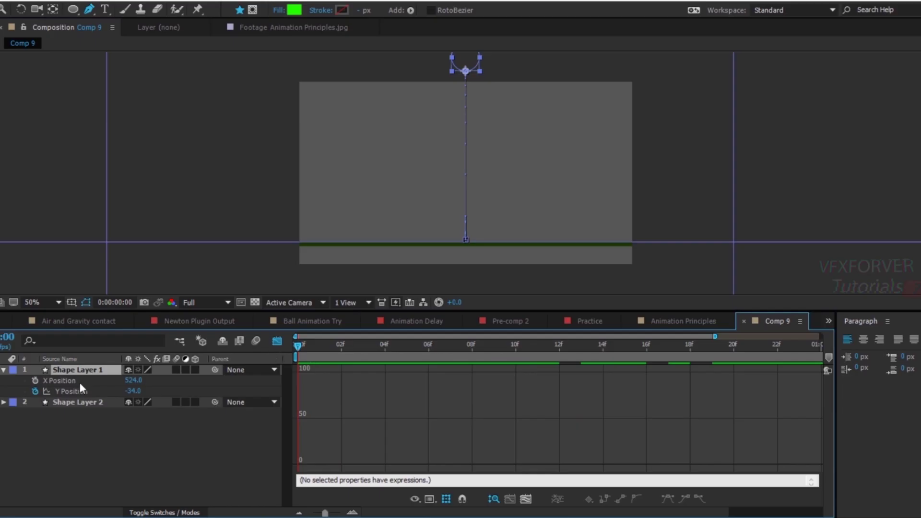
{"action": "left_click", "coordinate": [72, 392]}
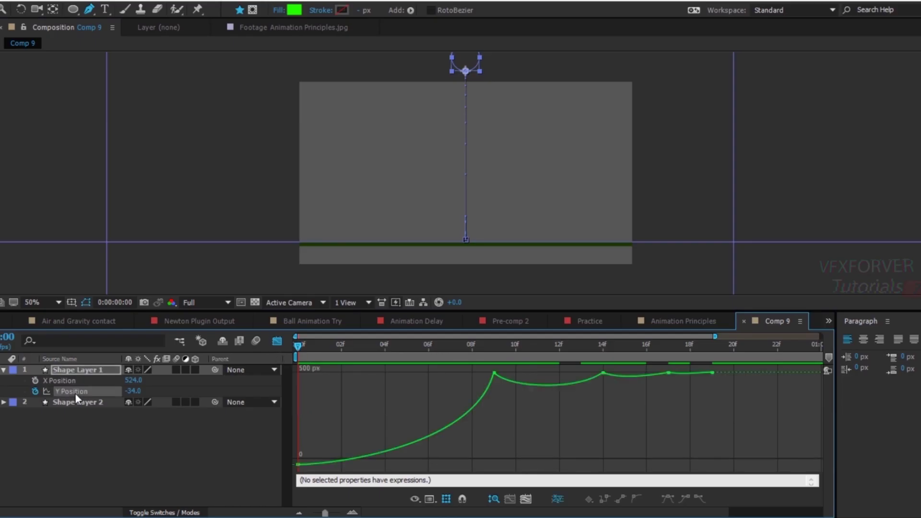
{"action": "left_click", "coordinate": [91, 442]}
{"action": "left_click", "coordinate": [38, 392]}
{"action": "left_click", "coordinate": [38, 381], "text": "shift"}
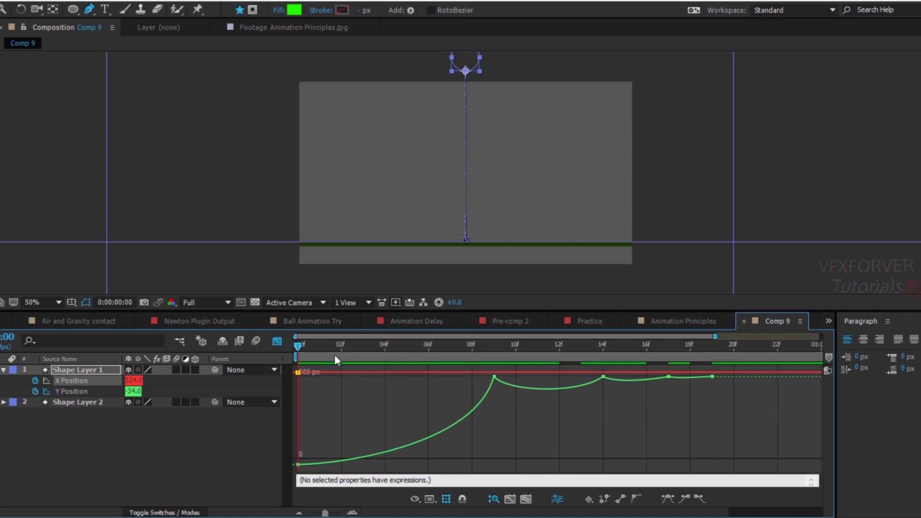
{"action": "left_click_drag", "start_coordinate": [304, 347], "coordinate": [282, 408]}
{"action": "left_click", "coordinate": [124, 438]}
{"action": "left_click", "coordinate": [83, 390]}
{"action": "left_click", "coordinate": [88, 381], "text": "shift"}
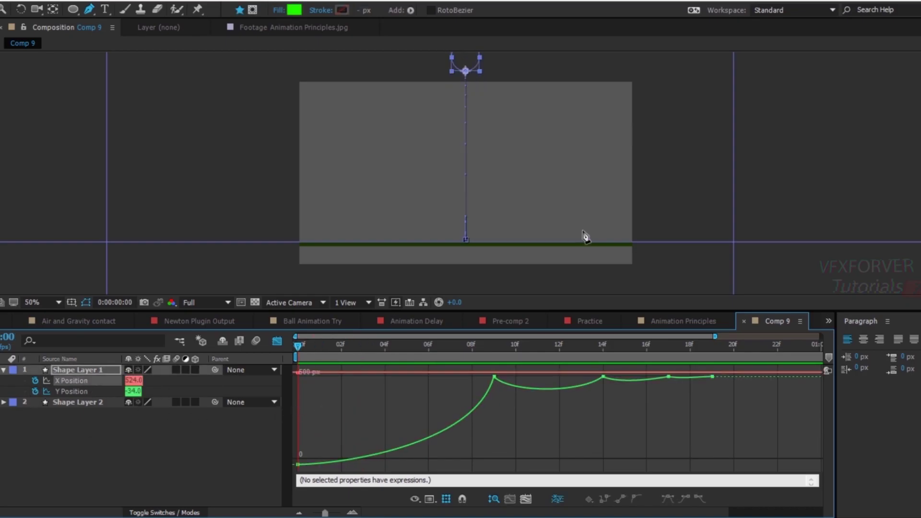
Step: Animate the ball's X Position from just outside the left edge of the composition at frame 0 to 964 at frame 19
{"action": "scroll", "coordinate": [586, 237], "scroll_direction": "down", "scroll_amount": 1}
{"action": "key", "text": "v"}
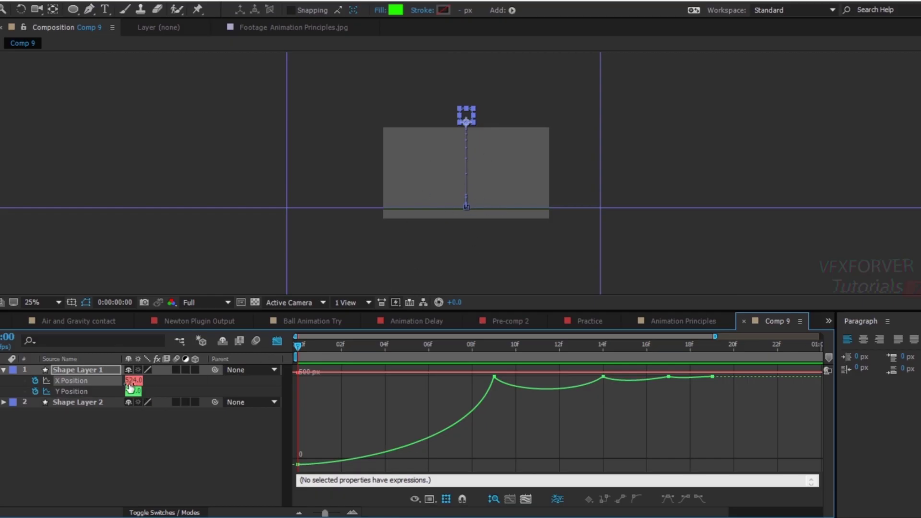
{"action": "left_click_drag", "start_coordinate": [136, 382], "coordinate": [117, 385]}
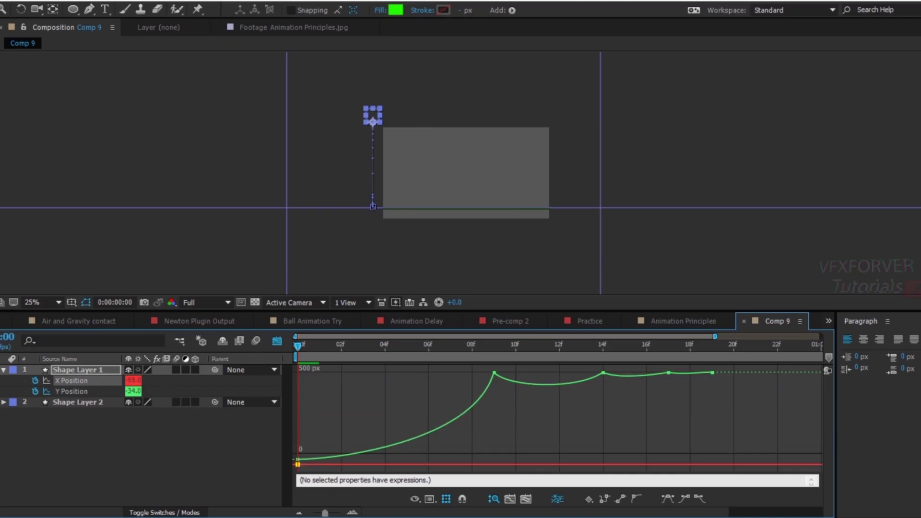
{"action": "left_click_drag", "start_coordinate": [396, 355], "coordinate": [704, 376]}
{"action": "left_click_drag", "start_coordinate": [134, 380], "coordinate": [818, 412]}
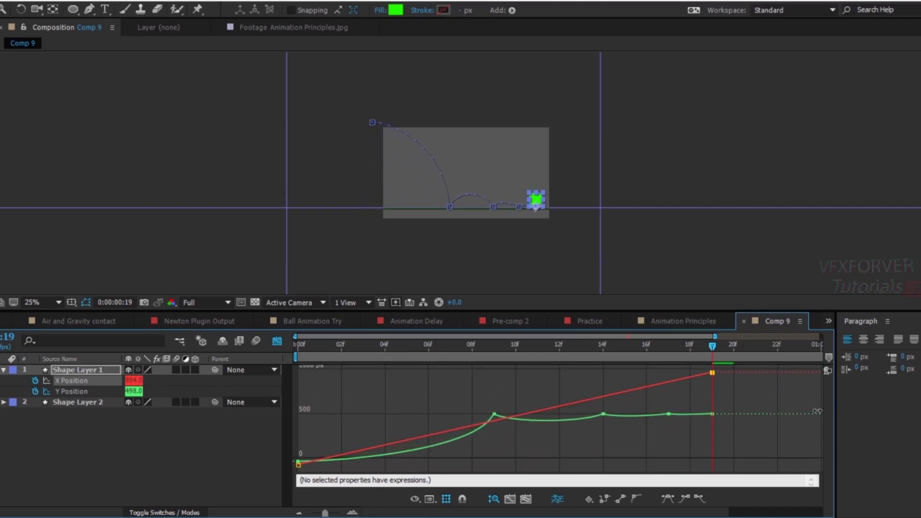
{"action": "left_click", "coordinate": [216, 436]}
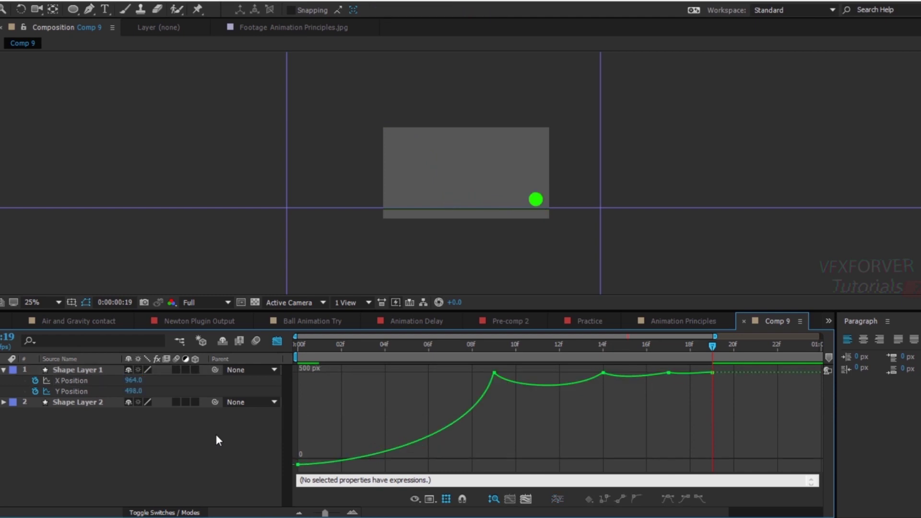
Step: Convert both X Position keyframes to Auto Bezier and adjust their handles for a slight ease at the start and end
{"action": "left_click", "coordinate": [69, 382]}
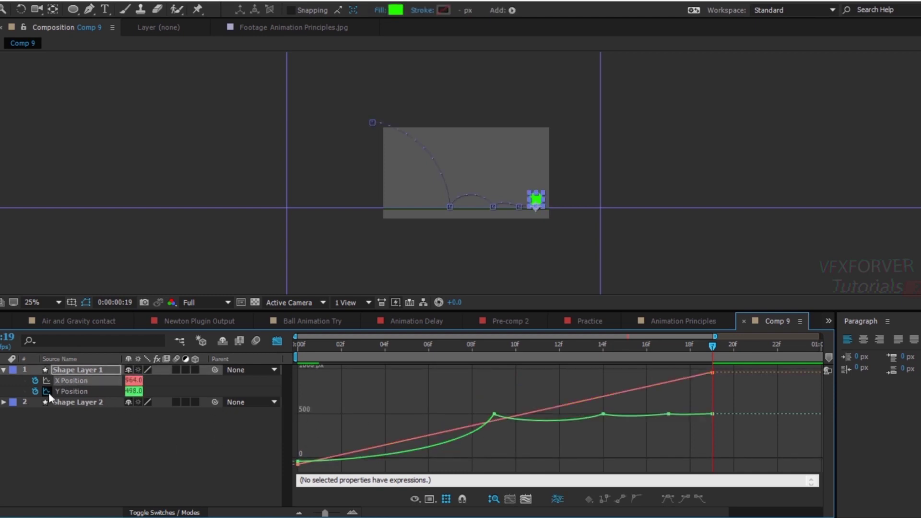
{"action": "left_click", "coordinate": [161, 425]}
{"action": "left_click", "coordinate": [75, 383]}
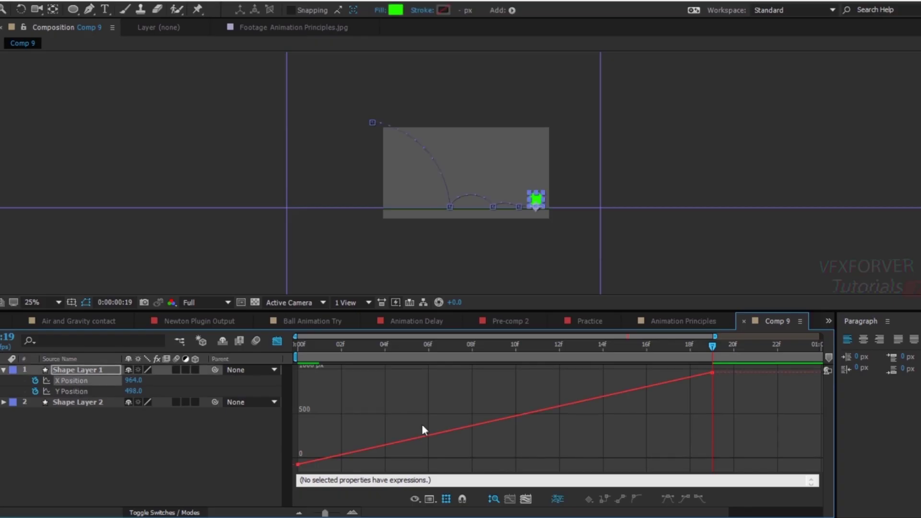
{"action": "left_click_drag", "start_coordinate": [758, 421], "coordinate": [605, 365]}
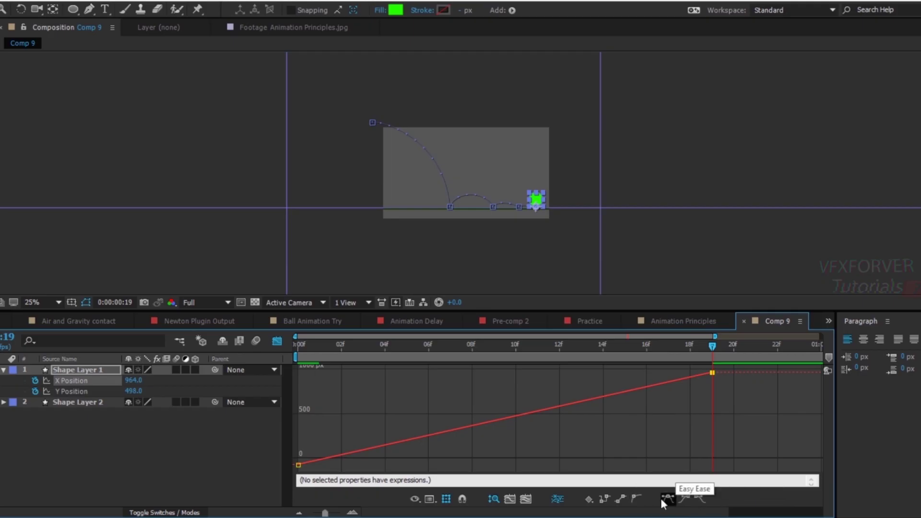
{"action": "left_click", "coordinate": [637, 499]}
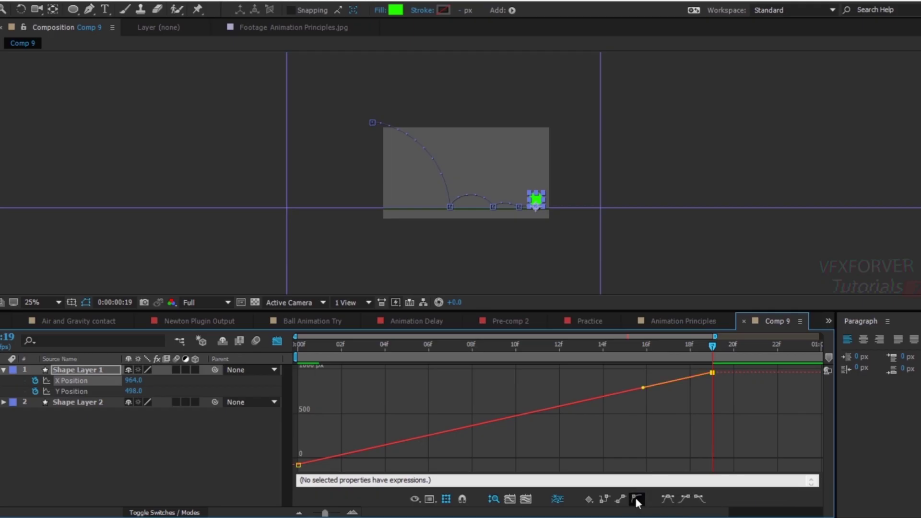
{"action": "left_click_drag", "start_coordinate": [325, 444], "coordinate": [291, 476]}
{"action": "left_click", "coordinate": [637, 499]}
{"action": "left_click_drag", "start_coordinate": [643, 387], "coordinate": [635, 384]}
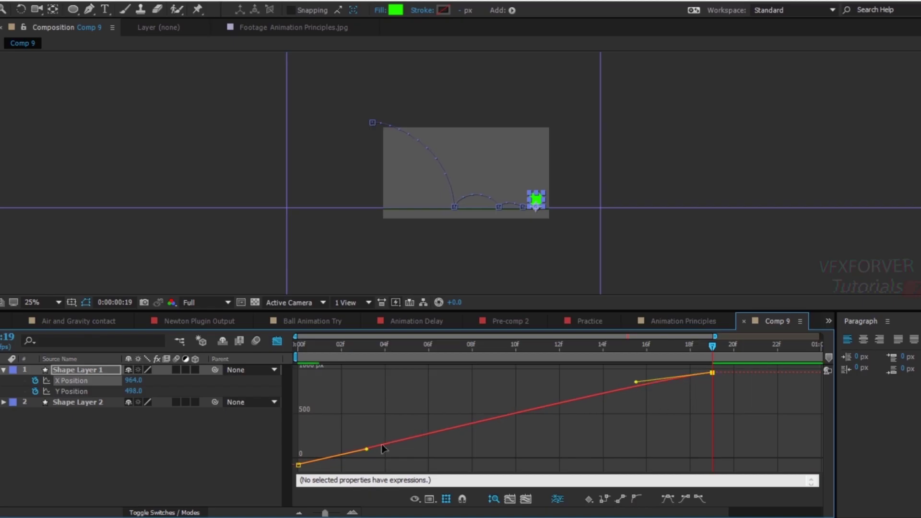
{"action": "left_click_drag", "start_coordinate": [368, 450], "coordinate": [392, 451]}
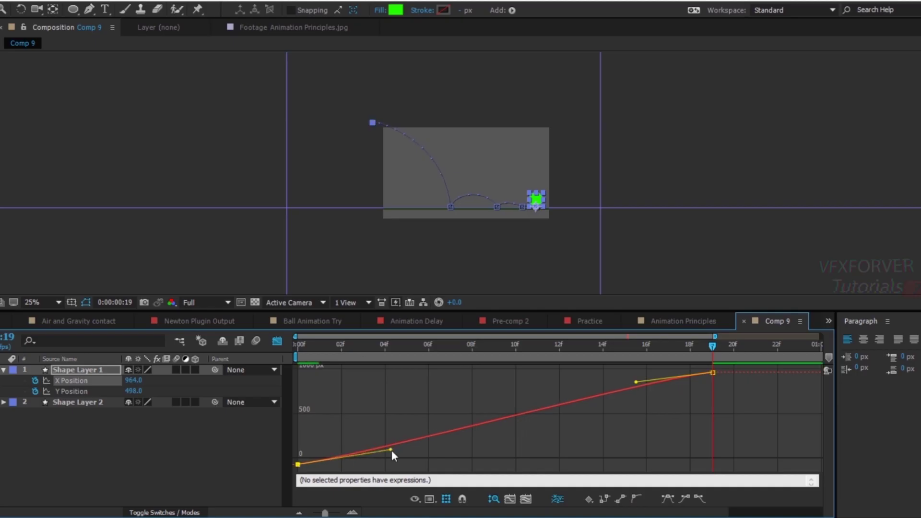
{"action": "left_click", "coordinate": [453, 421]}
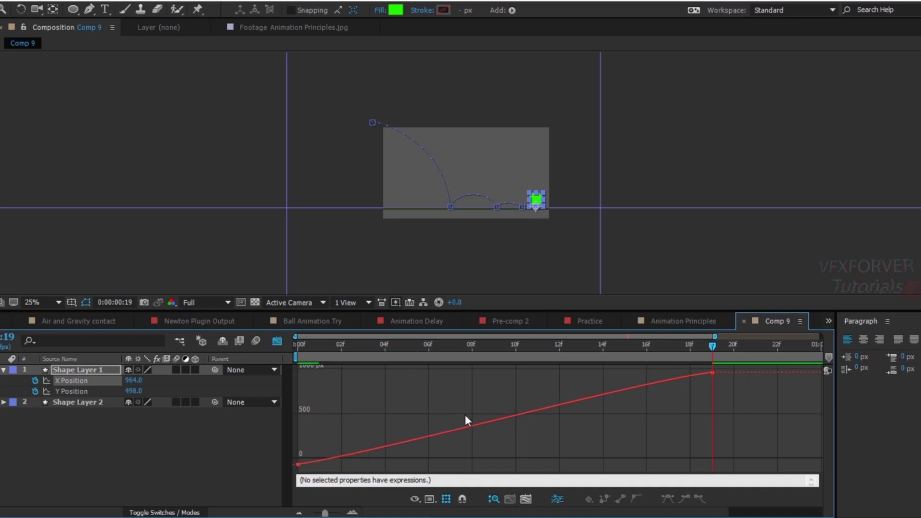
Step: Preview the ball bouncing across the composition and check its motion path at frame 19
{"action": "key", "text": "space"}
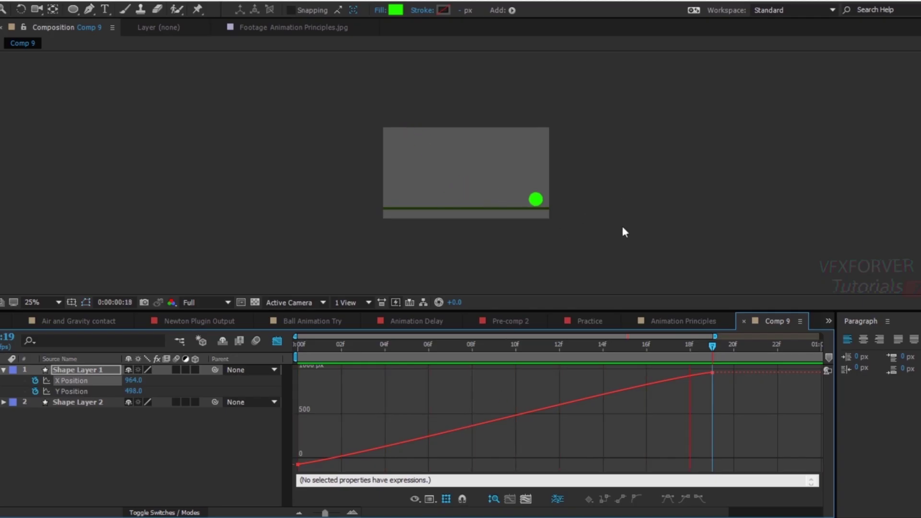
{"action": "left_click_drag", "start_coordinate": [675, 353], "coordinate": [704, 361]}
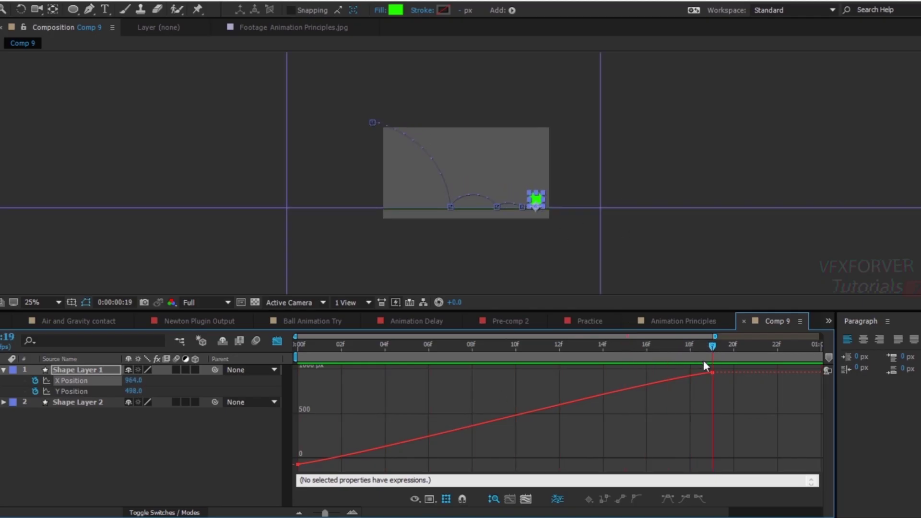
{"action": "key", "text": "period"}
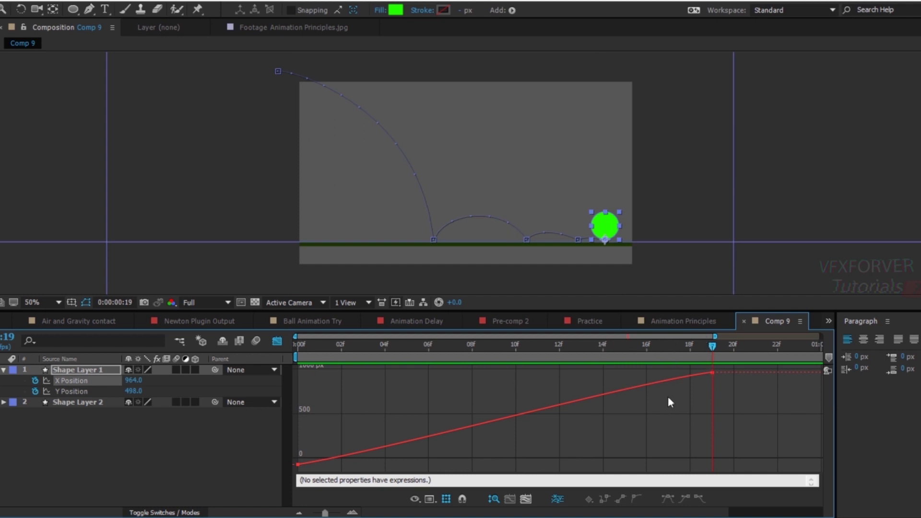
Step: Select all of the ball's Y Position keyframes and raise their values together to 506 at frame 19, seating the ball on the ground line
{"action": "left_click", "coordinate": [143, 430]}
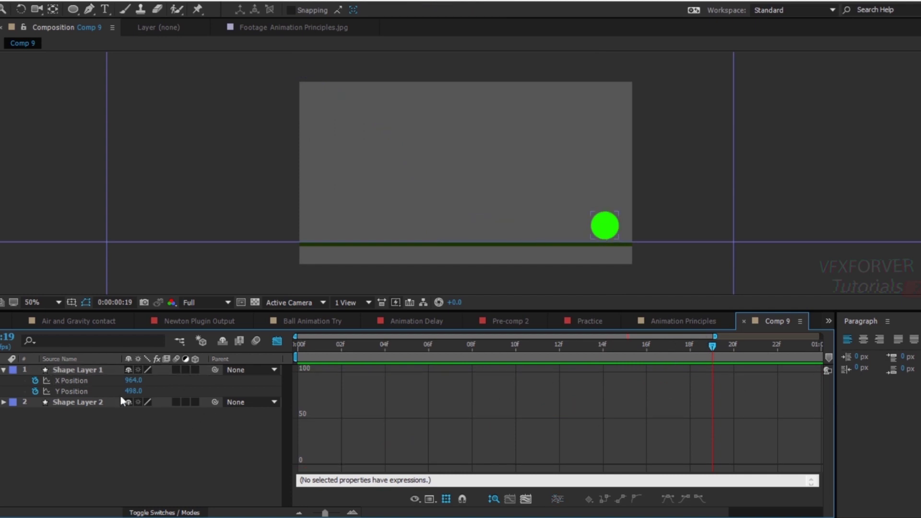
{"action": "left_click", "coordinate": [82, 392]}
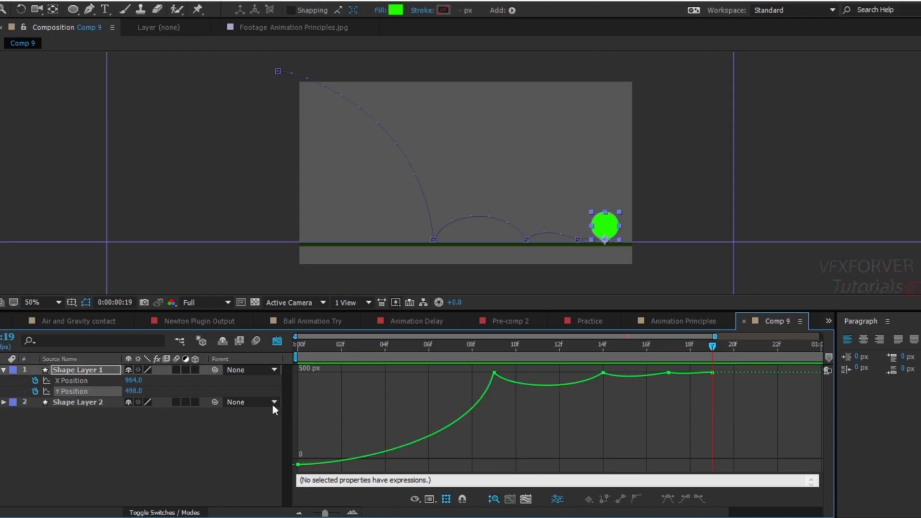
{"action": "left_click", "coordinate": [277, 341]}
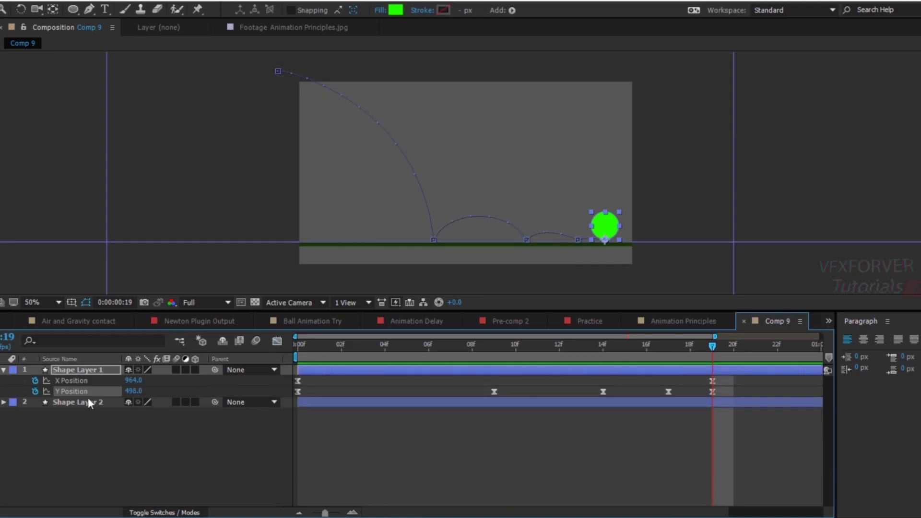
{"action": "left_click", "coordinate": [73, 391]}
{"action": "left_click_drag", "start_coordinate": [137, 395], "coordinate": [142, 393]}
{"action": "left_click", "coordinate": [146, 451]}
Step: Check the ball's landing at frame 19 and tweak the incoming handle of its last Y Position keyframe in the value graph
{"action": "left_click_drag", "start_coordinate": [679, 347], "coordinate": [286, 405]}
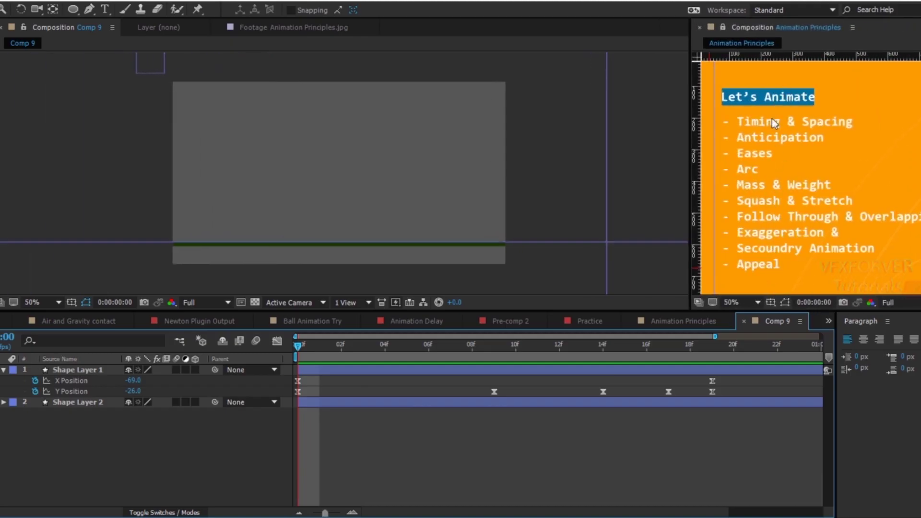
{"action": "left_click_drag", "start_coordinate": [298, 346], "coordinate": [461, 357]}
{"action": "left_click_drag", "start_coordinate": [517, 367], "coordinate": [702, 394]}
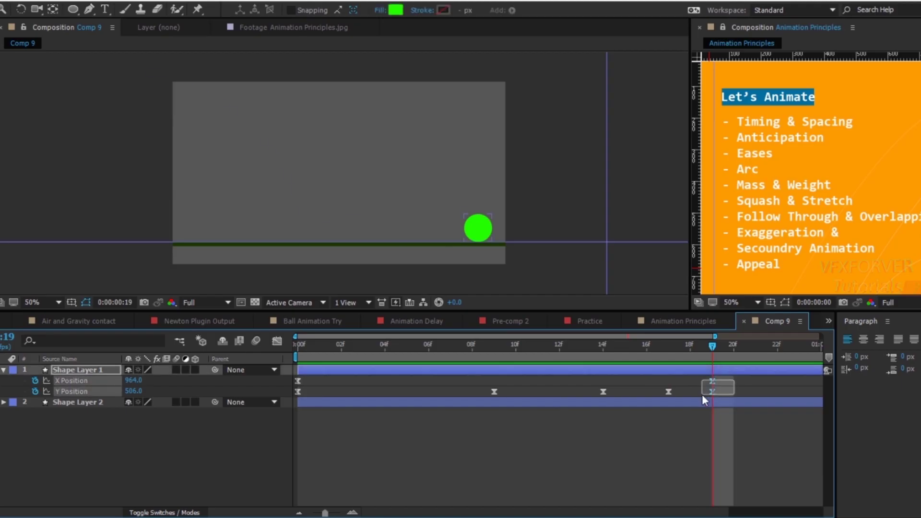
{"action": "left_click", "coordinate": [278, 342]}
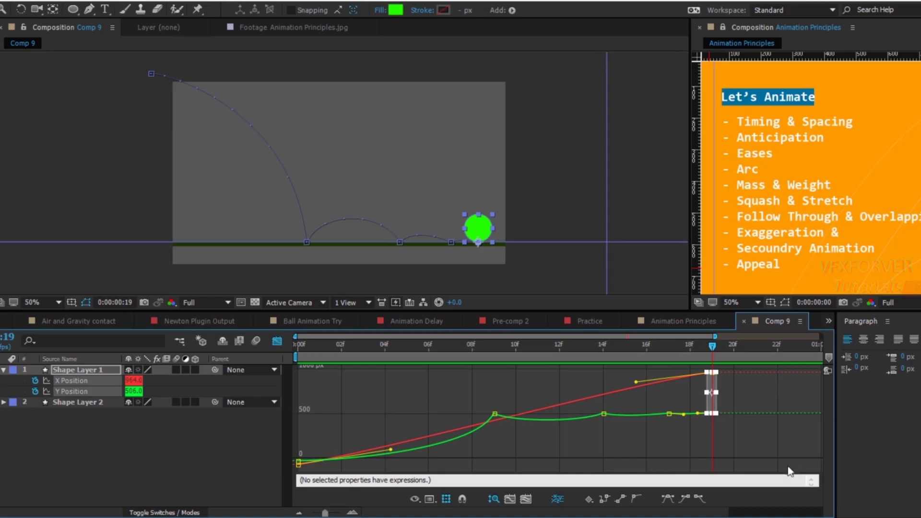
{"action": "left_click_drag", "start_coordinate": [728, 431], "coordinate": [703, 390]}
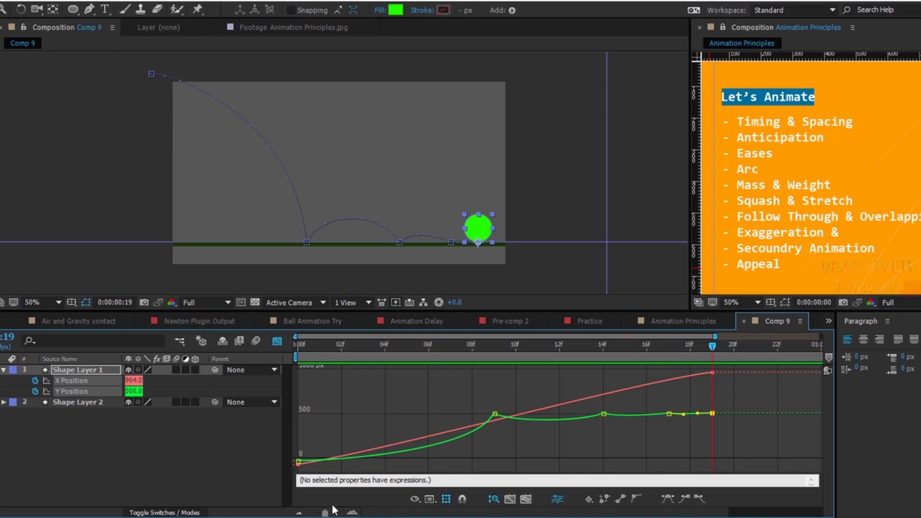
{"action": "left_click", "coordinate": [352, 513]}
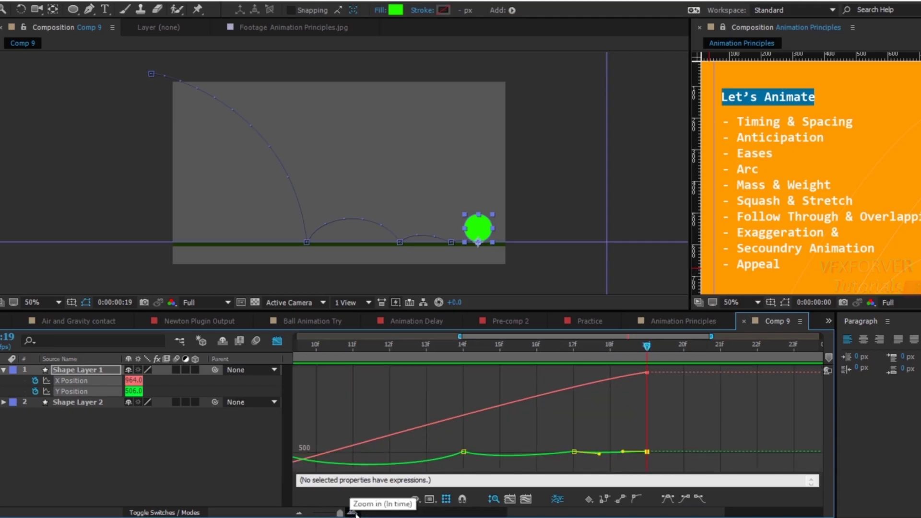
{"action": "left_click", "coordinate": [664, 456]}
{"action": "left_click", "coordinate": [648, 452]}
{"action": "left_click_drag", "start_coordinate": [624, 452], "coordinate": [628, 453]}
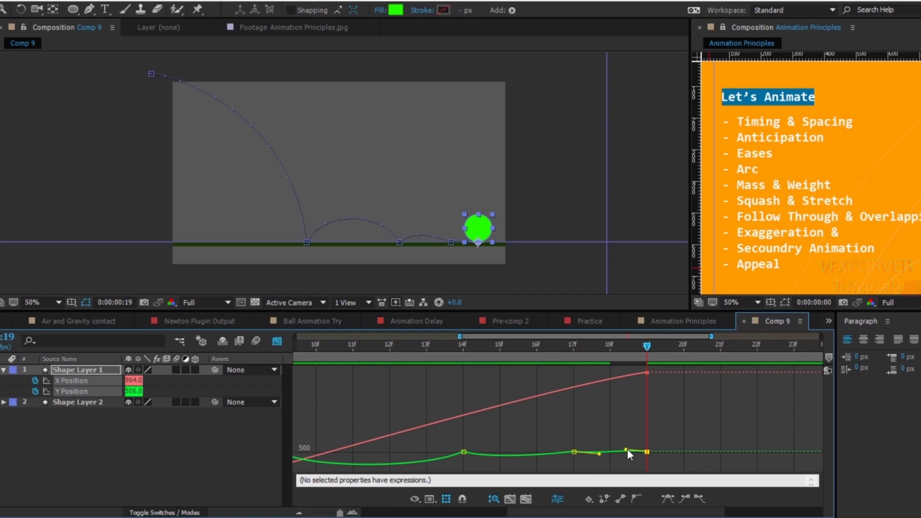
Step: Flatten and lengthen the incoming handle of the X Position keyframe at frame 19 to ease the ball to a stop
{"action": "left_click", "coordinate": [647, 372]}
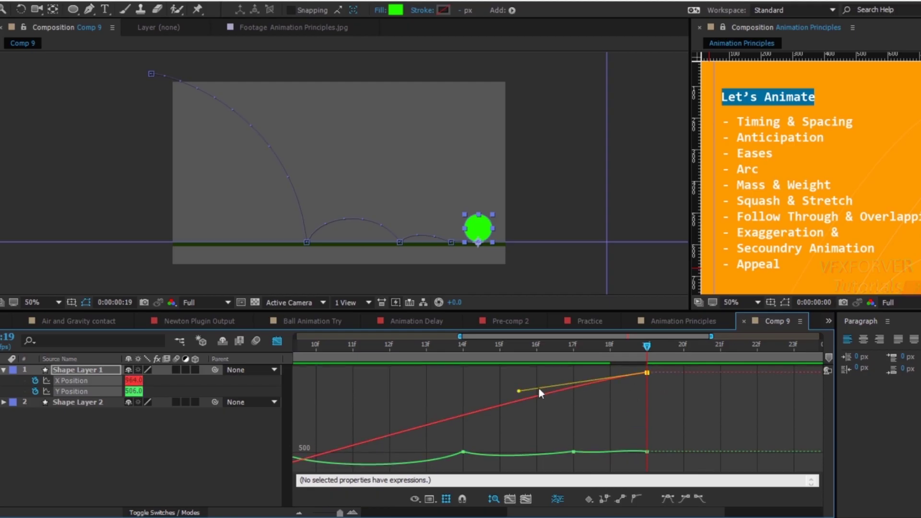
{"action": "left_click_drag", "start_coordinate": [526, 393], "coordinate": [532, 373]}
{"action": "left_click_drag", "start_coordinate": [592, 348], "coordinate": [658, 387]}
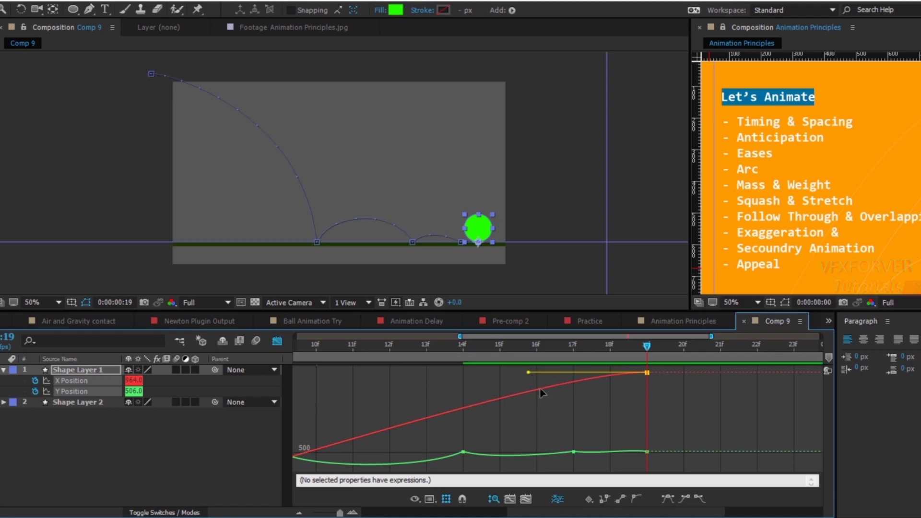
{"action": "left_click", "coordinate": [512, 374]}
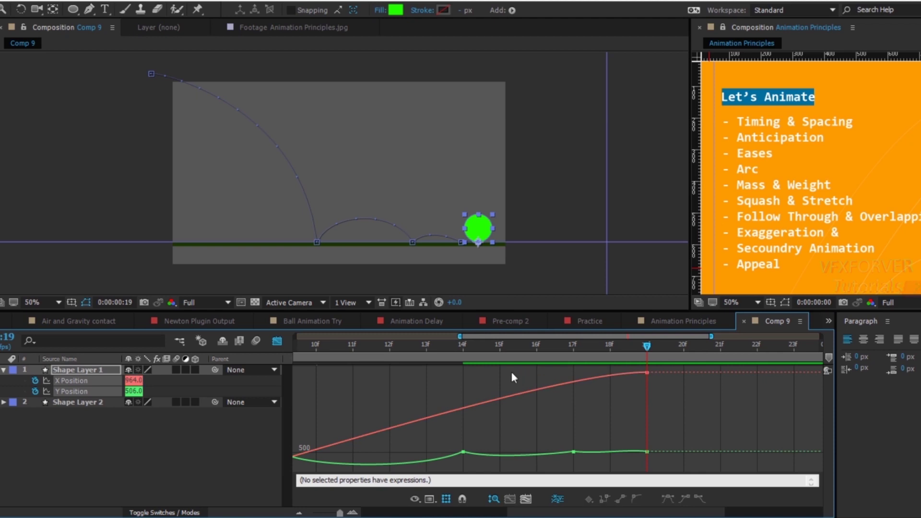
{"action": "left_click", "coordinate": [648, 373]}
{"action": "mouse_move", "coordinate": [528, 374]}
{"action": "left_mouse_down"}
{"action": "mouse_move", "coordinate": [480, 371]}
{"action": "mouse_move", "coordinate": [538, 373]}
{"action": "mouse_move", "coordinate": [518, 373]}
{"action": "left_mouse_up"}
Step: Lengthen the outgoing handle of the ball's first X Position keyframe along the curve to about frame 8
{"action": "scroll", "coordinate": [373, 406], "scroll_direction": "left", "scroll_amount": 3}
{"action": "left_click", "coordinate": [388, 429]}
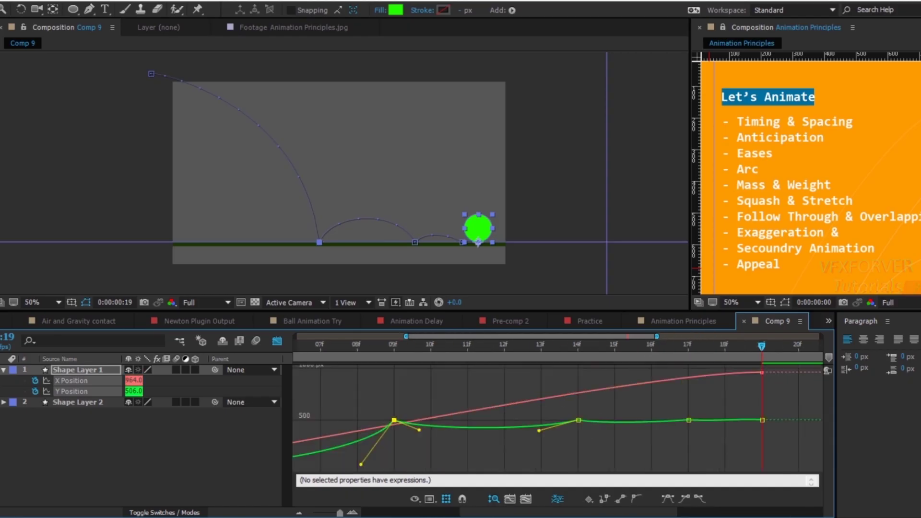
{"action": "left_click", "coordinate": [381, 400]}
{"action": "left_click", "coordinate": [83, 448]}
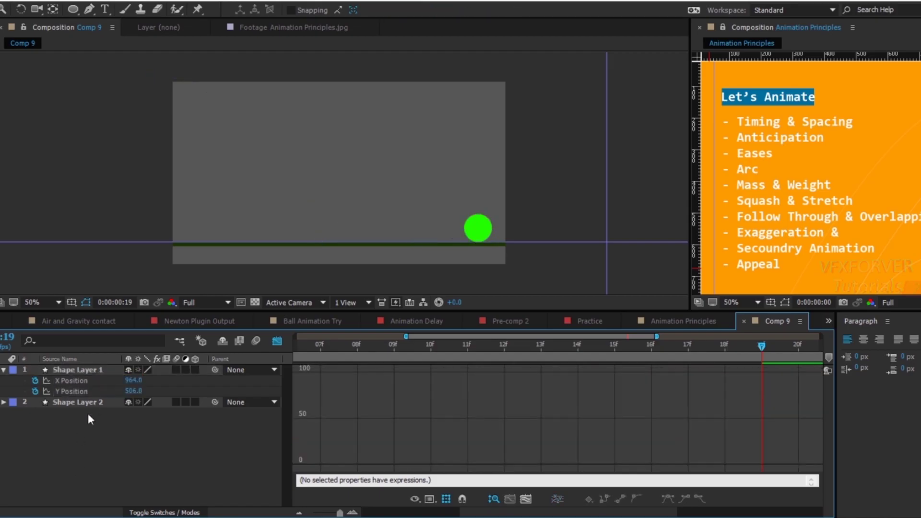
{"action": "left_click", "coordinate": [80, 382]}
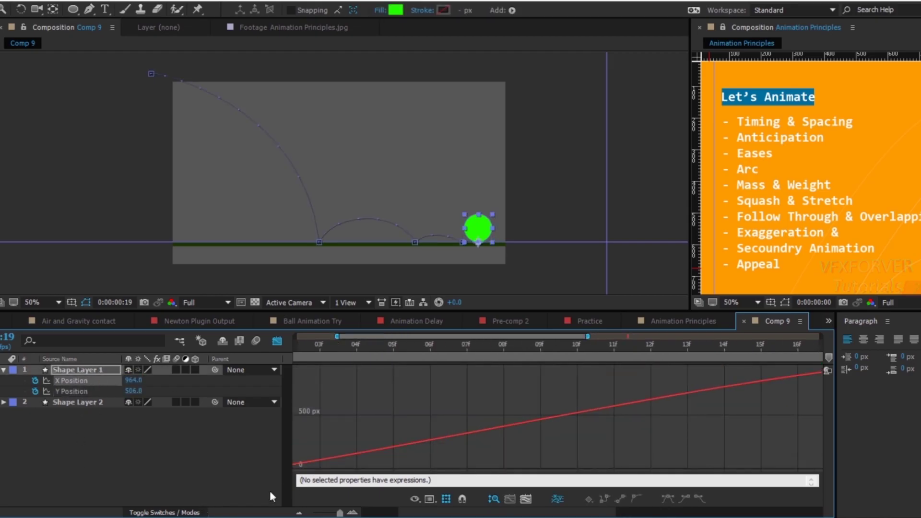
{"action": "left_click_drag", "start_coordinate": [340, 513], "coordinate": [298, 514]}
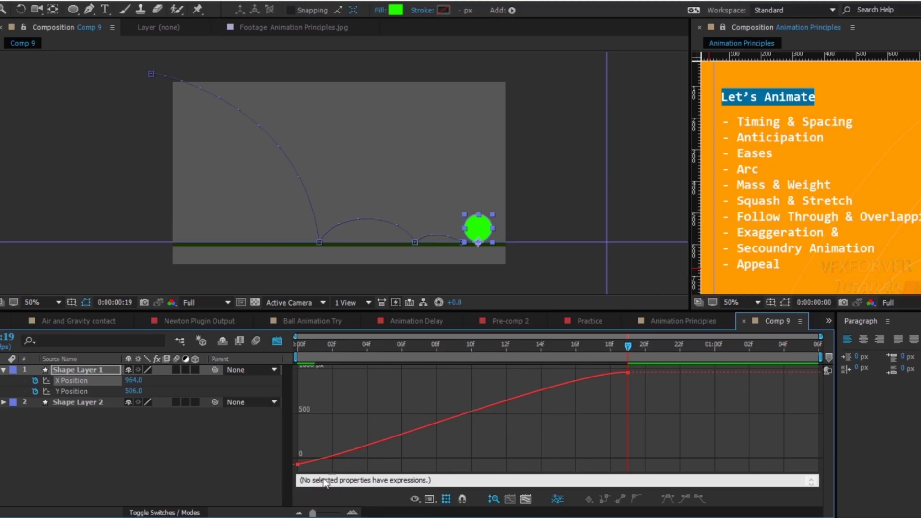
{"action": "left_click_drag", "start_coordinate": [327, 437], "coordinate": [292, 471]}
{"action": "left_click_drag", "start_coordinate": [372, 450], "coordinate": [432, 424]}
Step: Preview the ball animation from frame 0 and inspect how it settles around frame 18
{"action": "left_click_drag", "start_coordinate": [440, 344], "coordinate": [151, 364]}
{"action": "left_click", "coordinate": [115, 453]}
{"action": "key", "text": "space"}
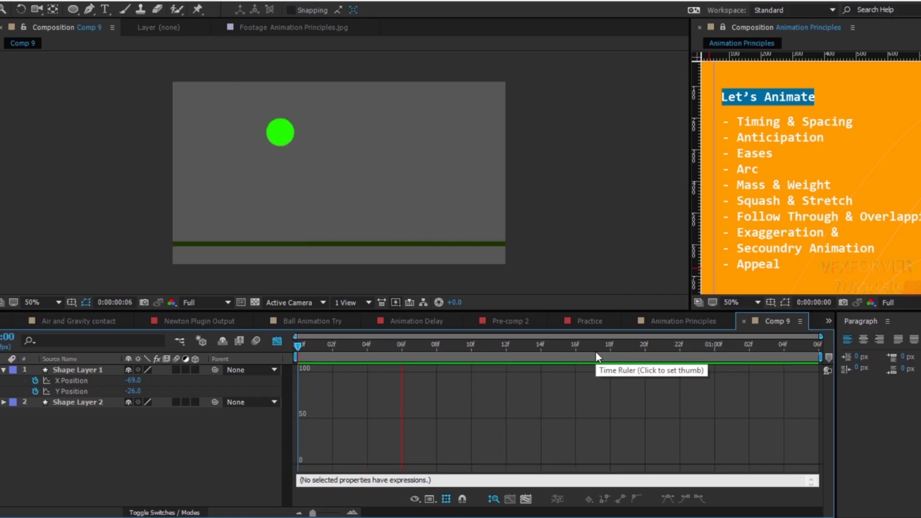
{"action": "left_click_drag", "start_coordinate": [596, 352], "coordinate": [617, 366]}
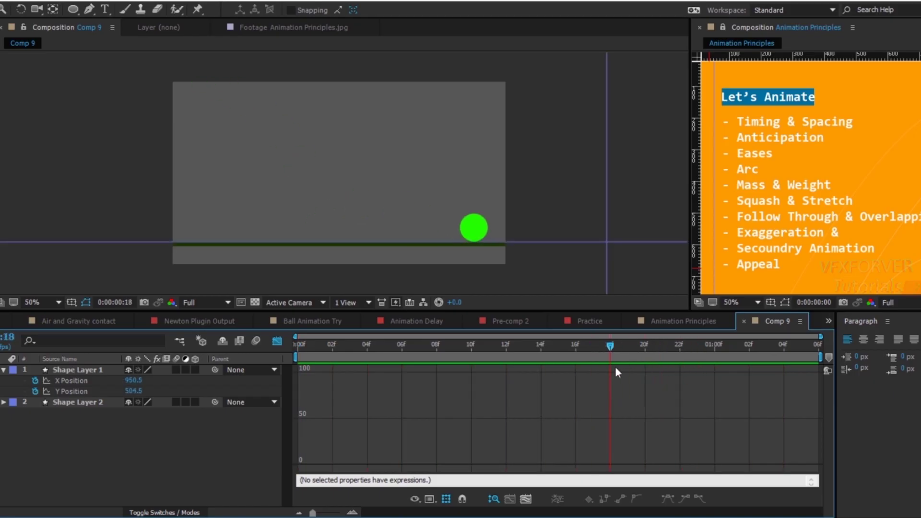
Step: Add an X Position keyframe of 993 at frame 21 to make the ball roll slightly further
{"action": "left_click", "coordinate": [85, 382]}
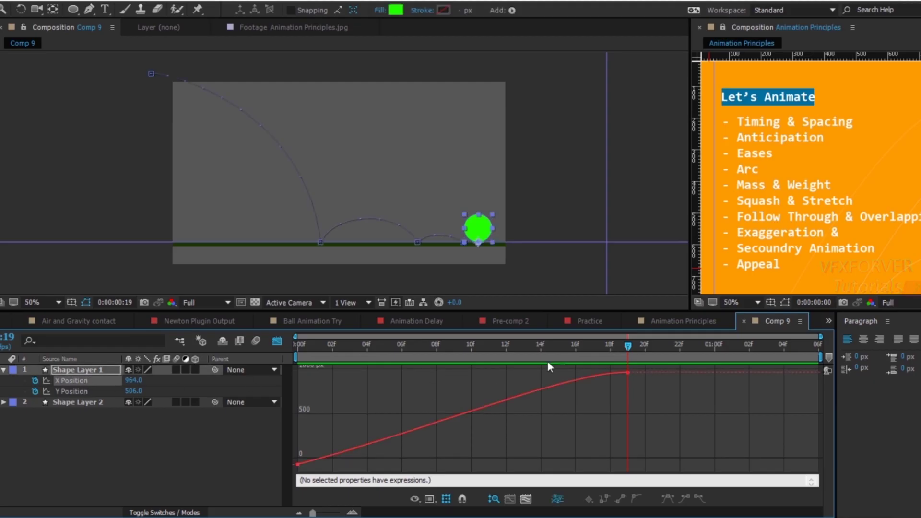
{"action": "left_click_drag", "start_coordinate": [629, 349], "coordinate": [661, 360]}
{"action": "left_click_drag", "start_coordinate": [137, 383], "coordinate": [158, 385]}
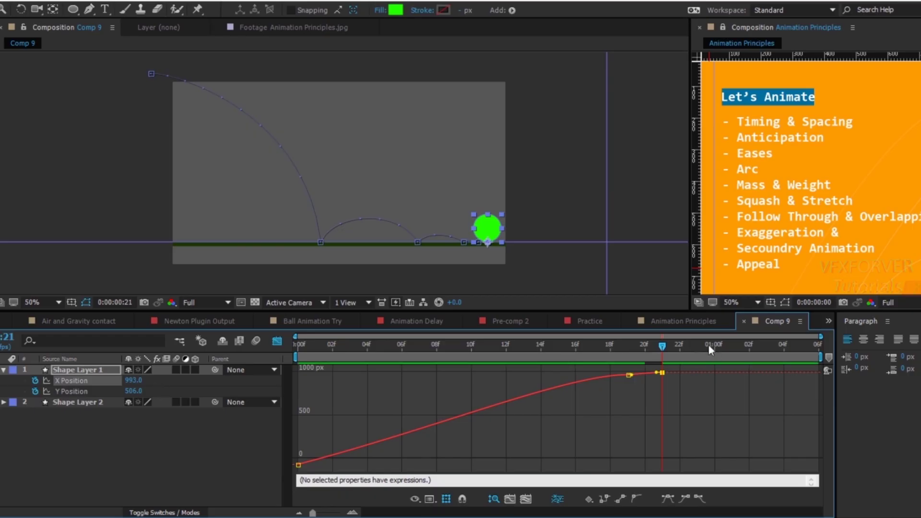
Step: Smooth the X Position curve into frame 21 with an adjusted Auto Bezier keyframe at frame 19 and a final value of 978.4
{"action": "left_click", "coordinate": [629, 374]}
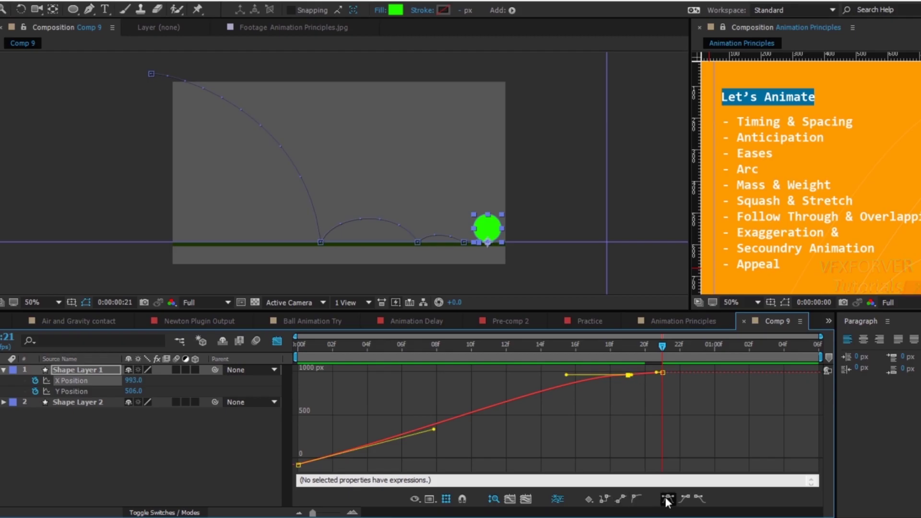
{"action": "left_click", "coordinate": [638, 496]}
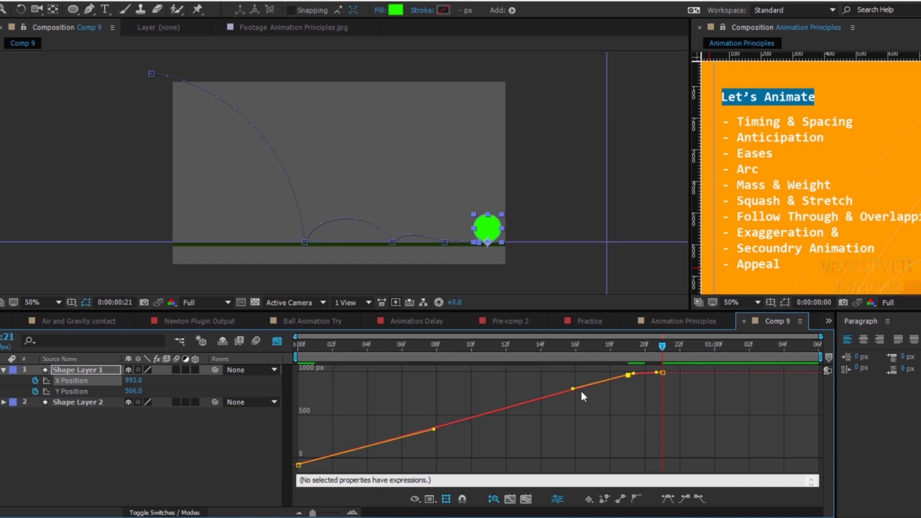
{"action": "mouse_move", "coordinate": [569, 389]}
{"action": "left_mouse_down"}
{"action": "mouse_move", "coordinate": [570, 377]}
{"action": "mouse_move", "coordinate": [569, 385]}
{"action": "left_mouse_up"}
{"action": "left_click_drag", "start_coordinate": [643, 395], "coordinate": [661, 364]}
Step: Preview the bouncing ball and check its final slow roll up to the last X Position keyframe
{"action": "left_click", "coordinate": [644, 404]}
{"action": "left_click", "coordinate": [689, 403]}
{"action": "key", "text": "space"}
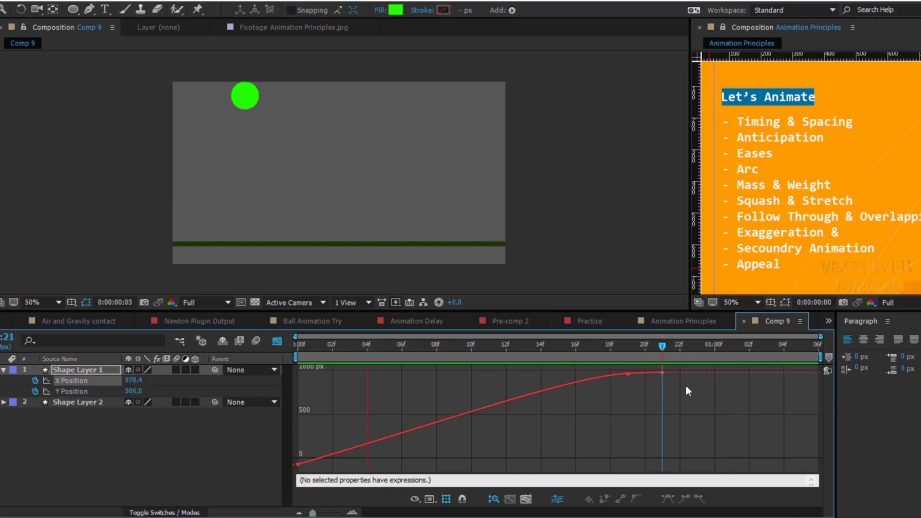
{"action": "left_click", "coordinate": [663, 373]}
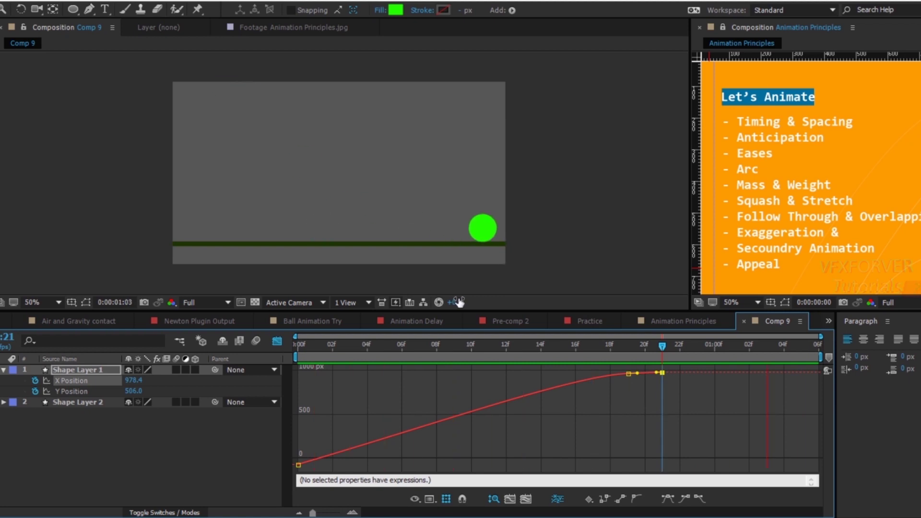
Step: Add a small square outline on a new shape layer and animate its X Position from 367 at frame 0 to 705 at frame 8
{"action": "left_click_drag", "start_coordinate": [645, 347], "coordinate": [681, 363]}
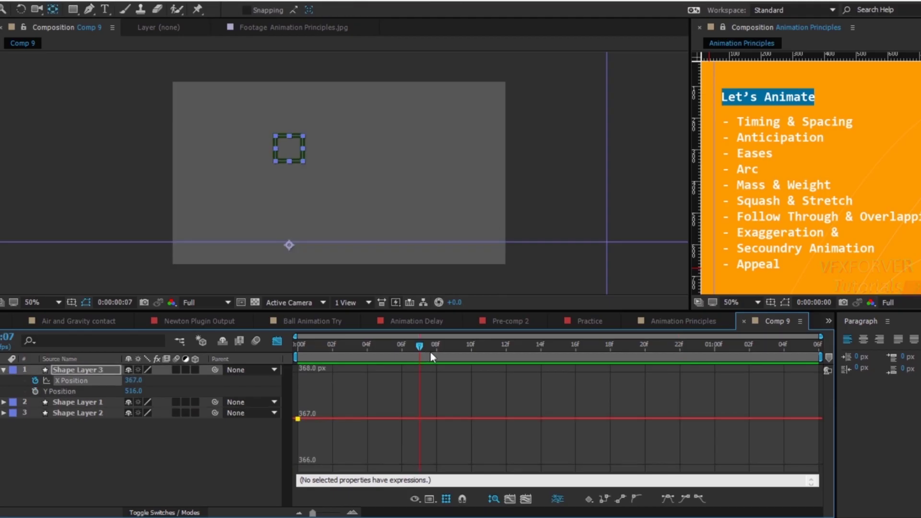
{"action": "left_click_drag", "start_coordinate": [130, 382], "coordinate": [348, 384]}
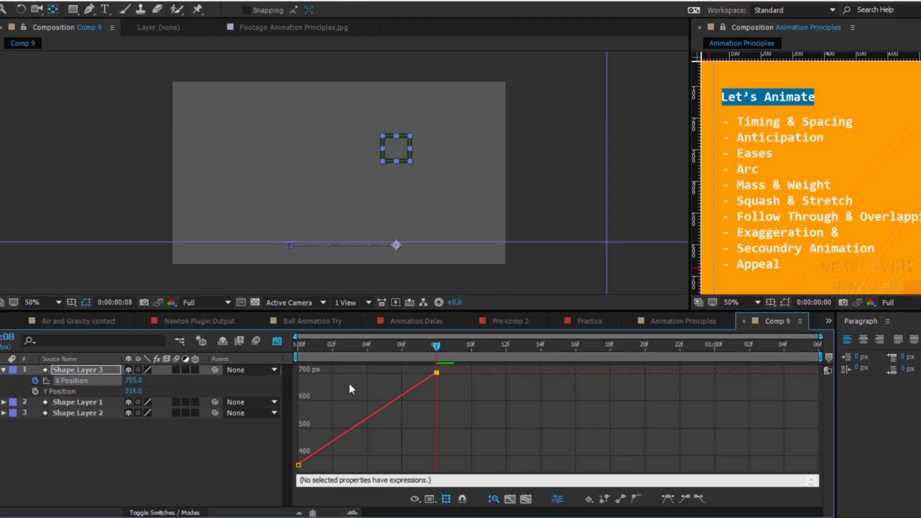
{"action": "left_click_drag", "start_coordinate": [396, 347], "coordinate": [228, 353]}
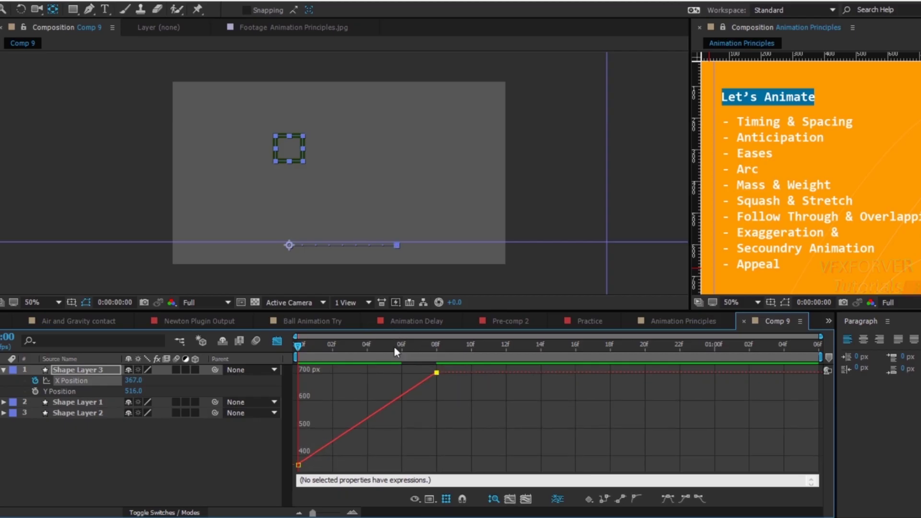
Step: Convert the square's X Position keyframes to Auto Bezier and shape their handles into a fast start with a flat ease at the end
{"action": "left_click", "coordinate": [636, 499]}
{"action": "left_click_drag", "start_coordinate": [423, 426], "coordinate": [197, 507]}
{"action": "left_click", "coordinate": [636, 499]}
{"action": "left_click_drag", "start_coordinate": [416, 389], "coordinate": [428, 426]}
{"action": "left_click_drag", "start_coordinate": [377, 411], "coordinate": [335, 392]}
{"action": "left_click_drag", "start_coordinate": [428, 426], "coordinate": [372, 373]}
Step: Move the square's last X Position keyframe to frame 14 and reshape both handles for a longer, flatter ease-out, previewing the motion
{"action": "left_click_drag", "start_coordinate": [437, 373], "coordinate": [541, 373]}
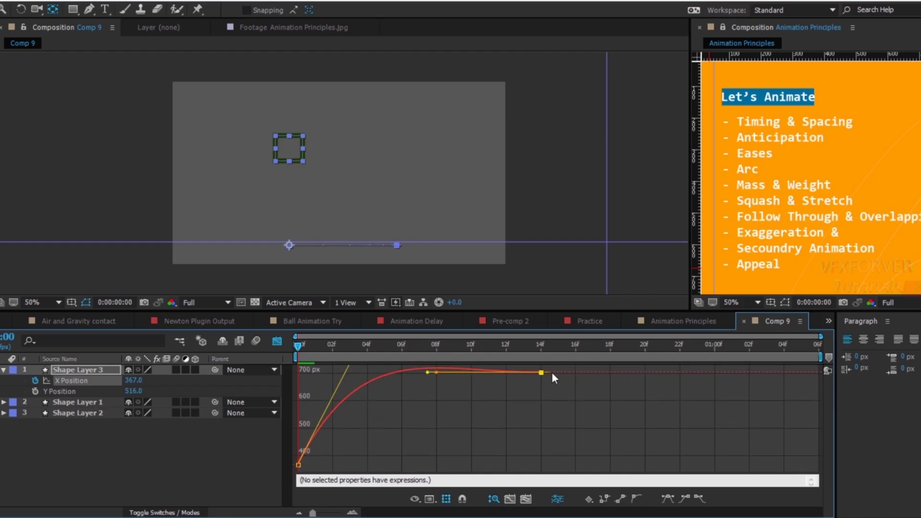
{"action": "left_click_drag", "start_coordinate": [363, 374], "coordinate": [344, 393]}
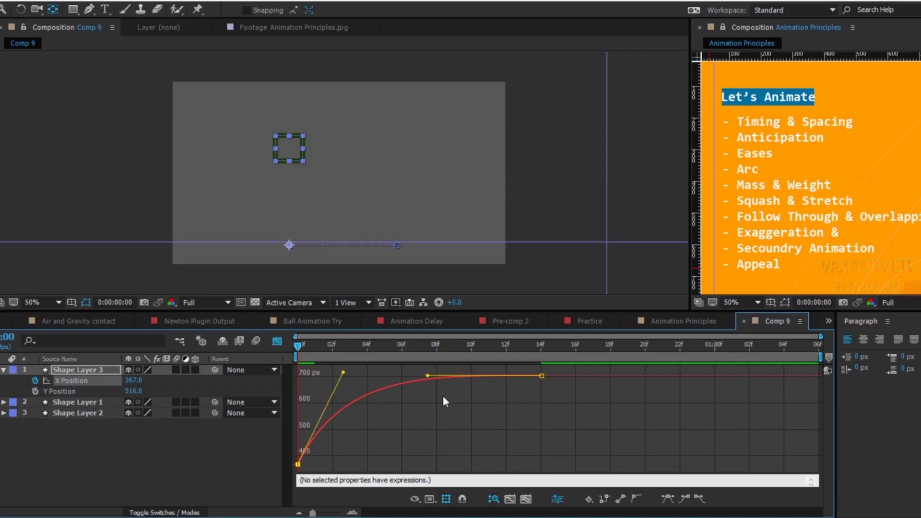
{"action": "key", "text": "space"}
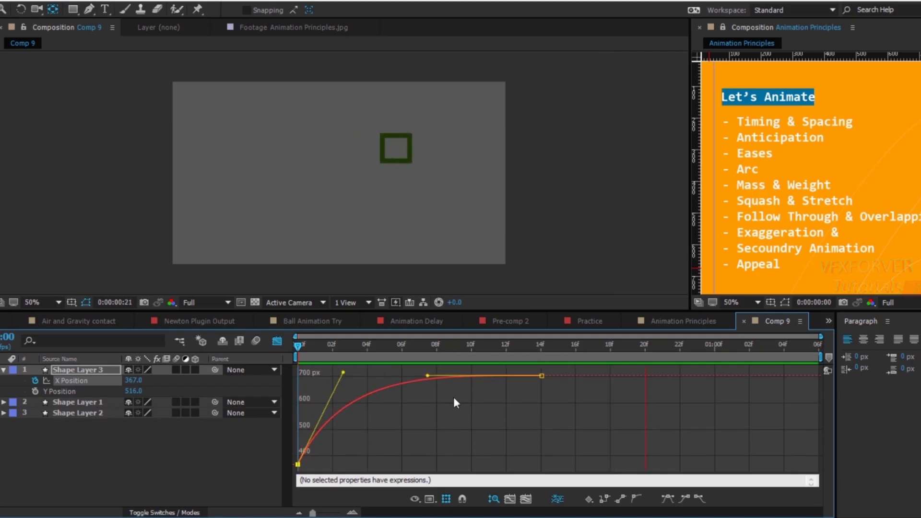
{"action": "left_click", "coordinate": [542, 376]}
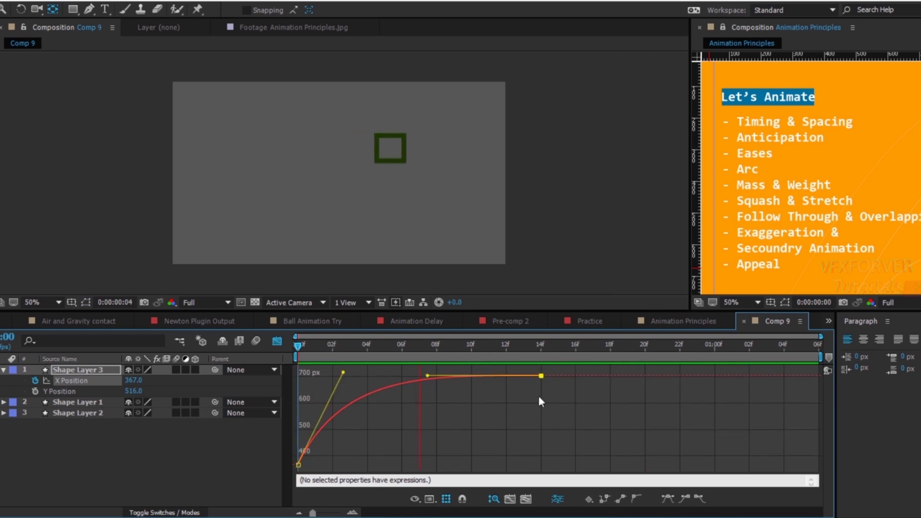
{"action": "left_click_drag", "start_coordinate": [427, 376], "coordinate": [352, 374]}
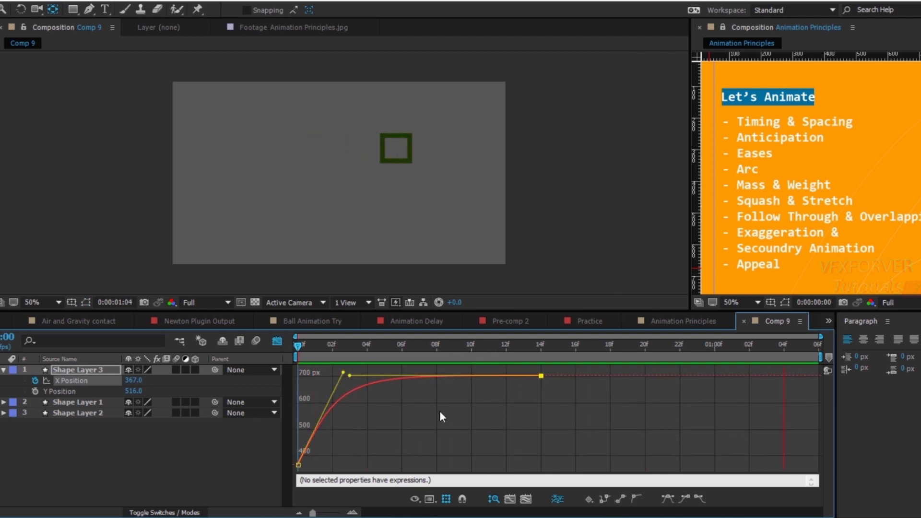
Step: Move the square's last X Position keyframe to frame 22 and shorten the outgoing handle of its first keyframe
{"action": "left_click_drag", "start_coordinate": [541, 375], "coordinate": [676, 407]}
{"action": "left_click", "coordinate": [524, 351]}
{"action": "left_click_drag", "start_coordinate": [369, 375], "coordinate": [359, 398]}
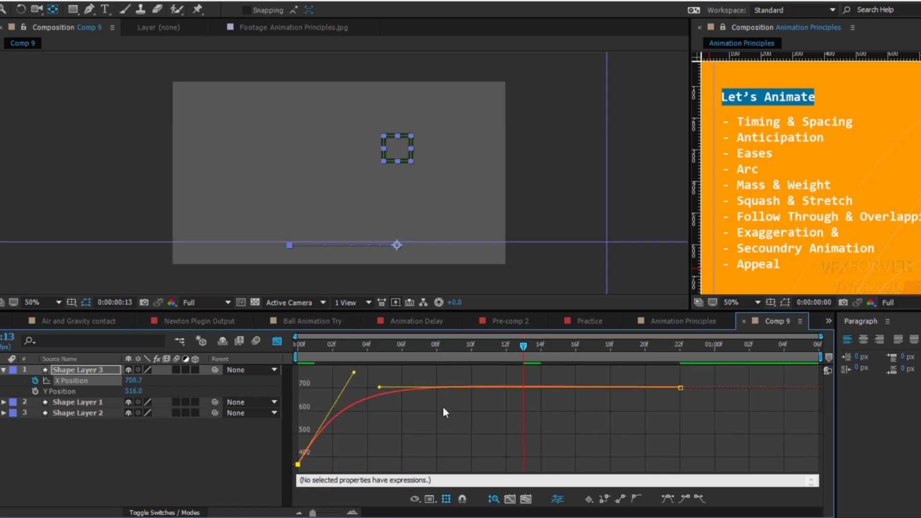
Step: Preview the square's motion and examine how slowly it settles around frame 14
{"action": "key", "text": "space"}
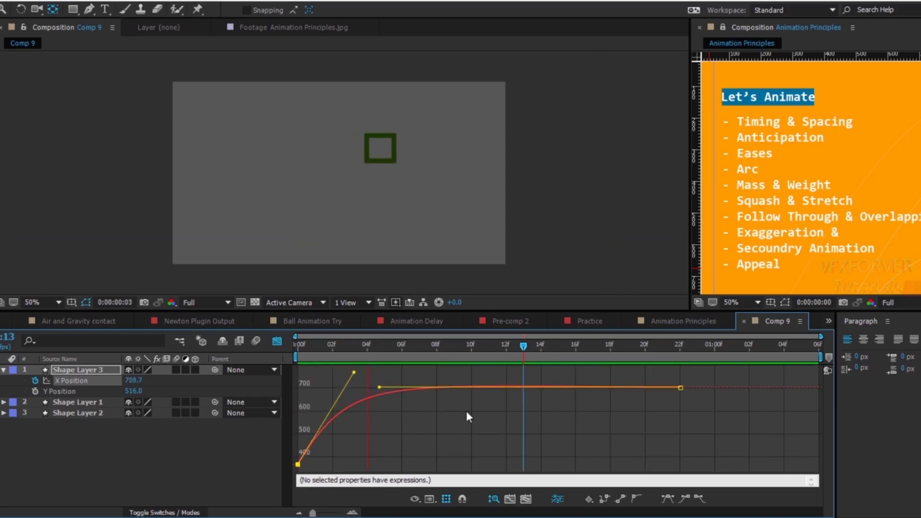
{"action": "key", "text": "period"}
{"action": "key", "text": "period"}
{"action": "key", "text": "comma"}
{"action": "key", "text": "comma"}
{"action": "left_click_drag", "start_coordinate": [578, 345], "coordinate": [541, 367]}
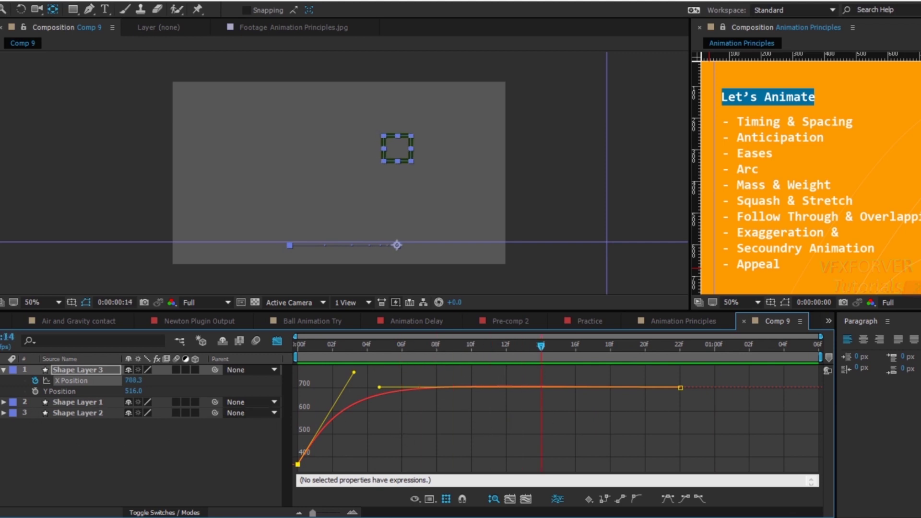
Step: Deselect the square's X Position property and preview the Comp 9 animation
{"action": "left_click", "coordinate": [124, 465]}
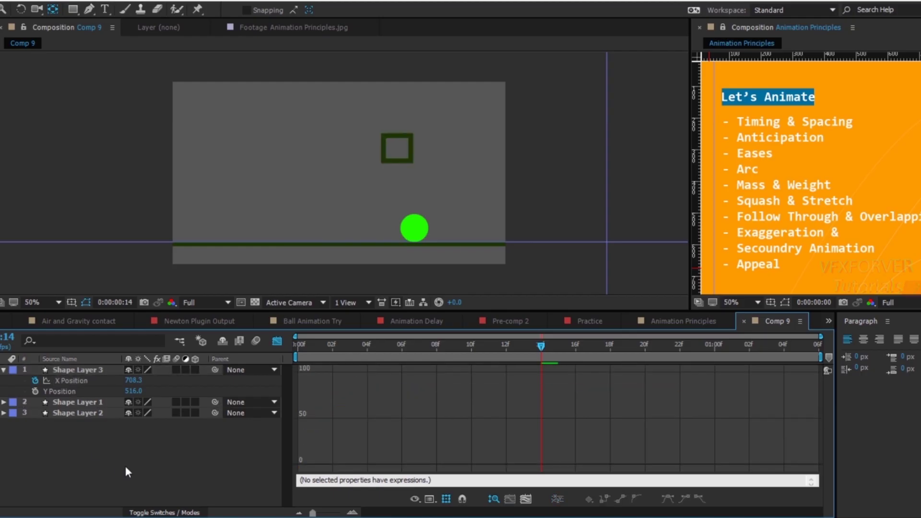
{"action": "key", "text": "space"}
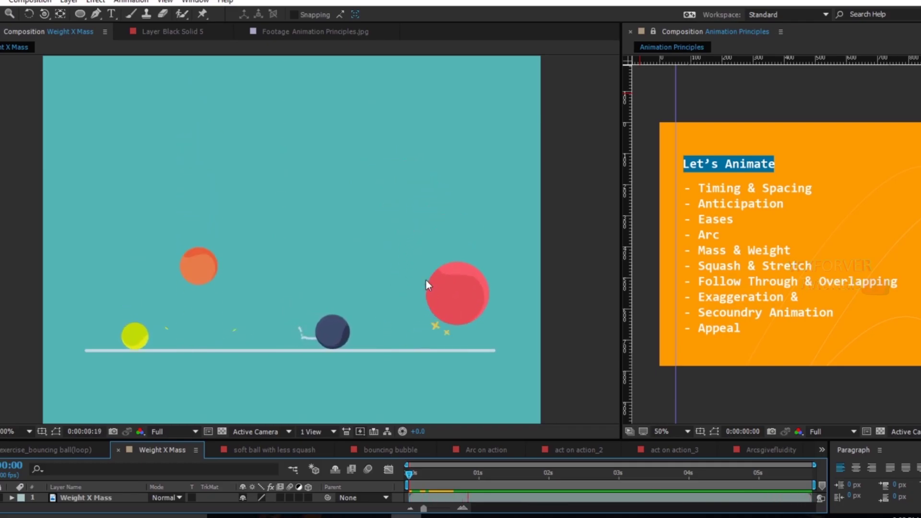
Step: Review the example compositions 1-exercise_bouncing ball(loop), Weight X Mass and soft ball with less squash for their ball motion
{"action": "left_click", "coordinate": [81, 450]}
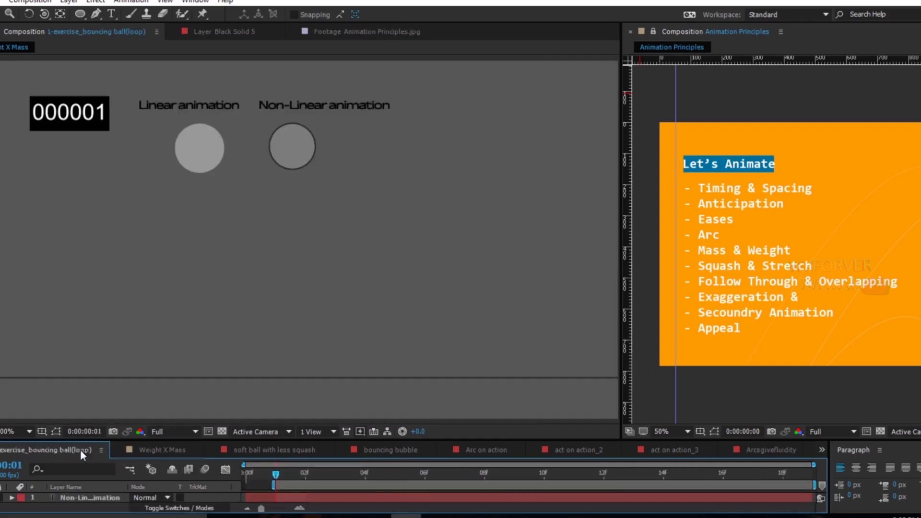
{"action": "left_click_drag", "start_coordinate": [368, 472], "coordinate": [421, 474]}
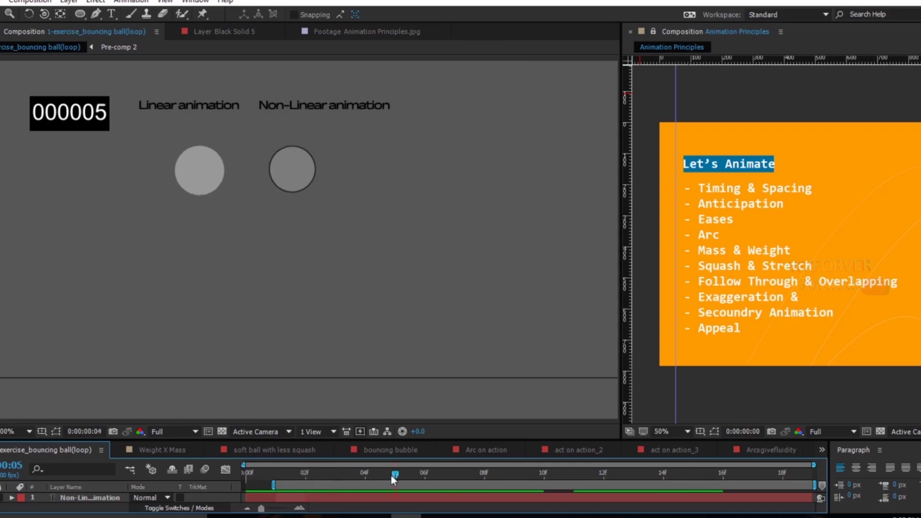
{"action": "left_click", "coordinate": [156, 448]}
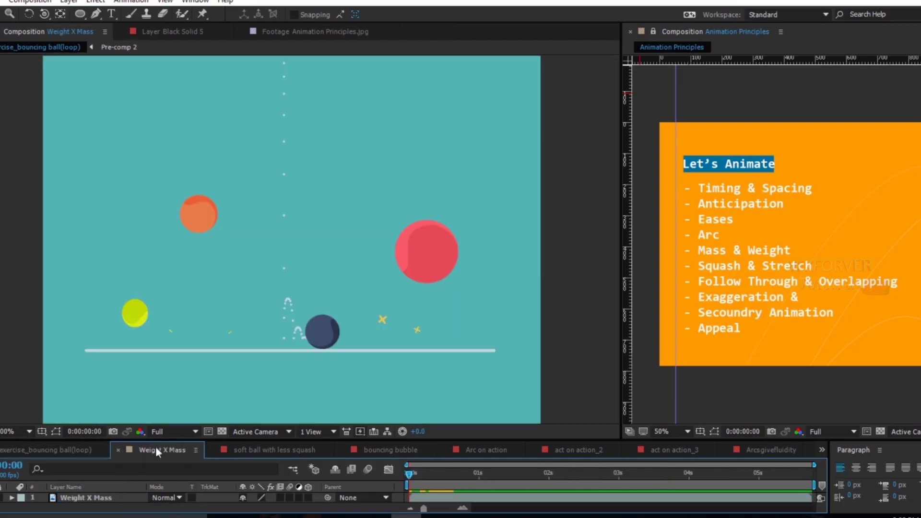
{"action": "left_click", "coordinate": [242, 451]}
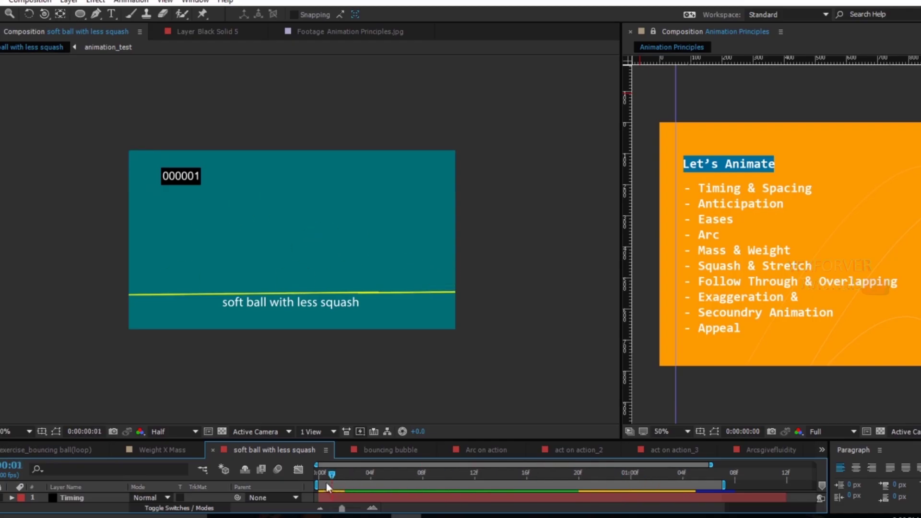
Step: Play and scrub through the bouncing bubble composition to examine how the bubble falls and lands
{"action": "left_click", "coordinate": [381, 452]}
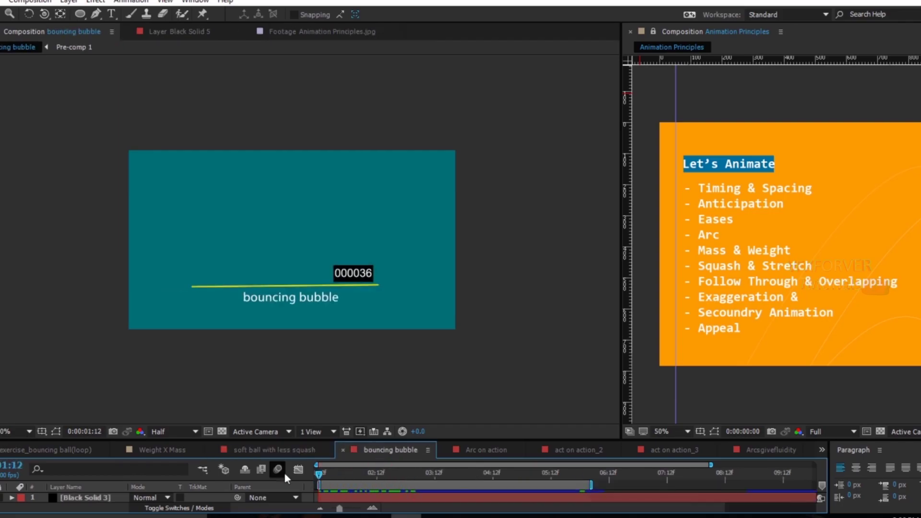
{"action": "key", "text": "space"}
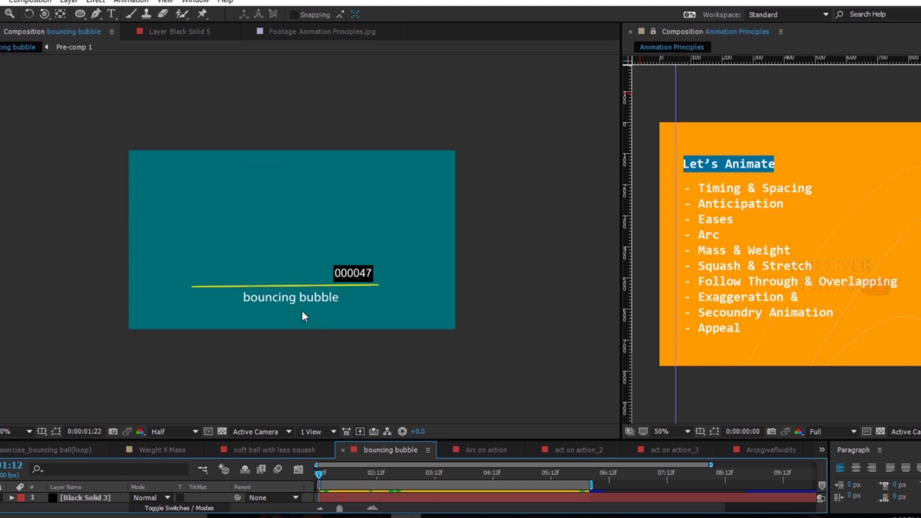
{"action": "left_click_drag", "start_coordinate": [364, 475], "coordinate": [586, 505]}
{"action": "left_click_drag", "start_coordinate": [539, 440], "coordinate": [449, 423]}
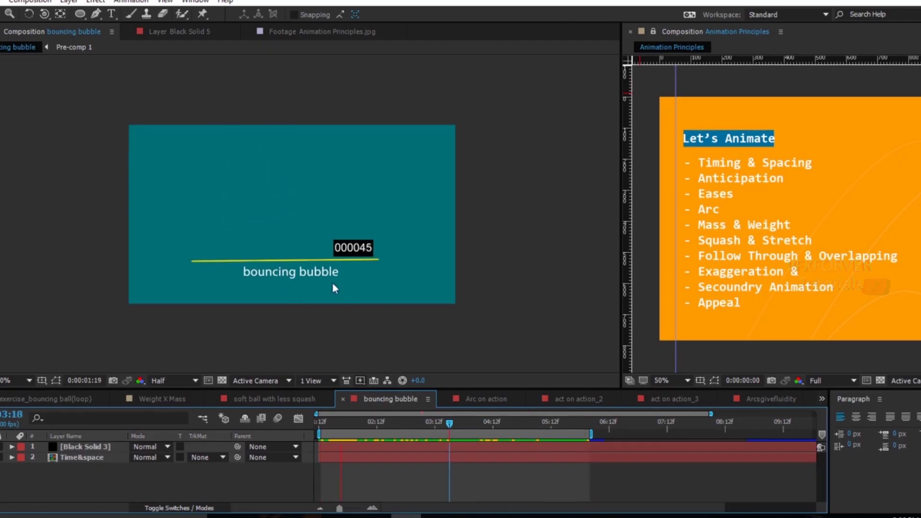
{"action": "key", "text": "space"}
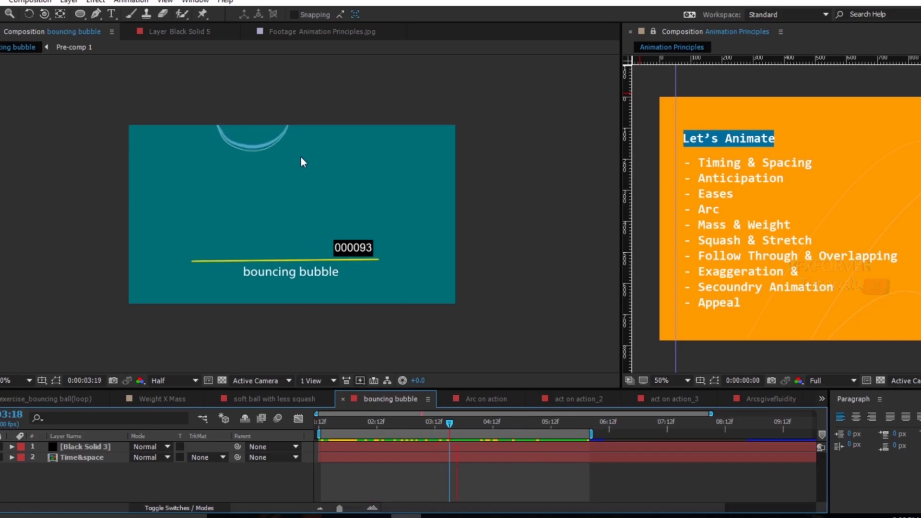
{"action": "left_click_drag", "start_coordinate": [469, 421], "coordinate": [505, 433]}
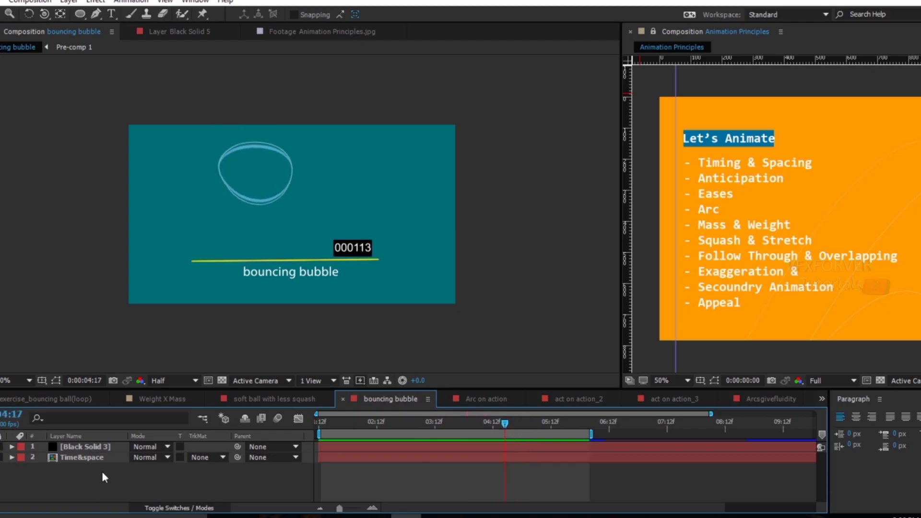
Step: Show the Time Remap value graph of the Time&space layer, hide the expression editor and enlarge the graph area
{"action": "left_click", "coordinate": [98, 460]}
{"action": "key", "text": "ctrl+alt+t"}
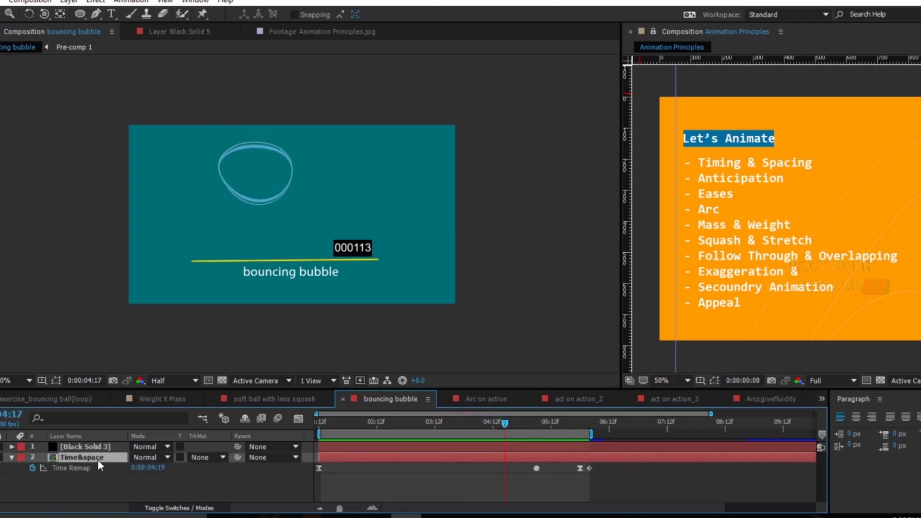
{"action": "left_click", "coordinate": [80, 468]}
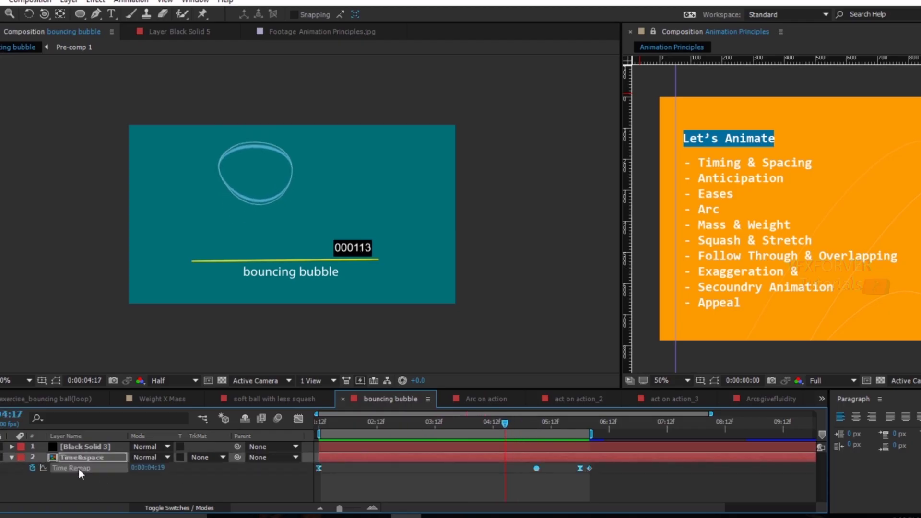
{"action": "left_click", "coordinate": [299, 419]}
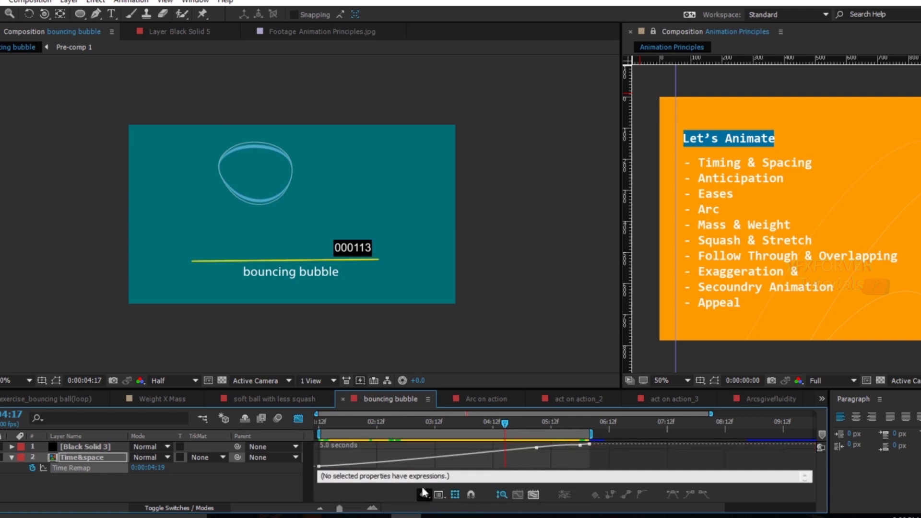
{"action": "right_click", "coordinate": [409, 476]}
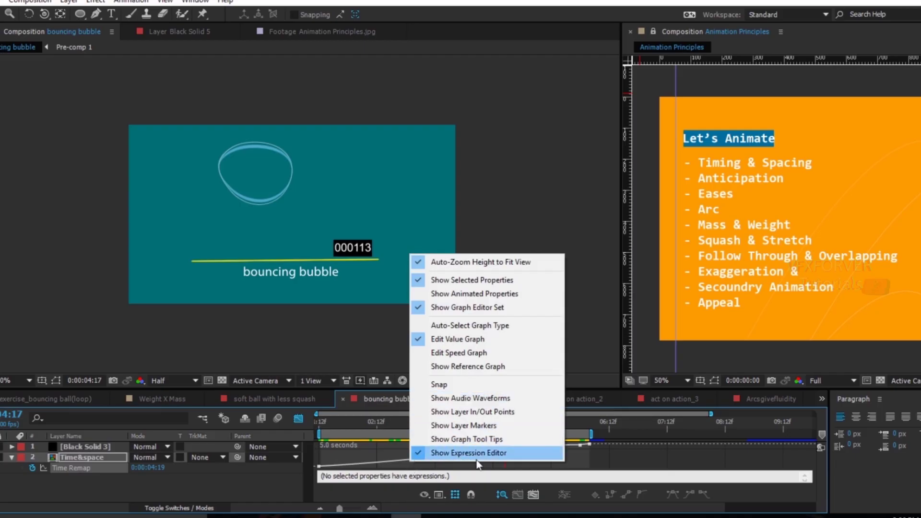
{"action": "left_click", "coordinate": [494, 453]}
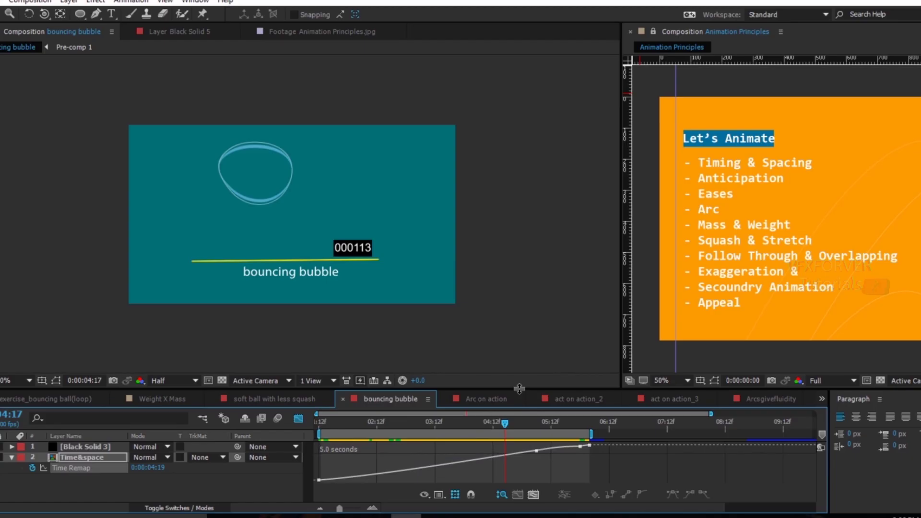
{"action": "left_click_drag", "start_coordinate": [520, 389], "coordinate": [519, 315]}
Step: Try a long, flat incoming ease on the second Time Remap keyframe and preview the bubble's motion
{"action": "left_click_drag", "start_coordinate": [568, 427], "coordinate": [439, 390]}
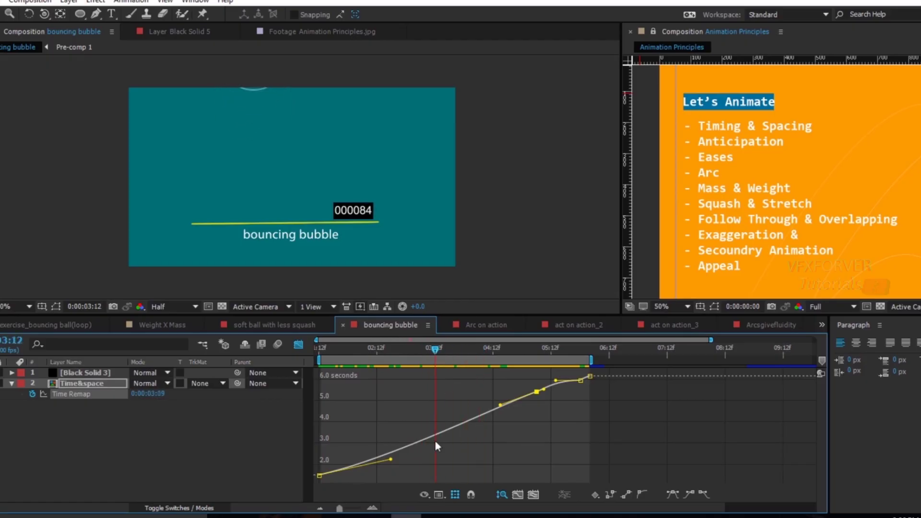
{"action": "left_click_drag", "start_coordinate": [445, 352], "coordinate": [476, 358]}
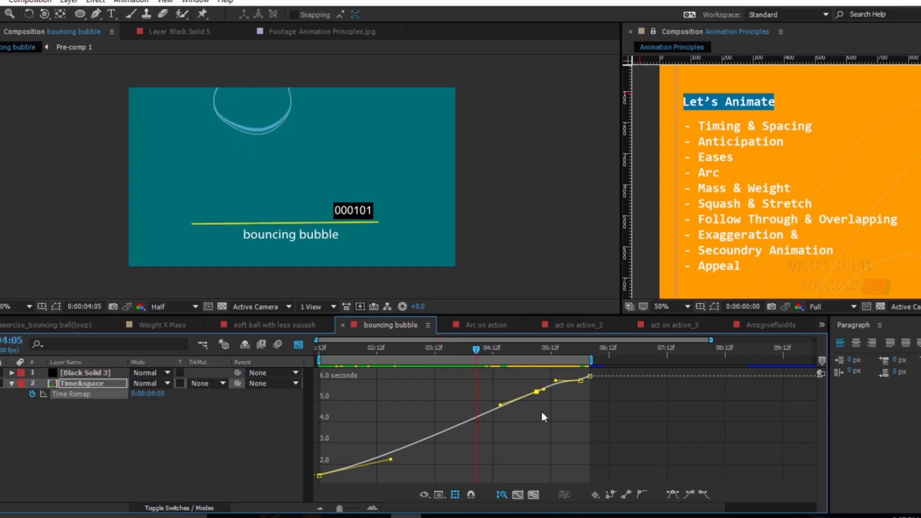
{"action": "left_click", "coordinate": [498, 403]}
{"action": "left_click_drag", "start_coordinate": [586, 428], "coordinate": [509, 387]}
{"action": "left_click_drag", "start_coordinate": [502, 406], "coordinate": [400, 403]}
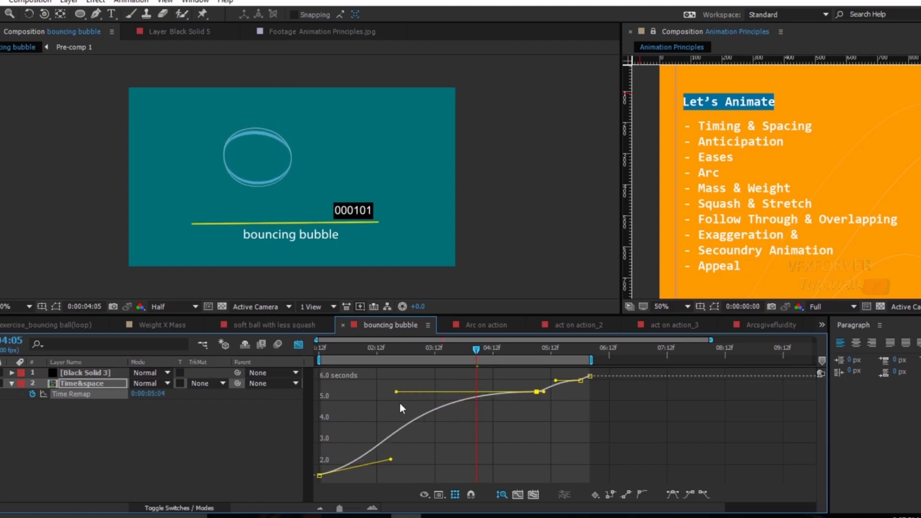
{"action": "key", "text": "space"}
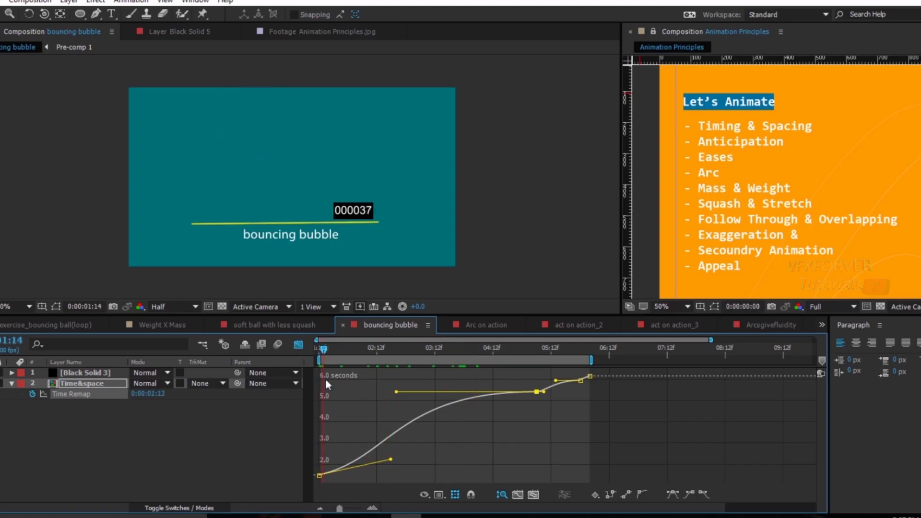
Step: Steepen the outgoing handle of the first Time Remap keyframe and preview the bubble from the start
{"action": "left_click_drag", "start_coordinate": [390, 459], "coordinate": [373, 445]}
{"action": "left_click_drag", "start_coordinate": [333, 349], "coordinate": [310, 352]}
{"action": "key", "text": "space"}
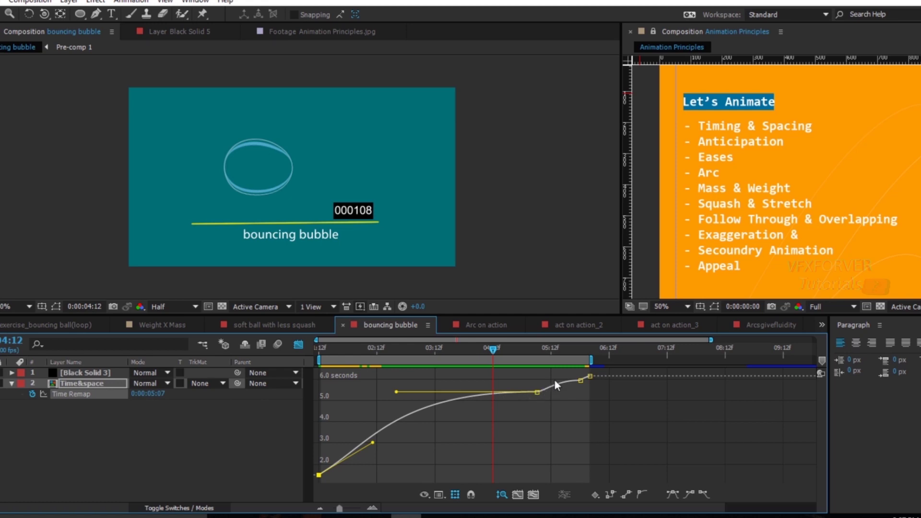
Step: Convert the second Time Remap keyframe to Auto Bezier and adjust its incoming handle to a gentle slope
{"action": "mouse_move", "coordinate": [528, 376]}
{"action": "left_mouse_down"}
{"action": "mouse_move", "coordinate": [548, 406]}
{"action": "mouse_move", "coordinate": [523, 382]}
{"action": "left_mouse_up"}
{"action": "left_click", "coordinate": [538, 398]}
{"action": "left_click_drag", "start_coordinate": [551, 410], "coordinate": [531, 390]}
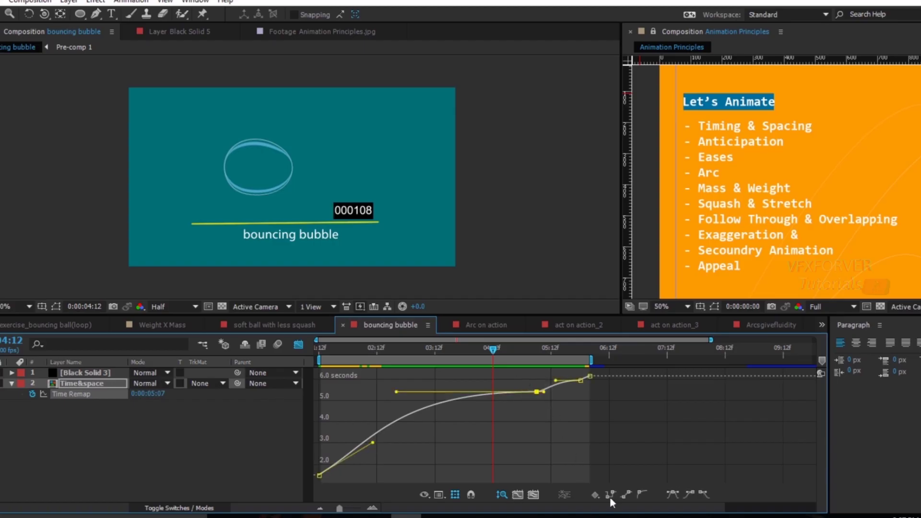
{"action": "left_click", "coordinate": [640, 495]}
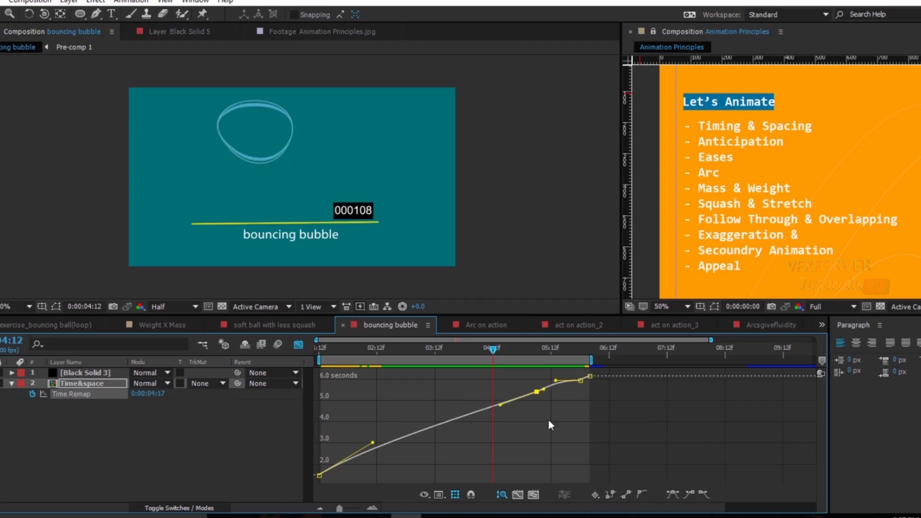
{"action": "mouse_move", "coordinate": [502, 407]}
{"action": "left_mouse_down"}
{"action": "mouse_move", "coordinate": [496, 401]}
{"action": "mouse_move", "coordinate": [506, 405]}
{"action": "left_mouse_up"}
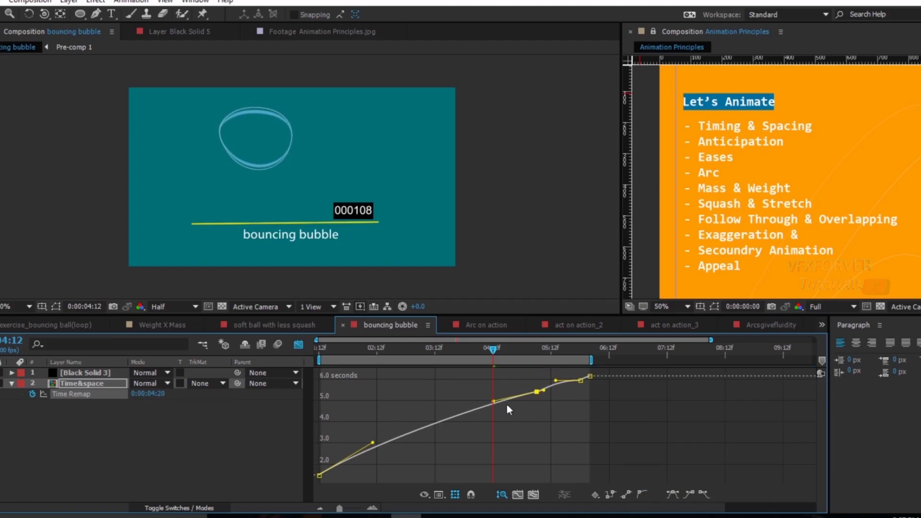
Step: Check the second Time Remap keyframe's velocity settings, and lengthen both of its handles while keeping the slope
{"action": "right_click", "coordinate": [537, 392]}
{"action": "left_click", "coordinate": [589, 370]}
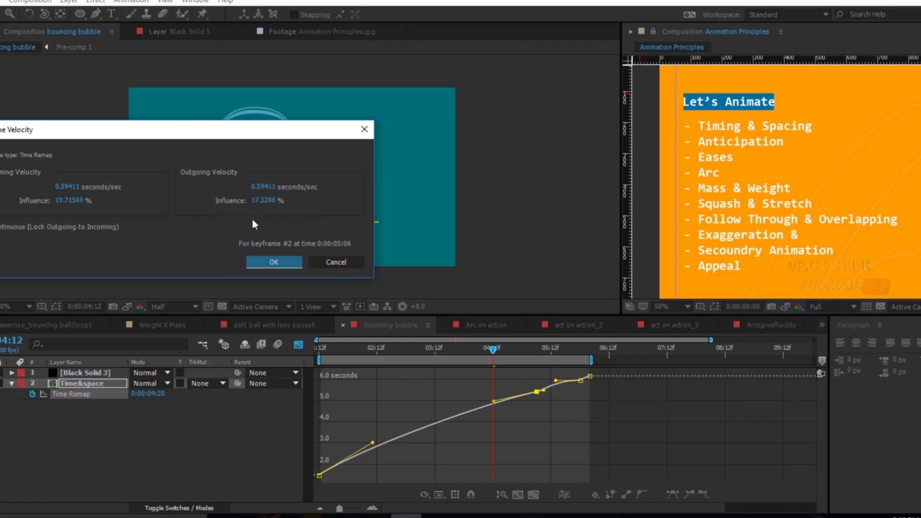
{"action": "left_click", "coordinate": [284, 261]}
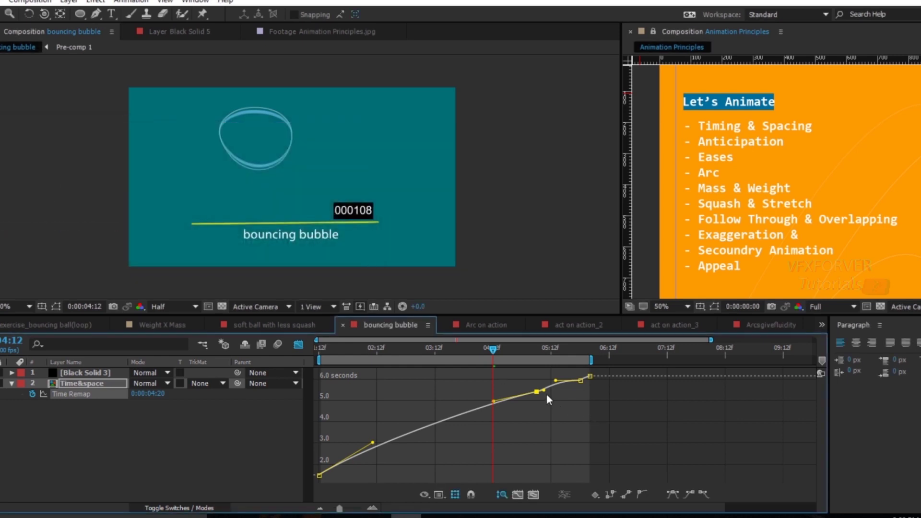
{"action": "left_click_drag", "start_coordinate": [546, 391], "coordinate": [556, 391]}
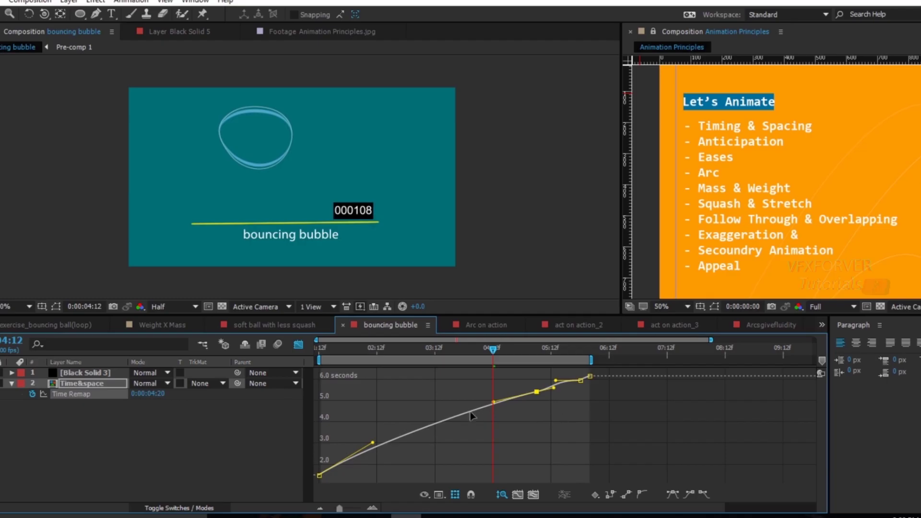
{"action": "left_click_drag", "start_coordinate": [493, 401], "coordinate": [453, 406]}
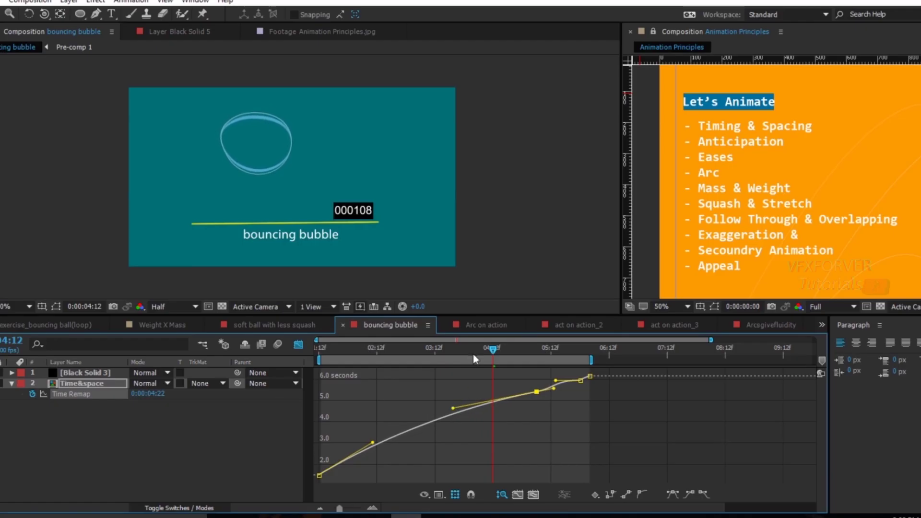
Step: Stretch the second Time Remap keyframe's incoming handle back to about 02:12 for a sloped ease and preview the result
{"action": "left_click", "coordinate": [398, 358]}
{"action": "left_click_drag", "start_coordinate": [404, 363], "coordinate": [430, 379]}
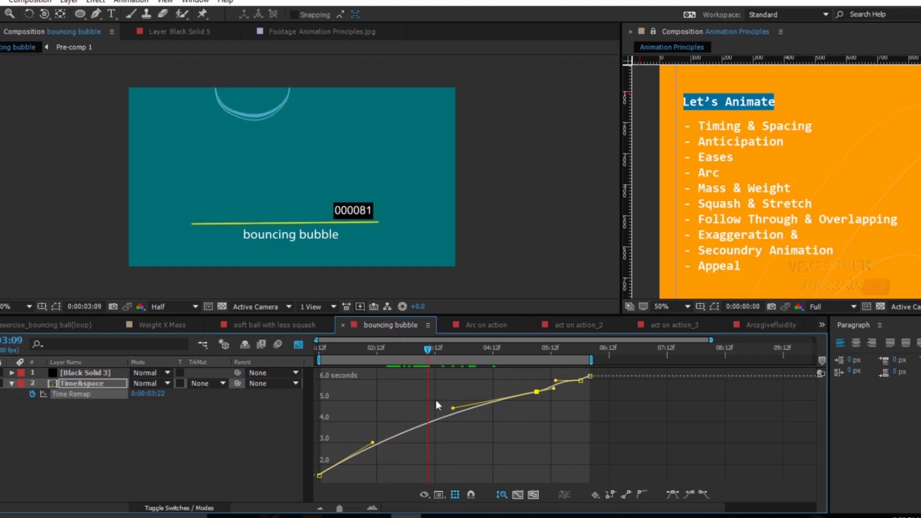
{"action": "left_click_drag", "start_coordinate": [454, 409], "coordinate": [402, 414]}
{"action": "left_click_drag", "start_coordinate": [497, 387], "coordinate": [550, 421]}
{"action": "left_click_drag", "start_coordinate": [472, 410], "coordinate": [378, 419]}
{"action": "left_click_drag", "start_coordinate": [427, 349], "coordinate": [363, 366]}
{"action": "key", "text": "space"}
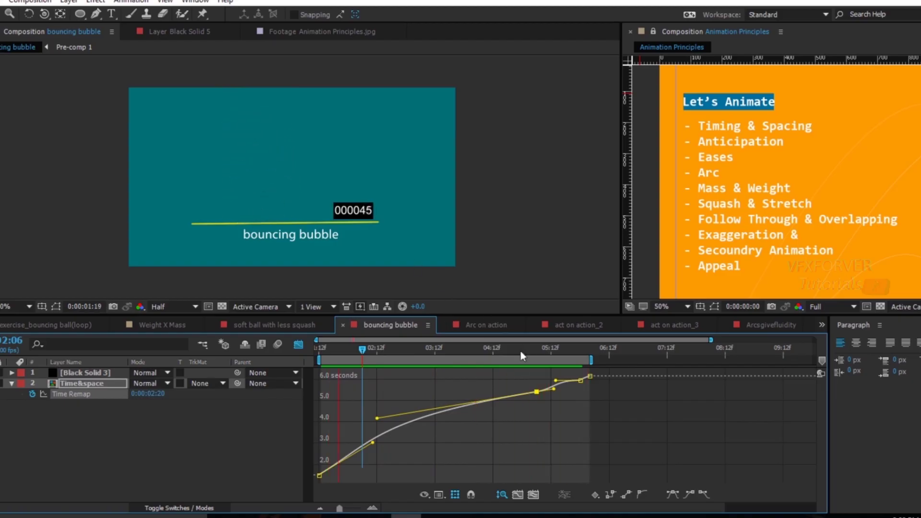
Step: Tilt the incoming handle of the Time Remap keyframe at 06:00 downward, replacing its flat ease with a steady slope
{"action": "left_click_drag", "start_coordinate": [522, 353], "coordinate": [552, 361]}
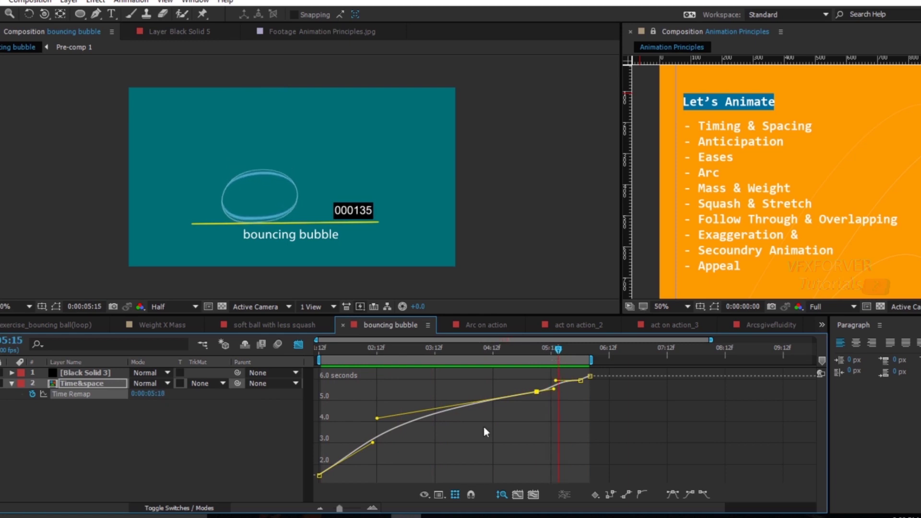
{"action": "left_click", "coordinate": [534, 494]}
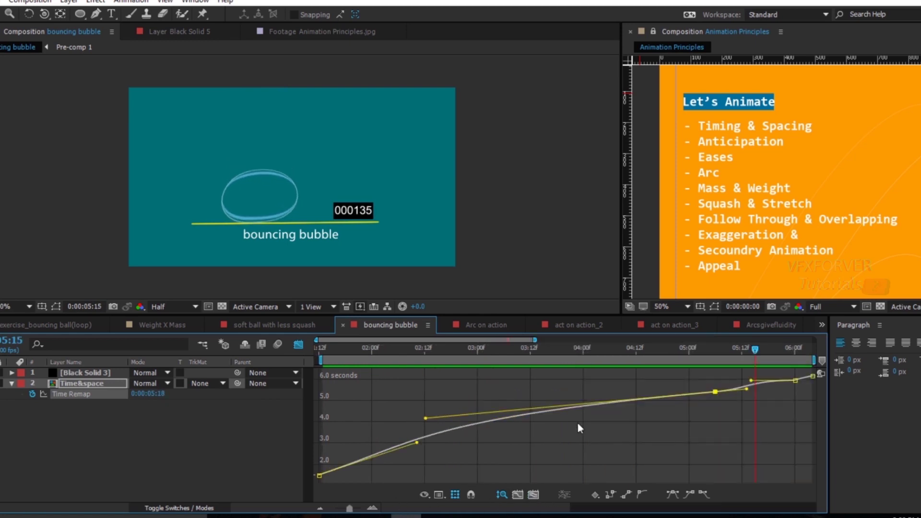
{"action": "left_click", "coordinate": [373, 508]}
{"action": "left_click_drag", "start_coordinate": [552, 513], "coordinate": [578, 514]}
{"action": "left_click", "coordinate": [683, 416]}
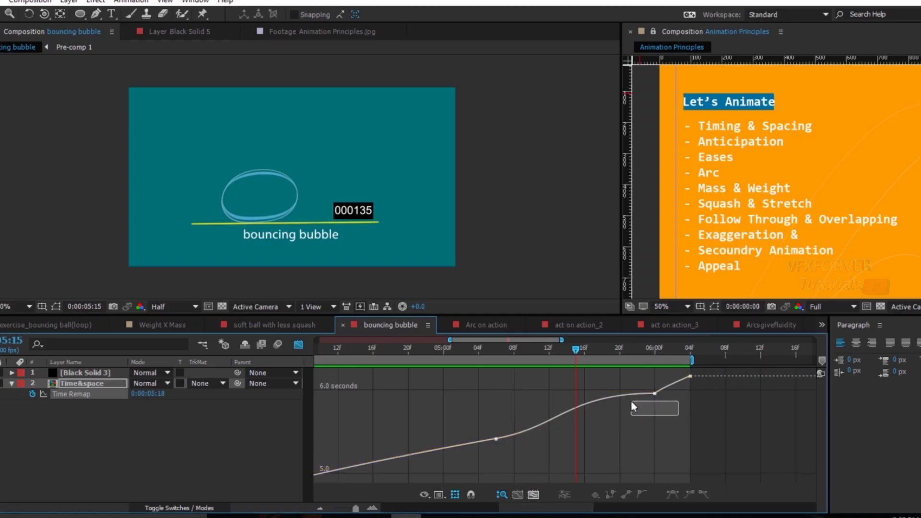
{"action": "left_click_drag", "start_coordinate": [643, 386], "coordinate": [642, 387]}
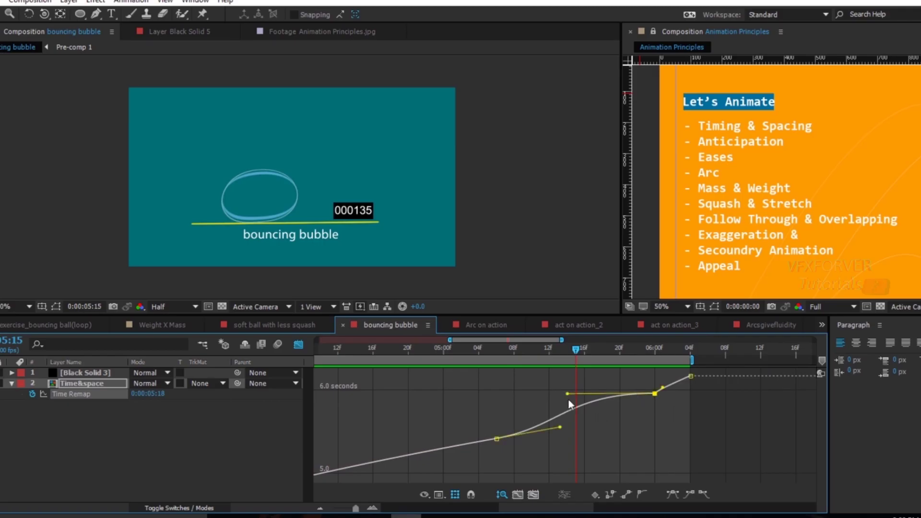
{"action": "left_click_drag", "start_coordinate": [481, 419], "coordinate": [504, 449]}
{"action": "left_click", "coordinate": [660, 416]}
{"action": "key", "text": "ctrl+a"}
{"action": "left_click_drag", "start_coordinate": [568, 397], "coordinate": [572, 416]}
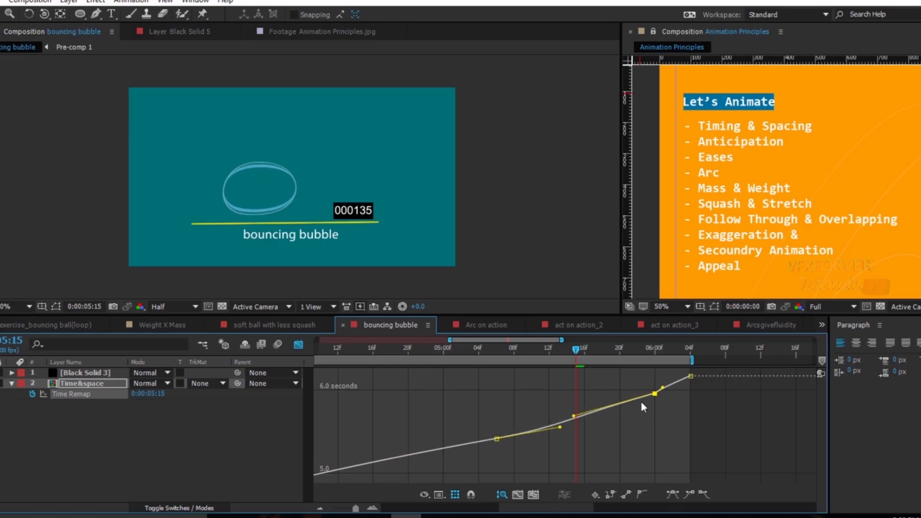
Step: Shorten the incoming ease handle of the time remap keyframe at 6:00, trim the work area's end slightly, and preview the bounce
{"action": "left_click_drag", "start_coordinate": [560, 350], "coordinate": [666, 387]}
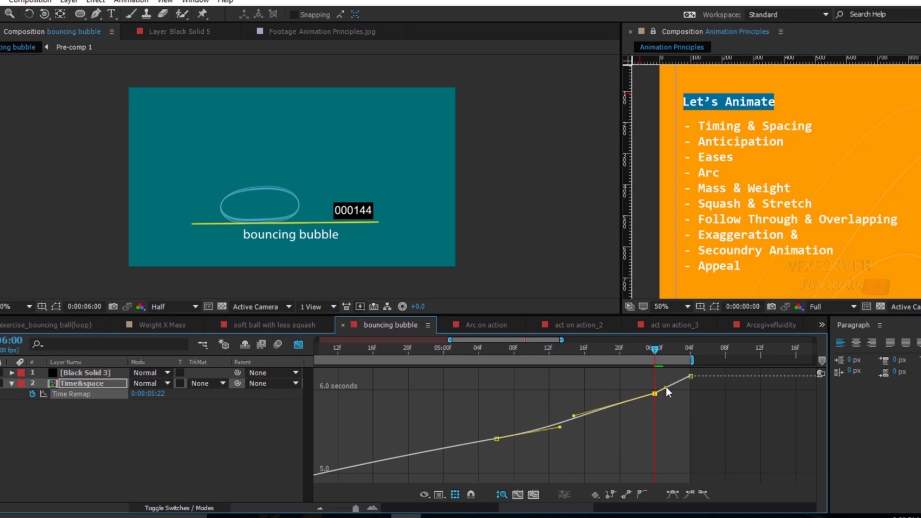
{"action": "left_click_drag", "start_coordinate": [650, 356], "coordinate": [663, 409]}
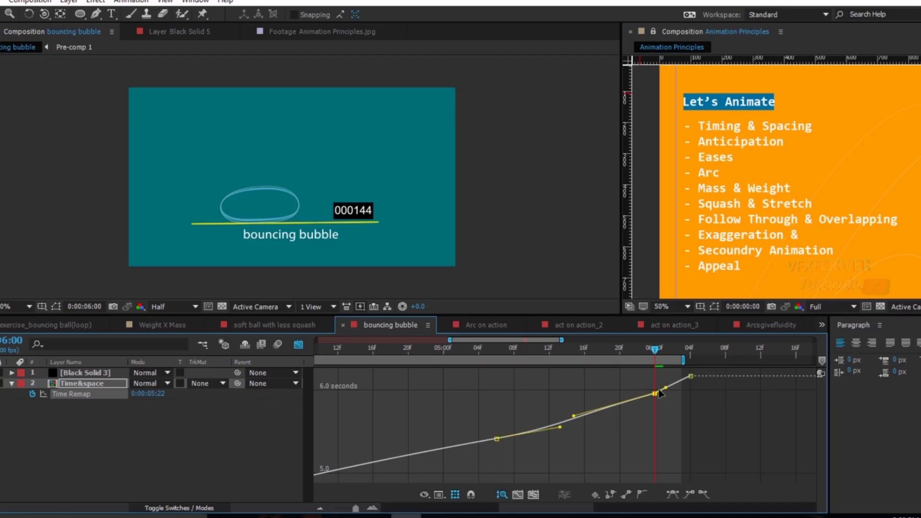
{"action": "left_click", "coordinate": [643, 494]}
{"action": "left_click_drag", "start_coordinate": [664, 392], "coordinate": [666, 393]}
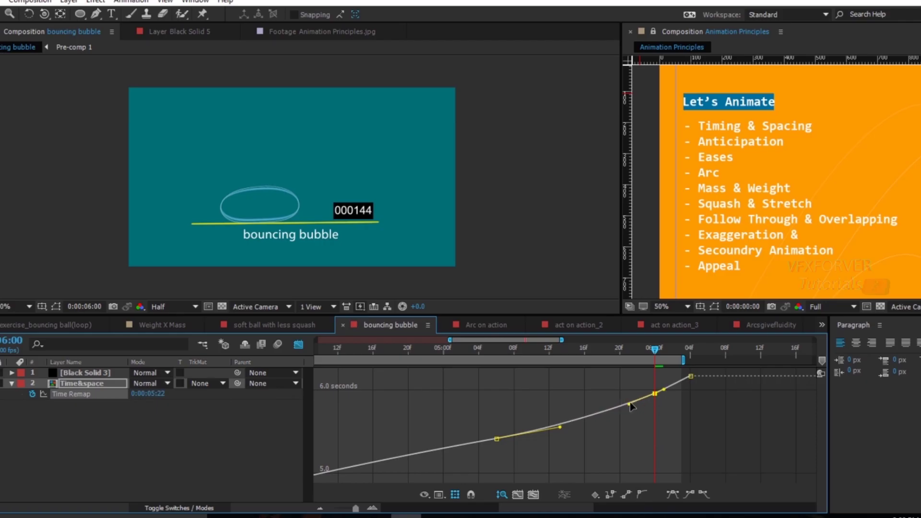
{"action": "key", "text": "space"}
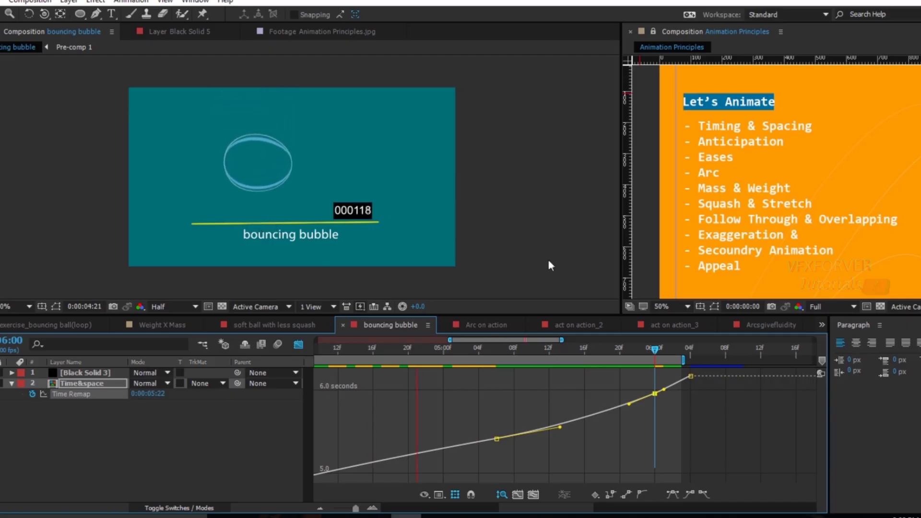
Step: Select all time remap keyframes of the Time&space layer and switch from the graph to the layer bar view
{"action": "left_click_drag", "start_coordinate": [614, 350], "coordinate": [550, 408]}
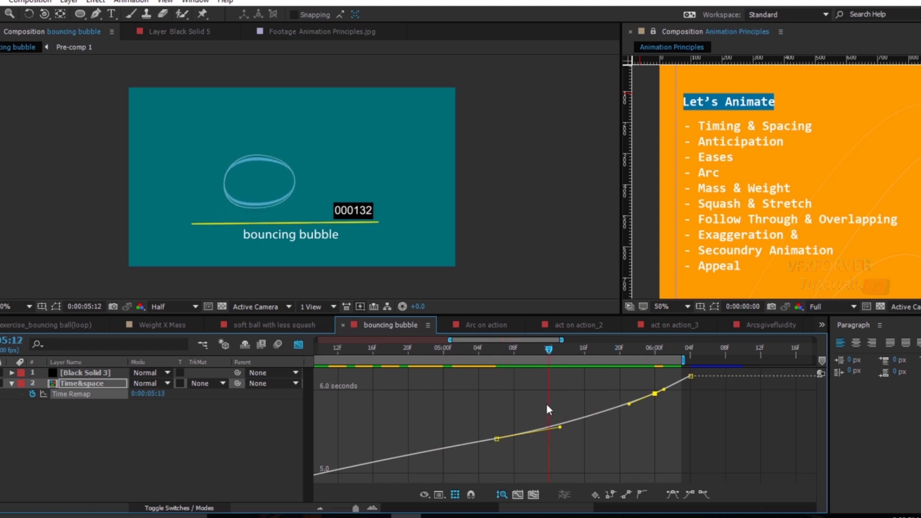
{"action": "left_click_drag", "start_coordinate": [354, 509], "coordinate": [339, 510]}
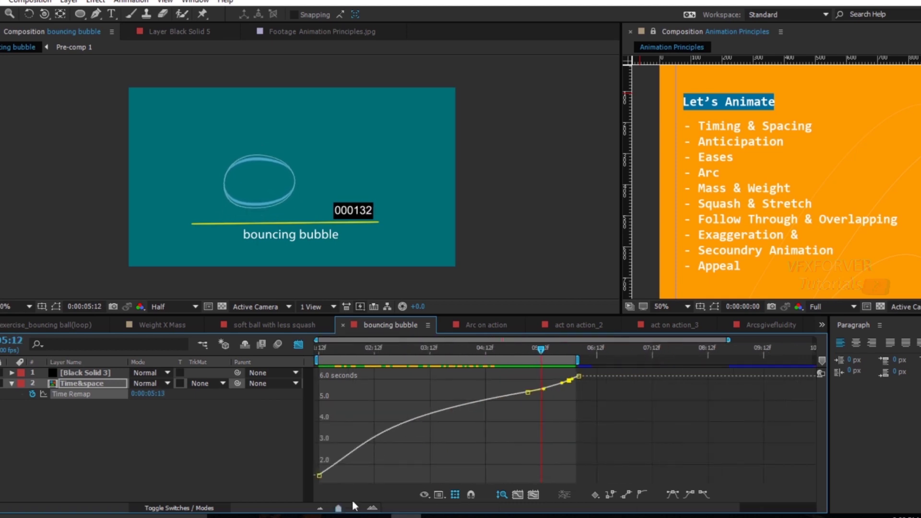
{"action": "left_click_drag", "start_coordinate": [597, 369], "coordinate": [300, 482]}
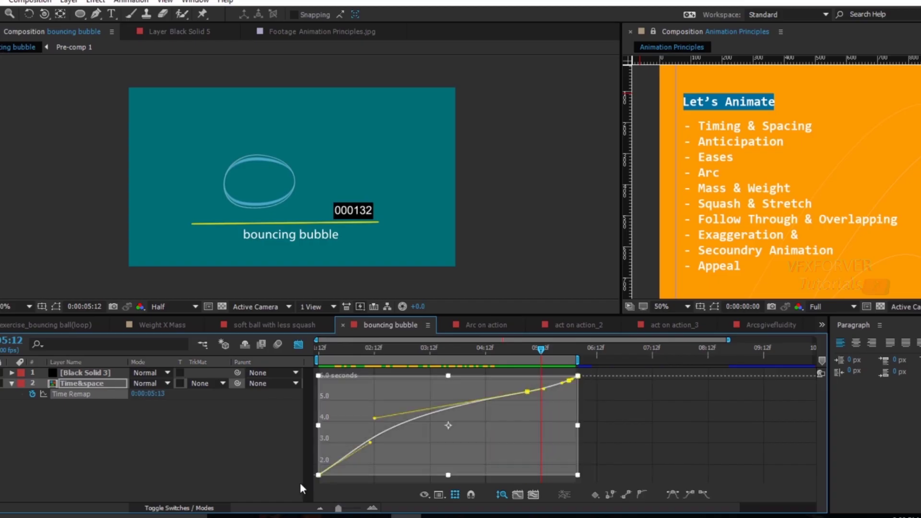
{"action": "left_click", "coordinate": [298, 345]}
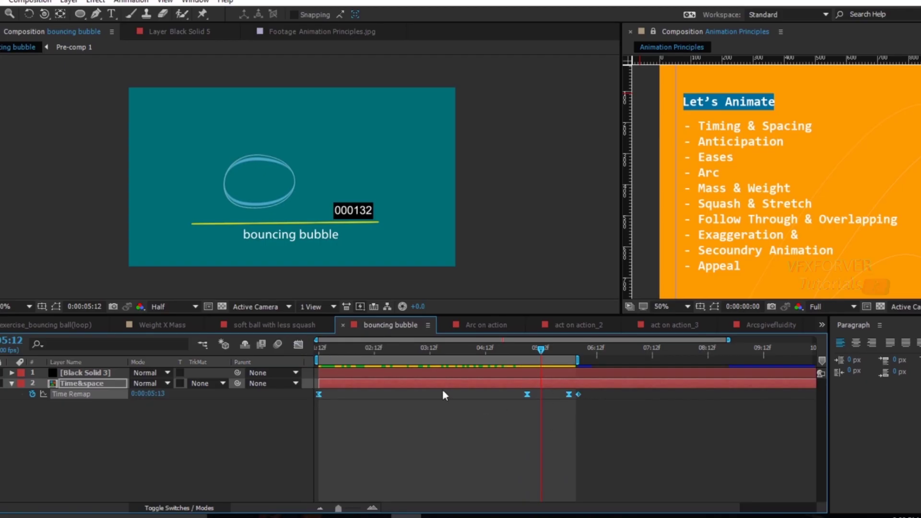
{"action": "left_click_drag", "start_coordinate": [549, 351], "coordinate": [582, 359]}
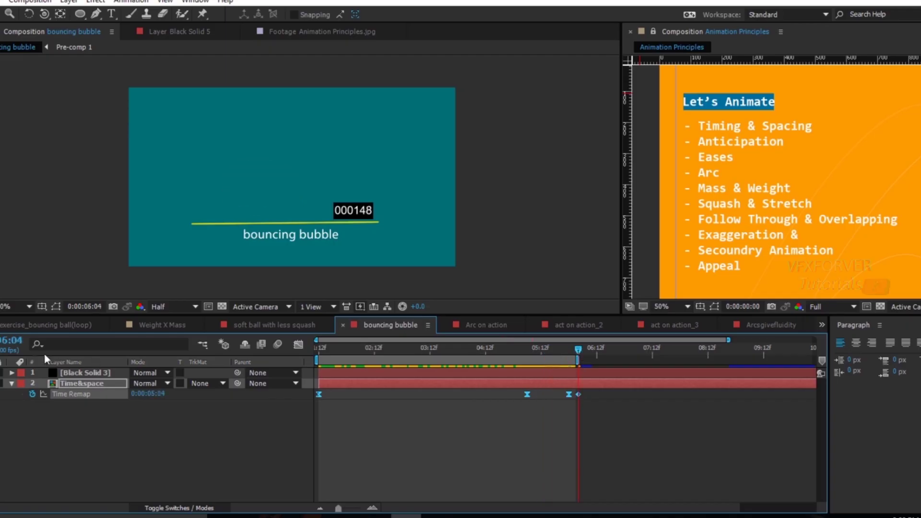
{"action": "left_click_drag", "start_coordinate": [579, 392], "coordinate": [687, 399]}
{"action": "key", "text": "ctrl+z"}
{"action": "left_click", "coordinate": [543, 351]}
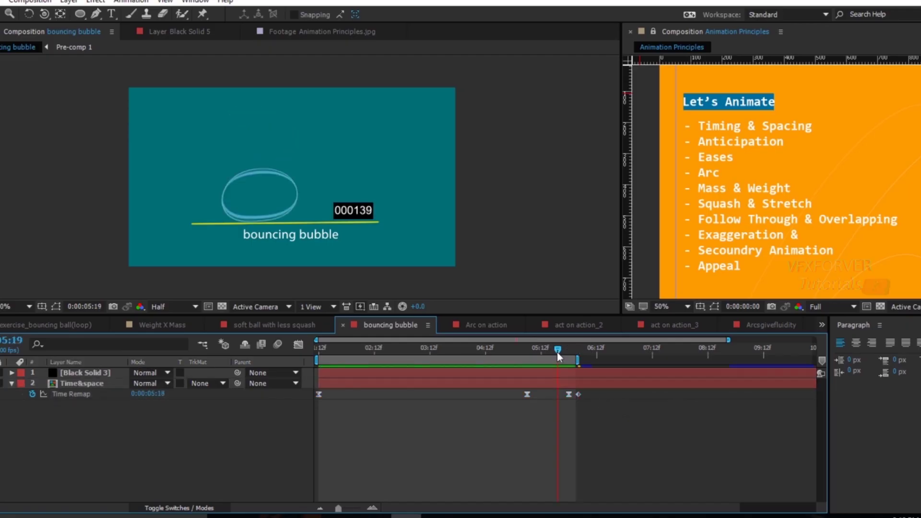
Step: Stretch the time remap keyframes proportionally so the last one sits at about 8:19, and extend the work area to match
{"action": "left_click_drag", "start_coordinate": [359, 414], "coordinate": [319, 382]}
{"action": "left_click_drag", "start_coordinate": [579, 396], "coordinate": [724, 413]}
{"action": "left_click_drag", "start_coordinate": [582, 361], "coordinate": [736, 377]}
{"action": "left_click_drag", "start_coordinate": [736, 442], "coordinate": [308, 389]}
Step: Check the stretched time remap curve in the graph and preview the slowed bounce
{"action": "left_click", "coordinate": [299, 345]}
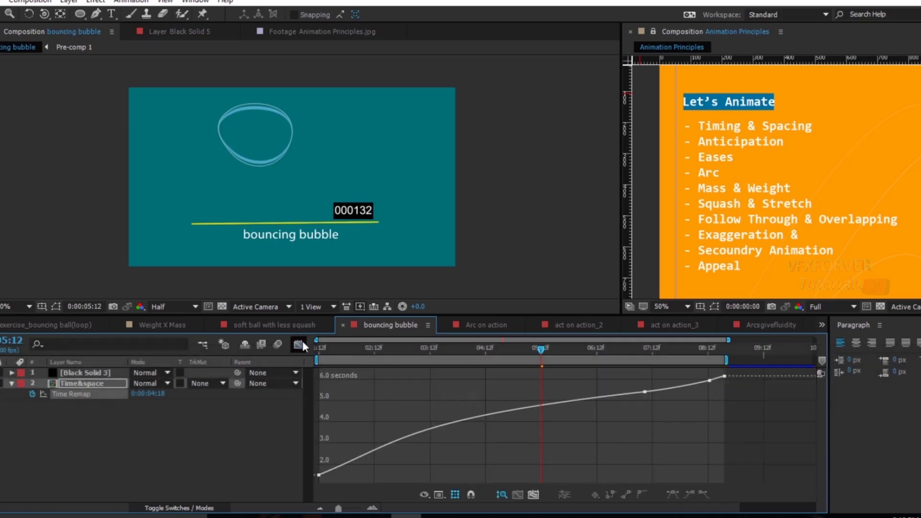
{"action": "left_click", "coordinate": [300, 345]}
{"action": "key", "text": "KP_0"}
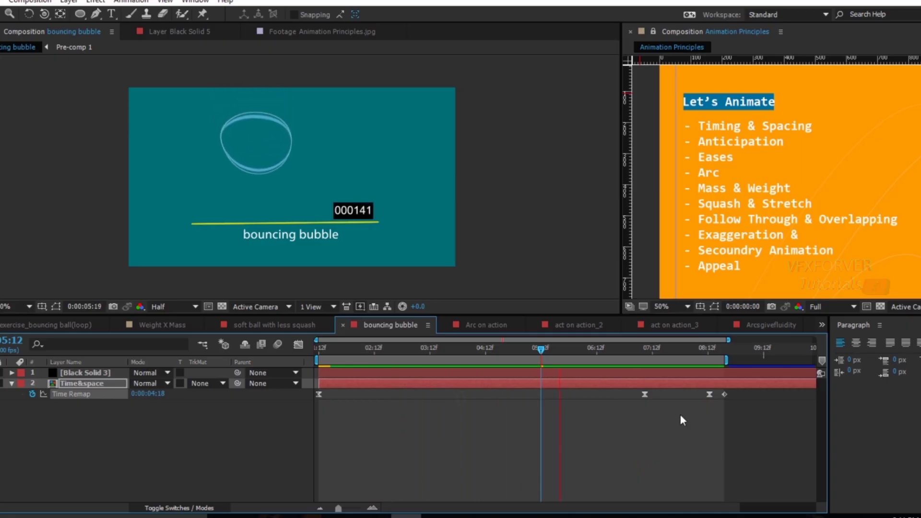
{"action": "key", "text": "space"}
{"action": "left_click_drag", "start_coordinate": [551, 350], "coordinate": [670, 385]}
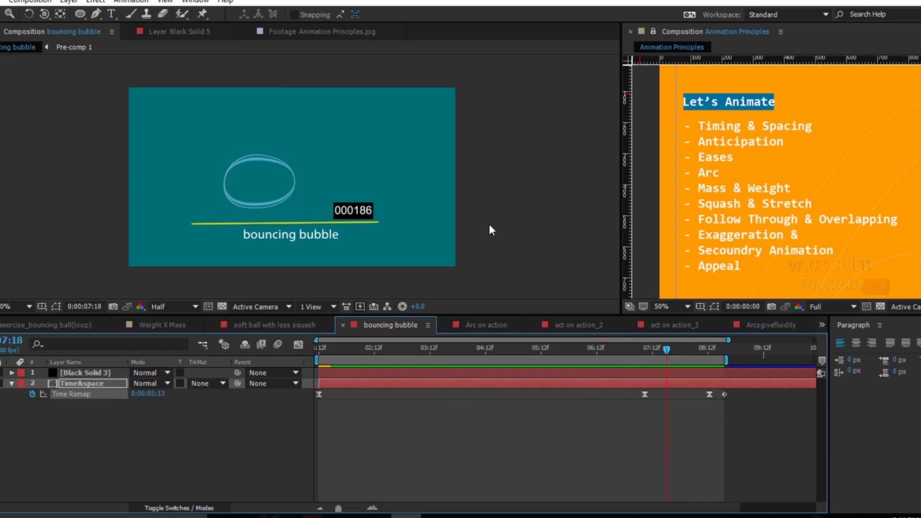
{"action": "left_click_drag", "start_coordinate": [667, 351], "coordinate": [664, 382]}
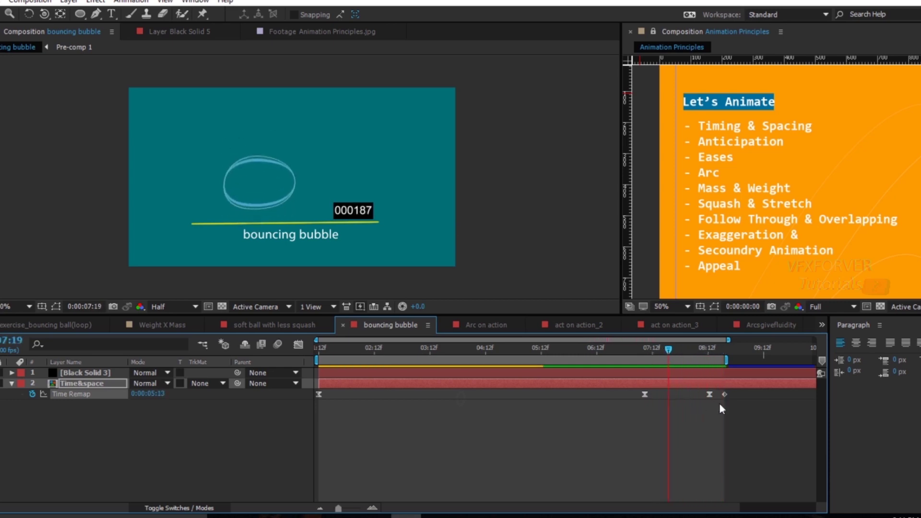
Step: Examine the bubble's motion between the time remap keyframes by selecting them and scrubbing through the composition
{"action": "left_click_drag", "start_coordinate": [725, 422], "coordinate": [616, 381]}
{"action": "left_click_drag", "start_coordinate": [652, 350], "coordinate": [387, 364]}
{"action": "left_click_drag", "start_coordinate": [687, 432], "coordinate": [310, 396]}
{"action": "key", "text": "space"}
{"action": "left_click", "coordinate": [649, 414]}
{"action": "left_click_drag", "start_coordinate": [648, 412], "coordinate": [303, 394]}
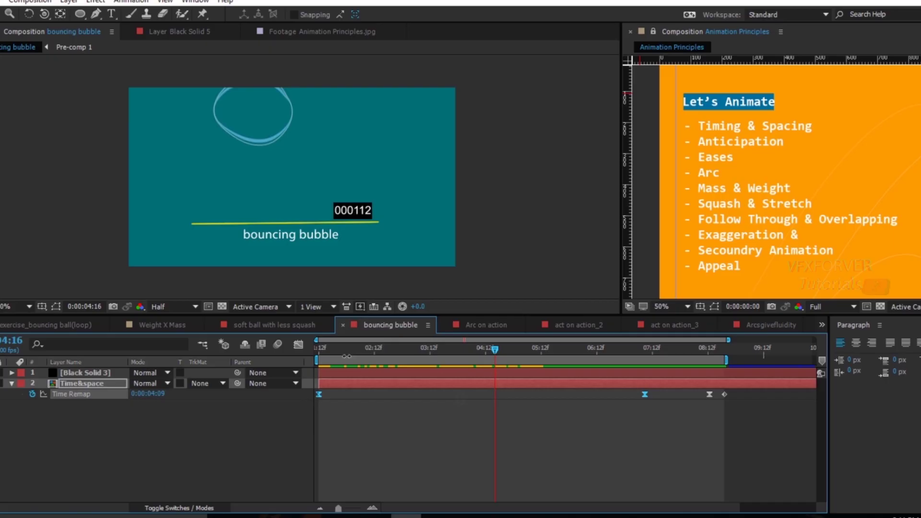
{"action": "left_click_drag", "start_coordinate": [330, 352], "coordinate": [559, 403]}
{"action": "left_click_drag", "start_coordinate": [673, 410], "coordinate": [310, 396]}
{"action": "left_click_drag", "start_coordinate": [353, 347], "coordinate": [536, 372]}
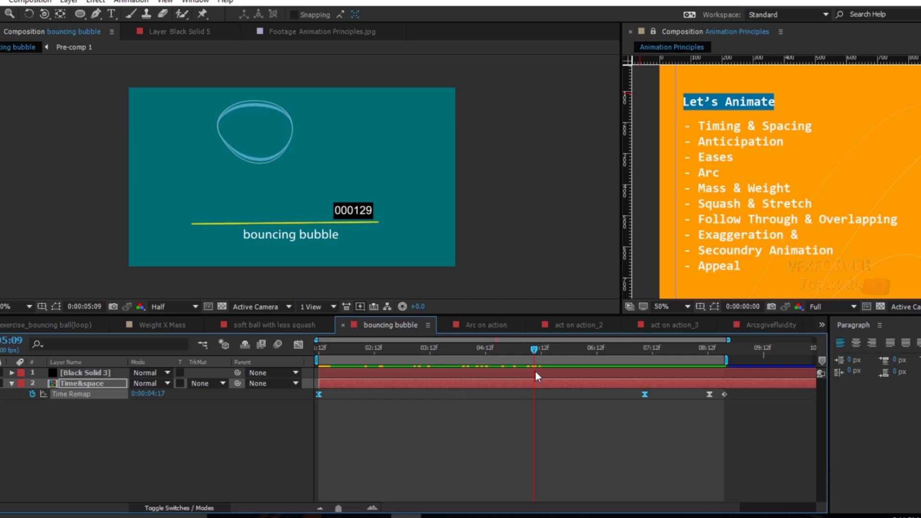
{"action": "left_click_drag", "start_coordinate": [535, 372], "coordinate": [693, 426]}
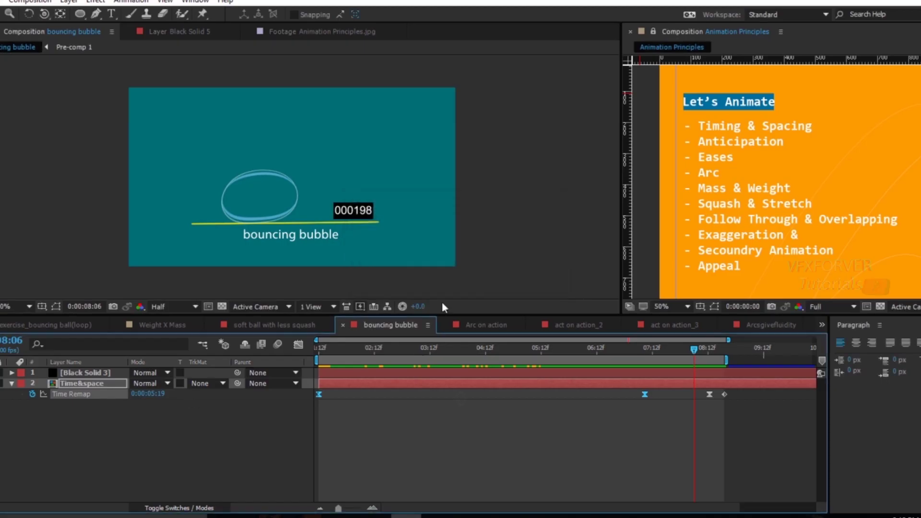
Step: Open the Arc on action composition and preview the line layer's swing against its Rotation keyframes
{"action": "left_click", "coordinate": [480, 324]}
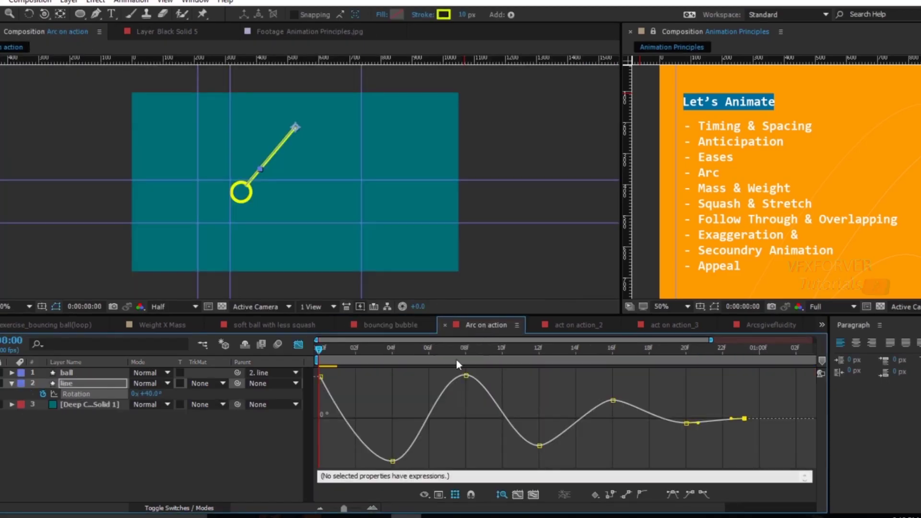
{"action": "left_click", "coordinate": [299, 344]}
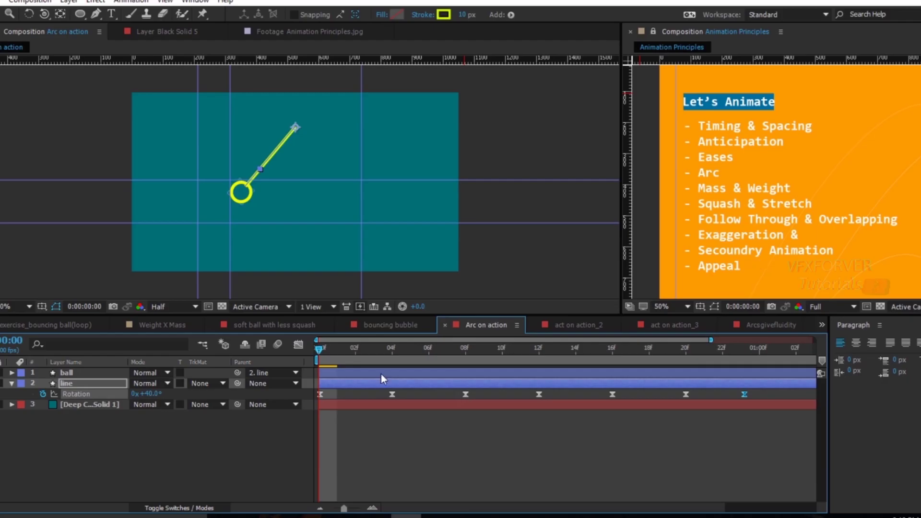
{"action": "left_click_drag", "start_coordinate": [306, 393], "coordinate": [765, 396]}
{"action": "key", "text": "KP_0"}
{"action": "left_click_drag", "start_coordinate": [360, 355], "coordinate": [614, 399]}
{"action": "left_click", "coordinate": [766, 396]}
{"action": "left_click_drag", "start_coordinate": [765, 390], "coordinate": [298, 400]}
Step: Display the line's Rotation graph and lengthen the outgoing and incoming ease handles of all keyframes horizontally
{"action": "left_click", "coordinate": [297, 345]}
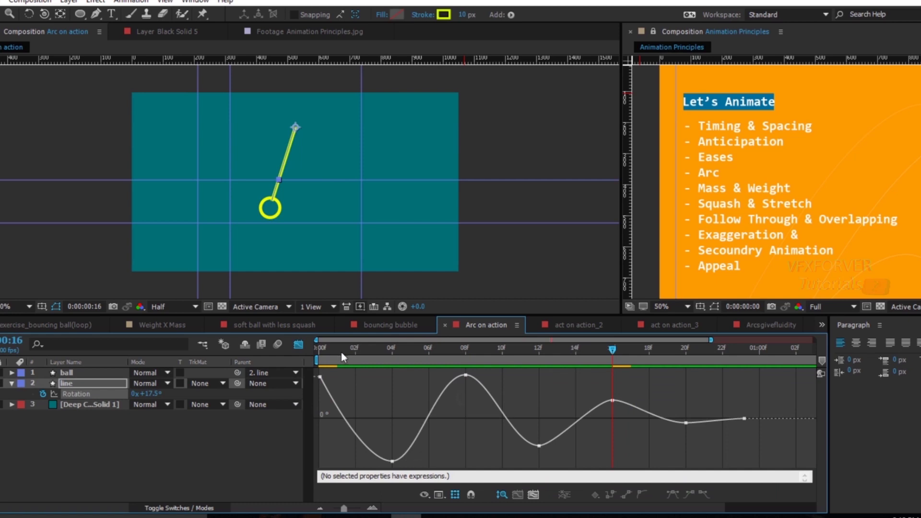
{"action": "left_click_drag", "start_coordinate": [341, 355], "coordinate": [308, 355]}
{"action": "key", "text": "ctrl+a"}
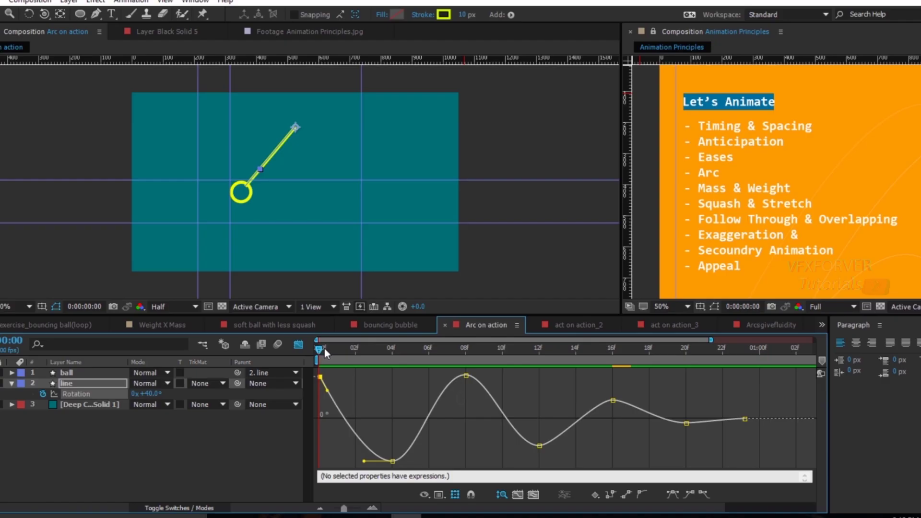
{"action": "left_click_drag", "start_coordinate": [319, 350], "coordinate": [314, 413]}
{"action": "left_click_drag", "start_coordinate": [791, 370], "coordinate": [294, 464]}
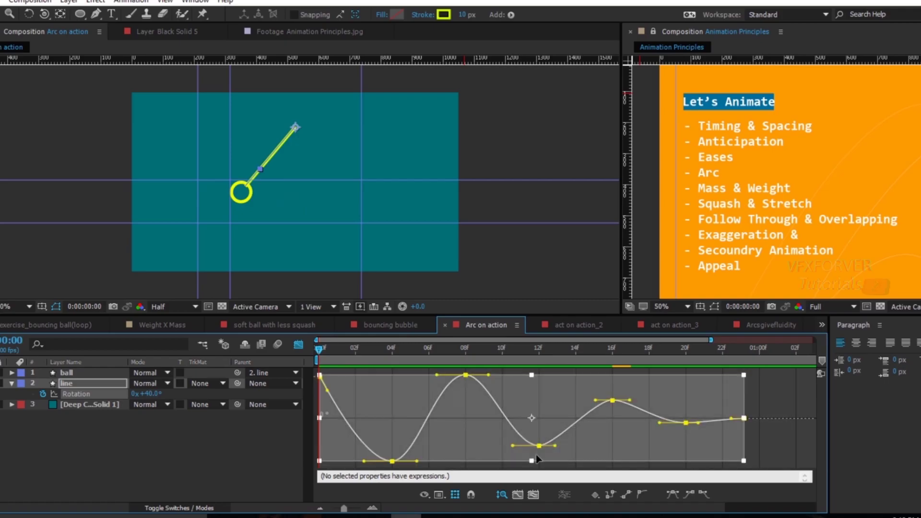
{"action": "left_click_drag", "start_coordinate": [490, 376], "coordinate": [508, 376]}
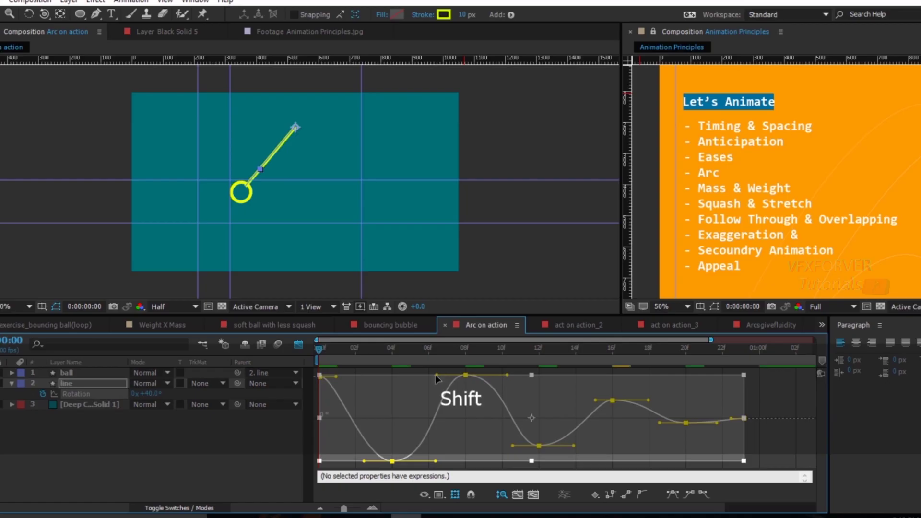
{"action": "left_click_drag", "start_coordinate": [434, 376], "coordinate": [429, 375]}
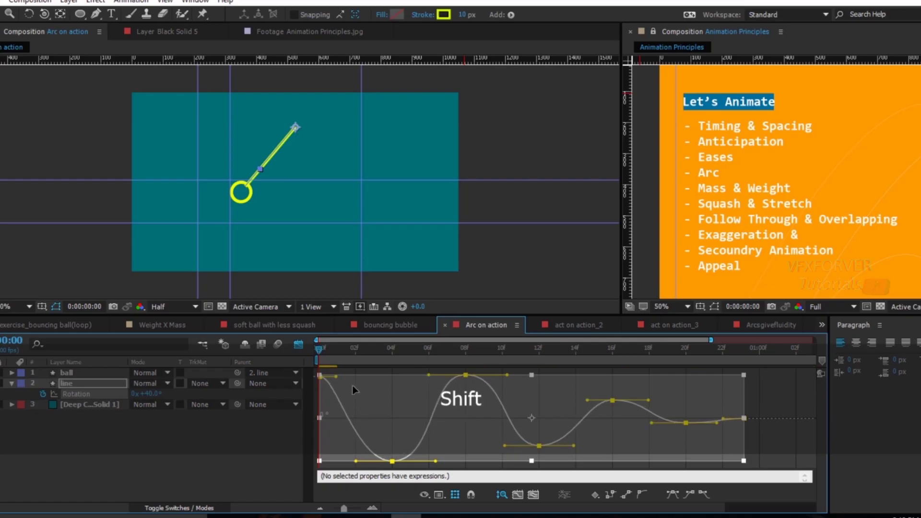
{"action": "left_click", "coordinate": [359, 371]}
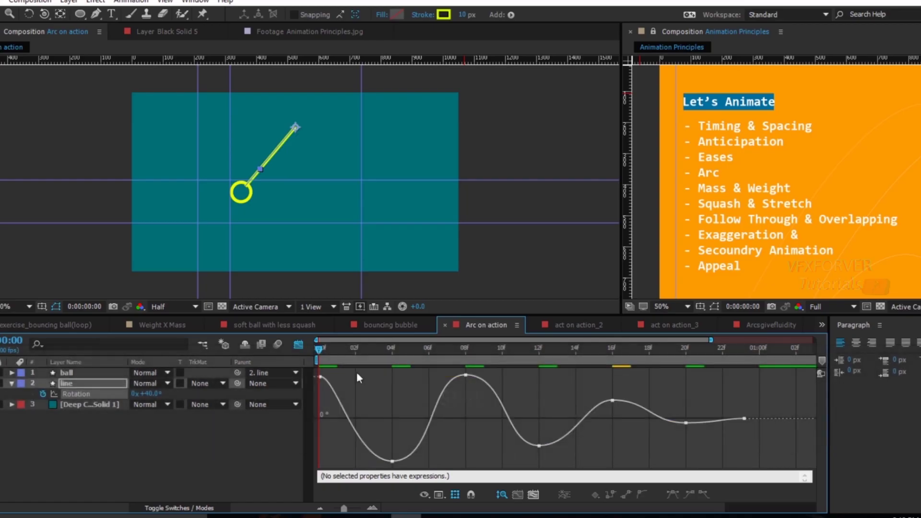
Step: Preview the pendulum's swing with the longer eases and scrub through its opening frames
{"action": "key", "text": "KP_0"}
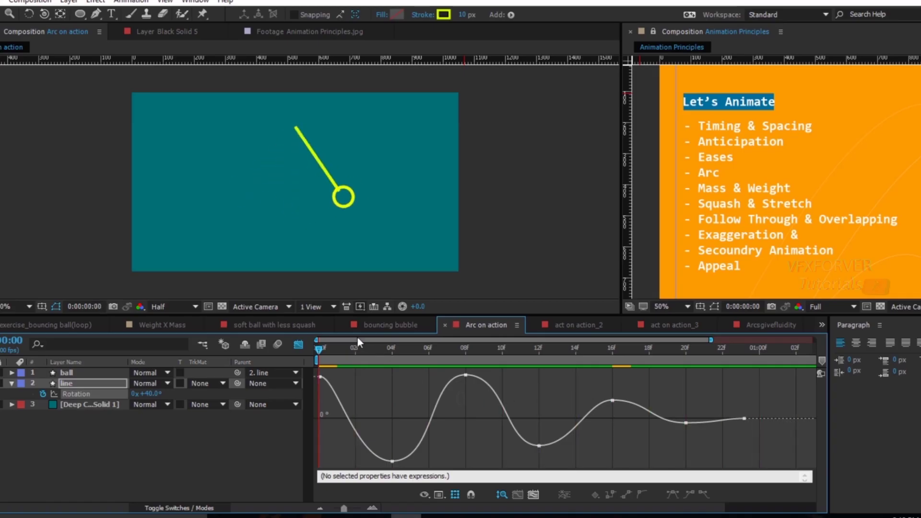
{"action": "left_click", "coordinate": [358, 356]}
{"action": "left_click_drag", "start_coordinate": [375, 361], "coordinate": [294, 405]}
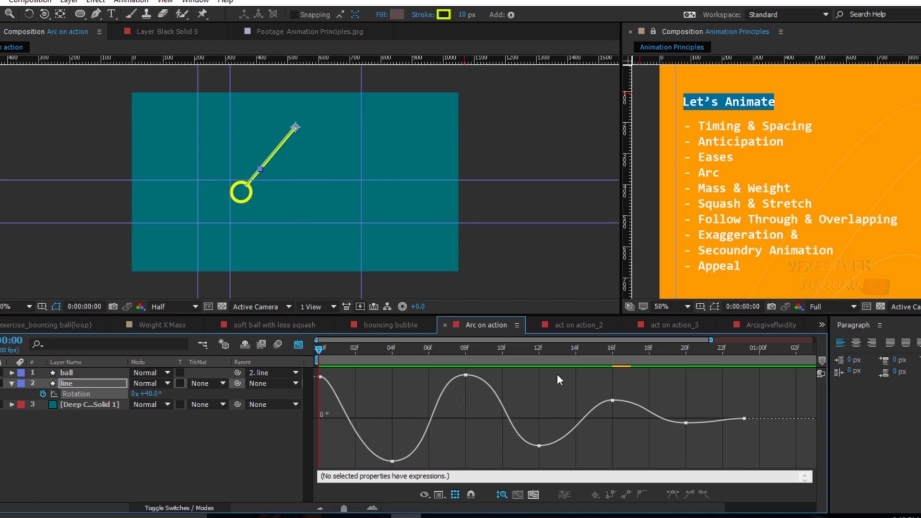
{"action": "key", "text": "KP_0"}
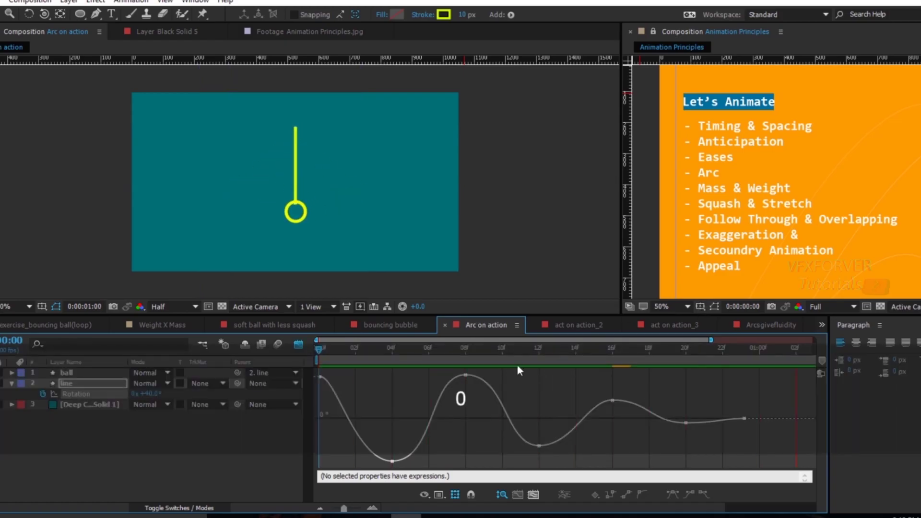
{"action": "key", "text": "space"}
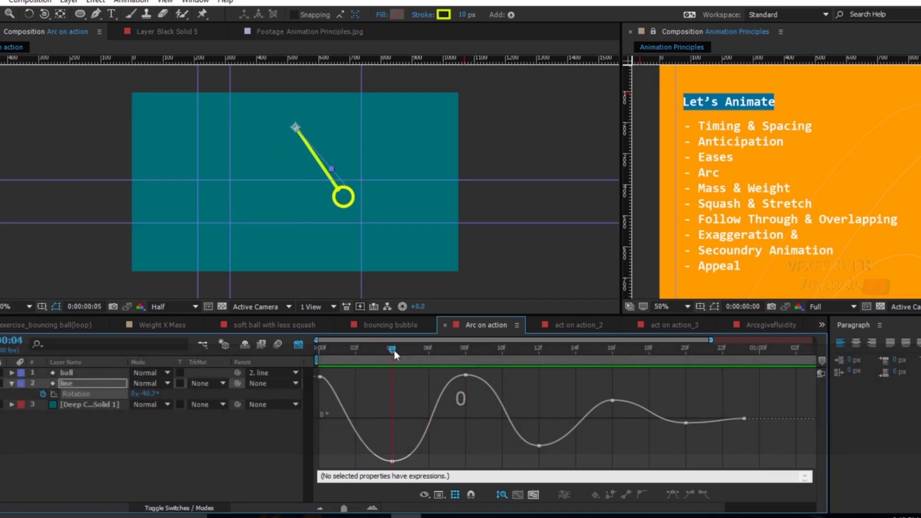
Step: Open the act on action_2 composition, preview its swing, and display the line's Rotation curve enlarged in the graph
{"action": "left_click", "coordinate": [597, 325]}
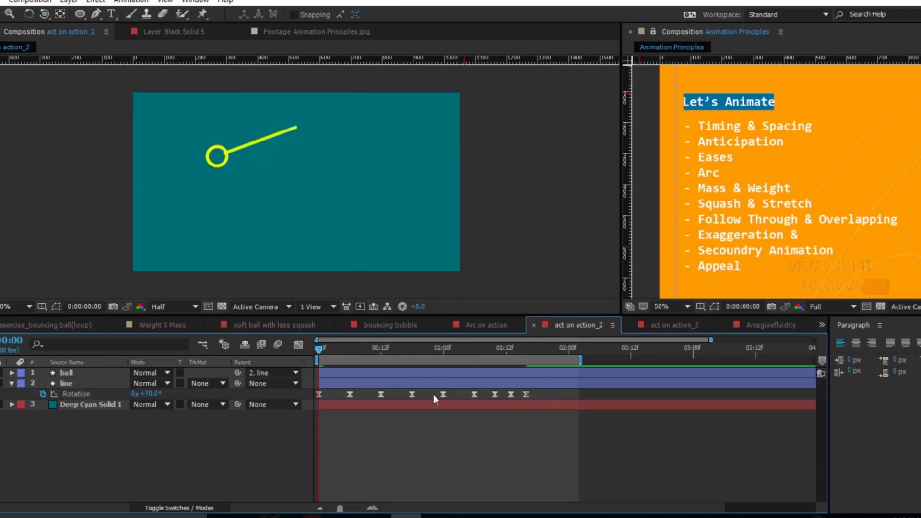
{"action": "left_click", "coordinate": [295, 393]}
{"action": "key", "text": "space"}
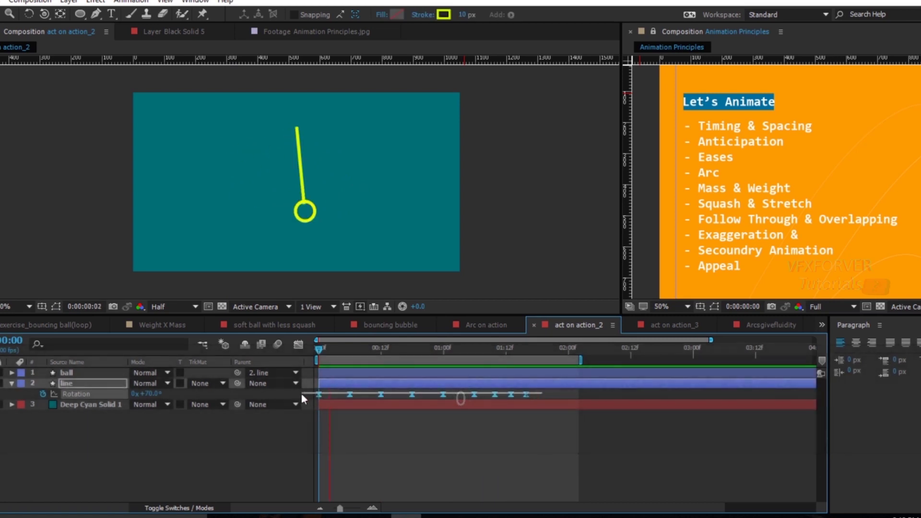
{"action": "left_click", "coordinate": [298, 345]}
{"action": "left_click_drag", "start_coordinate": [506, 346], "coordinate": [316, 376]}
{"action": "left_click_drag", "start_coordinate": [340, 507], "coordinate": [354, 508]}
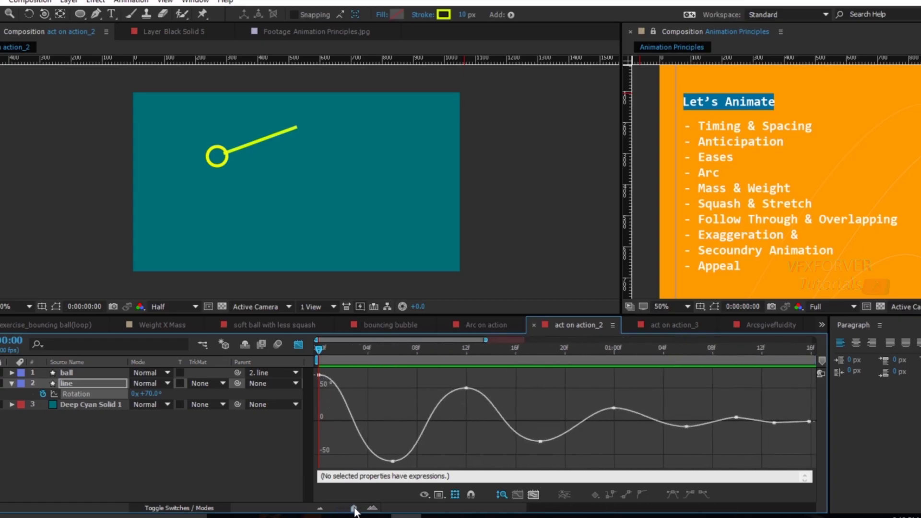
Step: Angle the first Rotation keyframe's outgoing handle steeply downward and shorten it so the swing starts fast
{"action": "left_click", "coordinate": [319, 375]}
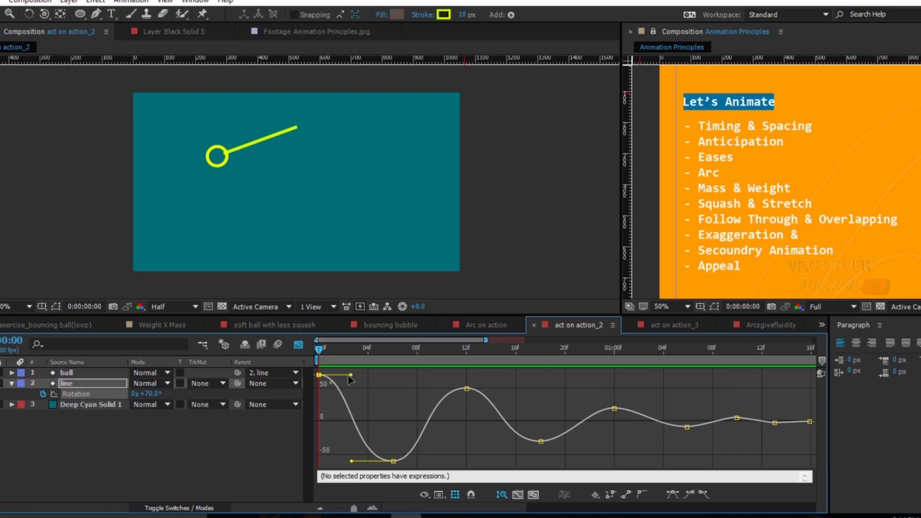
{"action": "left_click_drag", "start_coordinate": [350, 375], "coordinate": [327, 400]}
{"action": "key", "text": "space"}
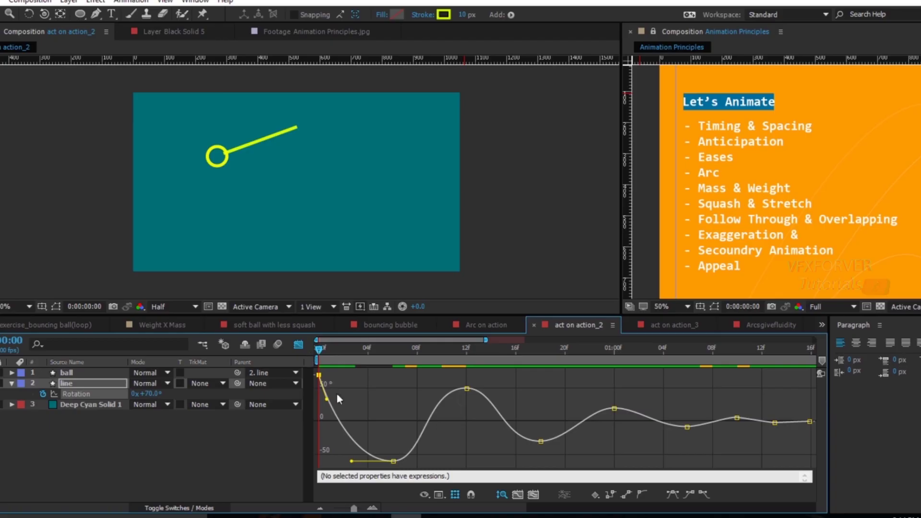
{"action": "left_click_drag", "start_coordinate": [327, 400], "coordinate": [328, 400]}
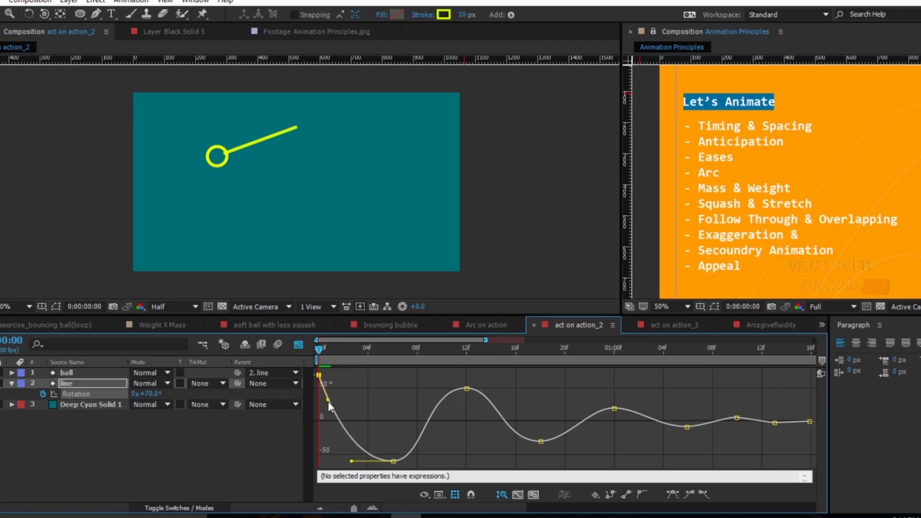
Step: Lengthen the outgoing handle of the line's second Rotation keyframe horizontally to ease out of the first low point
{"action": "left_click", "coordinate": [393, 462]}
{"action": "left_click", "coordinate": [427, 465]}
{"action": "left_click_drag", "start_coordinate": [420, 464], "coordinate": [359, 454]}
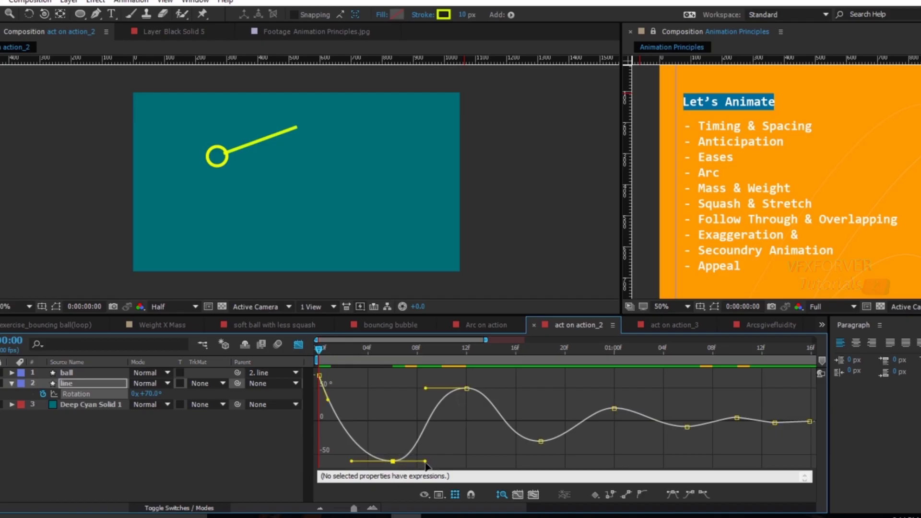
{"action": "left_click_drag", "start_coordinate": [426, 462], "coordinate": [431, 462]}
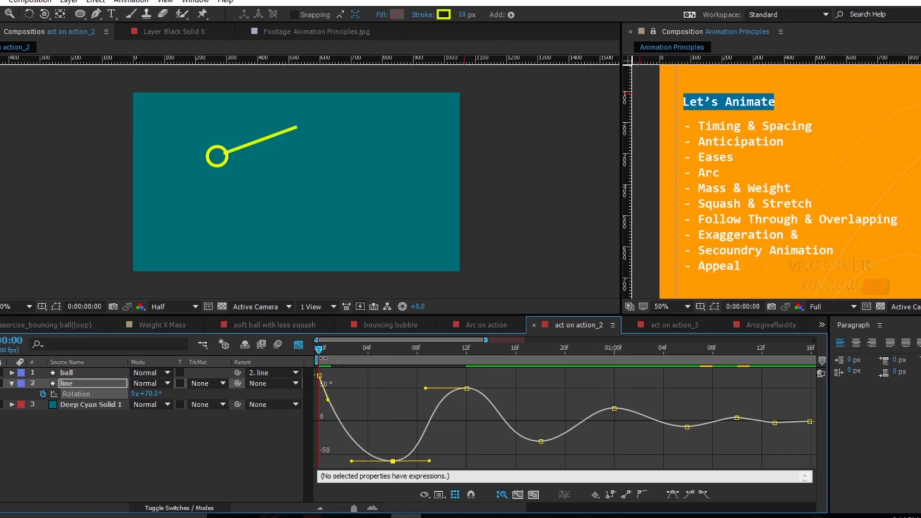
Step: Preview the pendulum's swing with the adjusted eases and scrub through its final swings to 0:00:01:13
{"action": "key", "text": "space"}
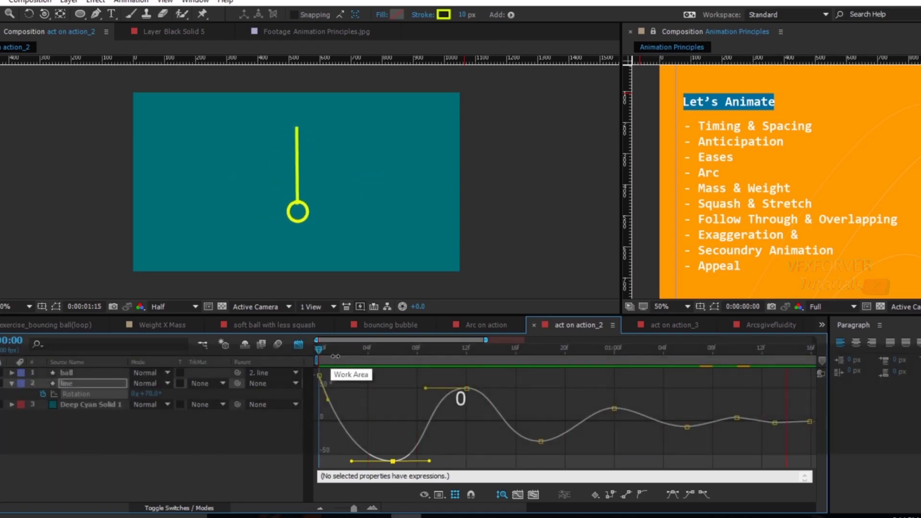
{"action": "left_click_drag", "start_coordinate": [619, 349], "coordinate": [751, 363]}
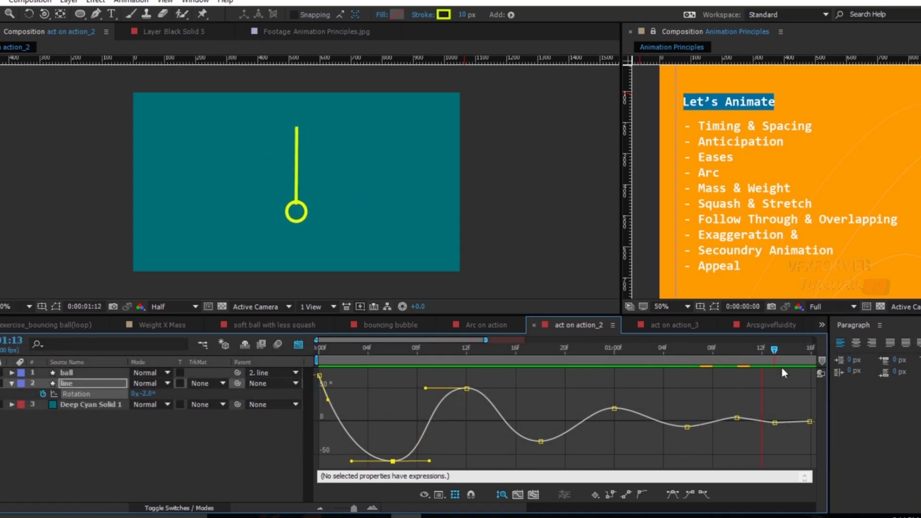
{"action": "key", "text": "space"}
{"action": "key", "text": "space"}
Step: Close the Paragraph panel and enlarge the timeline area to show the whole Rotation curve larger
{"action": "mouse_move", "coordinate": [495, 376]}
{"action": "left_mouse_down"}
{"action": "mouse_move", "coordinate": [658, 390]}
{"action": "mouse_move", "coordinate": [636, 390]}
{"action": "mouse_move", "coordinate": [634, 453]}
{"action": "left_mouse_up"}
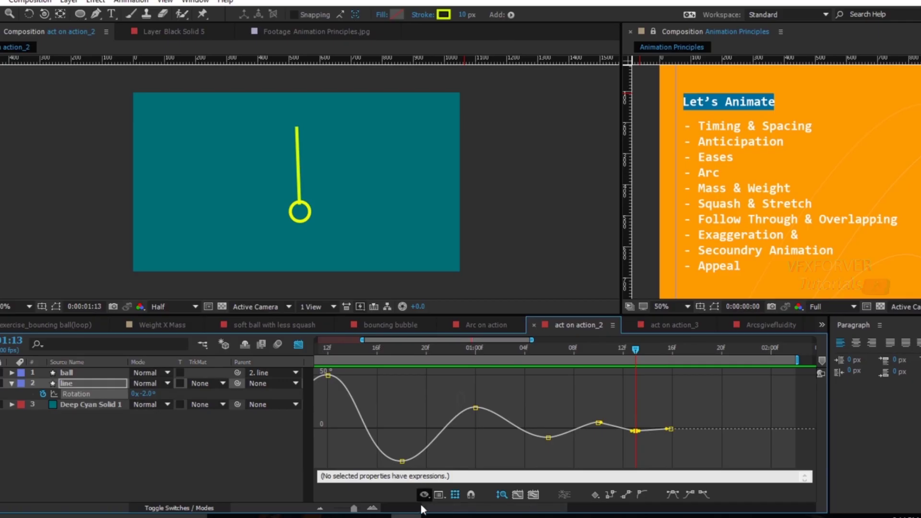
{"action": "left_click", "coordinate": [533, 499]}
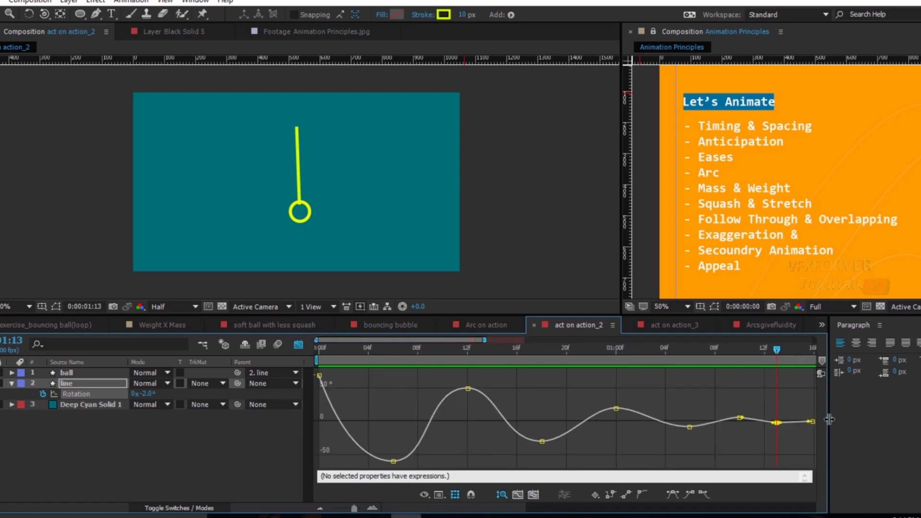
{"action": "left_click", "coordinate": [881, 326]}
{"action": "left_click", "coordinate": [835, 331]}
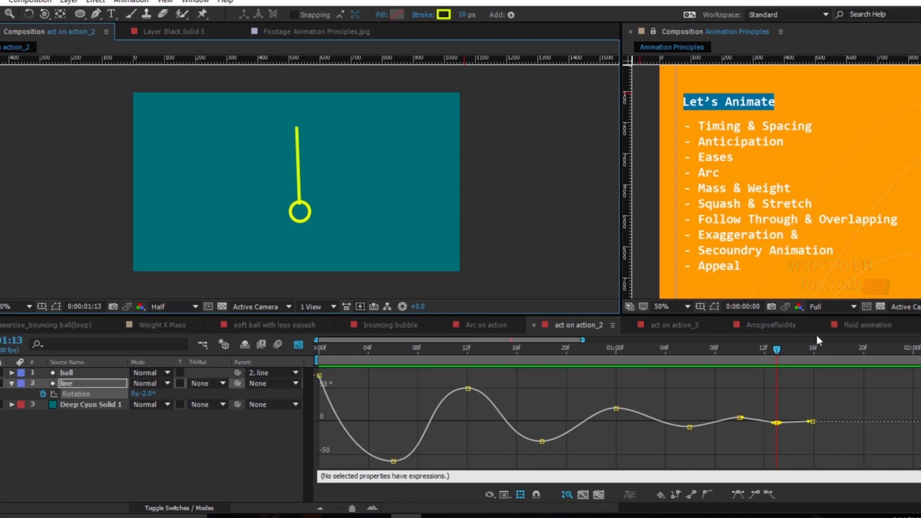
{"action": "left_click_drag", "start_coordinate": [808, 317], "coordinate": [782, 239]}
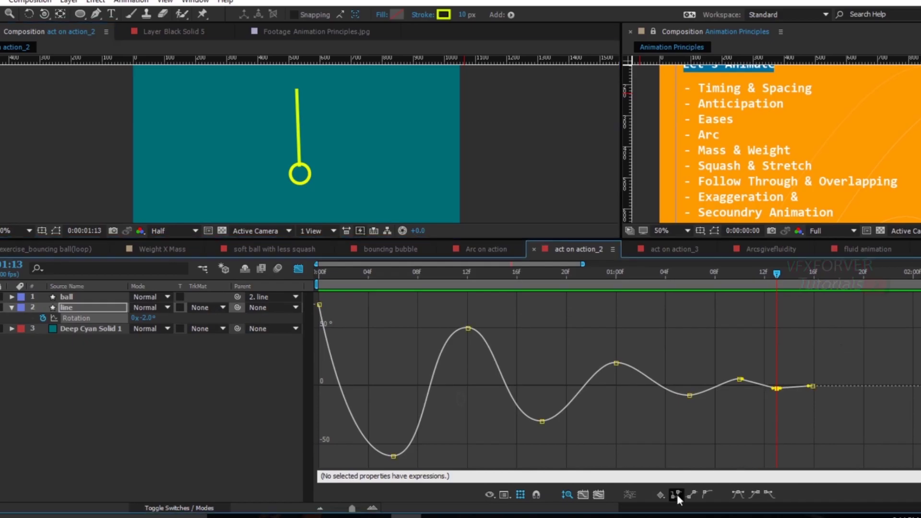
Step: Convert the Rotation keyframe at 0:00:01:13 to Auto Bezier and lengthen the last keyframe's incoming handle
{"action": "left_click", "coordinate": [705, 498]}
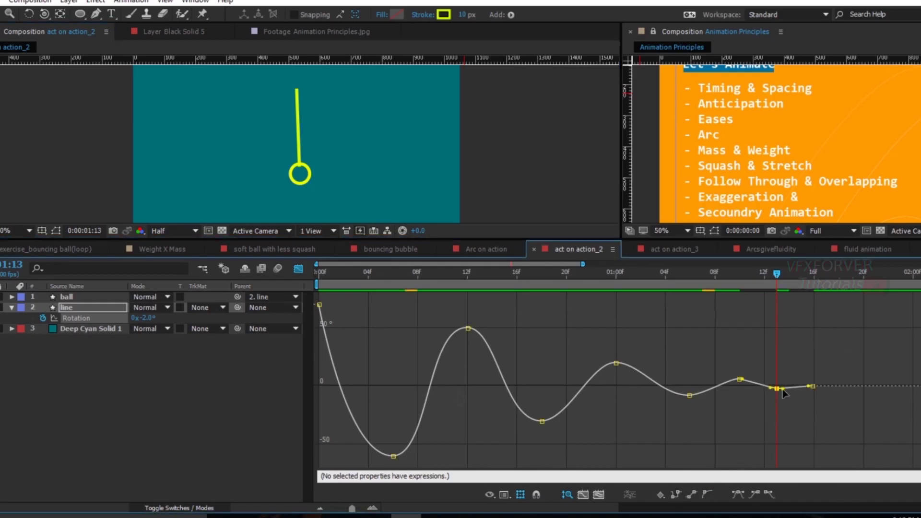
{"action": "left_click", "coordinate": [797, 386]}
{"action": "left_click_drag", "start_coordinate": [805, 385], "coordinate": [801, 384]}
{"action": "left_click", "coordinate": [805, 411]}
Step: Raise the Rotation keyframe at 0:00:01:16 to 3.2° and add another keyframe at 0:00:01:18 with 2.1°
{"action": "left_click_drag", "start_coordinate": [775, 276], "coordinate": [819, 298]}
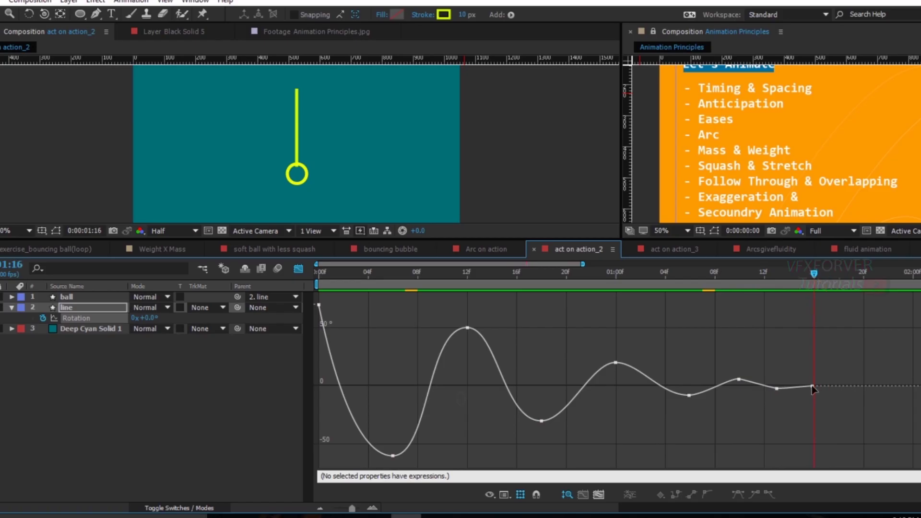
{"action": "left_click_drag", "start_coordinate": [813, 386], "coordinate": [813, 383]}
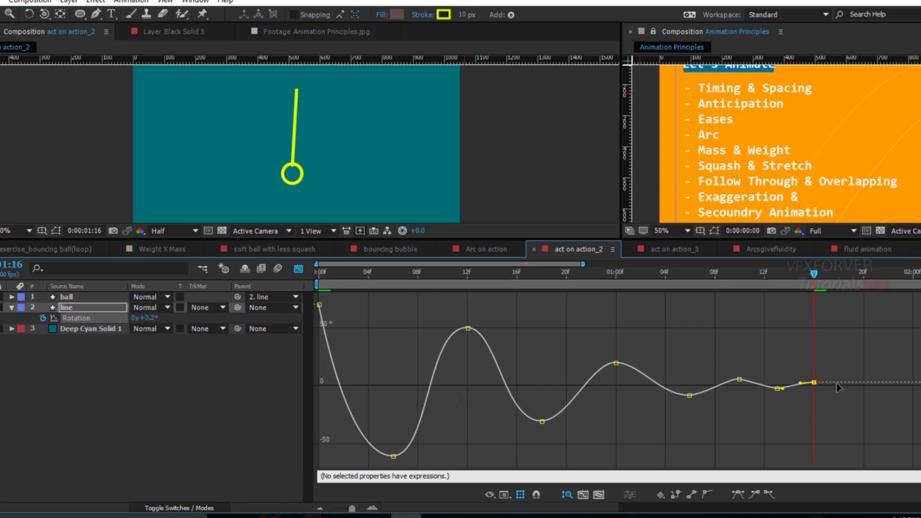
{"action": "key", "text": "space"}
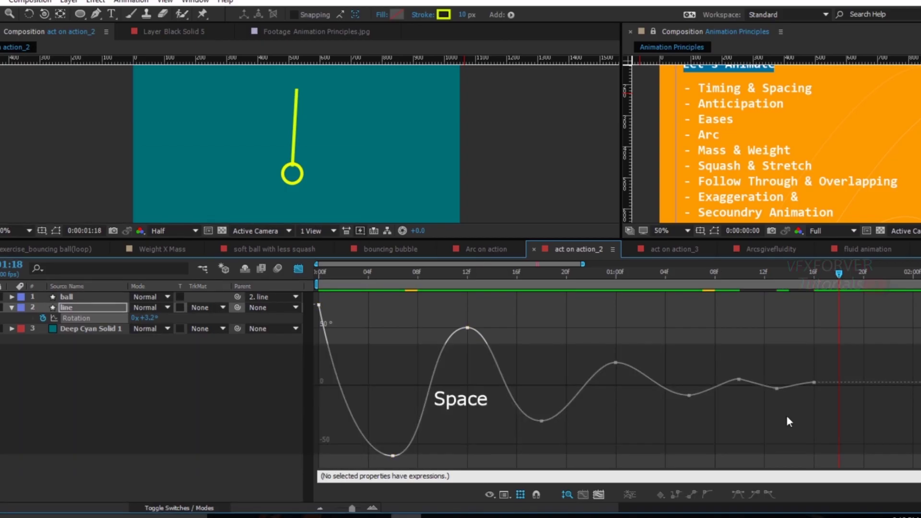
{"action": "left_click", "coordinate": [836, 384], "text": "ctrl"}
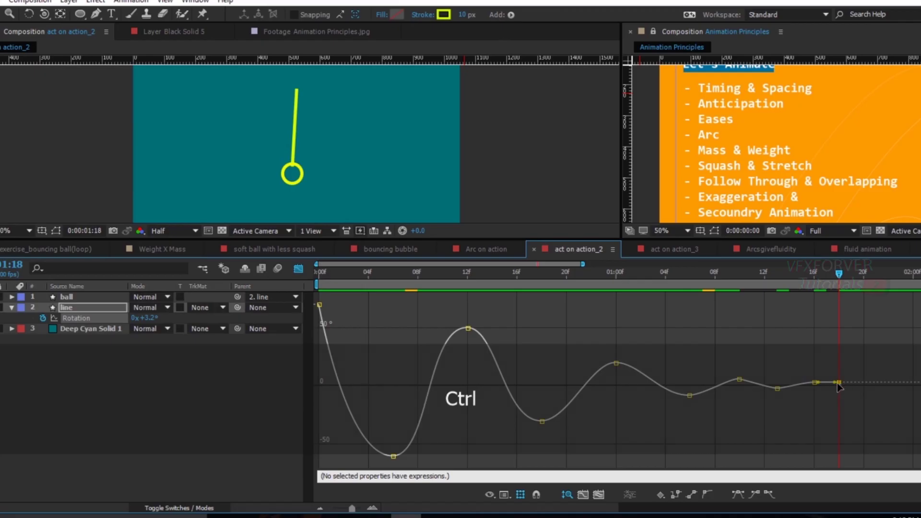
{"action": "mouse_move", "coordinate": [828, 277]}
{"action": "left_mouse_down"}
{"action": "mouse_move", "coordinate": [796, 278]}
{"action": "mouse_move", "coordinate": [859, 287]}
{"action": "mouse_move", "coordinate": [817, 288]}
{"action": "mouse_move", "coordinate": [834, 288]}
{"action": "left_mouse_up"}
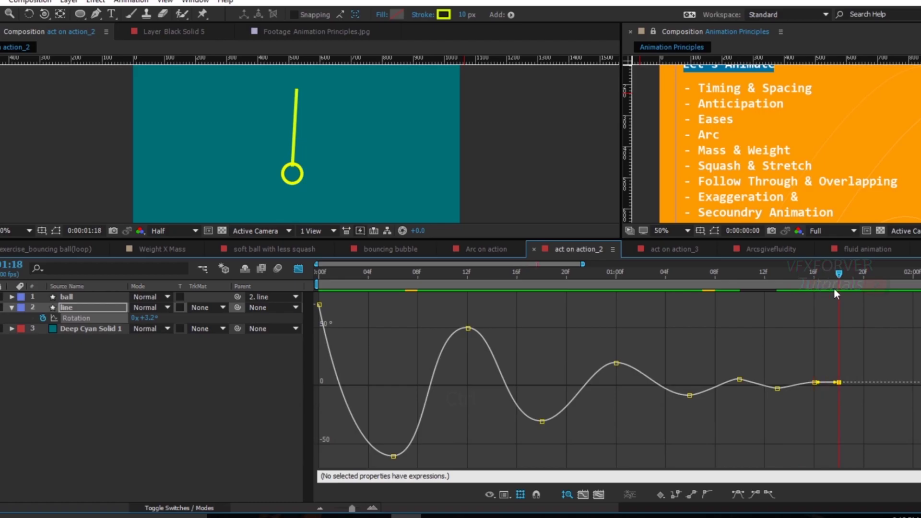
{"action": "left_click_drag", "start_coordinate": [839, 384], "coordinate": [839, 386]}
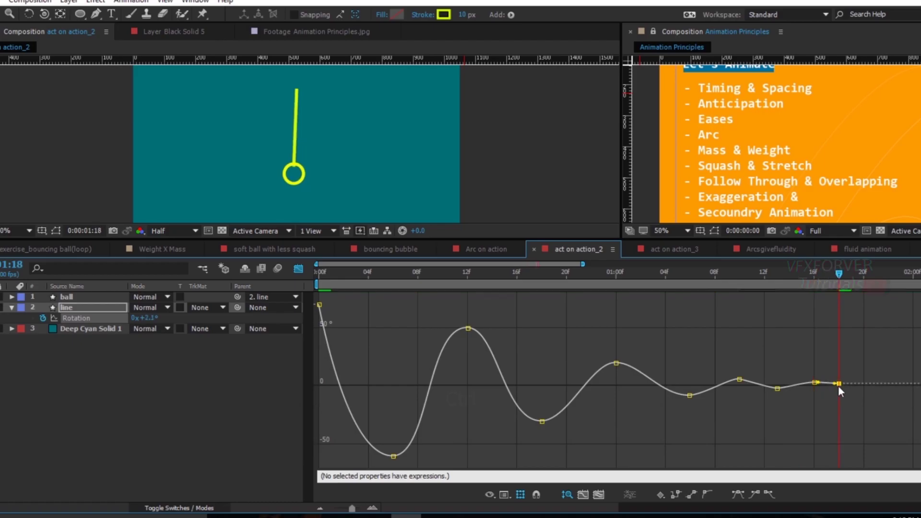
{"action": "left_click_drag", "start_coordinate": [840, 274], "coordinate": [839, 298]}
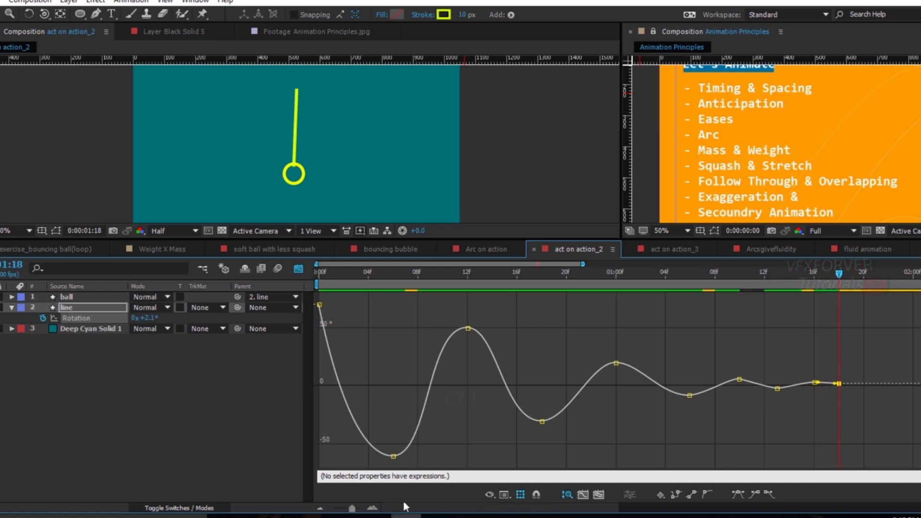
Step: Lengthen the facing ease handles of the Rotation keyframes at 0:00:01:16 and 0:00:01:18, and flatten the former's incoming handle
{"action": "left_click", "coordinate": [378, 510]}
{"action": "left_click", "coordinate": [378, 509]}
{"action": "left_click", "coordinate": [685, 348]}
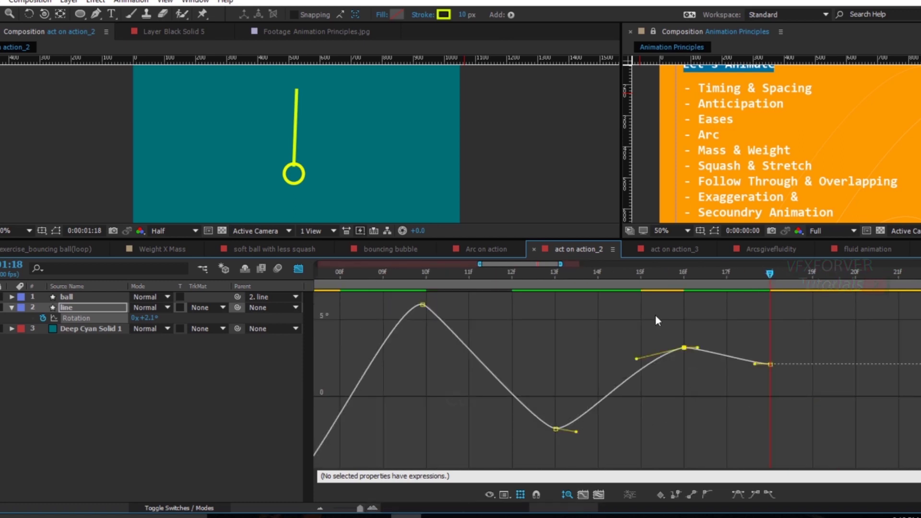
{"action": "left_click", "coordinate": [754, 369]}
{"action": "left_click", "coordinate": [770, 364]}
{"action": "left_click_drag", "start_coordinate": [752, 364], "coordinate": [746, 364]}
{"action": "left_click", "coordinate": [685, 348]}
{"action": "left_click_drag", "start_coordinate": [697, 349], "coordinate": [705, 350]}
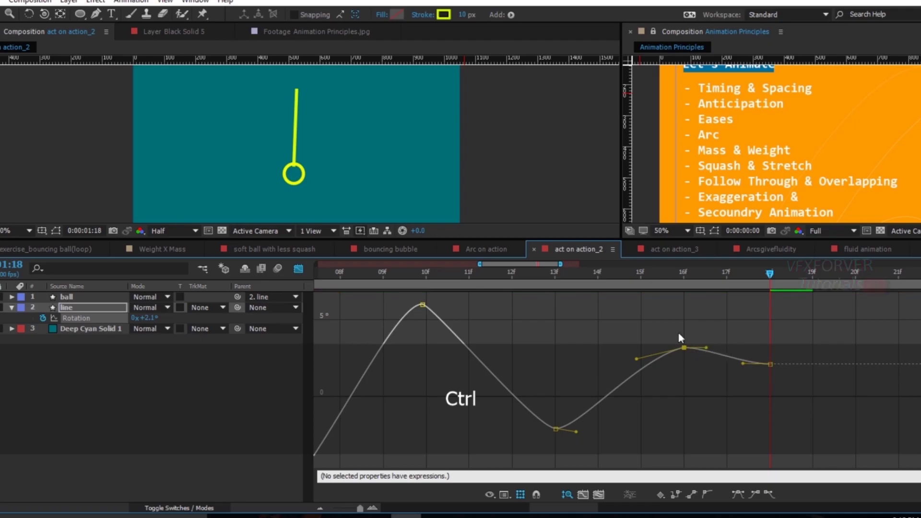
{"action": "left_click_drag", "start_coordinate": [643, 358], "coordinate": [667, 347]}
Step: Preview the pendulum with the added settling motion, reduce the timeline's height and scrub back to the first frame
{"action": "left_click_drag", "start_coordinate": [770, 273], "coordinate": [817, 318]}
{"action": "key", "text": "space"}
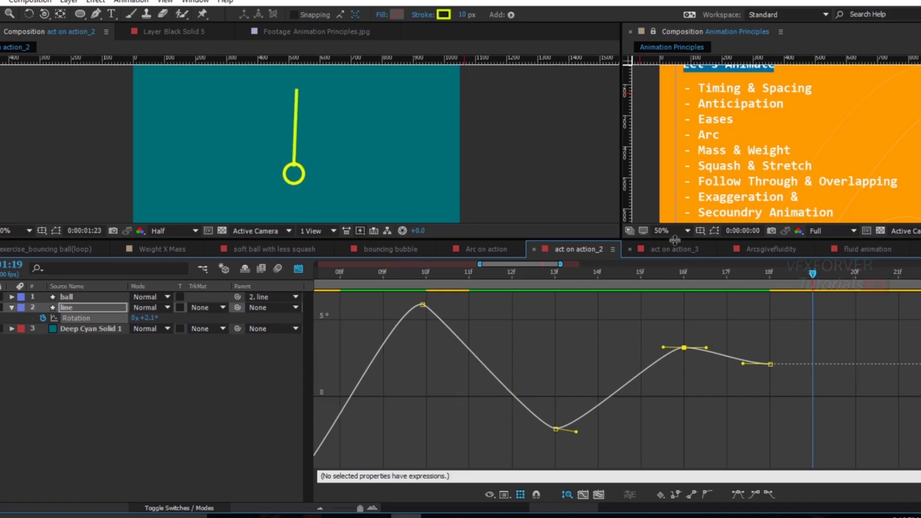
{"action": "left_click_drag", "start_coordinate": [675, 240], "coordinate": [661, 339]}
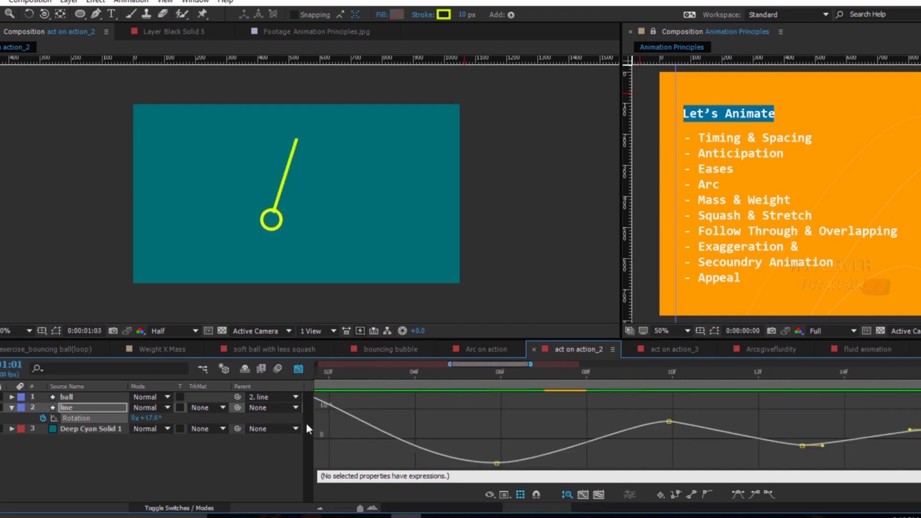
{"action": "left_click_drag", "start_coordinate": [360, 507], "coordinate": [332, 509]}
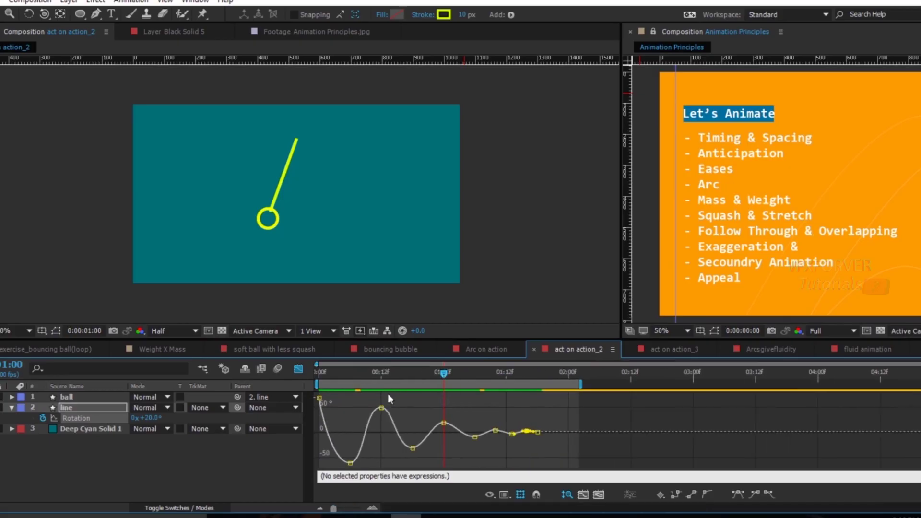
{"action": "left_click_drag", "start_coordinate": [396, 374], "coordinate": [308, 405]}
Step: Open the act on action_3 composition, preview its bending pendulum and compare it with act on action_2
{"action": "left_click", "coordinate": [659, 349]}
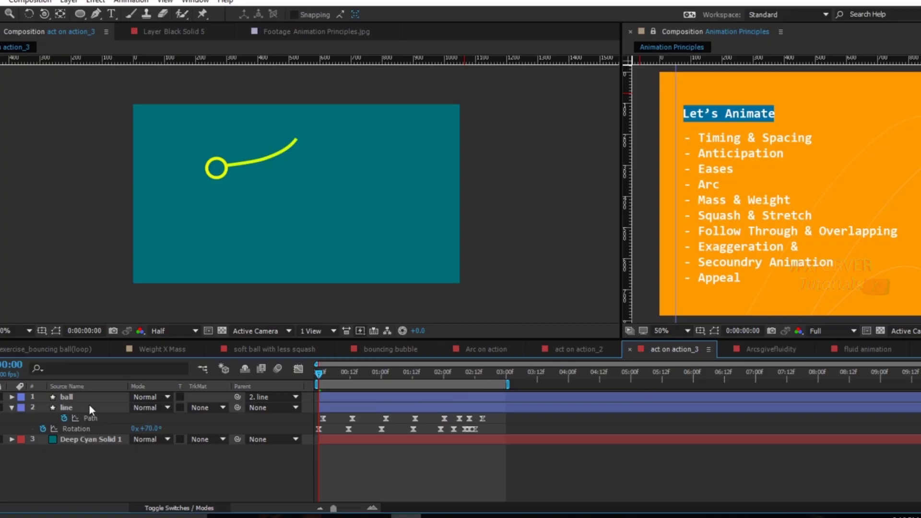
{"action": "key", "text": "space"}
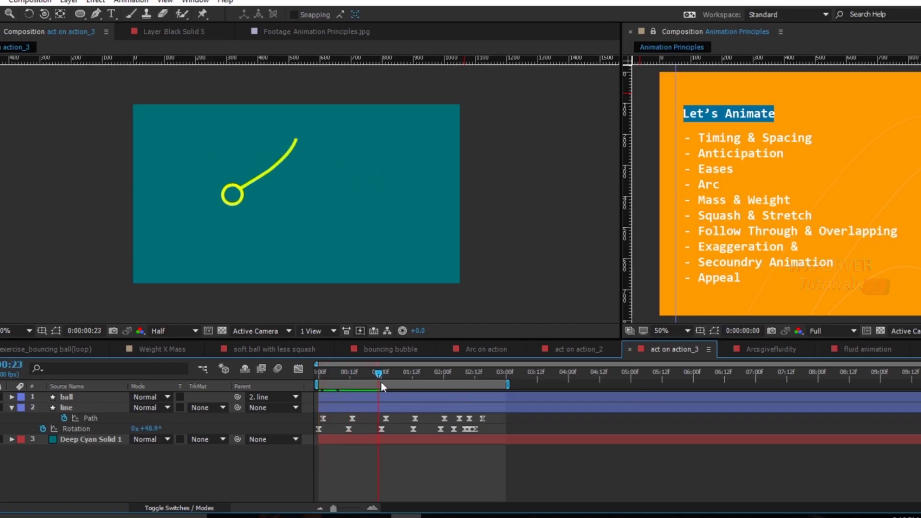
{"action": "key", "text": "space"}
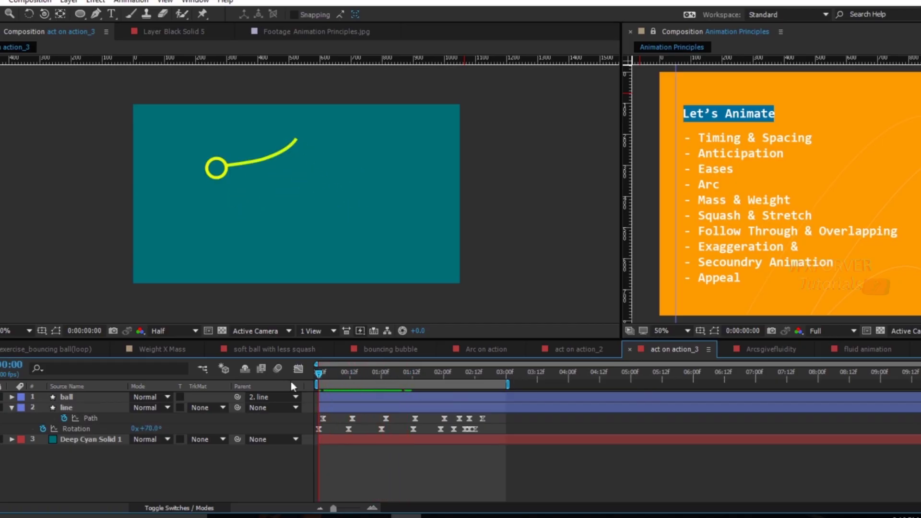
{"action": "left_click", "coordinate": [563, 350]}
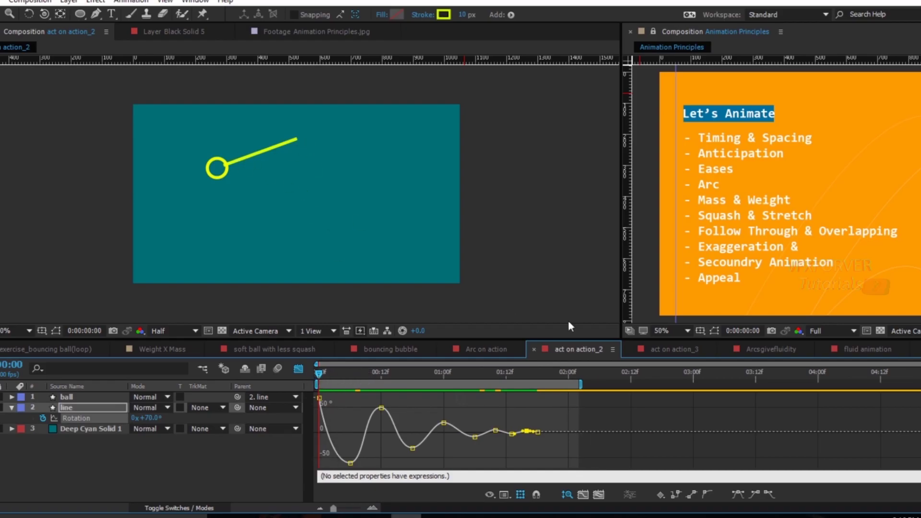
{"action": "left_click", "coordinate": [658, 352]}
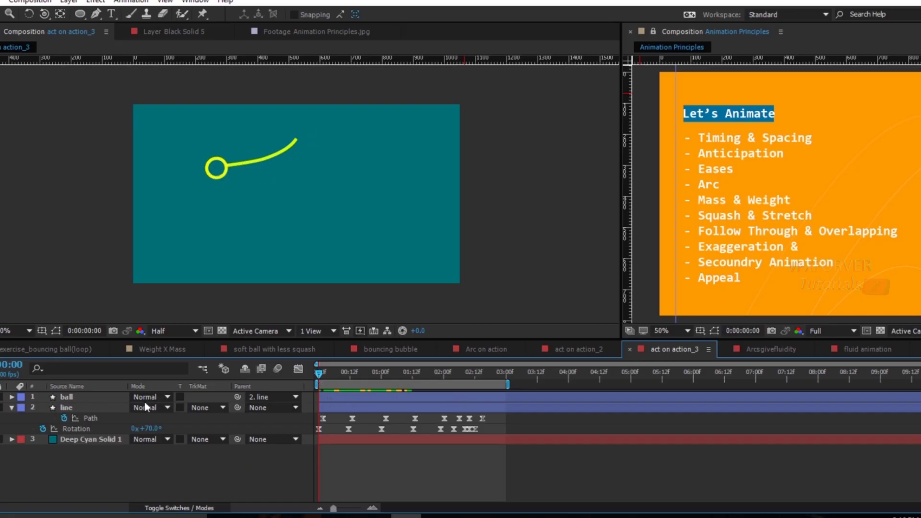
Step: Display the line's Rotation curve in the act on action_3 graph and fit all its keyframes in view
{"action": "left_click", "coordinate": [97, 427]}
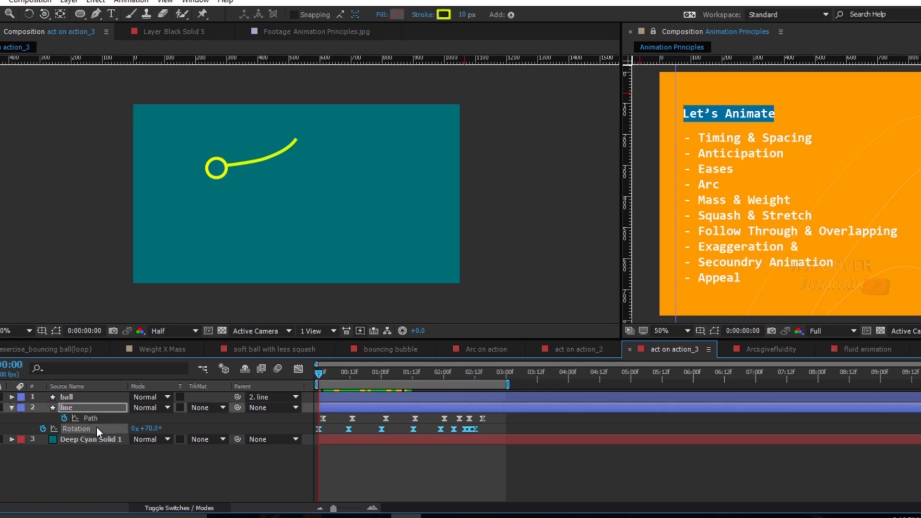
{"action": "left_click", "coordinate": [298, 369]}
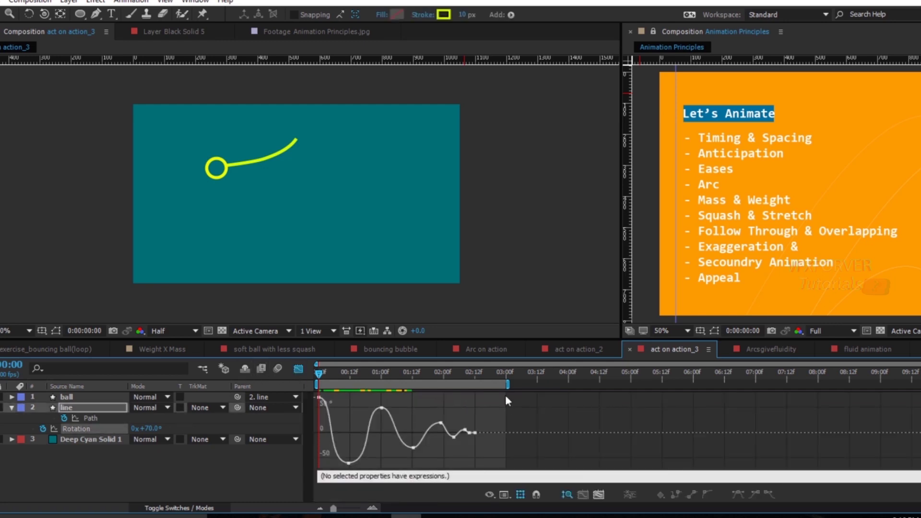
{"action": "left_click", "coordinate": [599, 495]}
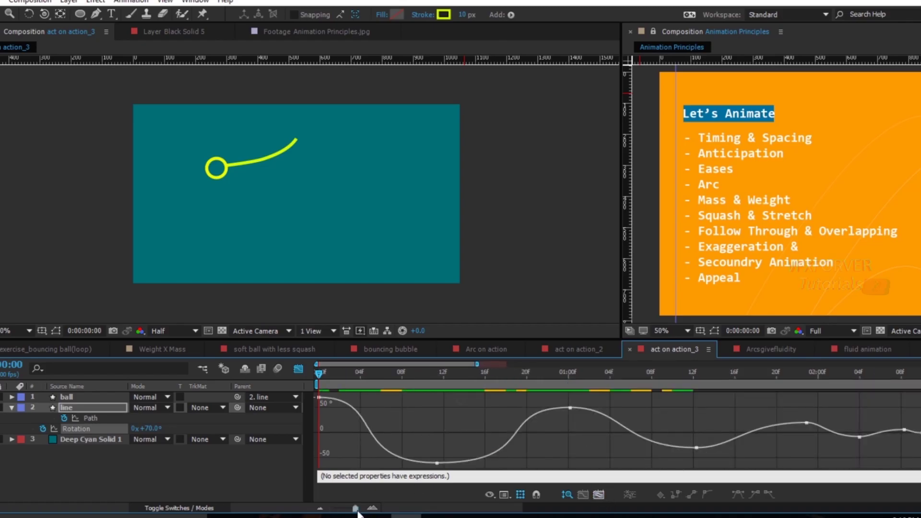
{"action": "left_click_drag", "start_coordinate": [356, 510], "coordinate": [345, 510]}
Step: Scrub the bending pendulum's first swing to 0:00:00:13 and return to the first frame
{"action": "left_click_drag", "start_coordinate": [324, 372], "coordinate": [373, 384]}
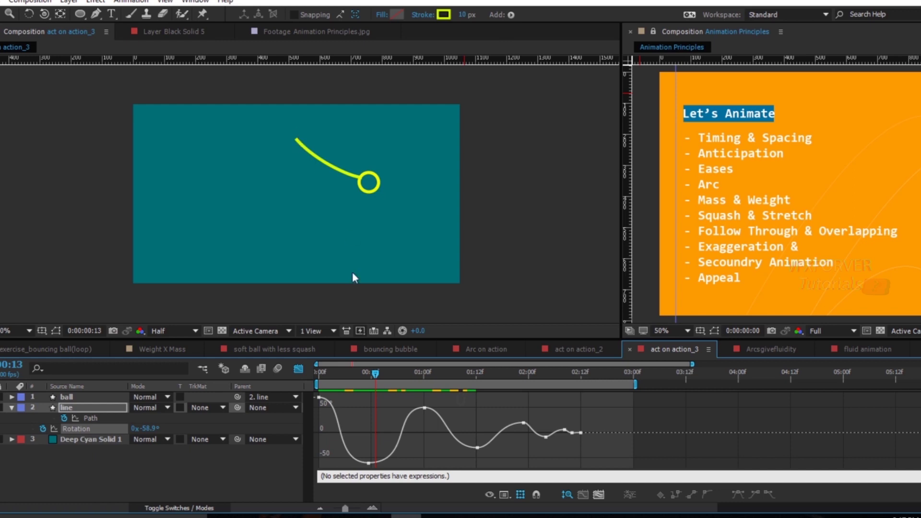
{"action": "left_click_drag", "start_coordinate": [375, 373], "coordinate": [315, 383]}
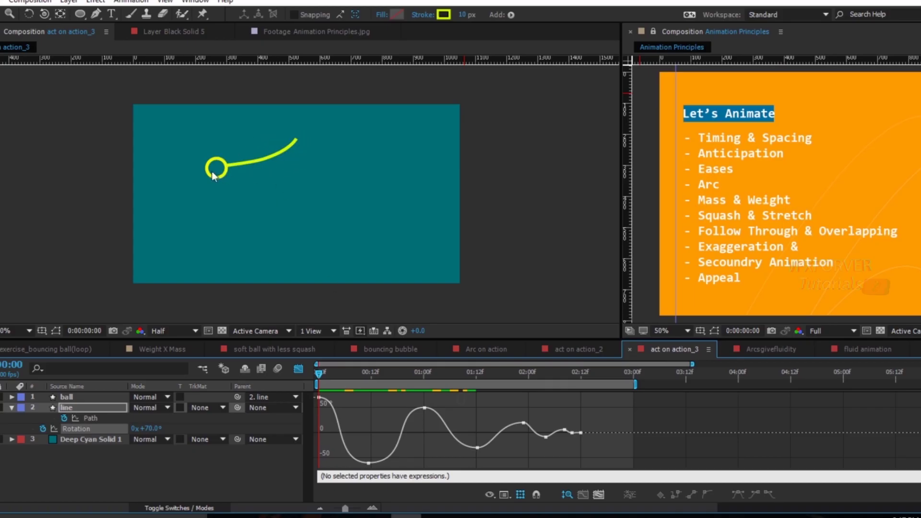
{"action": "left_click_drag", "start_coordinate": [319, 373], "coordinate": [292, 378]}
Step: Check the ball layer for animated properties, expand its property groups and select the layer
{"action": "left_click", "coordinate": [85, 399]}
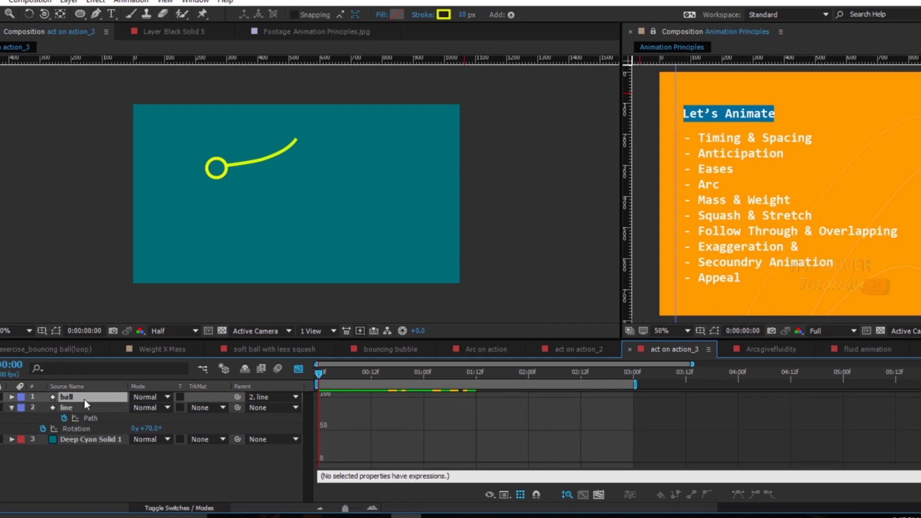
{"action": "left_click", "coordinate": [99, 467]}
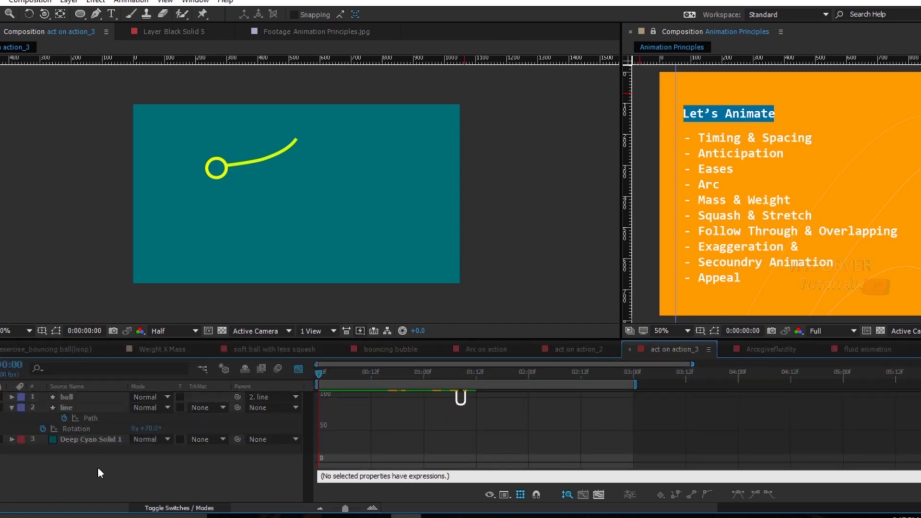
{"action": "left_click", "coordinate": [11, 398]}
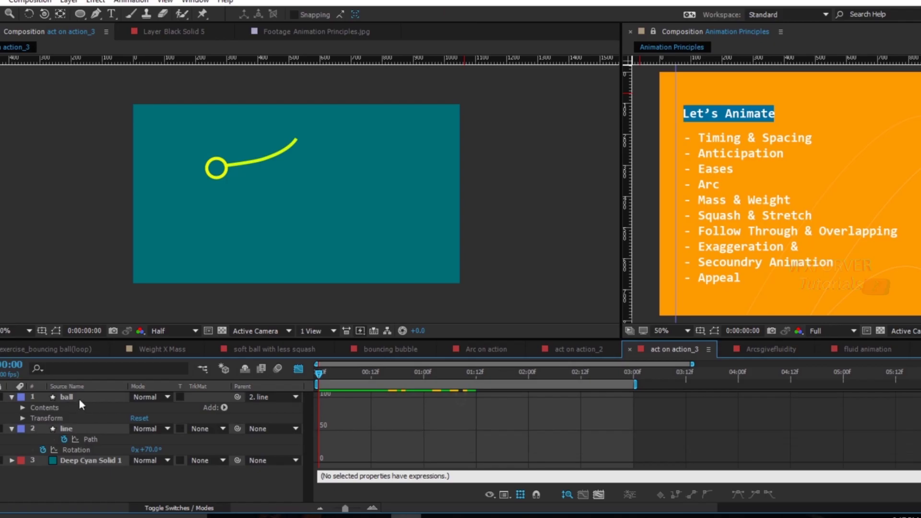
{"action": "left_click", "coordinate": [79, 400]}
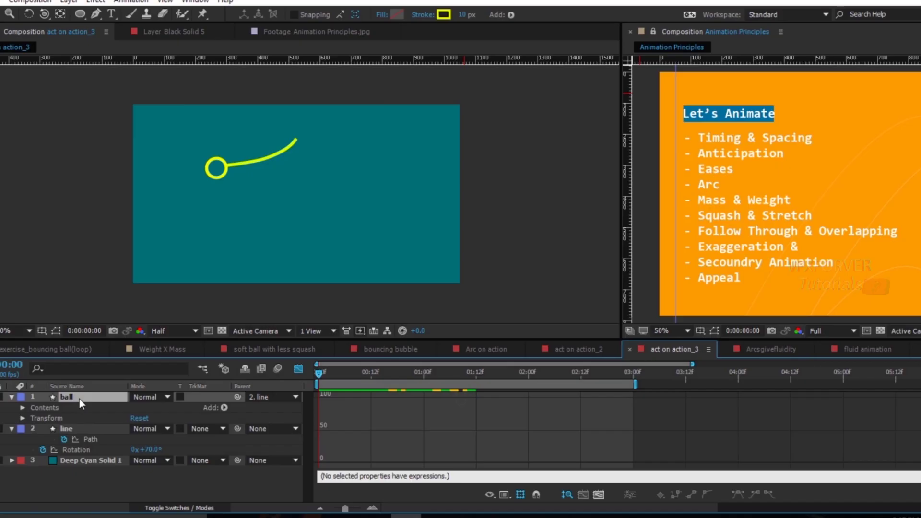
Step: Reveal the ball's Position property, then preview the line's Rotation curve and first swing
{"action": "key", "text": "p"}
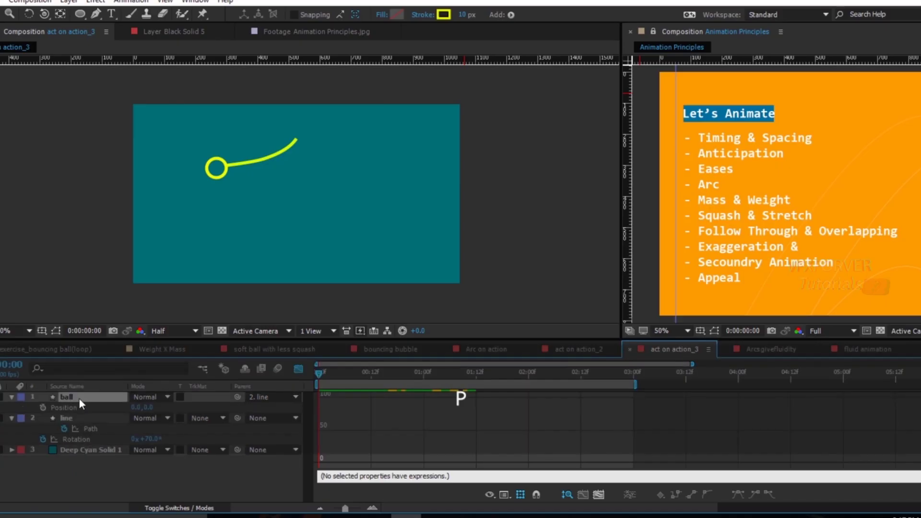
{"action": "left_click", "coordinate": [84, 439]}
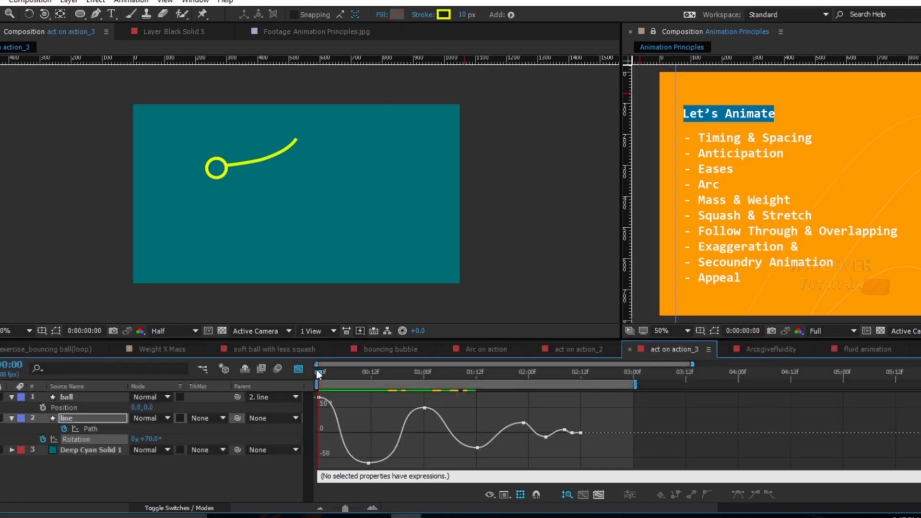
{"action": "key", "text": "space"}
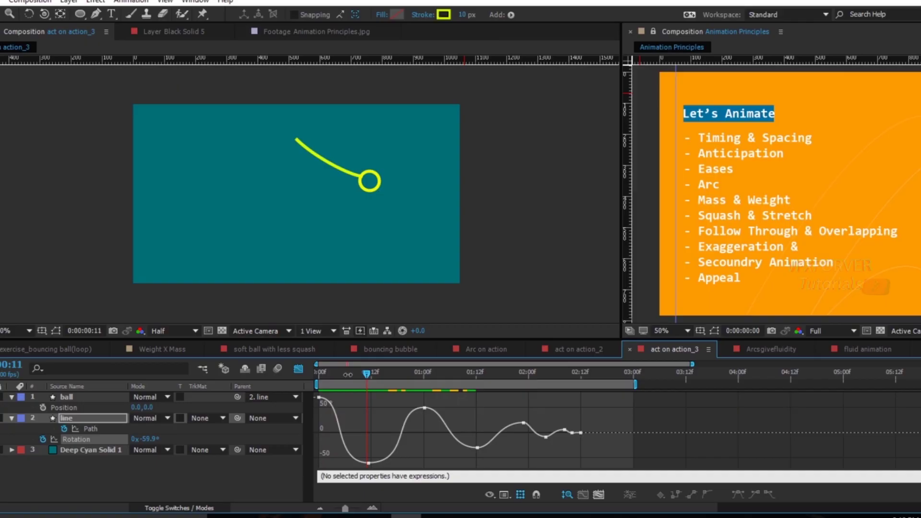
{"action": "key", "text": "space"}
Step: Try animating the ball's Position from the first frame, then undo the attempt
{"action": "left_click", "coordinate": [42, 408]}
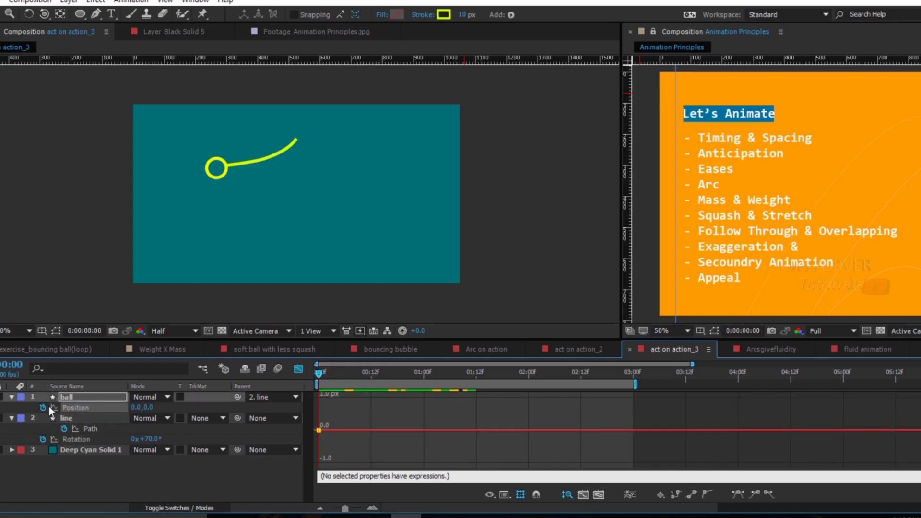
{"action": "left_click", "coordinate": [88, 397]}
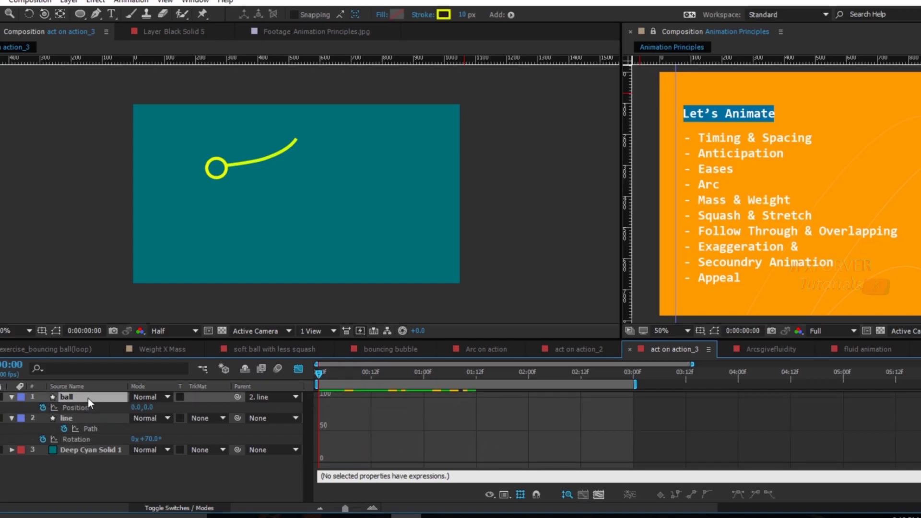
{"action": "left_click", "coordinate": [55, 330]}
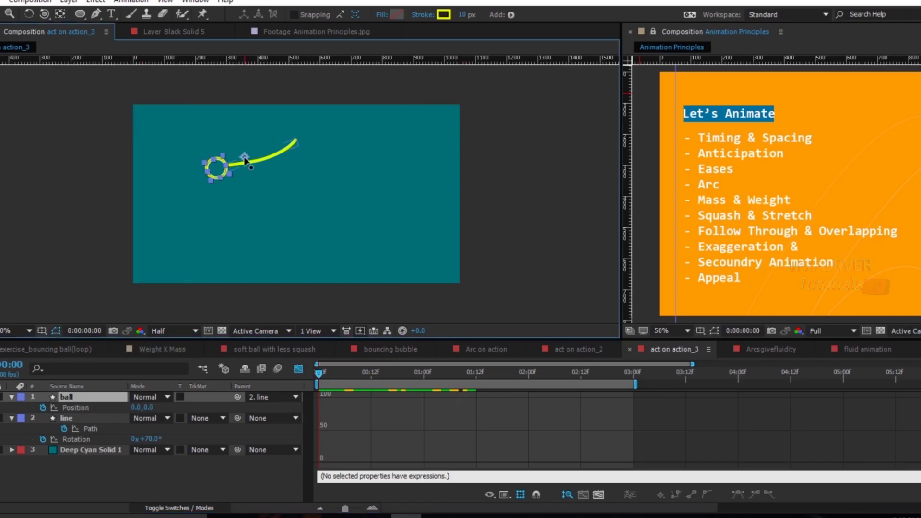
{"action": "key", "text": "ctrl+z"}
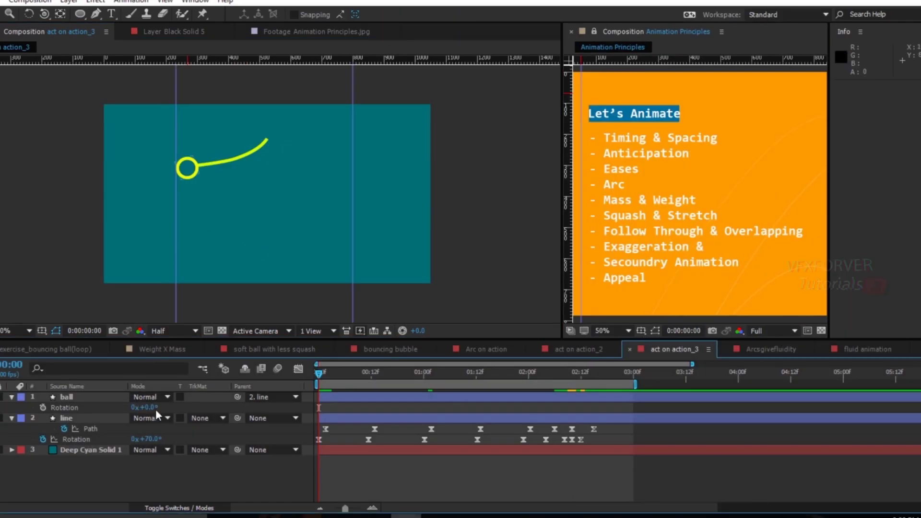
Step: Test rotating the ball around its attachment to the line, then reset its Rotation to 0°
{"action": "mouse_move", "coordinate": [147, 408]}
{"action": "left_mouse_down"}
{"action": "mouse_move", "coordinate": [137, 409]}
{"action": "mouse_move", "coordinate": [170, 410]}
{"action": "mouse_move", "coordinate": [142, 409]}
{"action": "mouse_move", "coordinate": [159, 410]}
{"action": "left_mouse_up"}
{"action": "left_click", "coordinate": [148, 409]}
{"action": "type", "text": "0"}
{"action": "left_click", "coordinate": [172, 466]}
Step: Enable Rotation keyframing on the ball at the first frame and set the value to 10°
{"action": "left_click", "coordinate": [41, 407]}
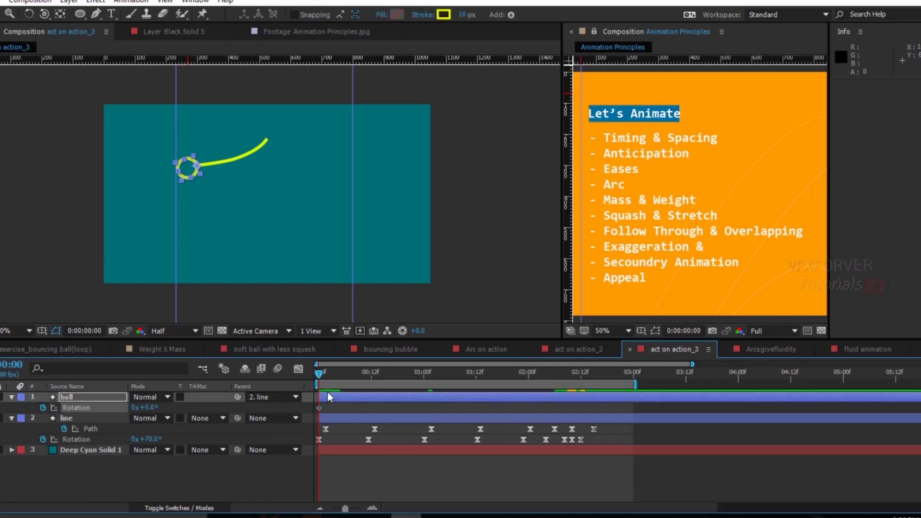
{"action": "left_click", "coordinate": [153, 408]}
{"action": "type", "text": "10"}
{"action": "left_click", "coordinate": [189, 484]}
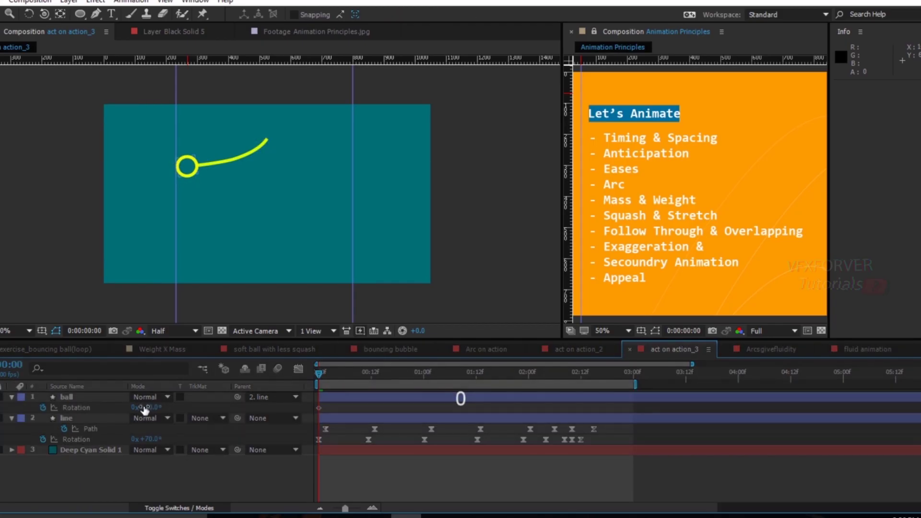
Step: Keyframe the ball's Rotation at -10° on 0:00:00:13 and at 5° on 0:00:01:01
{"action": "left_click_drag", "start_coordinate": [333, 378], "coordinate": [376, 392]}
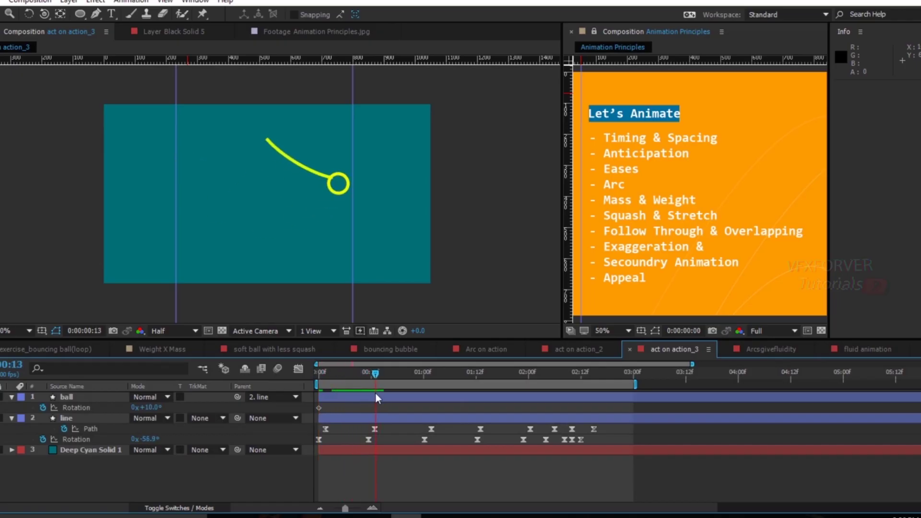
{"action": "left_click", "coordinate": [145, 408]}
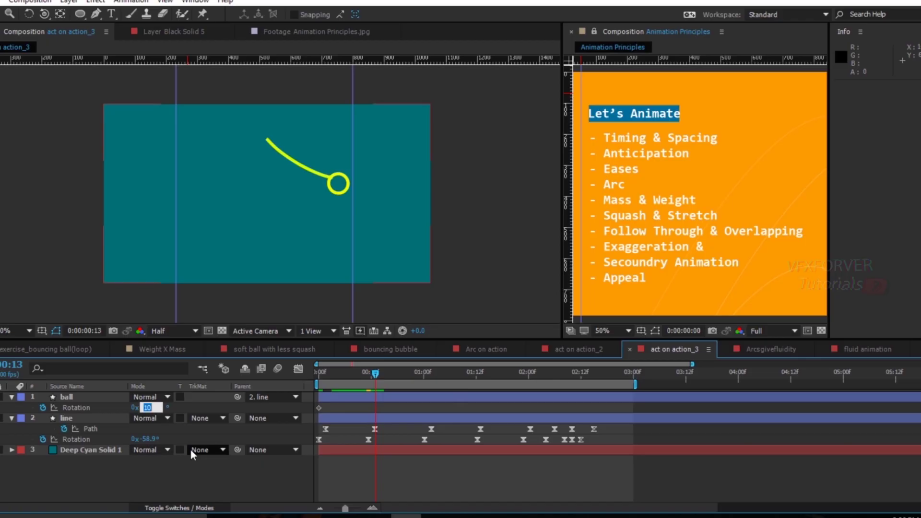
{"action": "type", "text": "-10"}
{"action": "key", "text": "Return"}
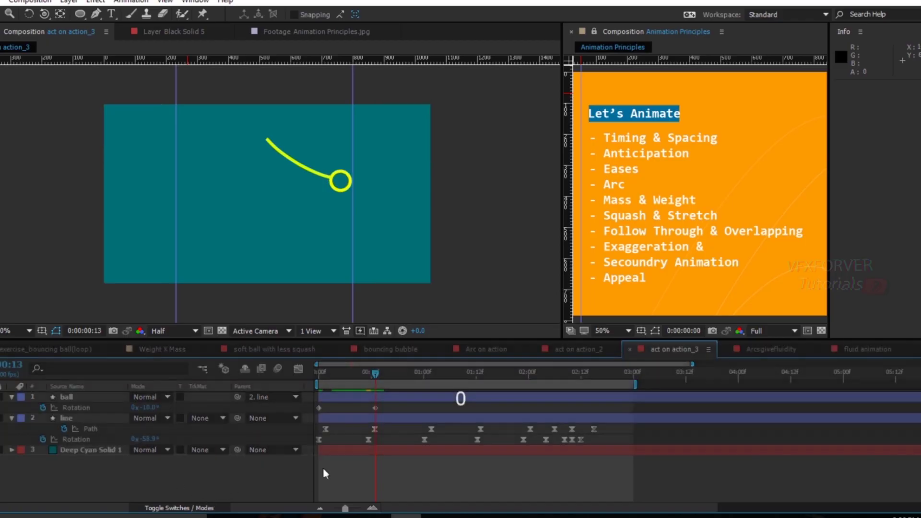
{"action": "left_click_drag", "start_coordinate": [370, 374], "coordinate": [428, 403]}
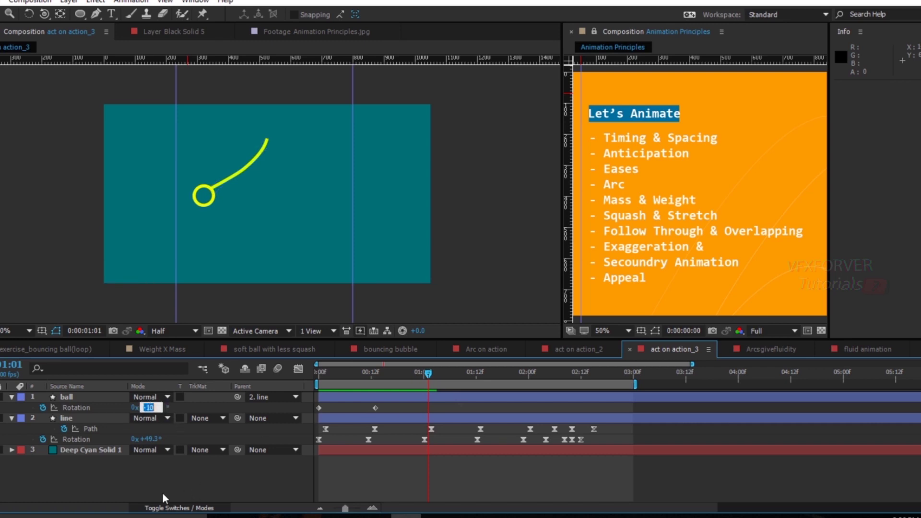
{"action": "type", "text": "5"}
{"action": "left_click", "coordinate": [249, 495]}
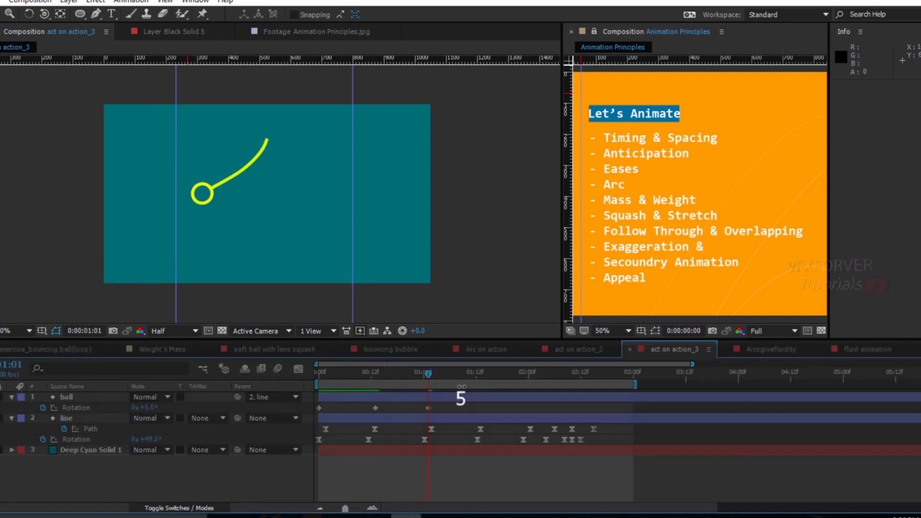
Step: Keyframe the ball's Rotation at -4° on 0:00:01:13 and at 2° on 0:00:01:23
{"action": "left_click_drag", "start_coordinate": [438, 371], "coordinate": [482, 384]}
{"action": "left_click", "coordinate": [152, 408]}
{"action": "type", "text": "-4"}
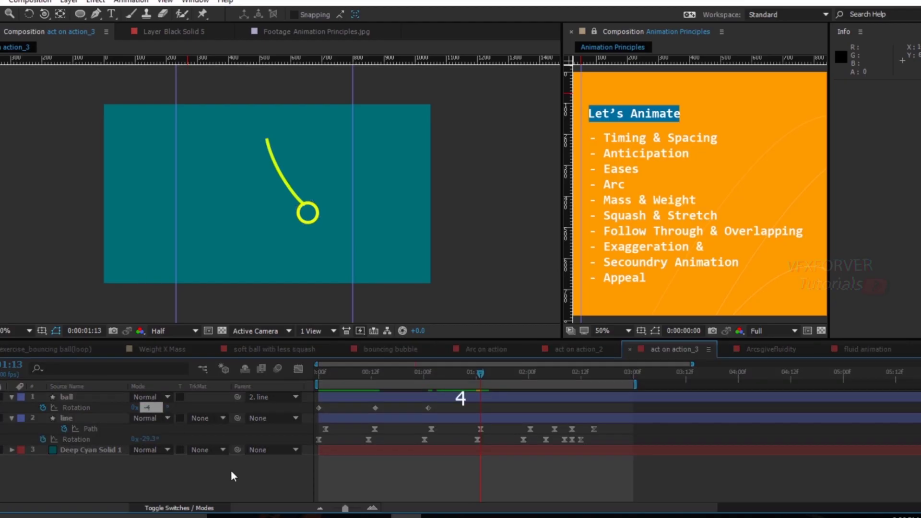
{"action": "key", "text": "Return"}
{"action": "left_click_drag", "start_coordinate": [502, 374], "coordinate": [526, 381]}
{"action": "left_click", "coordinate": [145, 408]}
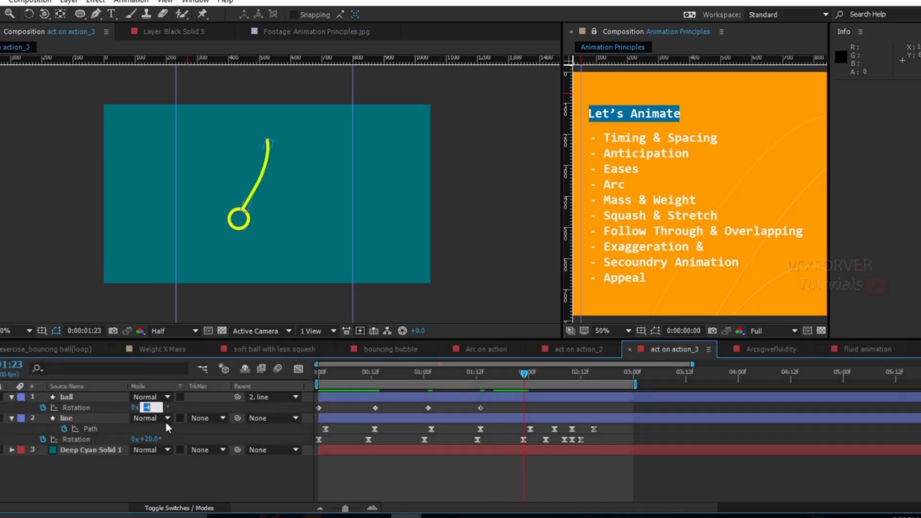
{"action": "type", "text": "2"}
{"action": "key", "text": "Return"}
Step: Settle the ball with a 0° Rotation keyframe at 0:00:02:06
{"action": "left_click", "coordinate": [533, 373]}
{"action": "left_click_drag", "start_coordinate": [535, 373], "coordinate": [557, 386]}
{"action": "left_click", "coordinate": [145, 407]}
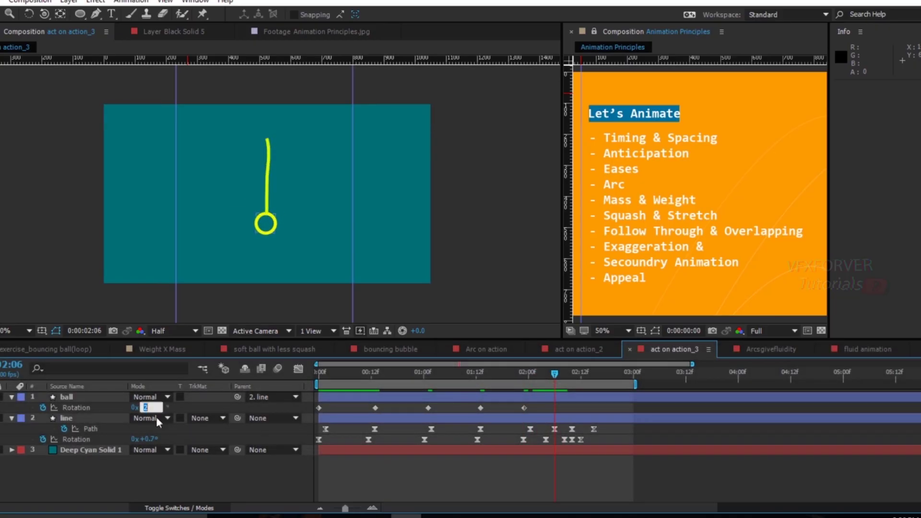
{"action": "type", "text": "0"}
{"action": "key", "text": "Return"}
Step: Check the first swing, shift all the ball's Rotation keyframes one frame later and return to the first frame
{"action": "left_click_drag", "start_coordinate": [555, 380], "coordinate": [298, 403]}
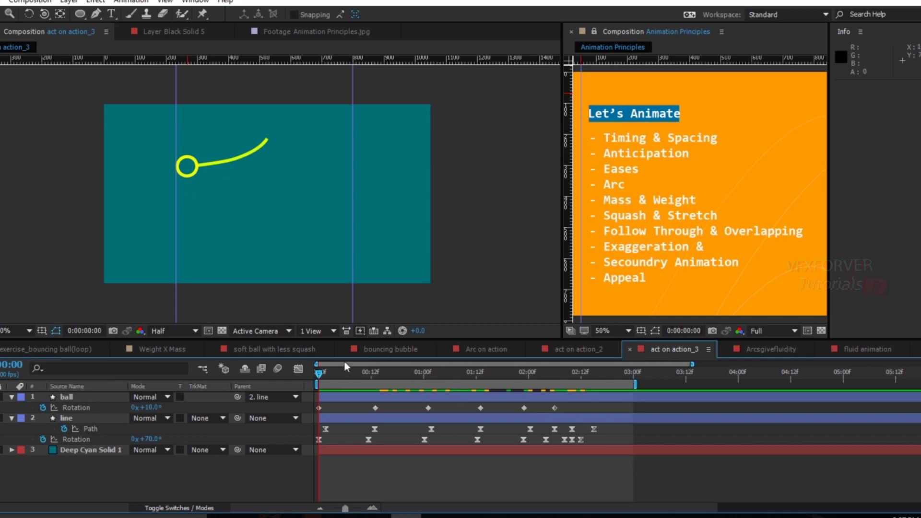
{"action": "left_click_drag", "start_coordinate": [328, 376], "coordinate": [376, 382]}
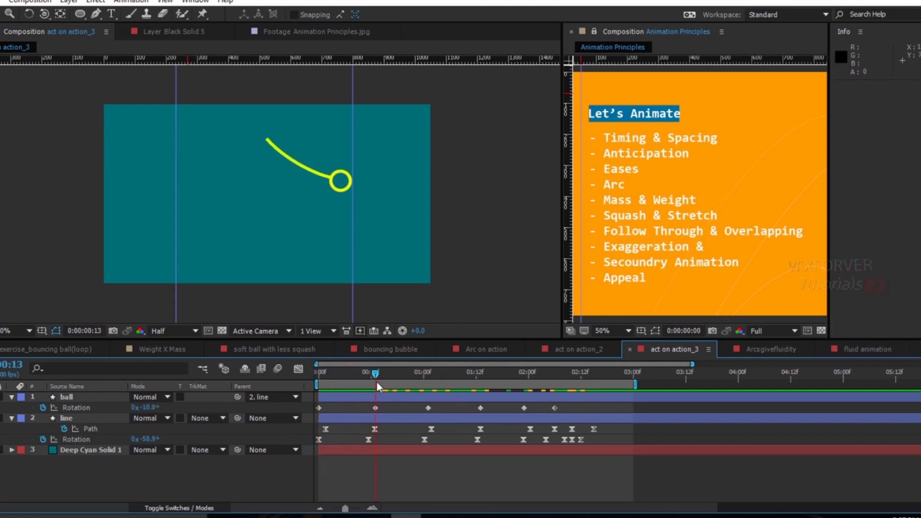
{"action": "left_click_drag", "start_coordinate": [578, 410], "coordinate": [313, 410]}
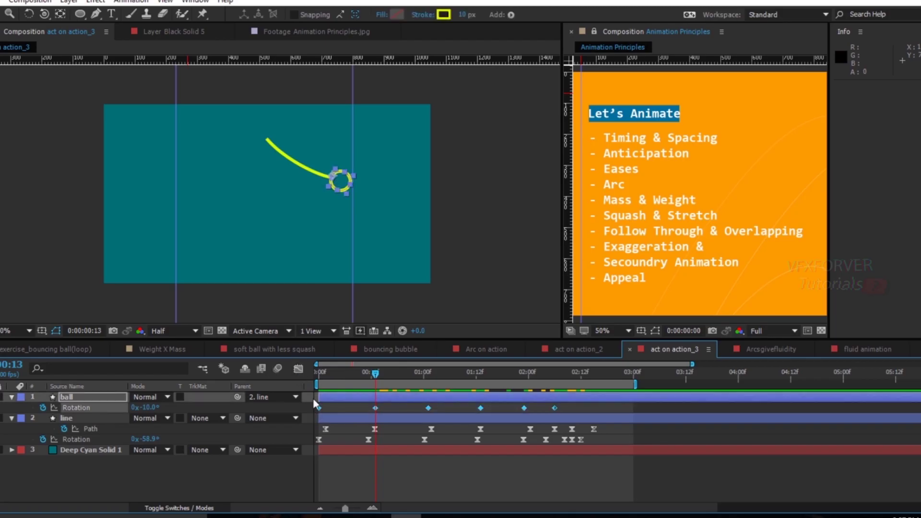
{"action": "left_click_drag", "start_coordinate": [319, 408], "coordinate": [322, 410]}
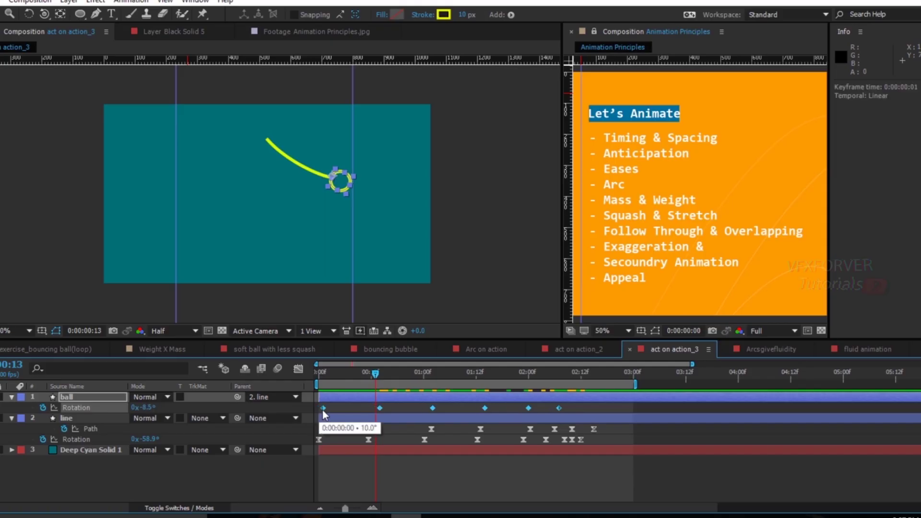
{"action": "left_click_drag", "start_coordinate": [332, 373], "coordinate": [316, 404]}
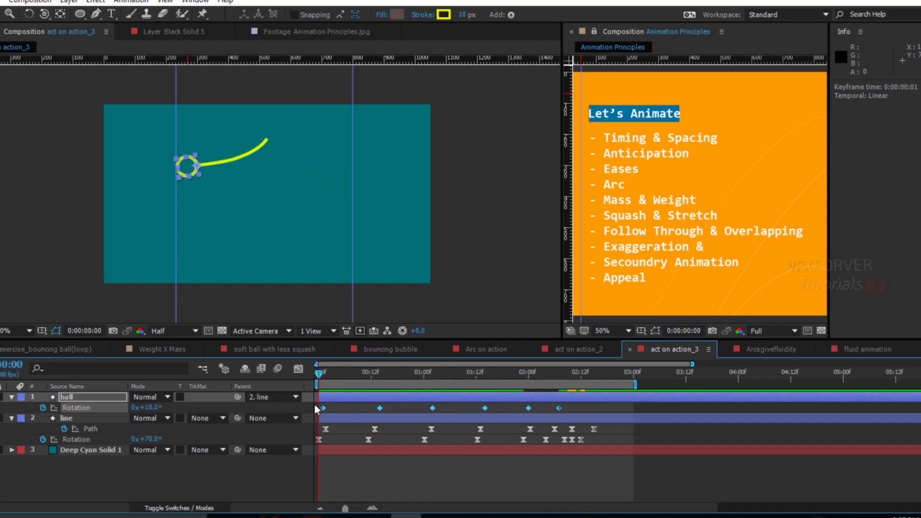
Step: Select all the ball's Rotation keyframes, show them in the graph editor and convert them to Auto Bezier
{"action": "left_click", "coordinate": [589, 408]}
{"action": "left_click", "coordinate": [301, 407]}
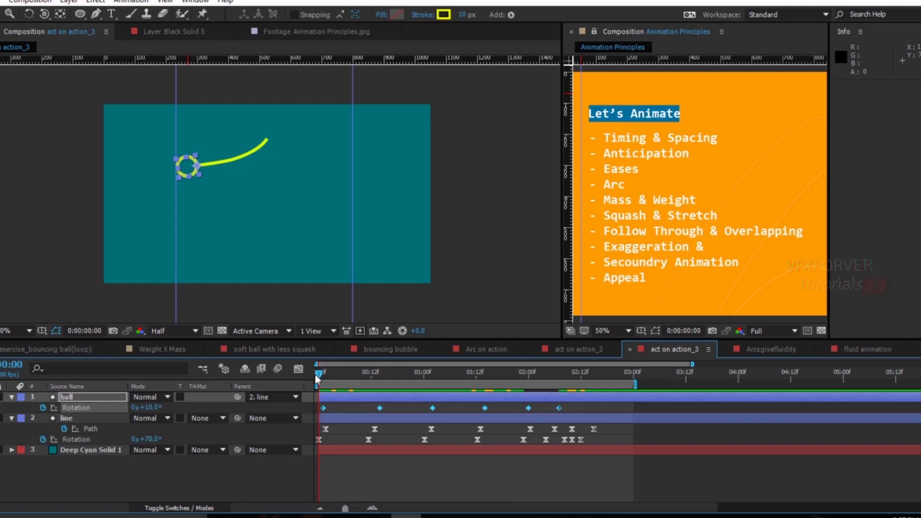
{"action": "left_click", "coordinate": [298, 370]}
{"action": "left_click_drag", "start_coordinate": [559, 402], "coordinate": [318, 468]}
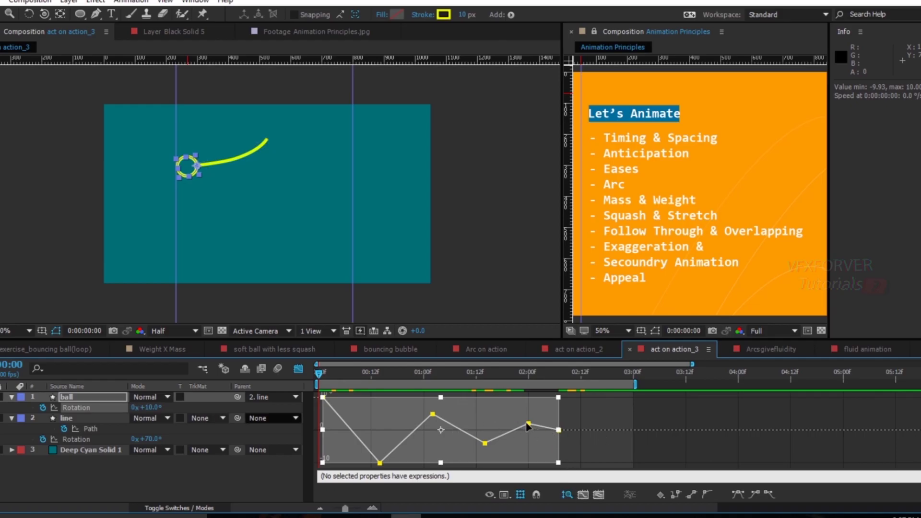
{"action": "left_click", "coordinate": [705, 494]}
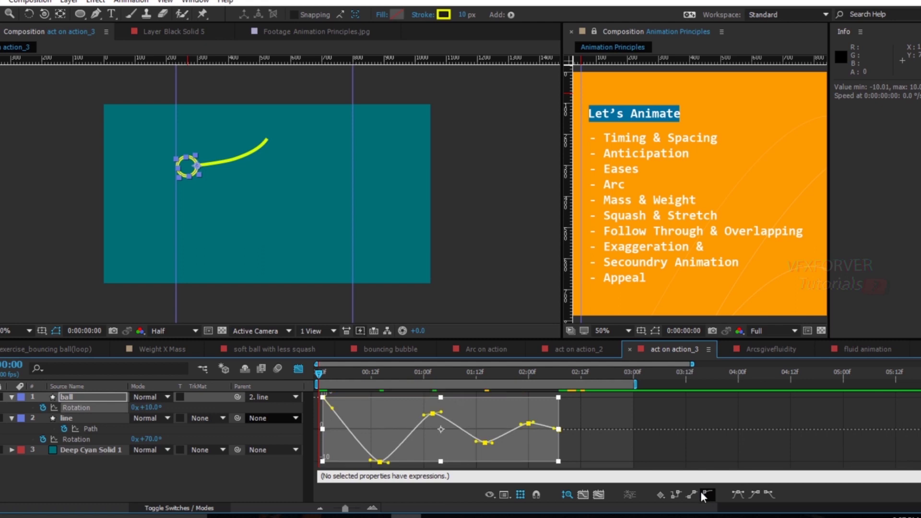
{"action": "left_click", "coordinate": [604, 415]}
Step: Adjust the Bezier handles of the ball's first and second Rotation keyframes to flatten the curve at both extremes
{"action": "left_click_drag", "start_coordinate": [332, 374], "coordinate": [319, 379]}
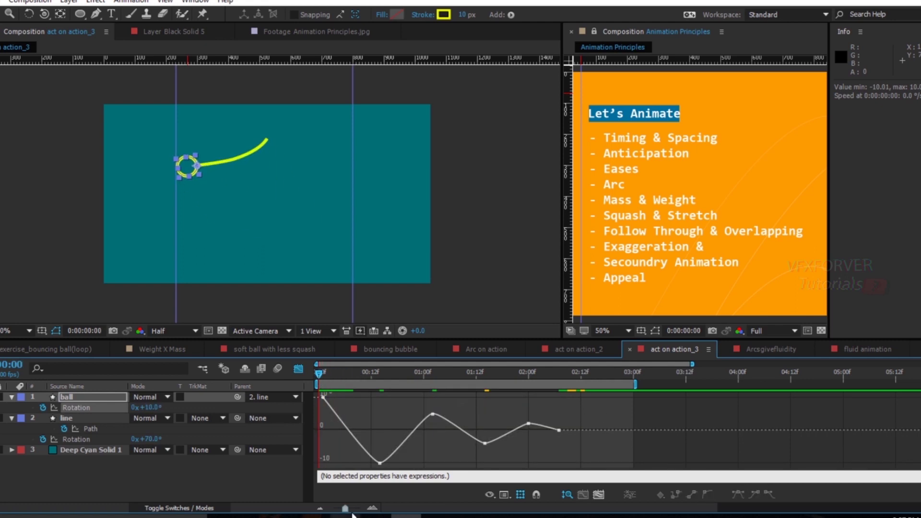
{"action": "left_click_drag", "start_coordinate": [345, 508], "coordinate": [349, 507]}
{"action": "left_click_drag", "start_coordinate": [353, 419], "coordinate": [338, 397]}
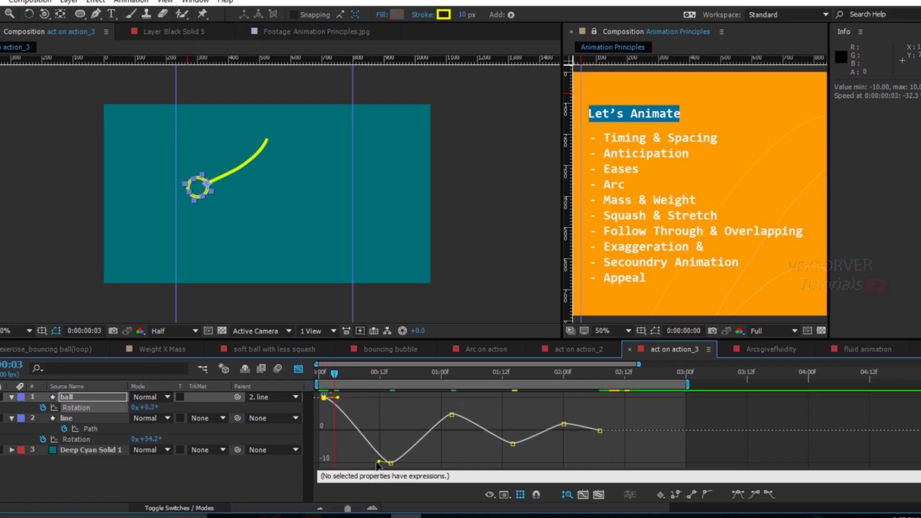
{"action": "left_click_drag", "start_coordinate": [379, 462], "coordinate": [379, 468]}
{"action": "key", "text": "shift"}
{"action": "left_click", "coordinate": [391, 449]}
Step: Ease the ball's Rotation keyframes at 0:00:01:02 and 0:00:01:14 and adjust their handles
{"action": "left_click_drag", "start_coordinate": [329, 374], "coordinate": [456, 422]}
{"action": "key", "text": "ctrl+a"}
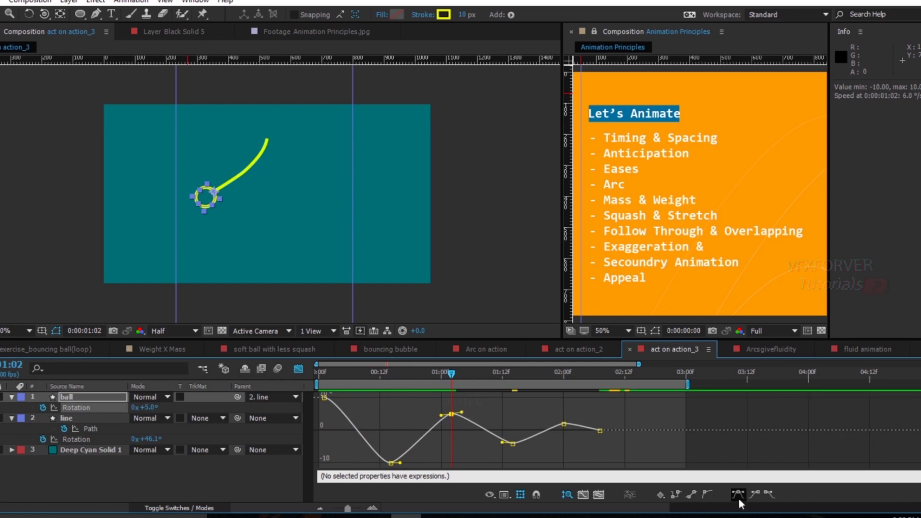
{"action": "left_click_drag", "start_coordinate": [441, 416], "coordinate": [438, 414]}
{"action": "left_click_drag", "start_coordinate": [459, 371], "coordinate": [513, 394]}
{"action": "left_click", "coordinate": [513, 444]}
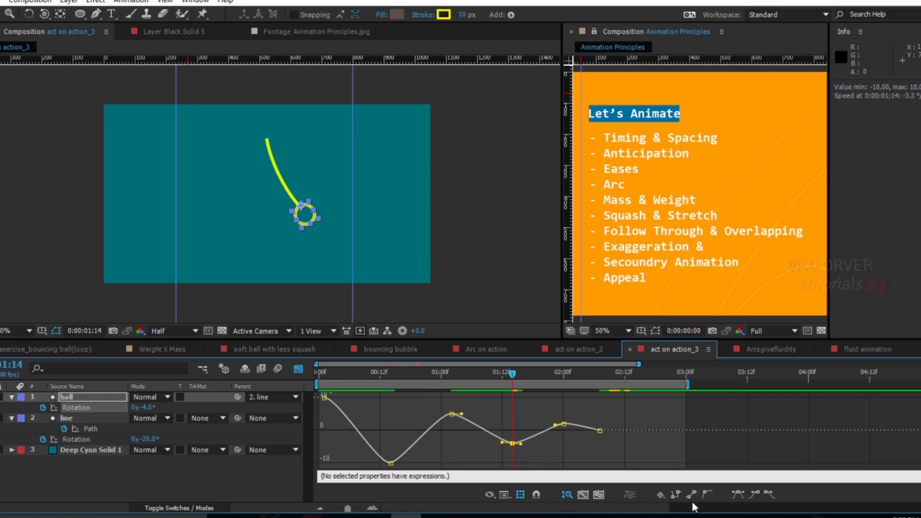
{"action": "left_click_drag", "start_coordinate": [522, 447], "coordinate": [524, 448]}
Step: Adjust the handle into the ball's last Rotation keyframe for a soft settle, then scrub back to the first frame
{"action": "left_click", "coordinate": [564, 424]}
{"action": "left_click_drag", "start_coordinate": [594, 430], "coordinate": [589, 431]}
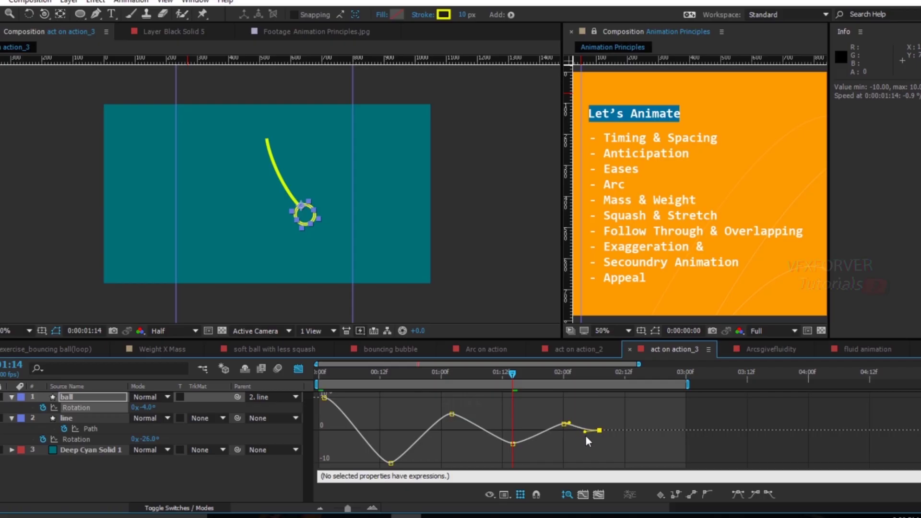
{"action": "left_click_drag", "start_coordinate": [513, 370], "coordinate": [269, 419]}
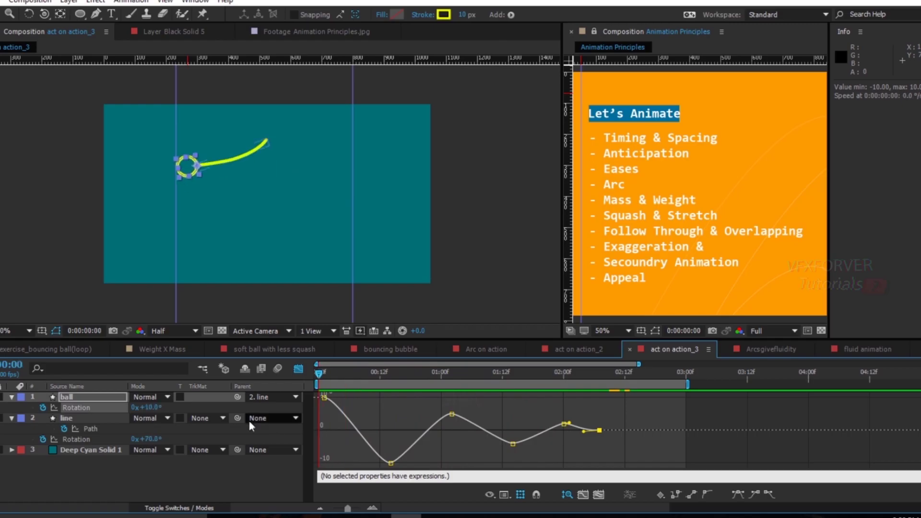
Step: Inspect the ball's Rotation speed graph, restore the value graph and return to the layer bar view
{"action": "right_click", "coordinate": [451, 455]}
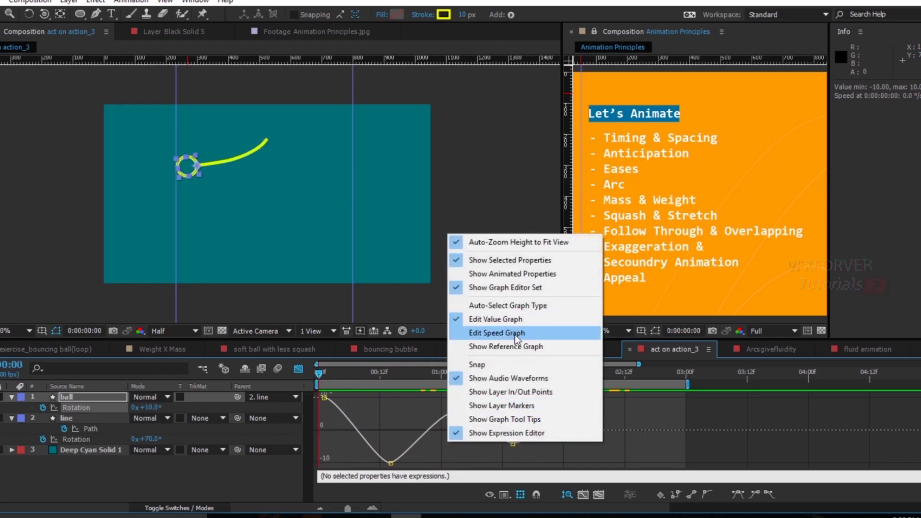
{"action": "left_click", "coordinate": [485, 330]}
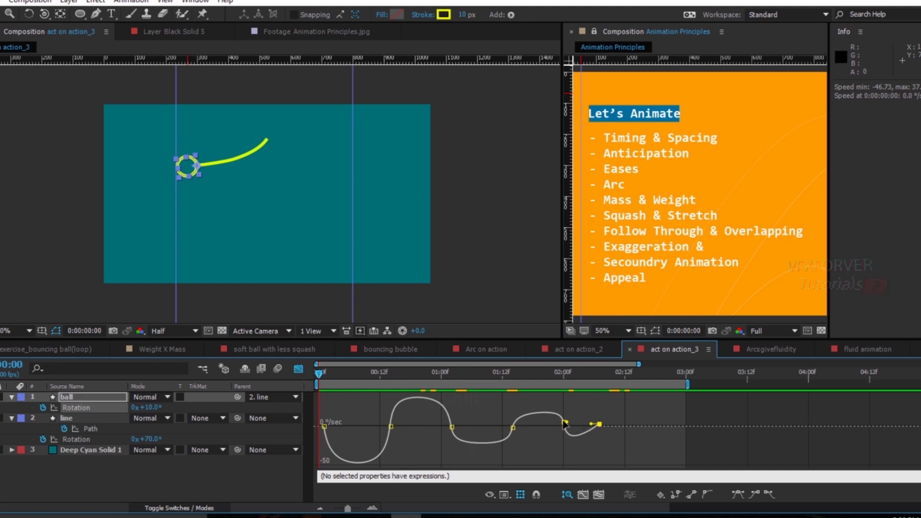
{"action": "left_click", "coordinate": [503, 495]}
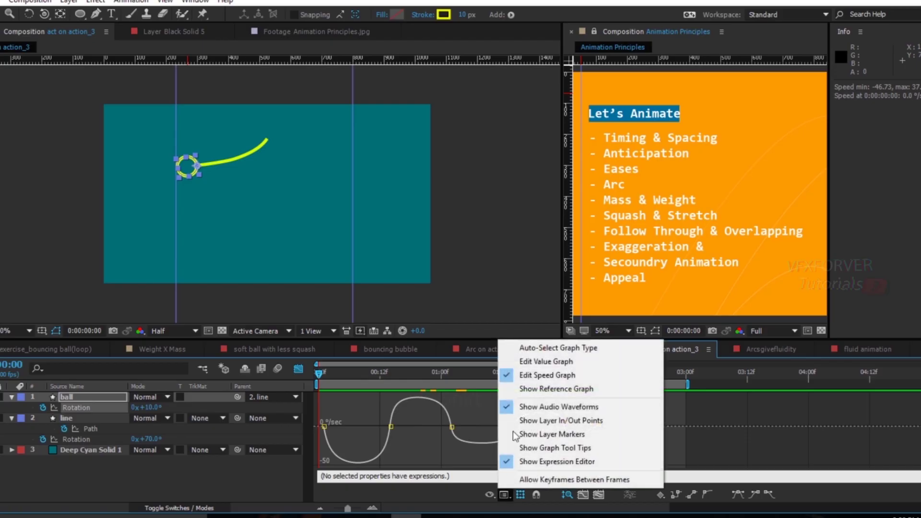
{"action": "left_click", "coordinate": [546, 361]}
{"action": "left_click", "coordinate": [299, 369]}
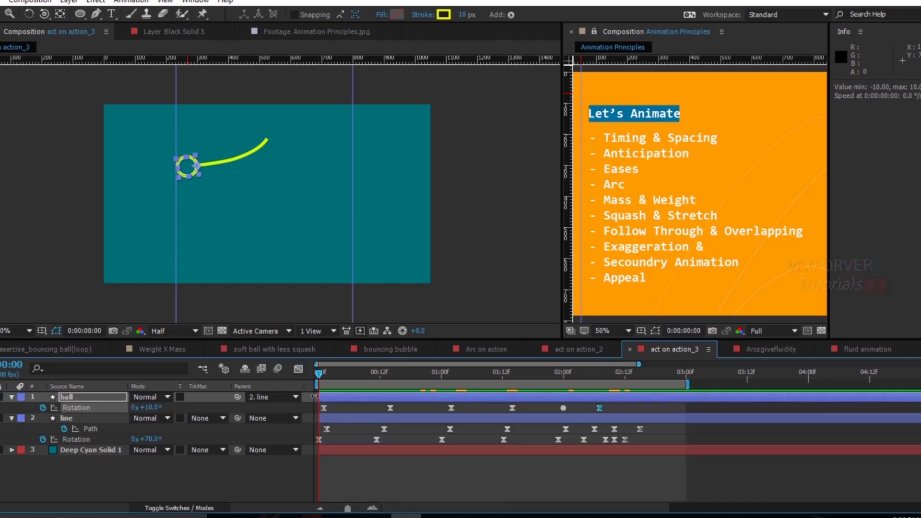
Step: Select all of the ball's Rotation keyframes, preview the pendulum animation and scrub to 0:00:01:08
{"action": "left_click_drag", "start_coordinate": [609, 408], "coordinate": [278, 411]}
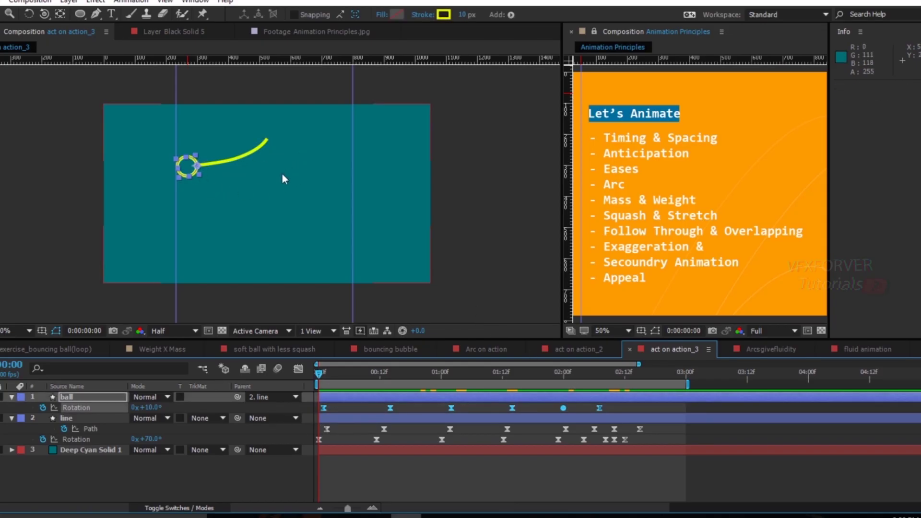
{"action": "key", "text": "KP_0"}
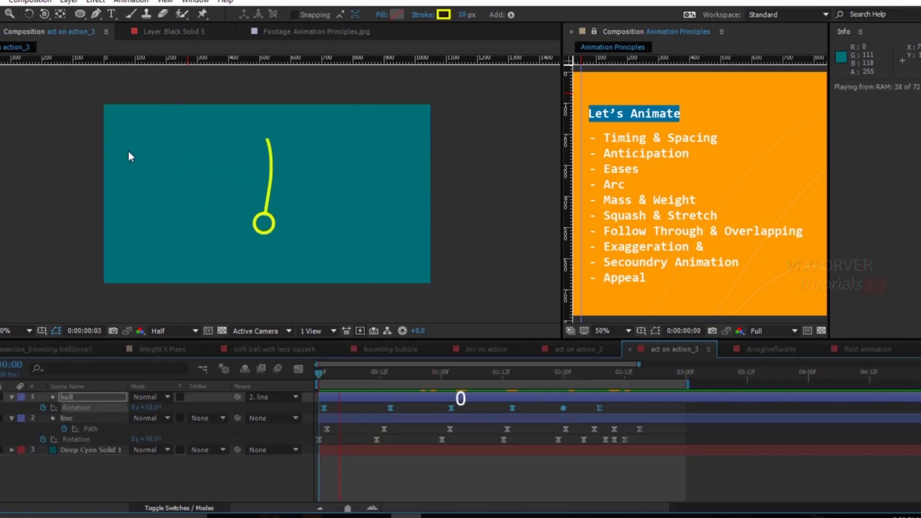
{"action": "key", "text": "KP_0"}
{"action": "left_click_drag", "start_coordinate": [376, 374], "coordinate": [481, 425]}
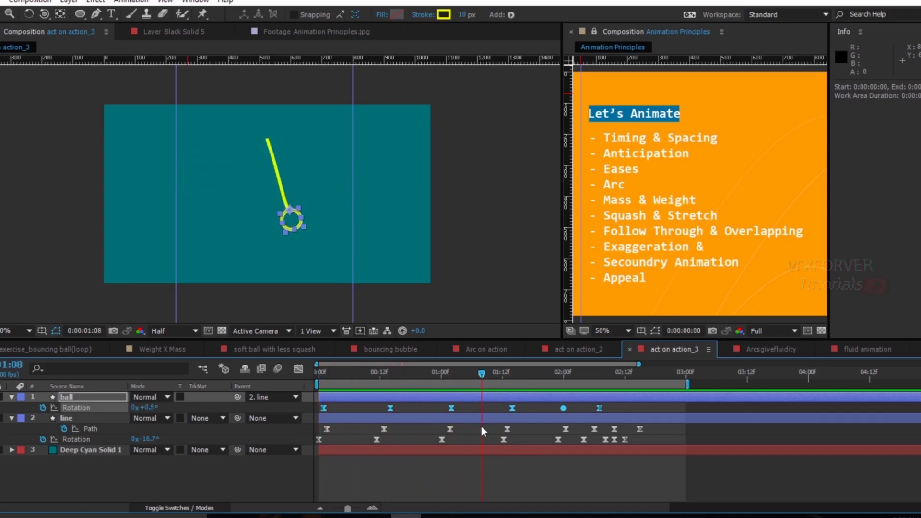
Step: Open the Arcsgivefluidity composition, select the top layer and examine the arm's pose and joints over the first frames
{"action": "left_click", "coordinate": [777, 350]}
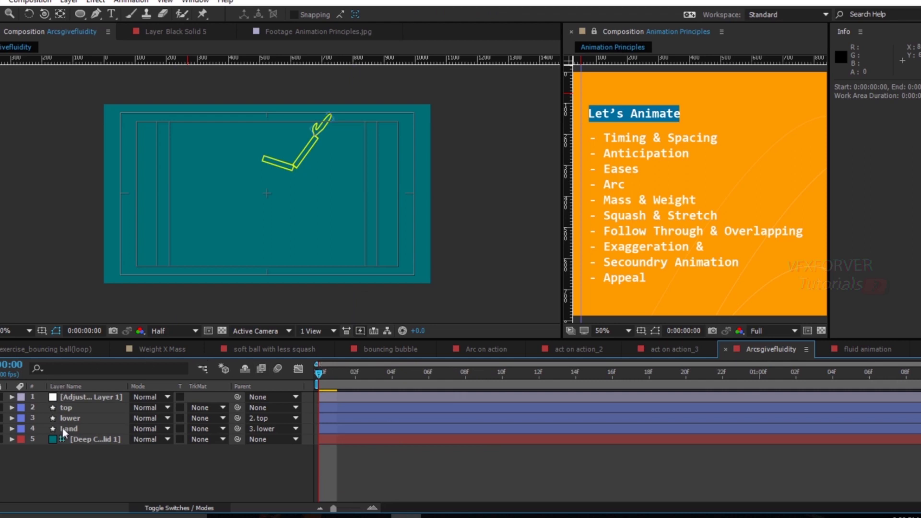
{"action": "left_click", "coordinate": [67, 408]}
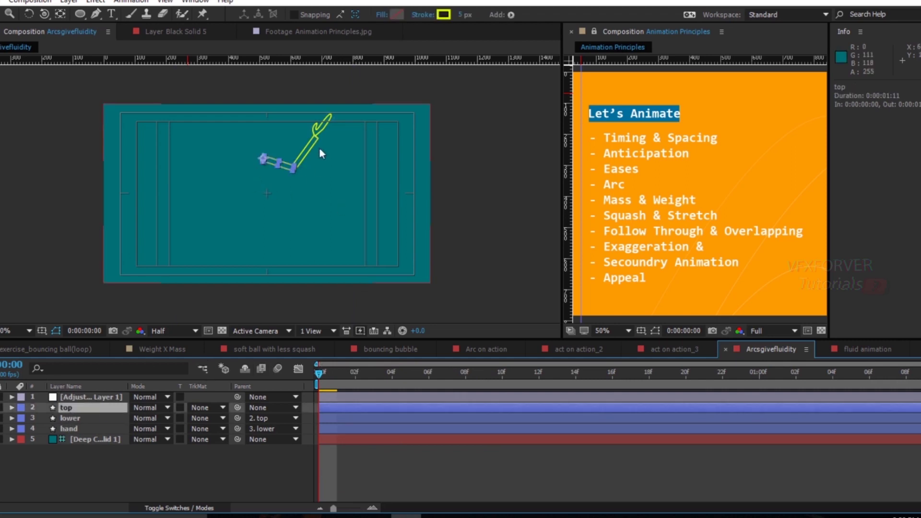
{"action": "left_click_drag", "start_coordinate": [327, 378], "coordinate": [426, 390]}
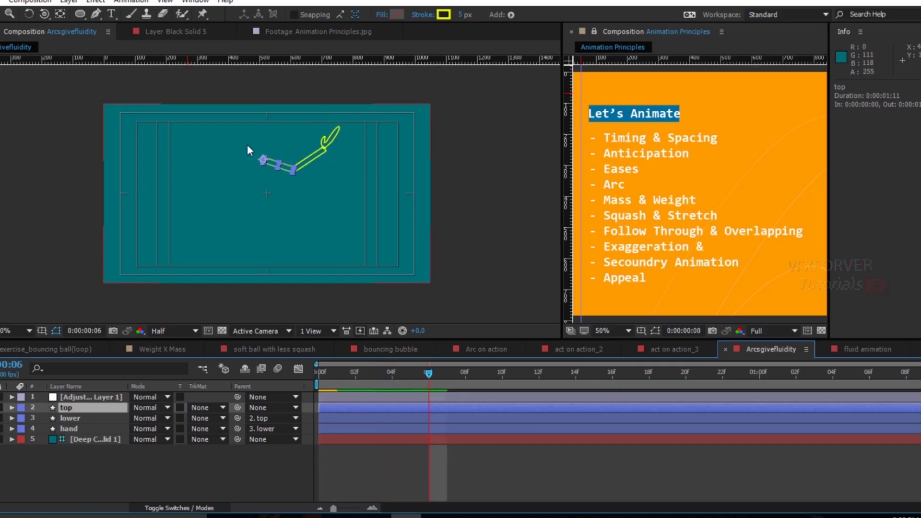
{"action": "scroll", "coordinate": [247, 145], "scroll_direction": "up", "scroll_amount": 2}
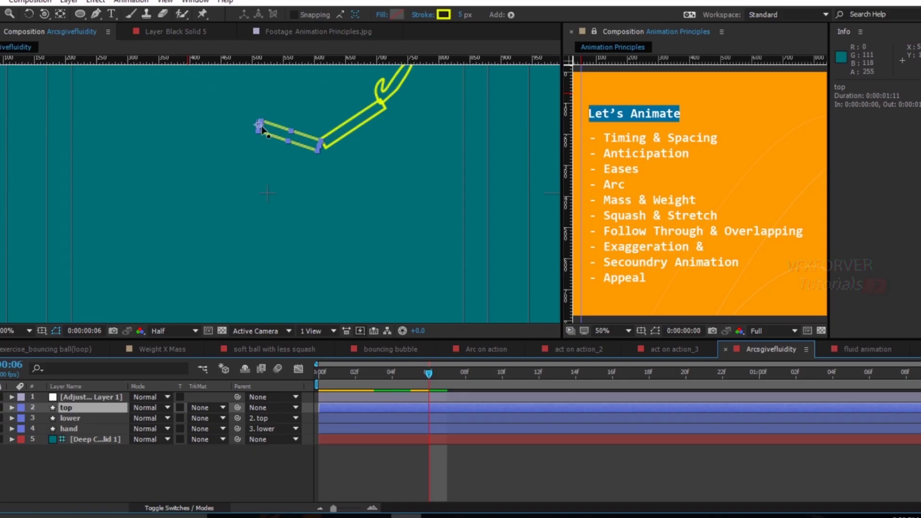
{"action": "left_click", "coordinate": [319, 381]}
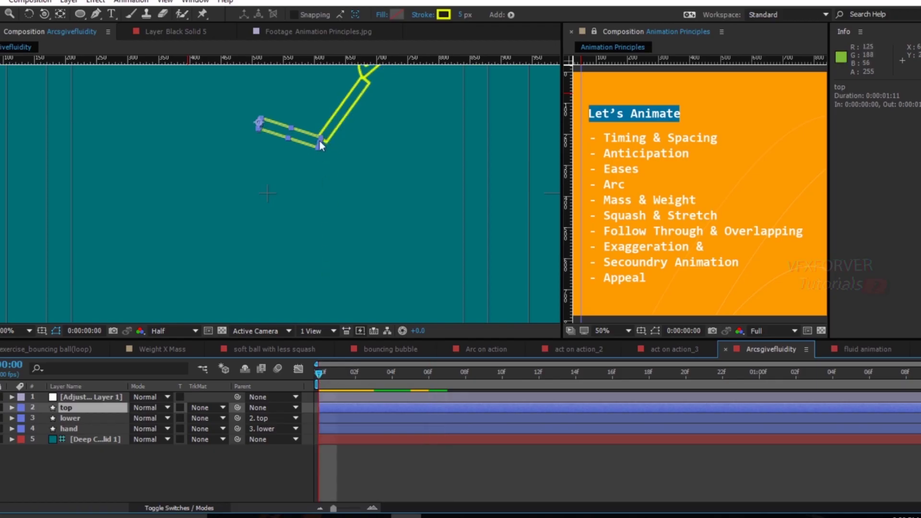
{"action": "scroll", "coordinate": [337, 151], "scroll_direction": "down", "scroll_amount": 2}
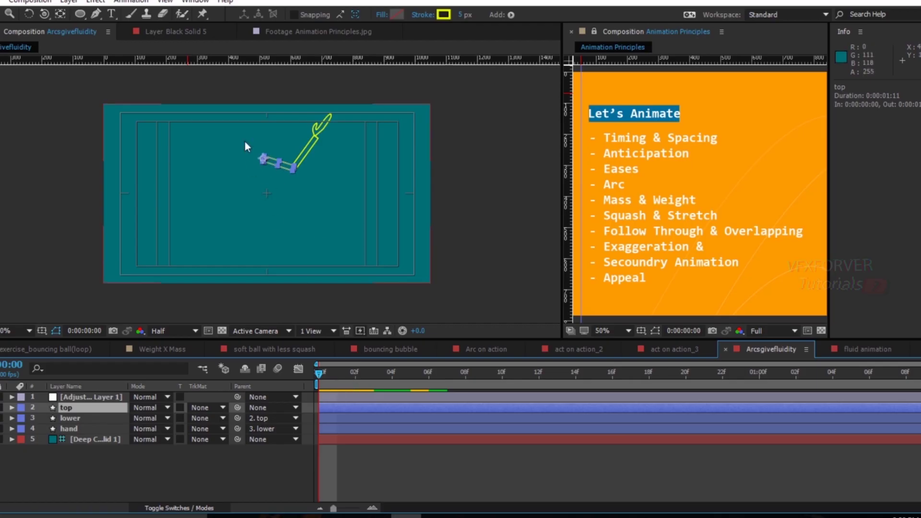
{"action": "key", "text": "period"}
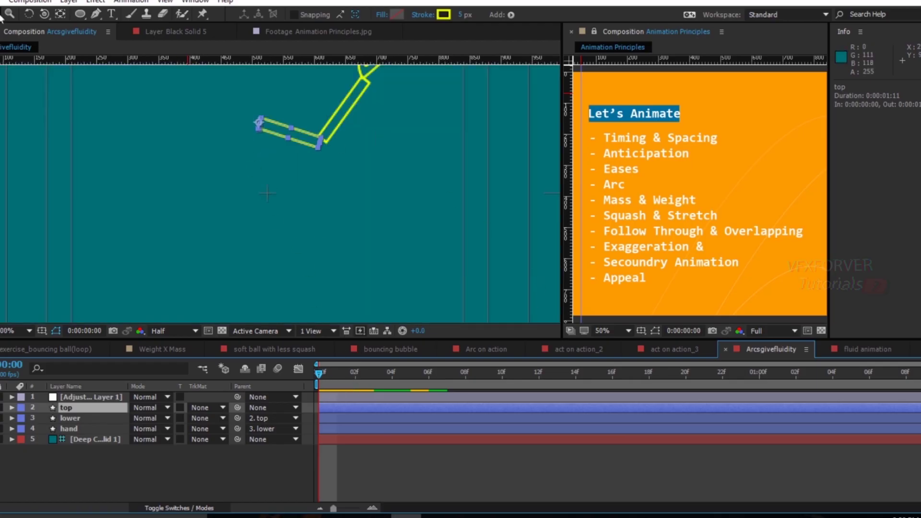
{"action": "left_click_drag", "start_coordinate": [263, 187], "coordinate": [283, 266]}
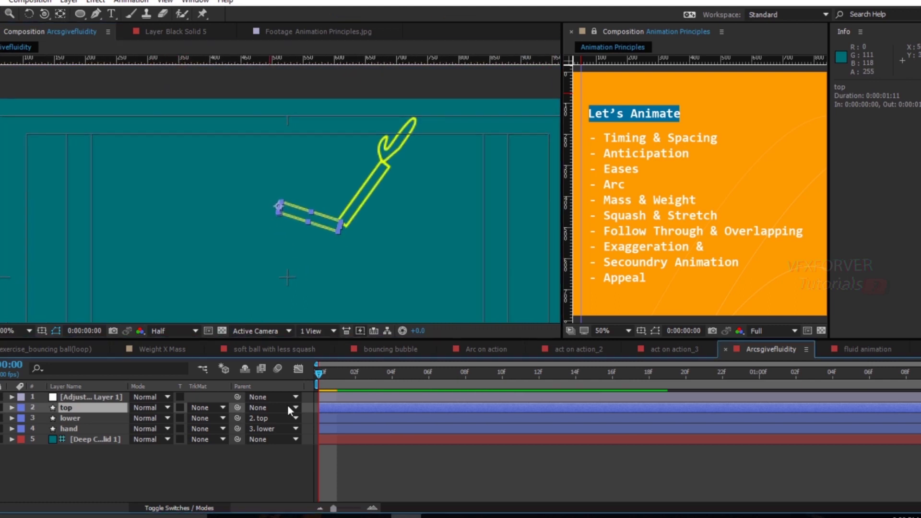
Step: Reveal the keyframed properties of the top, lower and hand layers, select top's Y Position and scrub to 0:00:00:05
{"action": "left_click", "coordinate": [82, 428]}
{"action": "left_click", "coordinate": [84, 410], "text": "shift"}
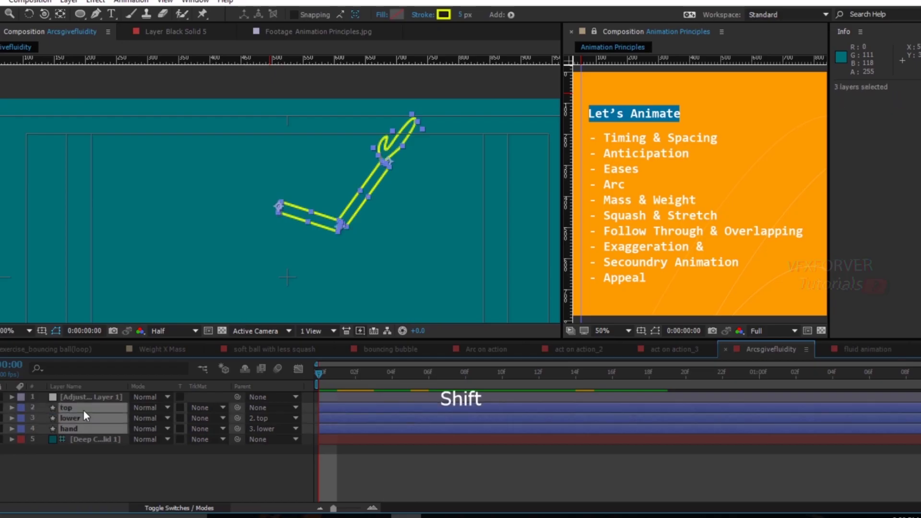
{"action": "key", "text": "u"}
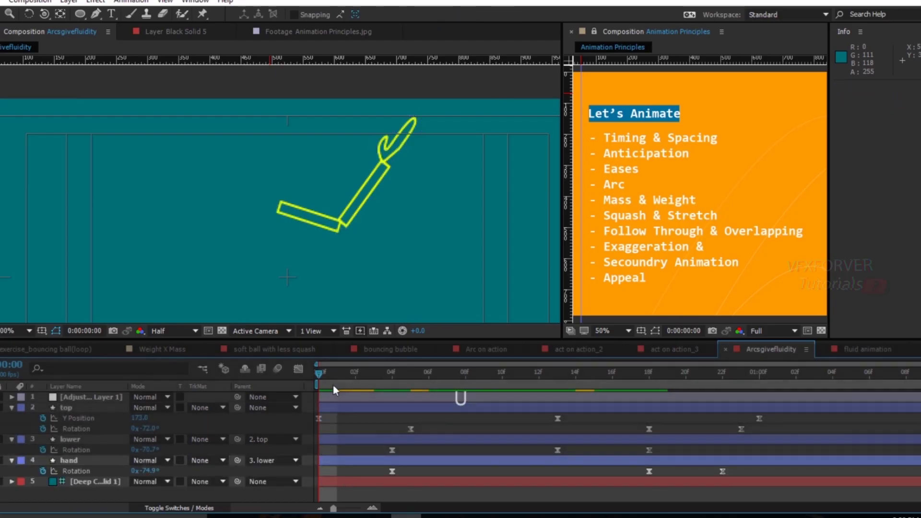
{"action": "left_click", "coordinate": [104, 419]}
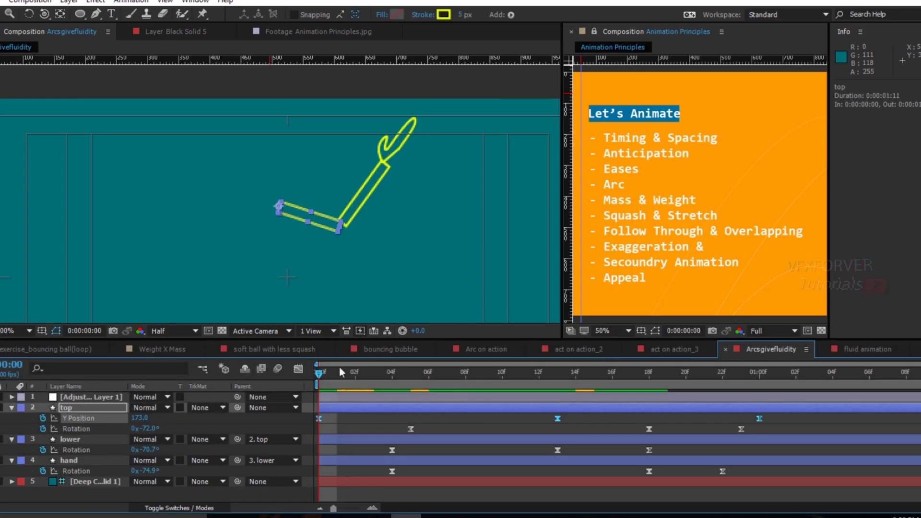
{"action": "left_click_drag", "start_coordinate": [322, 375], "coordinate": [419, 404]}
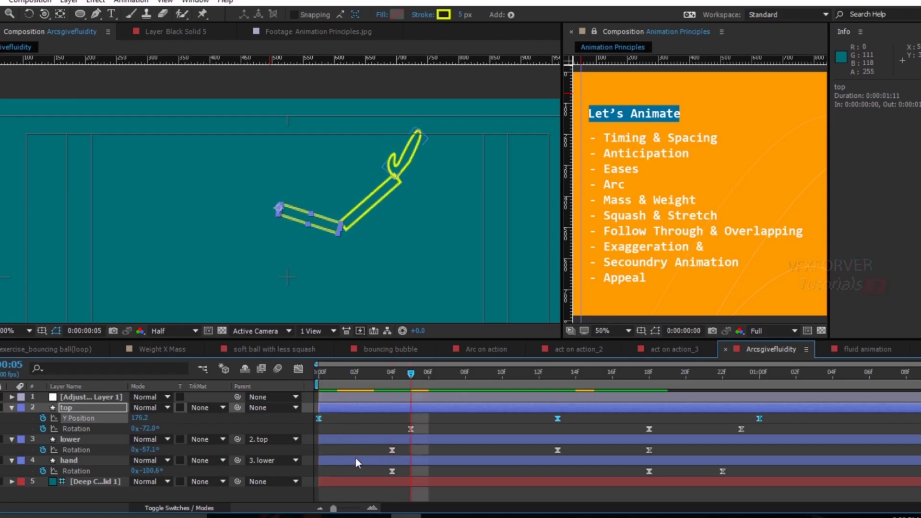
Step: Shift all of the hand's Rotation keyframes one frame earlier and move the time to the first one at 0:00:00:03
{"action": "left_click", "coordinate": [94, 464]}
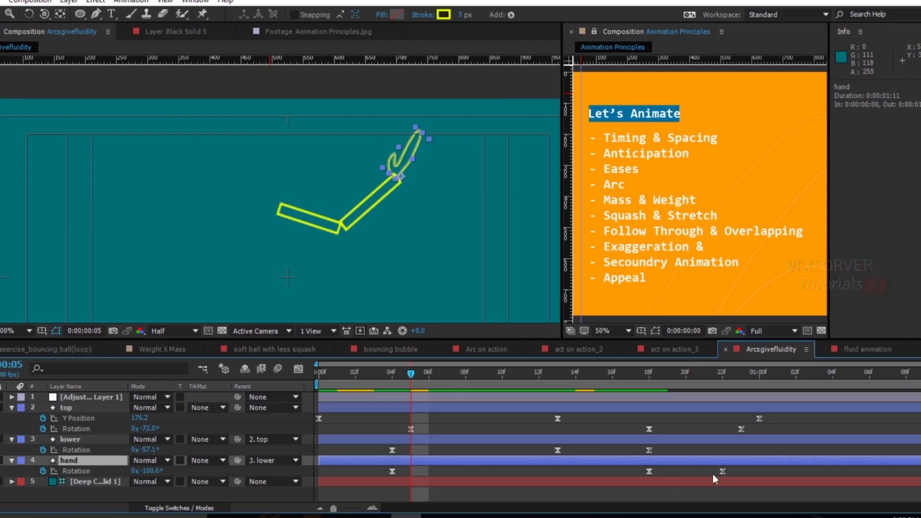
{"action": "left_click_drag", "start_coordinate": [672, 480], "coordinate": [367, 480]}
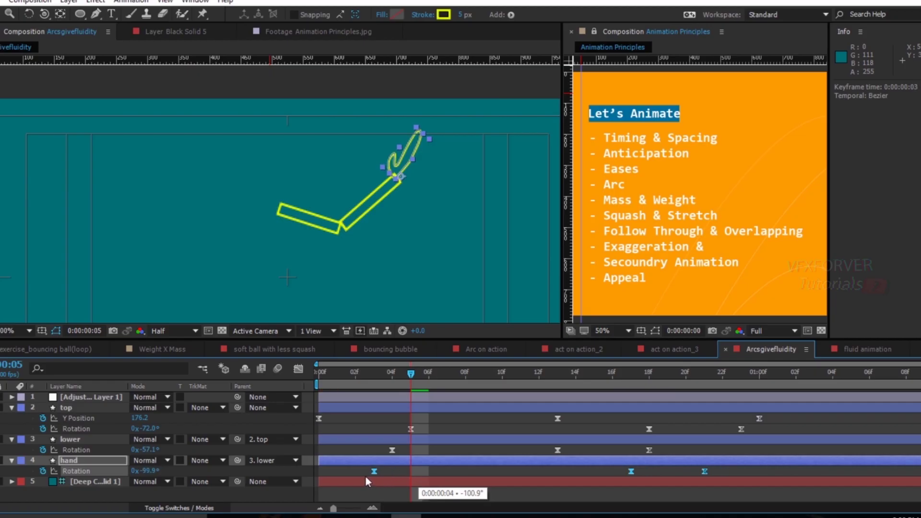
{"action": "left_click", "coordinate": [373, 379]}
{"action": "mouse_move", "coordinate": [374, 378]}
{"action": "left_mouse_down"}
{"action": "mouse_move", "coordinate": [408, 387]}
{"action": "mouse_move", "coordinate": [375, 391]}
{"action": "left_mouse_up"}
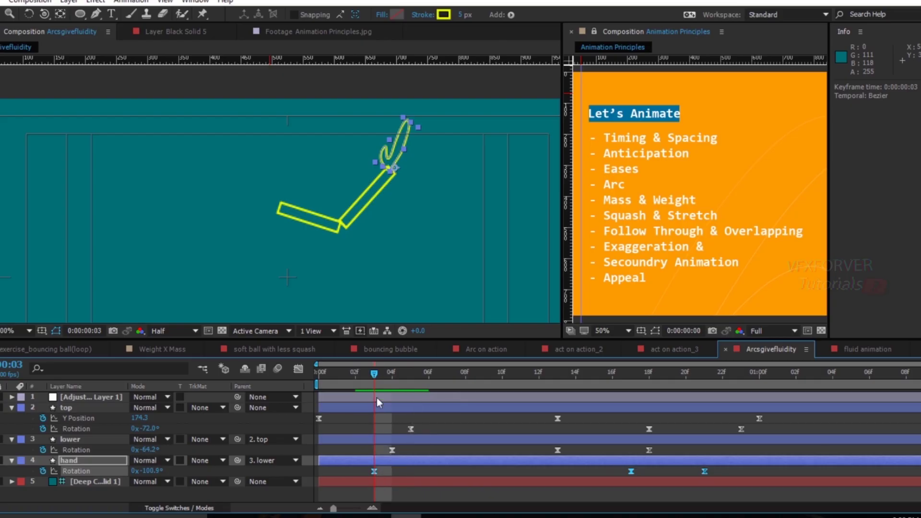
Step: Set the hand's Rotation keyframe at 0:00:00:03 to -101.9°
{"action": "left_click", "coordinate": [392, 473]}
{"action": "left_click", "coordinate": [374, 472]}
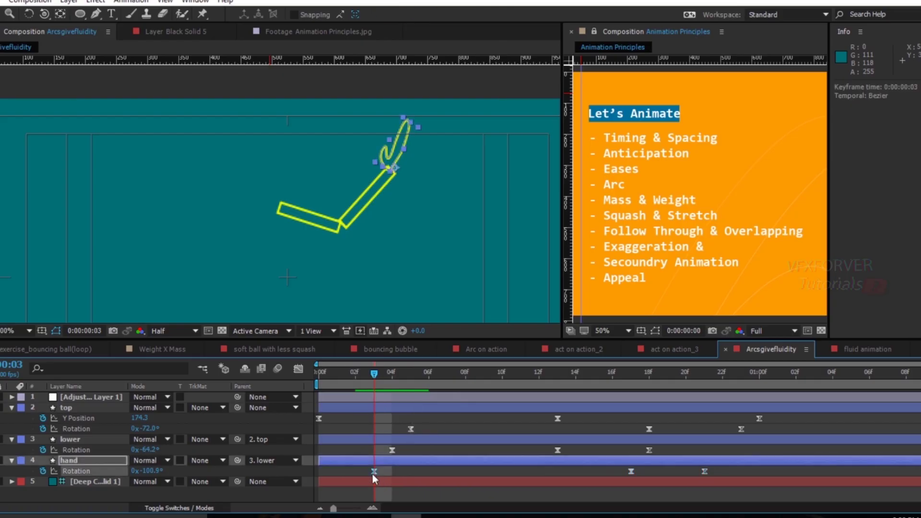
{"action": "mouse_move", "coordinate": [150, 478]}
{"action": "left_mouse_down"}
{"action": "mouse_move", "coordinate": [141, 474]}
{"action": "mouse_move", "coordinate": [149, 474]}
{"action": "left_mouse_up"}
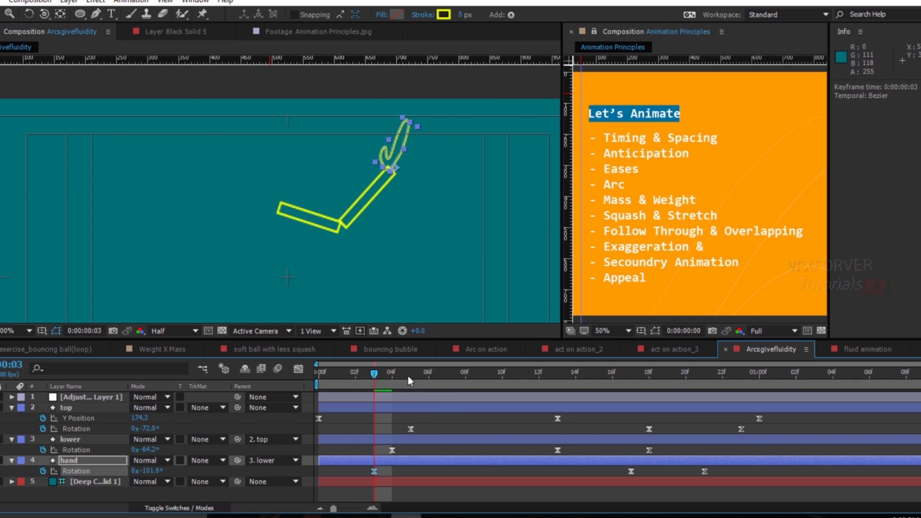
Step: Scrub through the downward swing to 0:00:00:17 and set the hand's Rotation there to -9.3°
{"action": "left_click_drag", "start_coordinate": [375, 373], "coordinate": [523, 414]}
{"action": "scroll", "coordinate": [408, 218], "scroll_direction": "down", "scroll_amount": 2}
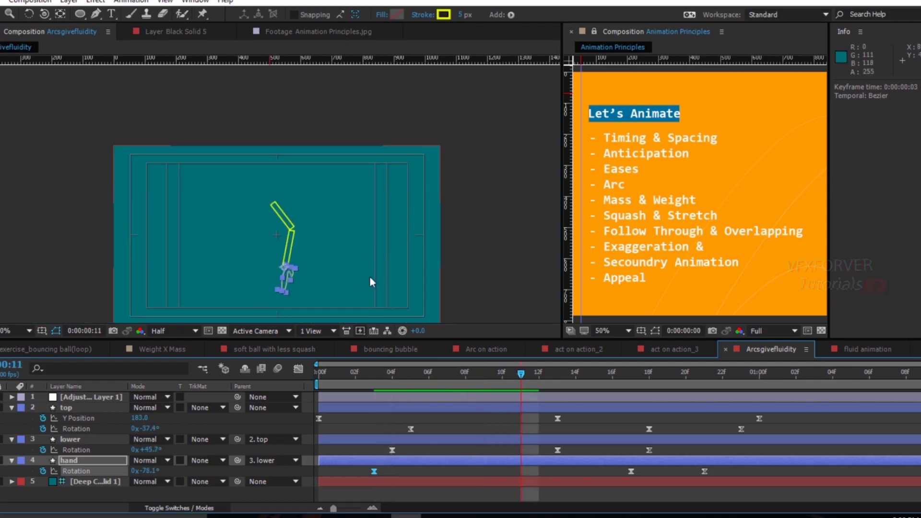
{"action": "left_click_drag", "start_coordinate": [522, 372], "coordinate": [632, 419]}
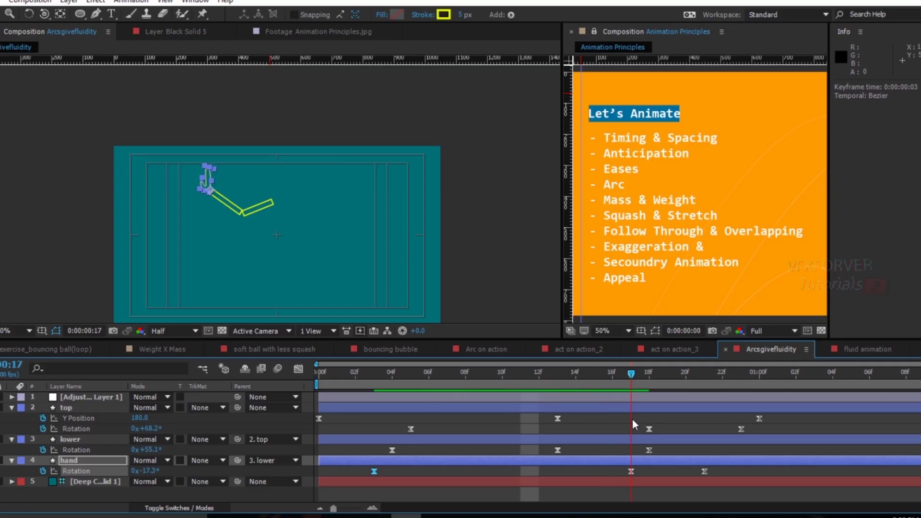
{"action": "left_click", "coordinate": [158, 472]}
{"action": "left_click", "coordinate": [161, 472]}
{"action": "mouse_move", "coordinate": [148, 473]}
{"action": "left_mouse_down"}
{"action": "mouse_move", "coordinate": [162, 474]}
{"action": "mouse_move", "coordinate": [154, 473]}
{"action": "left_mouse_up"}
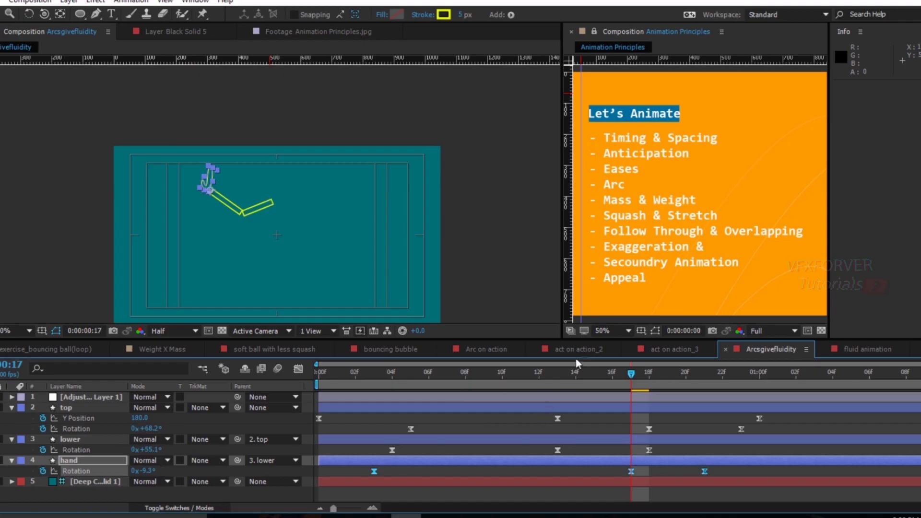
Step: End the work area at 0:00:01:00 and inspect the value graph of the top layer's Y Position keyframes
{"action": "left_click_drag", "start_coordinate": [589, 376], "coordinate": [761, 433]}
{"action": "key", "text": "n"}
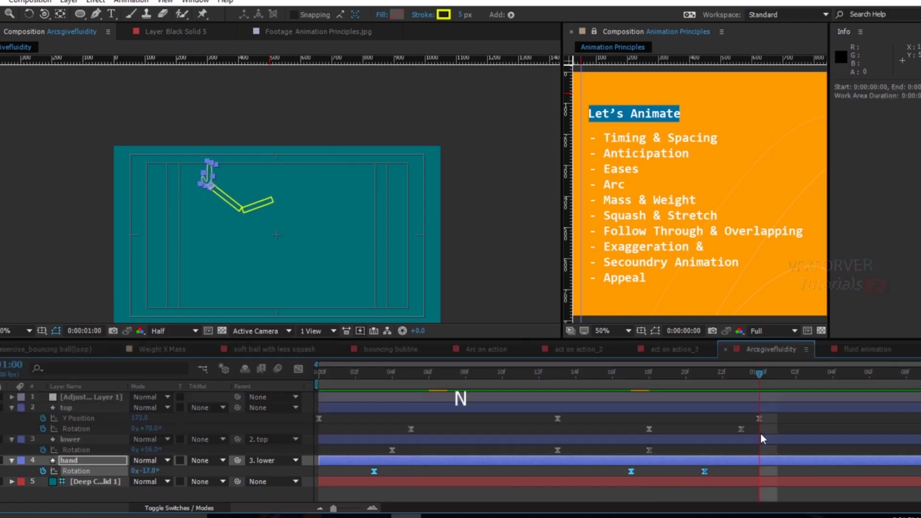
{"action": "left_click_drag", "start_coordinate": [810, 424], "coordinate": [312, 413]}
{"action": "left_click", "coordinate": [304, 367]}
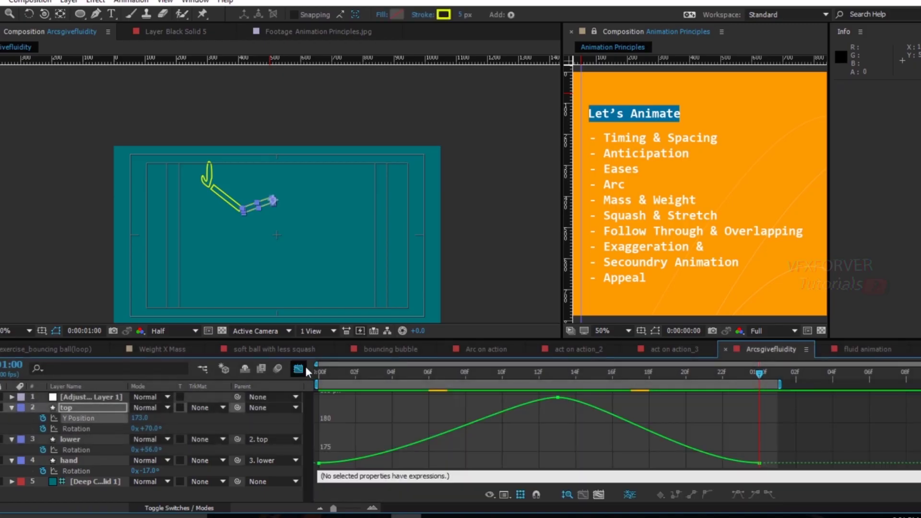
{"action": "left_click_drag", "start_coordinate": [555, 375], "coordinate": [594, 376]}
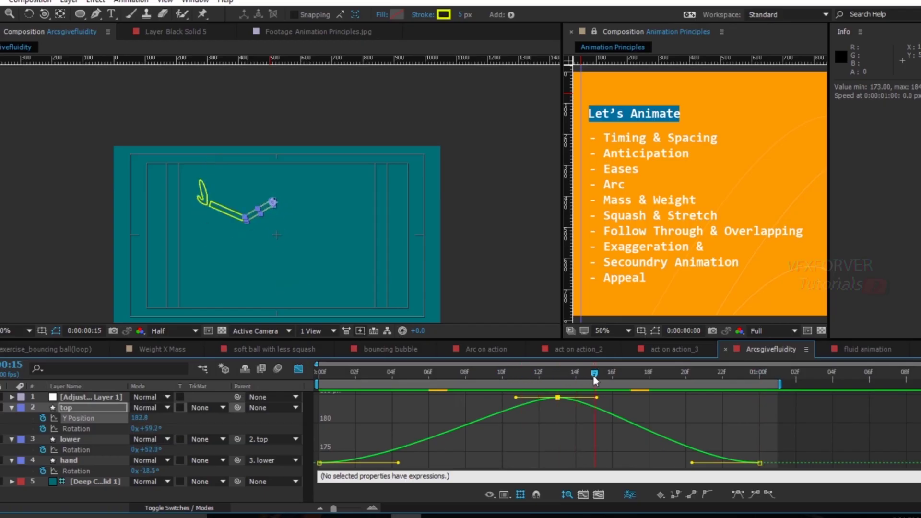
Step: Return to the layer bar view, preview the arm swing from the first frame and scrub to 0:00:00:19
{"action": "left_click", "coordinate": [299, 369]}
{"action": "left_click_drag", "start_coordinate": [481, 378], "coordinate": [314, 379]}
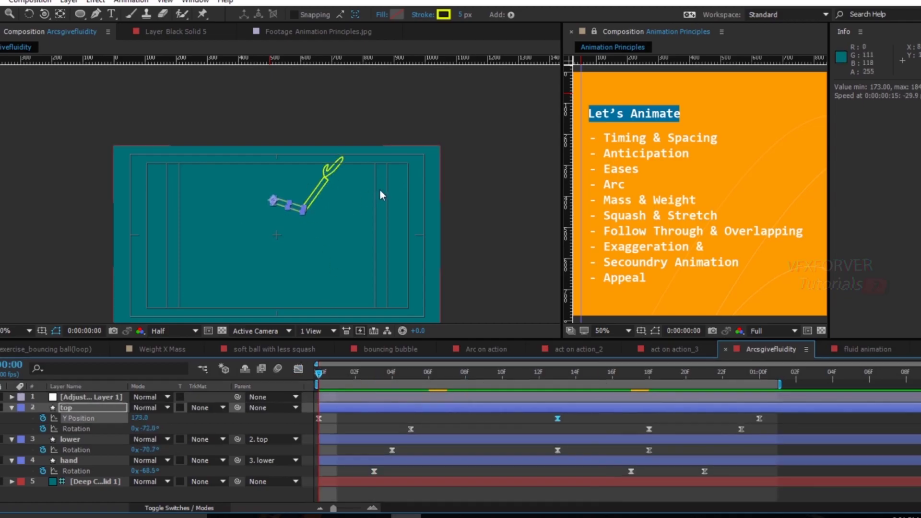
{"action": "key", "text": "space"}
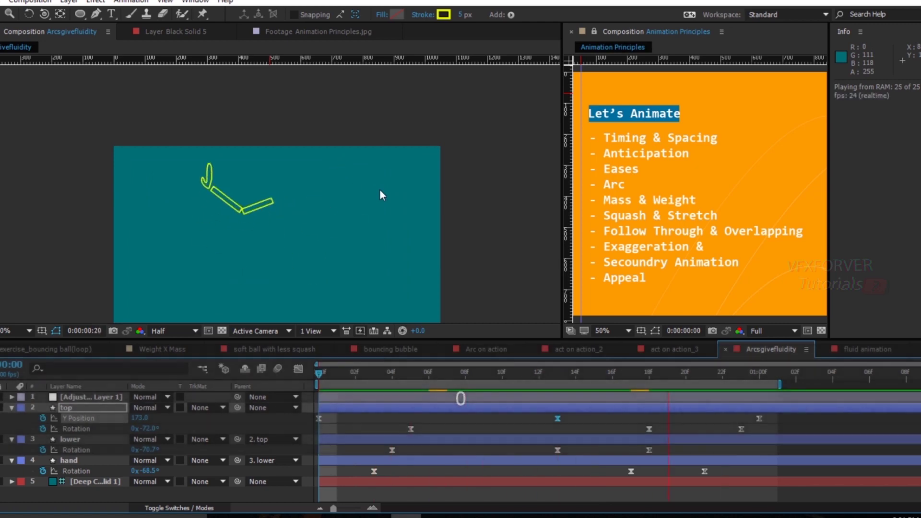
{"action": "double_click", "coordinate": [388, 379]}
{"action": "left_click_drag", "start_coordinate": [335, 375], "coordinate": [666, 424]}
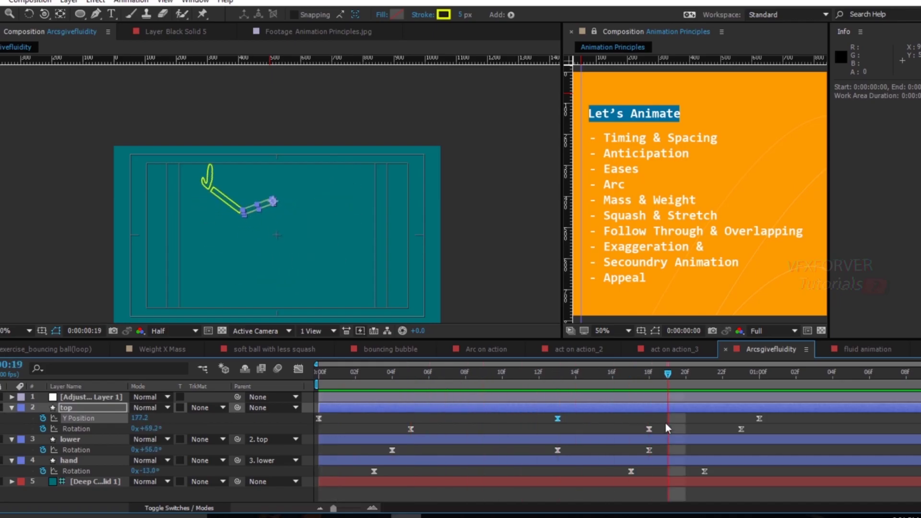
Step: Switch to the fluid animation composition, preview the blue tail dragging behind the sliding top and return to the first frame
{"action": "left_click", "coordinate": [853, 350]}
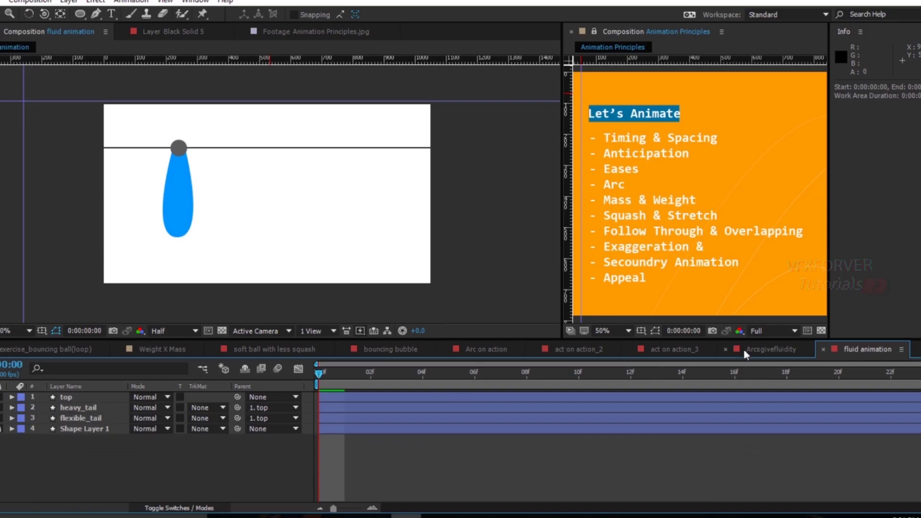
{"action": "left_click", "coordinate": [763, 349]}
{"action": "left_click", "coordinate": [867, 350]}
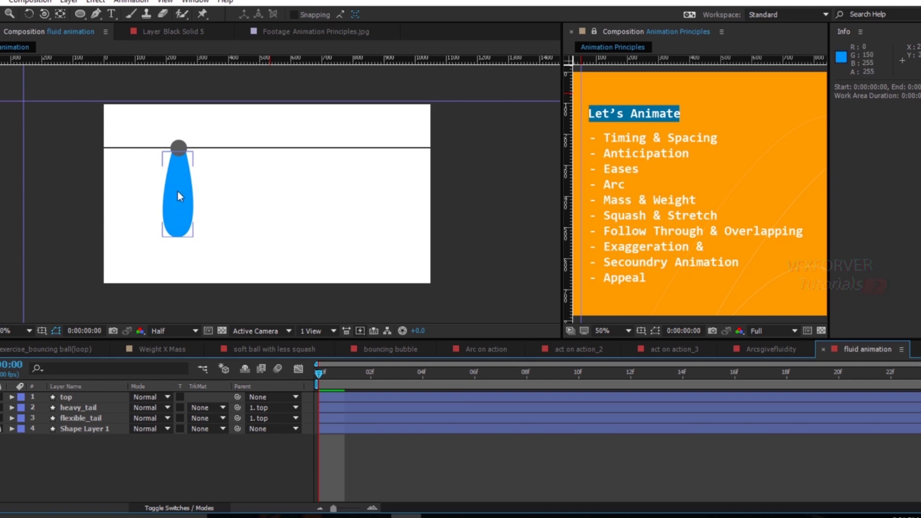
{"action": "left_click_drag", "start_coordinate": [330, 368], "coordinate": [527, 373]}
{"action": "key", "text": "Home"}
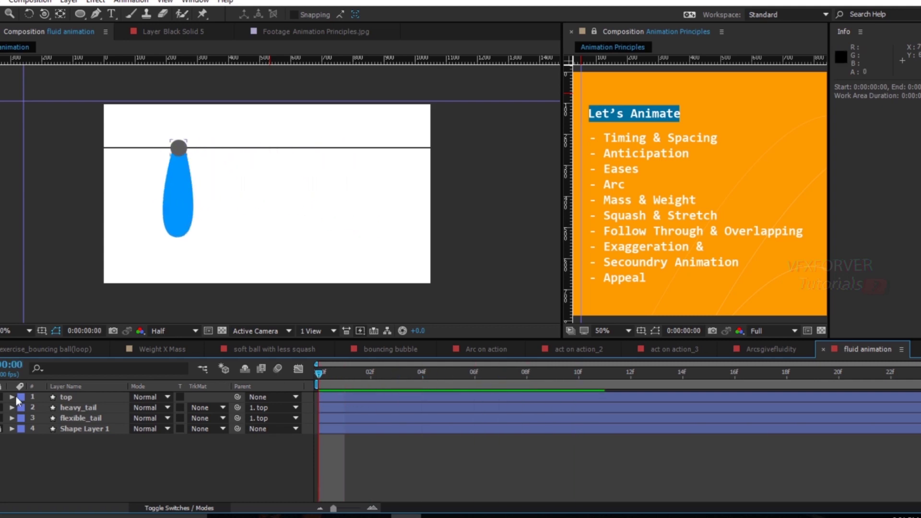
{"action": "key", "text": "space"}
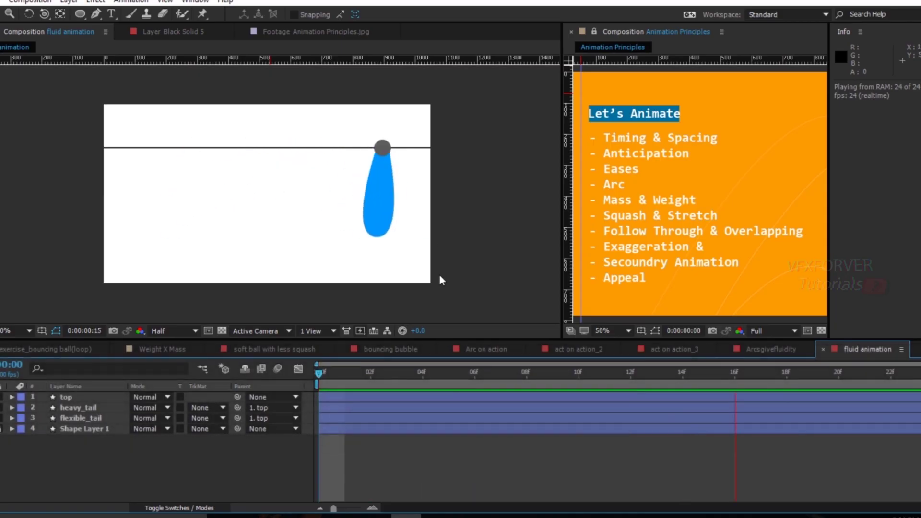
{"action": "left_click", "coordinate": [338, 373]}
{"action": "key", "text": "Home"}
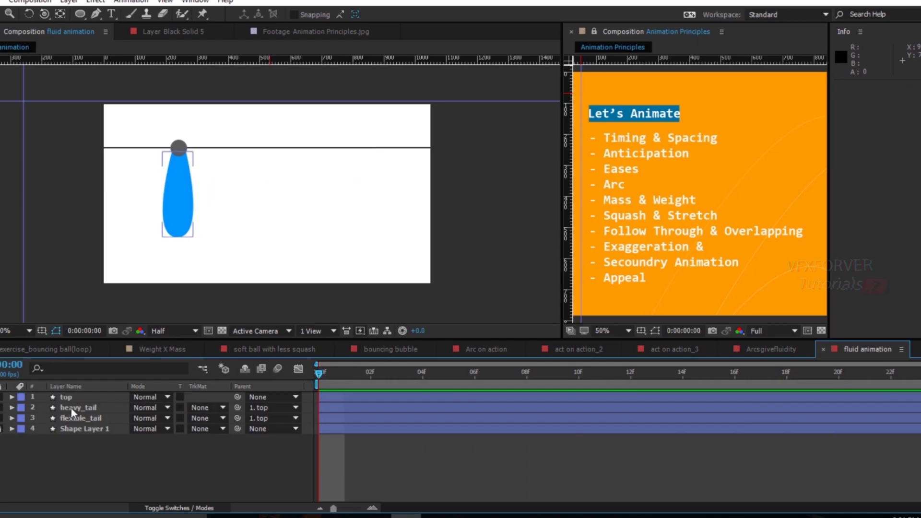
Step: Check the heavy_tail layer for animated properties, looking at its Contents and Transform groups before collapsing it
{"action": "left_click", "coordinate": [89, 408]}
{"action": "key", "text": "u"}
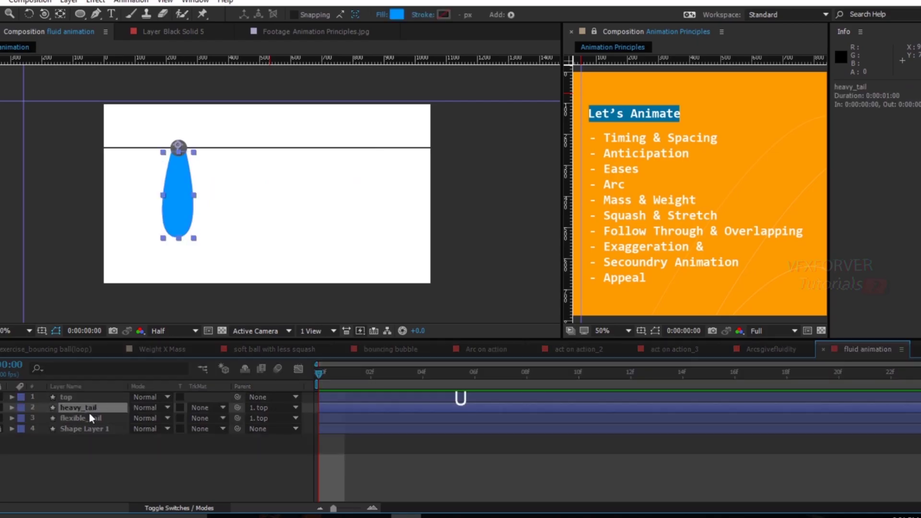
{"action": "left_click", "coordinate": [86, 461]}
{"action": "left_click", "coordinate": [77, 410]}
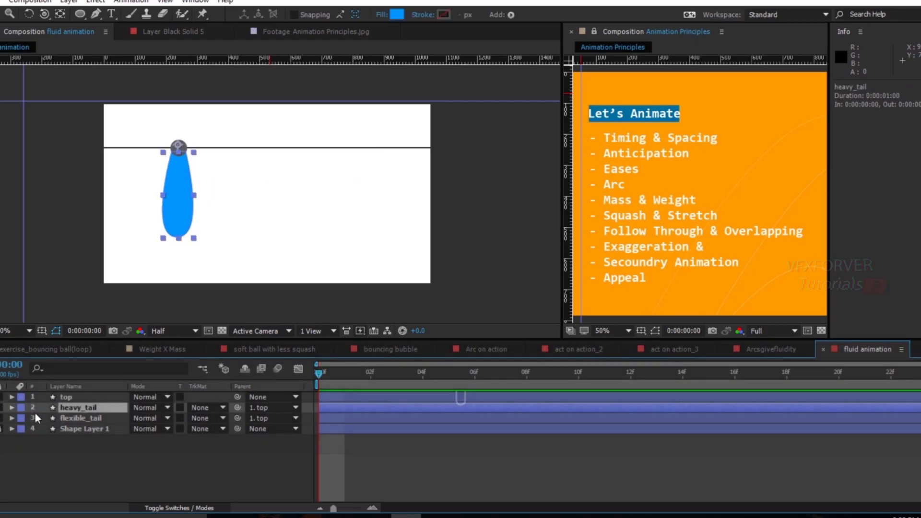
{"action": "left_click", "coordinate": [12, 408]}
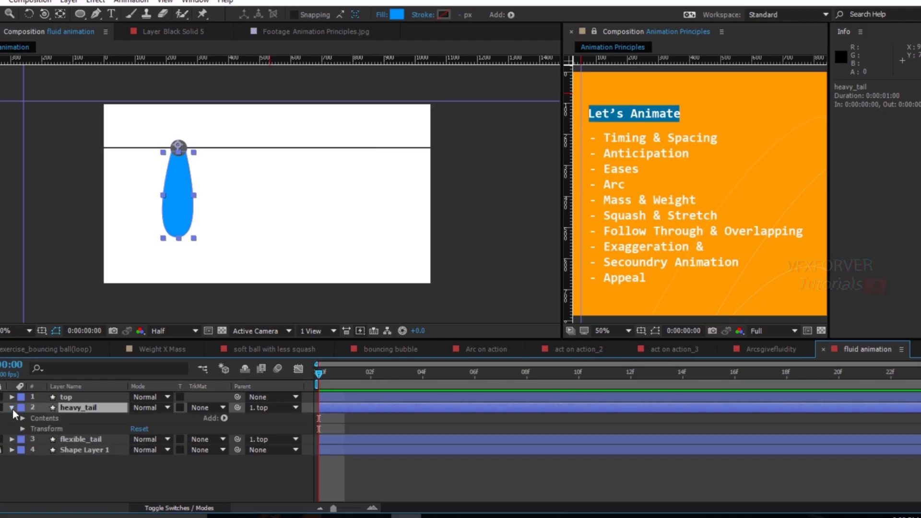
{"action": "left_click", "coordinate": [12, 408]}
Step: Reveal the top layer's keyframed properties, show its Rotation value graph and scrub to 0:00:00:13
{"action": "left_click", "coordinate": [71, 401]}
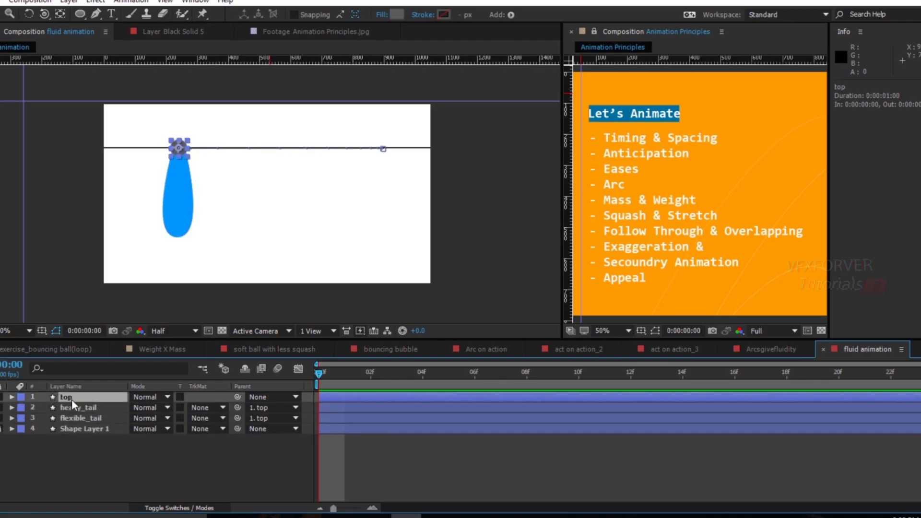
{"action": "key", "text": "u"}
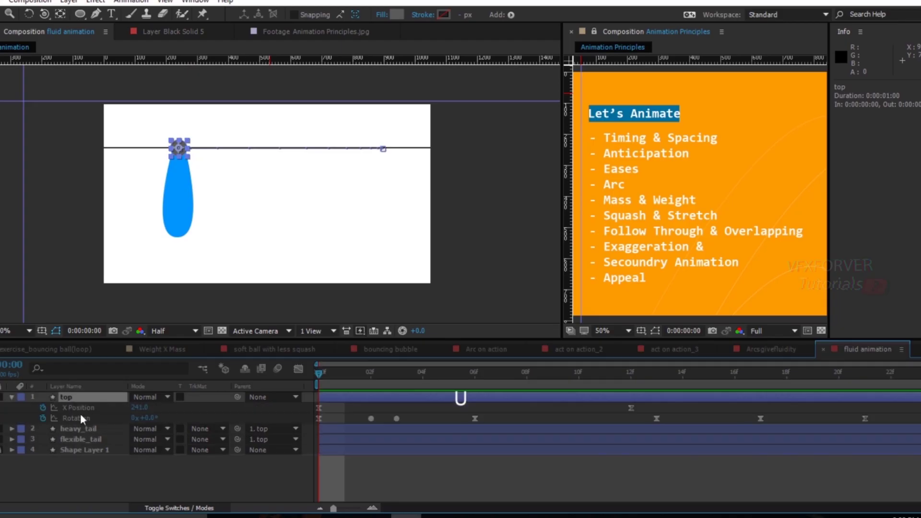
{"action": "left_click", "coordinate": [94, 417]}
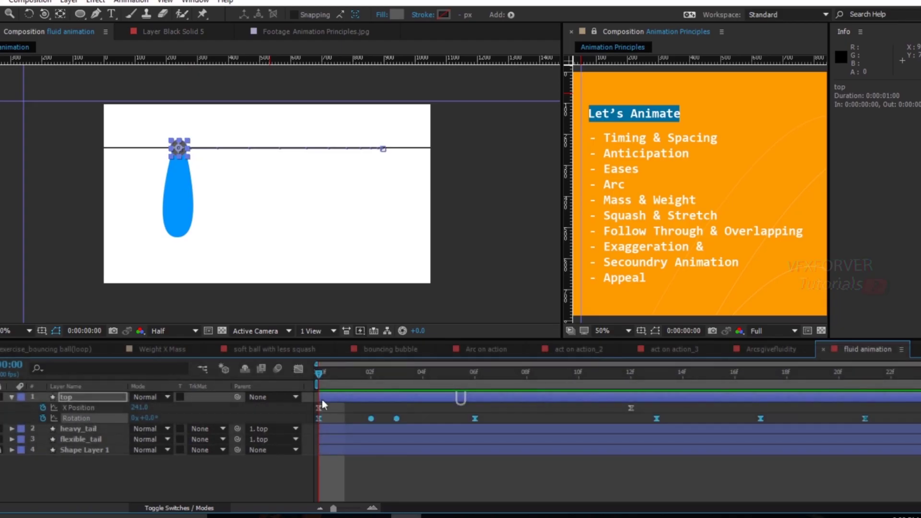
{"action": "left_click", "coordinate": [298, 368]}
{"action": "left_click_drag", "start_coordinate": [335, 384], "coordinate": [650, 436]}
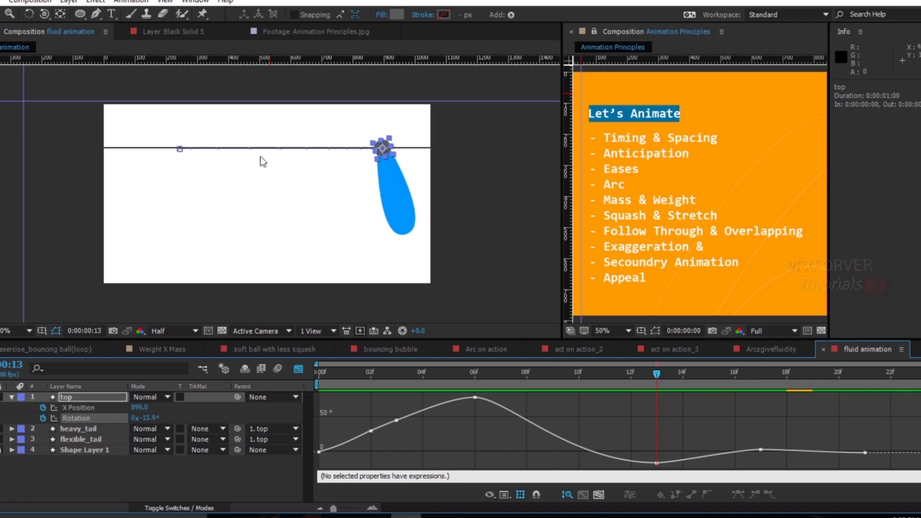
Step: Lower the top layer's Rotation keyframe at 0:00:00:13 to -19.6°, flatten its outgoing ease handle and scrub back to 0:00:00:11
{"action": "left_click_drag", "start_coordinate": [656, 442], "coordinate": [680, 467]}
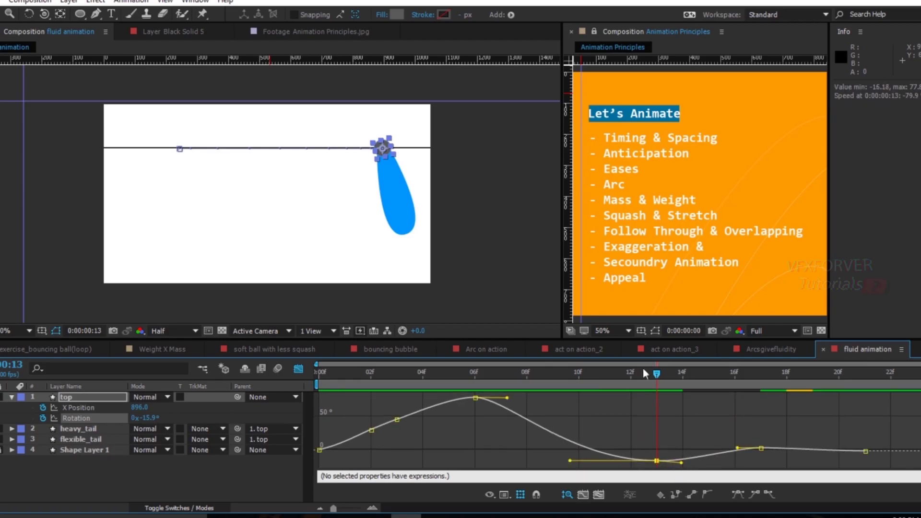
{"action": "mouse_move", "coordinate": [656, 376]}
{"action": "left_mouse_down"}
{"action": "mouse_move", "coordinate": [626, 376]}
{"action": "mouse_move", "coordinate": [655, 377]}
{"action": "left_mouse_up"}
{"action": "left_click_drag", "start_coordinate": [659, 462], "coordinate": [660, 466]}
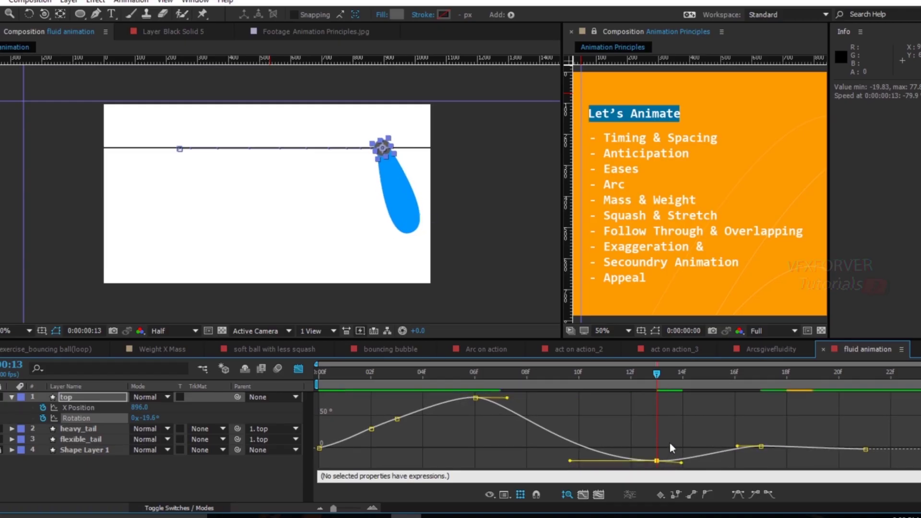
{"action": "left_click_drag", "start_coordinate": [679, 463], "coordinate": [680, 461]}
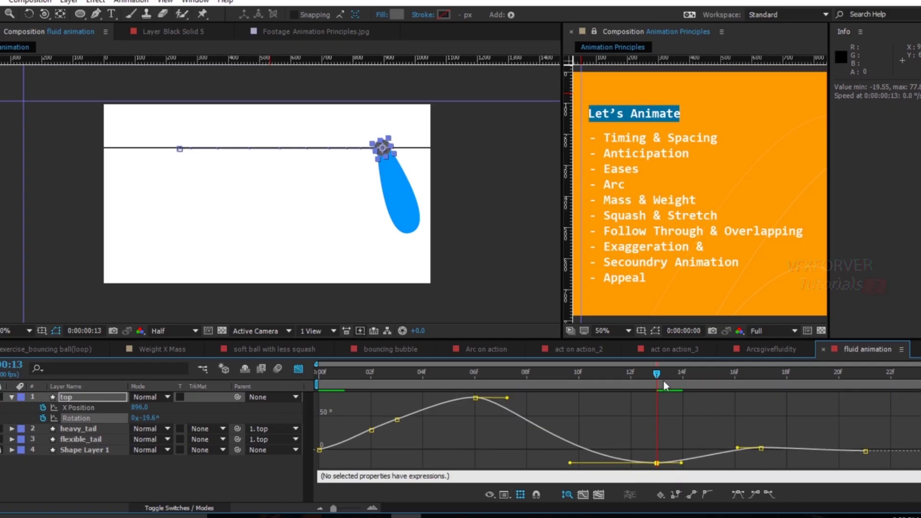
{"action": "left_click_drag", "start_coordinate": [656, 376], "coordinate": [606, 422]}
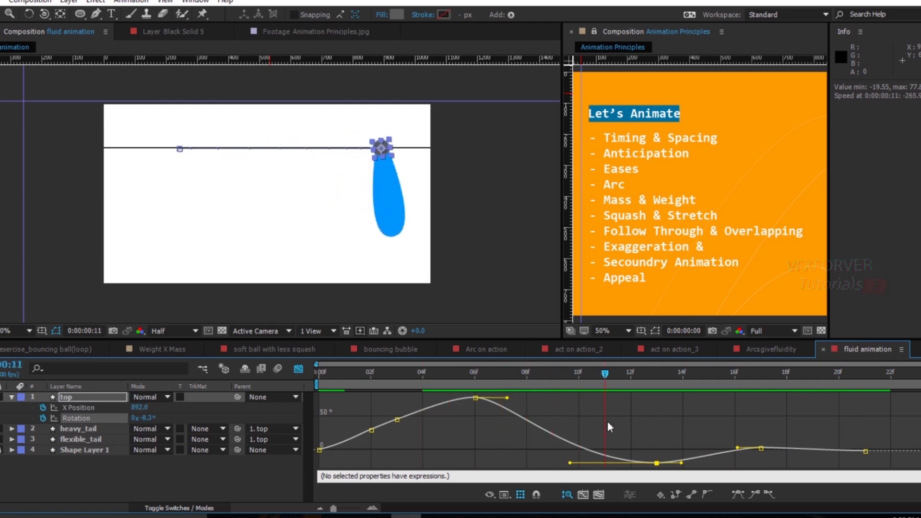
Step: Collapse the top layer, hide heavy_tail and make flexible_tail visible
{"action": "left_click", "coordinate": [12, 398]}
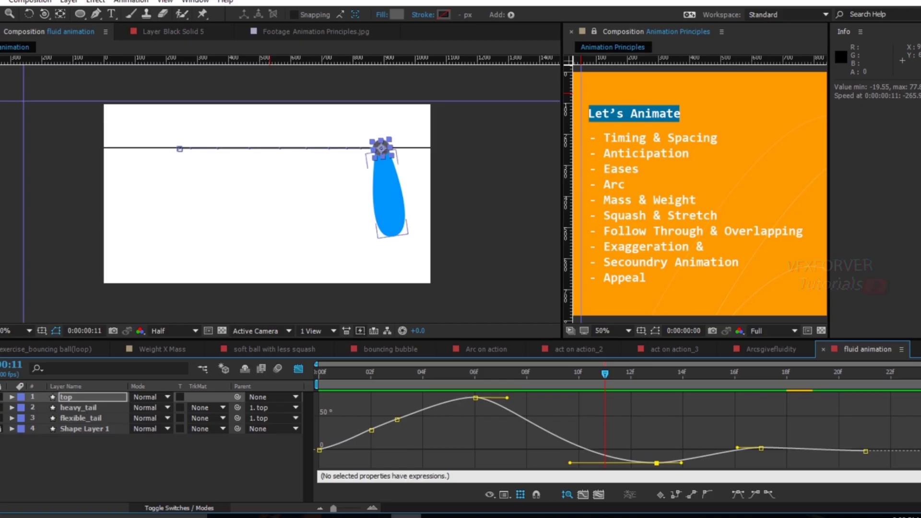
{"action": "left_click", "coordinate": [0, 408]}
{"action": "left_click", "coordinate": [0, 418]}
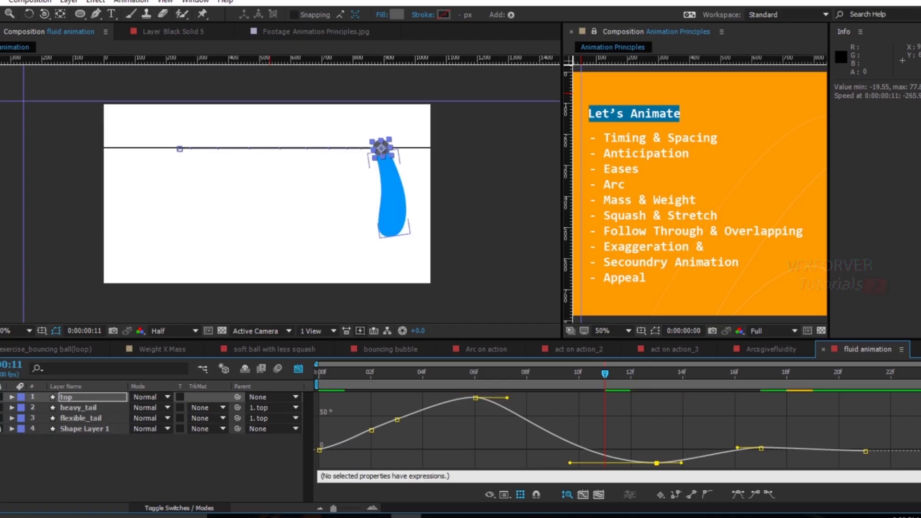
Step: Select the flexible_tail layer, preview the bending tail and scrub to 0:00:00:04
{"action": "left_click", "coordinate": [128, 471]}
{"action": "left_click", "coordinate": [65, 419]}
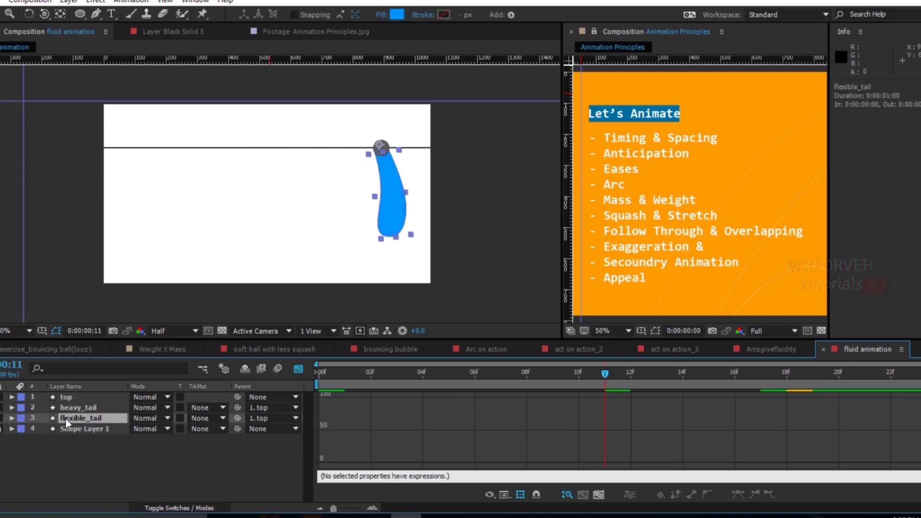
{"action": "key", "text": "space"}
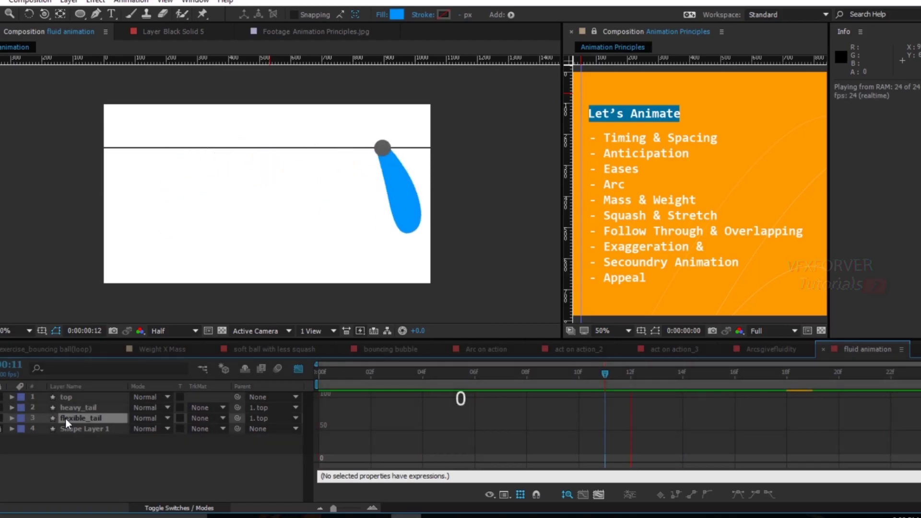
{"action": "left_click_drag", "start_coordinate": [363, 372], "coordinate": [423, 374]}
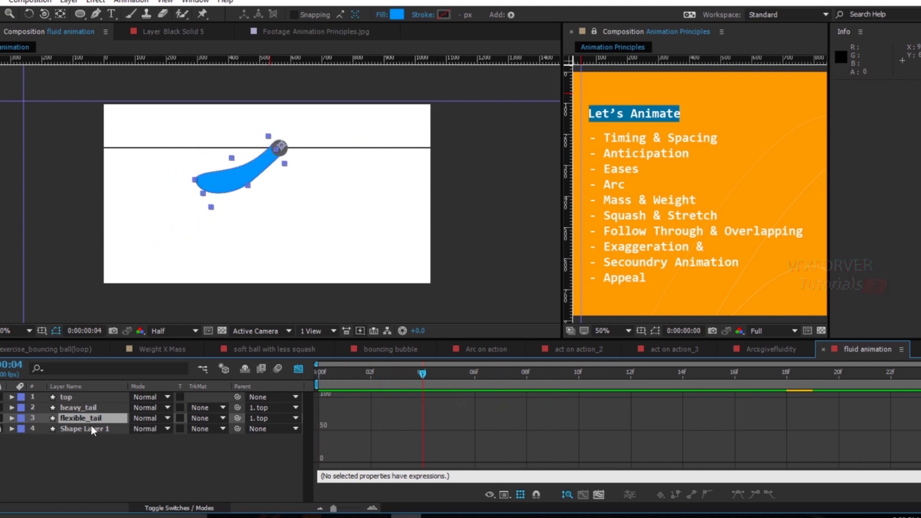
Step: Reveal flexible_tail's Path keyframes, switch from the graph to layer bars and scrub through the shape changes to 0:00:00:16
{"action": "key", "text": "u"}
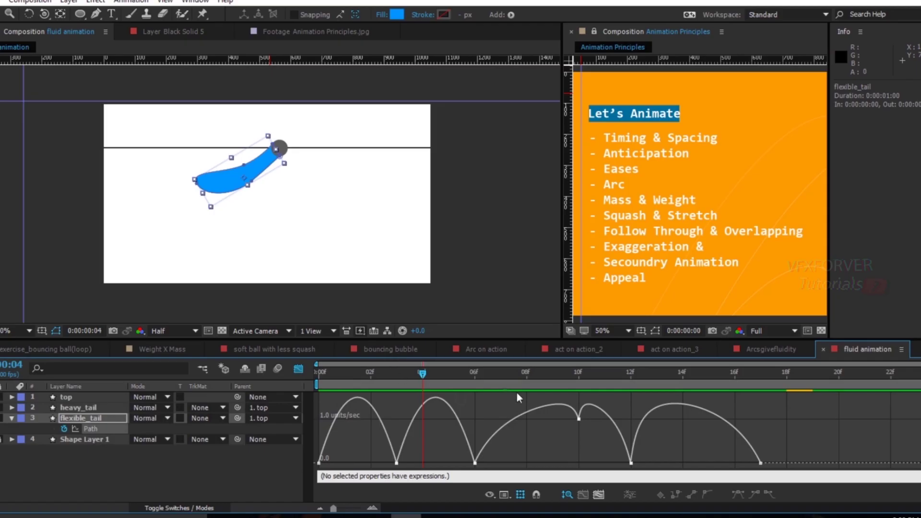
{"action": "left_click_drag", "start_coordinate": [426, 381], "coordinate": [317, 418]}
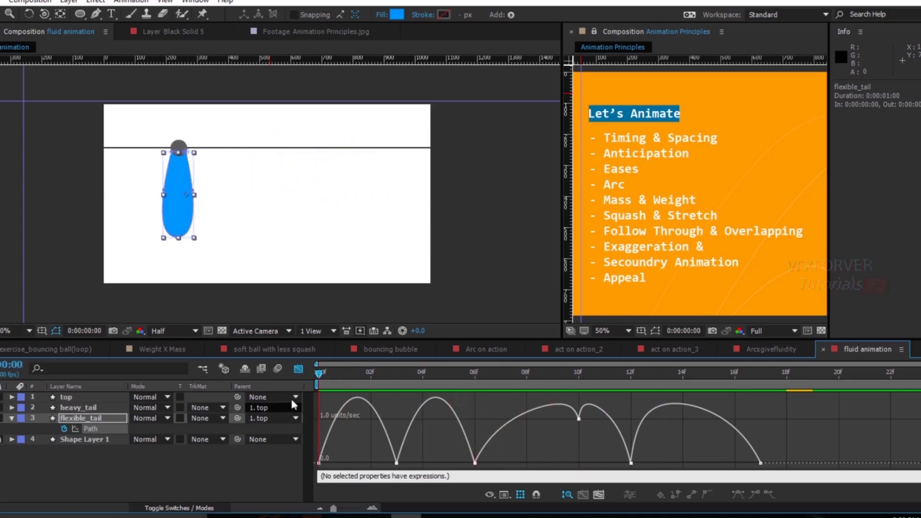
{"action": "left_click", "coordinate": [300, 368]}
{"action": "left_click_drag", "start_coordinate": [438, 386], "coordinate": [633, 418]}
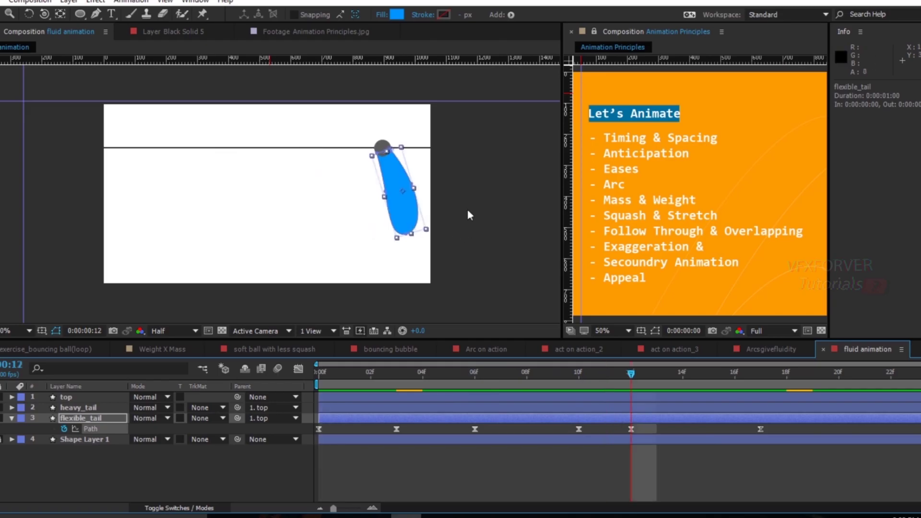
{"action": "left_click_drag", "start_coordinate": [605, 375], "coordinate": [727, 393]}
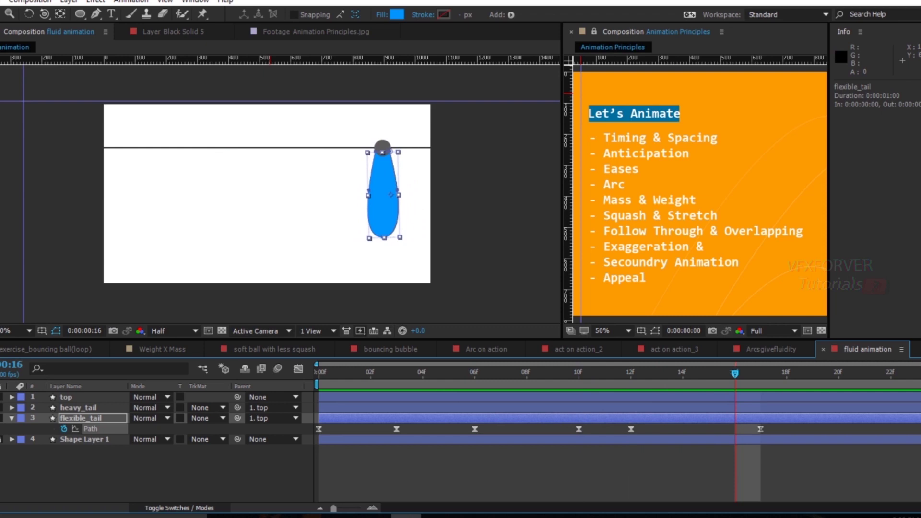
Step: Switch to the brick_falling composition and preview the brick tumbling down the tower
{"action": "left_click", "coordinate": [920, 350]}
{"action": "left_click", "coordinate": [811, 60]}
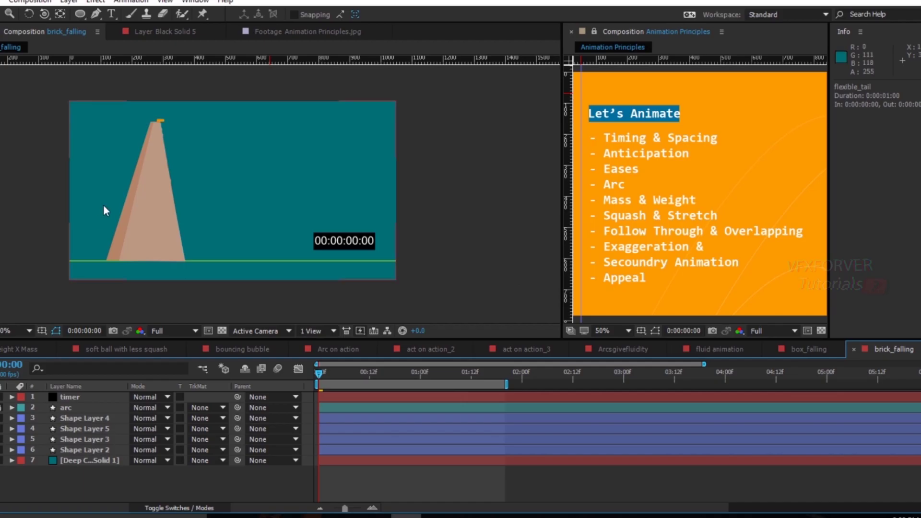
{"action": "key", "text": "space"}
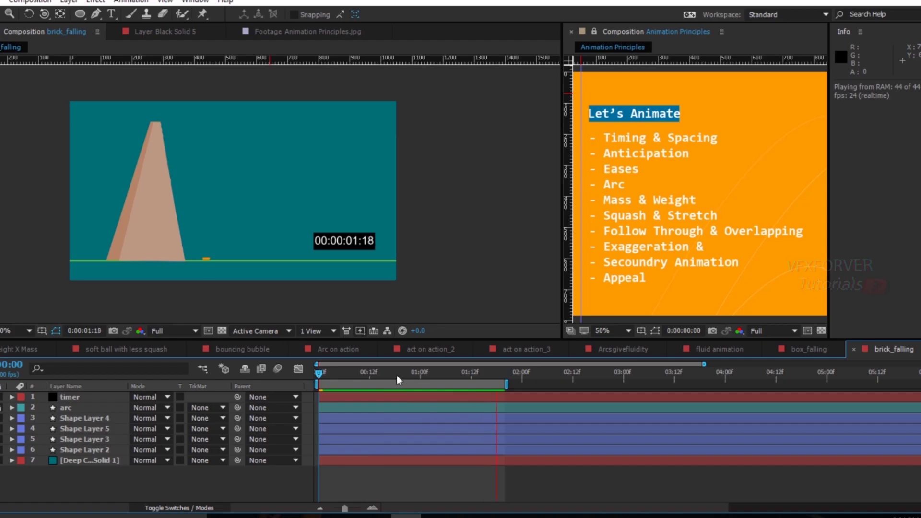
{"action": "key", "text": "space"}
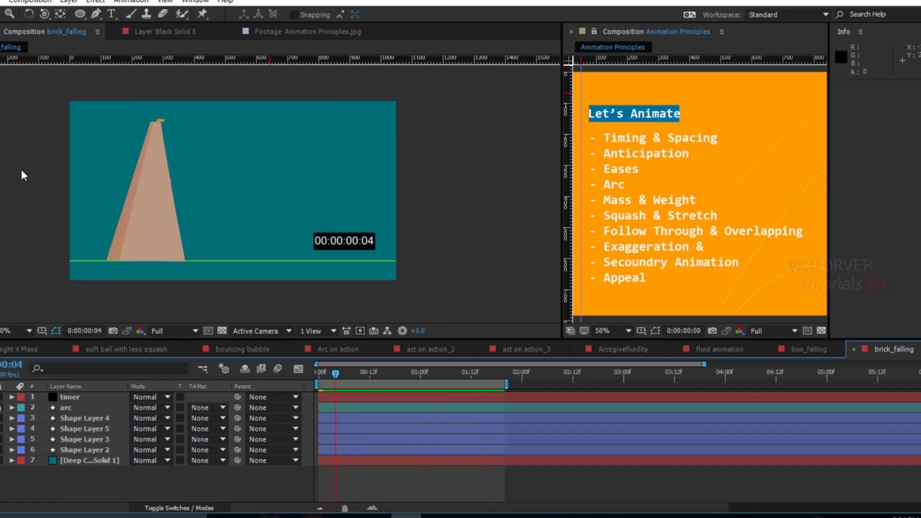
Step: Preview the brick's fall in close-up, examining its bounces off the tower while scrubbing to 0:00:01:04
{"action": "key", "text": "period"}
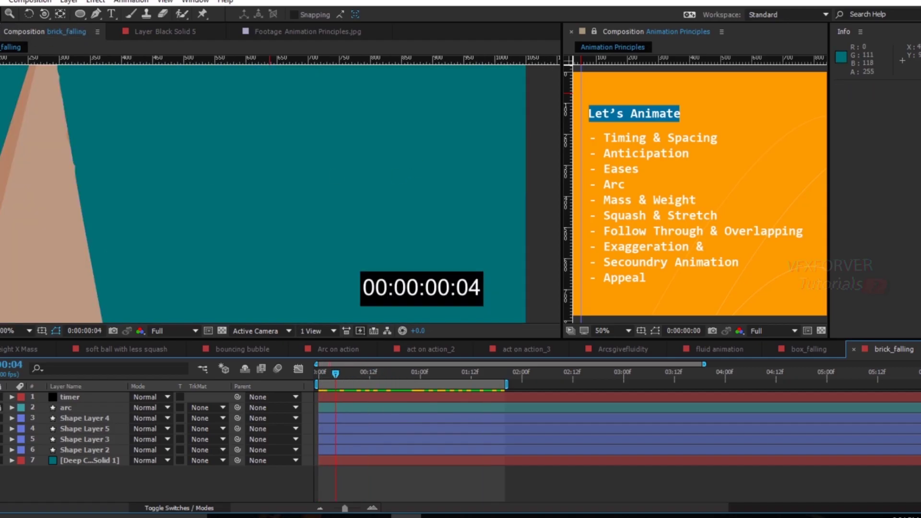
{"action": "left_click_drag", "start_coordinate": [188, 205], "coordinate": [241, 160]}
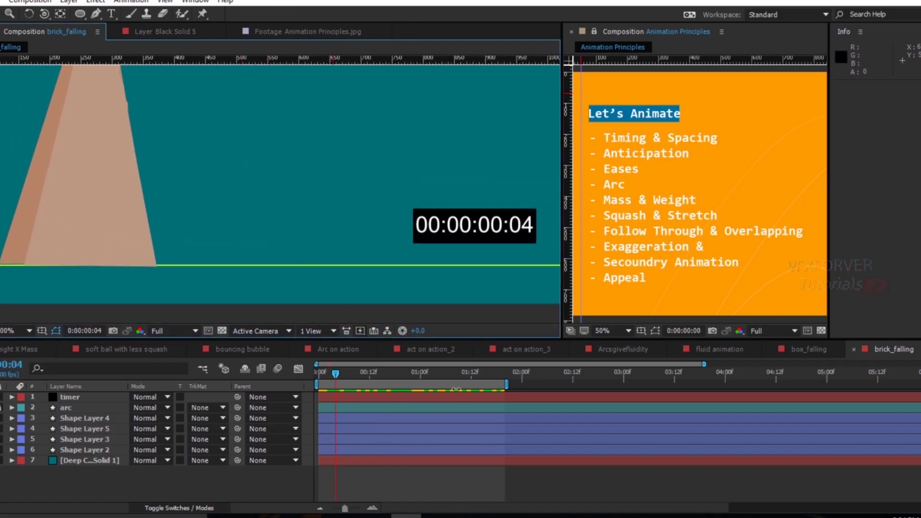
{"action": "key", "text": "space"}
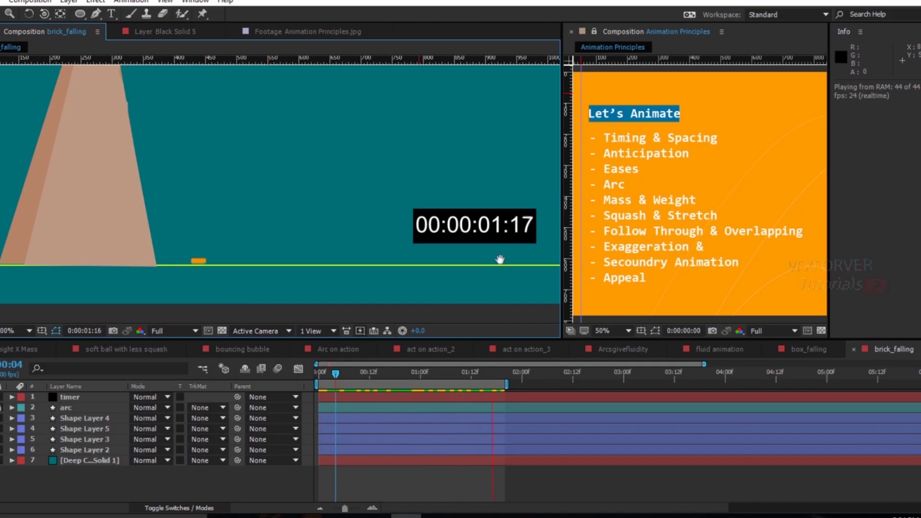
{"action": "left_click_drag", "start_coordinate": [259, 117], "coordinate": [280, 171]}
{"action": "left_click_drag", "start_coordinate": [333, 375], "coordinate": [397, 398]}
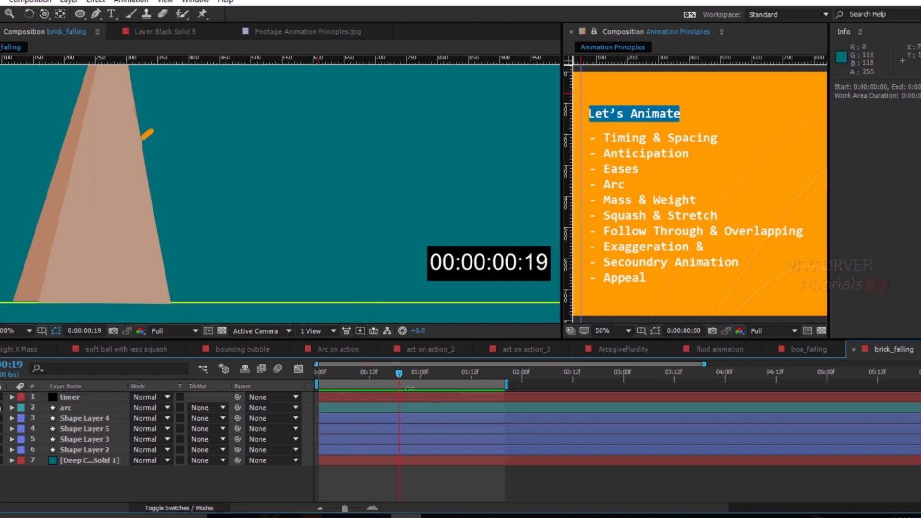
{"action": "left_click_drag", "start_coordinate": [398, 376], "coordinate": [369, 422]}
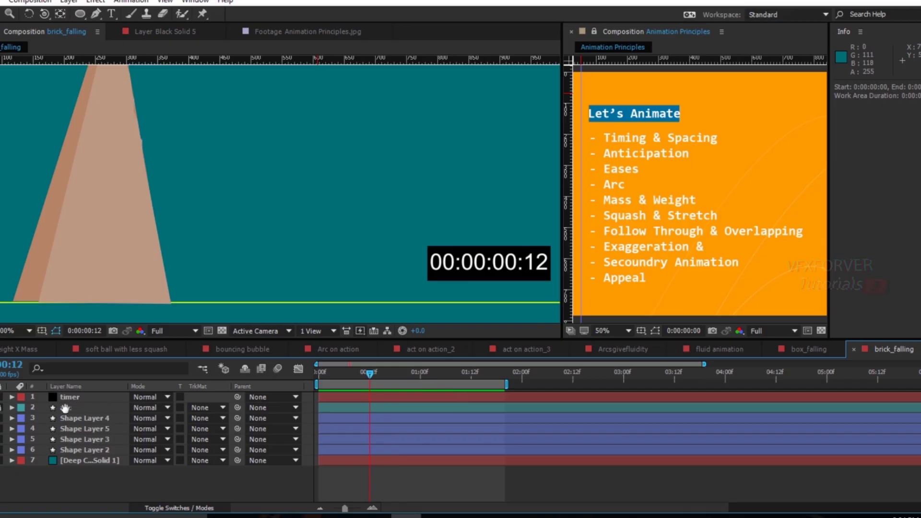
{"action": "left_click_drag", "start_coordinate": [390, 372], "coordinate": [436, 384]}
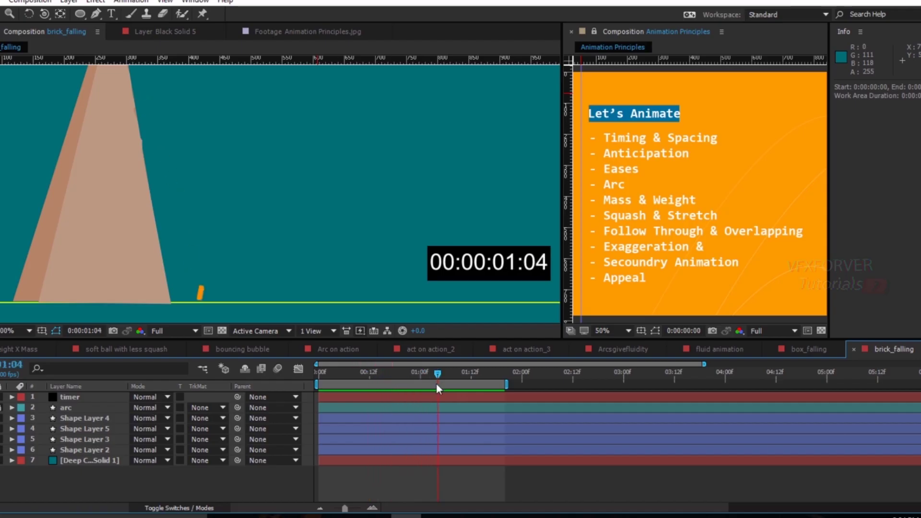
Step: Reveal the keyframes of the brick's Shape Layer 4 and inspect the value graph of its Rotation
{"action": "key", "text": "v"}
{"action": "left_click", "coordinate": [80, 408]}
{"action": "left_click", "coordinate": [102, 421]}
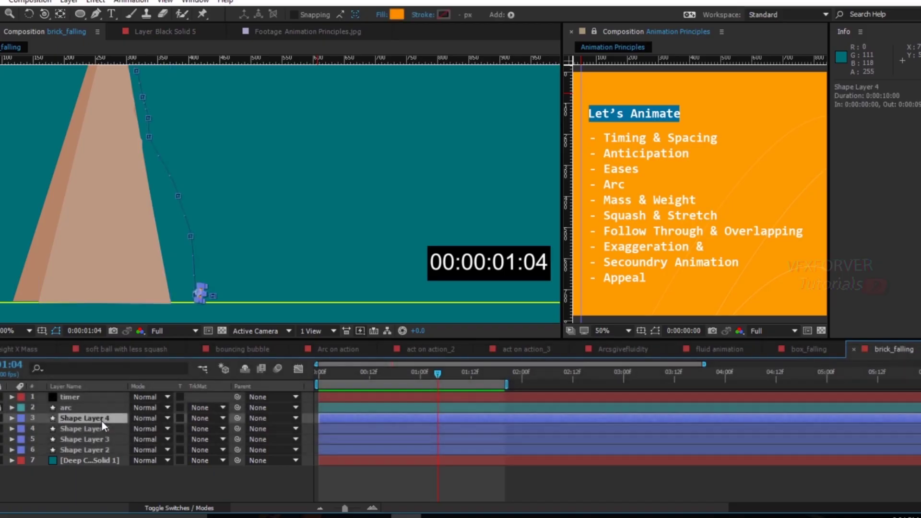
{"action": "key", "text": "u"}
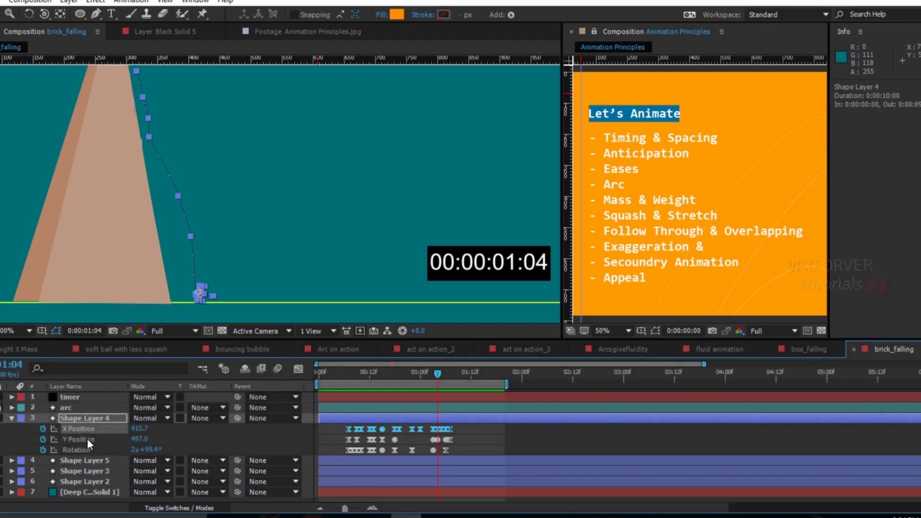
{"action": "left_click", "coordinate": [89, 439]}
{"action": "left_click", "coordinate": [91, 449]}
{"action": "left_click", "coordinate": [298, 369]}
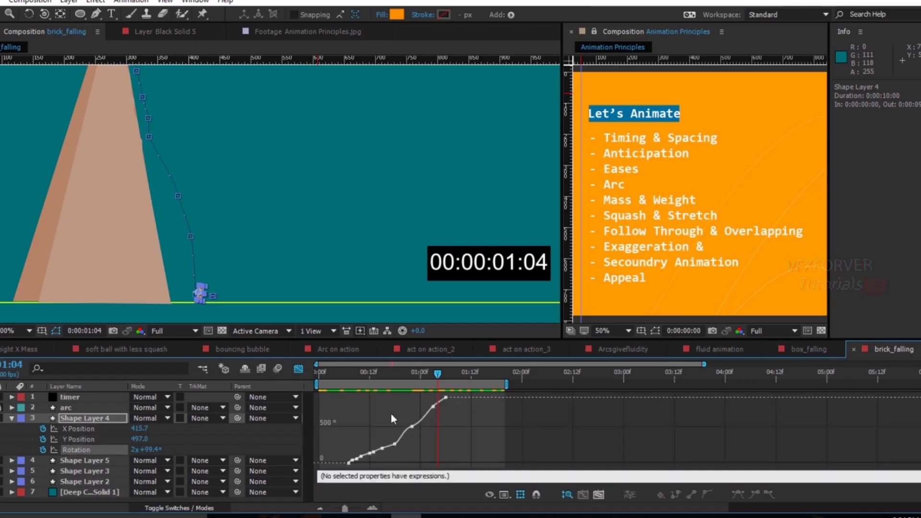
Step: Examine the speed graph of the brick's Rotation and return to the value graph
{"action": "left_click", "coordinate": [490, 495]}
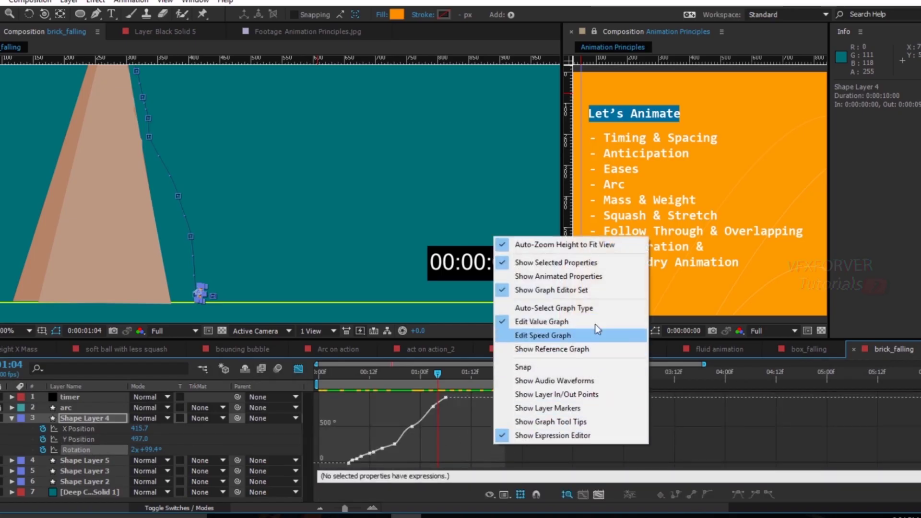
{"action": "left_click", "coordinate": [568, 336]}
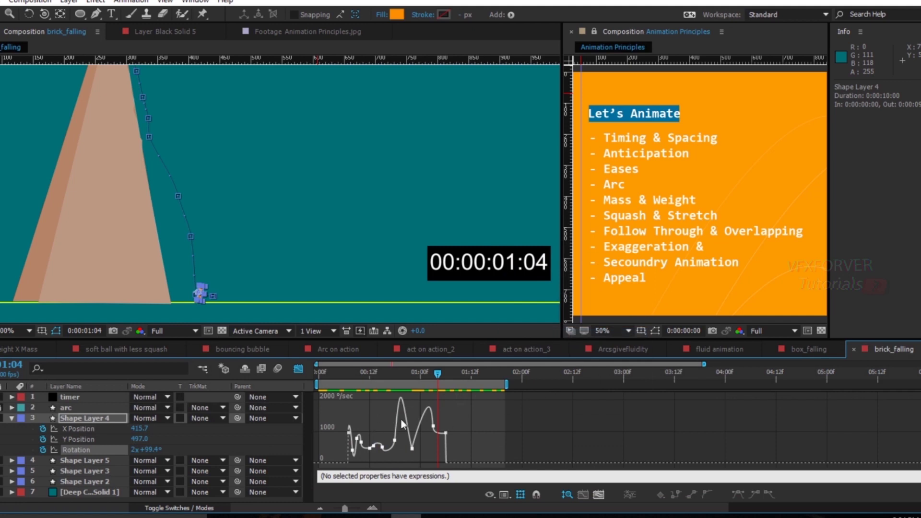
{"action": "right_click", "coordinate": [467, 423]}
{"action": "left_click", "coordinate": [507, 307]}
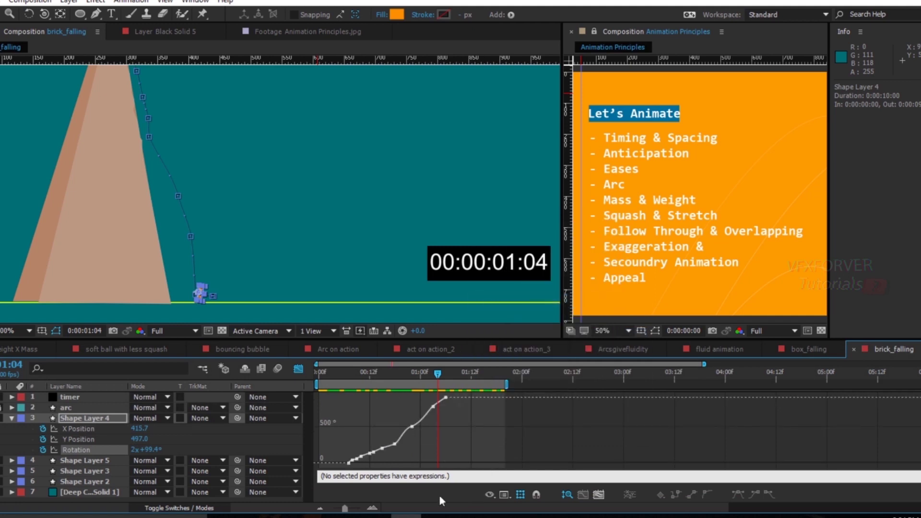
Step: Fit the brick's Rotation value graph to view, select its keyframe at 0:00:00:22 and scrub to 0:00:00:10
{"action": "left_click", "coordinate": [600, 495]}
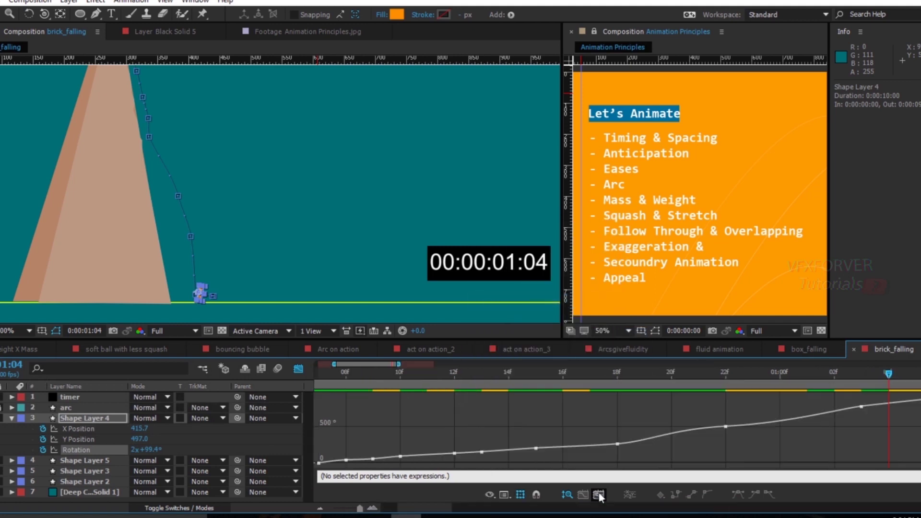
{"action": "left_click_drag", "start_coordinate": [669, 406], "coordinate": [750, 452]}
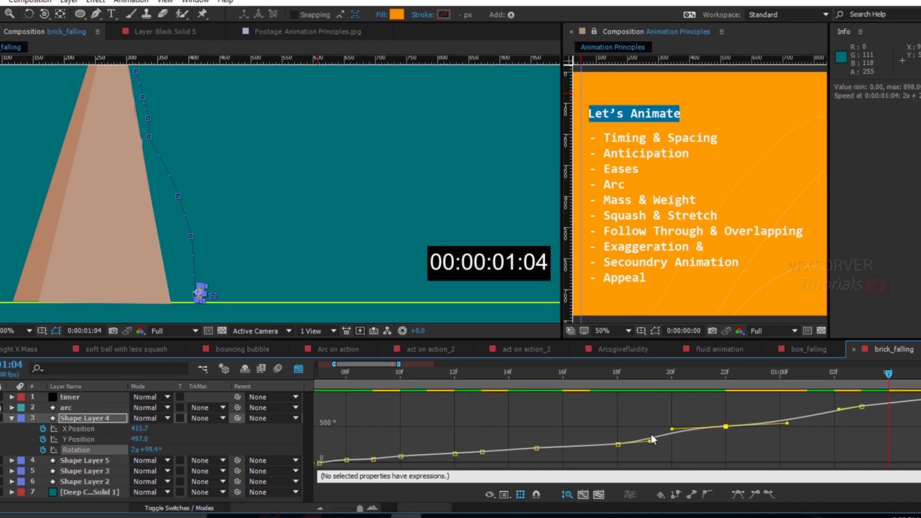
{"action": "left_click_drag", "start_coordinate": [615, 378], "coordinate": [400, 403]}
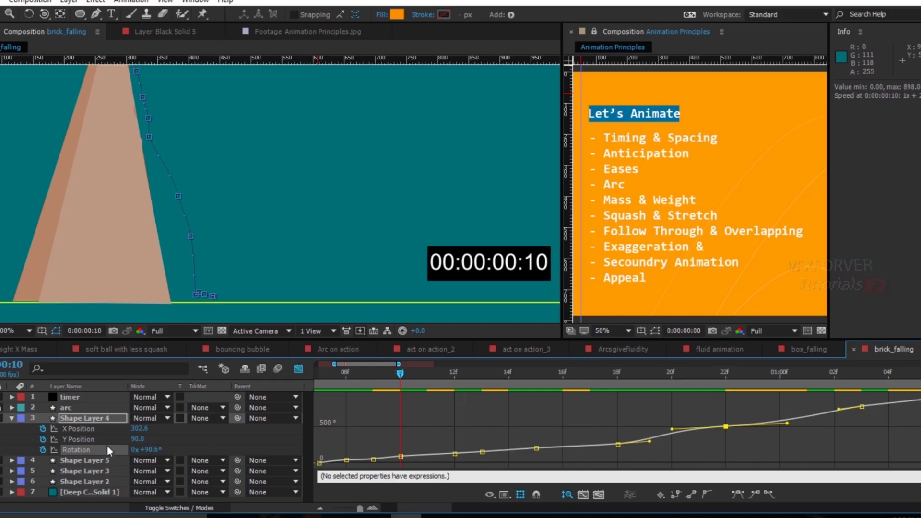
Step: Show the brick's Y Position graph and examine its keyframes up to the ground impact at 0:00:01:03
{"action": "left_click", "coordinate": [92, 433]}
{"action": "left_click", "coordinate": [94, 440]}
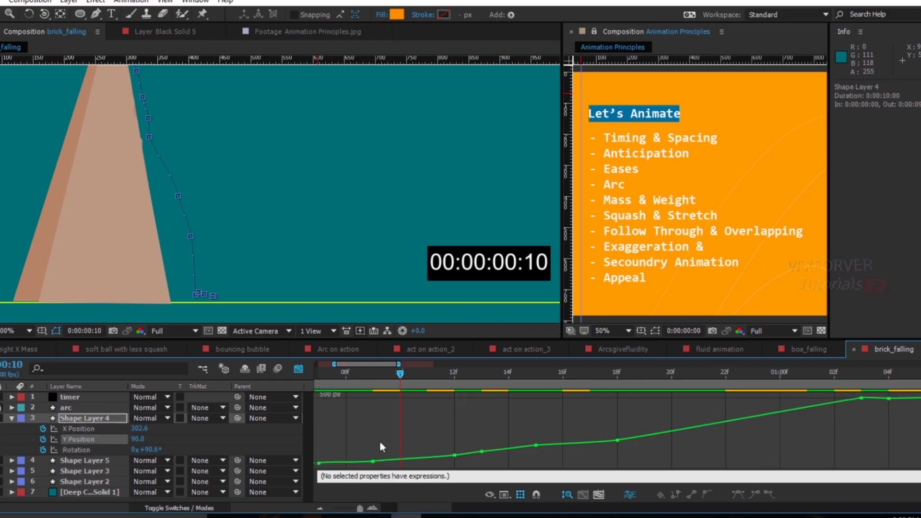
{"action": "left_click_drag", "start_coordinate": [494, 416], "coordinate": [550, 461]}
{"action": "left_click_drag", "start_coordinate": [597, 417], "coordinate": [661, 459]}
{"action": "left_click", "coordinate": [863, 399]}
{"action": "left_click", "coordinate": [889, 374]}
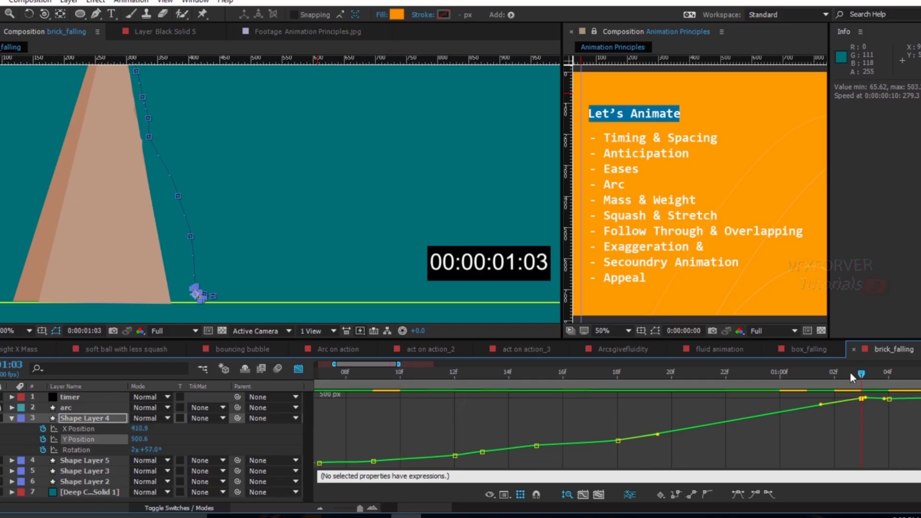
Step: Try shifting the brick's Y Position keyframe at 0:00:01:04 to about 501 px and check the impact at 0:00:01:03
{"action": "mouse_move", "coordinate": [889, 384]}
{"action": "left_mouse_down"}
{"action": "mouse_move", "coordinate": [868, 384]}
{"action": "mouse_move", "coordinate": [888, 387]}
{"action": "left_mouse_up"}
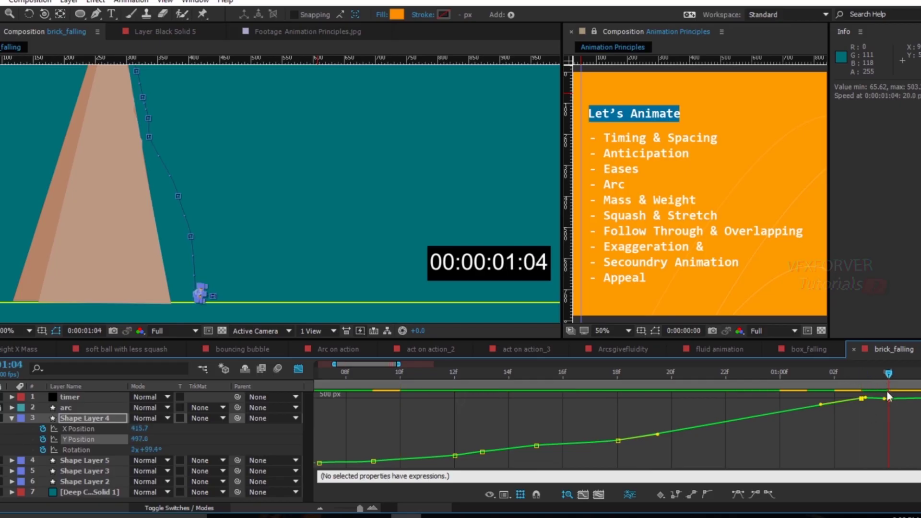
{"action": "left_click", "coordinate": [889, 400]}
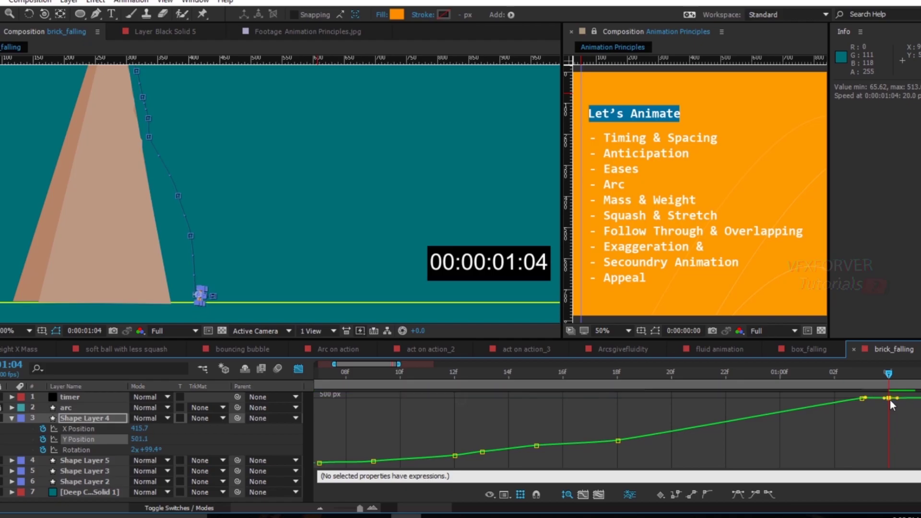
{"action": "left_click_drag", "start_coordinate": [888, 380], "coordinate": [637, 410]}
{"action": "left_click", "coordinate": [408, 415]}
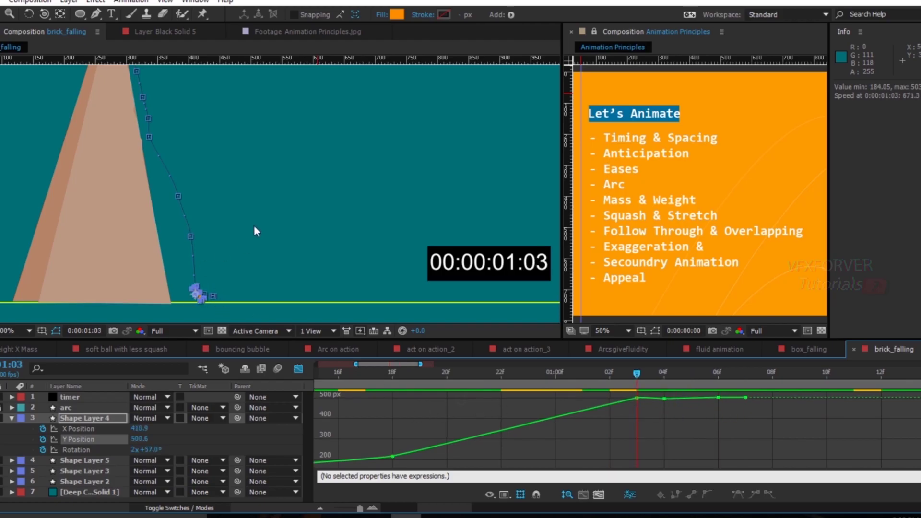
Step: Collapse the brick's Shape Layer 4, switch to the box_falling composition and preview it from the start
{"action": "scroll", "coordinate": [254, 226], "scroll_direction": "down", "scroll_amount": 1}
{"action": "left_click", "coordinate": [207, 301]}
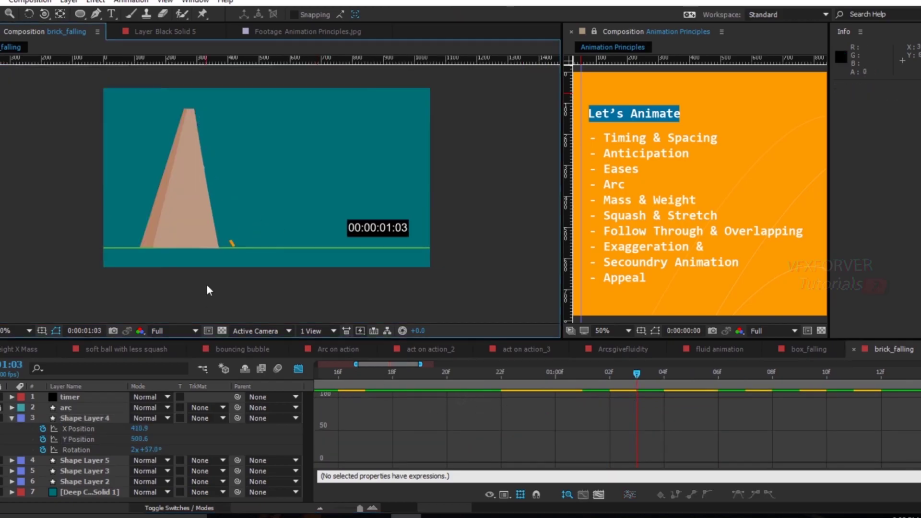
{"action": "left_click", "coordinate": [11, 418]}
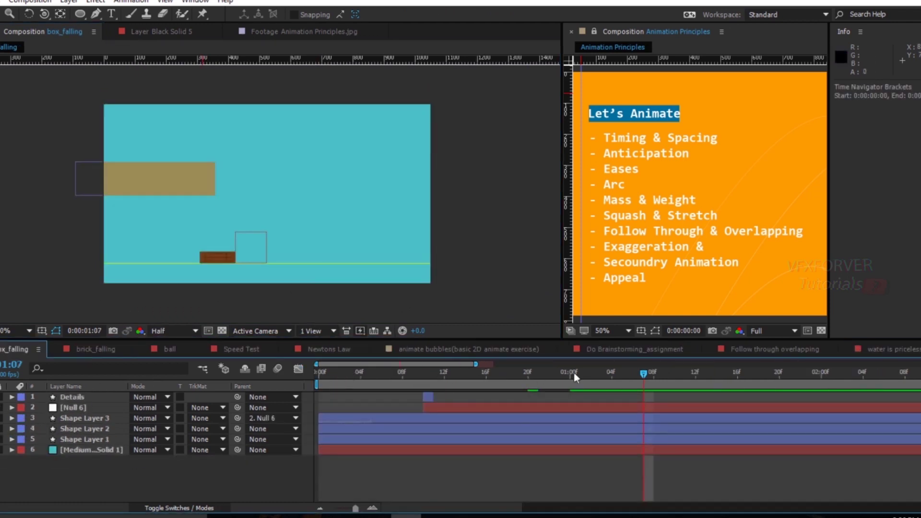
{"action": "key", "text": "space"}
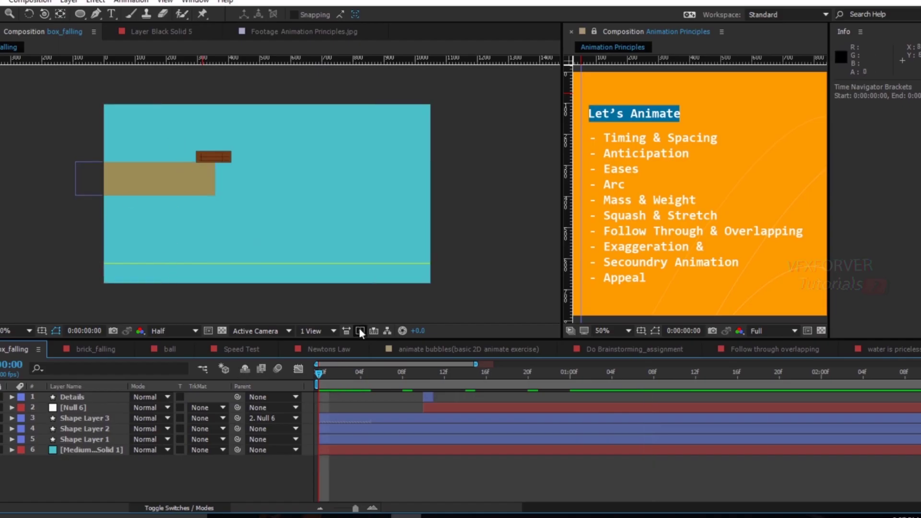
{"action": "key", "text": "0"}
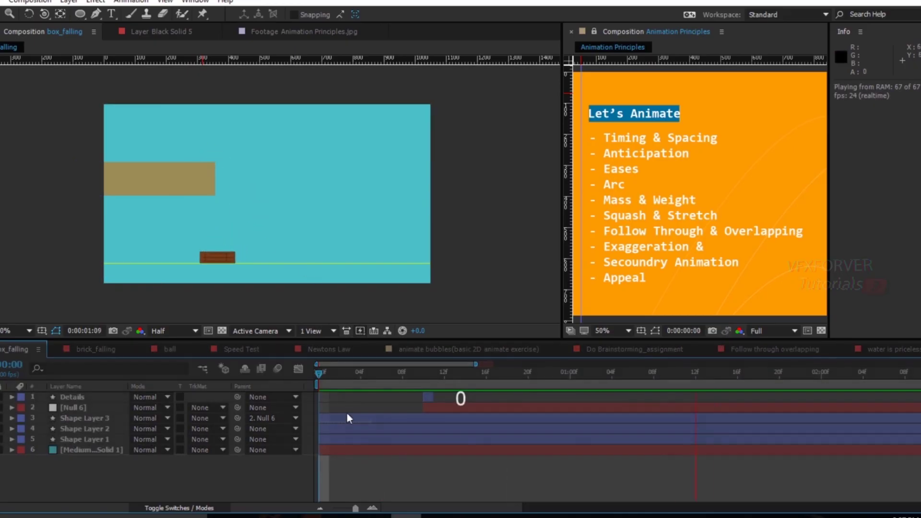
Step: Scrub through the box's slip off the ledge, from the first frames to its landing at 0:00:00:10
{"action": "mouse_move", "coordinate": [341, 373]}
{"action": "left_mouse_down"}
{"action": "mouse_move", "coordinate": [434, 386]}
{"action": "mouse_move", "coordinate": [329, 378]}
{"action": "left_mouse_up"}
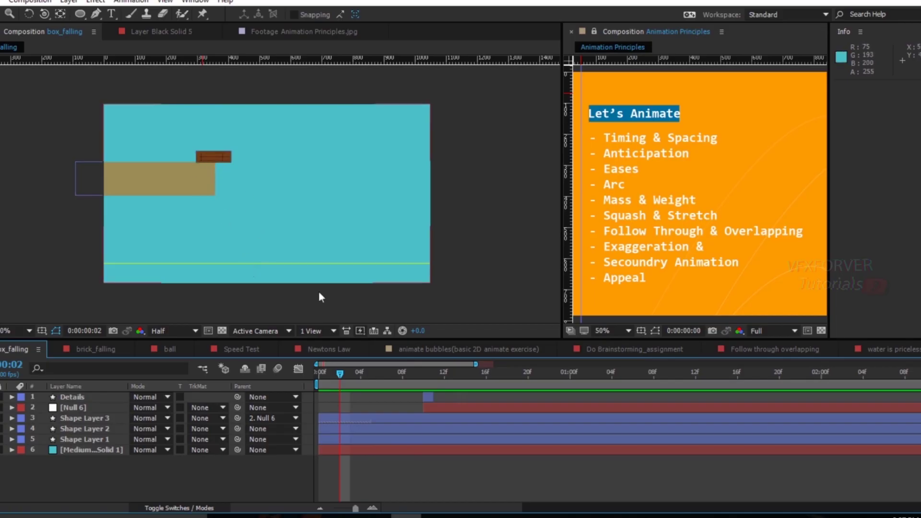
{"action": "left_click_drag", "start_coordinate": [338, 373], "coordinate": [304, 370]}
{"action": "right_click", "coordinate": [125, 480]}
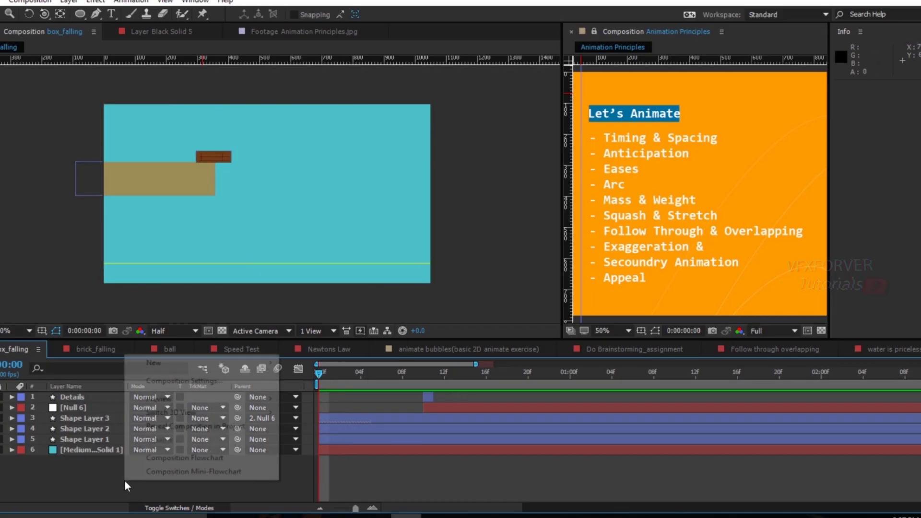
{"action": "left_click", "coordinate": [112, 468]}
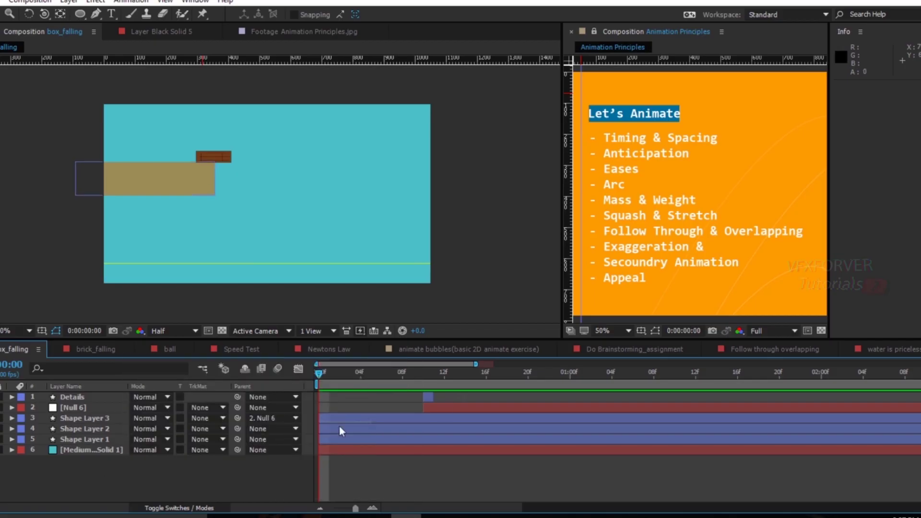
{"action": "left_click_drag", "start_coordinate": [320, 372], "coordinate": [424, 373]}
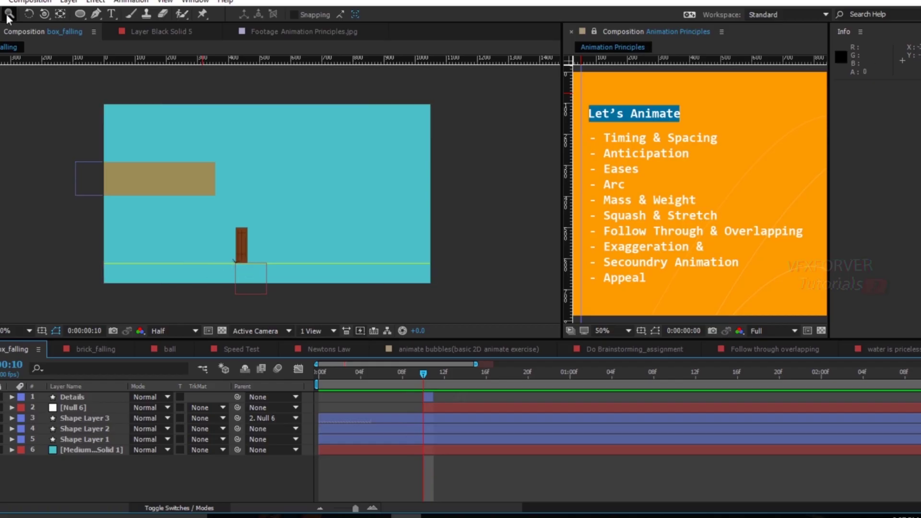
Step: Examine the landed box in close-up while scrubbing through its tip-over to 0:00:00:19
{"action": "left_click_drag", "start_coordinate": [67, 264], "coordinate": [171, 251]}
{"action": "scroll", "coordinate": [346, 276], "scroll_direction": "up", "scroll_amount": 1}
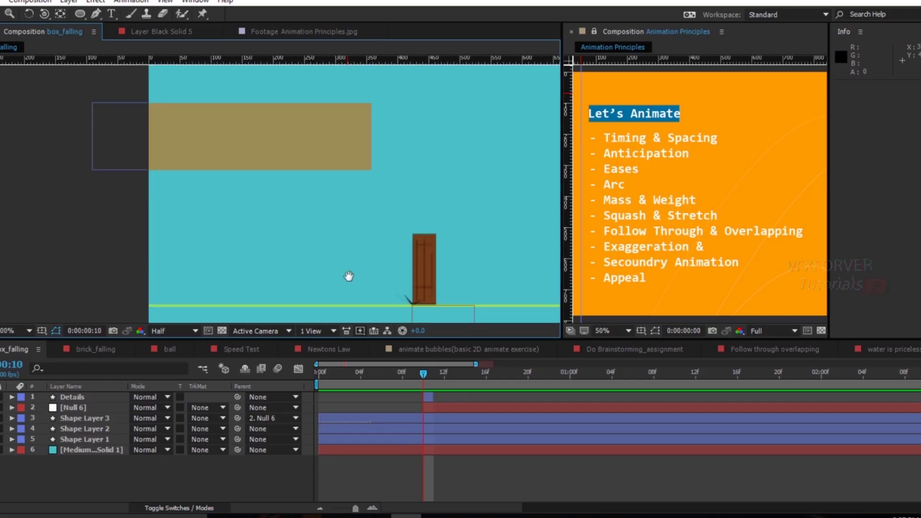
{"action": "left_click_drag", "start_coordinate": [422, 377], "coordinate": [518, 385]}
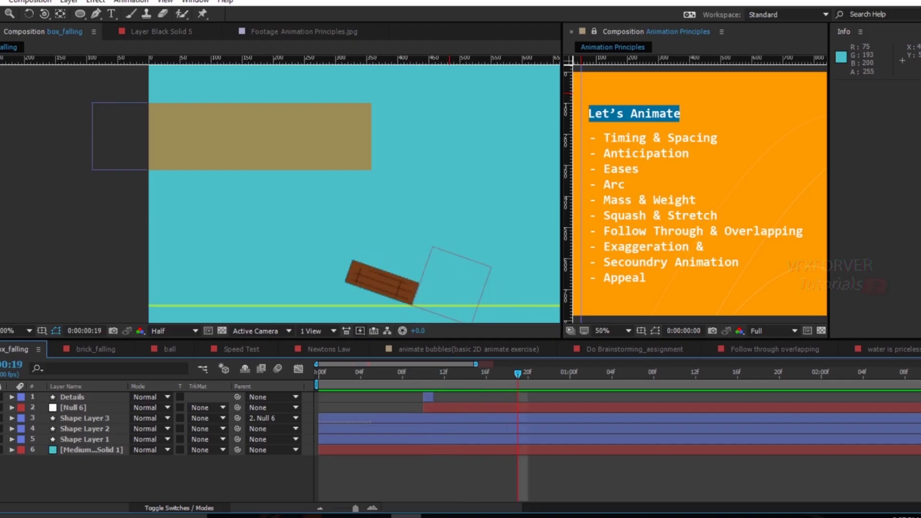
Step: Reveal the keyframes of Null 6, select its Rotation keyframes and scrub back to 0:00:00:15
{"action": "left_click", "coordinate": [88, 408]}
{"action": "left_click", "coordinate": [86, 397]}
{"action": "left_click", "coordinate": [86, 407]}
{"action": "key", "text": "u"}
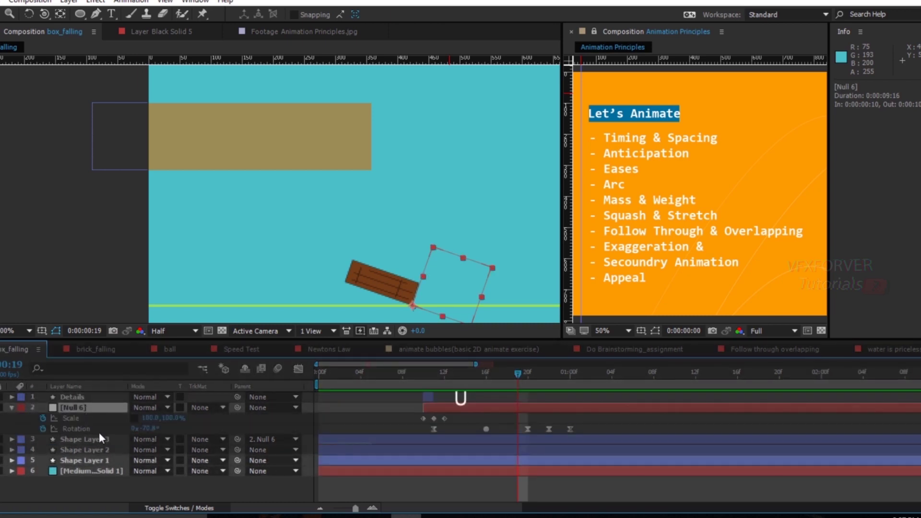
{"action": "left_click", "coordinate": [98, 429]}
{"action": "left_click_drag", "start_coordinate": [517, 373], "coordinate": [476, 396]}
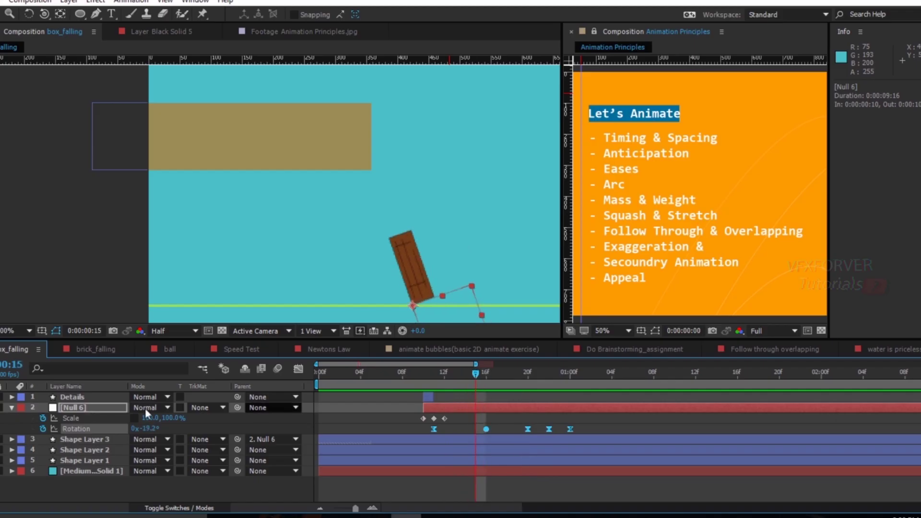
Step: Reveal the keyframes of Shape Layer 3 and examine its Y Position graph while scrubbing between 0:00:00:09 and 0:00:00:10
{"action": "left_click", "coordinate": [76, 440]}
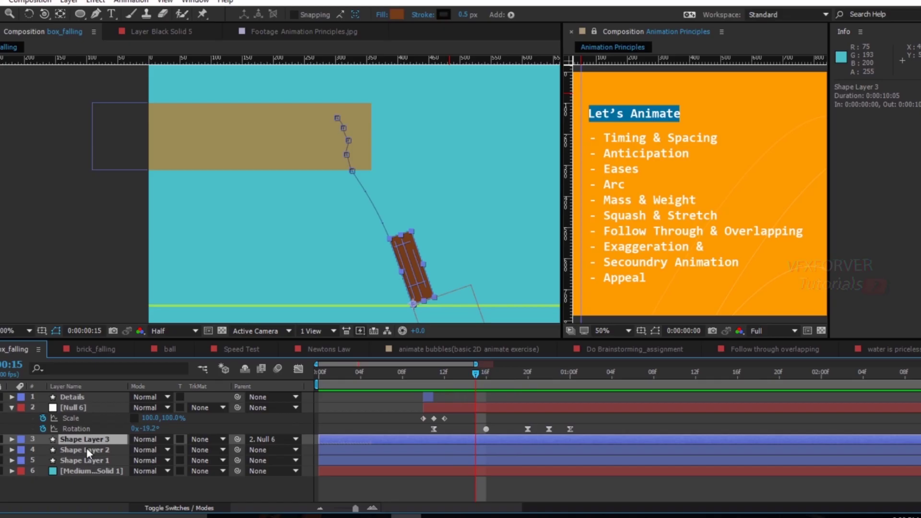
{"action": "key", "text": "u"}
{"action": "left_click", "coordinate": [88, 461]}
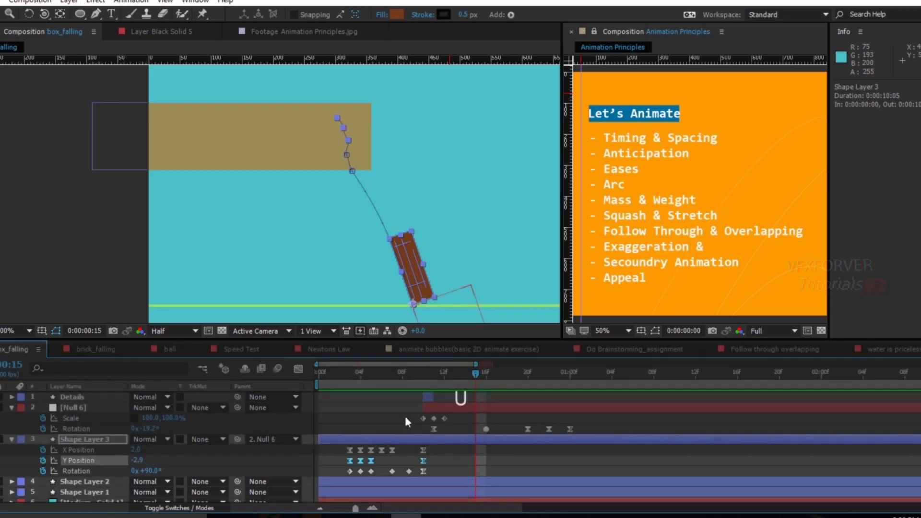
{"action": "left_click", "coordinate": [298, 369]}
{"action": "mouse_move", "coordinate": [422, 377]}
{"action": "left_mouse_down"}
{"action": "mouse_move", "coordinate": [353, 377]}
{"action": "mouse_move", "coordinate": [437, 392]}
{"action": "mouse_move", "coordinate": [416, 389]}
{"action": "mouse_move", "coordinate": [425, 391]}
{"action": "left_mouse_up"}
{"action": "left_click", "coordinate": [423, 397]}
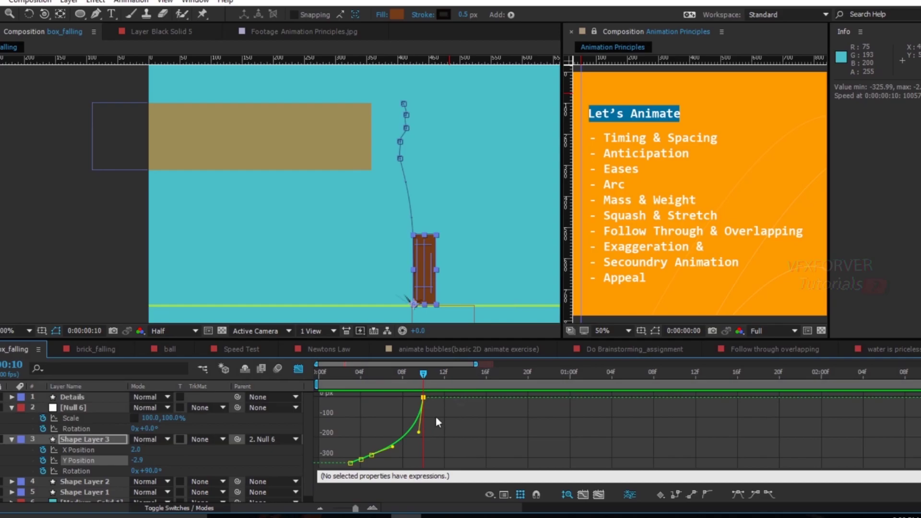
{"action": "mouse_move", "coordinate": [418, 374]}
{"action": "left_mouse_down"}
{"action": "mouse_move", "coordinate": [402, 373]}
{"action": "mouse_move", "coordinate": [425, 374]}
{"action": "mouse_move", "coordinate": [402, 374]}
{"action": "mouse_move", "coordinate": [425, 379]}
{"action": "mouse_move", "coordinate": [408, 379]}
{"action": "left_mouse_up"}
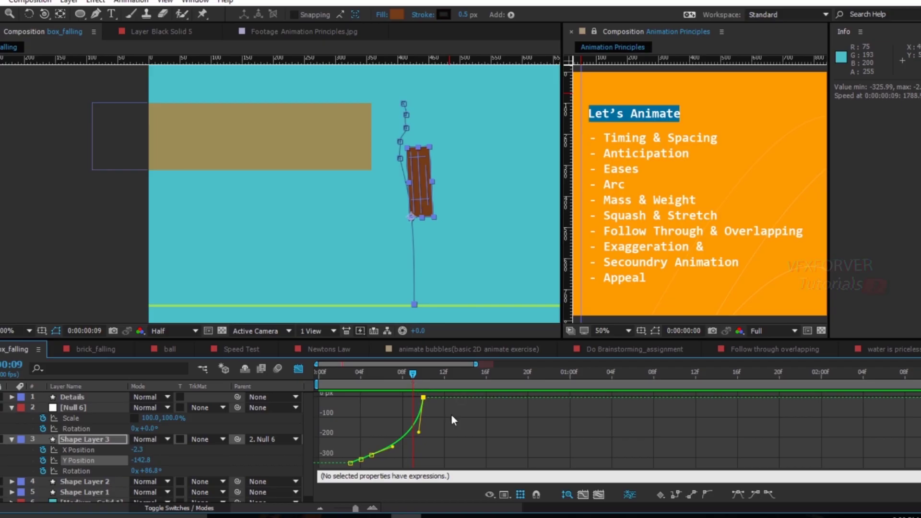
{"action": "left_click_drag", "start_coordinate": [409, 373], "coordinate": [421, 374]}
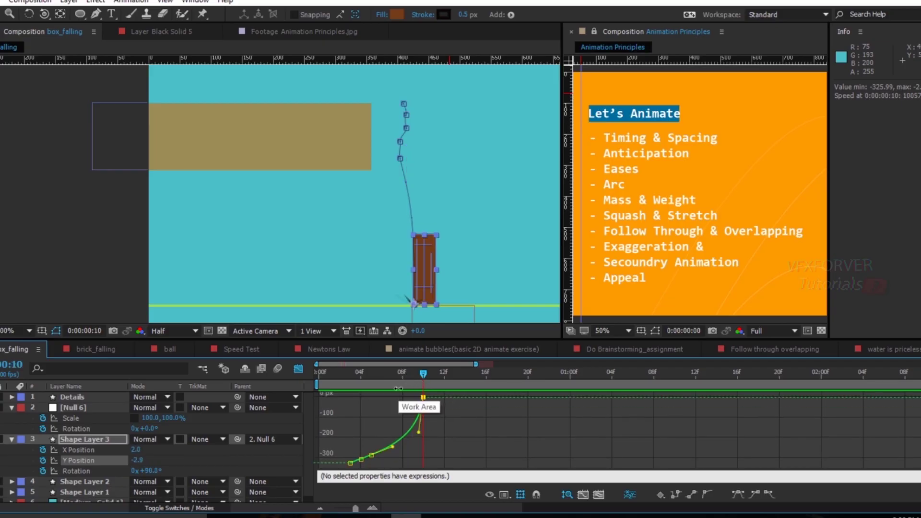
Step: Examine the Rotation and X Position graphs of Shape Layer 3, then leave the graph view and scrub forward
{"action": "left_click", "coordinate": [91, 472]}
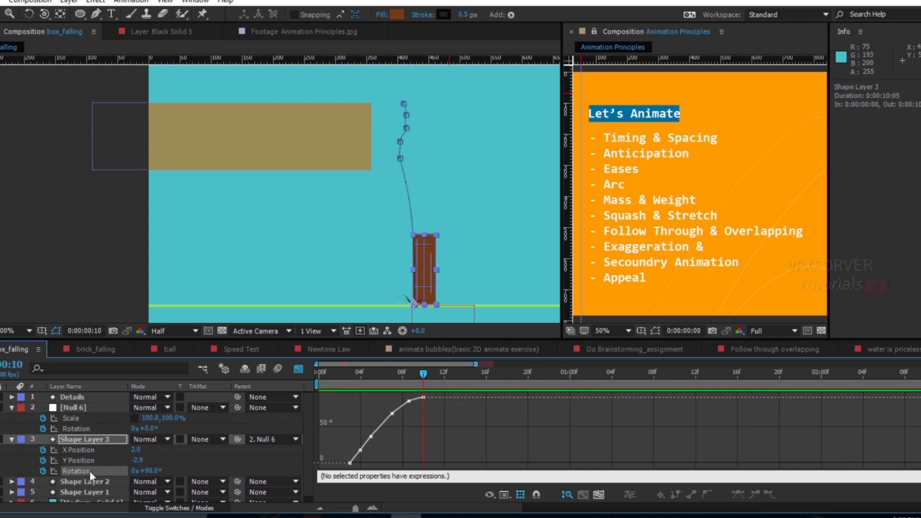
{"action": "left_click", "coordinate": [90, 449]}
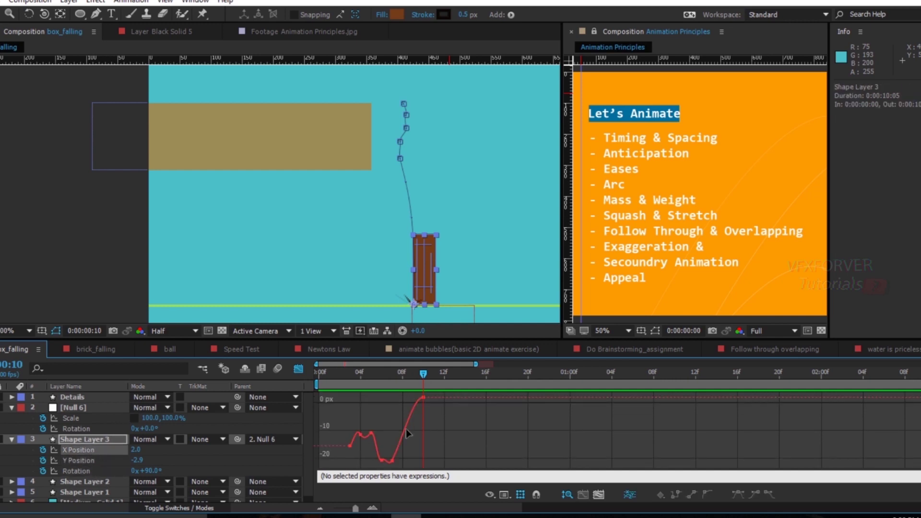
{"action": "left_click", "coordinate": [298, 374]}
{"action": "left_click_drag", "start_coordinate": [422, 376], "coordinate": [527, 396]}
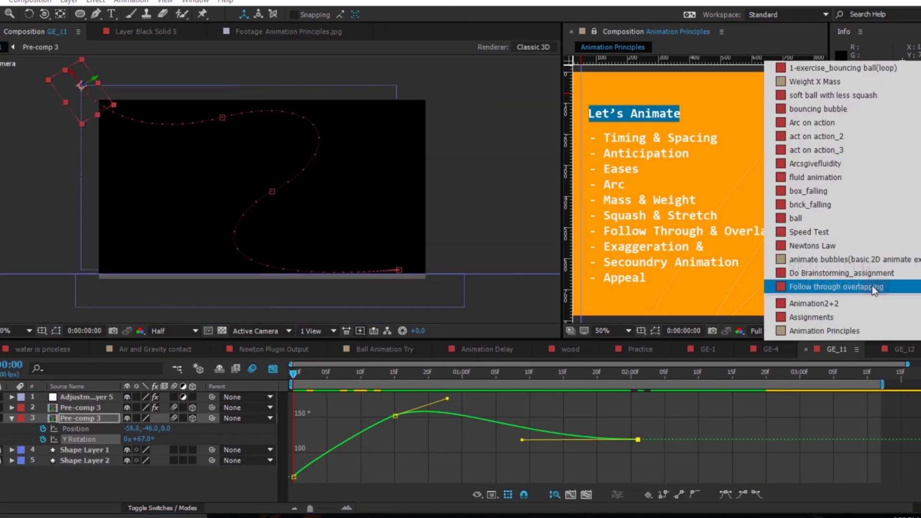
Step: Switch to the Follow through overlapping composition and preview its three swinging sticks
{"action": "left_click", "coordinate": [873, 287]}
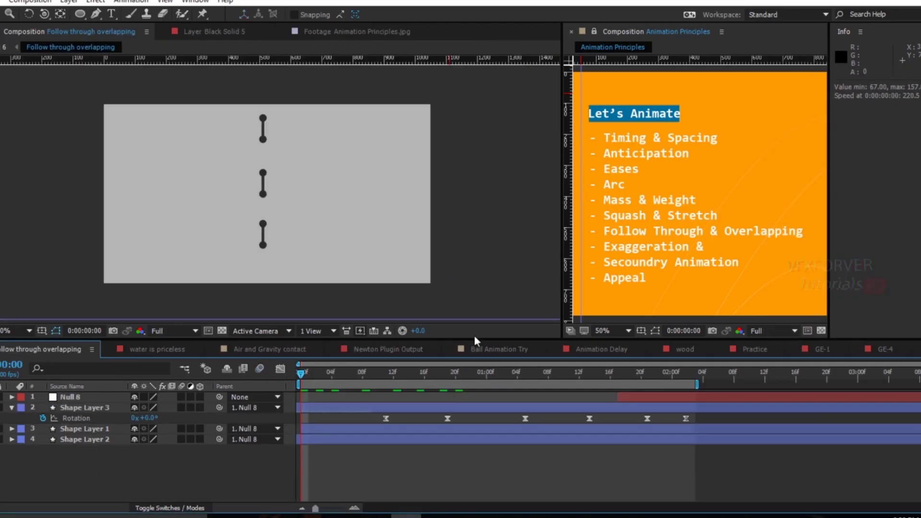
{"action": "left_click", "coordinate": [78, 418]}
{"action": "left_click", "coordinate": [120, 478]}
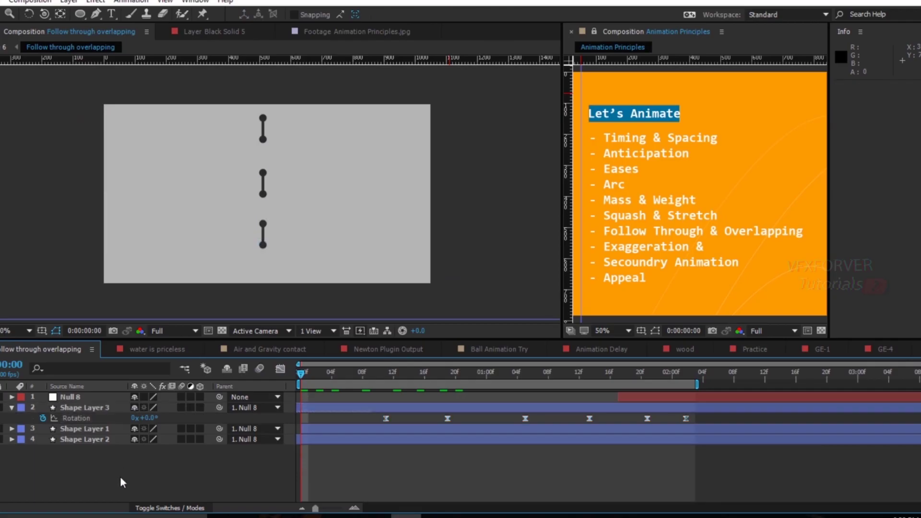
{"action": "key", "text": "KP_0"}
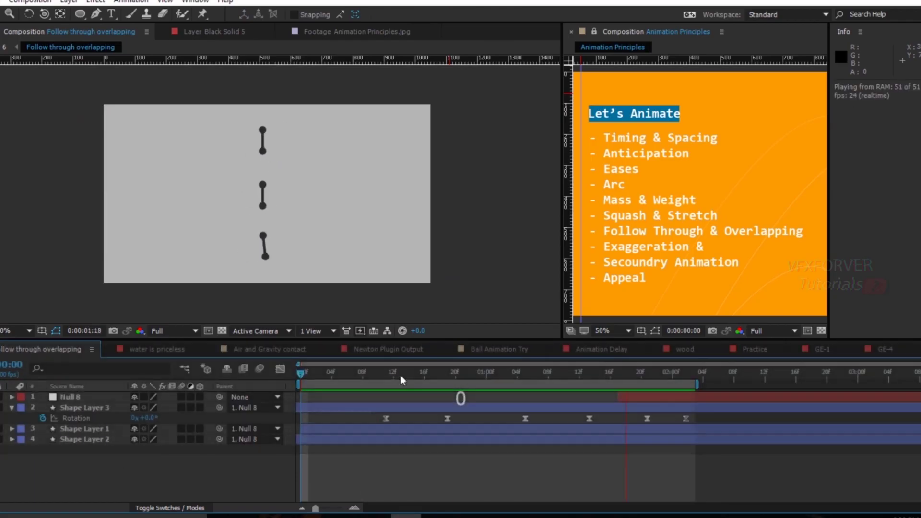
Step: Scrub repeatedly through the beginning of the sticks' motion, stopping at 0:00:00:04
{"action": "left_click_drag", "start_coordinate": [388, 370], "coordinate": [305, 379]}
{"action": "left_click_drag", "start_coordinate": [375, 380], "coordinate": [315, 387]}
{"action": "left_click_drag", "start_coordinate": [390, 388], "coordinate": [362, 393]}
{"action": "left_click_drag", "start_coordinate": [299, 393], "coordinate": [332, 410]}
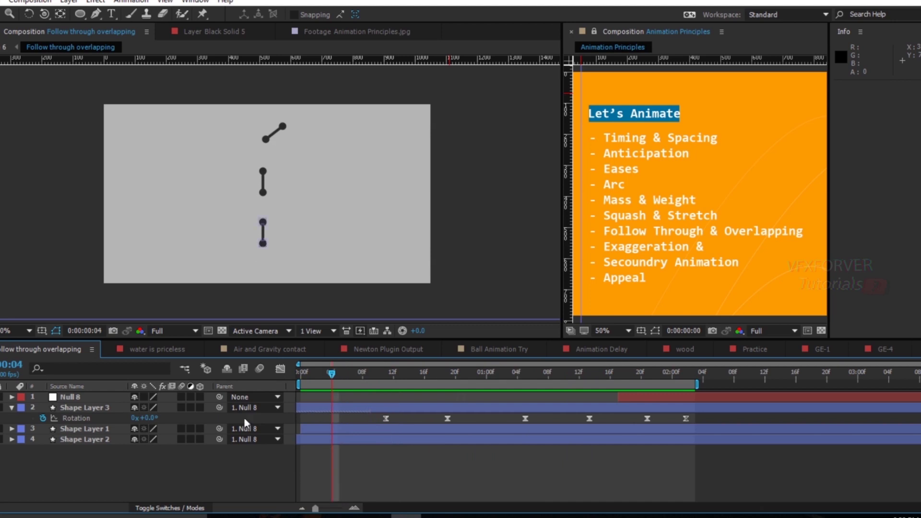
Step: Hide Shape Layer 1 and Shape Layer 2, and show the value graph of Shape Layer 3's Rotation
{"action": "left_click", "coordinate": [0, 439]}
{"action": "left_click", "coordinate": [0, 429]}
{"action": "left_click", "coordinate": [82, 419]}
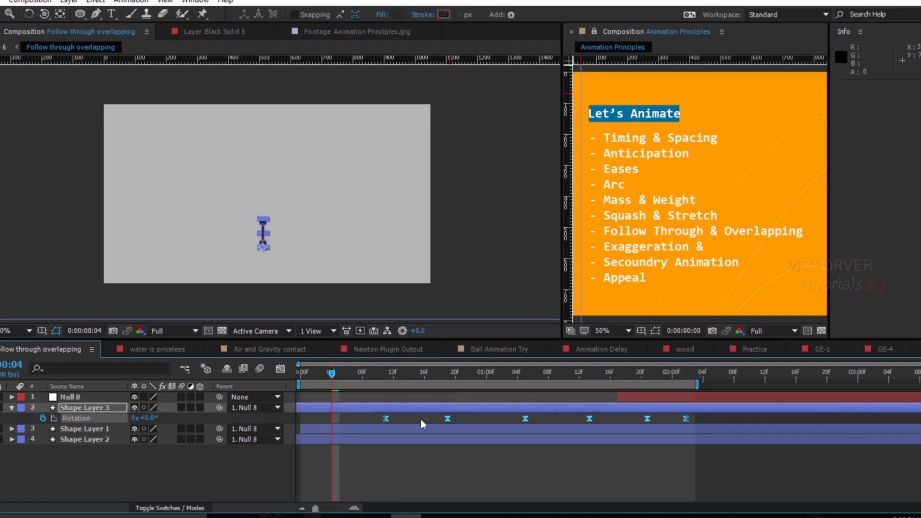
{"action": "left_click", "coordinate": [280, 370]}
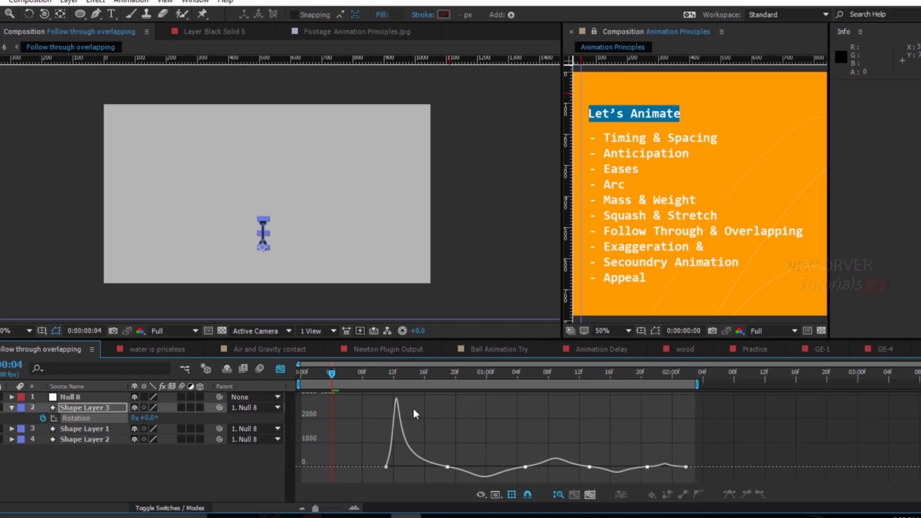
{"action": "right_click", "coordinate": [459, 414]}
{"action": "left_click", "coordinate": [434, 312]}
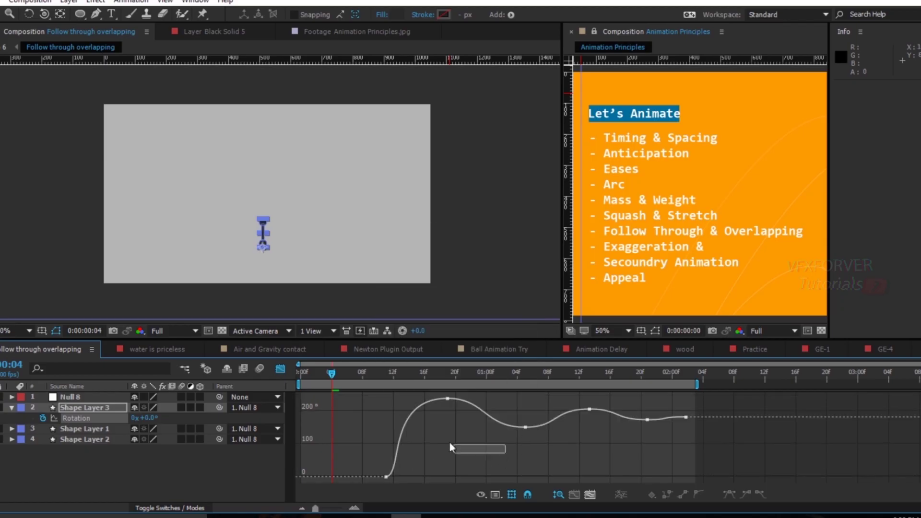
Step: Scrub through Shape Layer 3's Rotation curve up to 0:00:00:21
{"action": "left_click", "coordinate": [405, 432]}
{"action": "left_click", "coordinate": [745, 406]}
{"action": "left_click_drag", "start_coordinate": [387, 376], "coordinate": [463, 422]}
{"action": "left_click", "coordinate": [448, 399]}
{"action": "left_click", "coordinate": [353, 456]}
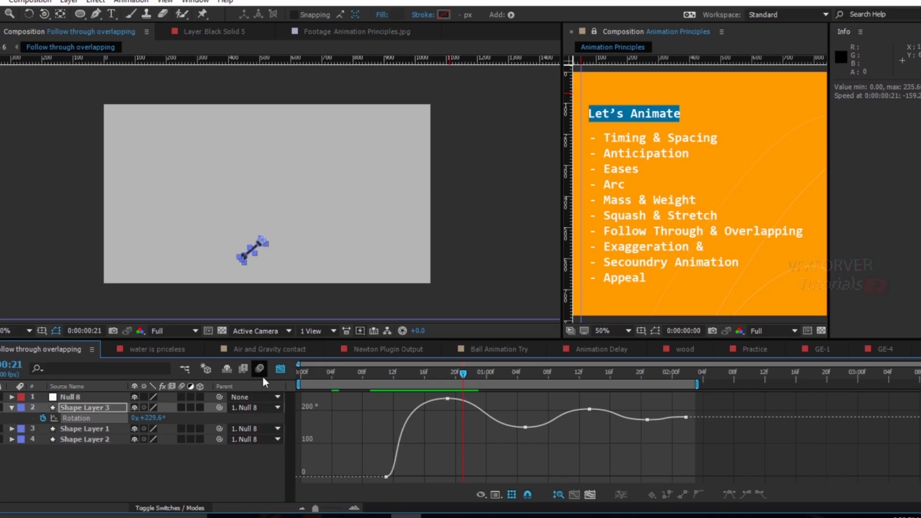
Step: Hide the layer controls in the viewer, then select Shape Layer 3's Rotation keyframes and scrub around the curve's first peak
{"action": "key", "text": "ctrl+shift+h"}
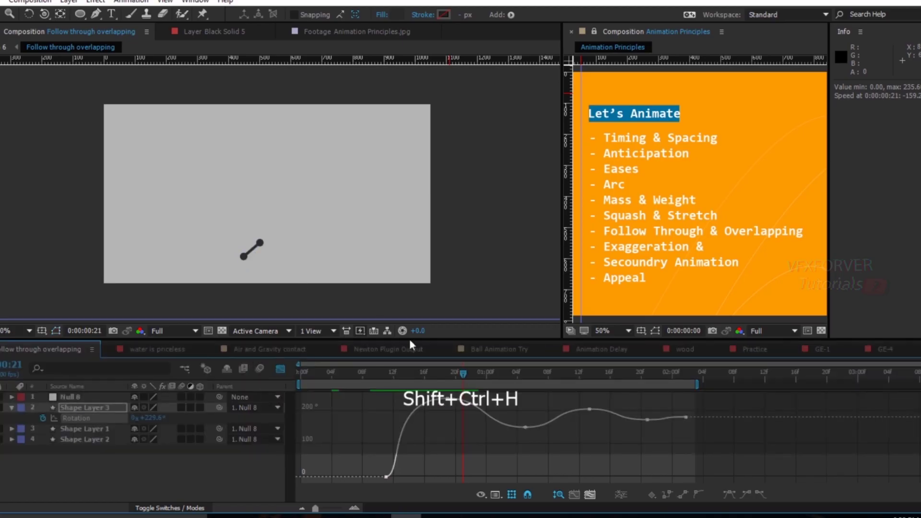
{"action": "double_click", "coordinate": [428, 401]}
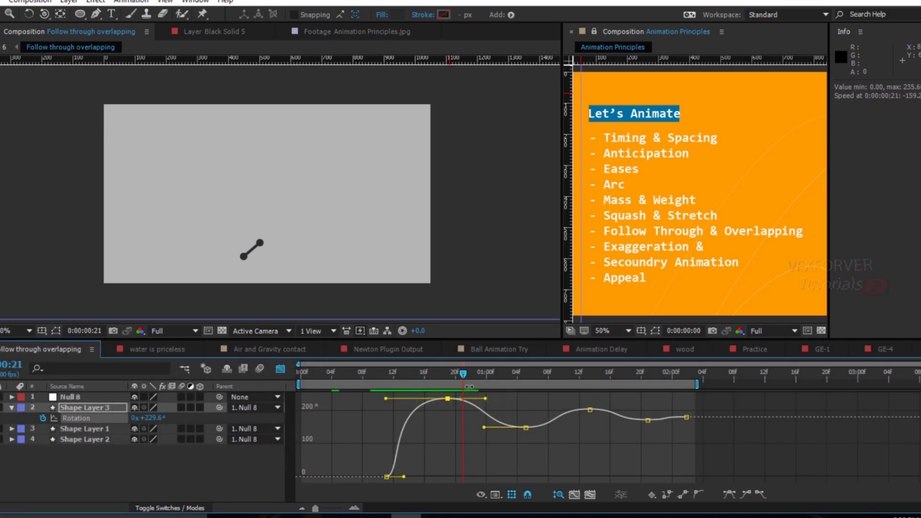
{"action": "left_click_drag", "start_coordinate": [467, 375], "coordinate": [453, 433]}
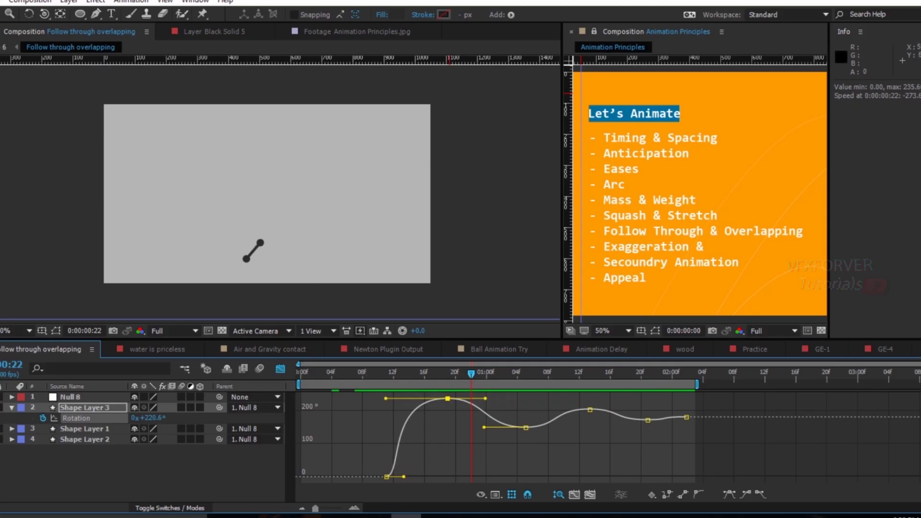
Step: Make Shape Layer 1 and Shape Layer 2 visible again and move the current time to 0:00:00:19
{"action": "left_click", "coordinate": [1, 429]}
{"action": "left_click", "coordinate": [1, 439]}
{"action": "left_click_drag", "start_coordinate": [454, 376], "coordinate": [449, 432]}
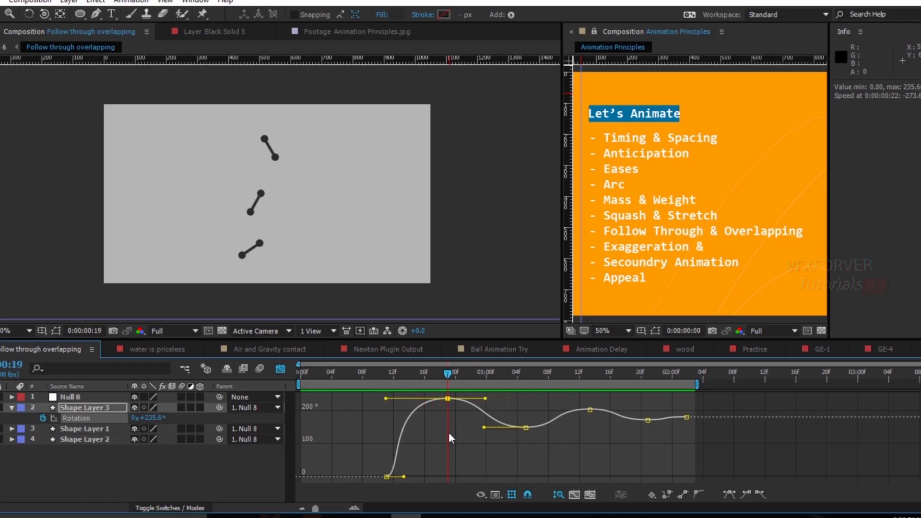
Step: Compare the Rotation graphs of Shape Layer 1 and Shape Layer 3 together while scrubbing and previewing the overlap
{"action": "left_click", "coordinate": [97, 429]}
{"action": "key", "text": "u"}
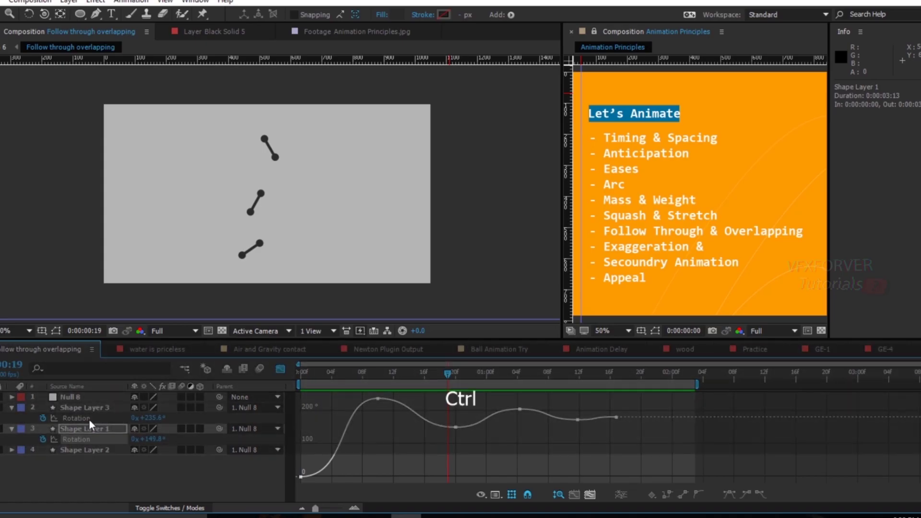
{"action": "left_click", "coordinate": [89, 419], "text": "ctrl"}
{"action": "left_click_drag", "start_coordinate": [446, 378], "coordinate": [449, 401]}
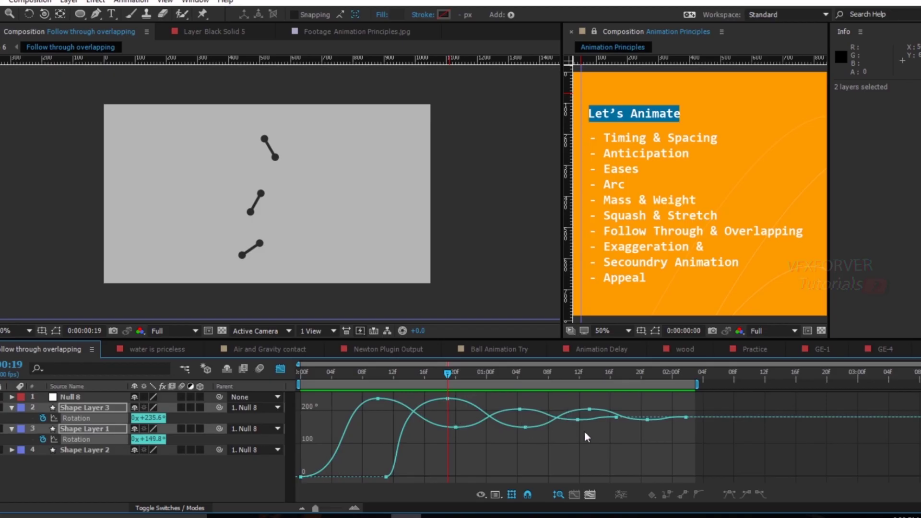
{"action": "key", "text": "space"}
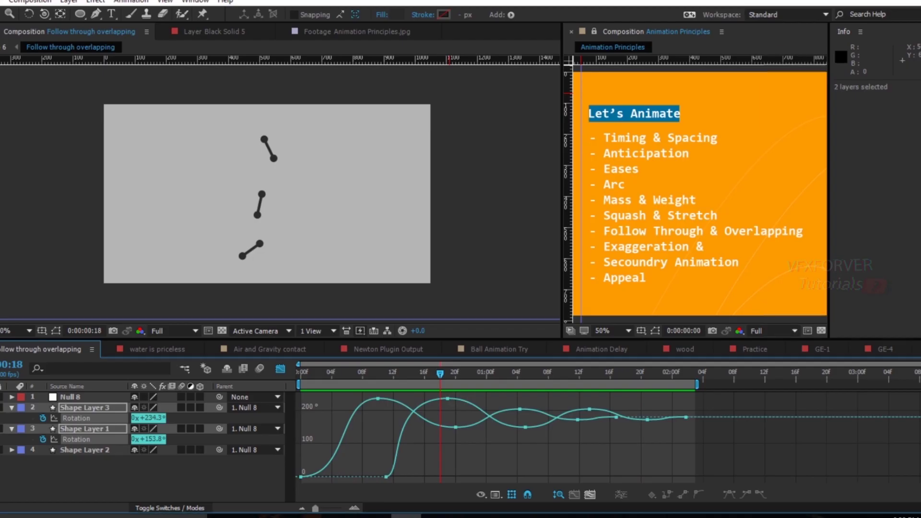
Step: Switch to the Assignments composition and preview its glass animation from the first frame
{"action": "left_click", "coordinate": [918, 349]}
{"action": "left_click", "coordinate": [860, 318]}
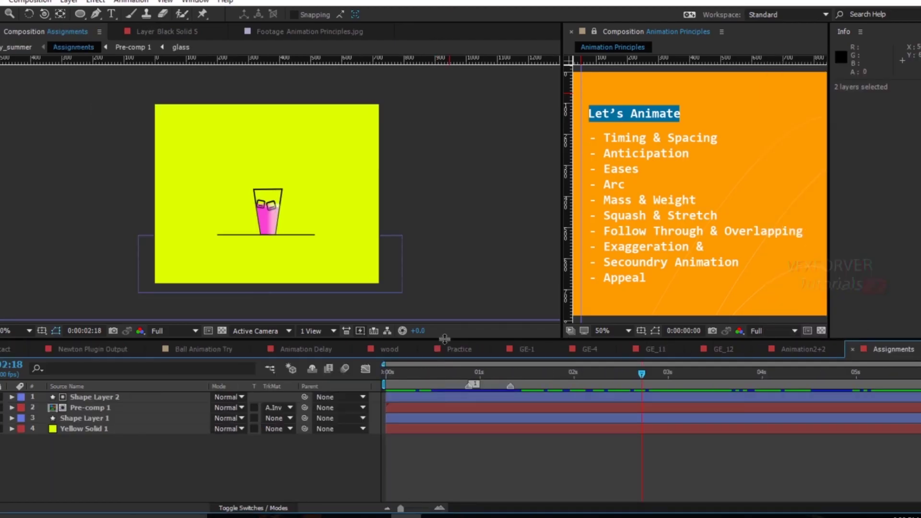
{"action": "key", "text": "Home"}
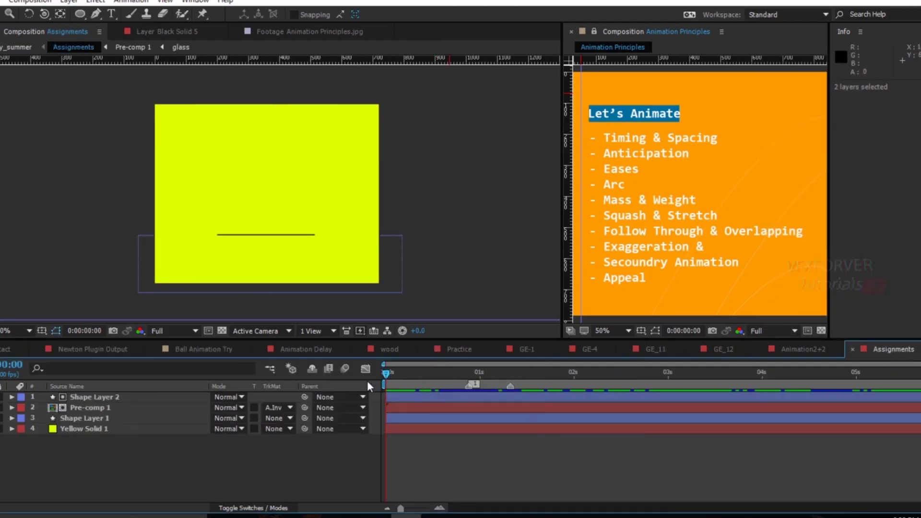
{"action": "left_click", "coordinate": [100, 397]}
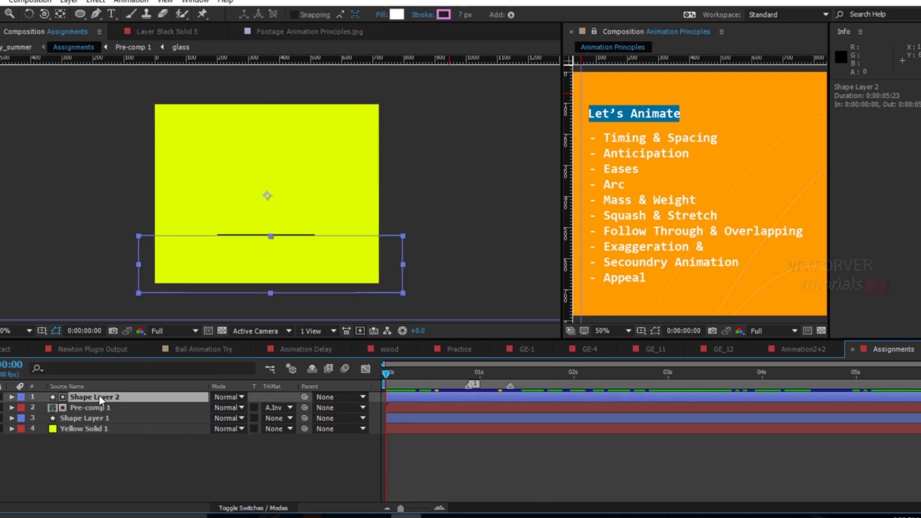
{"action": "left_click", "coordinate": [133, 468]}
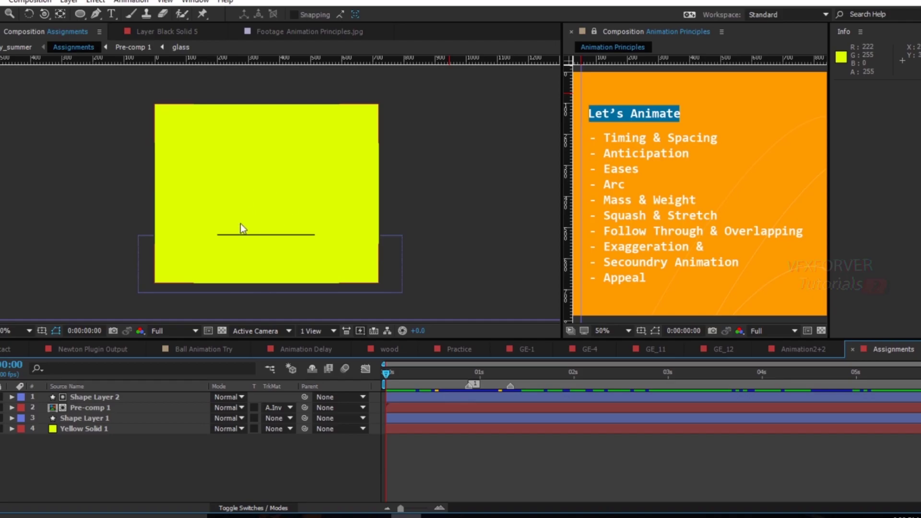
{"action": "key", "text": "KP_0"}
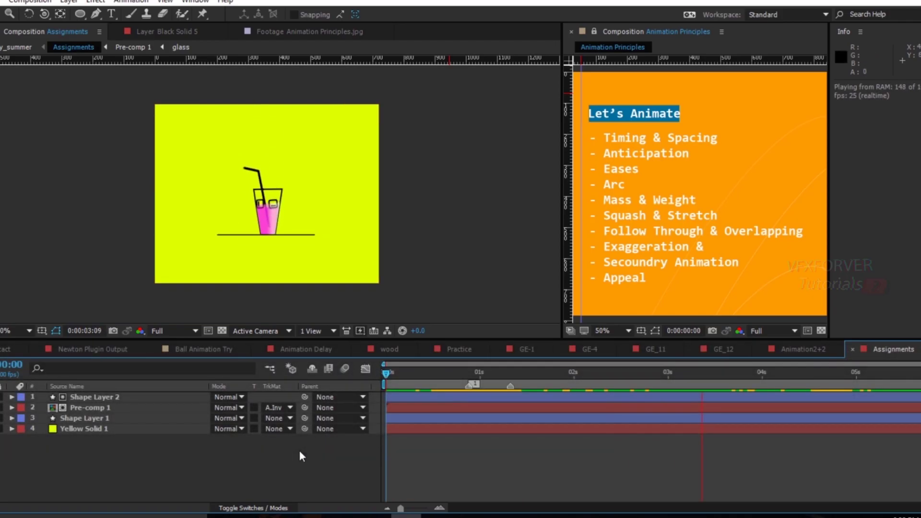
Step: Scrub the glass animation to 0:00:02:21 and replay it with the glass shown larger
{"action": "left_click", "coordinate": [430, 378]}
{"action": "left_click_drag", "start_coordinate": [430, 379], "coordinate": [656, 421]}
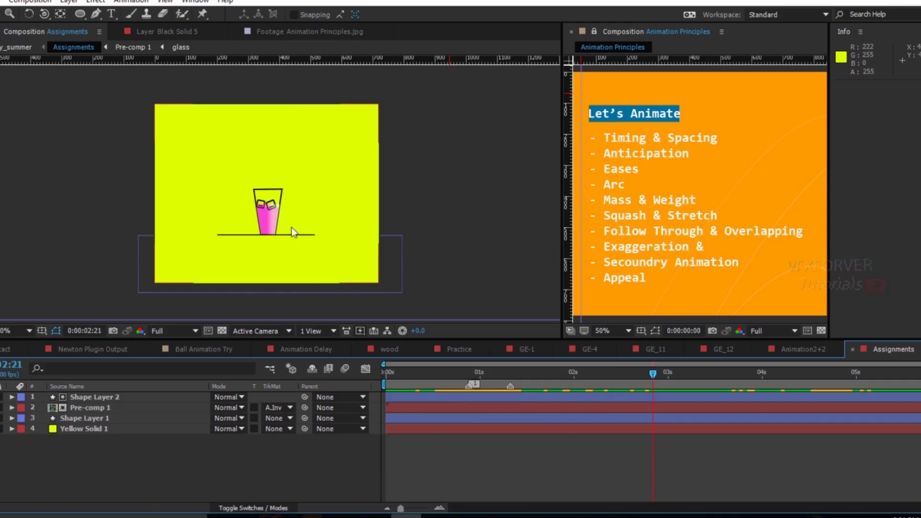
{"action": "scroll", "coordinate": [272, 193], "scroll_direction": "up", "scroll_amount": 2}
{"action": "key", "text": "KP_0"}
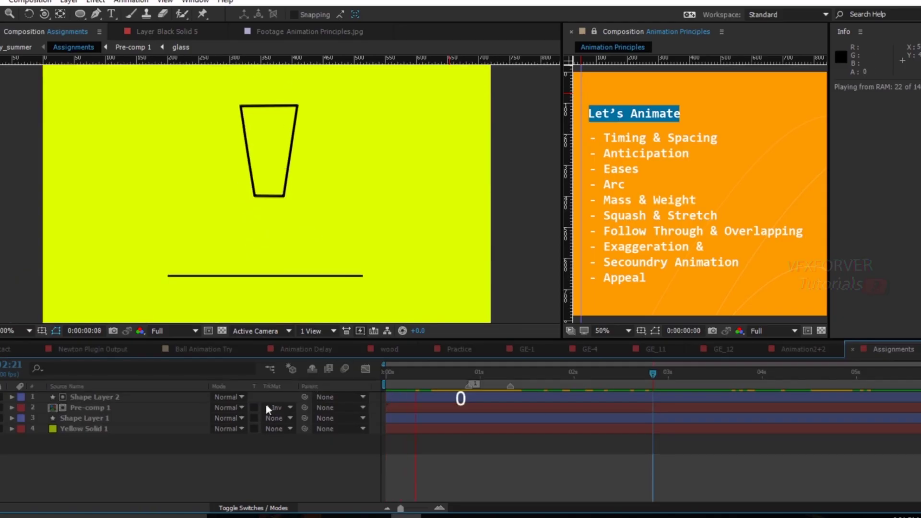
Step: Reveal Shape Layer 1's animated Size and Stroke Width, select the Size keyframes and scrub to 0:00:00:11
{"action": "left_click_drag", "start_coordinate": [466, 376], "coordinate": [449, 377]}
{"action": "left_click", "coordinate": [92, 419]}
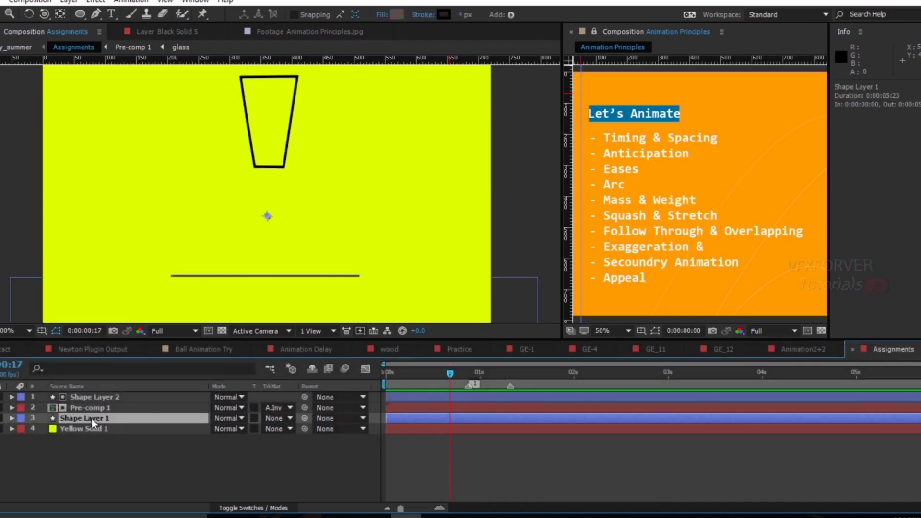
{"action": "key", "text": "u"}
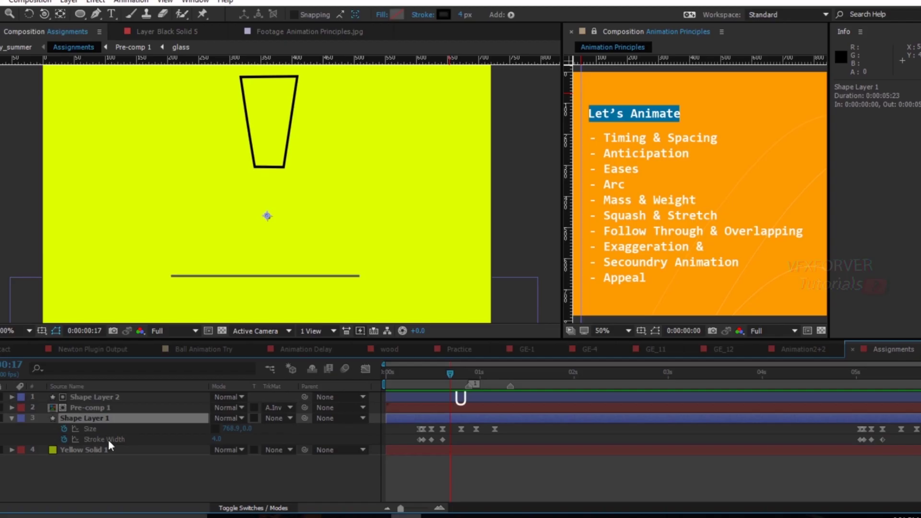
{"action": "left_click", "coordinate": [108, 440]}
{"action": "left_click", "coordinate": [106, 431]}
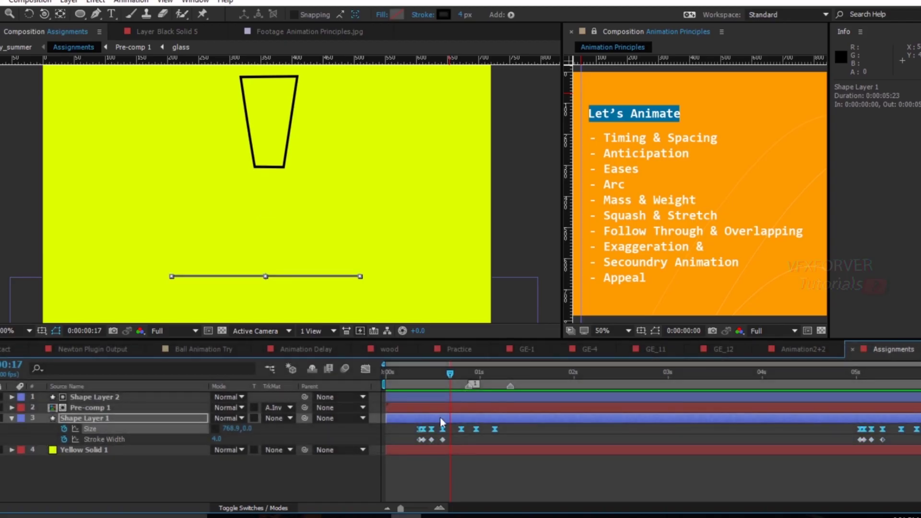
{"action": "mouse_move", "coordinate": [448, 376]}
{"action": "left_mouse_down"}
{"action": "mouse_move", "coordinate": [407, 370]}
{"action": "mouse_move", "coordinate": [461, 387]}
{"action": "mouse_move", "coordinate": [426, 384]}
{"action": "left_mouse_up"}
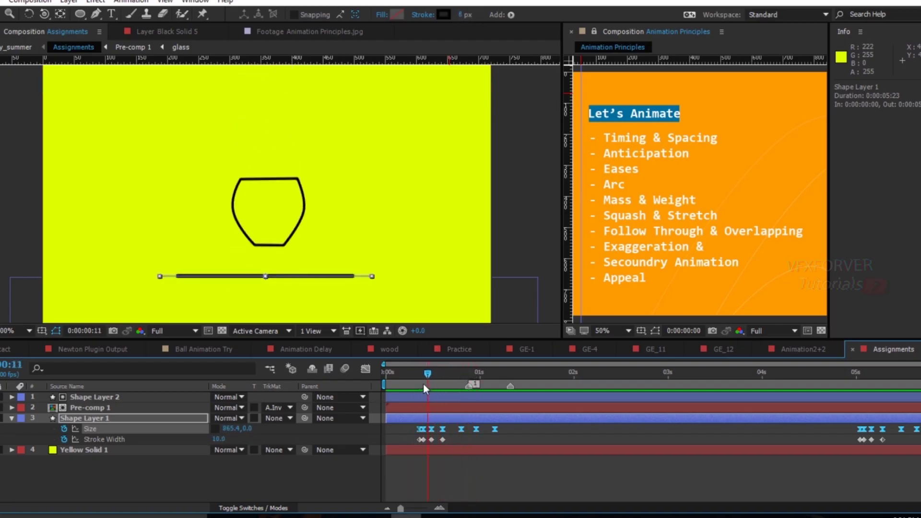
Step: Examine the value graphs of Shape Layer 1's Size and Stroke Width
{"action": "left_click", "coordinate": [366, 369]}
{"action": "right_click", "coordinate": [524, 447]}
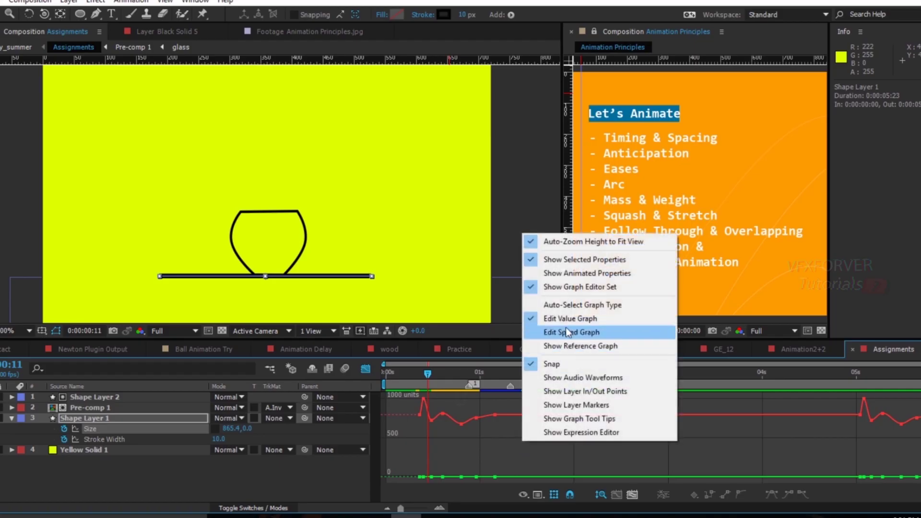
{"action": "left_click", "coordinate": [507, 431]}
{"action": "left_click", "coordinate": [204, 484]}
{"action": "left_click", "coordinate": [111, 428]}
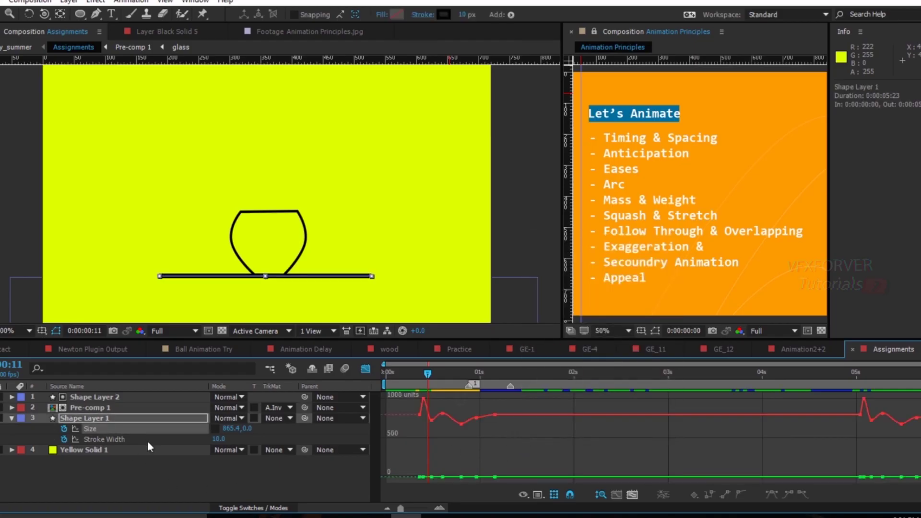
{"action": "left_click", "coordinate": [116, 440]}
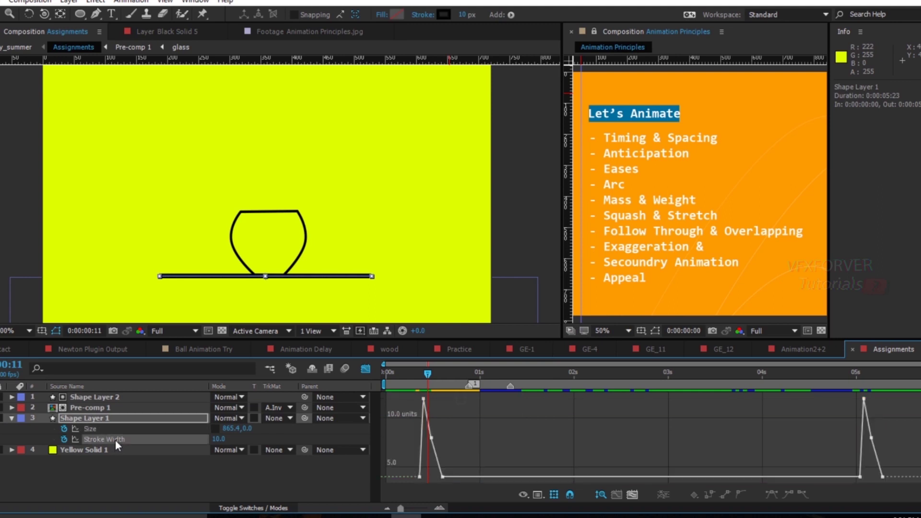
Step: View the Stroke Width speed graph, then return to its value graph
{"action": "left_click", "coordinate": [523, 495]}
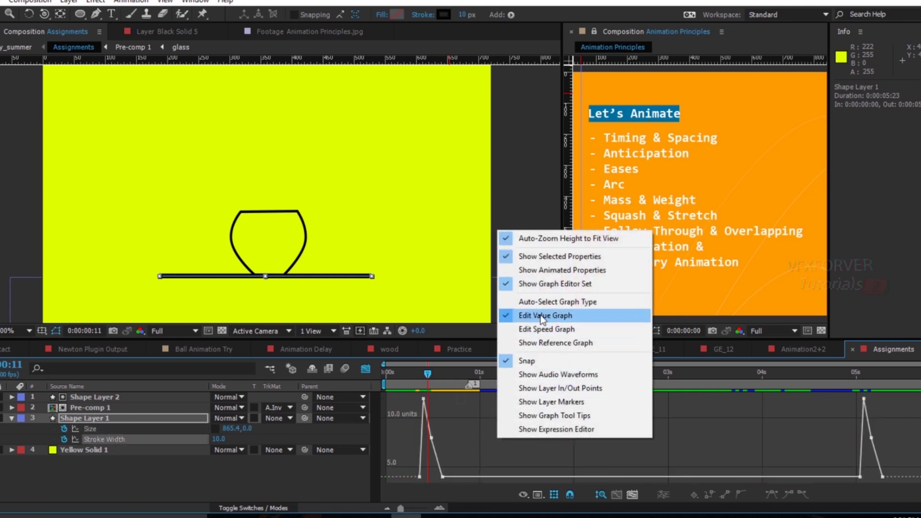
{"action": "left_click", "coordinate": [533, 329]}
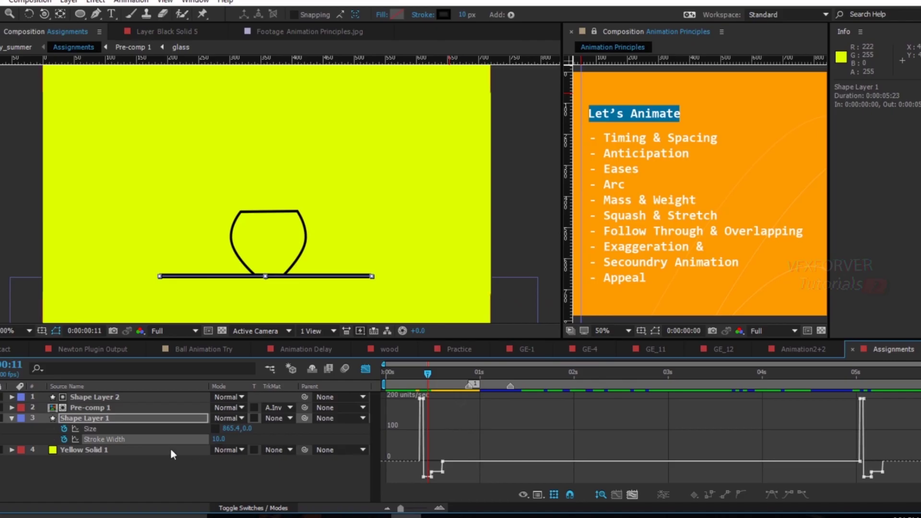
{"action": "right_click", "coordinate": [474, 435]}
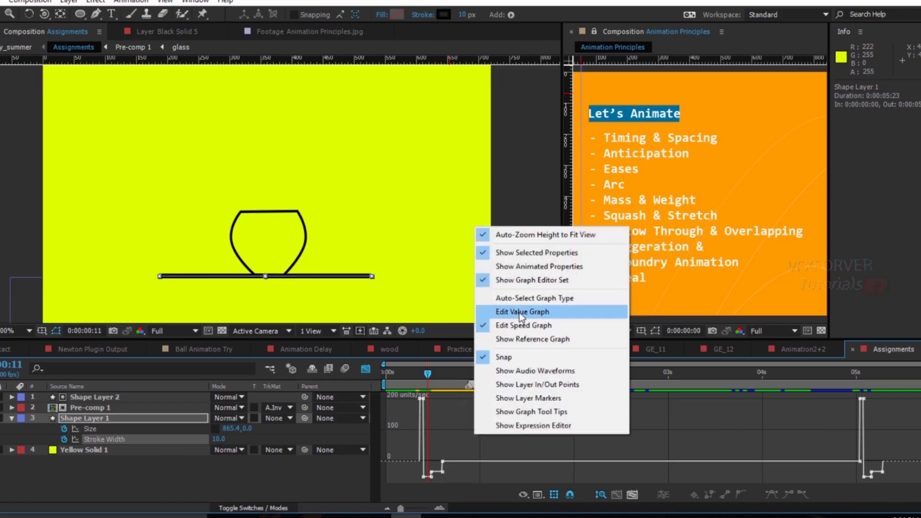
{"action": "left_click", "coordinate": [520, 312]}
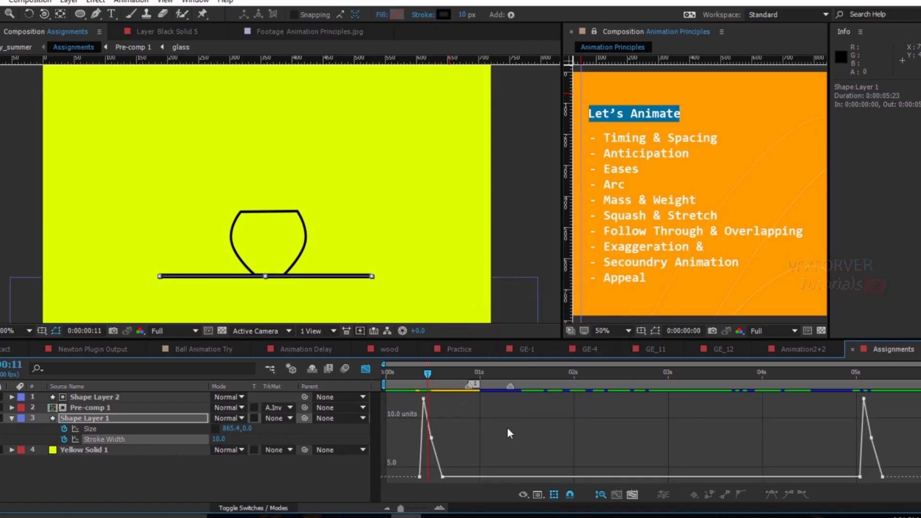
Step: Collapse Shape Layer 1, scrub to 0:00:01:05 where the glass fills, and open Pre-comp 1
{"action": "left_click", "coordinate": [11, 418]}
{"action": "left_click", "coordinate": [83, 479]}
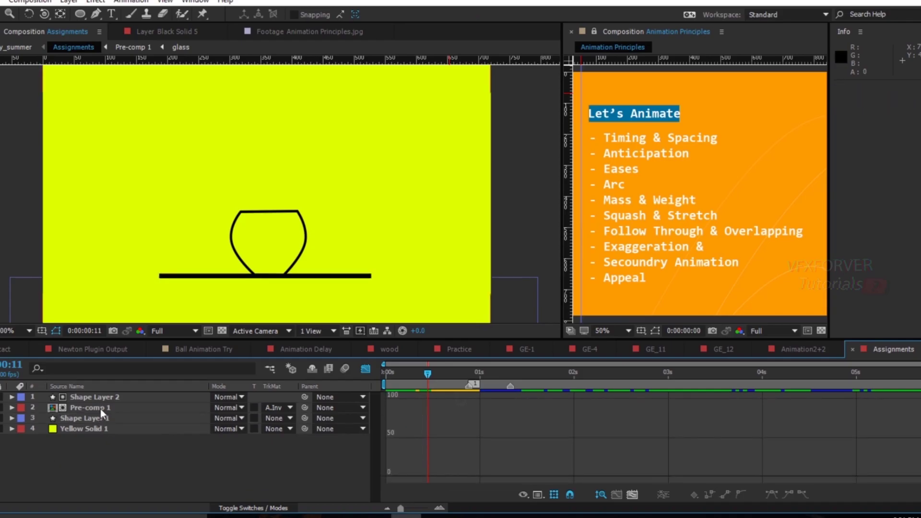
{"action": "left_click", "coordinate": [100, 408]}
{"action": "left_click_drag", "start_coordinate": [428, 374], "coordinate": [497, 418]}
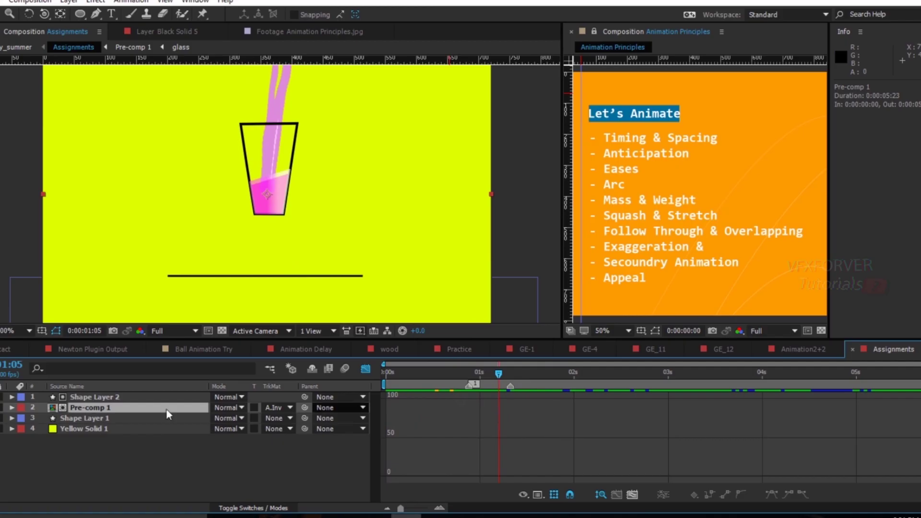
{"action": "double_click", "coordinate": [102, 409]}
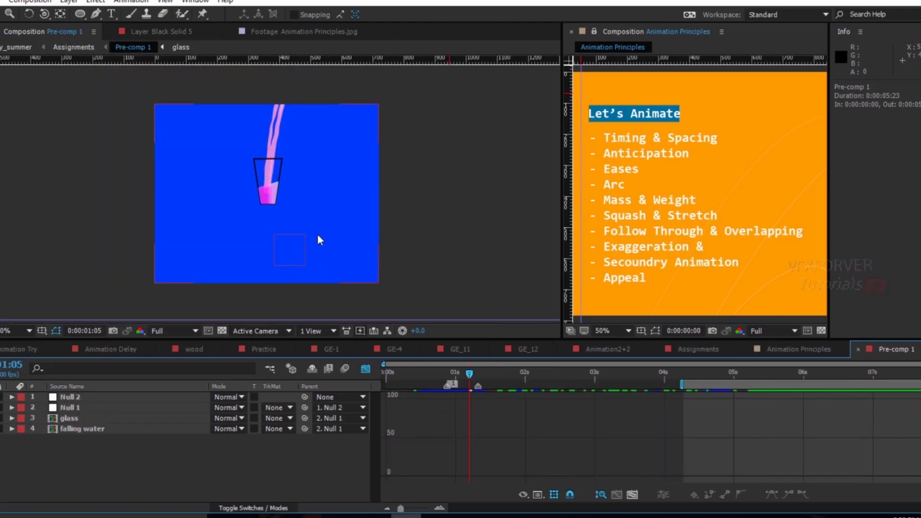
Step: Reveal Null 1's animated Position and Rotation, and scrub to the tilting glass at 0:00:05:00
{"action": "left_click", "coordinate": [77, 417]}
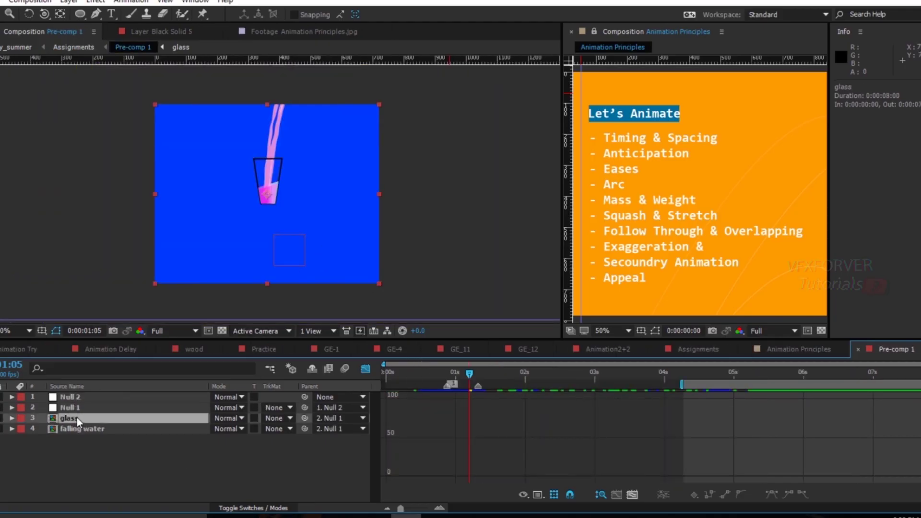
{"action": "left_click", "coordinate": [117, 406]}
{"action": "key", "text": "u"}
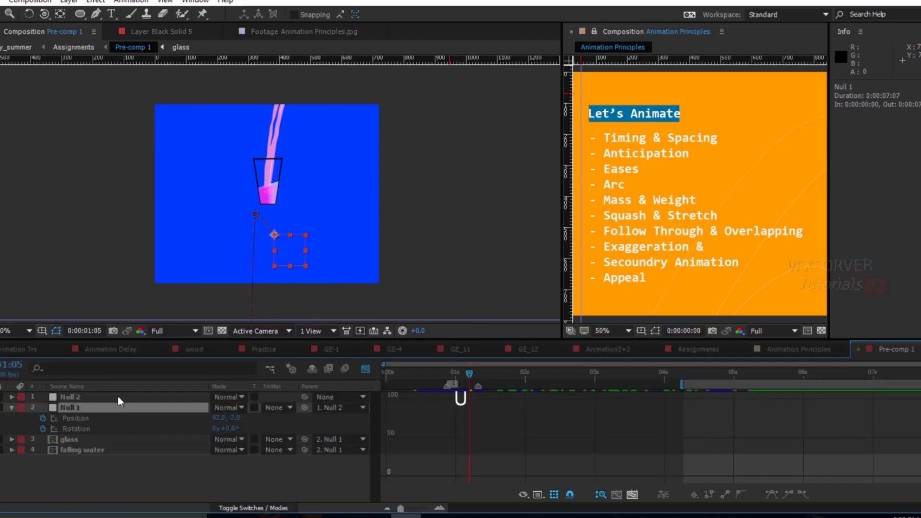
{"action": "left_click", "coordinate": [92, 430]}
{"action": "left_click_drag", "start_coordinate": [696, 387], "coordinate": [733, 400]}
Step: Examine Null 2's Rotation graph with its keyframes selected, then Null 1's Position speed graph fitted to view
{"action": "left_click", "coordinate": [79, 396]}
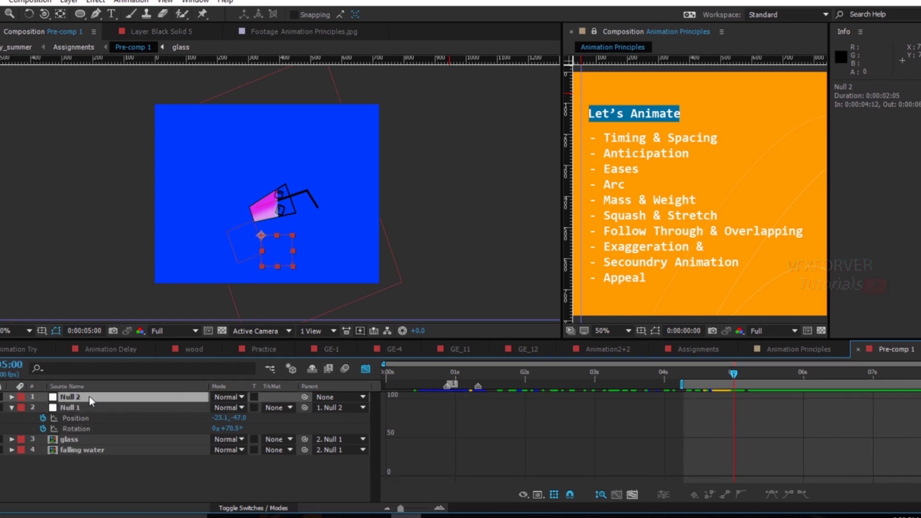
{"action": "key", "text": "r"}
{"action": "left_click", "coordinate": [103, 407]}
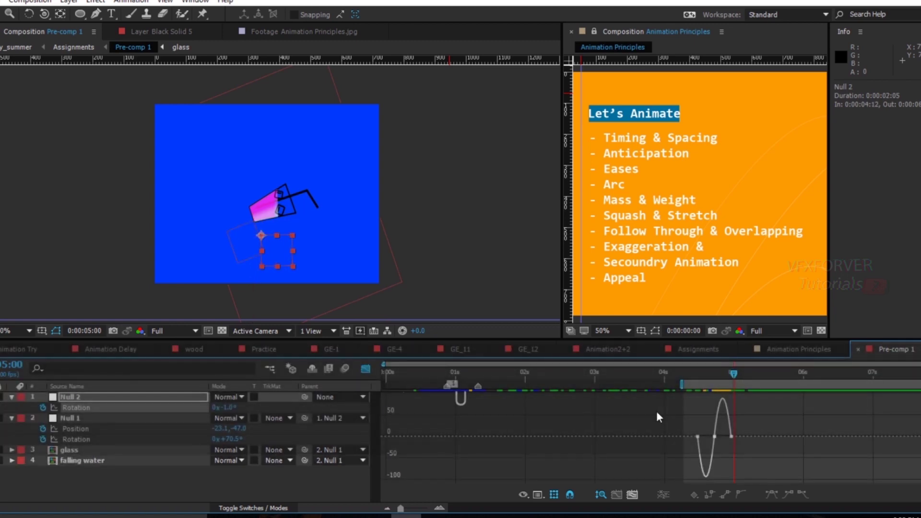
{"action": "left_click_drag", "start_coordinate": [656, 411], "coordinate": [763, 477]}
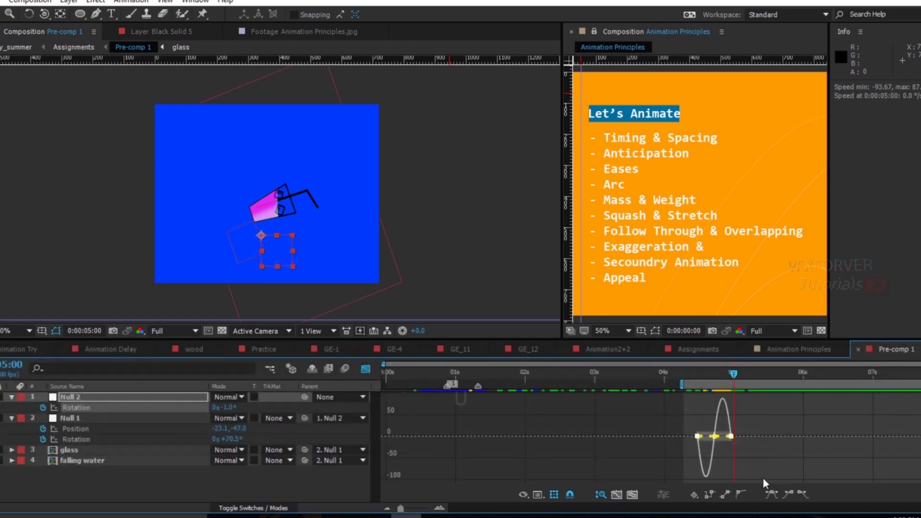
{"action": "left_click", "coordinate": [111, 431]}
{"action": "left_click", "coordinate": [633, 495]}
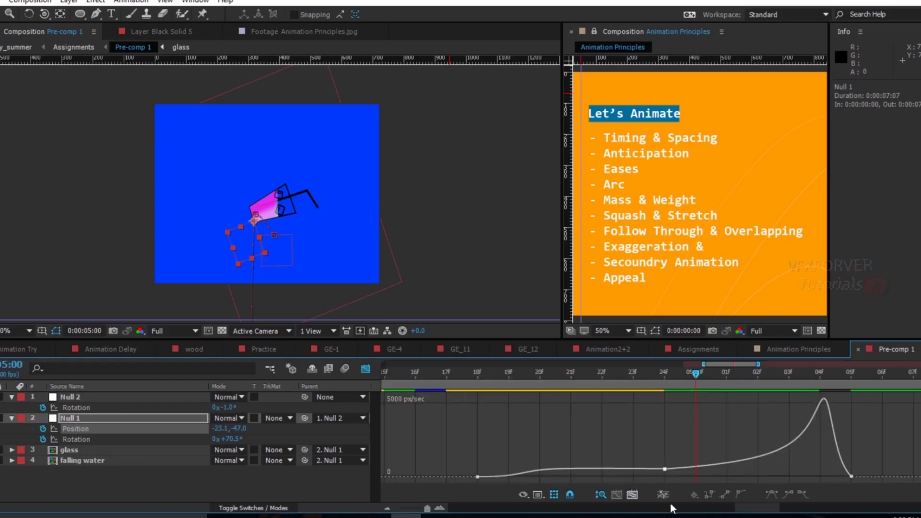
Step: Display Null 1's Rotation speed graph with its keyframes selected, scrub to 0:00:04:18, and undo the last change
{"action": "double_click", "coordinate": [652, 469]}
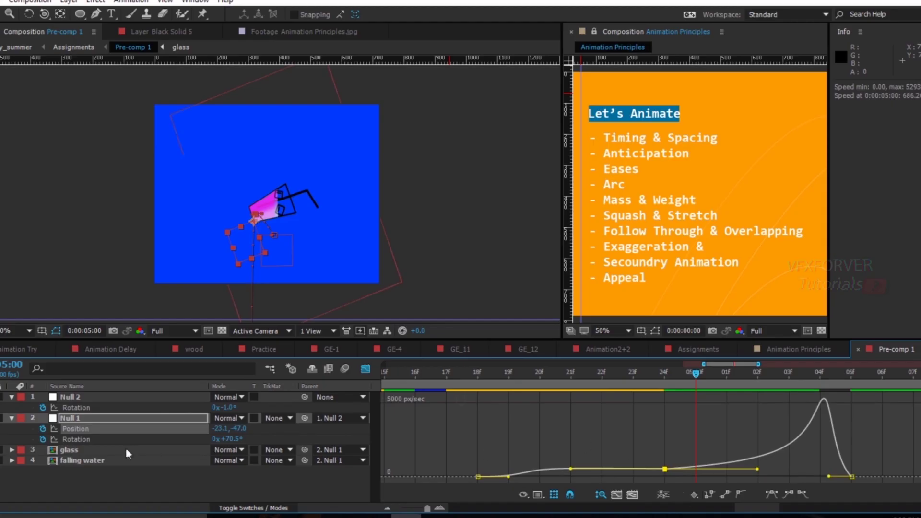
{"action": "left_click", "coordinate": [107, 440]}
{"action": "left_click_drag", "start_coordinate": [802, 427], "coordinate": [727, 500]}
{"action": "double_click", "coordinate": [671, 428]}
{"action": "left_click_drag", "start_coordinate": [580, 377], "coordinate": [479, 410]}
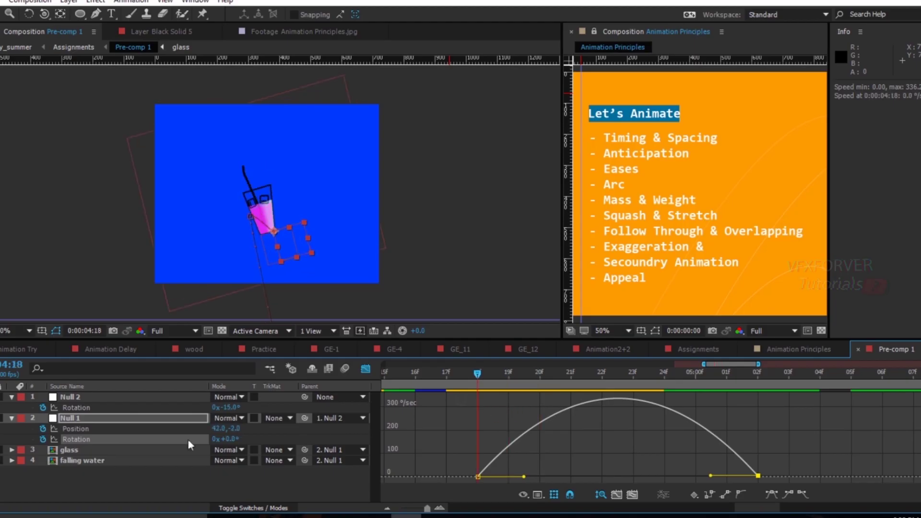
{"action": "key", "text": "ctrl+z"}
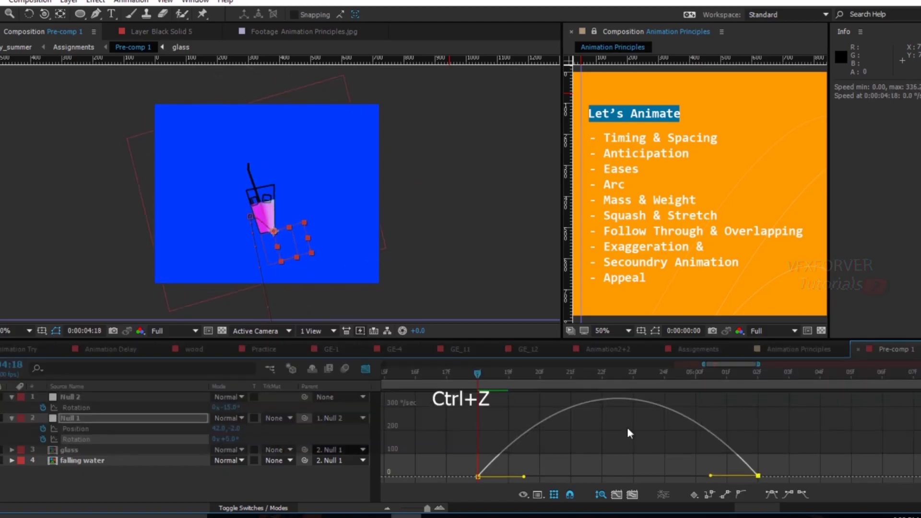
Step: Lengthen the outgoing ease of Null 1's first Rotation keyframe and shorten the incoming ease of the last, scrubbing through the tilt
{"action": "left_click_drag", "start_coordinate": [483, 374], "coordinate": [545, 406]}
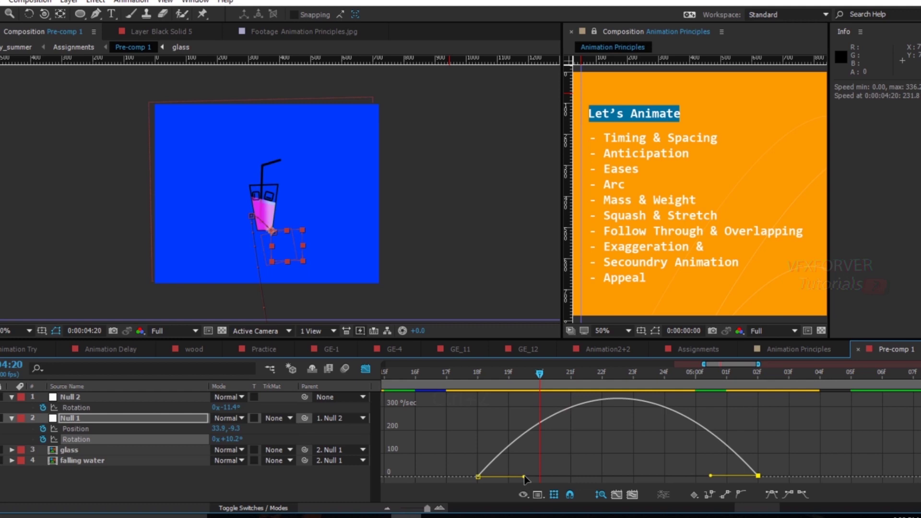
{"action": "left_click_drag", "start_coordinate": [524, 477], "coordinate": [554, 477]}
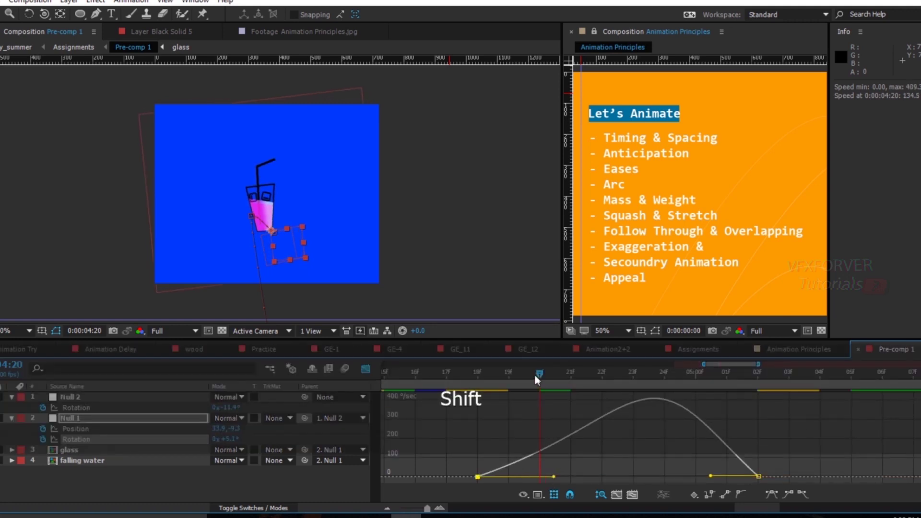
{"action": "left_click_drag", "start_coordinate": [537, 376], "coordinate": [724, 434]}
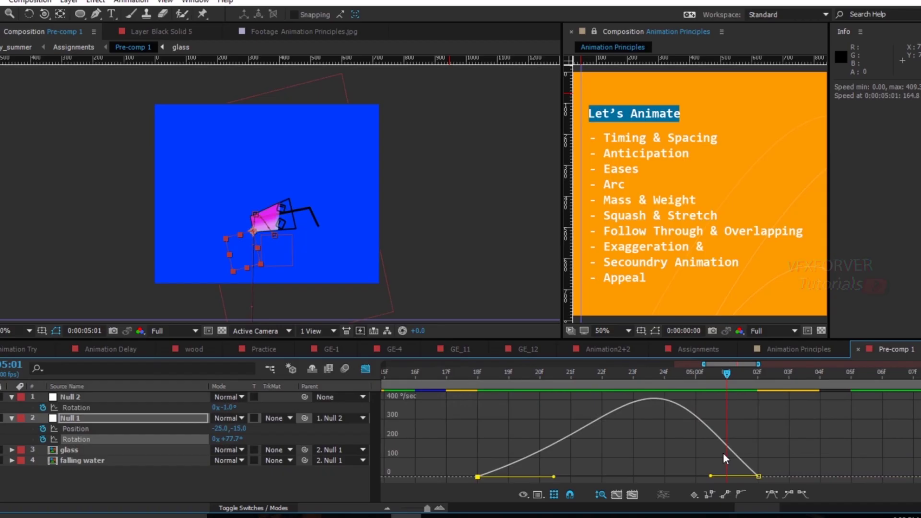
{"action": "mouse_move", "coordinate": [711, 477]}
{"action": "left_mouse_down"}
{"action": "mouse_move", "coordinate": [703, 477]}
{"action": "mouse_move", "coordinate": [730, 477]}
{"action": "left_mouse_up"}
{"action": "left_click_drag", "start_coordinate": [711, 373], "coordinate": [477, 421]}
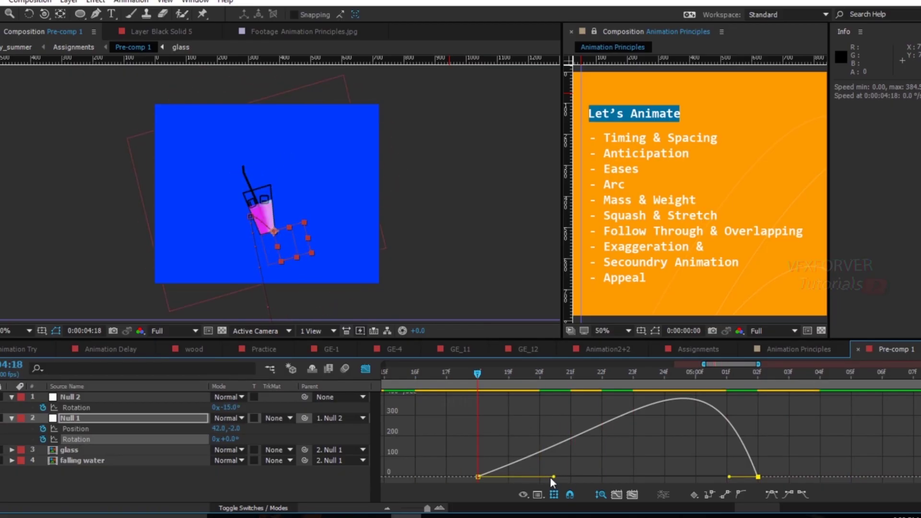
Step: Extend the first Rotation keyframe's ease and shorten the last one's further, checking the tilt by scrubbing back to 0:00:04:20
{"action": "left_click_drag", "start_coordinate": [552, 477], "coordinate": [575, 479]}
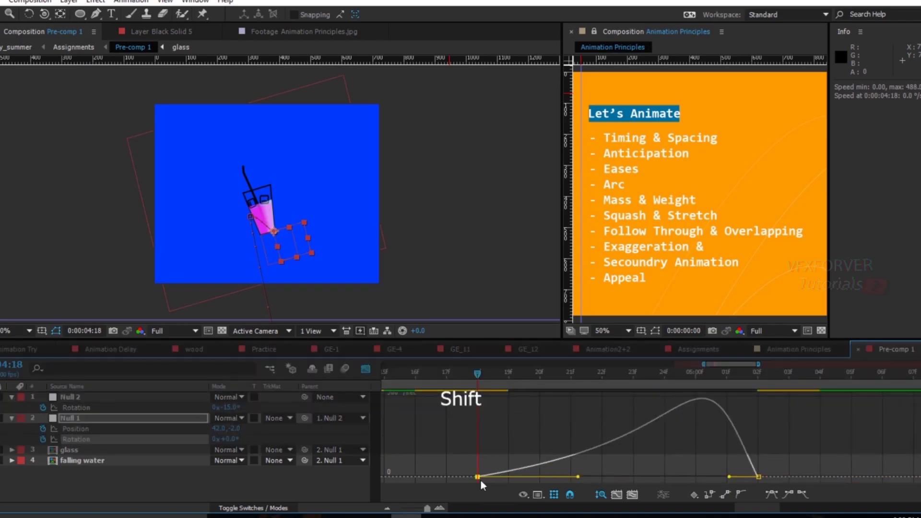
{"action": "left_click_drag", "start_coordinate": [479, 377], "coordinate": [755, 431]}
{"action": "left_click_drag", "start_coordinate": [732, 475], "coordinate": [740, 476]}
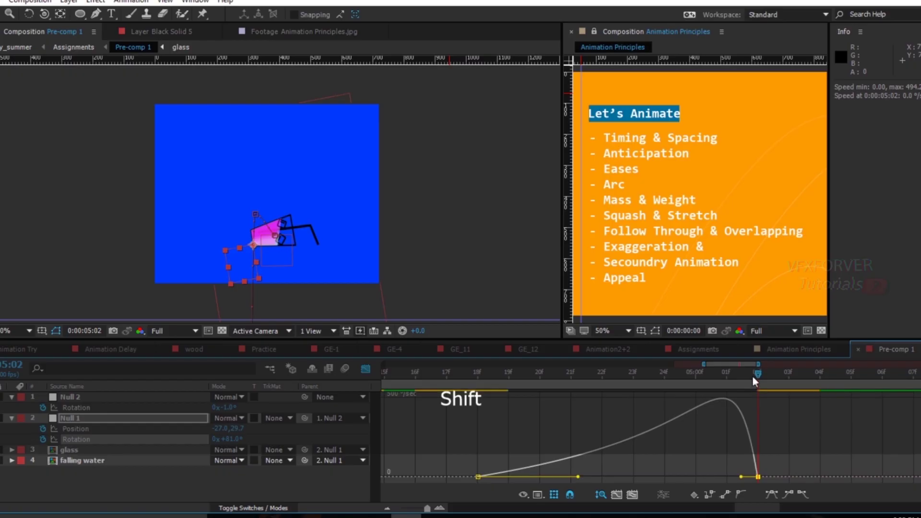
{"action": "left_click", "coordinate": [684, 375]}
{"action": "left_click_drag", "start_coordinate": [714, 378], "coordinate": [542, 422]}
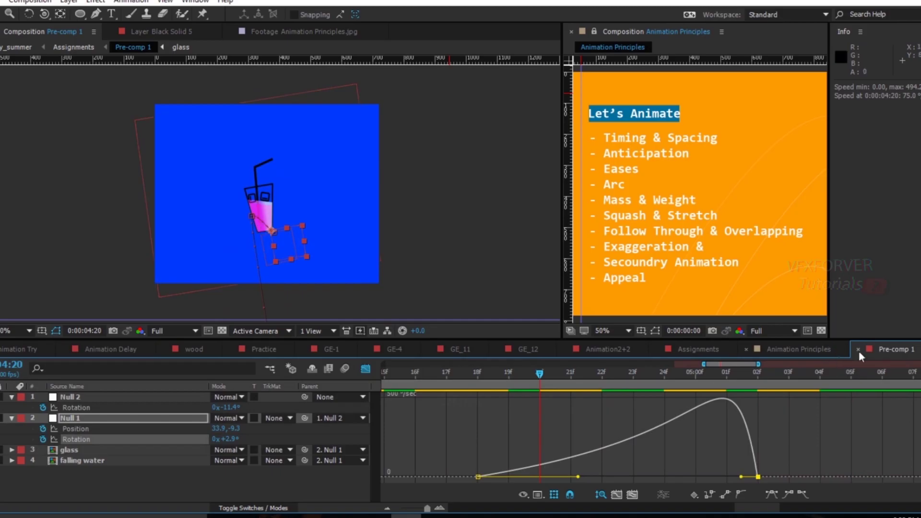
Step: Open the Newtons Law composition, return to 0:00:00:00, and reveal Shape Layer 2's animated properties
{"action": "left_click", "coordinate": [920, 349]}
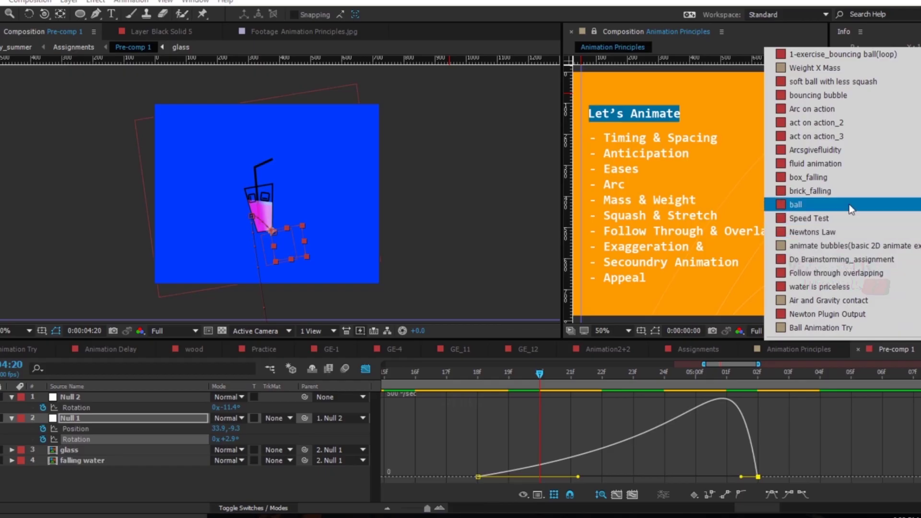
{"action": "left_click", "coordinate": [835, 232]}
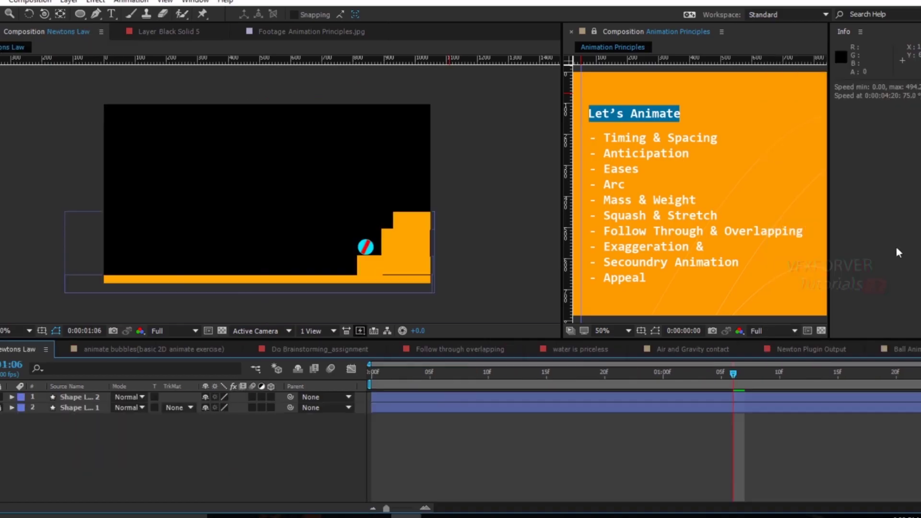
{"action": "left_click_drag", "start_coordinate": [722, 375], "coordinate": [370, 374]}
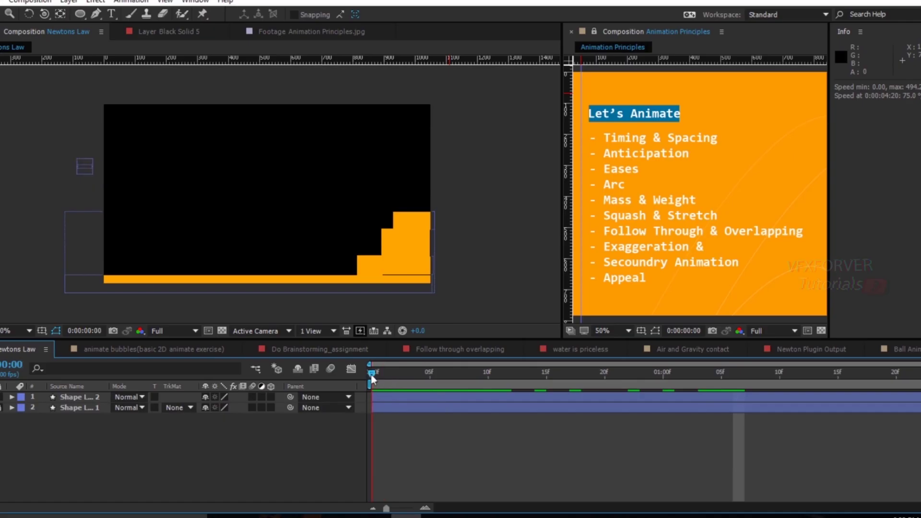
{"action": "left_click", "coordinate": [74, 398]}
{"action": "key", "text": "u"}
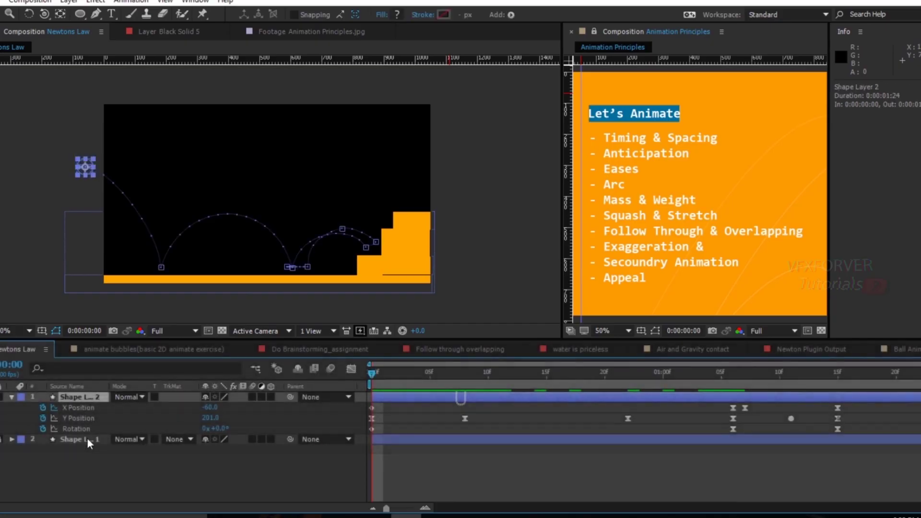
Step: Show the ball's X Position in the Graph Editor and preview the bouncing animation
{"action": "left_click", "coordinate": [352, 368]}
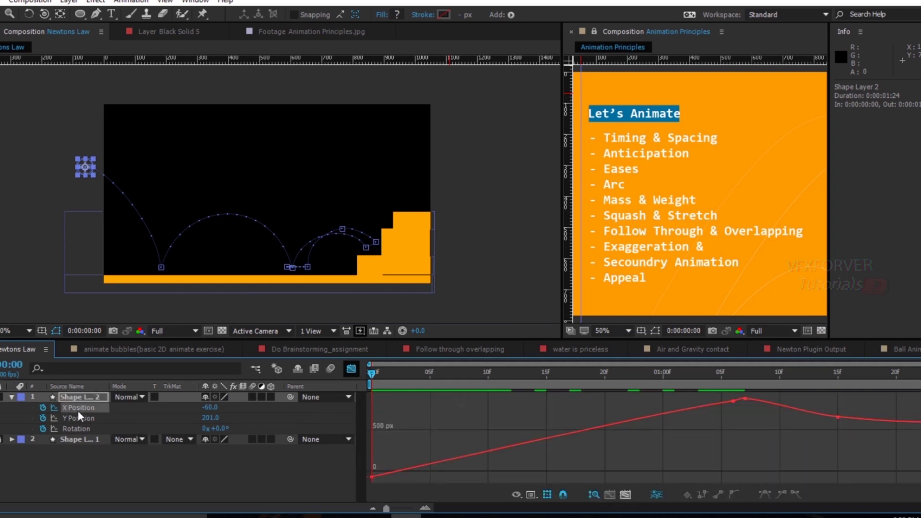
{"action": "left_click", "coordinate": [93, 488]}
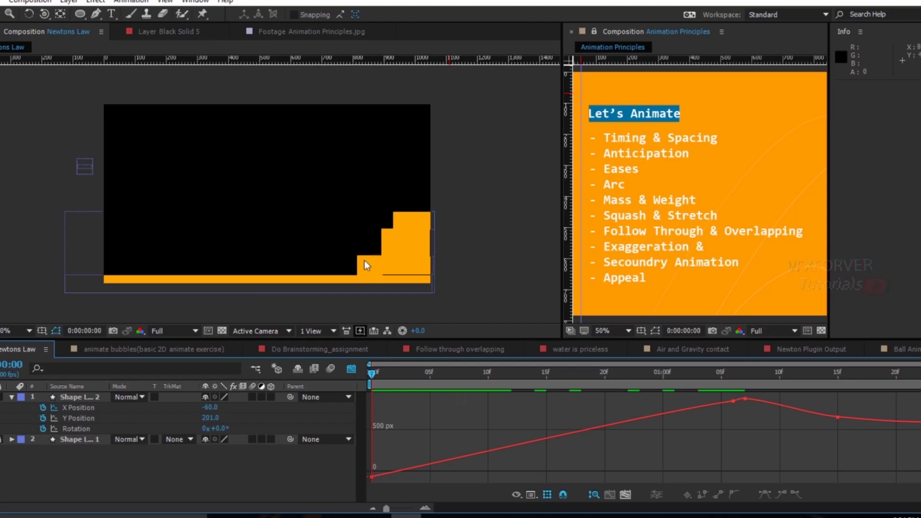
{"action": "left_click", "coordinate": [76, 410]}
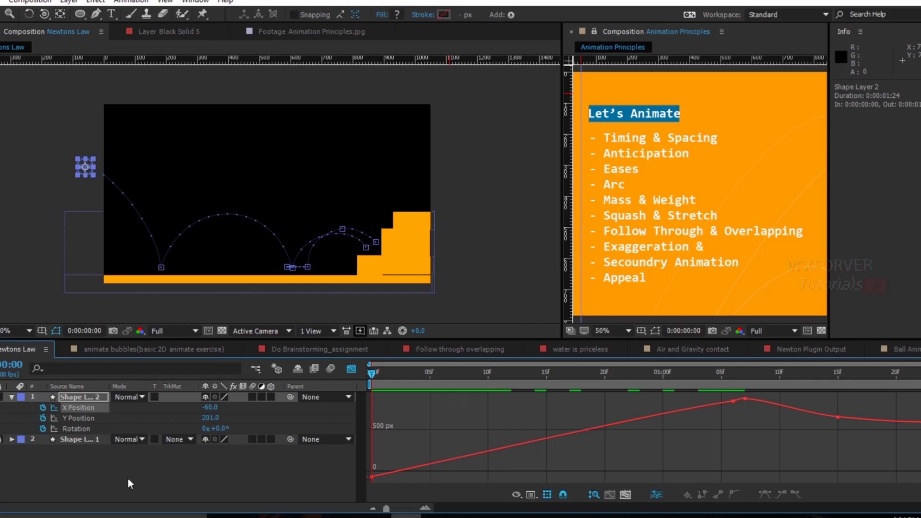
{"action": "left_click", "coordinate": [149, 483]}
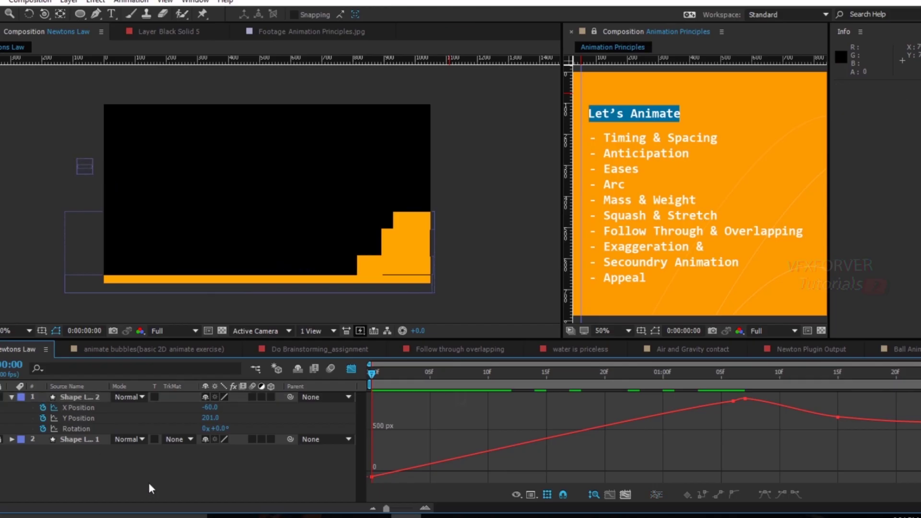
{"action": "key", "text": "space"}
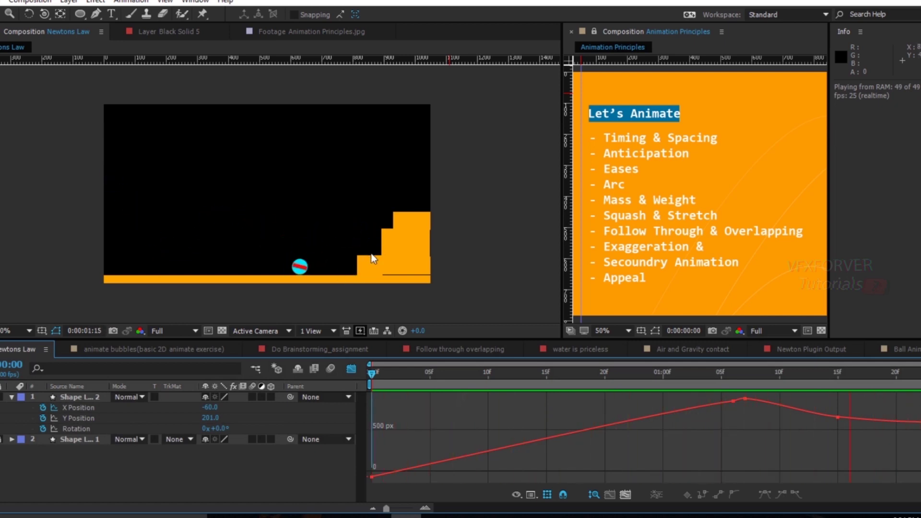
Step: Compare the ball's X and Y Position graphs where it hits the stairs, at 0:00:01:06 and 0:00:01:07
{"action": "left_click", "coordinate": [652, 374]}
{"action": "left_click_drag", "start_coordinate": [655, 373], "coordinate": [724, 396]}
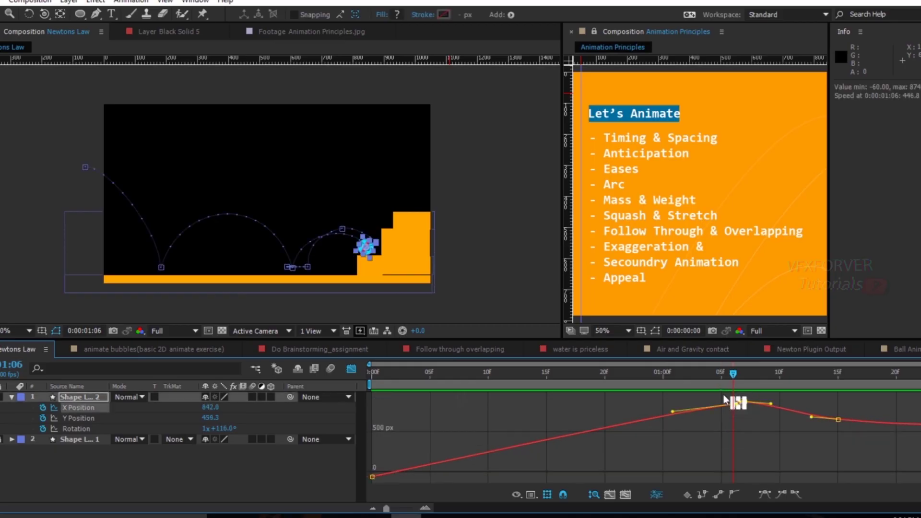
{"action": "left_click", "coordinate": [747, 434]}
{"action": "key", "text": "period"}
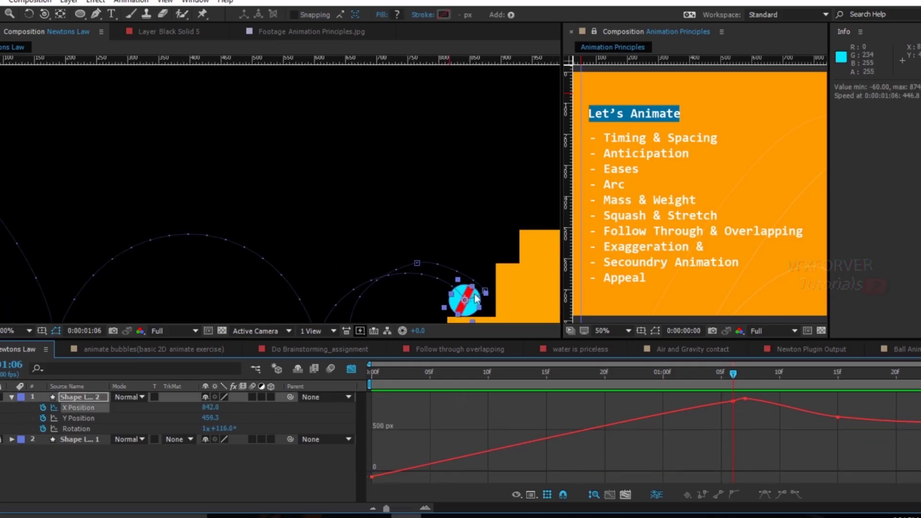
{"action": "left_click", "coordinate": [86, 418]}
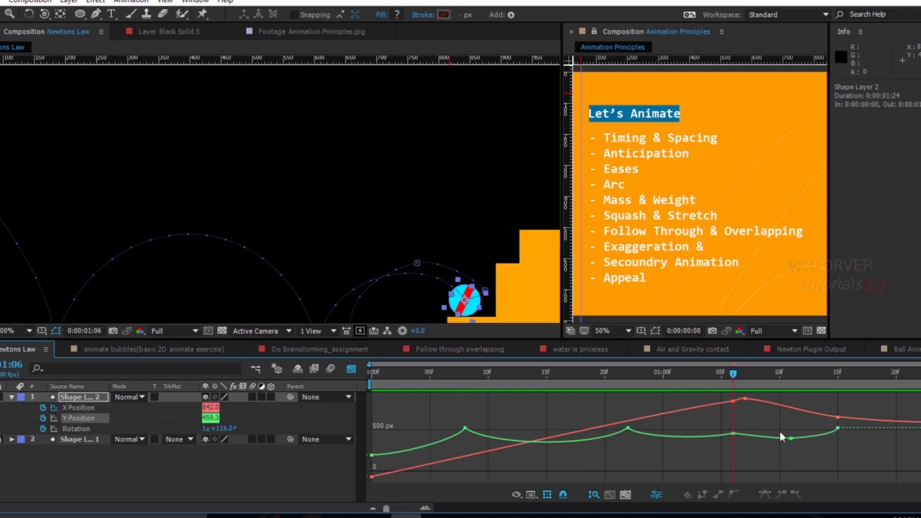
{"action": "mouse_move", "coordinate": [742, 375]}
{"action": "left_mouse_down"}
{"action": "mouse_move", "coordinate": [819, 394]}
{"action": "mouse_move", "coordinate": [735, 392]}
{"action": "mouse_move", "coordinate": [746, 391]}
{"action": "left_mouse_up"}
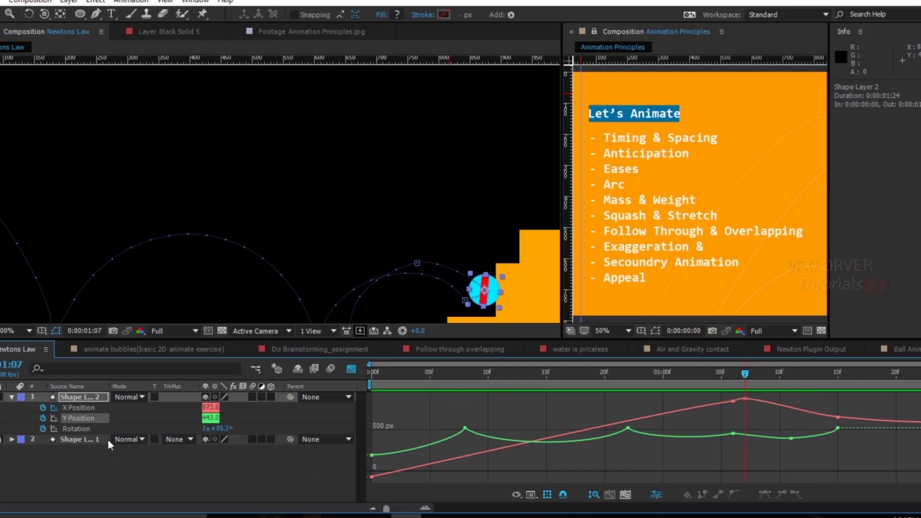
Step: Show the ball's Rotation graph alongside X Position and scrub to 0:00:01:05, with the stairs framed in view
{"action": "left_click", "coordinate": [94, 429]}
{"action": "left_click_drag", "start_coordinate": [750, 375], "coordinate": [704, 377]}
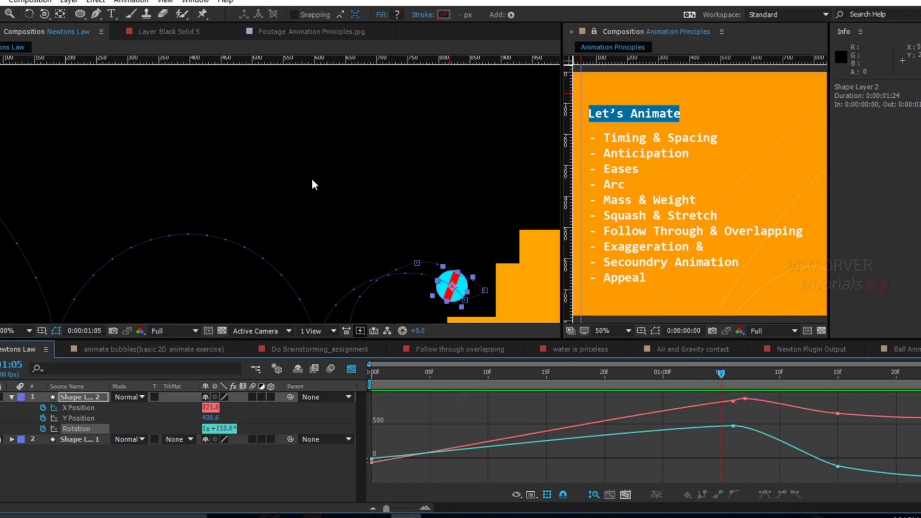
{"action": "left_click", "coordinate": [1, 15]}
{"action": "left_click_drag", "start_coordinate": [356, 200], "coordinate": [308, 128]}
Step: Lower the ball's Rotation keyframe at 0:00:01:15 to about -425° and lengthen the outgoing ease of the 0:00:01:06 keyframe
{"action": "left_click_drag", "start_coordinate": [722, 375], "coordinate": [839, 413]}
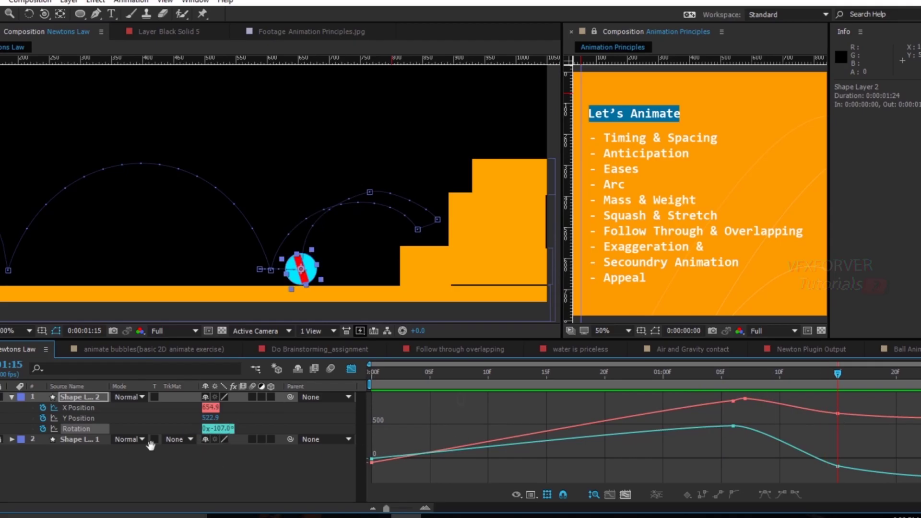
{"action": "key", "text": "v"}
{"action": "left_click_drag", "start_coordinate": [223, 429], "coordinate": [124, 443]}
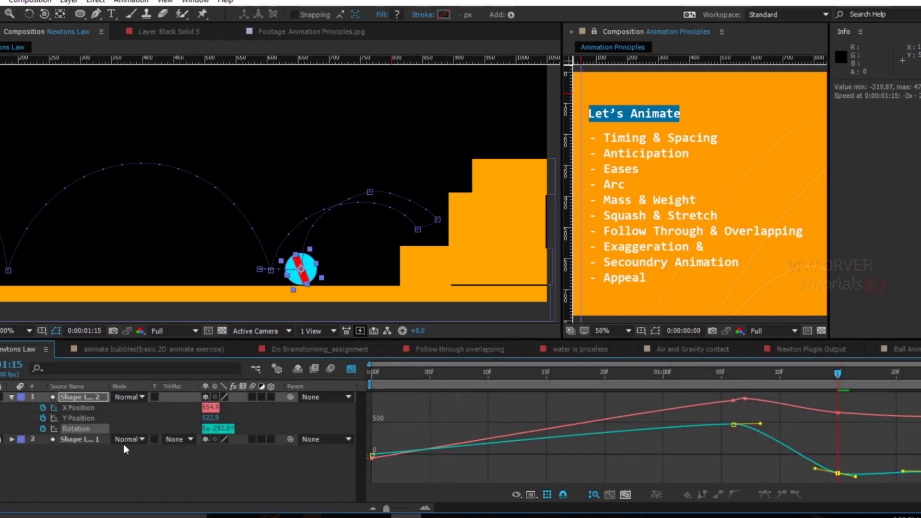
{"action": "left_click", "coordinate": [842, 477]}
{"action": "left_click_drag", "start_coordinate": [840, 478], "coordinate": [839, 481]}
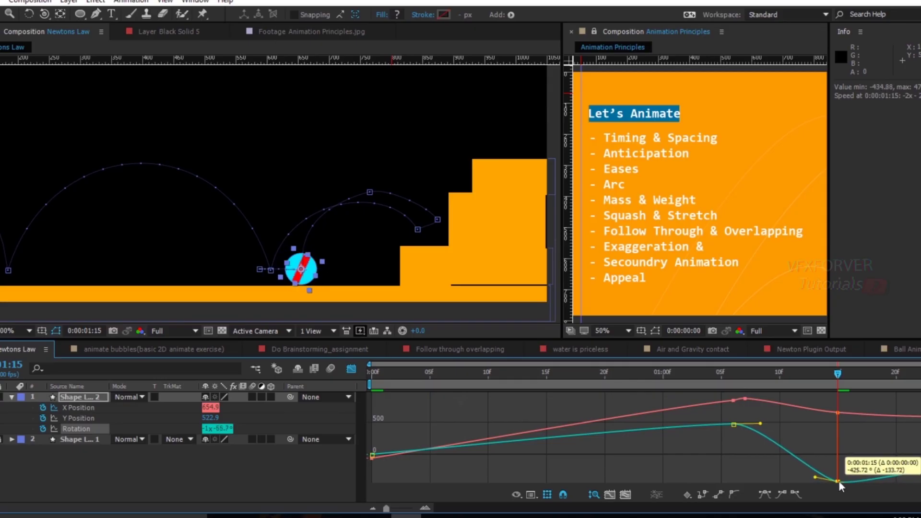
{"action": "left_click_drag", "start_coordinate": [825, 370], "coordinate": [757, 387]}
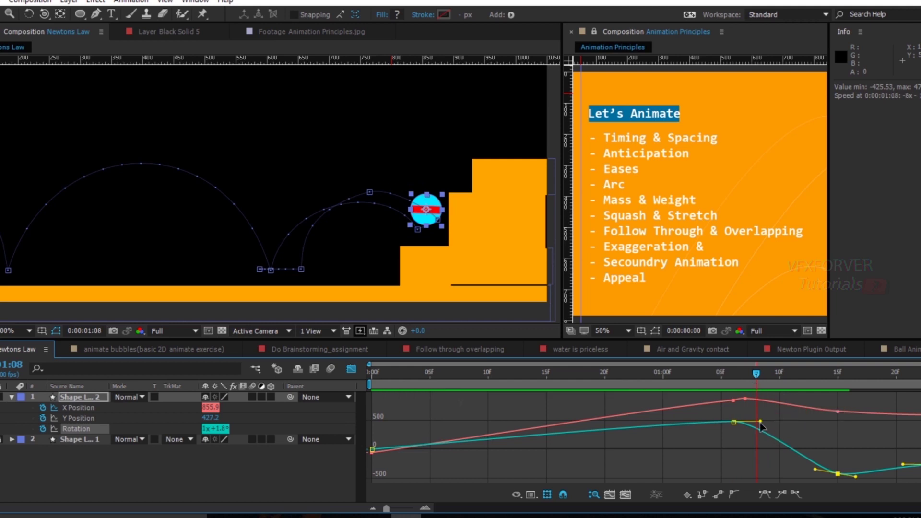
{"action": "left_click_drag", "start_coordinate": [760, 422], "coordinate": [787, 422]}
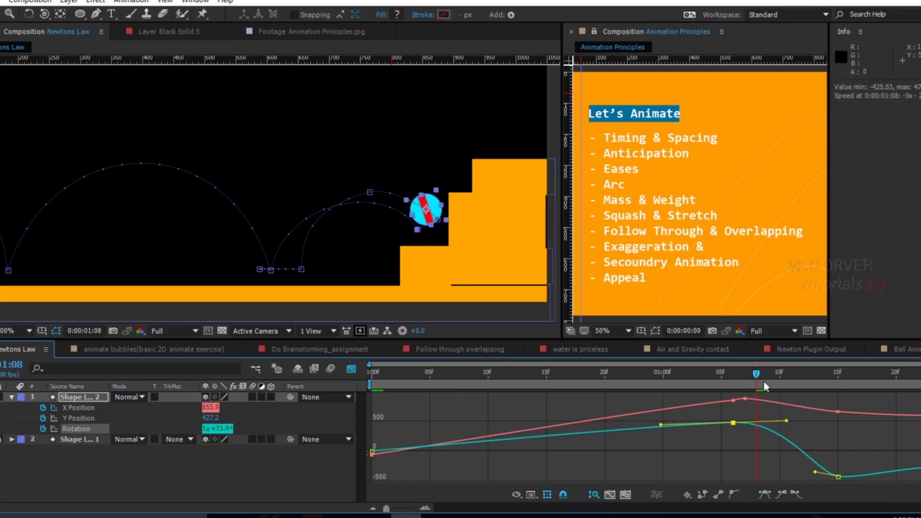
Step: Set the work area from 0:00:00:24 to 0:00:01:19 and preview the ball rebounding from the stairs
{"action": "left_click", "coordinate": [733, 374]}
{"action": "left_click_drag", "start_coordinate": [725, 370], "coordinate": [653, 399]}
{"action": "key", "text": "b"}
{"action": "left_click_drag", "start_coordinate": [676, 369], "coordinate": [888, 415]}
{"action": "key", "text": "n"}
{"action": "key", "text": "0"}
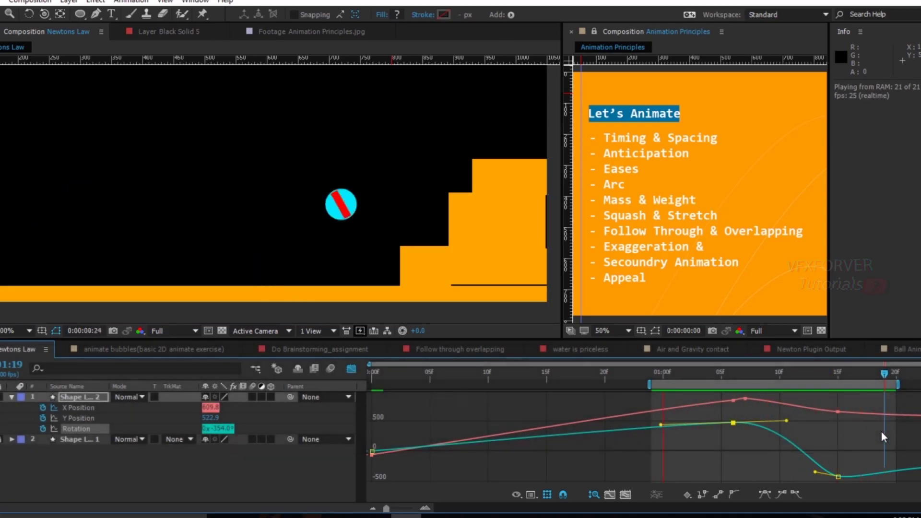
Step: Extend the work area's end past 0:00:01:20 and scrub the rebounding ball to 0:00:01:13
{"action": "left_click_drag", "start_coordinate": [747, 384], "coordinate": [920, 446]}
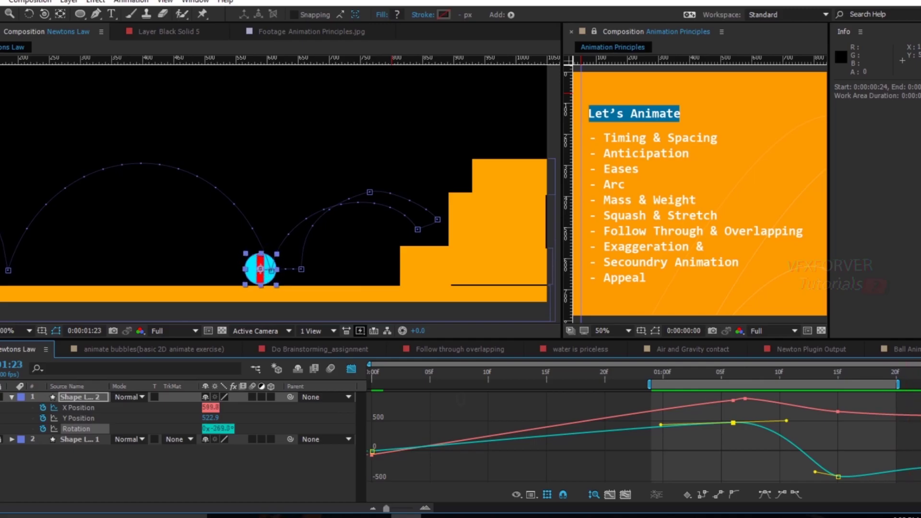
{"action": "left_click_drag", "start_coordinate": [387, 508], "coordinate": [394, 509]}
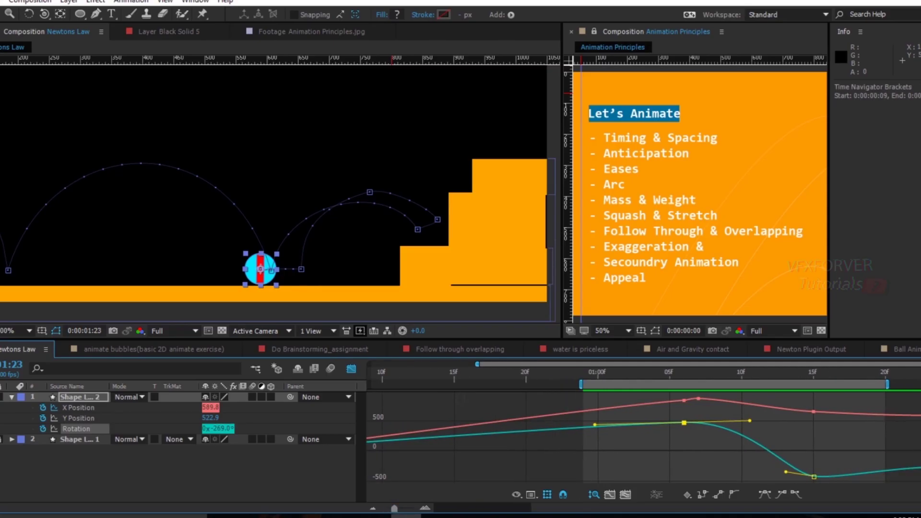
{"action": "left_click", "coordinate": [920, 465]}
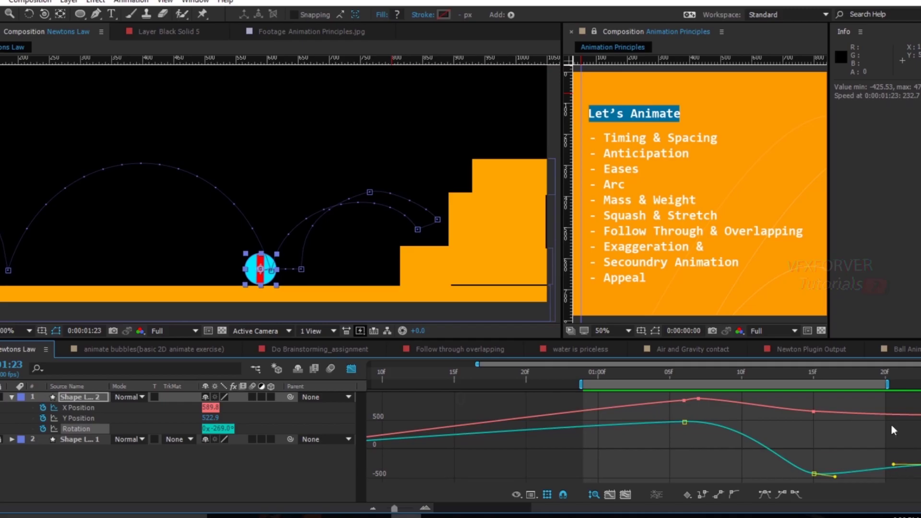
{"action": "left_click_drag", "start_coordinate": [884, 383], "coordinate": [920, 384]}
{"action": "left_click_drag", "start_coordinate": [836, 373], "coordinate": [785, 408]}
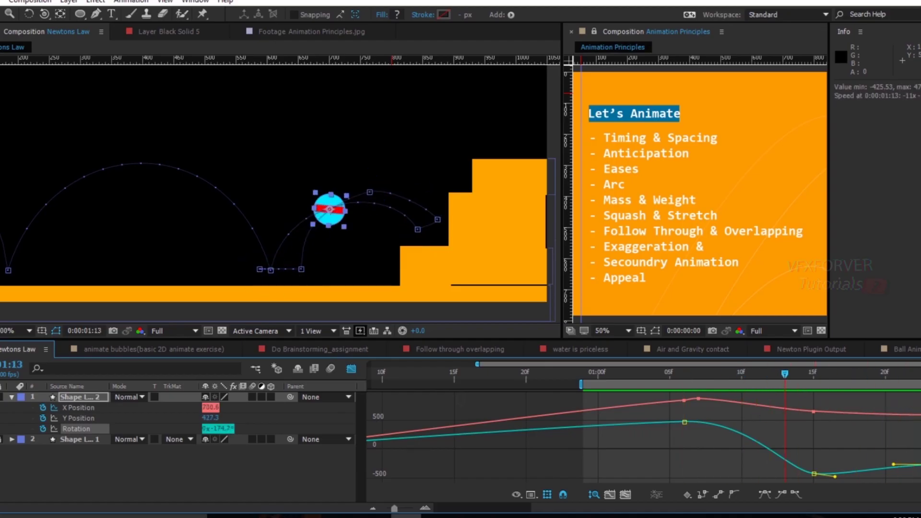
Step: Open the wood composition, frame the plank with space above it, and preview its fall from the start
{"action": "left_click", "coordinate": [920, 350]}
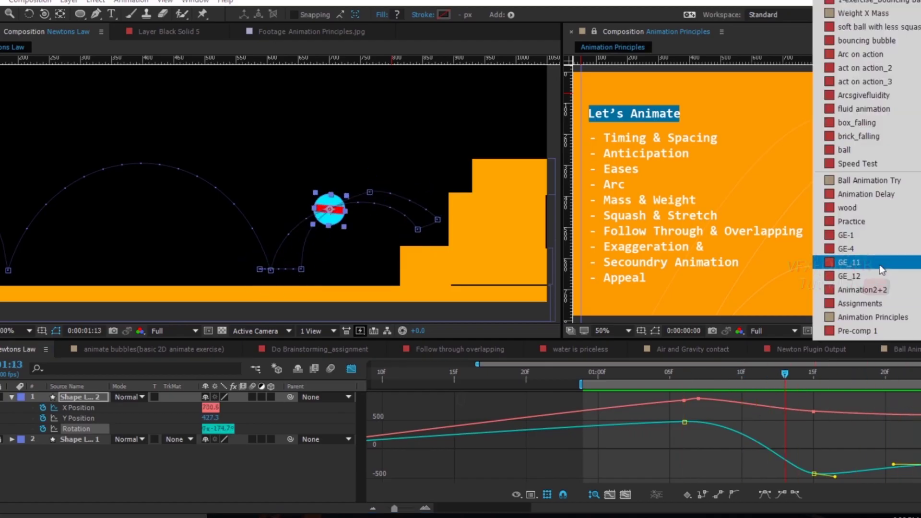
{"action": "left_click", "coordinate": [881, 210]}
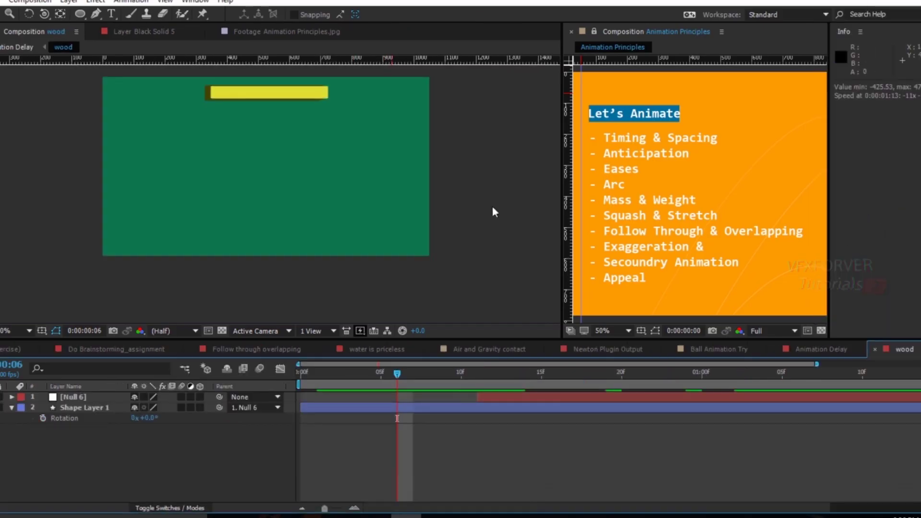
{"action": "key", "text": "comma"}
{"action": "key", "text": "comma"}
{"action": "key", "text": "comma"}
{"action": "key", "text": "comma"}
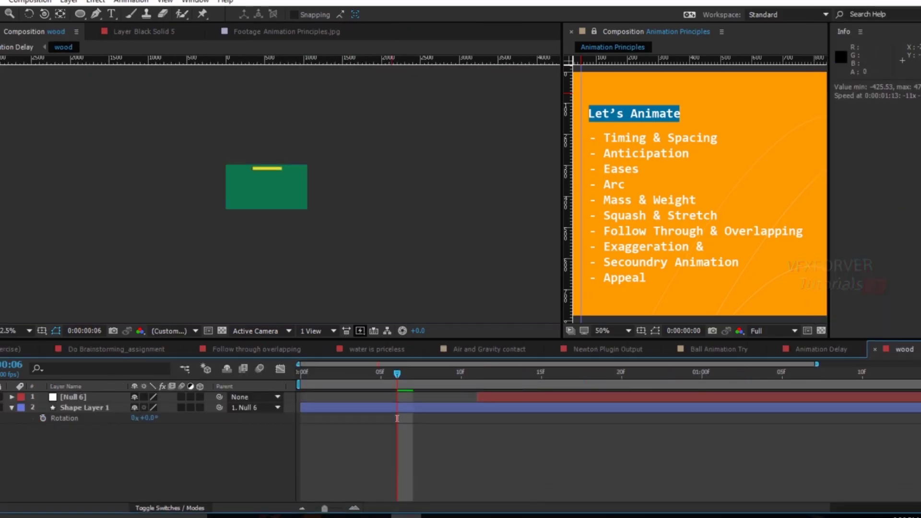
{"action": "key", "text": "period"}
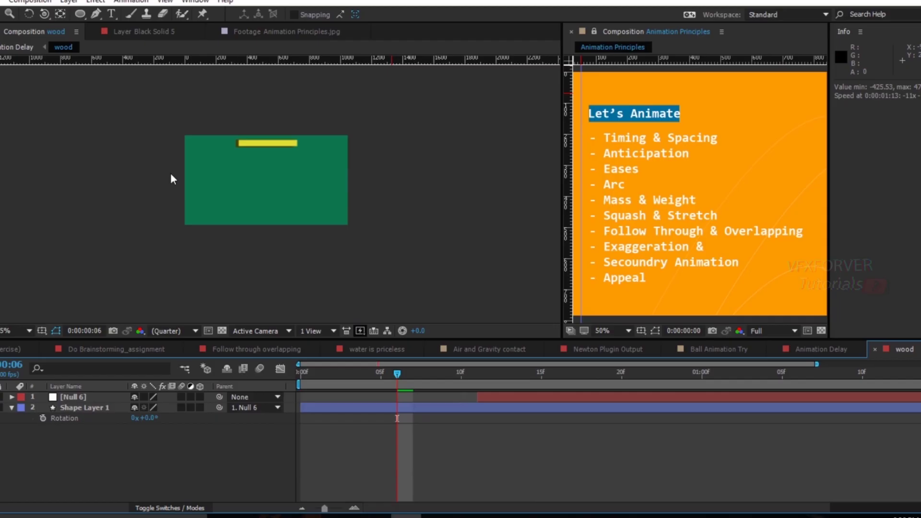
{"action": "left_click_drag", "start_coordinate": [394, 374], "coordinate": [306, 379]}
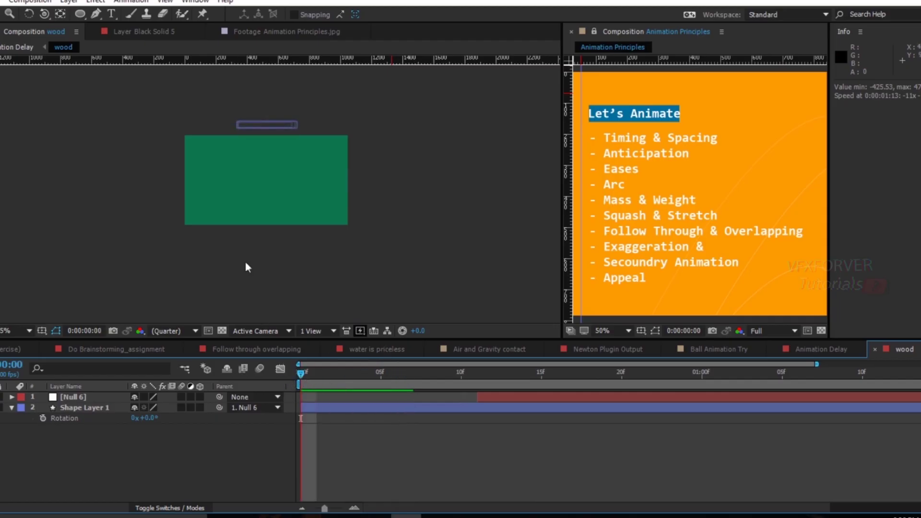
{"action": "key", "text": "period"}
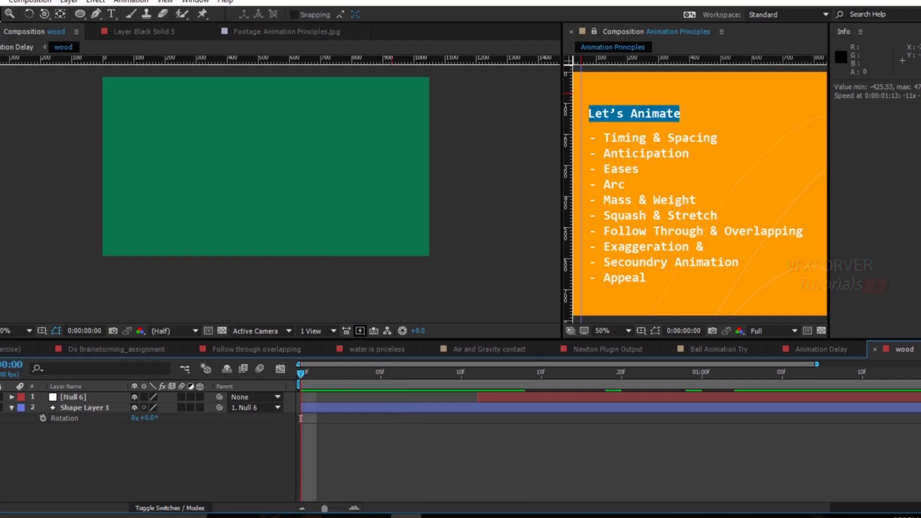
{"action": "left_click_drag", "start_coordinate": [71, 154], "coordinate": [101, 201]}
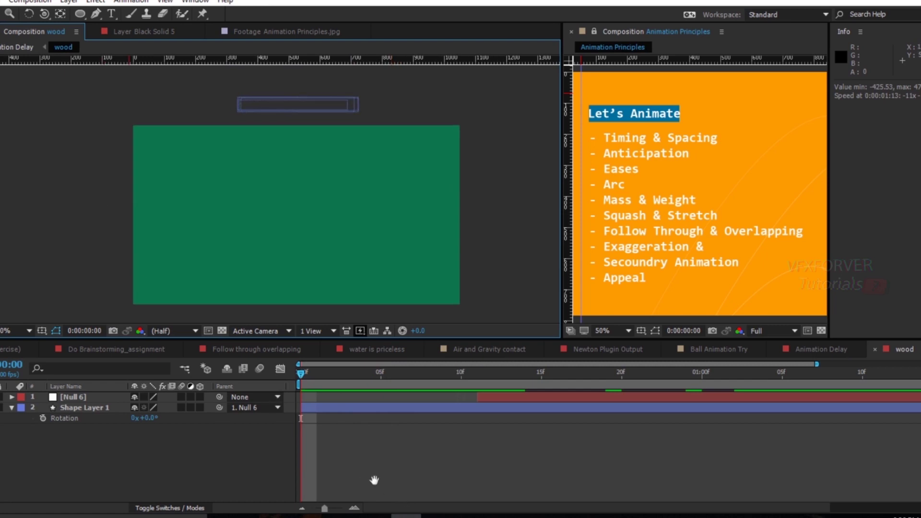
{"action": "key", "text": "space"}
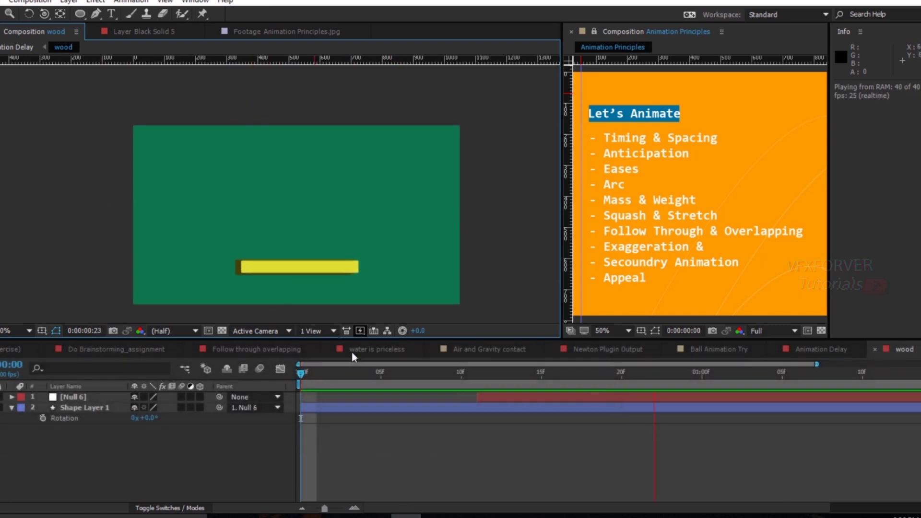
Step: Show the Y Position graph of Shape Layer 1 and scrub to the plank's impact at 0:00:00:11
{"action": "left_click", "coordinate": [403, 382]}
{"action": "left_click_drag", "start_coordinate": [295, 371], "coordinate": [531, 433]}
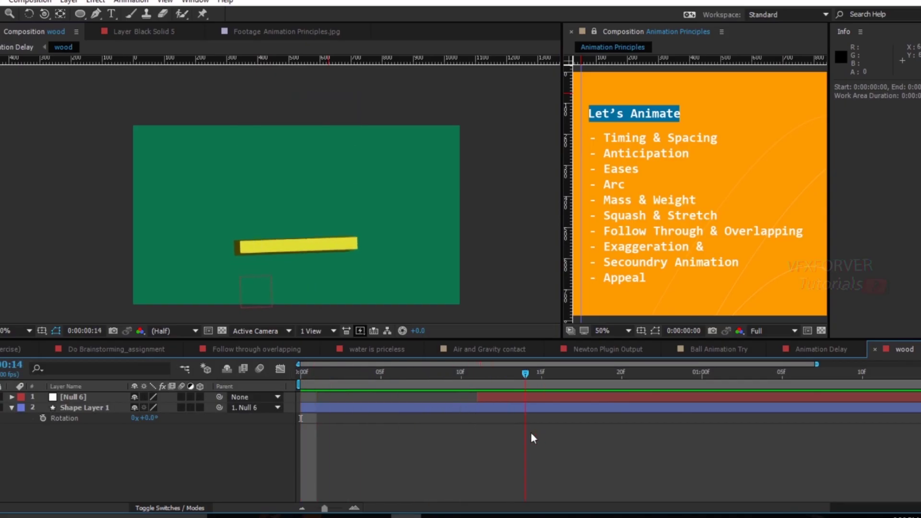
{"action": "key", "text": "v"}
{"action": "left_click", "coordinate": [88, 411]}
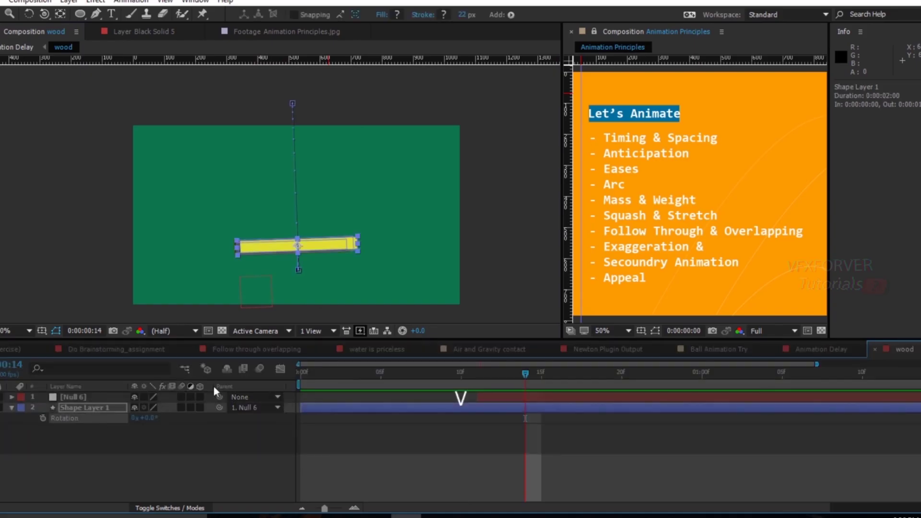
{"action": "left_click", "coordinate": [280, 369]}
{"action": "left_click", "coordinate": [89, 398]}
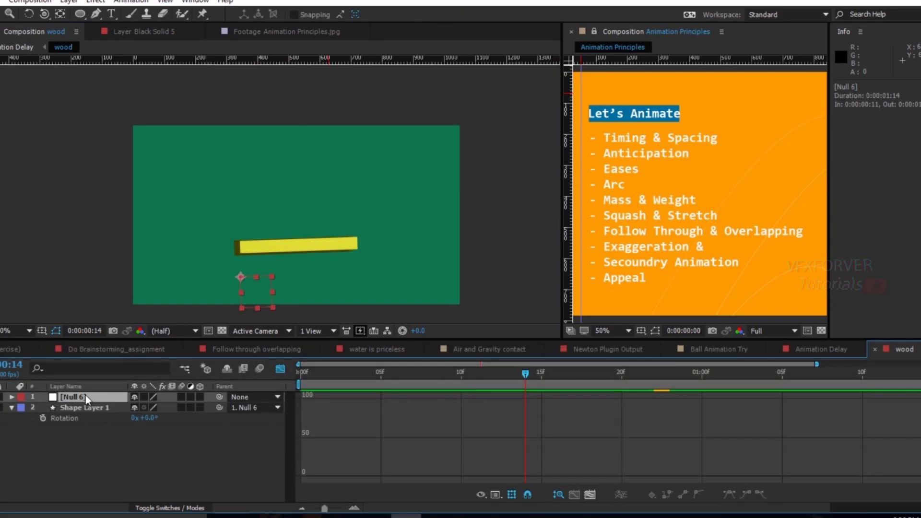
{"action": "left_click", "coordinate": [83, 411]}
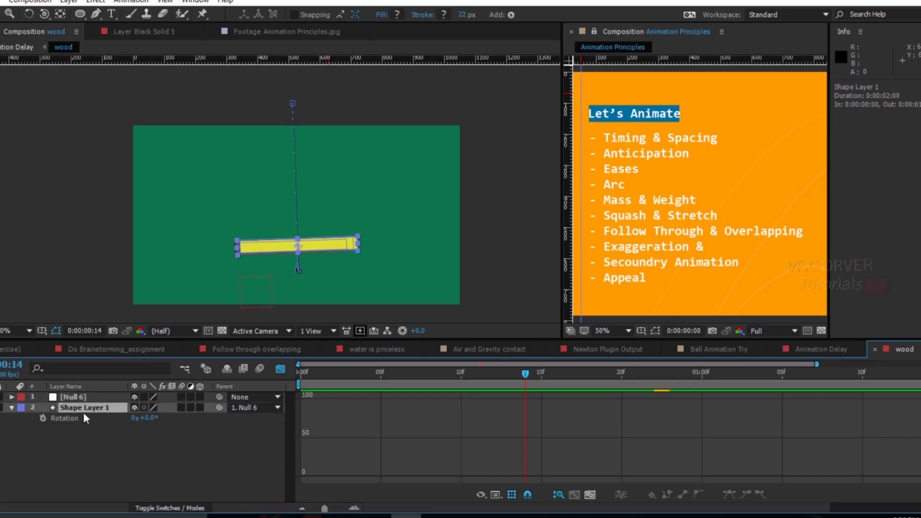
{"action": "key", "text": "u"}
{"action": "left_click_drag", "start_coordinate": [458, 374], "coordinate": [442, 374]}
{"action": "left_click_drag", "start_coordinate": [483, 376], "coordinate": [476, 422]}
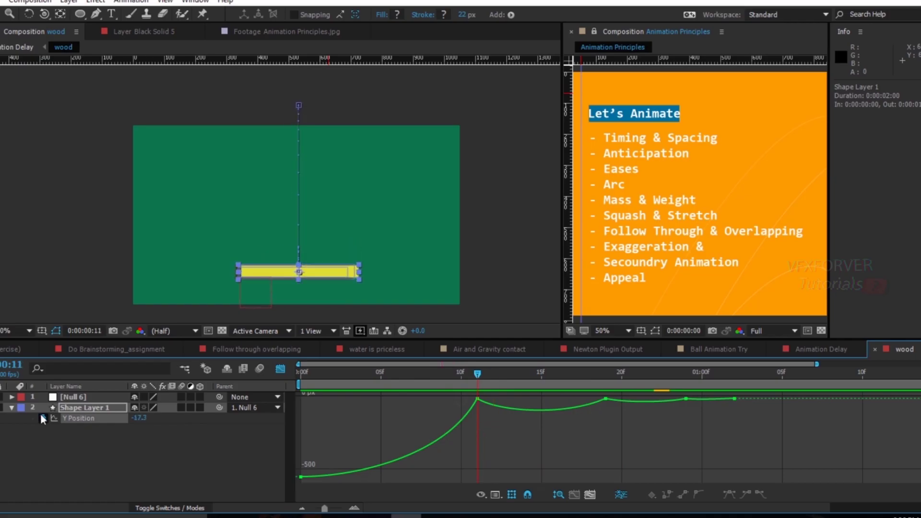
Step: Show Null 6's Rotation graph and convert all its keyframes to Auto Bezier
{"action": "left_click", "coordinate": [82, 397]}
{"action": "key", "text": "u"}
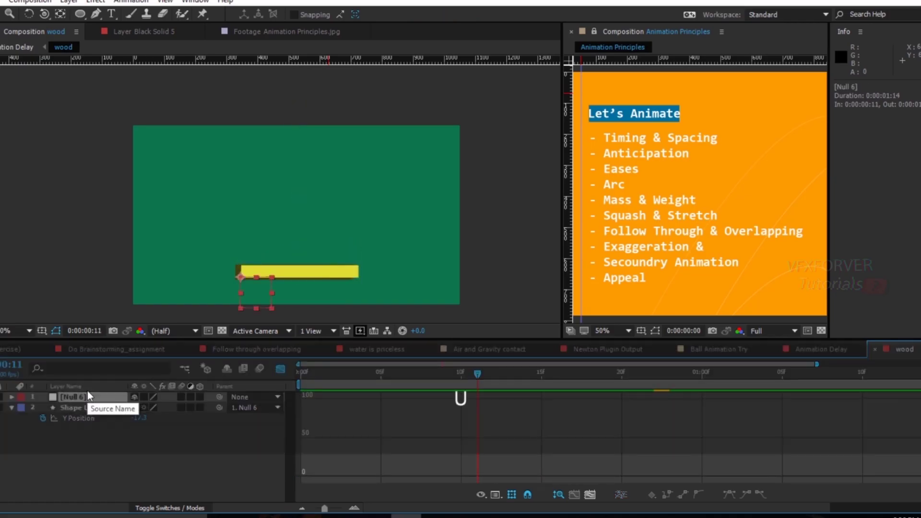
{"action": "left_click", "coordinate": [86, 408]}
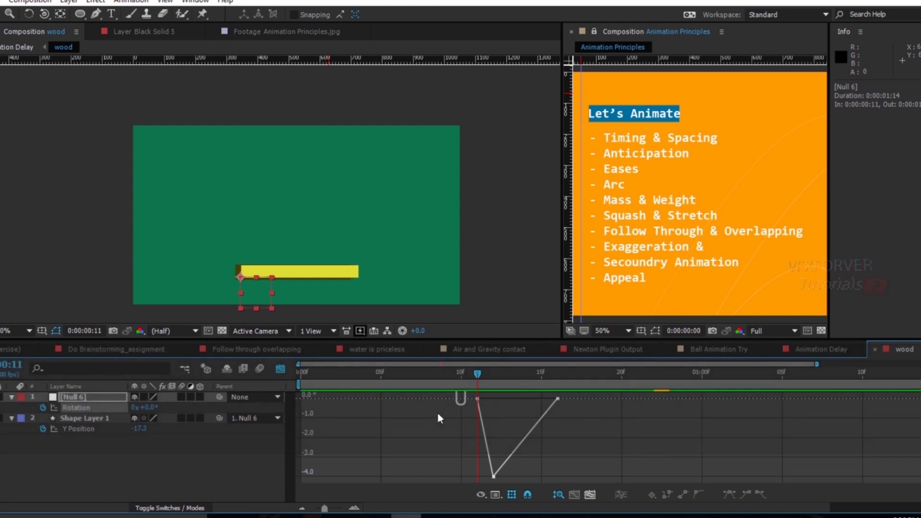
{"action": "left_click_drag", "start_coordinate": [572, 394], "coordinate": [447, 475]}
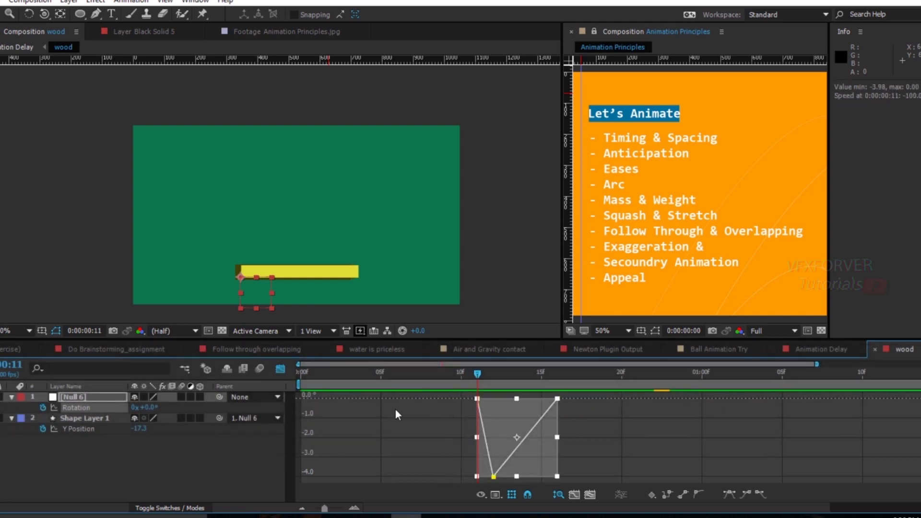
{"action": "left_click_drag", "start_coordinate": [477, 375], "coordinate": [490, 402]}
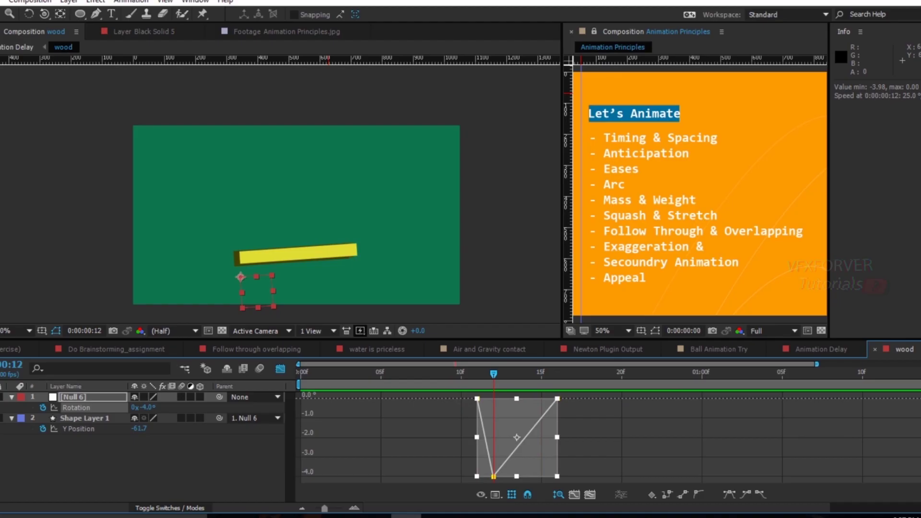
{"action": "left_click", "coordinate": [699, 494]}
{"action": "left_click", "coordinate": [578, 439]}
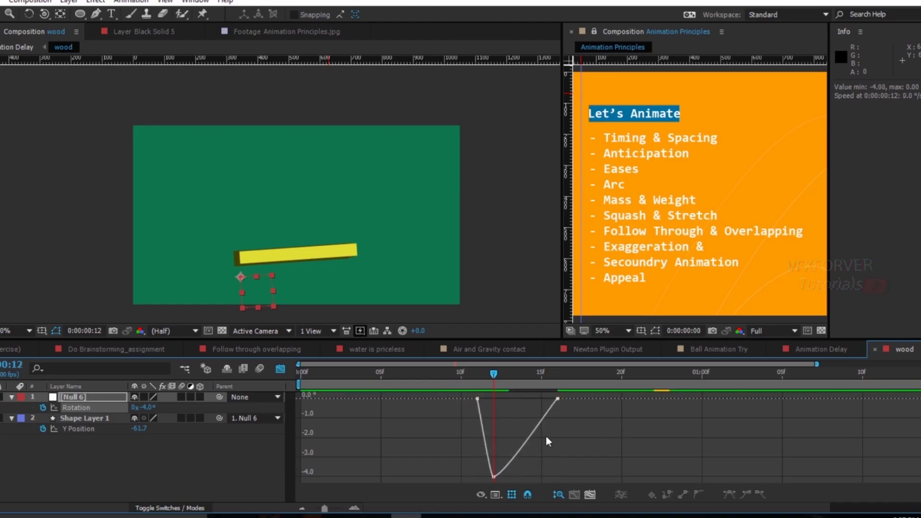
Step: Enlarge the Rotation graph and the plank, and scrub the rebound frame by frame to 0:00:00:14
{"action": "left_click_drag", "start_coordinate": [477, 379], "coordinate": [478, 382]}
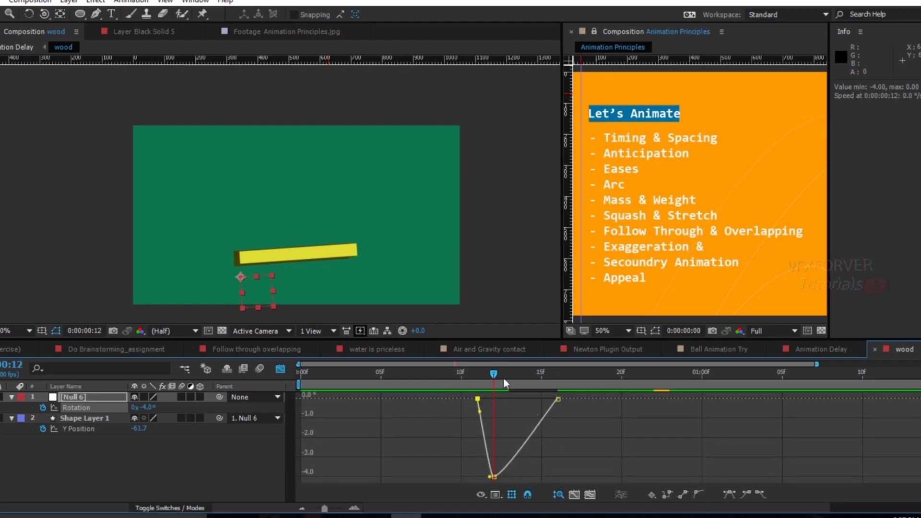
{"action": "left_click", "coordinate": [590, 495]}
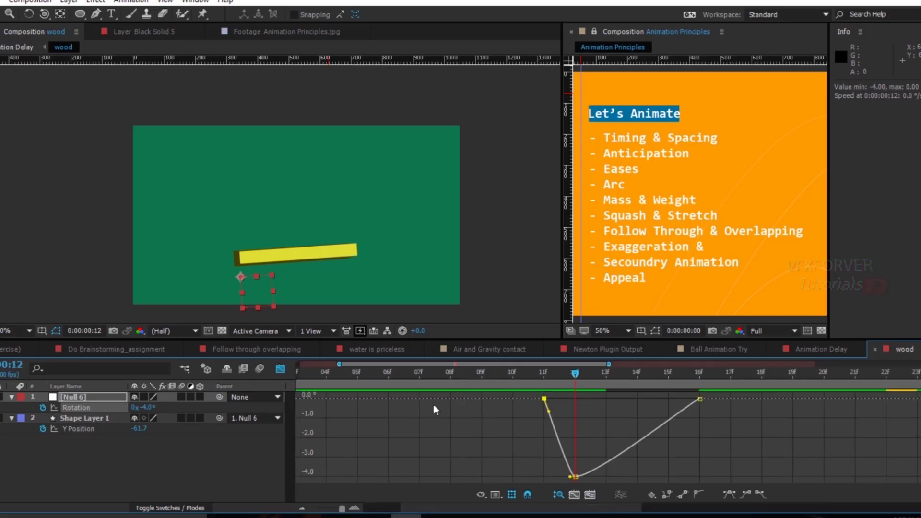
{"action": "key", "text": "period"}
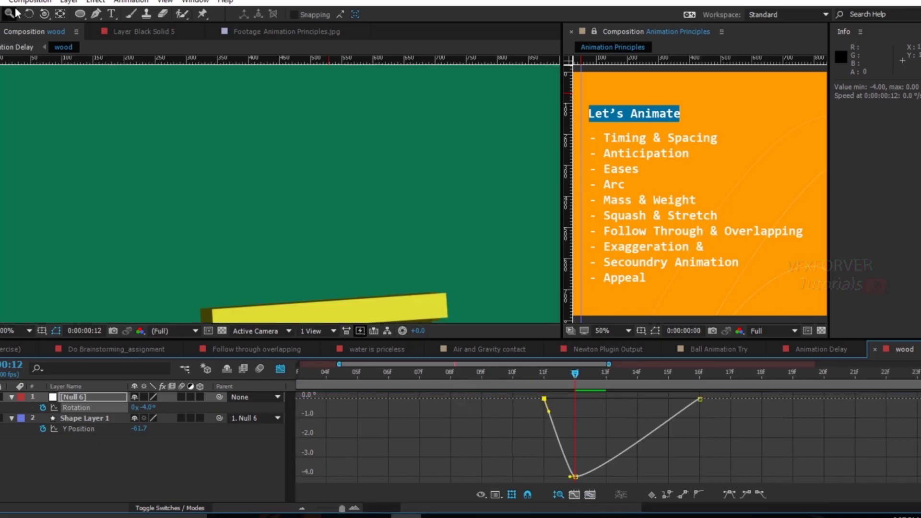
{"action": "left_click_drag", "start_coordinate": [228, 219], "coordinate": [206, 93]}
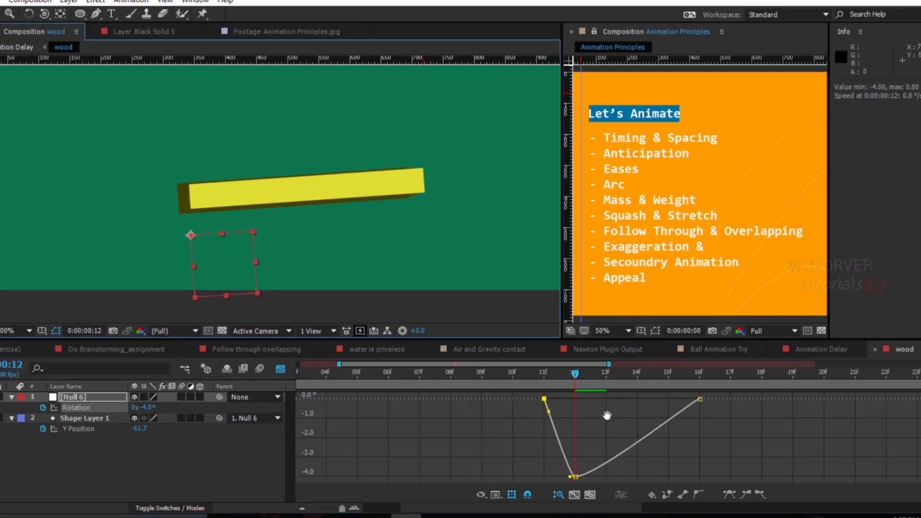
{"action": "left_click_drag", "start_coordinate": [564, 374], "coordinate": [592, 412]}
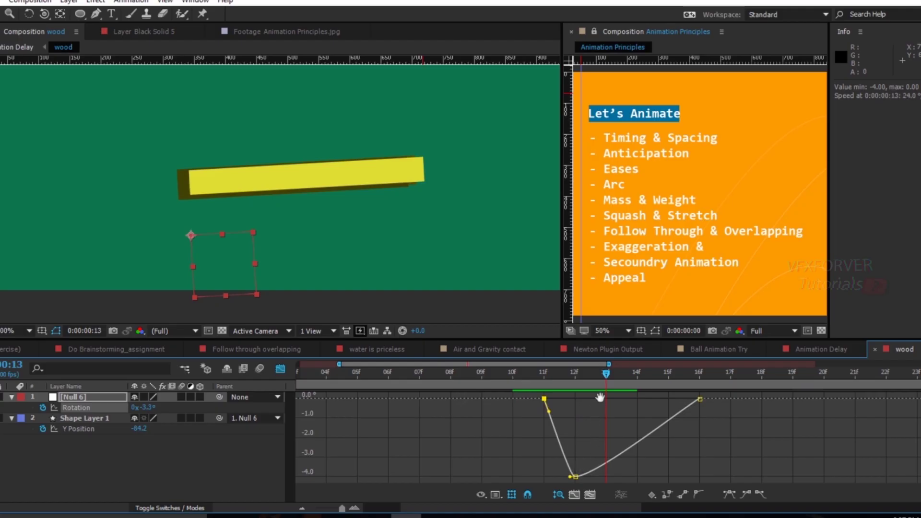
{"action": "left_click_drag", "start_coordinate": [611, 376], "coordinate": [630, 381]}
Step: Lengthen the outgoing ease of Null 6's 0:00:00:12 Rotation keyframe and give the 0:00:00:16 keyframe a flat, longer incoming ease
{"action": "left_click_drag", "start_coordinate": [744, 444], "coordinate": [650, 392]}
{"action": "key", "text": "v"}
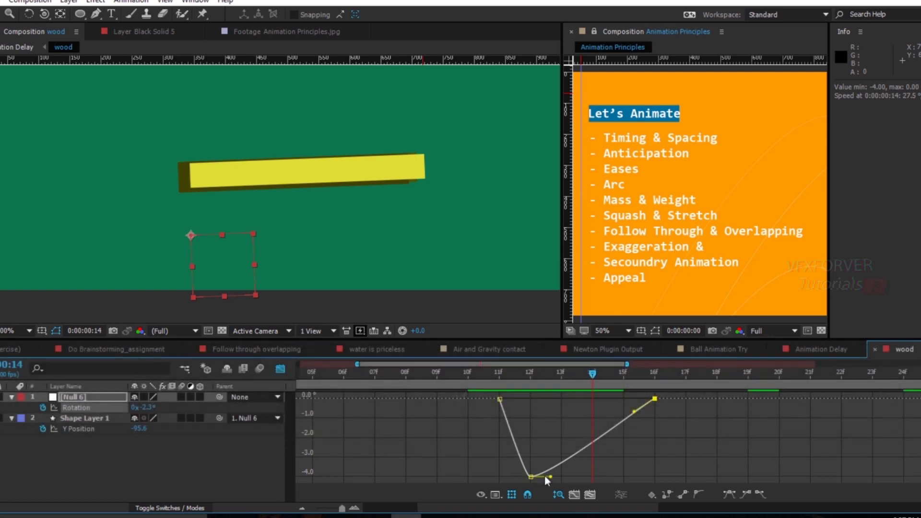
{"action": "mouse_move", "coordinate": [550, 479]}
{"action": "left_mouse_down"}
{"action": "mouse_move", "coordinate": [575, 479]}
{"action": "mouse_move", "coordinate": [562, 477]}
{"action": "left_mouse_up"}
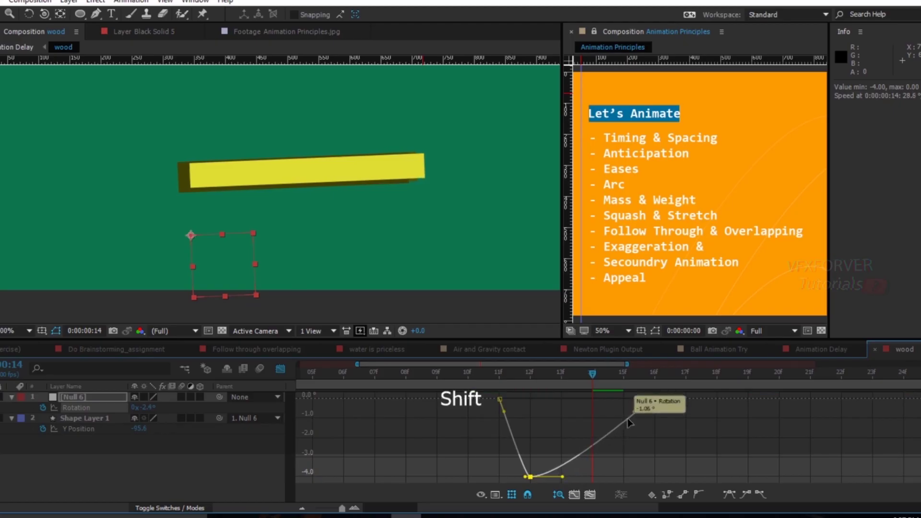
{"action": "left_click_drag", "start_coordinate": [631, 414], "coordinate": [613, 394]}
{"action": "key", "text": "space"}
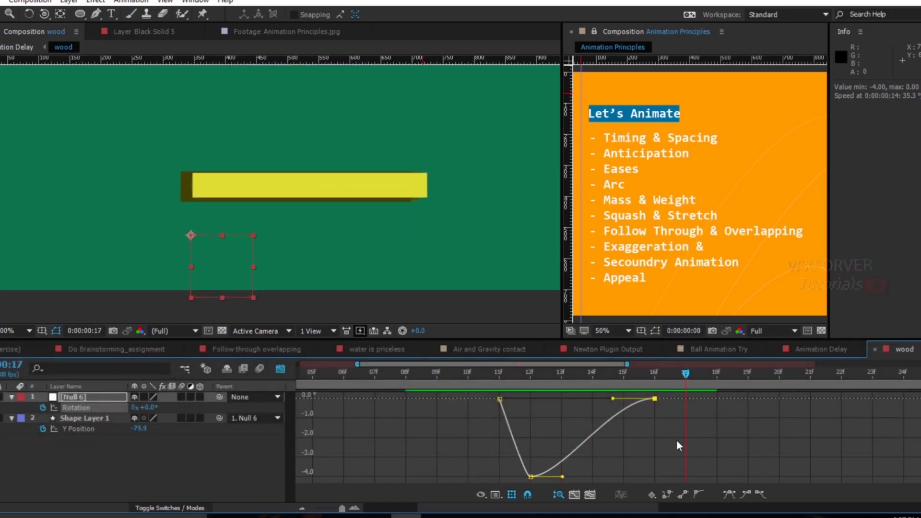
Step: Lengthen the outgoing handle of Null 6's 0:00:00:11 Rotation keyframe at a shallower slope and shorten the 0:00:00:12 keyframe's outgoing ease
{"action": "left_click", "coordinate": [500, 399]}
{"action": "left_click_drag", "start_coordinate": [505, 412], "coordinate": [507, 434]}
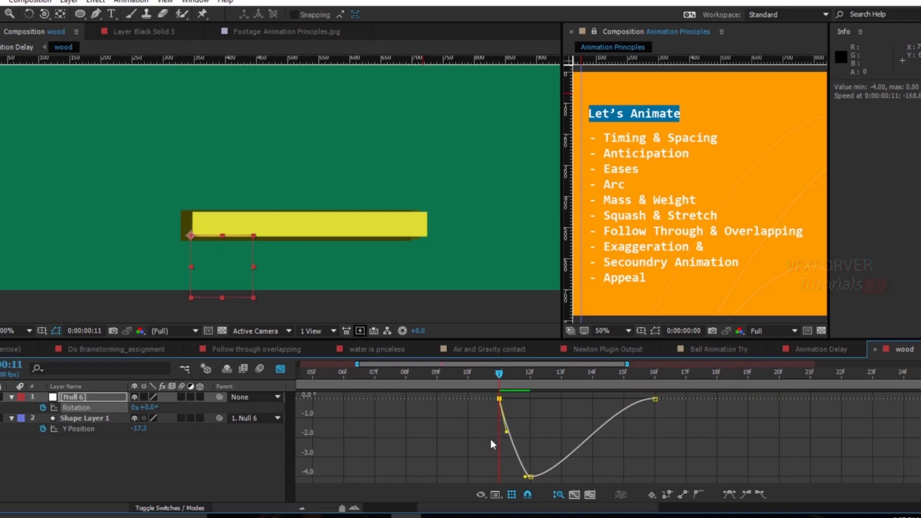
{"action": "left_click_drag", "start_coordinate": [507, 433], "coordinate": [538, 425]}
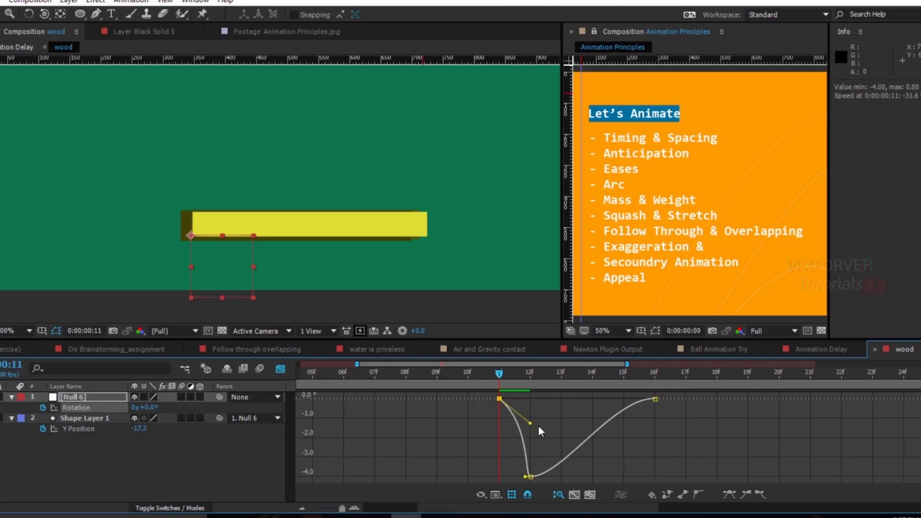
{"action": "left_click", "coordinate": [531, 476]}
{"action": "mouse_move", "coordinate": [562, 477]}
{"action": "left_mouse_down"}
{"action": "mouse_move", "coordinate": [538, 477]}
{"action": "mouse_move", "coordinate": [548, 476]}
{"action": "left_mouse_up"}
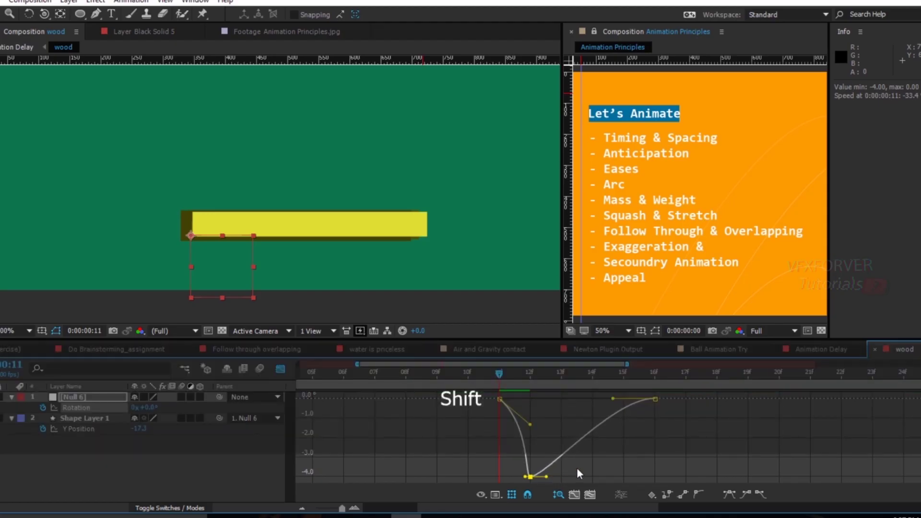
Step: Preview the plank's impact with the revised rotation eases and scrub through the rebound
{"action": "key", "text": "0"}
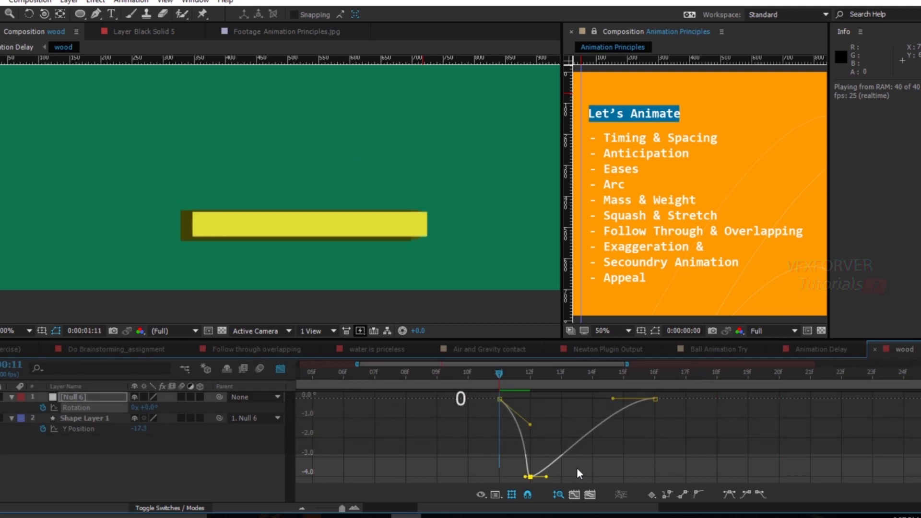
{"action": "left_click", "coordinate": [516, 382]}
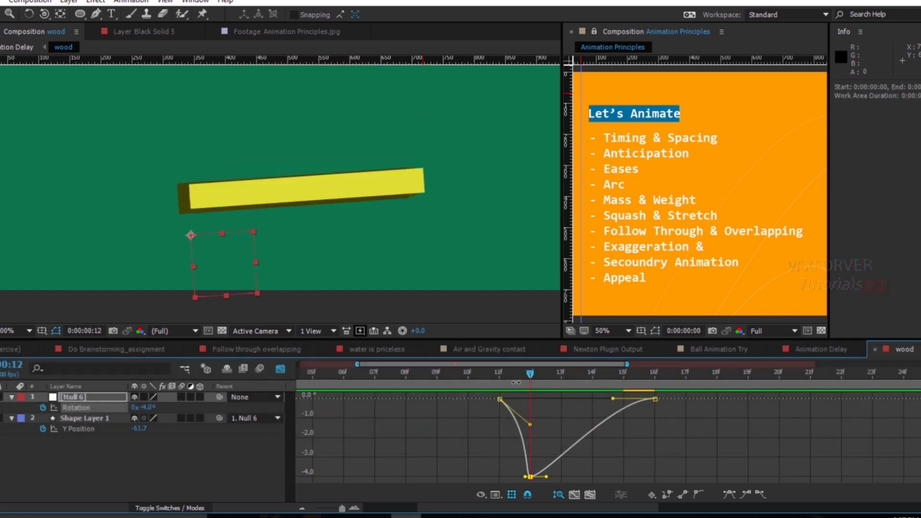
{"action": "left_click_drag", "start_coordinate": [472, 379], "coordinate": [726, 440]}
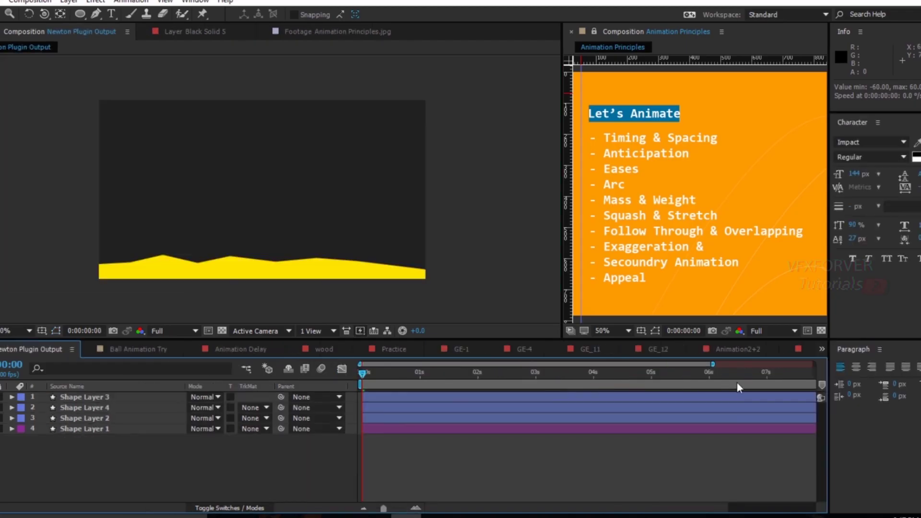
Step: Preview the Newton Plugin Output composition from the start and scrub to 0:00:03:02
{"action": "left_click_drag", "start_coordinate": [739, 379], "coordinate": [232, 381]}
{"action": "key", "text": "KP_0"}
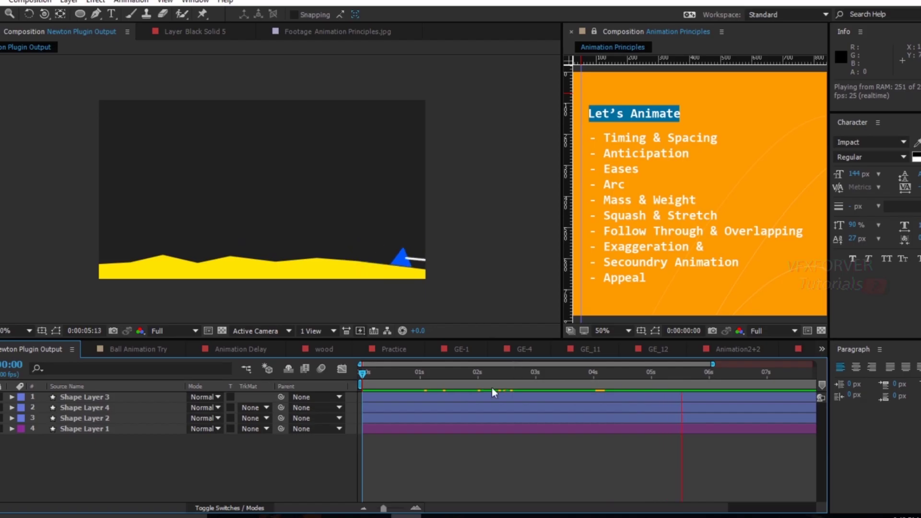
{"action": "left_click_drag", "start_coordinate": [457, 379], "coordinate": [540, 387]}
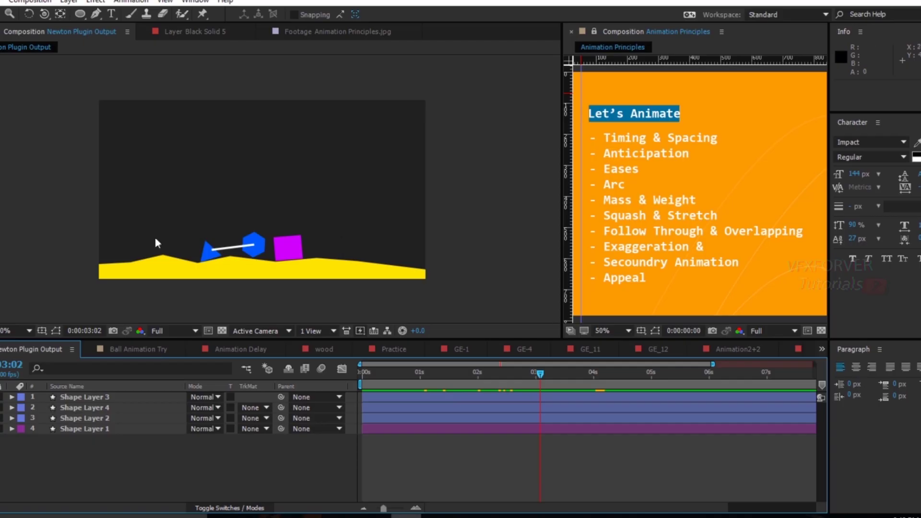
Step: Scrub to 0:00:02:08 and reveal the keyframed properties of all four shape layers
{"action": "left_click_drag", "start_coordinate": [436, 372], "coordinate": [498, 388]}
{"action": "left_click_drag", "start_coordinate": [115, 458], "coordinate": [77, 400]}
{"action": "key", "text": "u"}
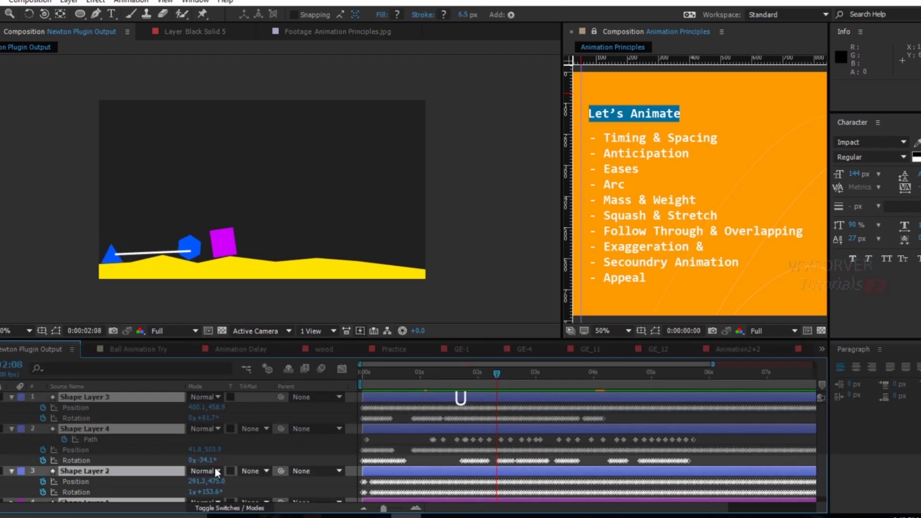
Step: Examine the shape layers' frame-by-frame keyframes at close range, scrub back to 0:00:02:02 and select Shape Layer 3
{"action": "left_click", "coordinate": [395, 441]}
{"action": "left_click_drag", "start_coordinate": [392, 513], "coordinate": [403, 514]}
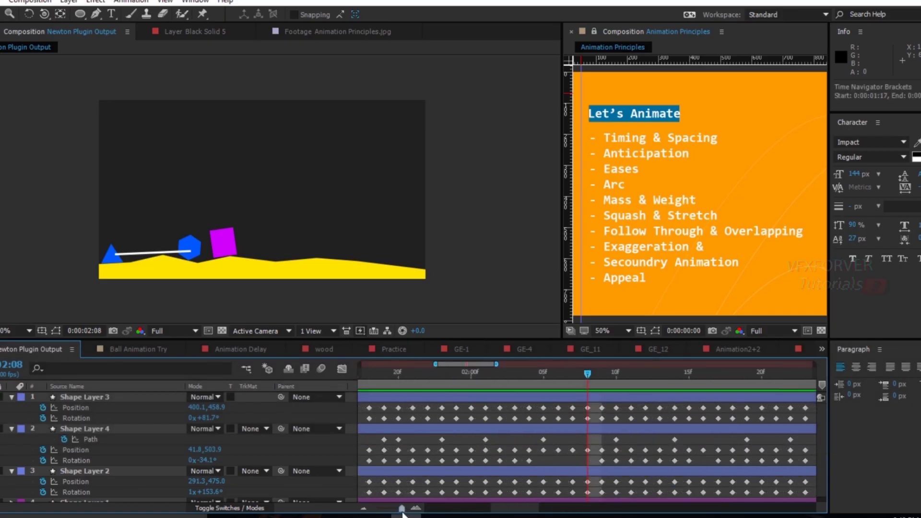
{"action": "left_click_drag", "start_coordinate": [547, 373], "coordinate": [500, 390]}
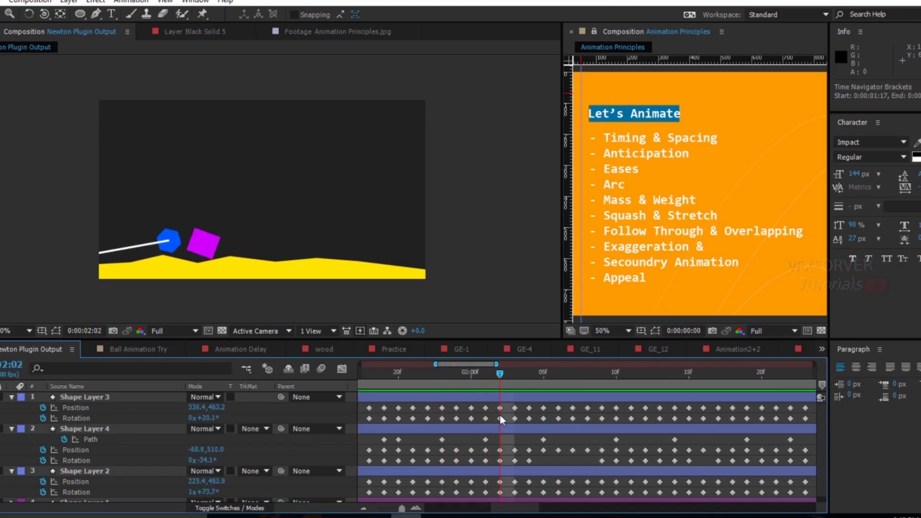
{"action": "left_click", "coordinate": [502, 399]}
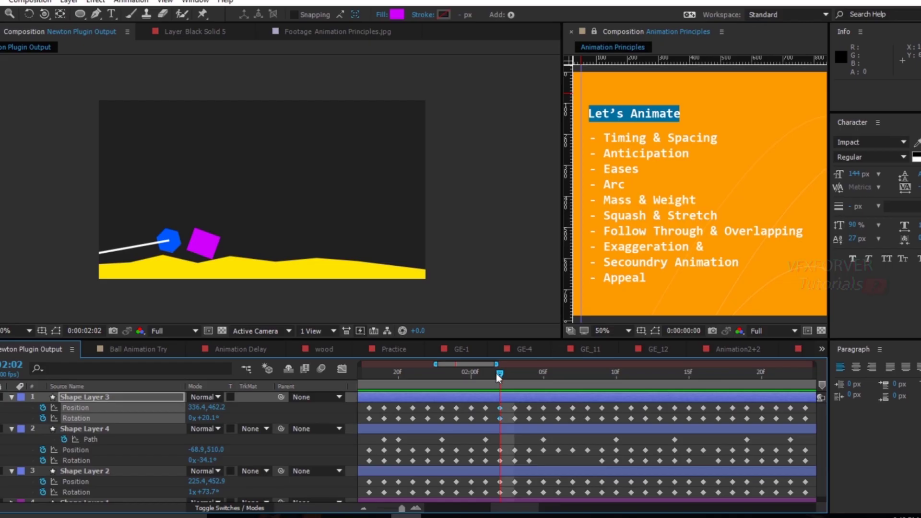
{"action": "key", "text": "space"}
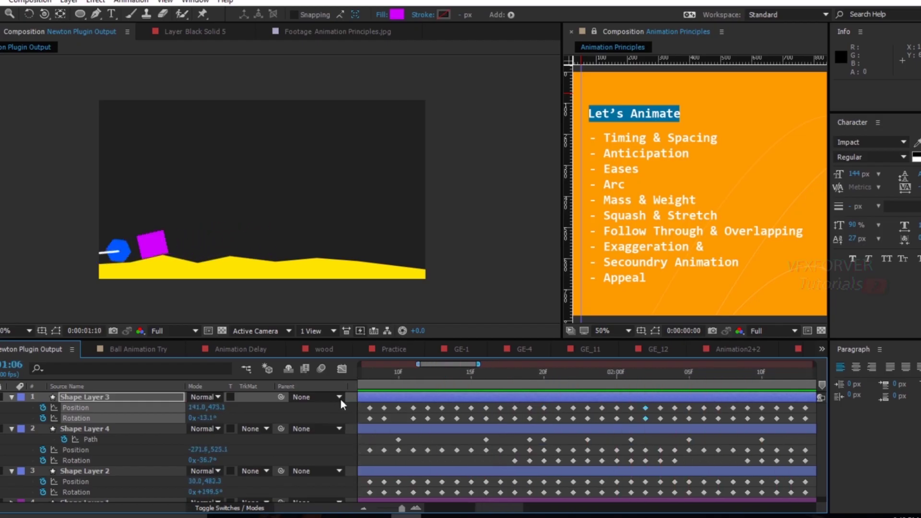
Step: Show the full timeline, scrub the shapes' movement forward to 0:00:05:08 and clear the layer selection
{"action": "left_click_drag", "start_coordinate": [402, 508], "coordinate": [377, 509]}
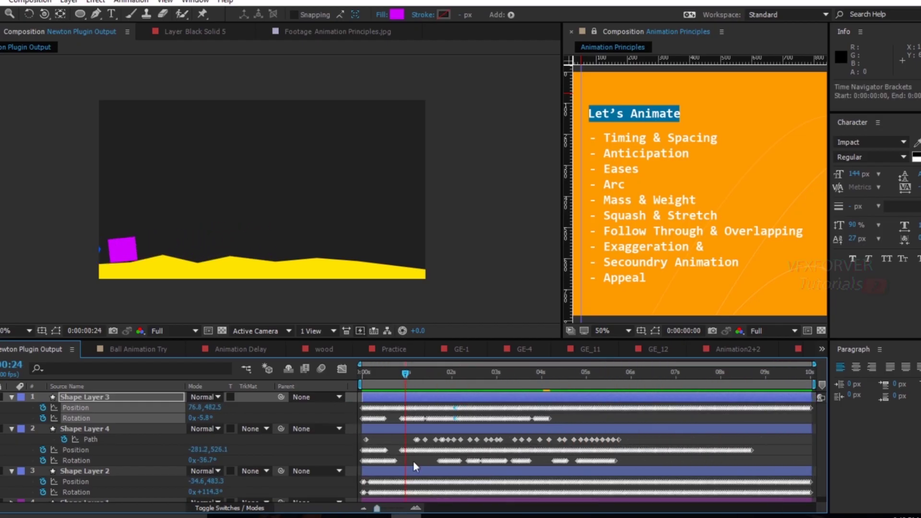
{"action": "left_click_drag", "start_coordinate": [496, 373], "coordinate": [451, 411]}
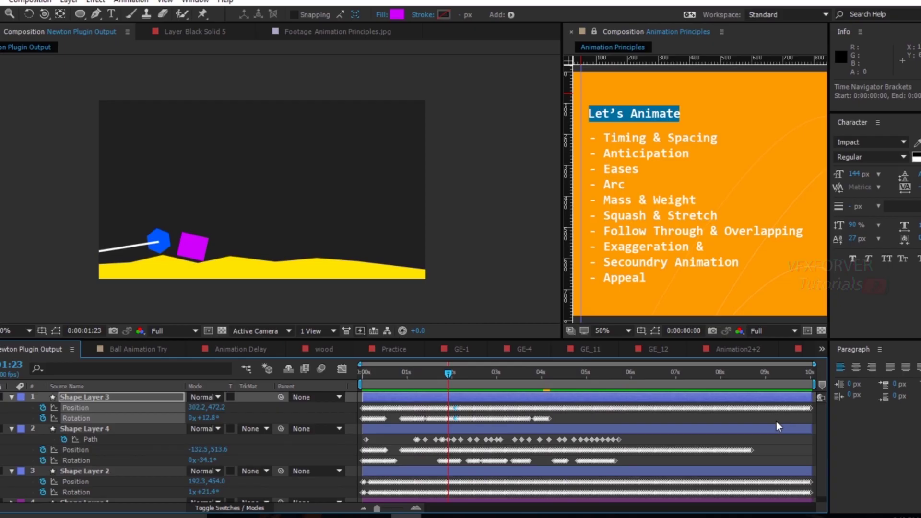
{"action": "left_click_drag", "start_coordinate": [446, 375], "coordinate": [601, 406]}
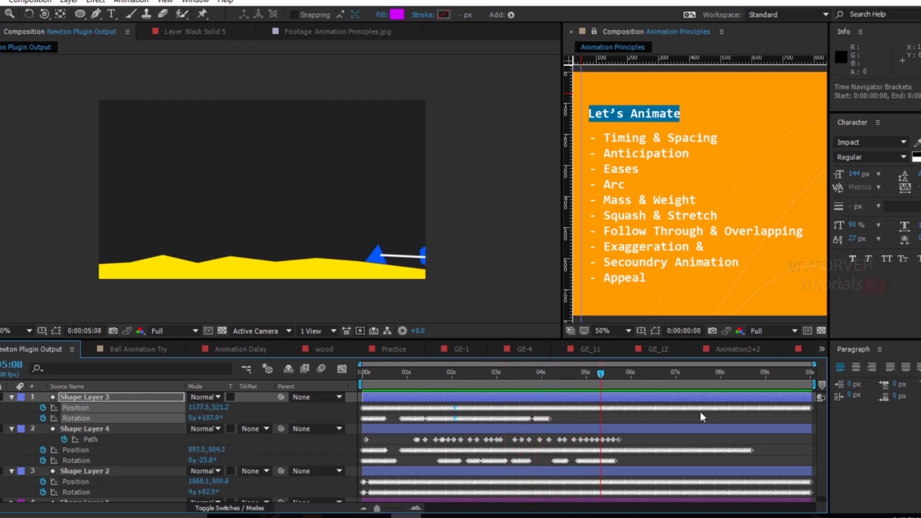
{"action": "left_click", "coordinate": [746, 419]}
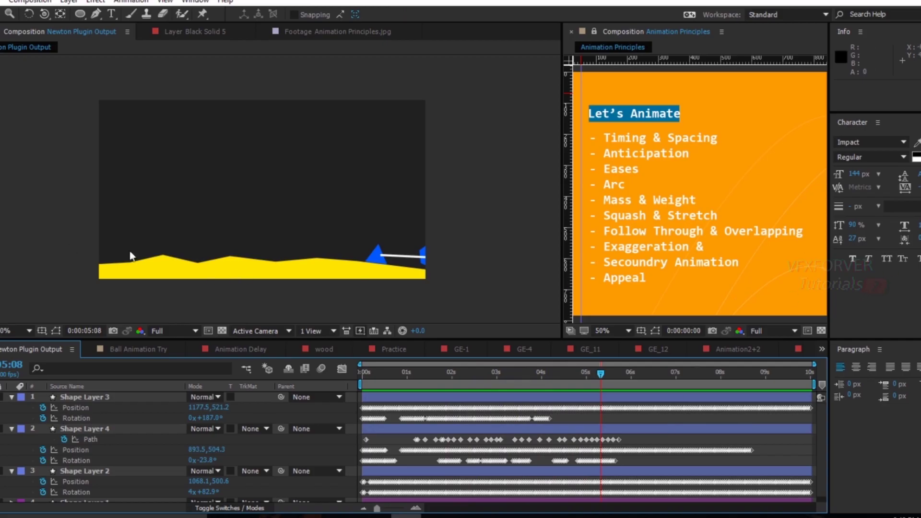
Step: Scrub the shapes' roll over the yellow ground from 0:00:02:06 to 0:00:04:12 and back to 0:00:02:20
{"action": "left_click_drag", "start_coordinate": [567, 373], "coordinate": [468, 380]}
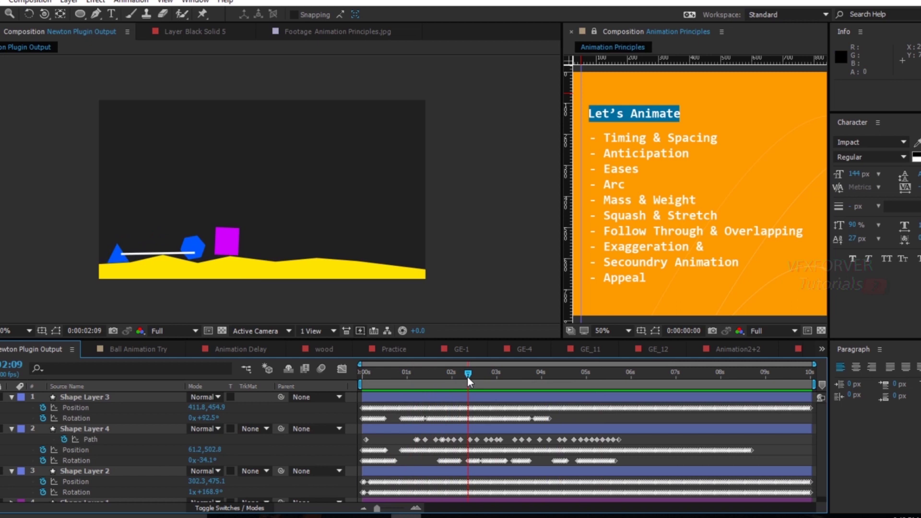
{"action": "left_click_drag", "start_coordinate": [468, 377], "coordinate": [462, 399]}
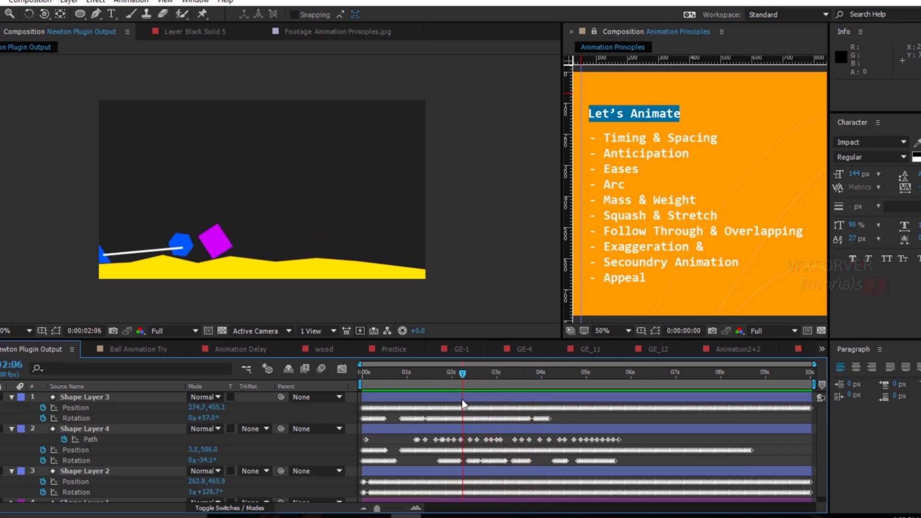
{"action": "left_click_drag", "start_coordinate": [466, 382], "coordinate": [506, 381]}
{"action": "left_click_drag", "start_coordinate": [520, 381], "coordinate": [562, 381]}
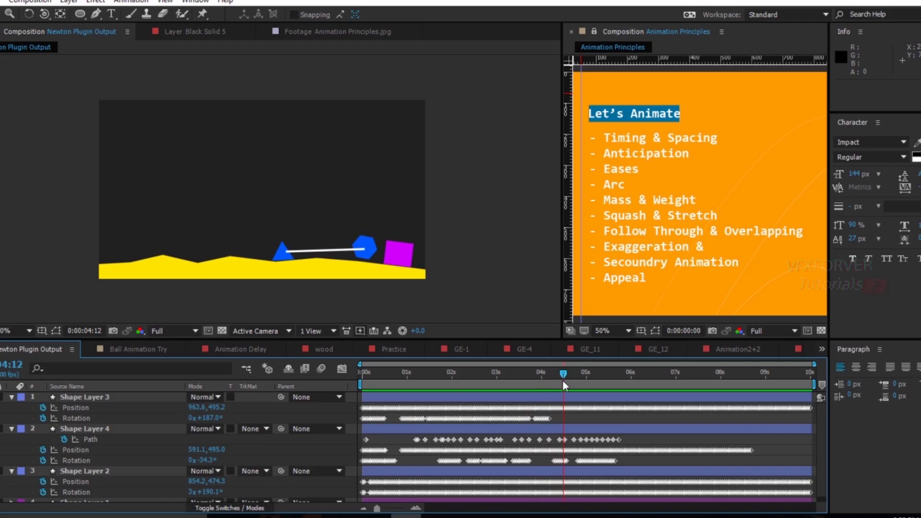
{"action": "left_click_drag", "start_coordinate": [563, 381], "coordinate": [489, 388]}
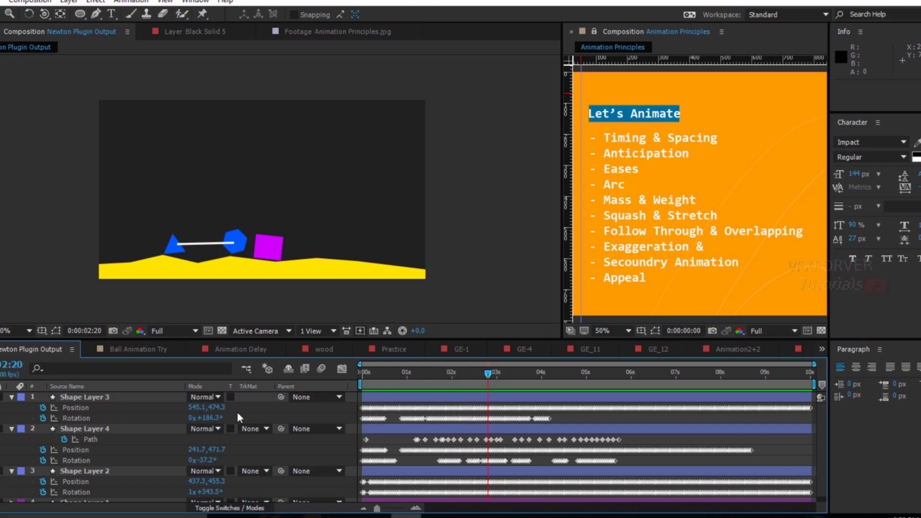
Step: Review the linked triangle and hexagon from 0:00:02:08 to 0:00:05:00 and stop at 0:00:04:15
{"action": "left_click_drag", "start_coordinate": [435, 377], "coordinate": [467, 393]}
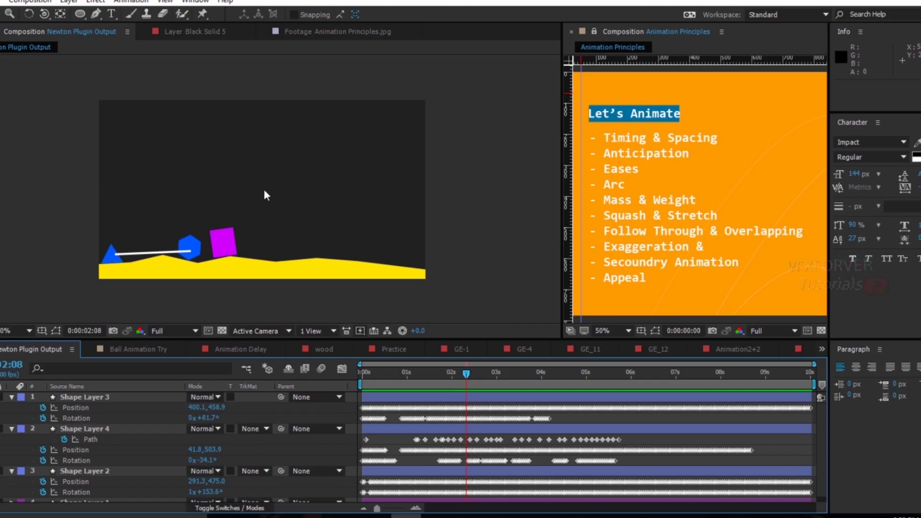
{"action": "left_click_drag", "start_coordinate": [473, 384], "coordinate": [537, 409]}
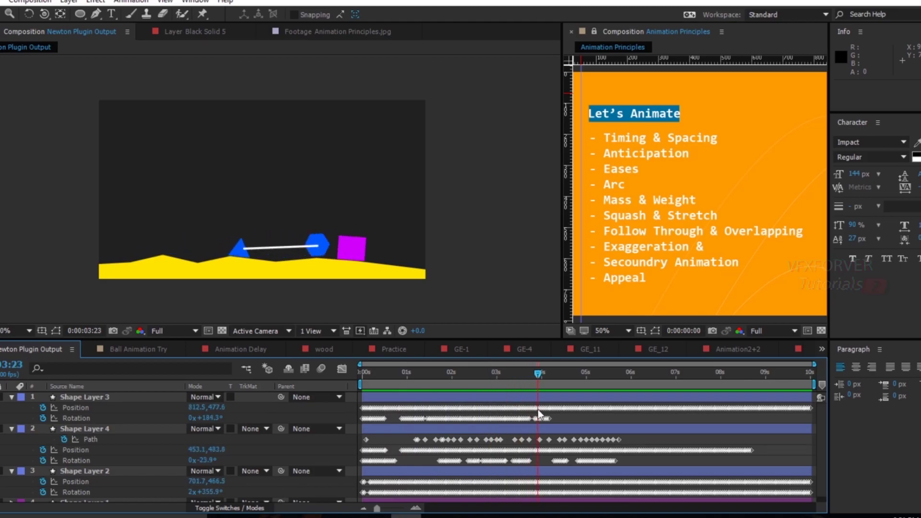
{"action": "left_click_drag", "start_coordinate": [538, 410], "coordinate": [586, 420]}
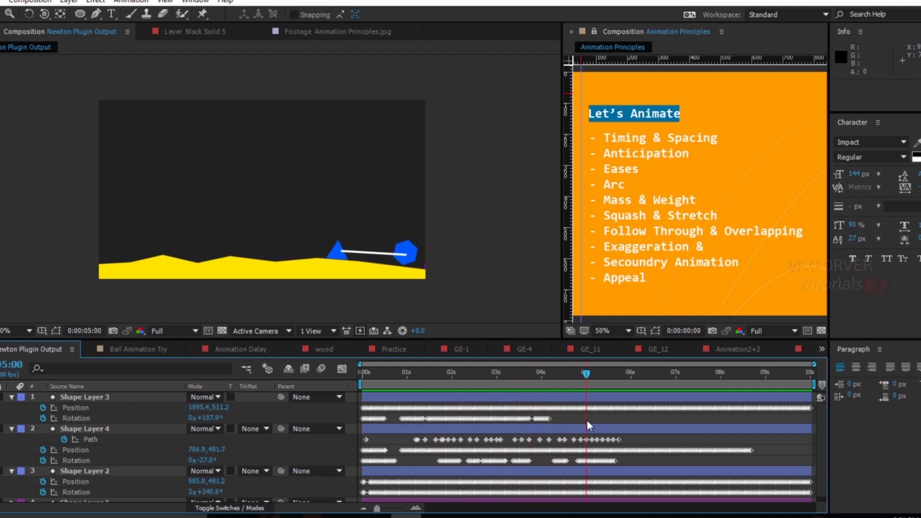
{"action": "left_click_drag", "start_coordinate": [586, 419], "coordinate": [570, 441]}
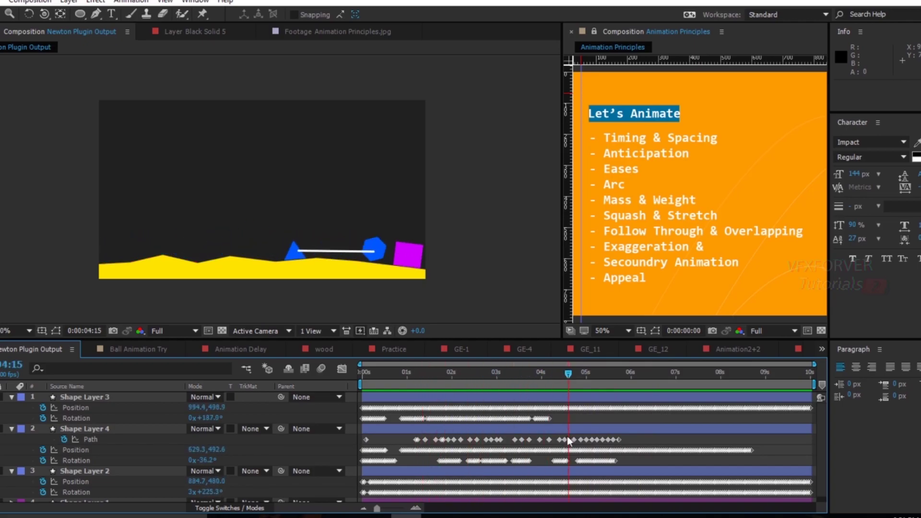
Step: Open the Do Brainstorming_assignment composition, preview it and scrub the title reveal to 0:00:07:10
{"action": "left_click", "coordinate": [823, 350]}
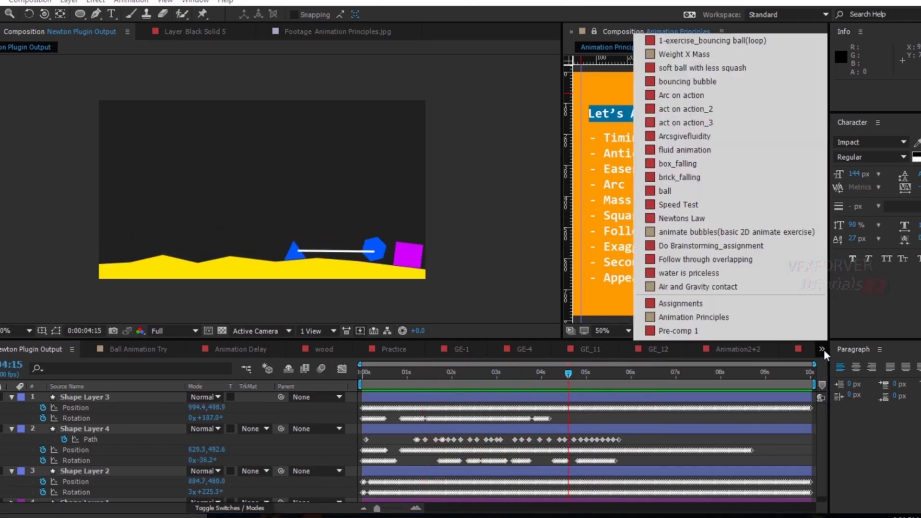
{"action": "left_click", "coordinate": [785, 246]}
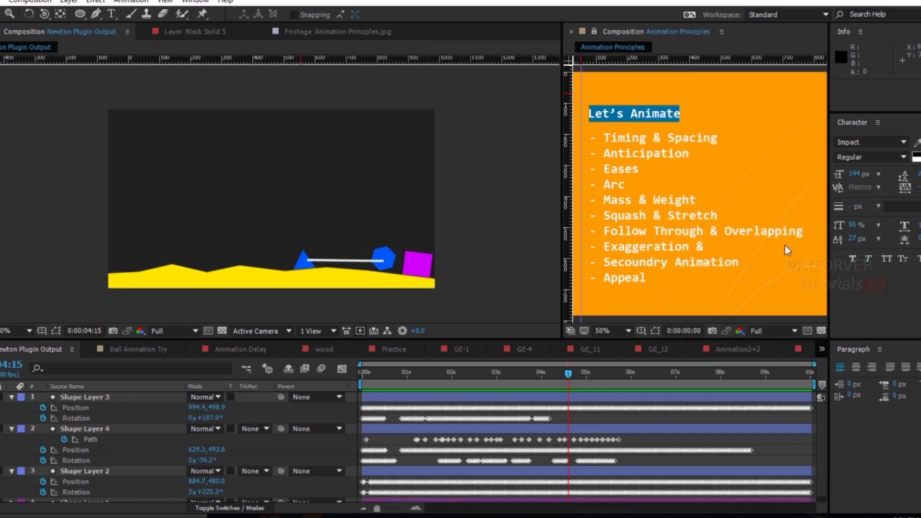
{"action": "key", "text": "KP_0"}
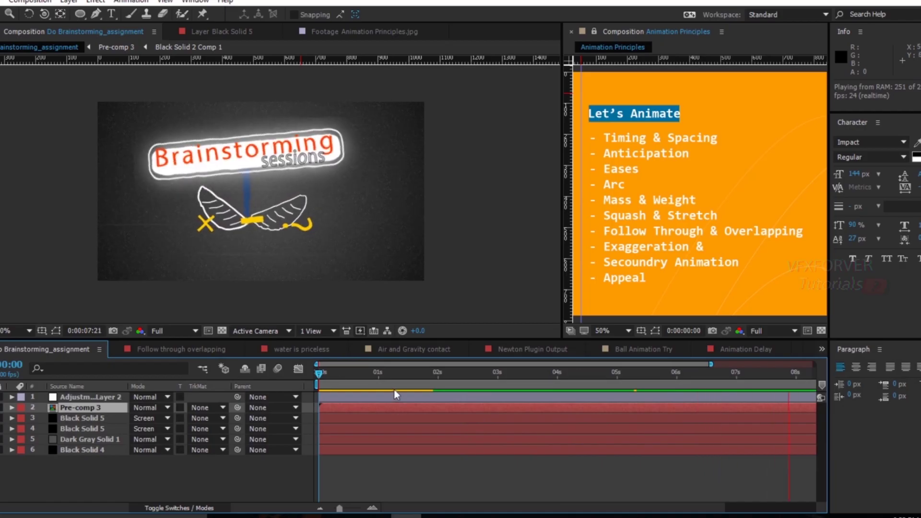
{"action": "left_click_drag", "start_coordinate": [320, 376], "coordinate": [678, 430]}
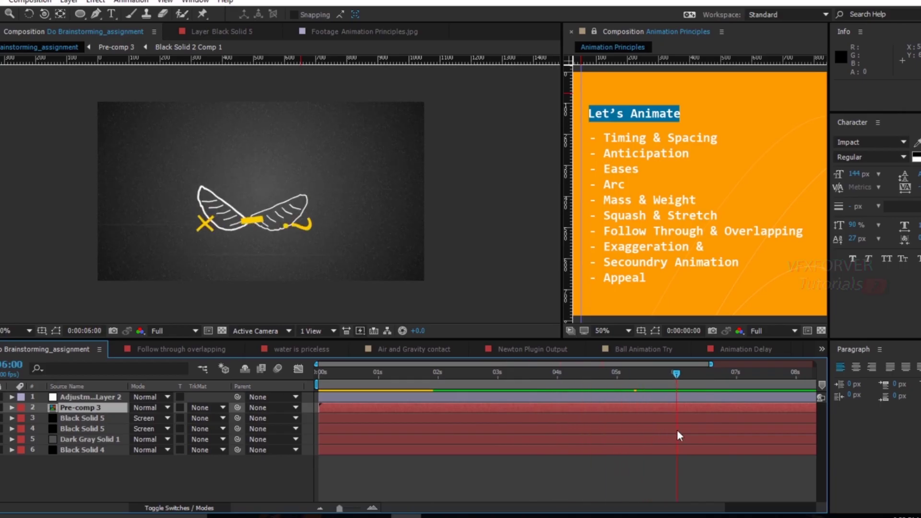
{"action": "left_click_drag", "start_coordinate": [677, 377], "coordinate": [762, 399]}
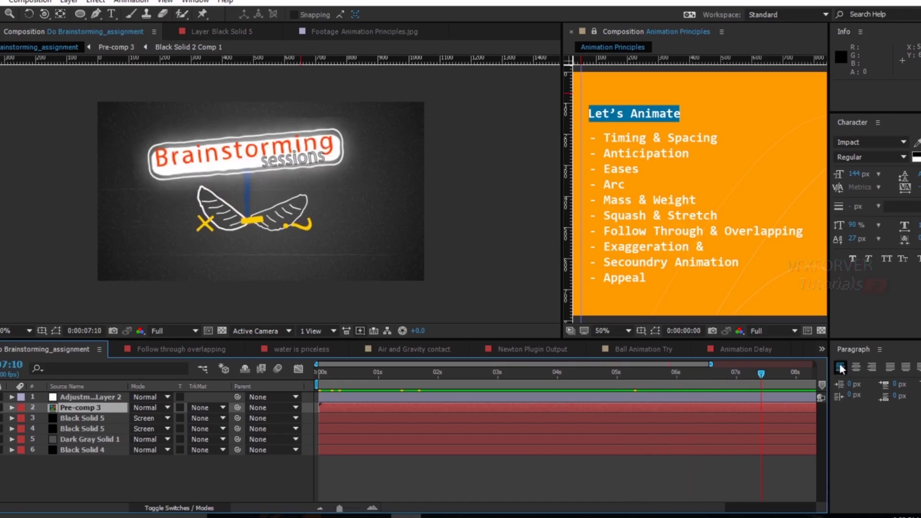
Step: Open the Arcsgivefluidity composition, switch to water is priceless and go back to its first frame
{"action": "left_click", "coordinate": [823, 349]}
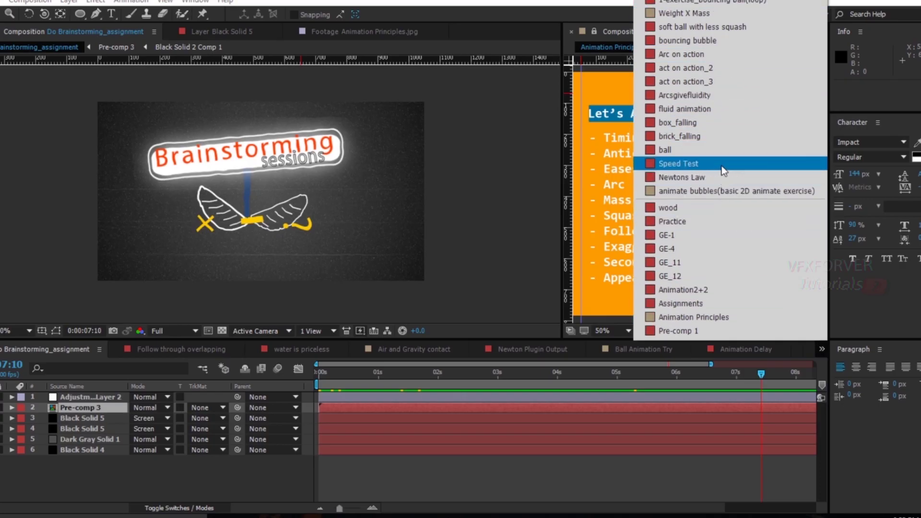
{"action": "left_click", "coordinate": [726, 101]}
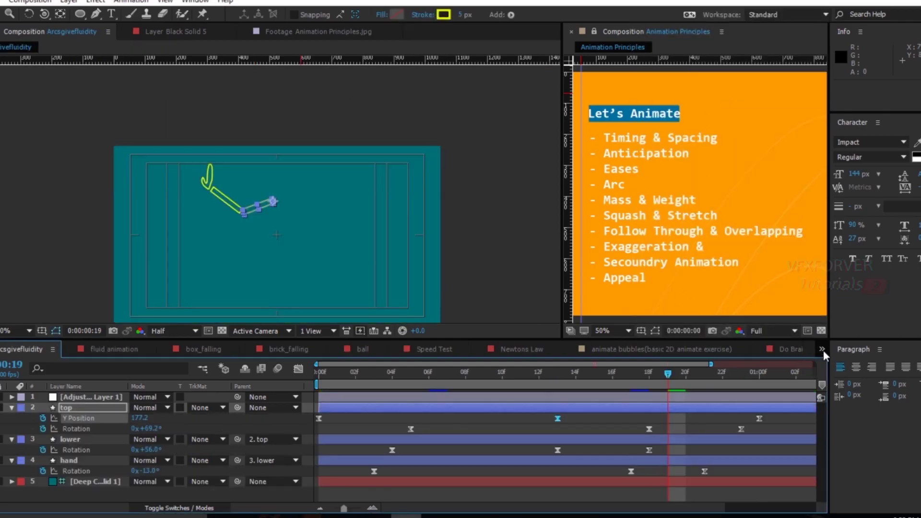
{"action": "left_click", "coordinate": [822, 350]}
{"action": "left_click", "coordinate": [770, 141]}
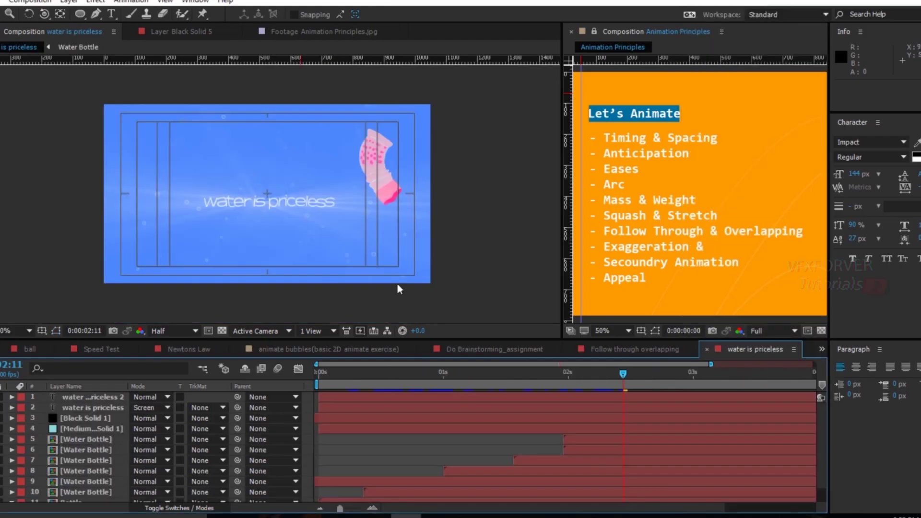
{"action": "left_click_drag", "start_coordinate": [508, 369], "coordinate": [257, 371]}
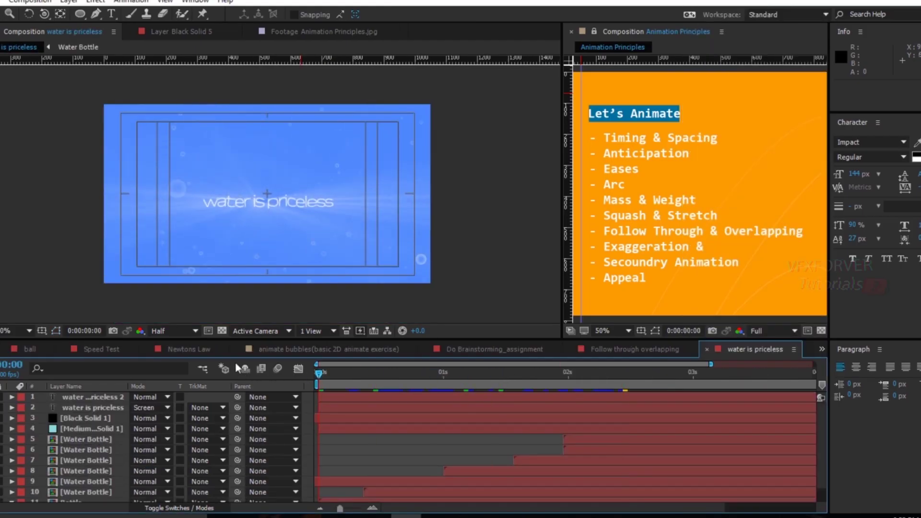
Step: Preview the water is priceless composition and look into the Water Bottle precomposition before closing it
{"action": "key", "text": "0"}
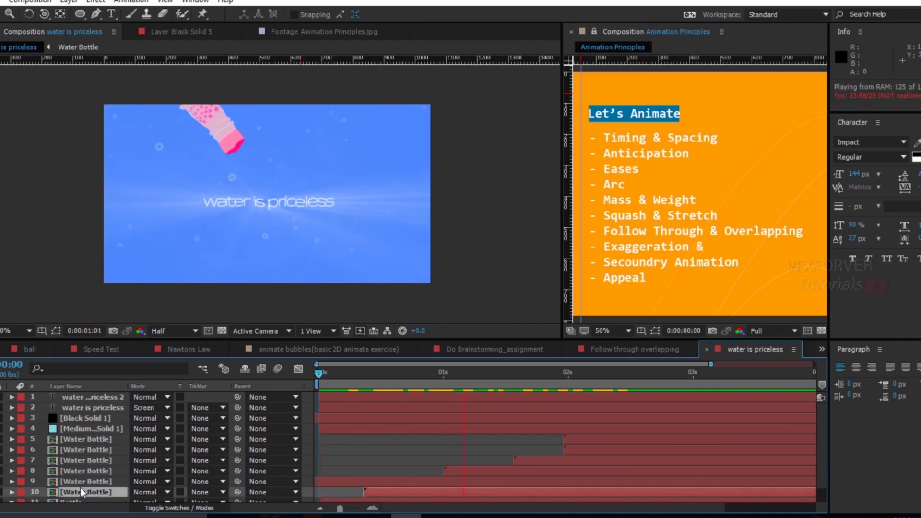
{"action": "scroll", "coordinate": [80, 488], "scroll_direction": "down", "scroll_amount": 3}
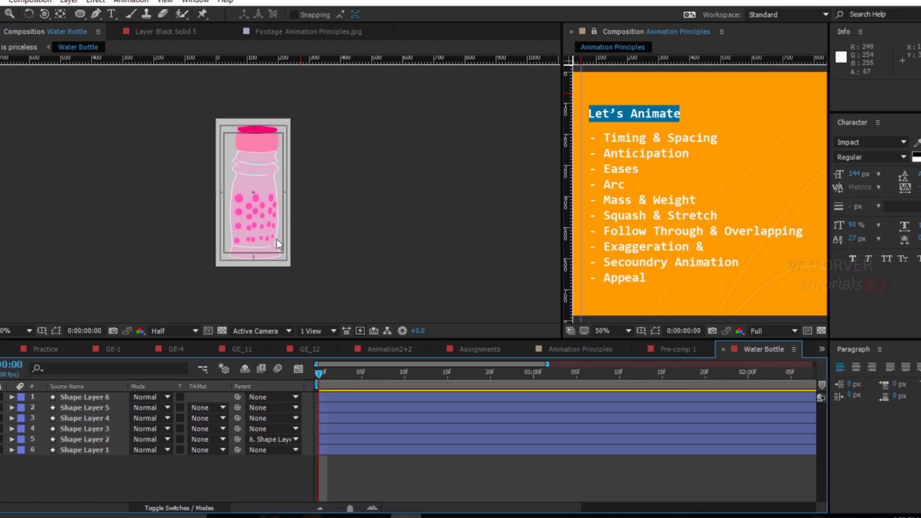
{"action": "left_click", "coordinate": [723, 350]}
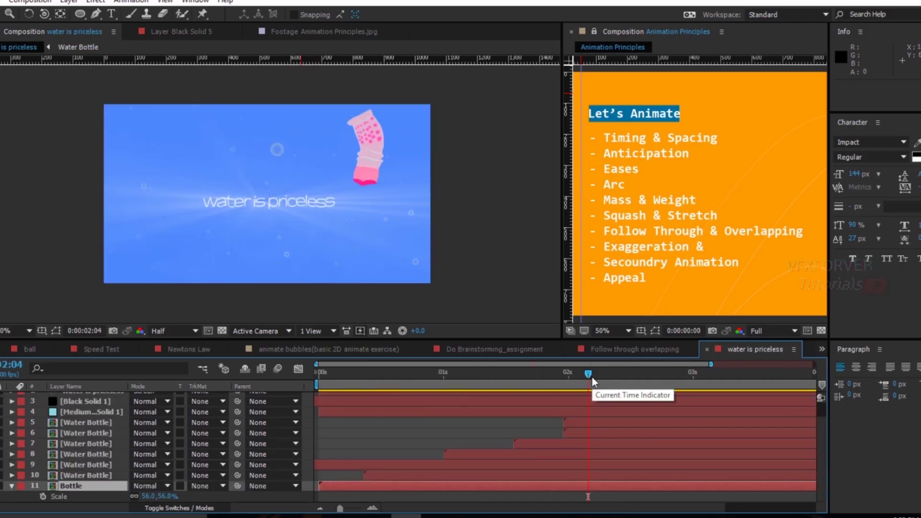
Step: Scrub the bending bottle up to 0:00:03:08, return to 0:00:02:16 and preview the whole animation
{"action": "left_click_drag", "start_coordinate": [581, 377], "coordinate": [681, 398]}
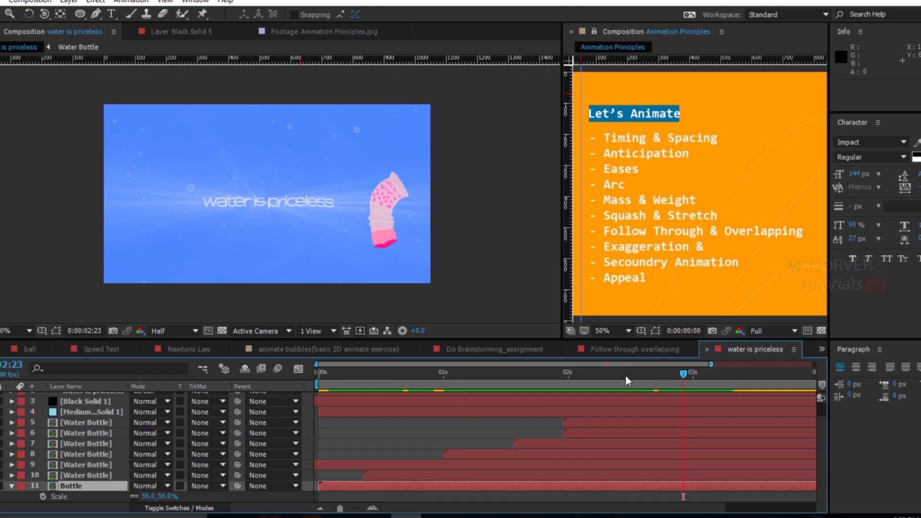
{"action": "left_click_drag", "start_coordinate": [623, 378], "coordinate": [733, 399]}
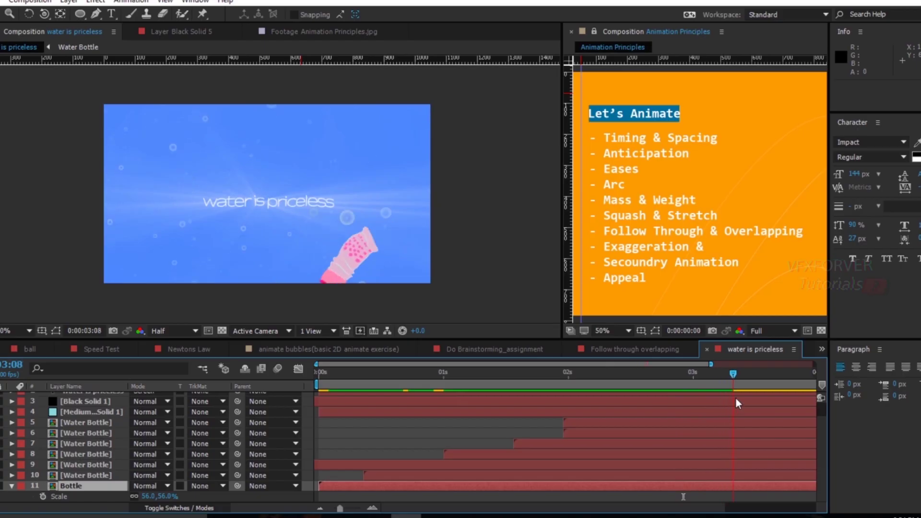
{"action": "left_click_drag", "start_coordinate": [736, 399], "coordinate": [356, 399]}
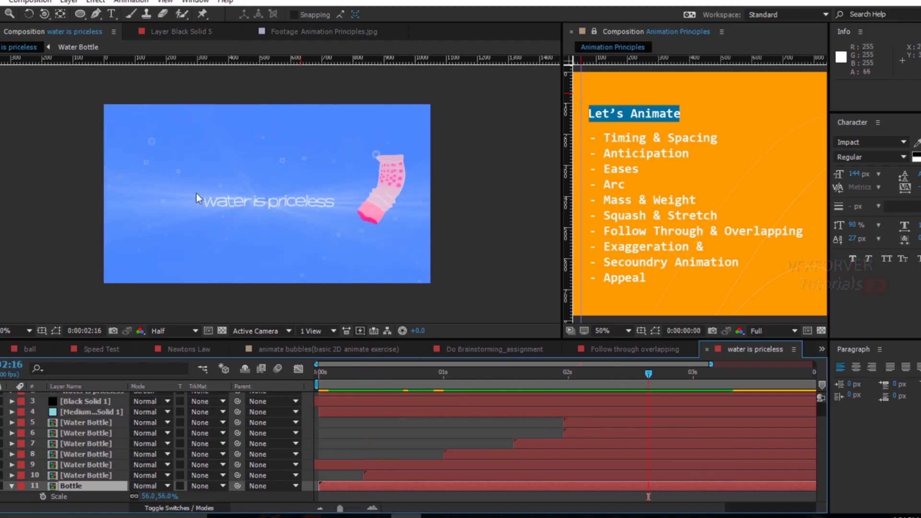
{"action": "key", "text": "KP_0"}
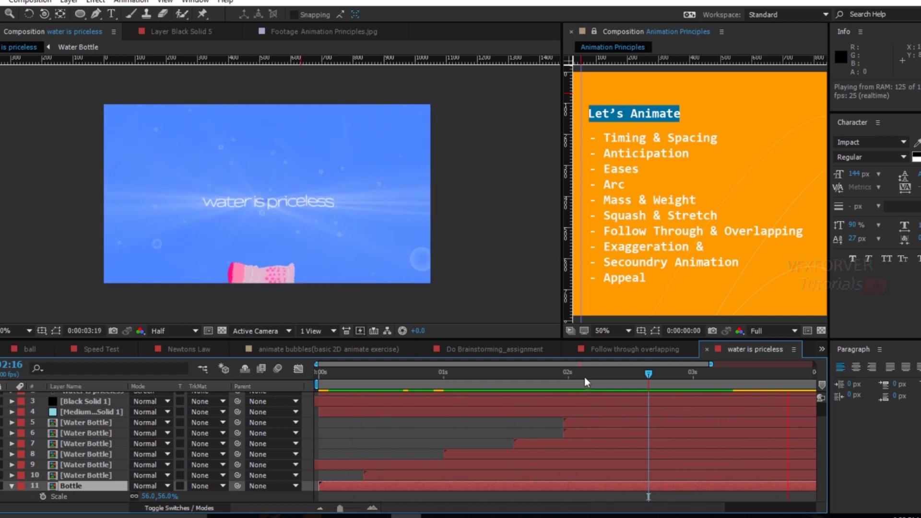
{"action": "left_click", "coordinate": [857, 517]}
{"action": "left_click", "coordinate": [861, 477]}
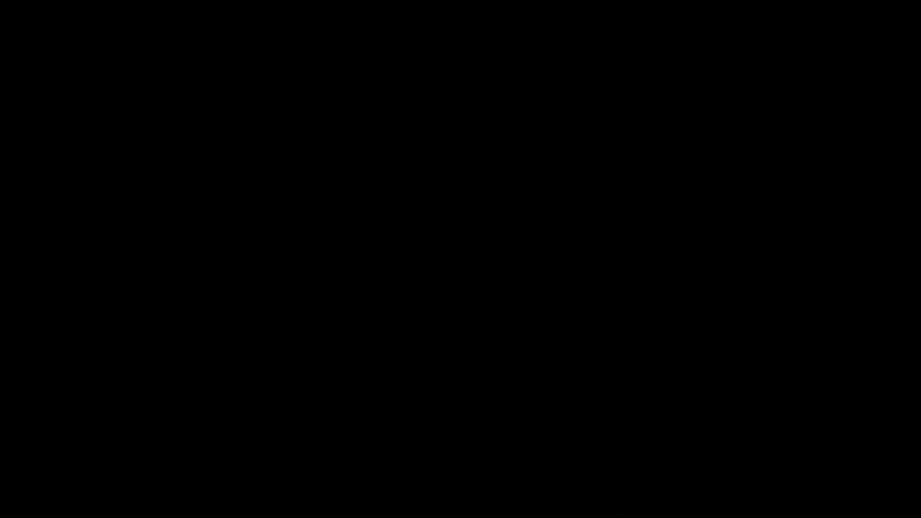